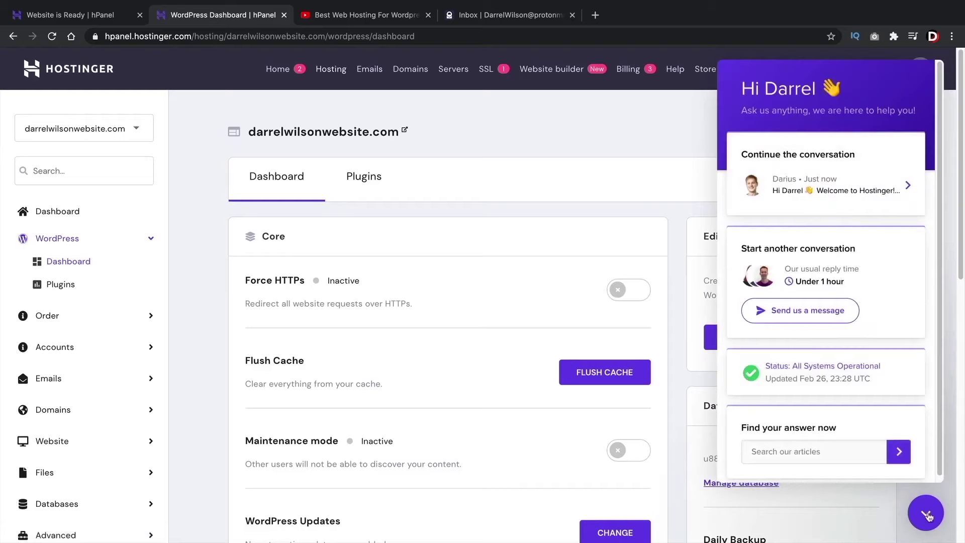
Close the help chat so the darrelwilsonwebsite.com WordPress dashboard in hPanel is fully visible
{"action": "left_click", "coordinate": [926, 513]}
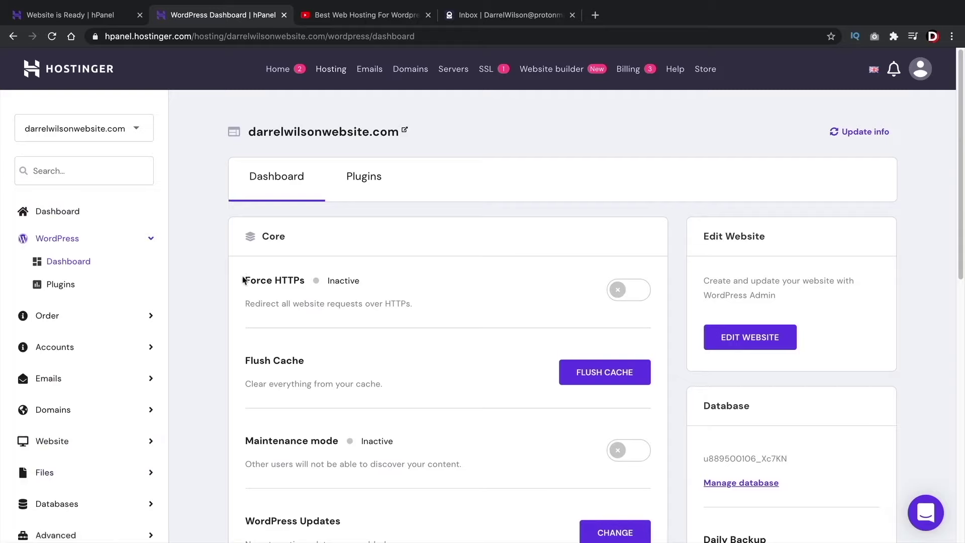
Turn on Force HTTPs for darrelwilsonwebsite.com and start installing its SSL certificate
{"action": "mouse_move", "coordinate": [246, 281]}
{"action": "left_mouse_down"}
{"action": "mouse_move", "coordinate": [269, 274]}
{"action": "mouse_move", "coordinate": [250, 276]}
{"action": "left_mouse_up"}
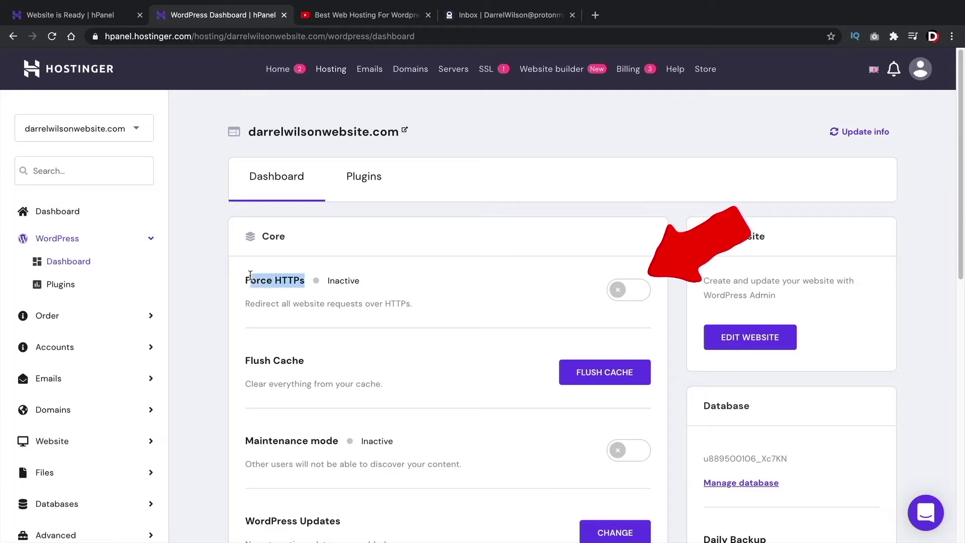
{"action": "left_click", "coordinate": [623, 293]}
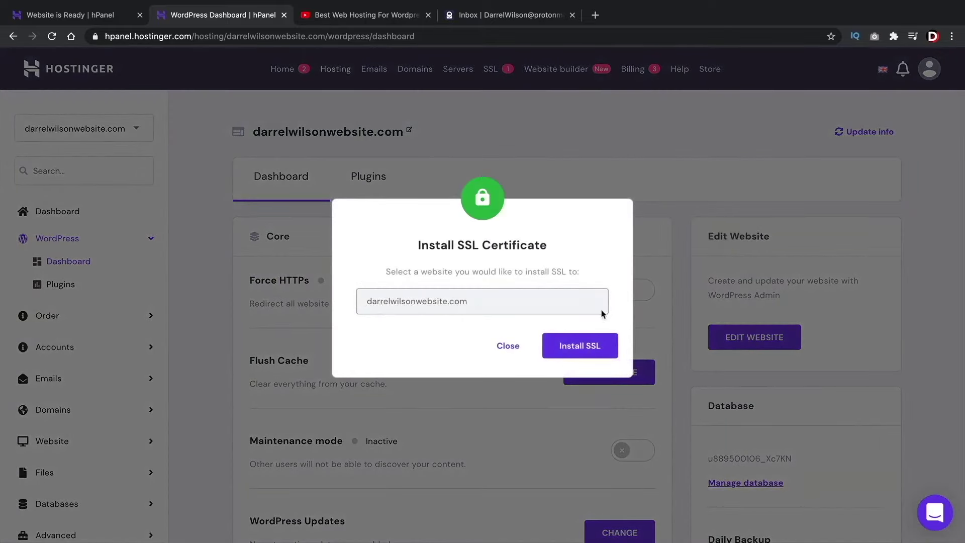
{"action": "left_click", "coordinate": [580, 351]}
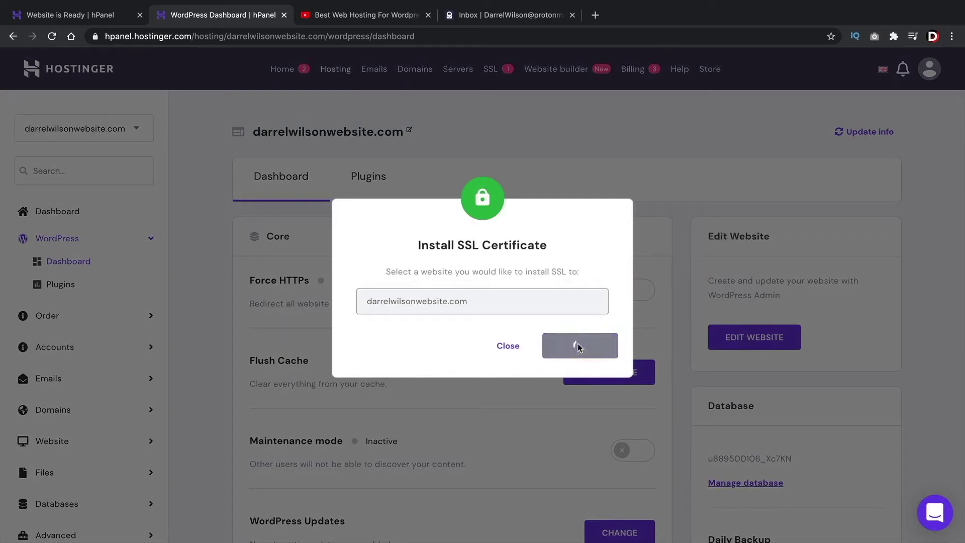
Check the video page's connection details, then return to hPanel showing the SSL installed
{"action": "left_click", "coordinate": [375, 19]}
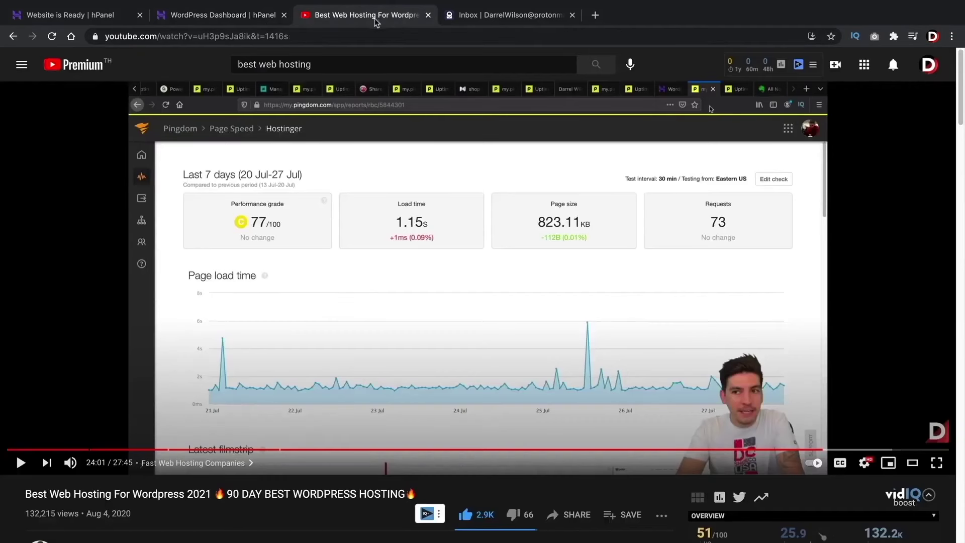
{"action": "left_click", "coordinate": [96, 37]}
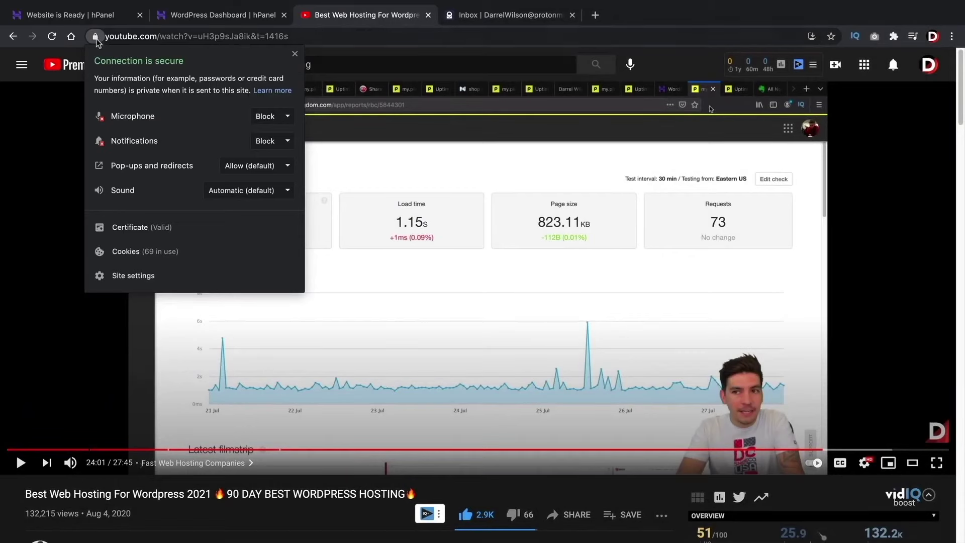
{"action": "left_click", "coordinate": [191, 19]}
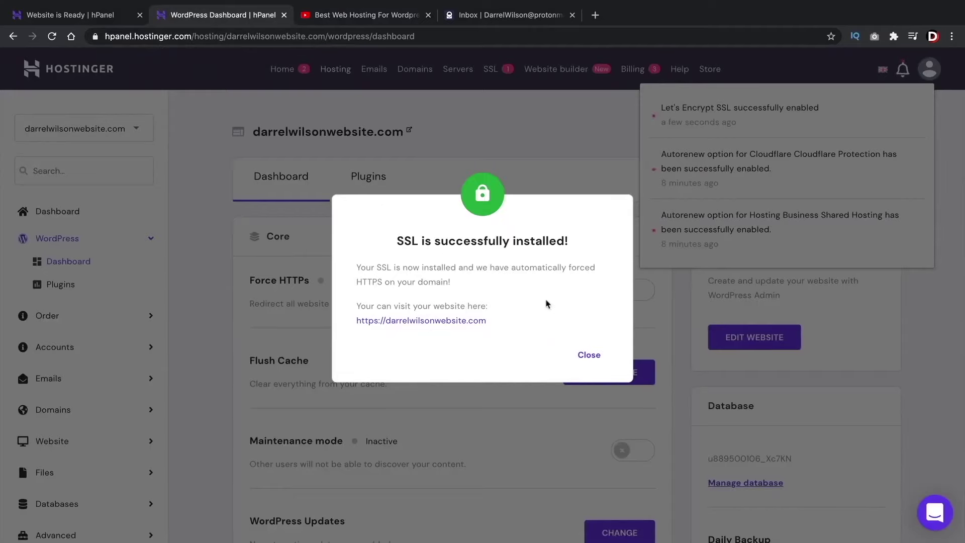
Dismiss the SSL confirmation, turn on Force HTTPs and flush the site cache
{"action": "left_click", "coordinate": [587, 363]}
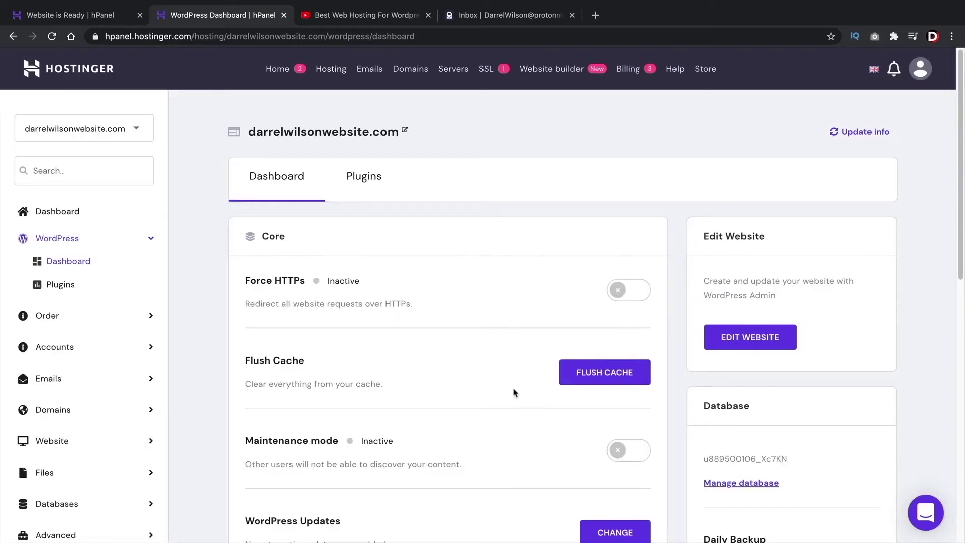
{"action": "left_click", "coordinate": [619, 293]}
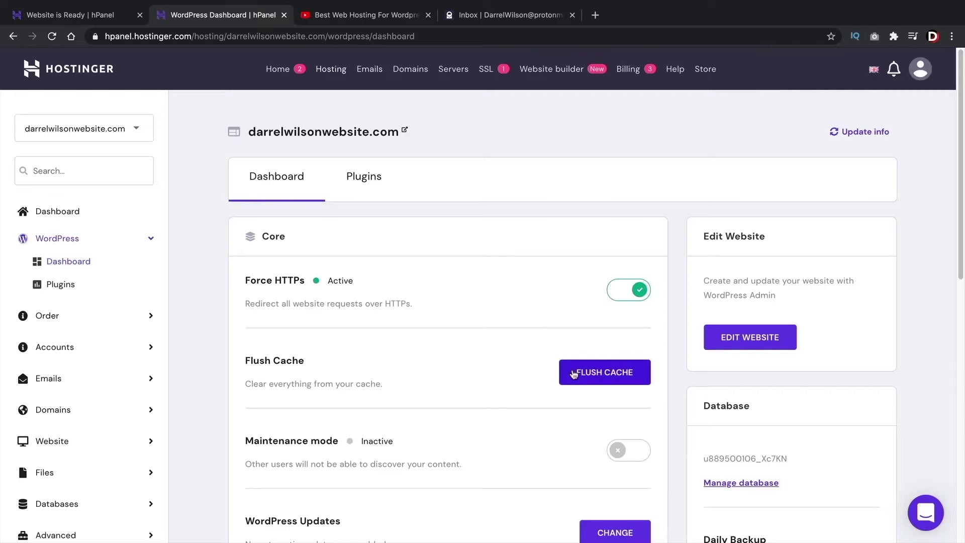
{"action": "left_click", "coordinate": [604, 379]}
Review the Maintenance mode entry among the Core settings
{"action": "scroll", "coordinate": [598, 371], "scroll_direction": "down", "scroll_amount": 3}
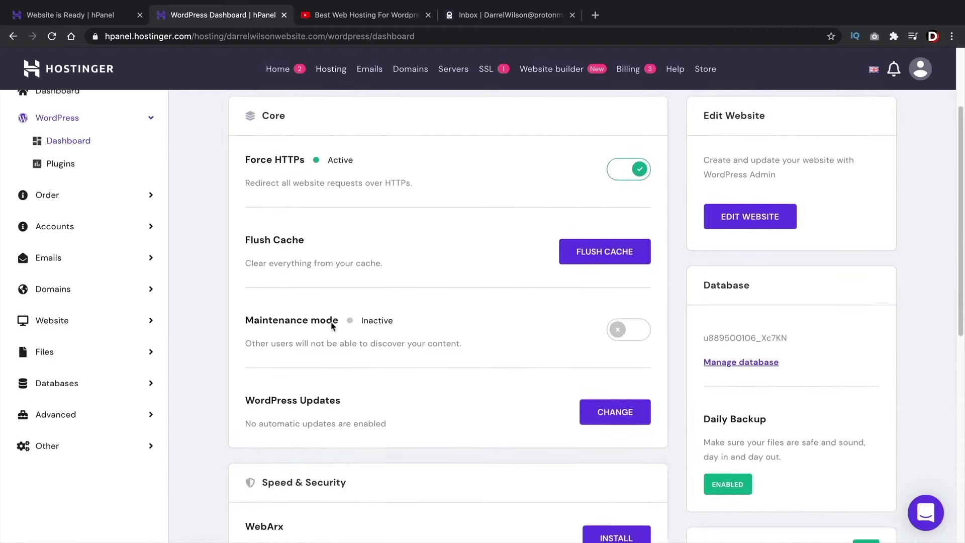
{"action": "left_click_drag", "start_coordinate": [246, 321], "coordinate": [341, 324]}
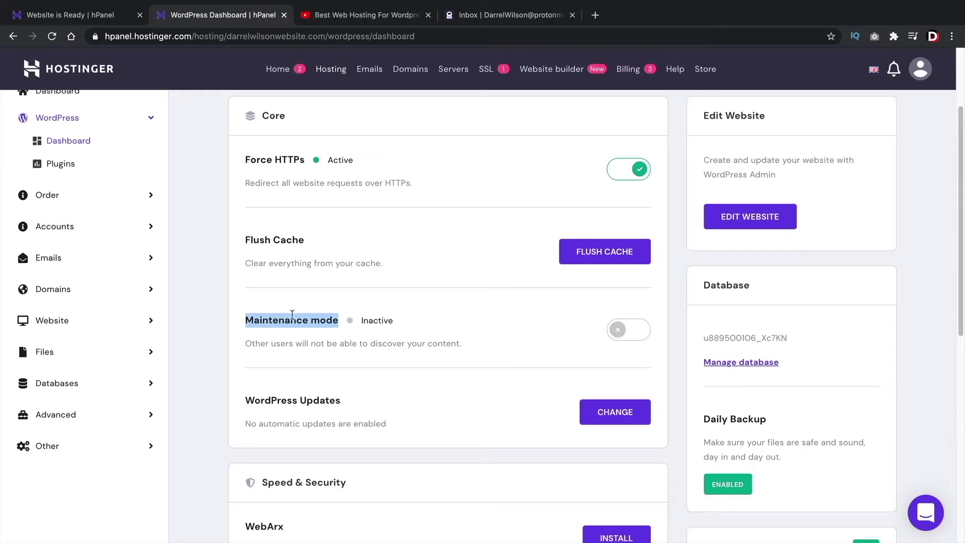
{"action": "triple_click", "coordinate": [275, 320]}
{"action": "scroll", "coordinate": [603, 322], "scroll_direction": "up", "scroll_amount": 2}
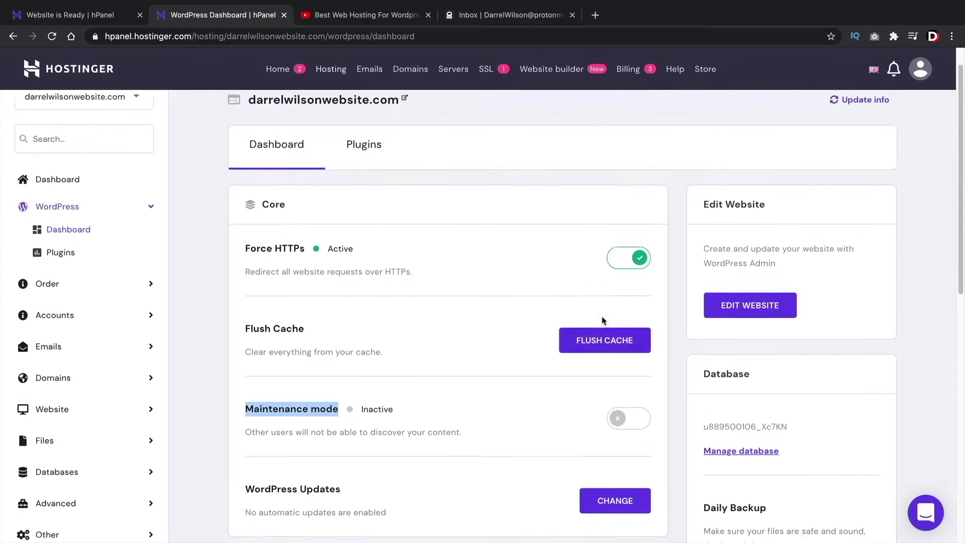
{"action": "scroll", "coordinate": [603, 321], "scroll_direction": "up", "scroll_amount": 1}
{"action": "scroll", "coordinate": [439, 342], "scroll_direction": "down", "scroll_amount": 8}
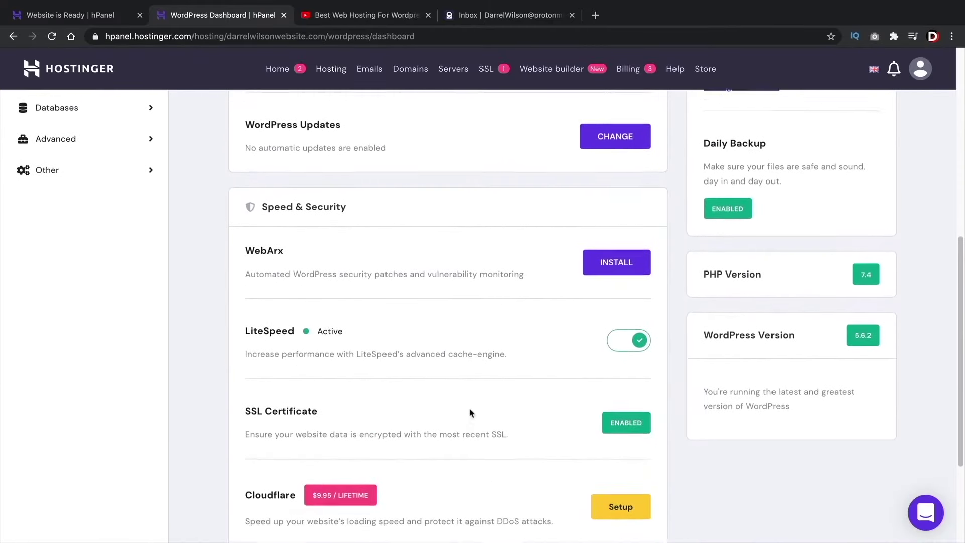
{"action": "scroll", "coordinate": [469, 410], "scroll_direction": "up", "scroll_amount": 6}
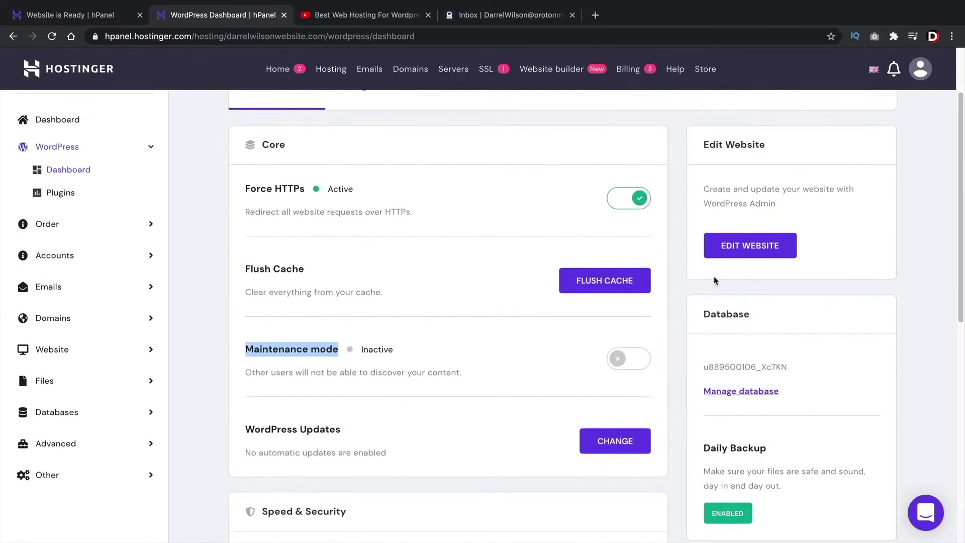
Sign in to the darrelwilsonwebsite.com WordPress admin with the account password
{"action": "left_click", "coordinate": [754, 249]}
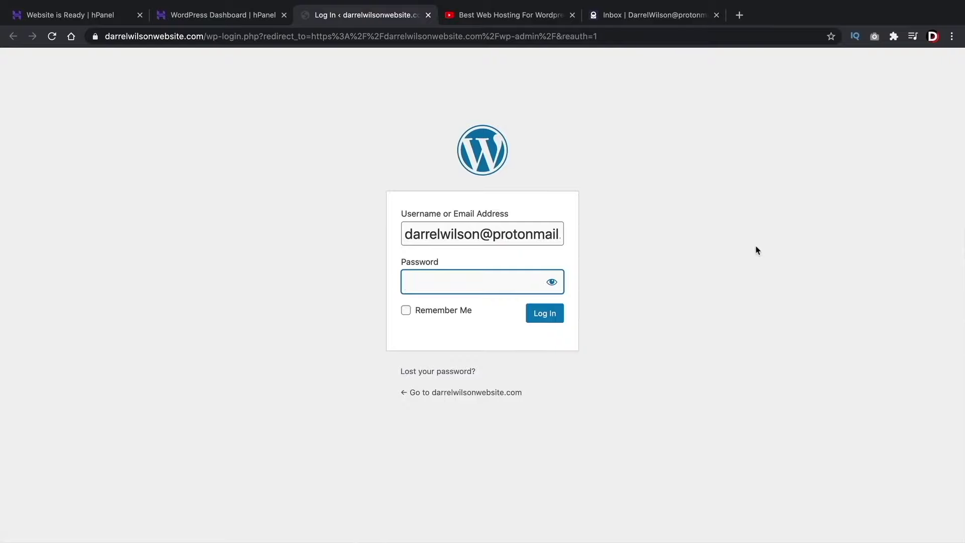
{"action": "type", "text": "••••••••"}
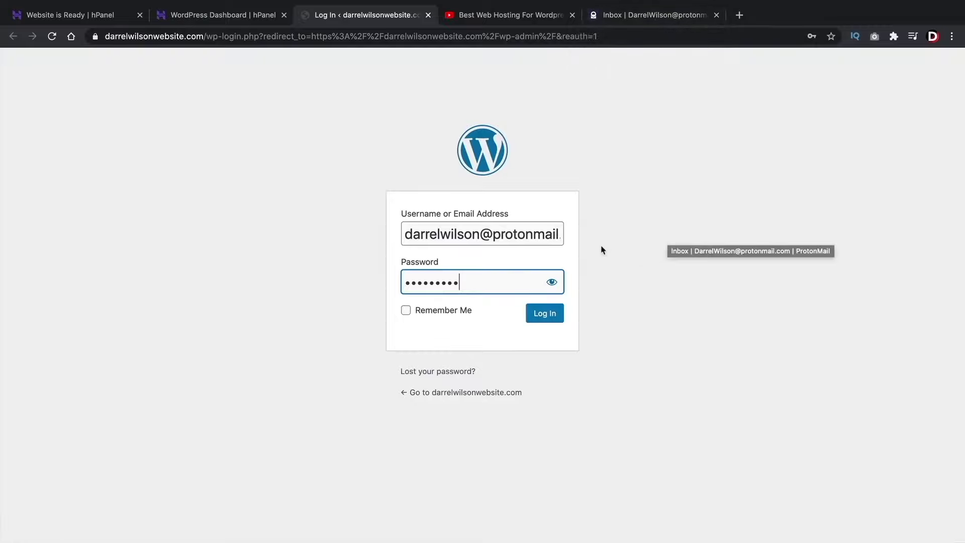
{"action": "left_click", "coordinate": [551, 320]}
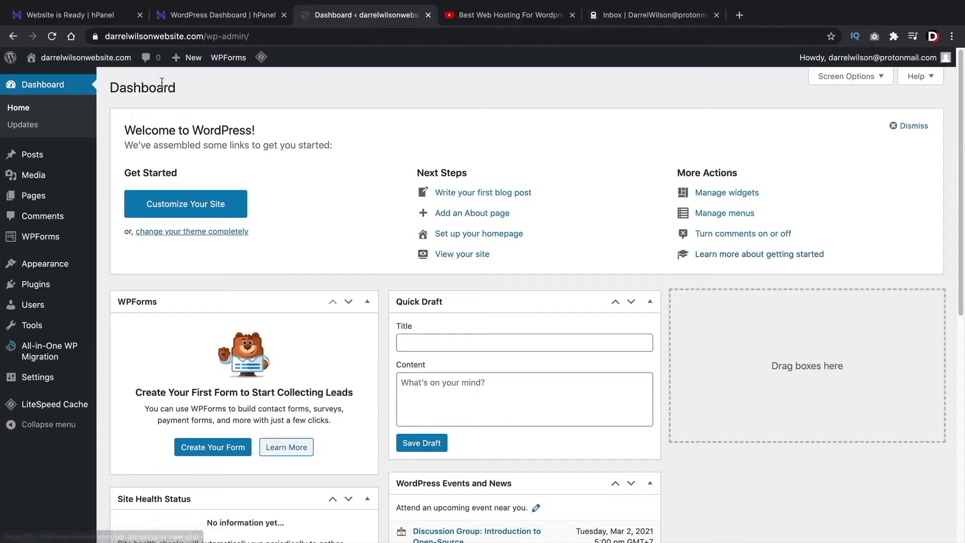
Check the site's secure connection details, then switch to the ProtonMail inbox
{"action": "left_click", "coordinate": [96, 36]}
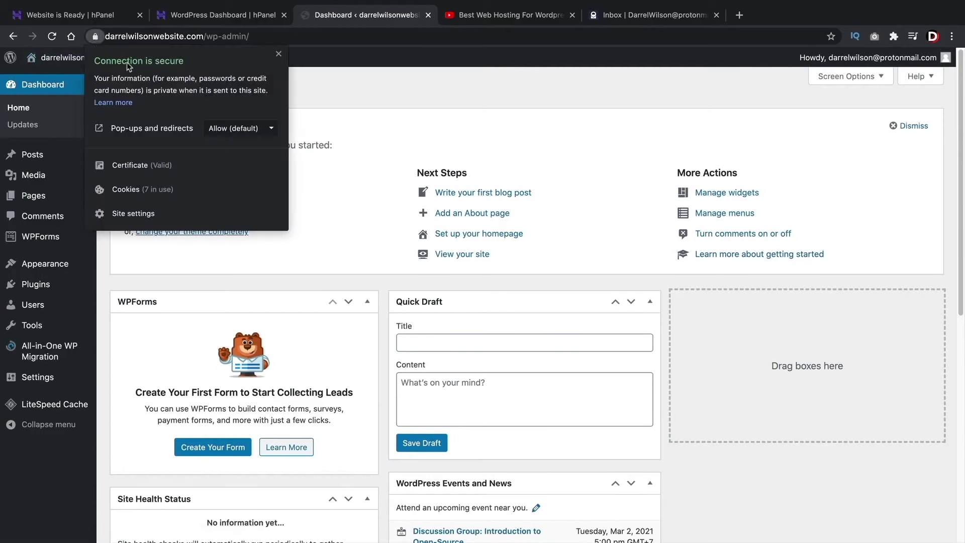
{"action": "left_click", "coordinate": [97, 40]}
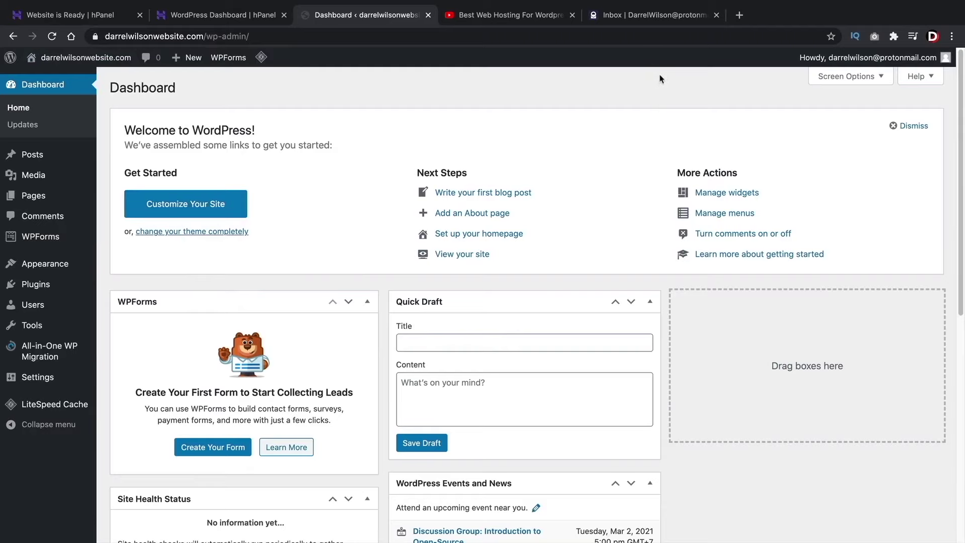
{"action": "left_click", "coordinate": [671, 16]}
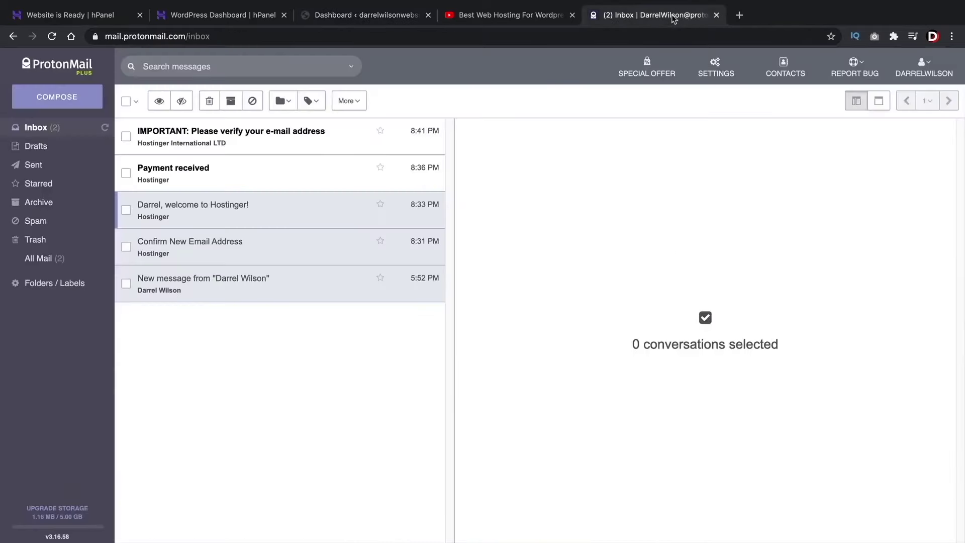
Open Hostinger's verification e-mail and confirm the e-mail address through its link
{"action": "left_click", "coordinate": [275, 146]}
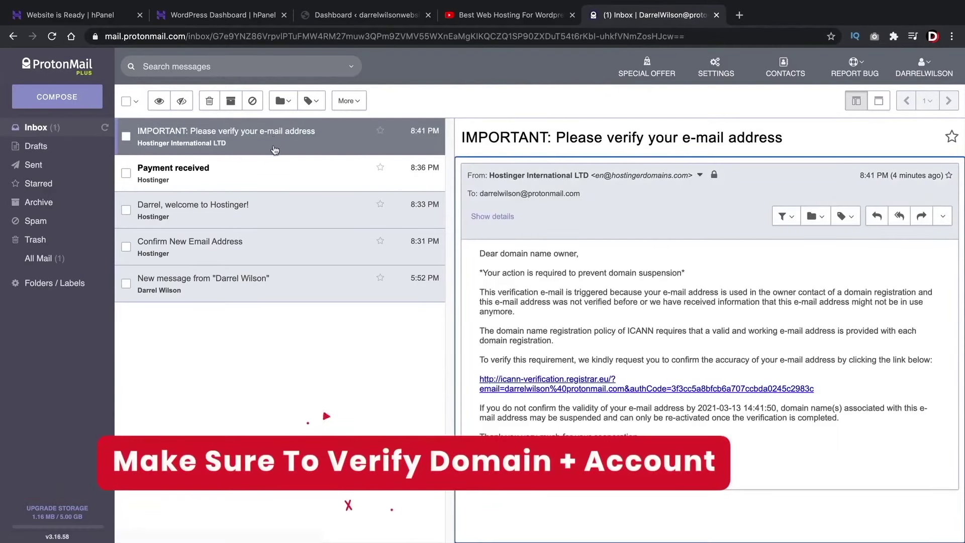
{"action": "left_click_drag", "start_coordinate": [627, 331], "coordinate": [653, 331]}
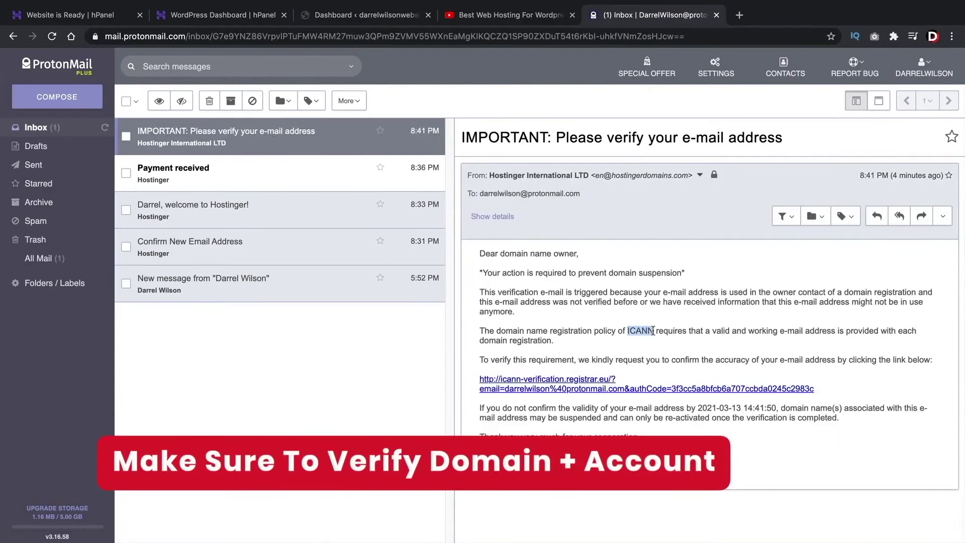
{"action": "double_click", "coordinate": [637, 330]}
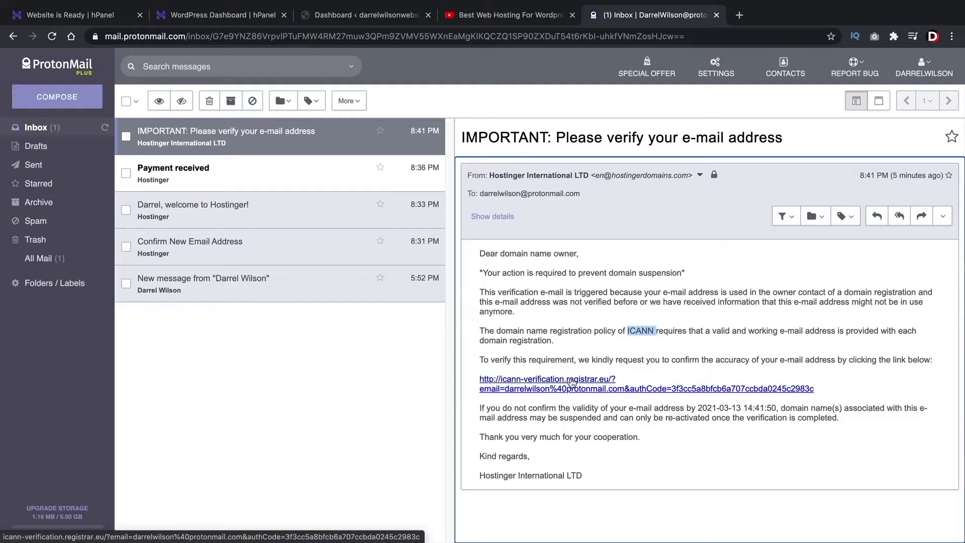
{"action": "left_click", "coordinate": [572, 382]}
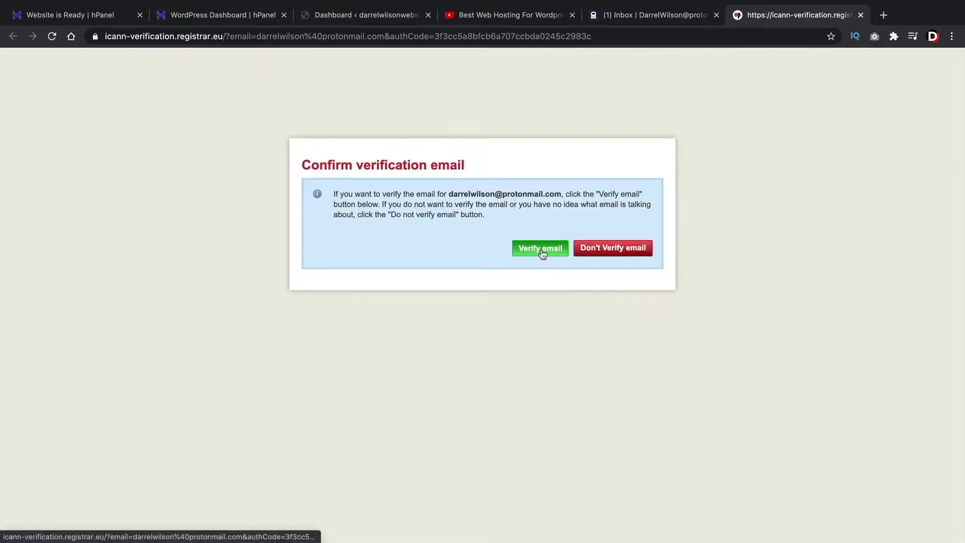
{"action": "left_click", "coordinate": [540, 255]}
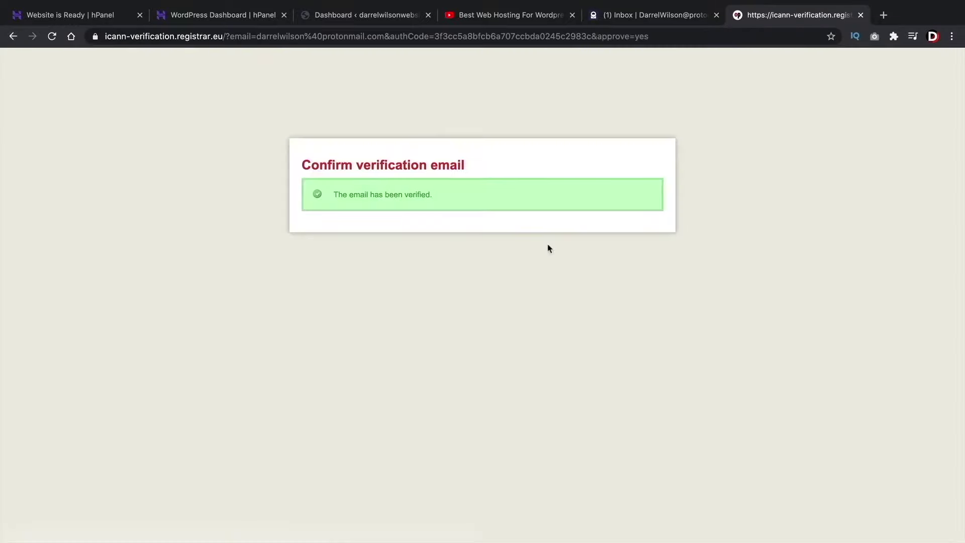
Reopen the Confirm New Email Address message, then return to the WordPress dashboard
{"action": "left_click", "coordinate": [647, 19]}
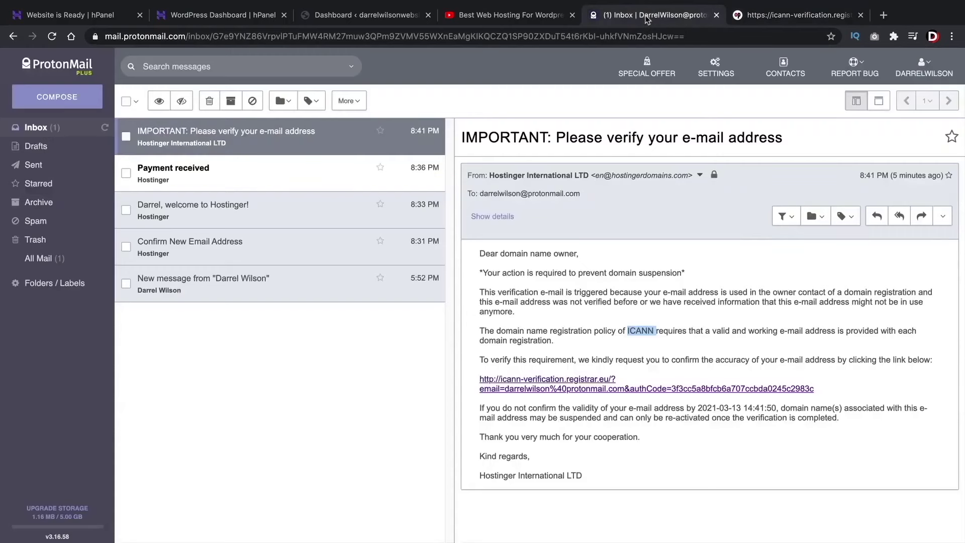
{"action": "left_click", "coordinate": [184, 246]}
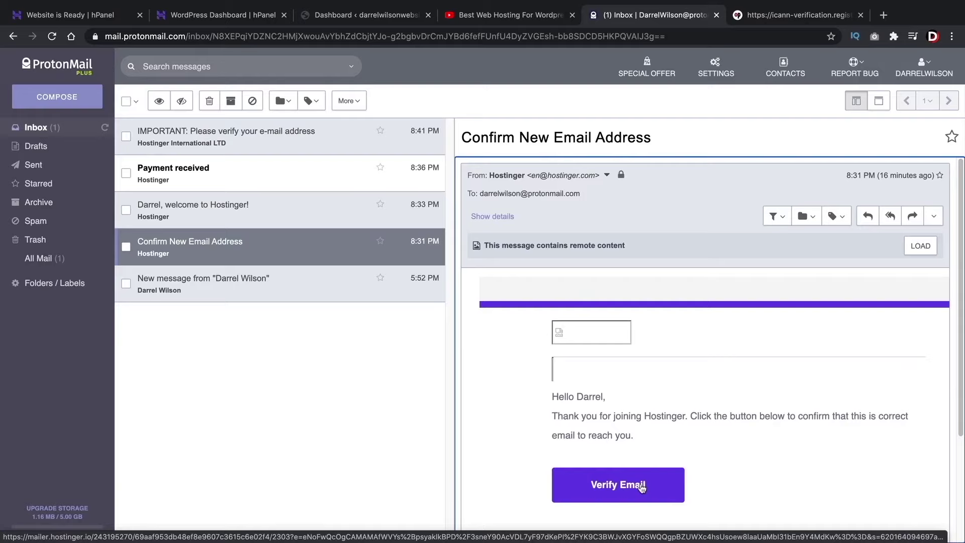
{"action": "left_click", "coordinate": [372, 19]}
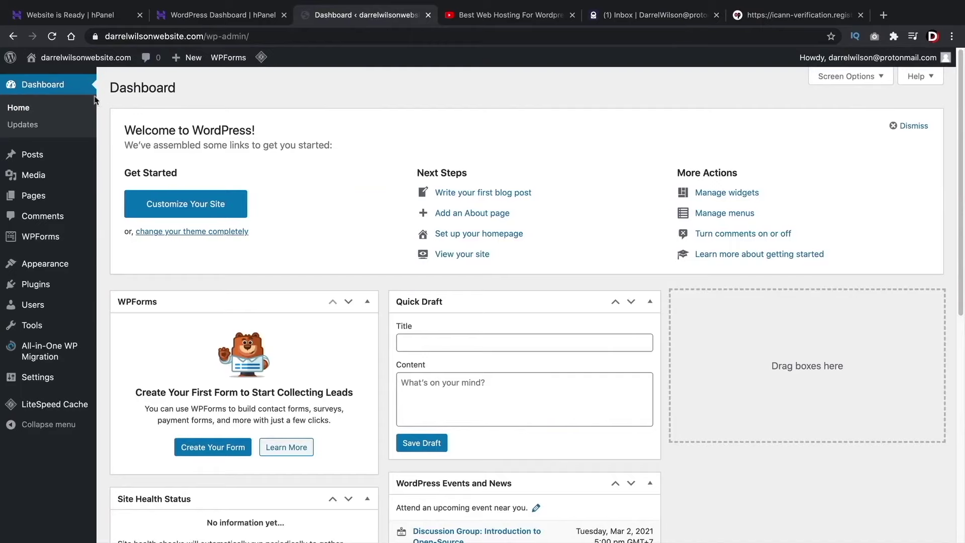
{"action": "mouse_move", "coordinate": [86, 58]}
{"action": "left_click", "coordinate": [73, 81]}
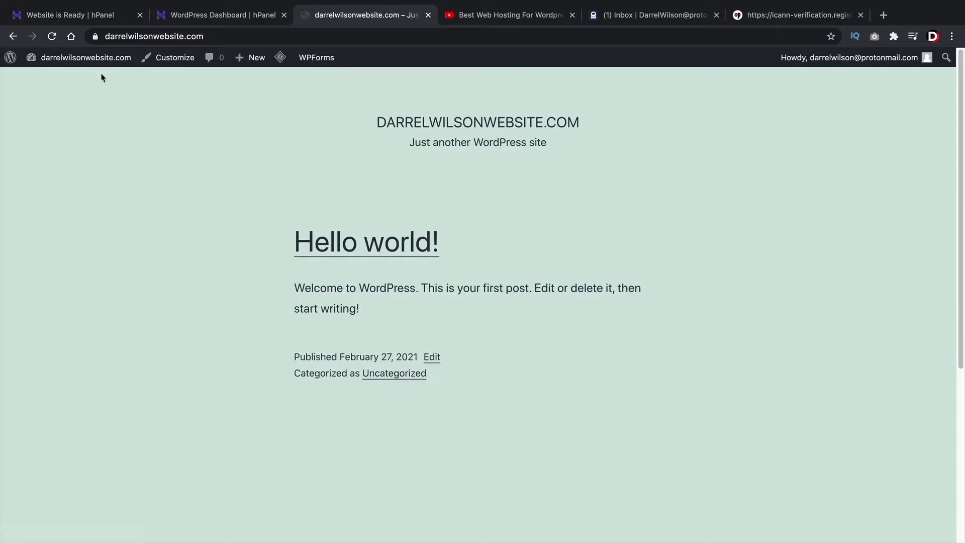
{"action": "mouse_move", "coordinate": [98, 57]}
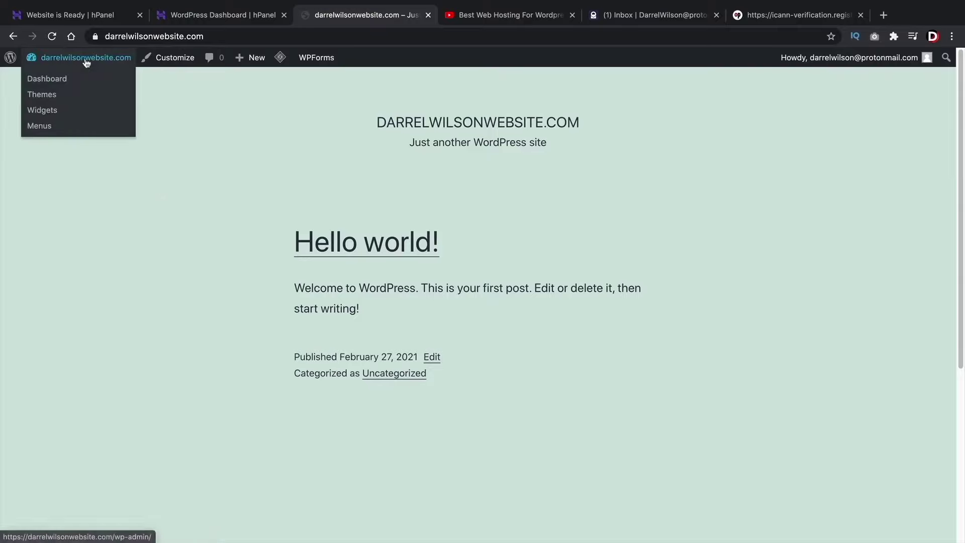
{"action": "left_click", "coordinate": [52, 80]}
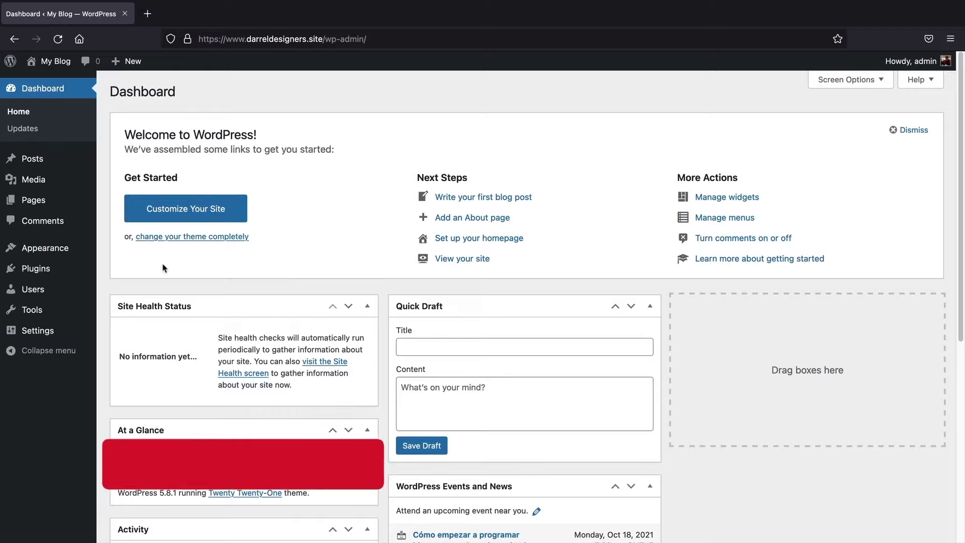
In your profile, preview Sunrise, Coffee and Ocean colour schemes, then choose Midnight
{"action": "mouse_move", "coordinate": [30, 294]}
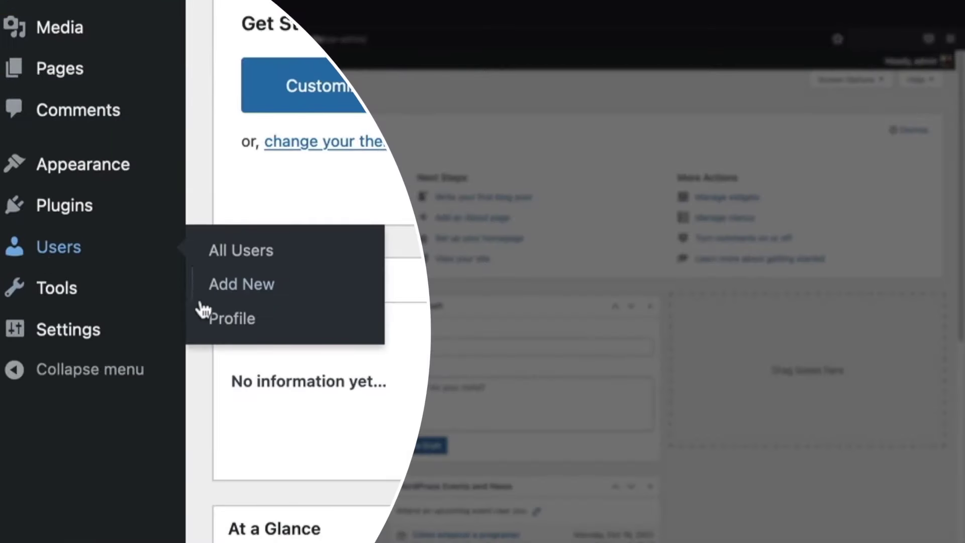
{"action": "left_click", "coordinate": [224, 325]}
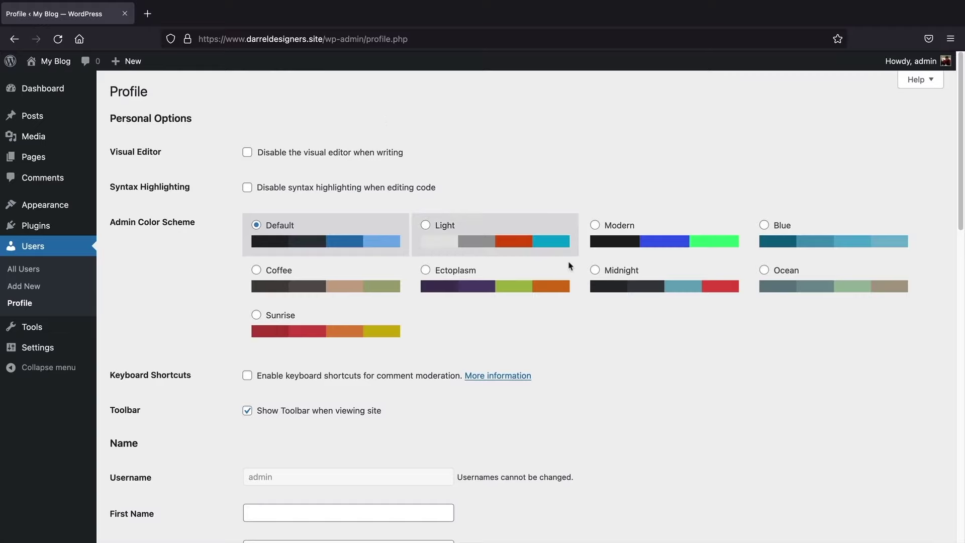
{"action": "left_click", "coordinate": [608, 283]}
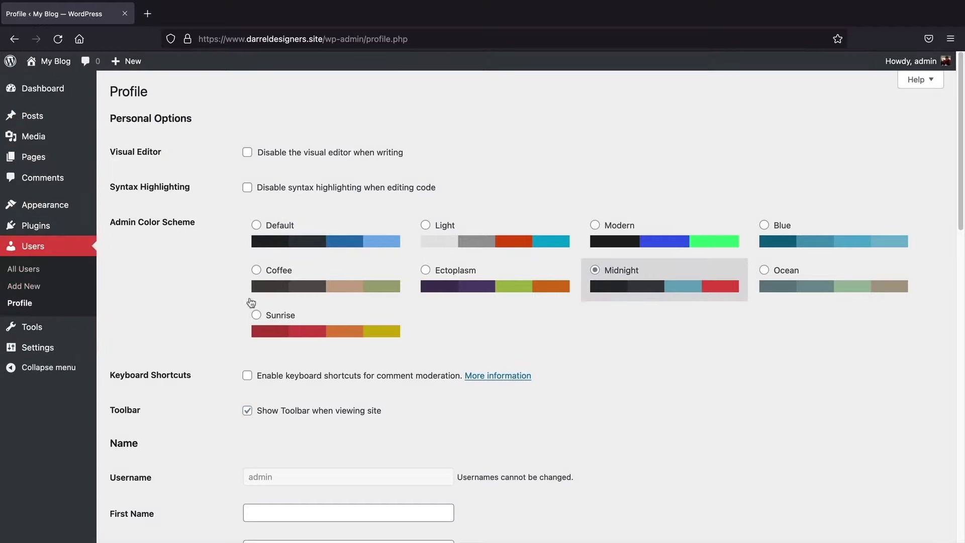
{"action": "left_click", "coordinate": [257, 314]}
{"action": "left_click", "coordinate": [297, 293]}
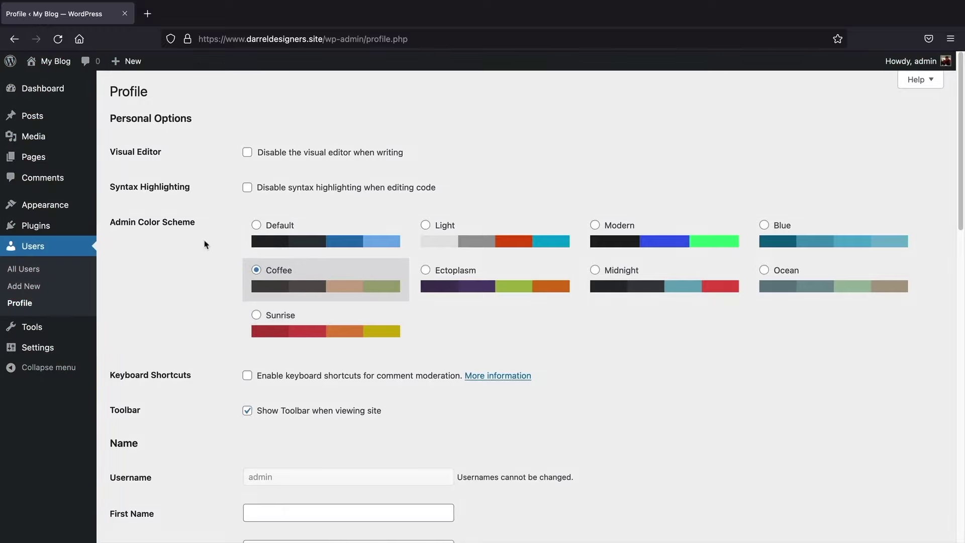
{"action": "left_click", "coordinate": [788, 286]}
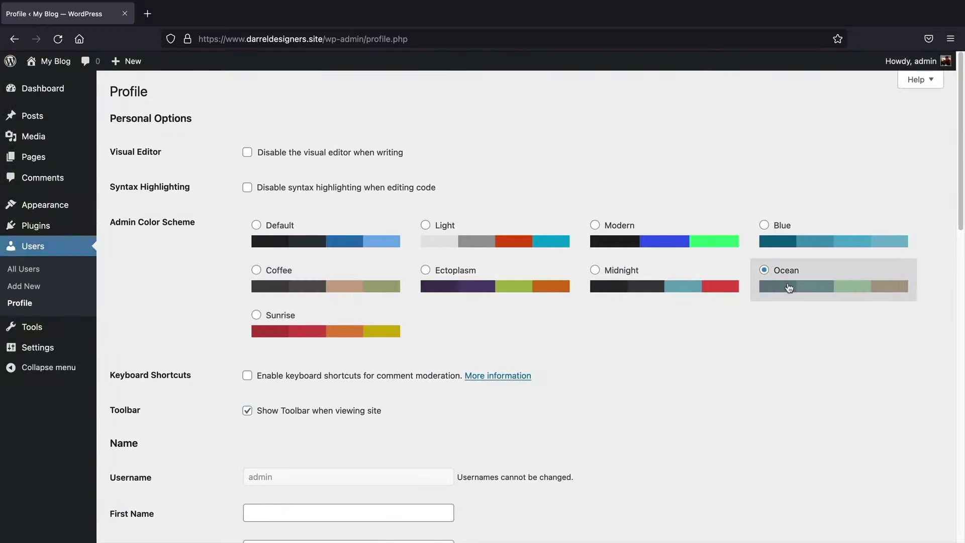
{"action": "left_click", "coordinate": [591, 273]}
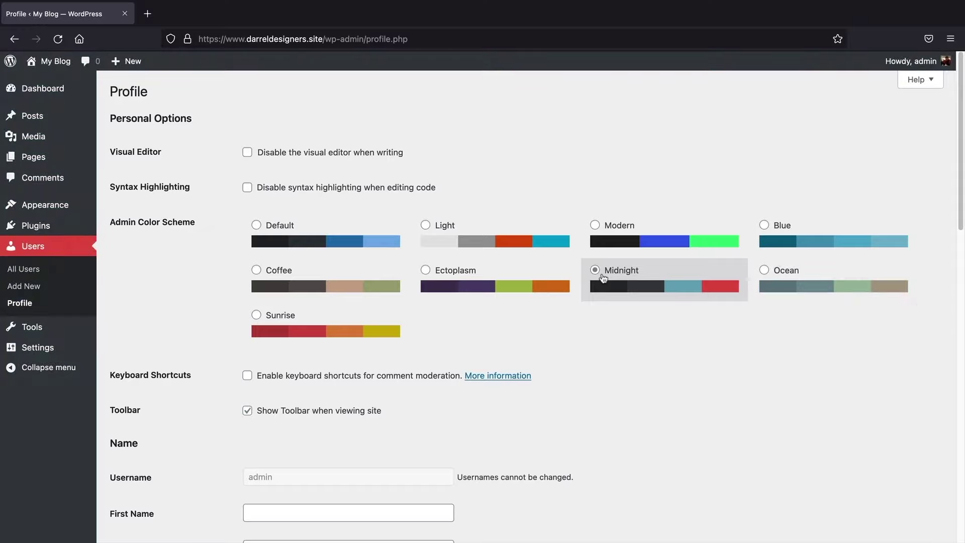
Inspect the account email, generate then cancel a new password, and update the profile
{"action": "middle_click", "coordinate": [649, 409]}
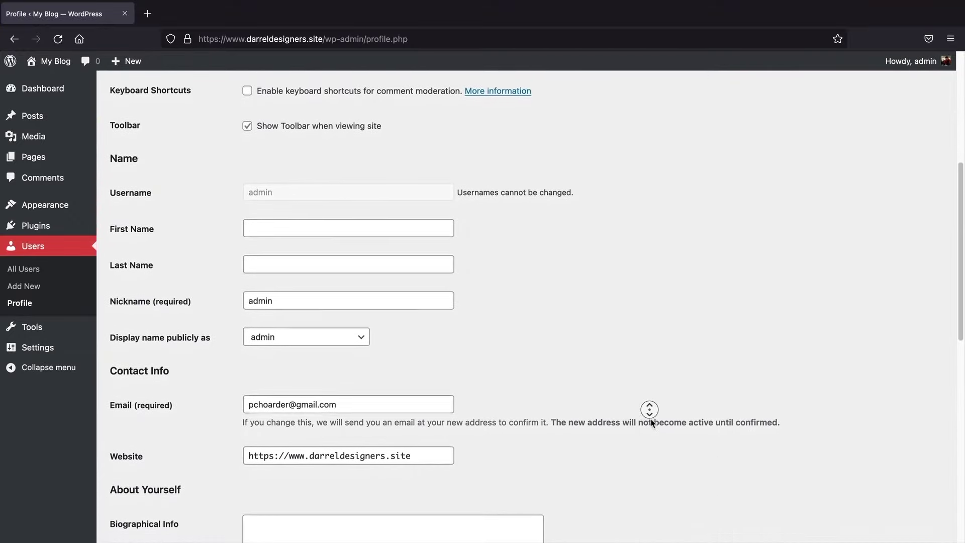
{"action": "left_click", "coordinate": [652, 423]}
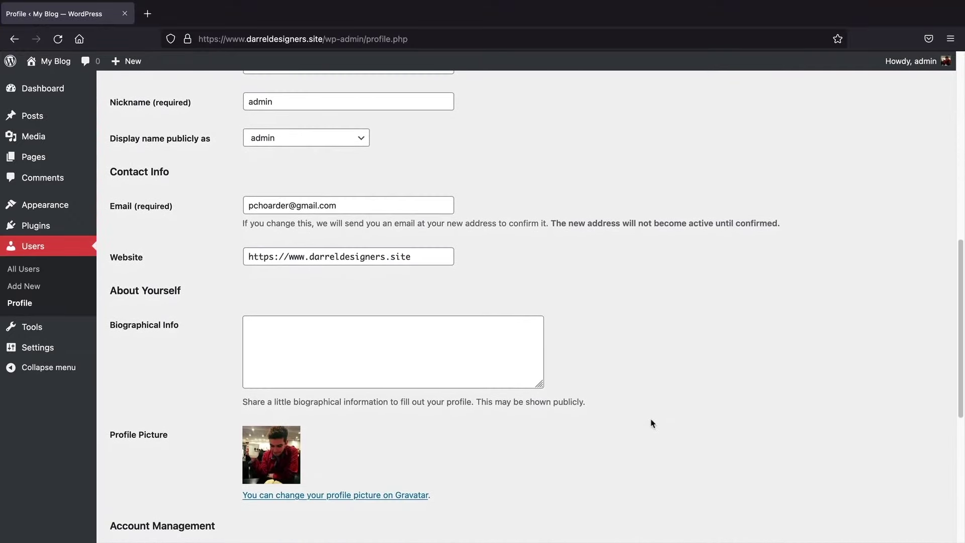
{"action": "left_click", "coordinate": [397, 202]}
{"action": "key", "text": "super+a"}
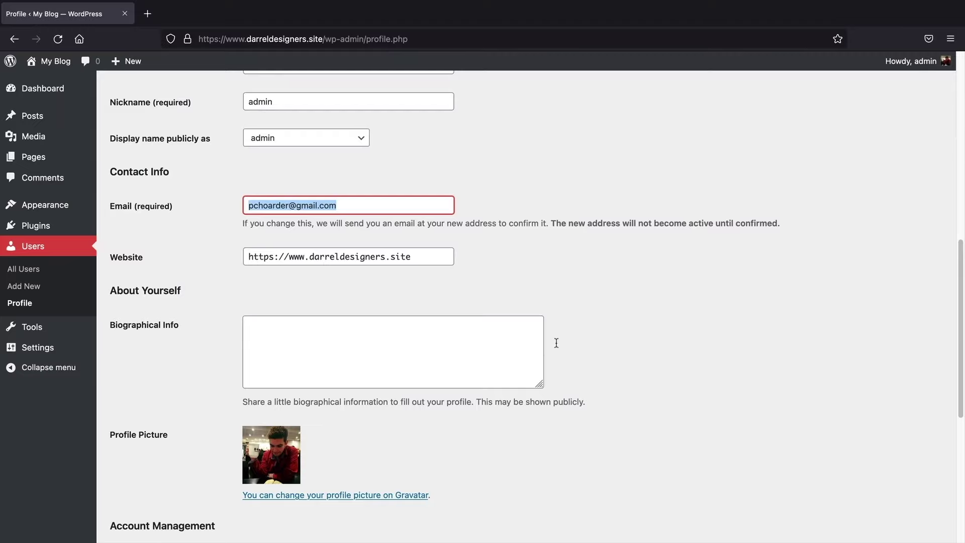
{"action": "middle_click", "coordinate": [587, 359]}
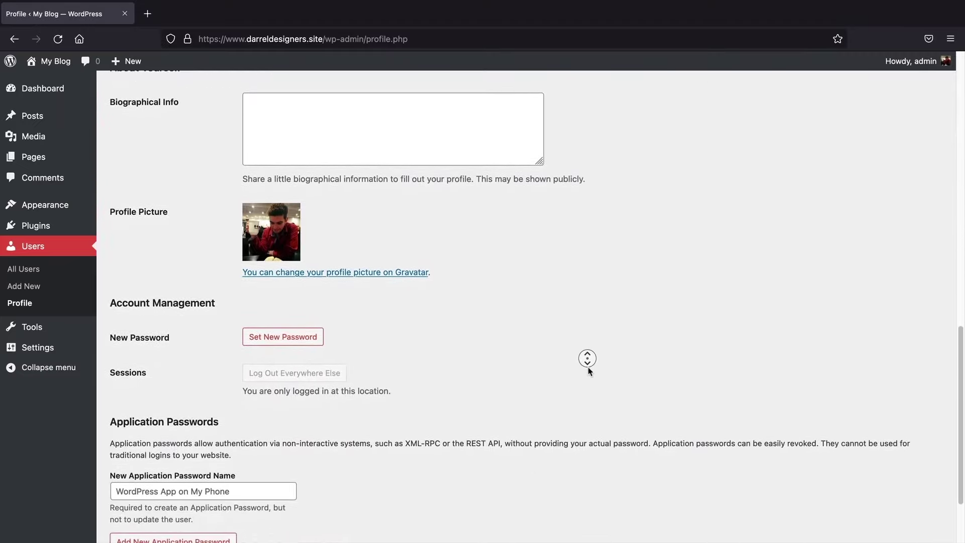
{"action": "left_click", "coordinate": [588, 371]}
{"action": "left_click", "coordinate": [296, 307]}
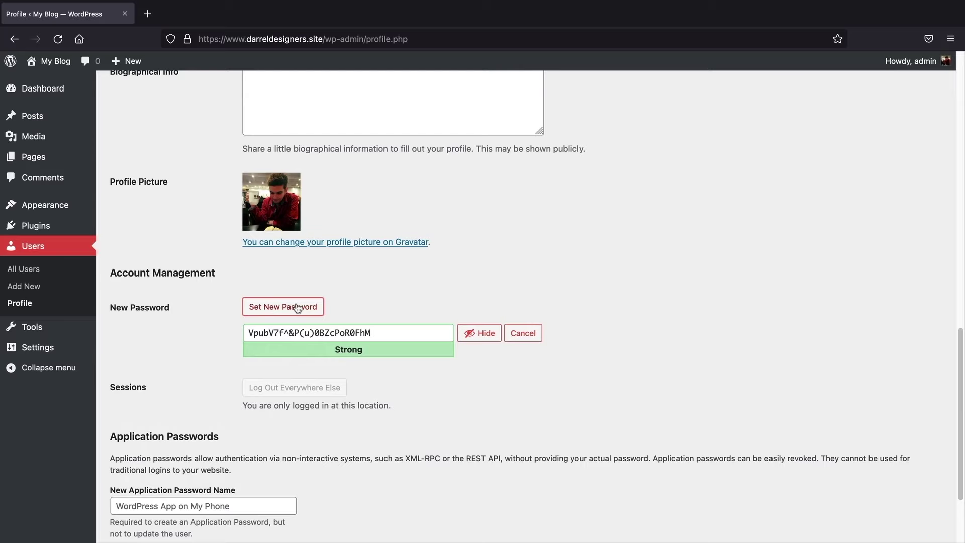
{"action": "left_click", "coordinate": [523, 333]}
{"action": "middle_click", "coordinate": [468, 359]}
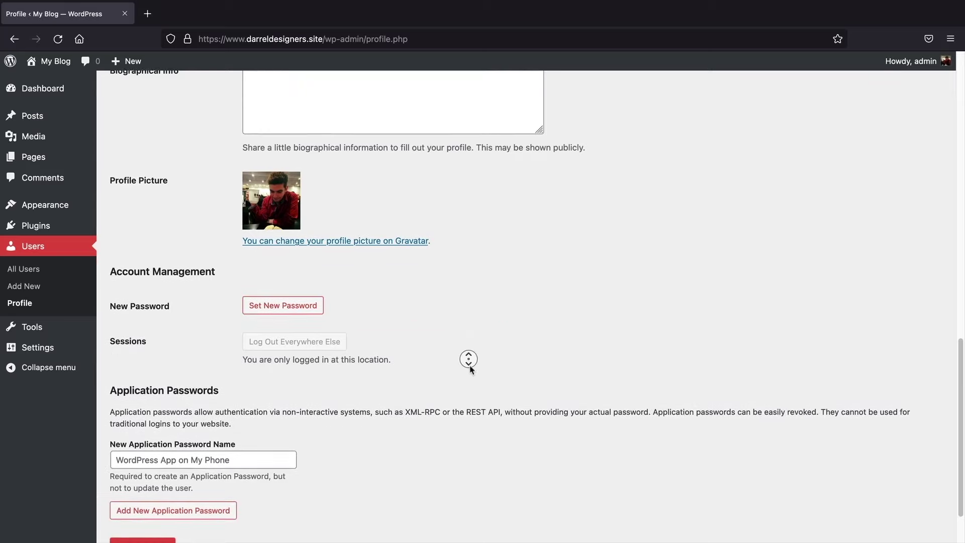
{"action": "left_click", "coordinate": [469, 364]}
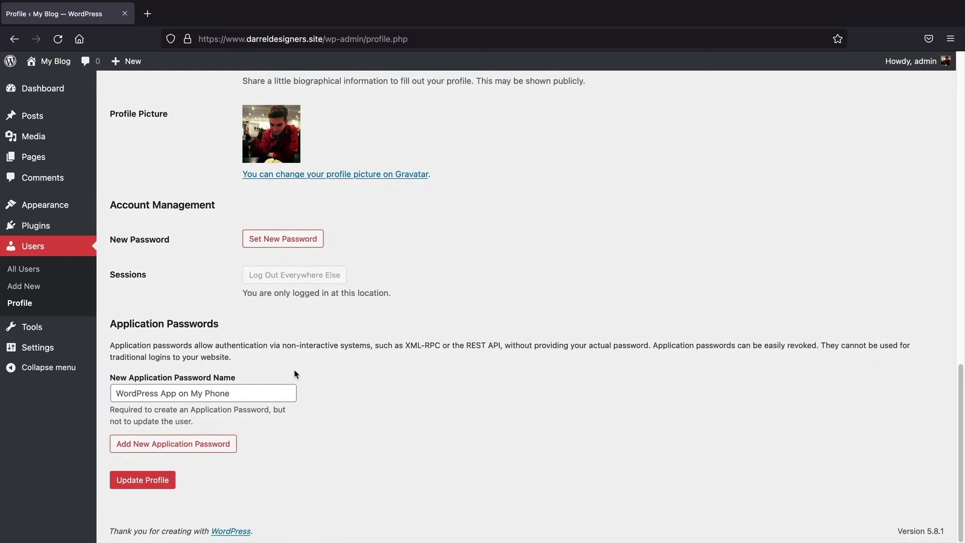
{"action": "left_click", "coordinate": [144, 483]}
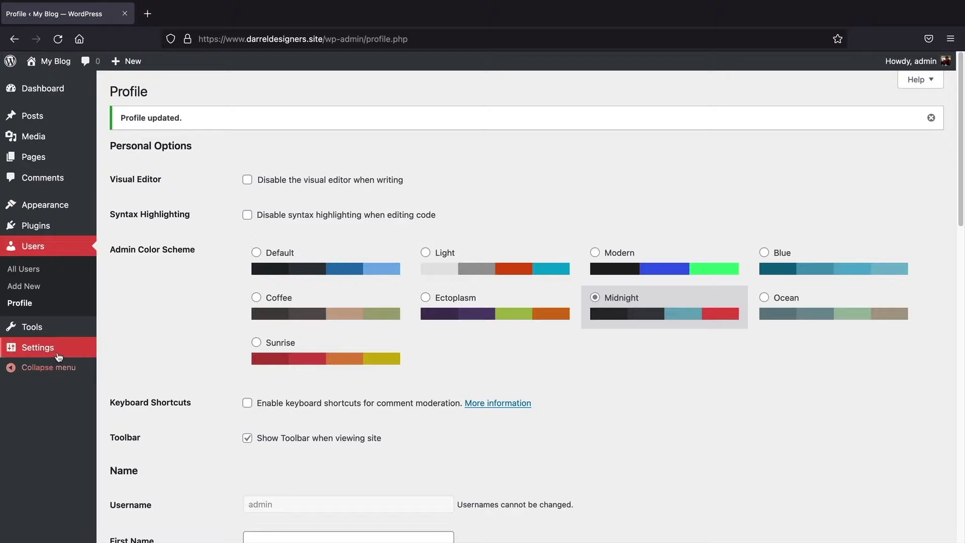
Open Settings > General and inspect the administration email address
{"action": "mouse_move", "coordinate": [40, 347]}
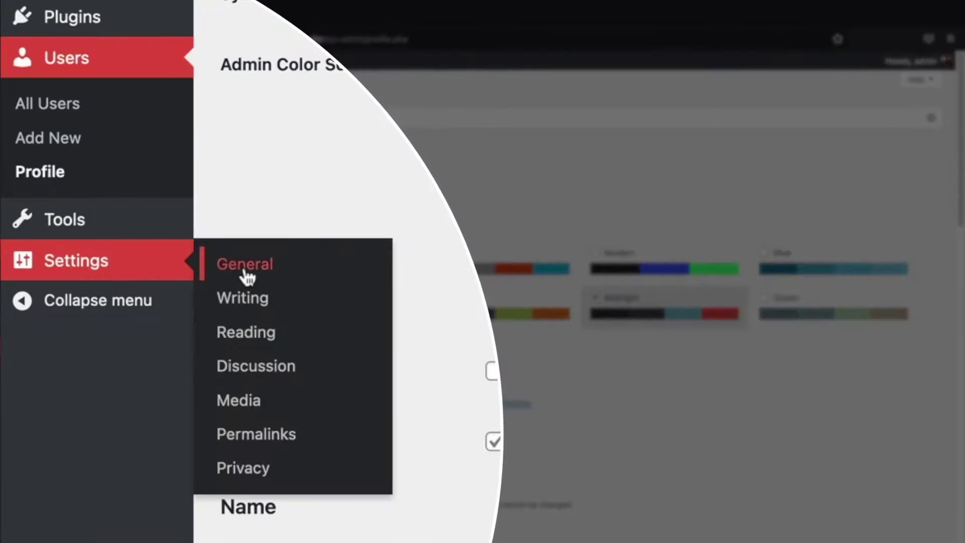
{"action": "left_click", "coordinate": [243, 271]}
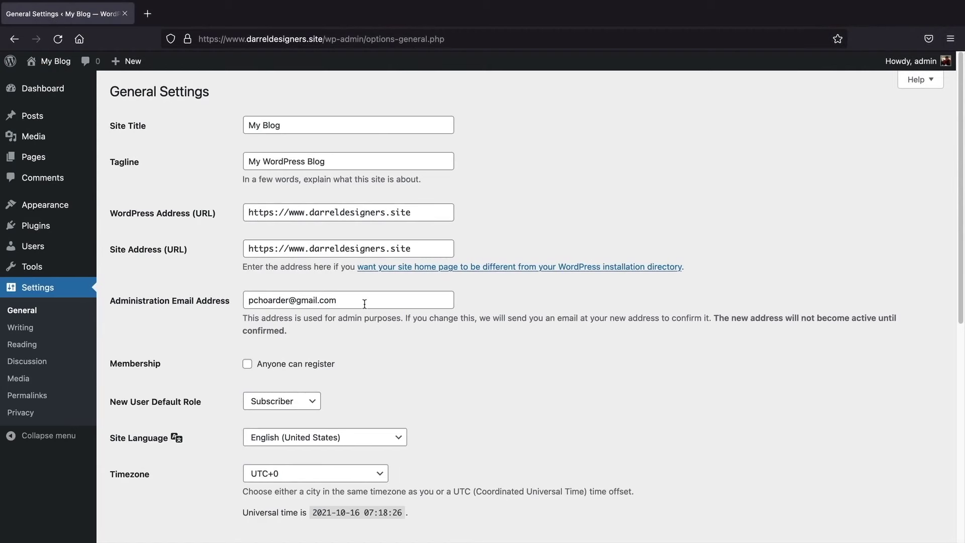
{"action": "left_click_drag", "start_coordinate": [365, 303], "coordinate": [236, 302]}
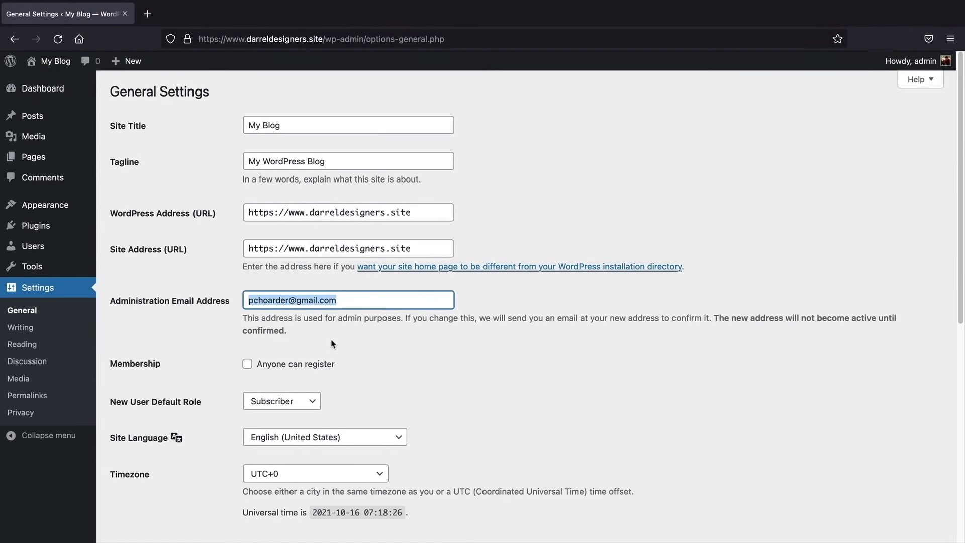
{"action": "left_click", "coordinate": [446, 339]}
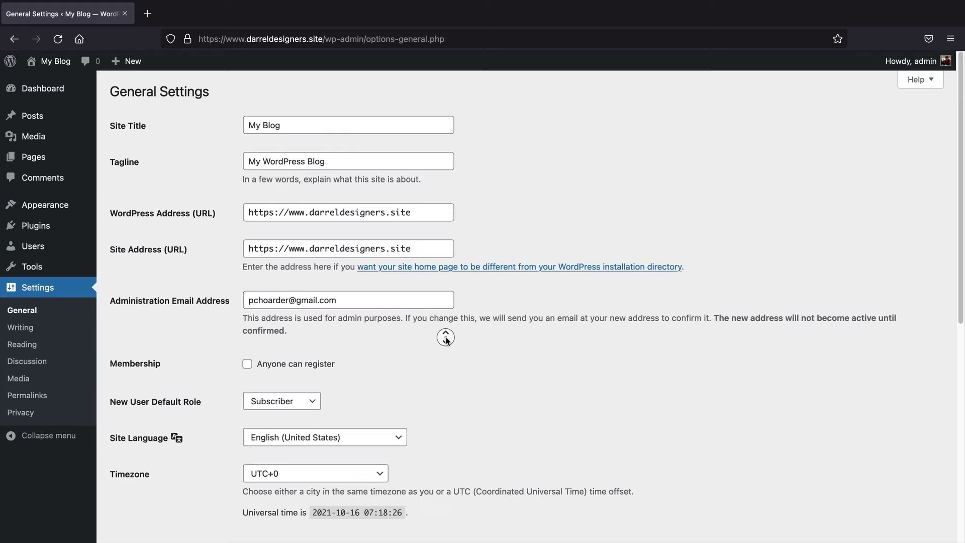
{"action": "middle_click", "coordinate": [412, 344]}
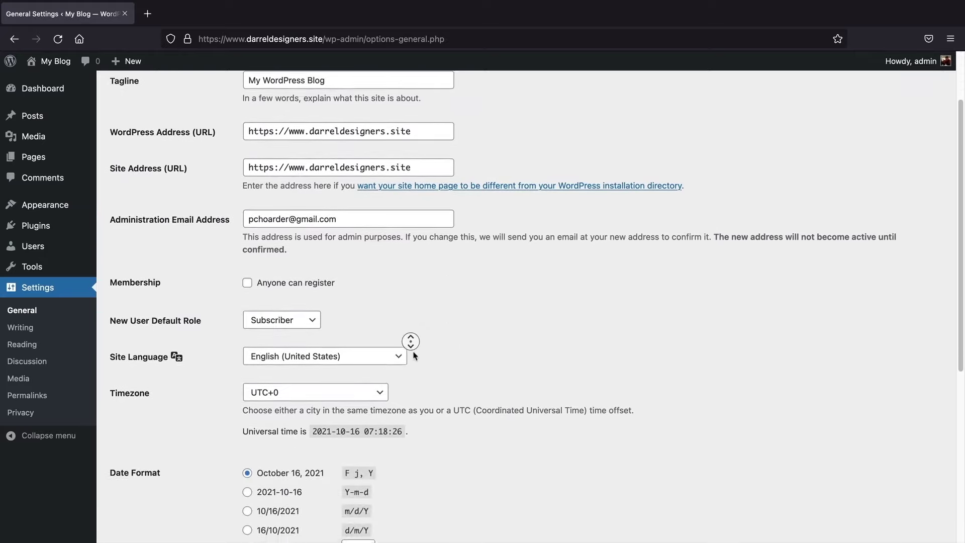
{"action": "left_click", "coordinate": [405, 323]}
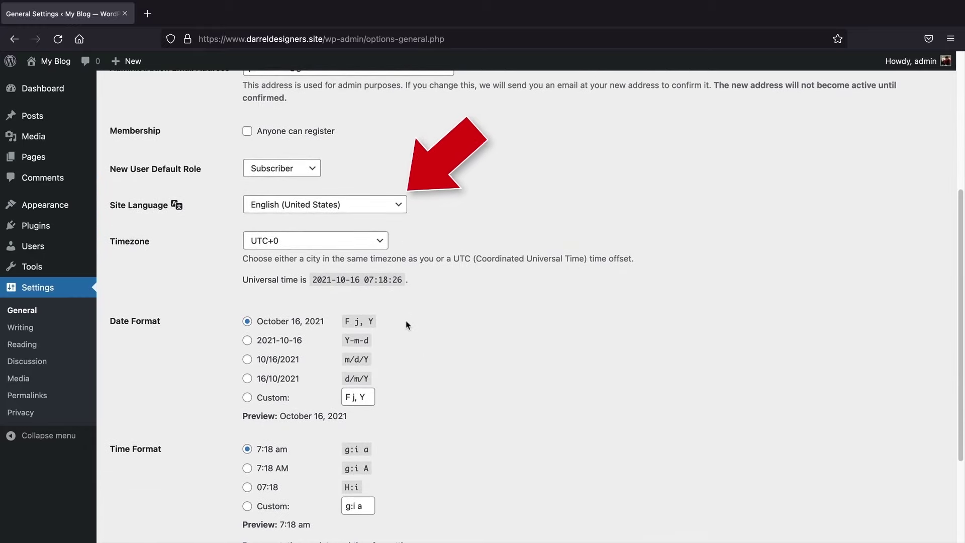
Keep English (United States) as the site language and save the general settings
{"action": "left_click", "coordinate": [352, 205]}
{"action": "left_click", "coordinate": [351, 205]}
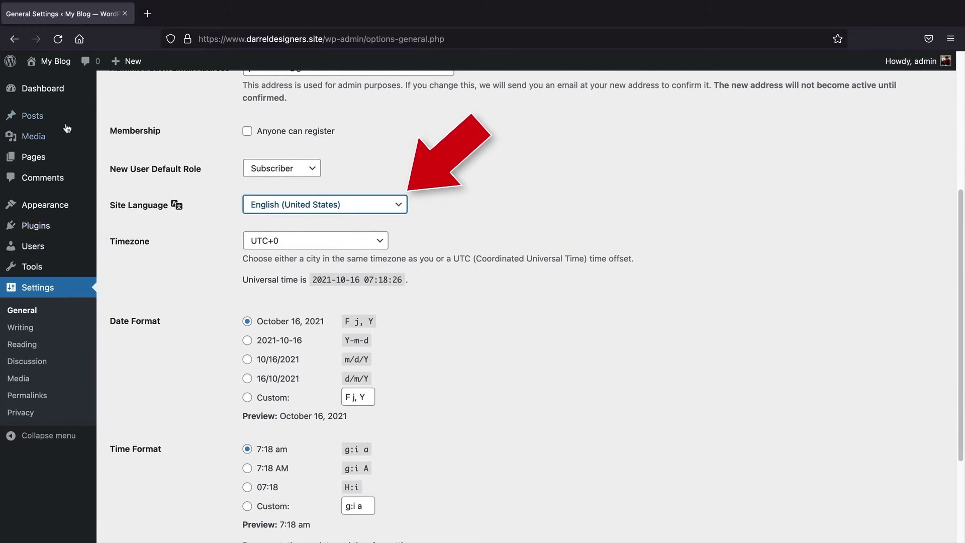
{"action": "left_click", "coordinate": [336, 205]}
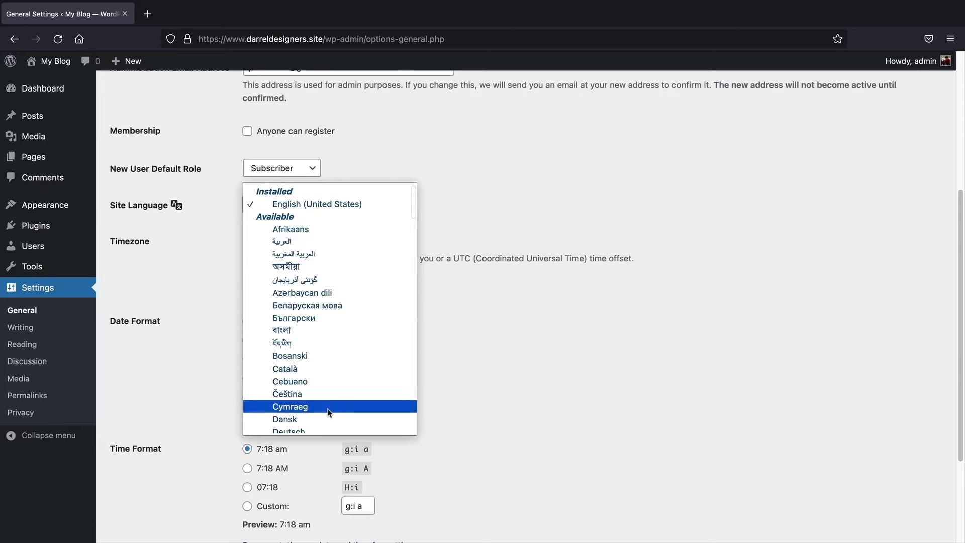
{"action": "scroll", "coordinate": [330, 406], "scroll_direction": "down", "scroll_amount": 6}
{"action": "scroll", "coordinate": [331, 406], "scroll_direction": "down", "scroll_amount": 3}
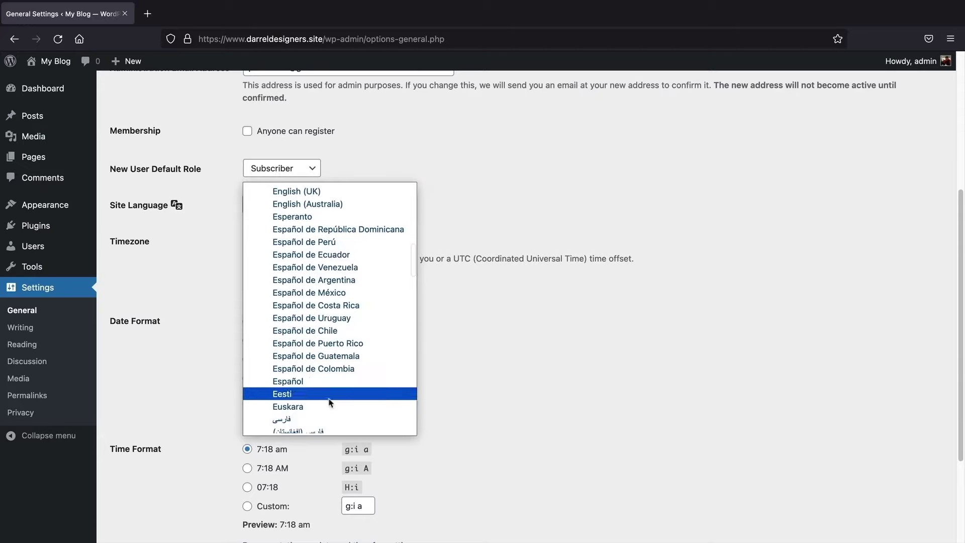
{"action": "scroll", "coordinate": [331, 402], "scroll_direction": "up", "scroll_amount": 6}
{"action": "scroll", "coordinate": [330, 395], "scroll_direction": "up", "scroll_amount": 3}
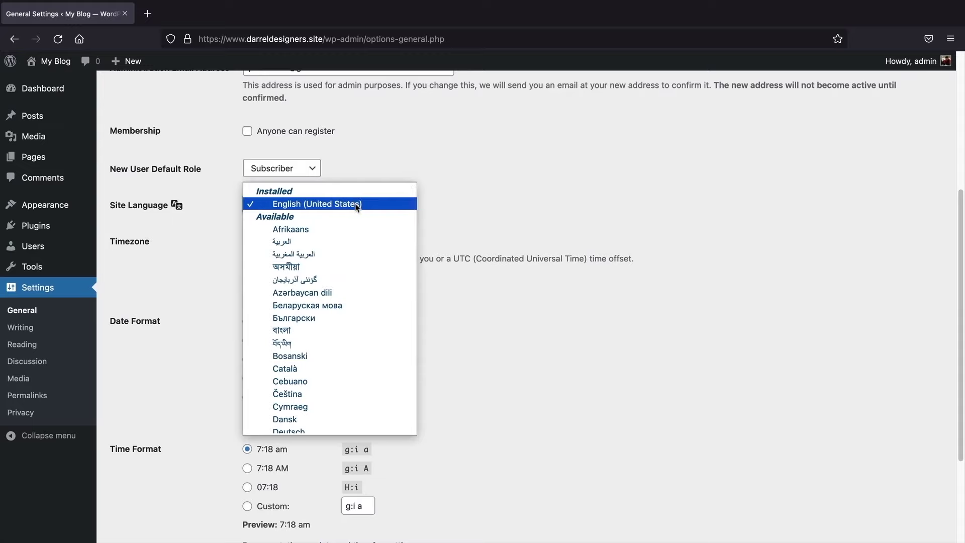
{"action": "middle_click", "coordinate": [225, 235]}
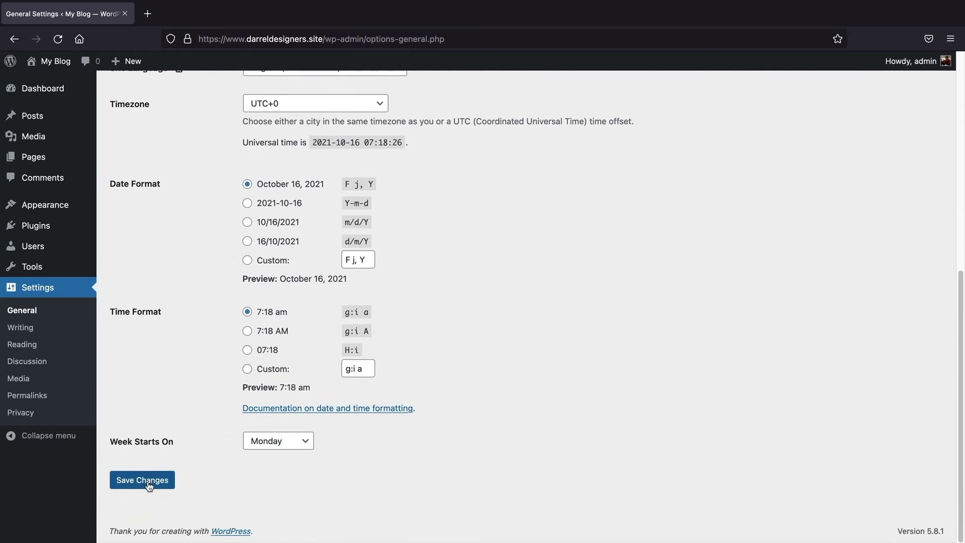
{"action": "left_click", "coordinate": [147, 482]}
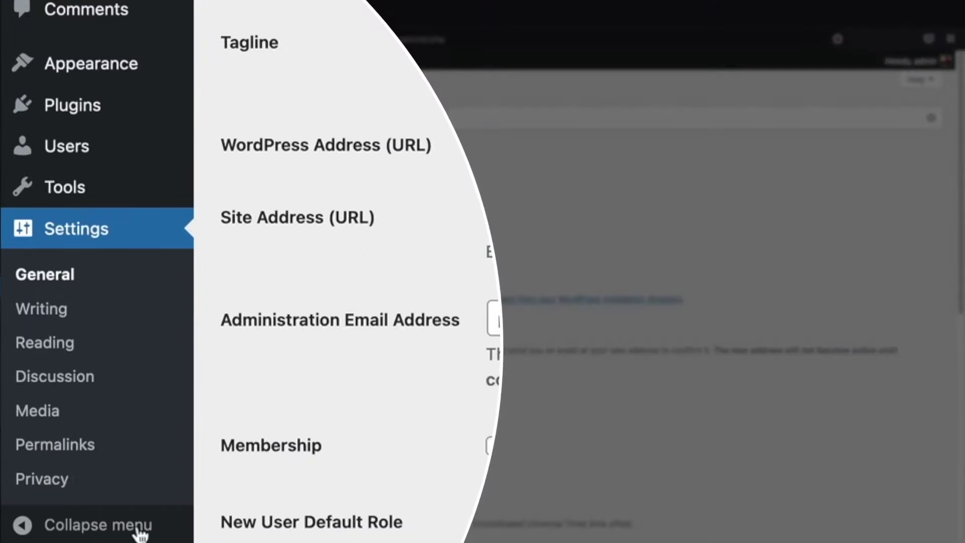
Select the Post name permalink structure, save it, and go back to the Dashboard
{"action": "left_click", "coordinate": [71, 449]}
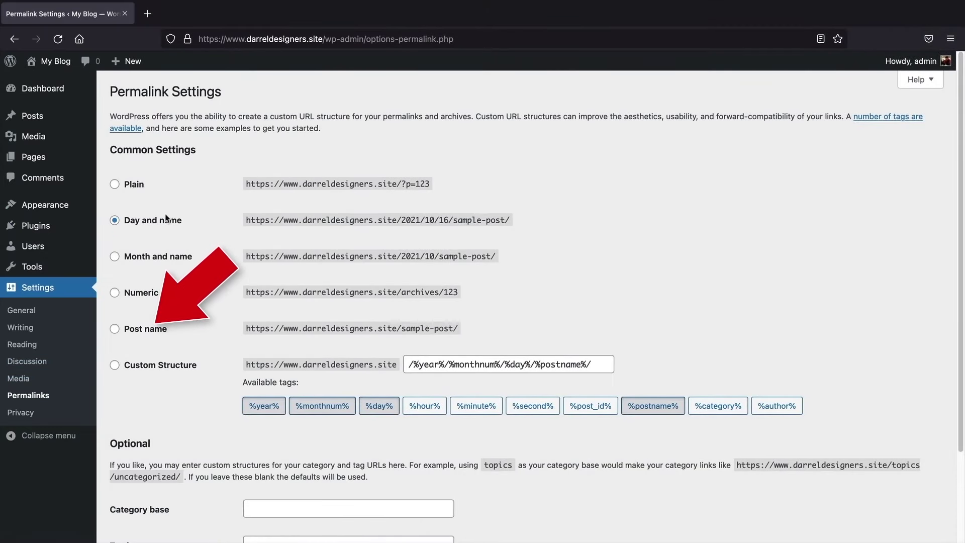
{"action": "left_click", "coordinate": [115, 329]}
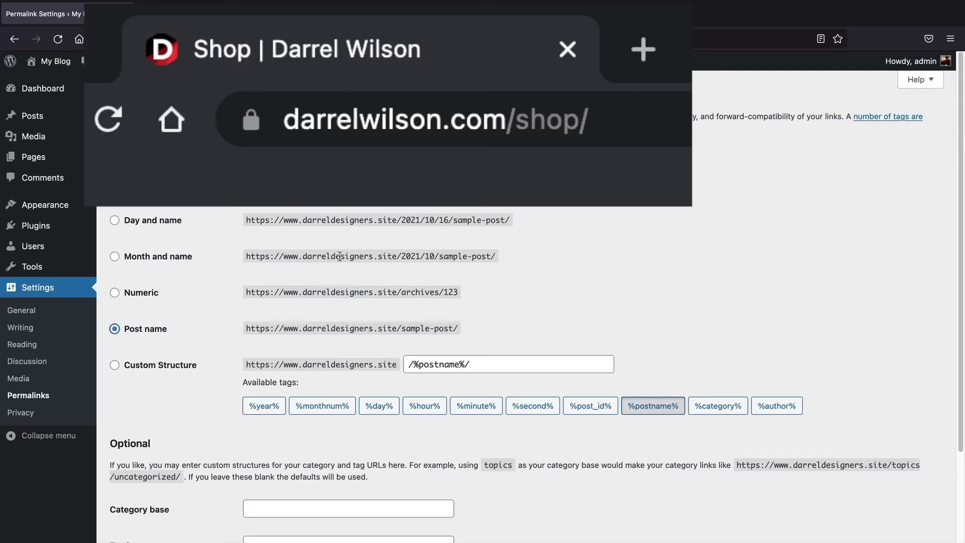
{"action": "left_click_drag", "start_coordinate": [378, 257], "coordinate": [503, 257]}
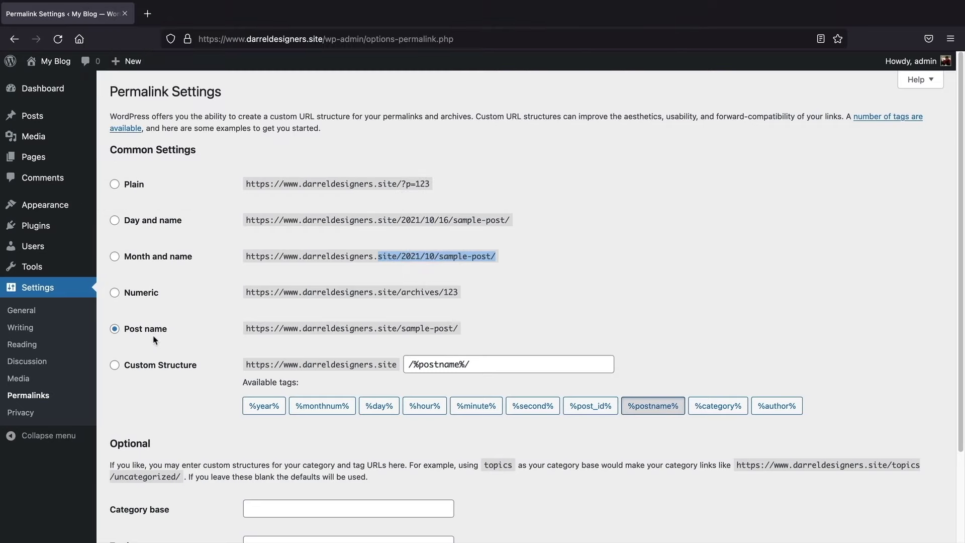
{"action": "left_click", "coordinate": [256, 326]}
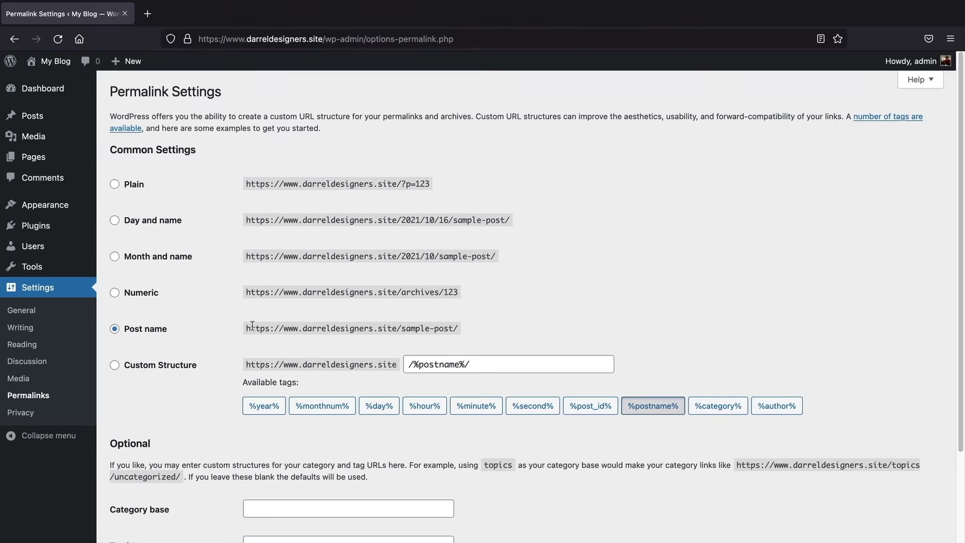
{"action": "middle_click", "coordinate": [239, 326]}
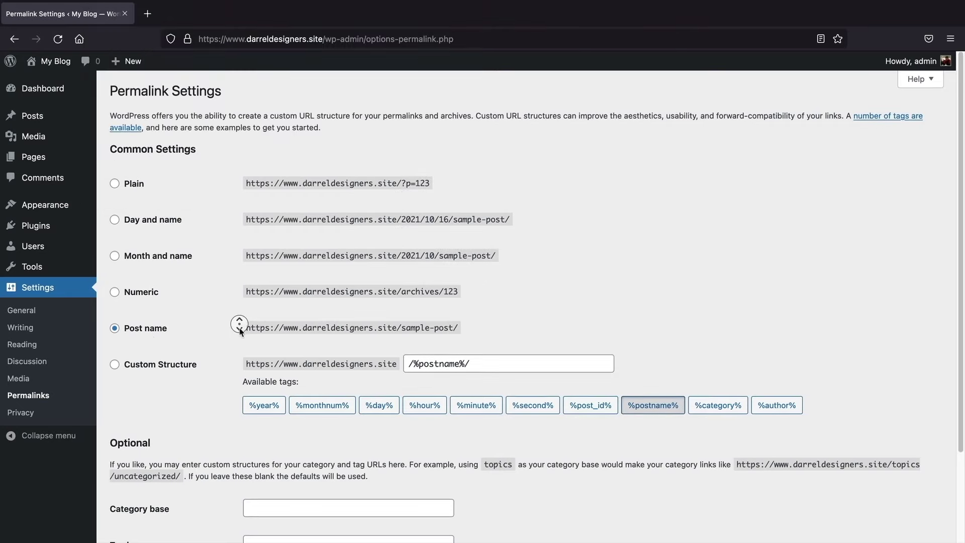
{"action": "left_click", "coordinate": [240, 338]}
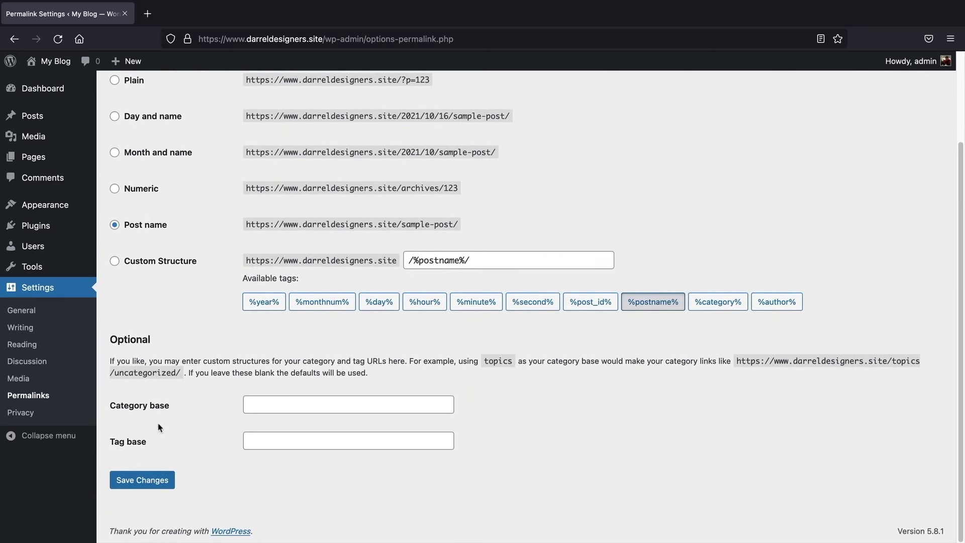
{"action": "left_click", "coordinate": [154, 484]}
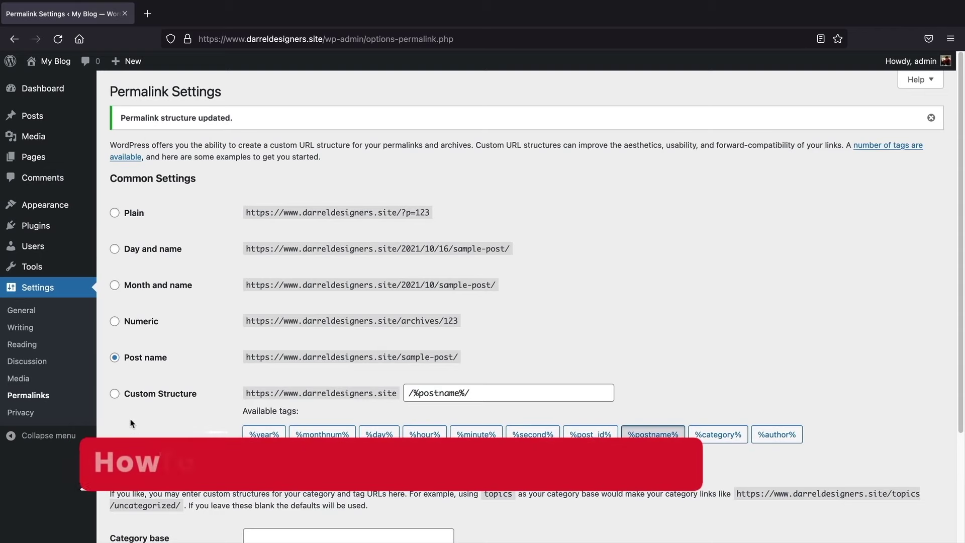
{"action": "left_click", "coordinate": [43, 91]}
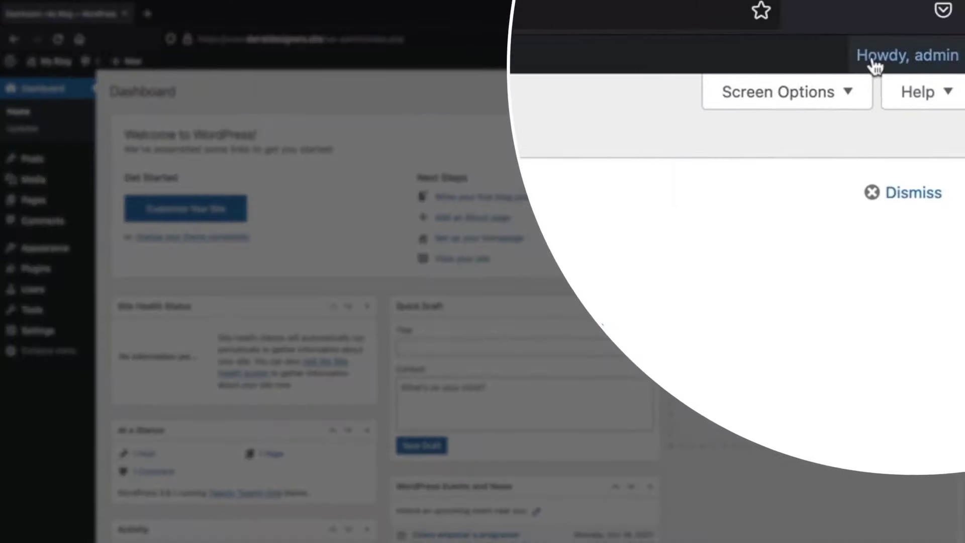
Log out of WordPress and load the site's /wp-admin/ login page
{"action": "mouse_move", "coordinate": [909, 68]}
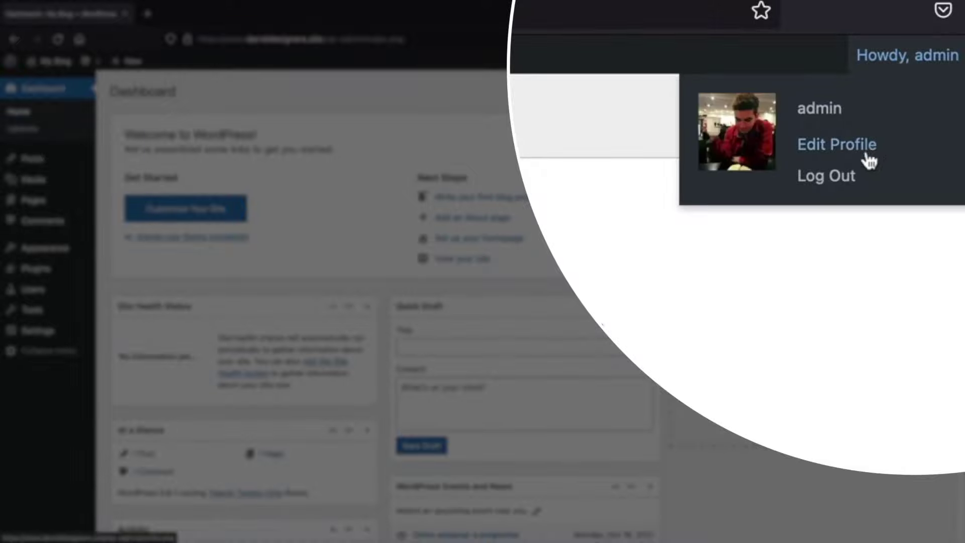
{"action": "left_click", "coordinate": [825, 179]}
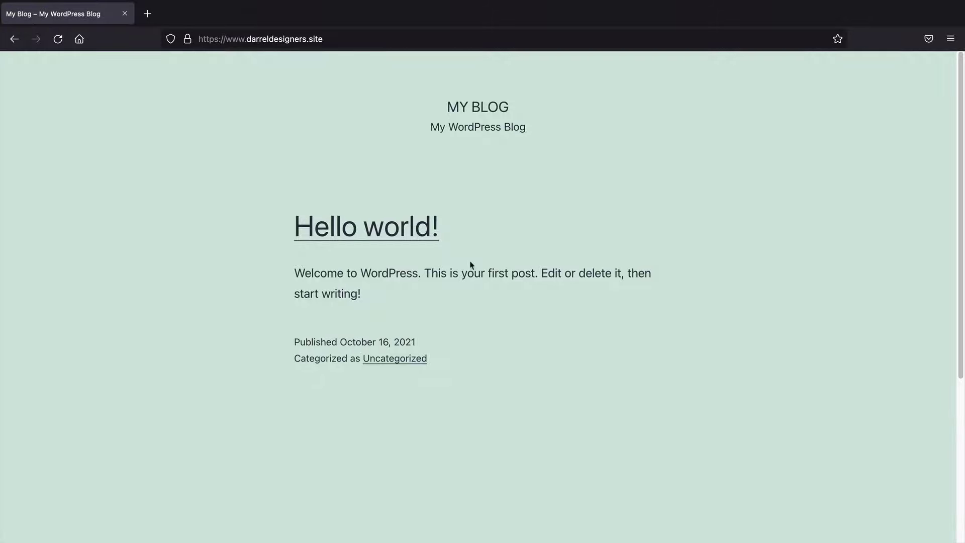
{"action": "left_click", "coordinate": [369, 37]}
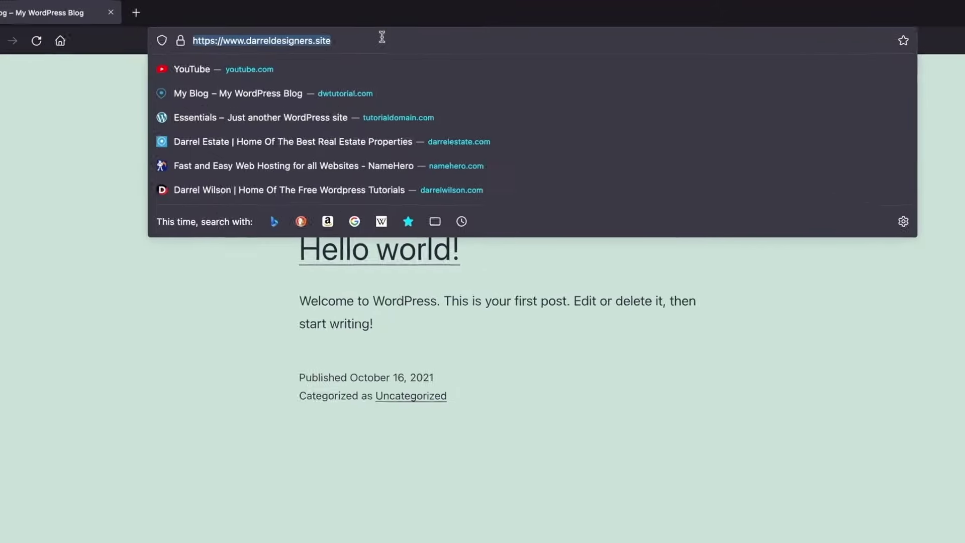
{"action": "left_click", "coordinate": [382, 37]}
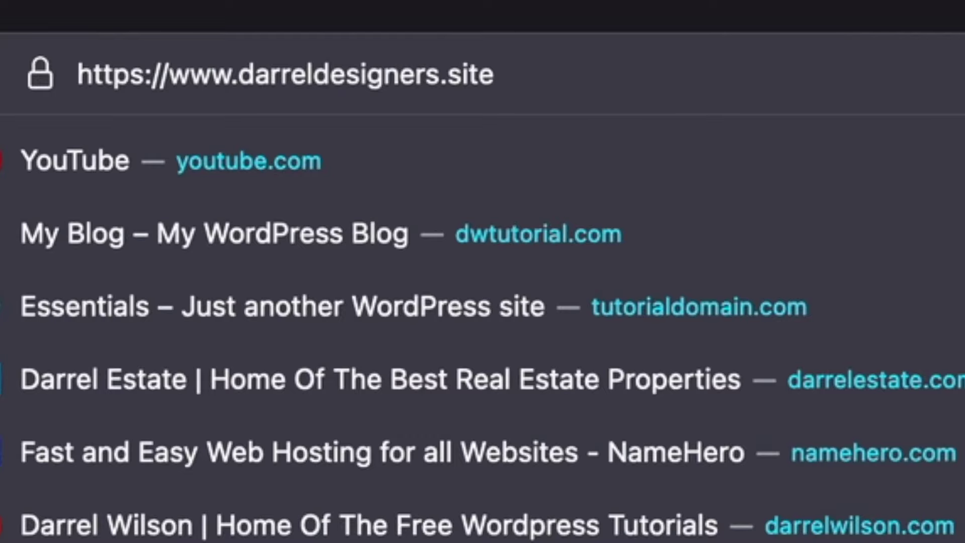
{"action": "type", "text": "/w"}
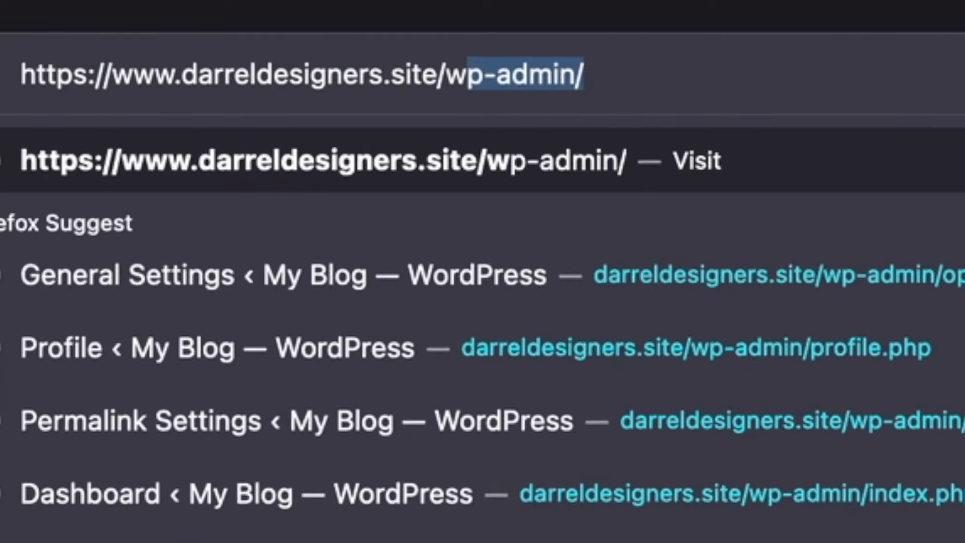
{"action": "type", "text": "p-admin/"}
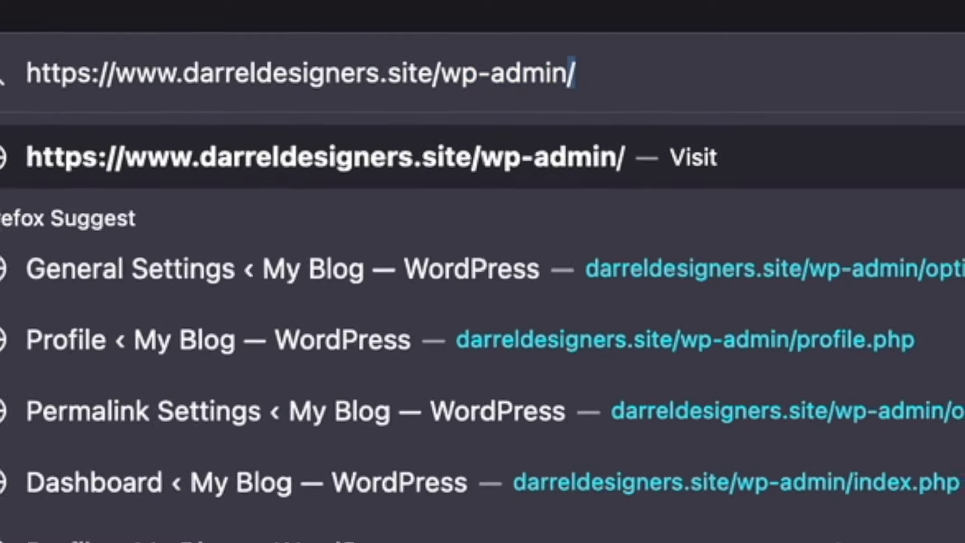
{"action": "key", "text": "Return"}
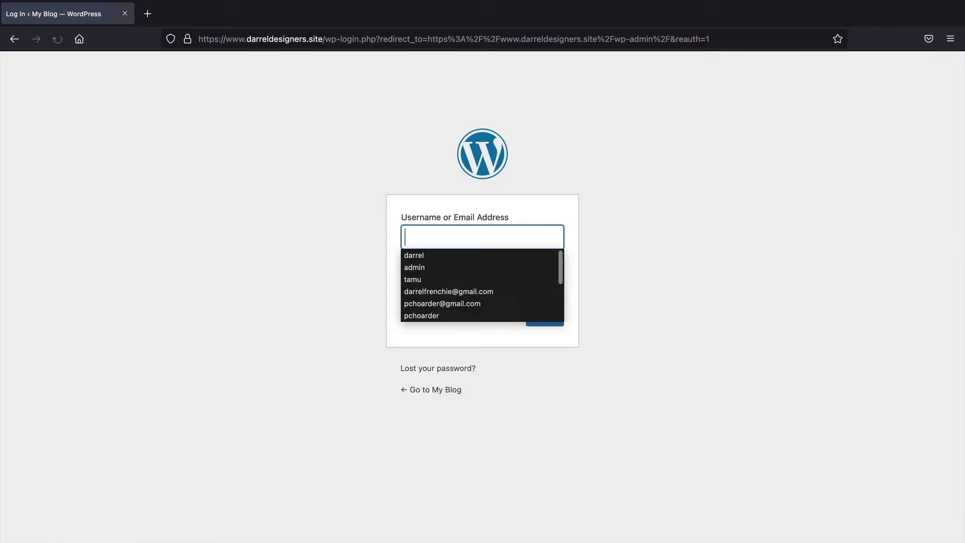
Sign back in with the admin username and password, with Remember Me checked
{"action": "left_click", "coordinate": [410, 118]}
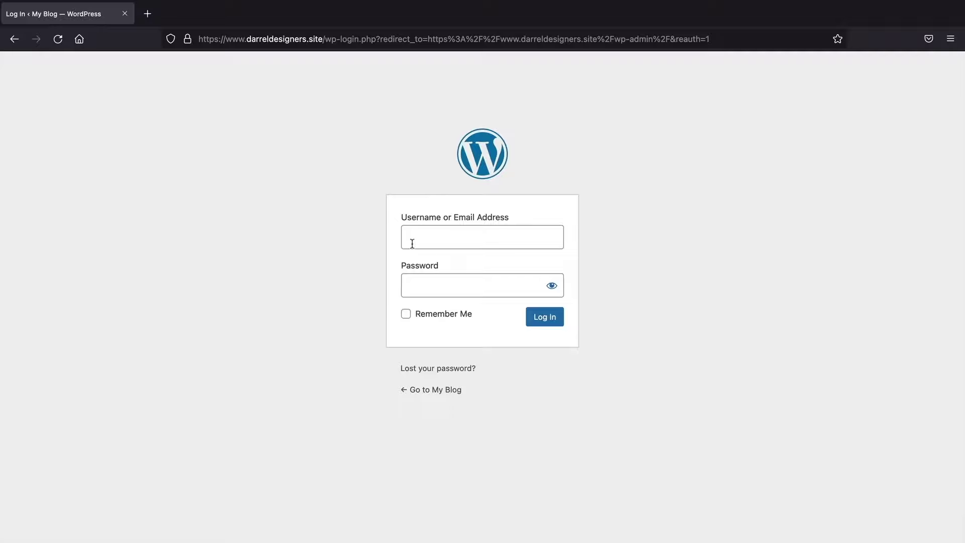
{"action": "left_click", "coordinate": [412, 244]}
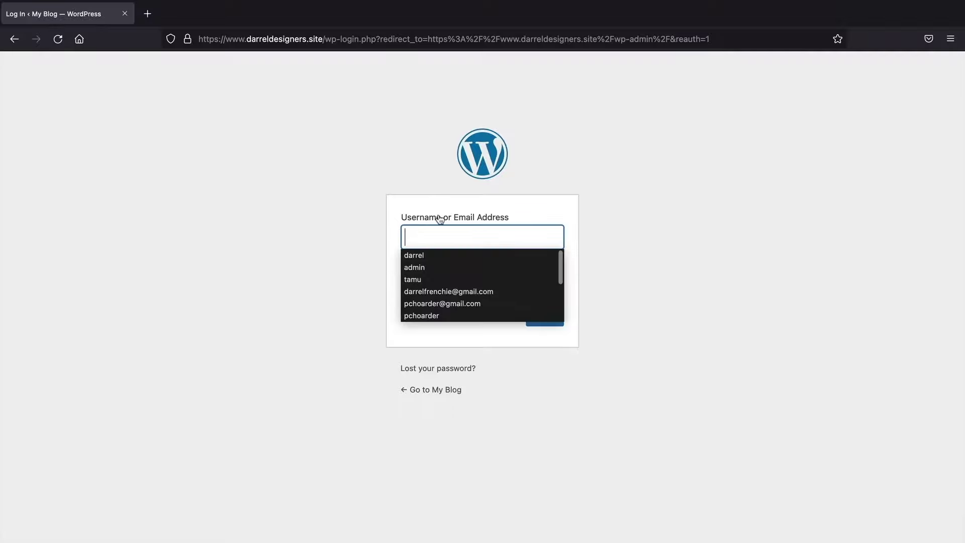
{"action": "type", "text": "admin"}
{"action": "key", "text": "Tab"}
{"action": "type", "text": "•••••••••"}
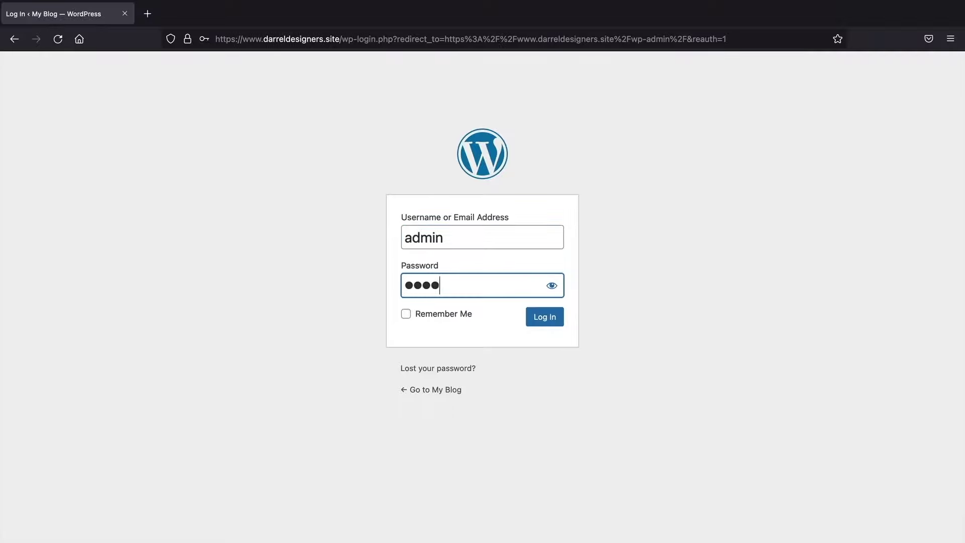
{"action": "left_click", "coordinate": [552, 286]}
{"action": "left_click", "coordinate": [440, 318]}
{"action": "left_click", "coordinate": [544, 318]}
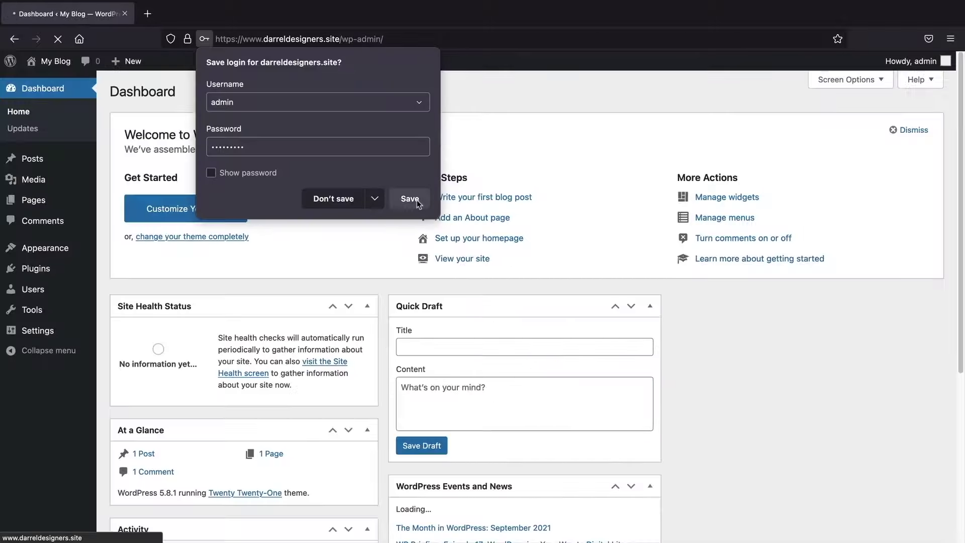
{"action": "left_click", "coordinate": [410, 199]}
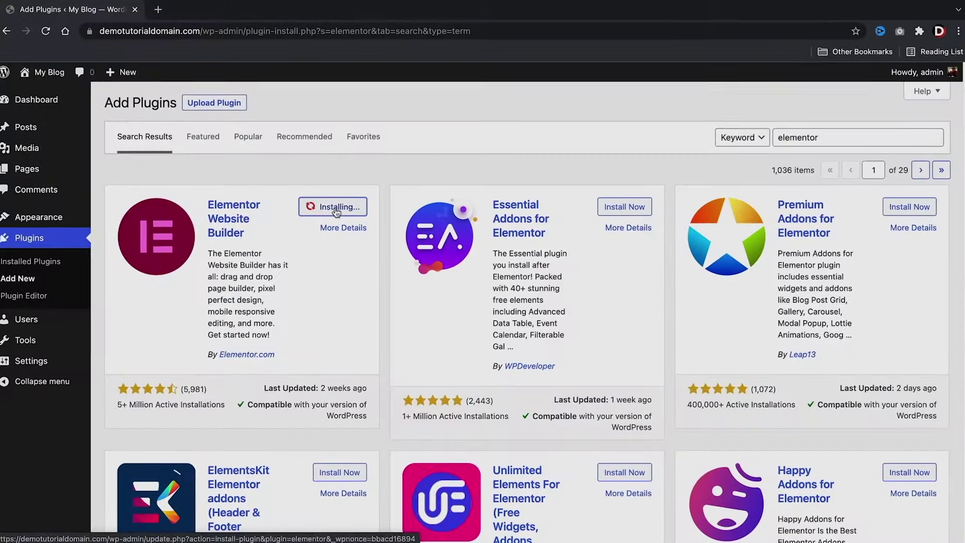
Activate the freshly installed Elementor Website Builder plugin and scroll down the resulting page
{"action": "left_click", "coordinate": [337, 198]}
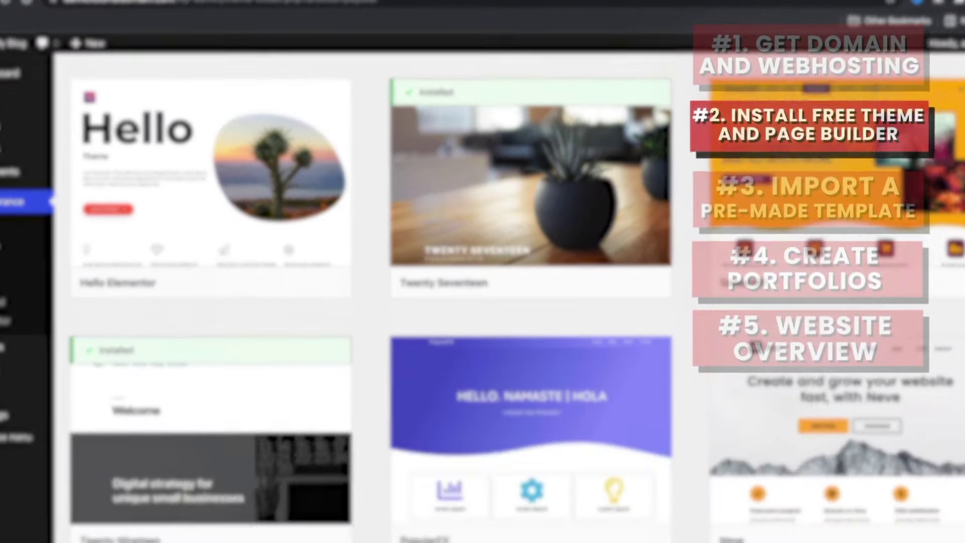
{"action": "scroll", "coordinate": [362, 292], "scroll_direction": "down", "scroll_amount": 10}
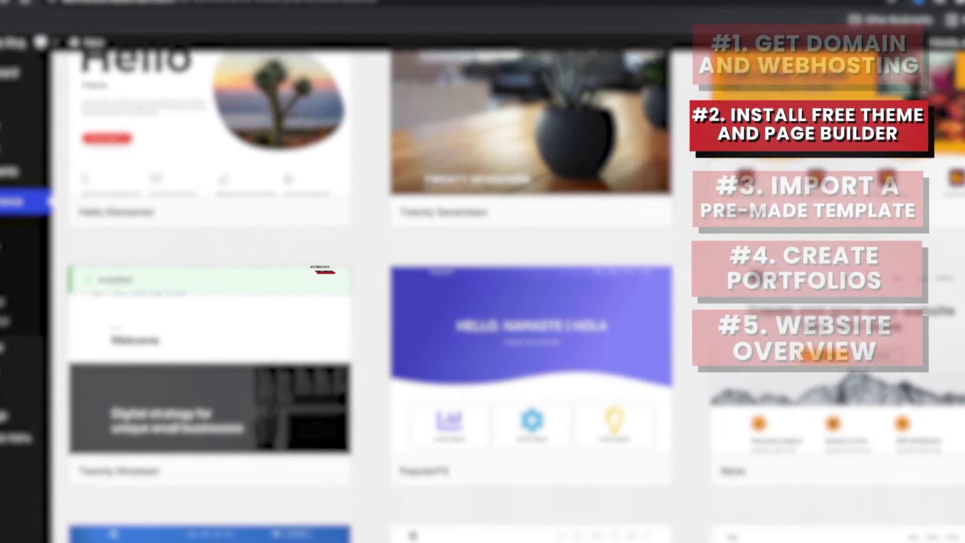
{"action": "scroll", "coordinate": [362, 291], "scroll_direction": "down", "scroll_amount": 8}
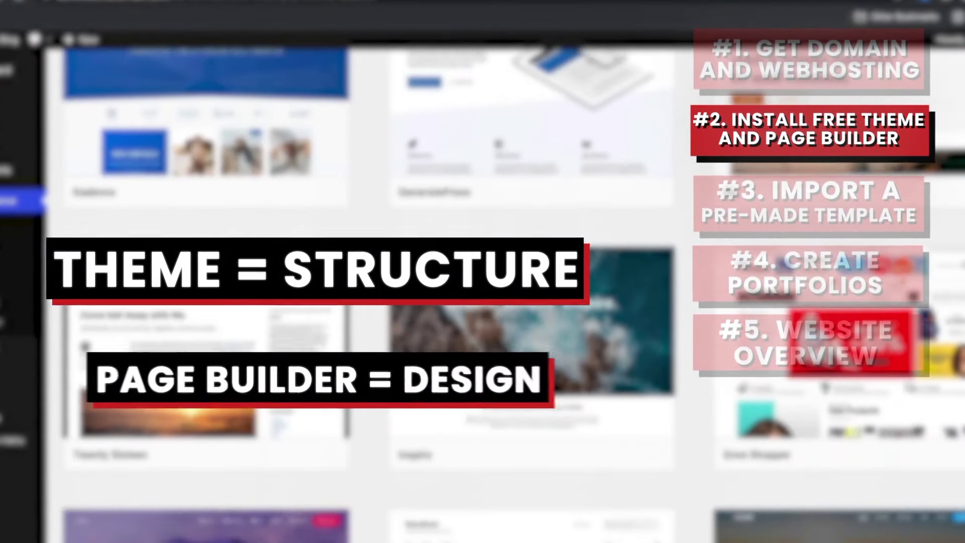
{"action": "scroll", "coordinate": [362, 291], "scroll_direction": "down", "scroll_amount": 8}
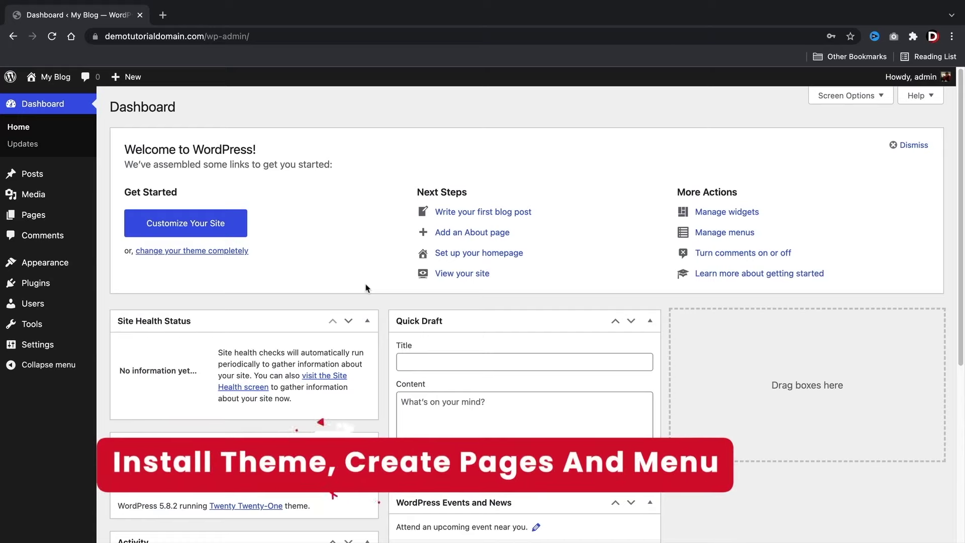
Go to Appearance > Themes > Add New and show the Popular themes list
{"action": "mouse_move", "coordinate": [57, 262]}
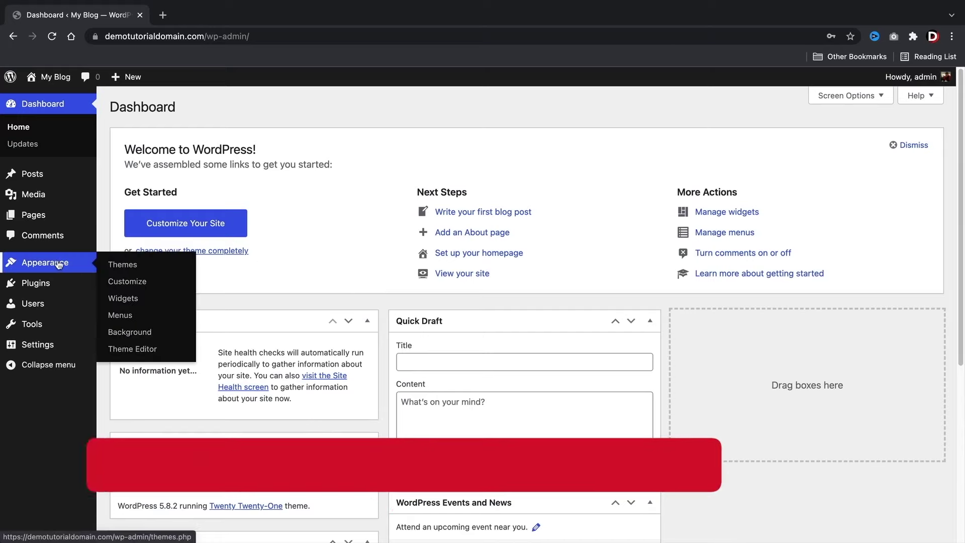
{"action": "left_click", "coordinate": [127, 271]}
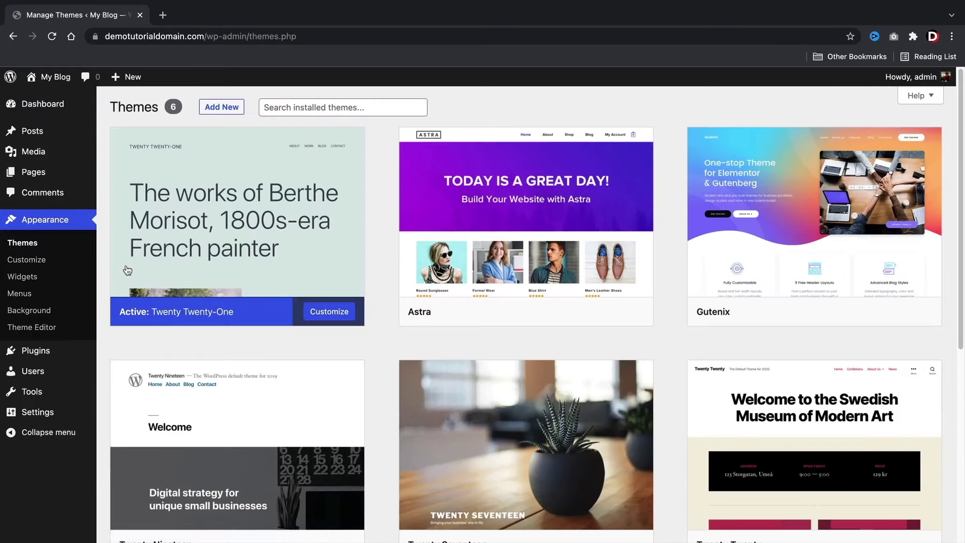
{"action": "left_click", "coordinate": [212, 110]}
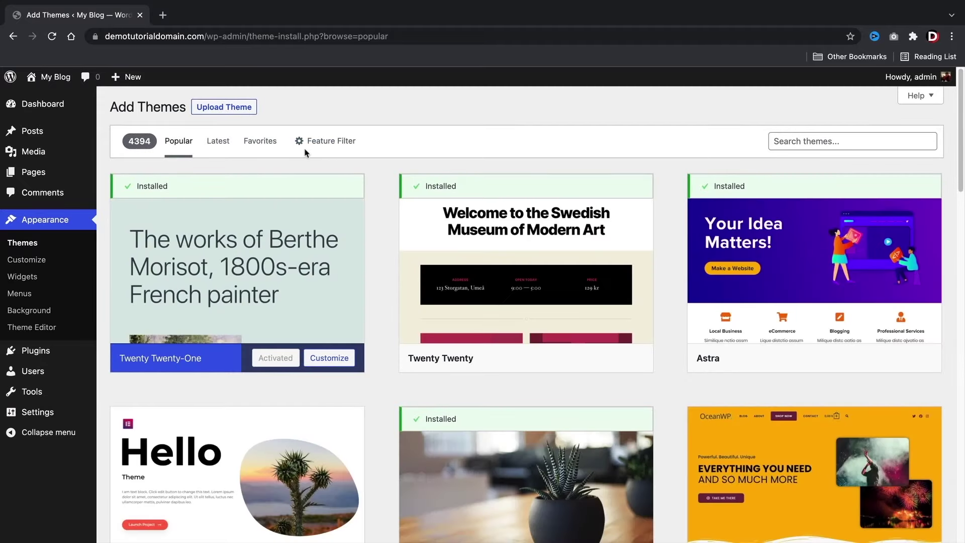
{"action": "left_click", "coordinate": [177, 142]}
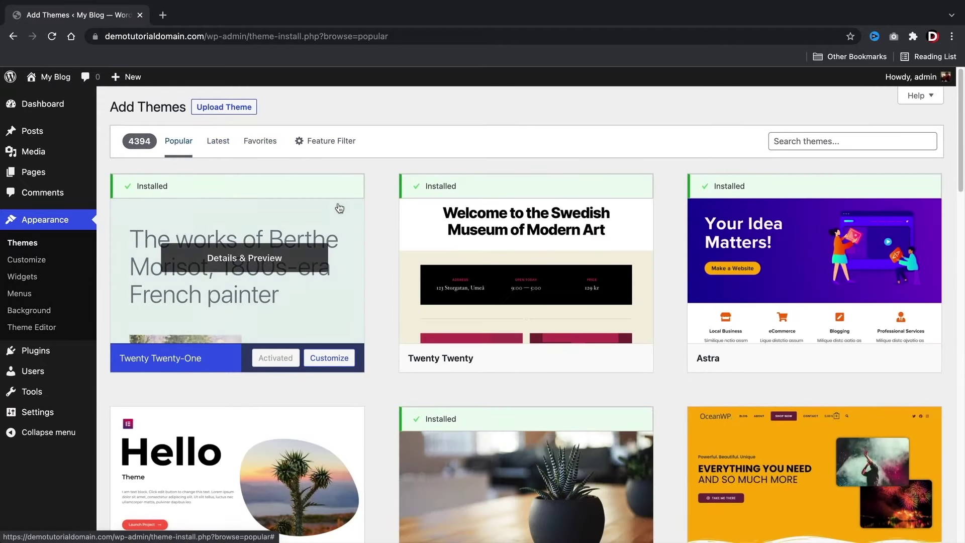
Scroll down through the Popular themes grid and back up to the top
{"action": "scroll", "coordinate": [946, 221], "scroll_direction": "down", "scroll_amount": 2}
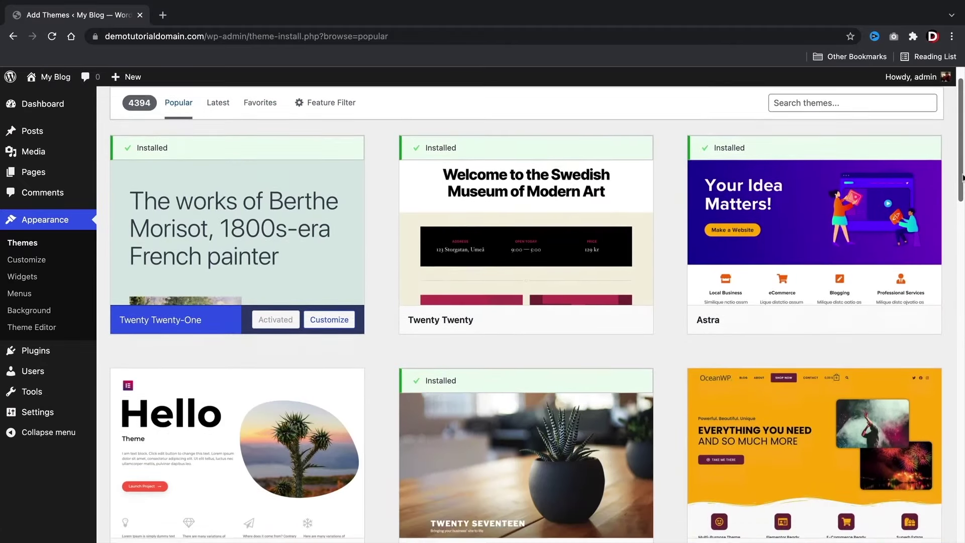
{"action": "scroll", "coordinate": [946, 221], "scroll_direction": "down", "scroll_amount": 5}
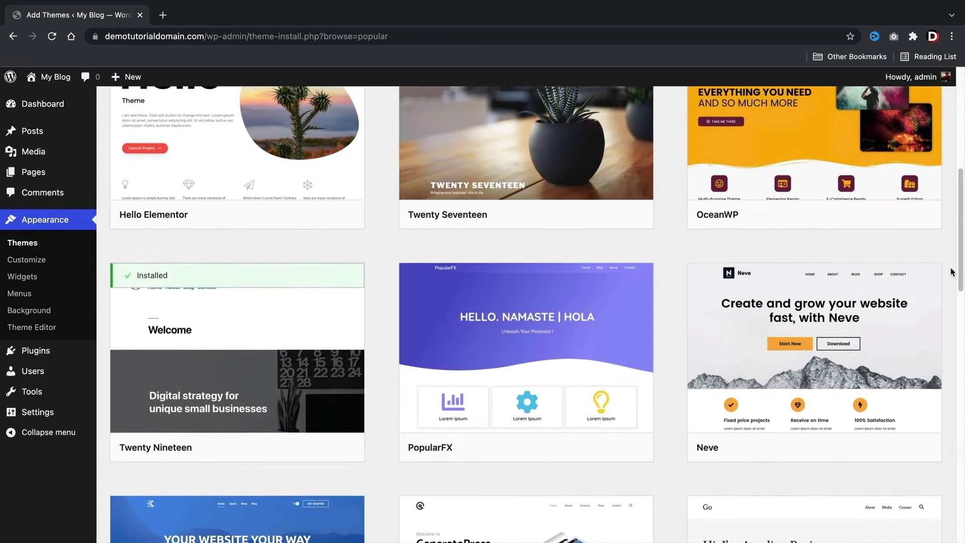
{"action": "scroll", "coordinate": [950, 251], "scroll_direction": "down", "scroll_amount": 5}
{"action": "scroll", "coordinate": [951, 275], "scroll_direction": "down", "scroll_amount": 7}
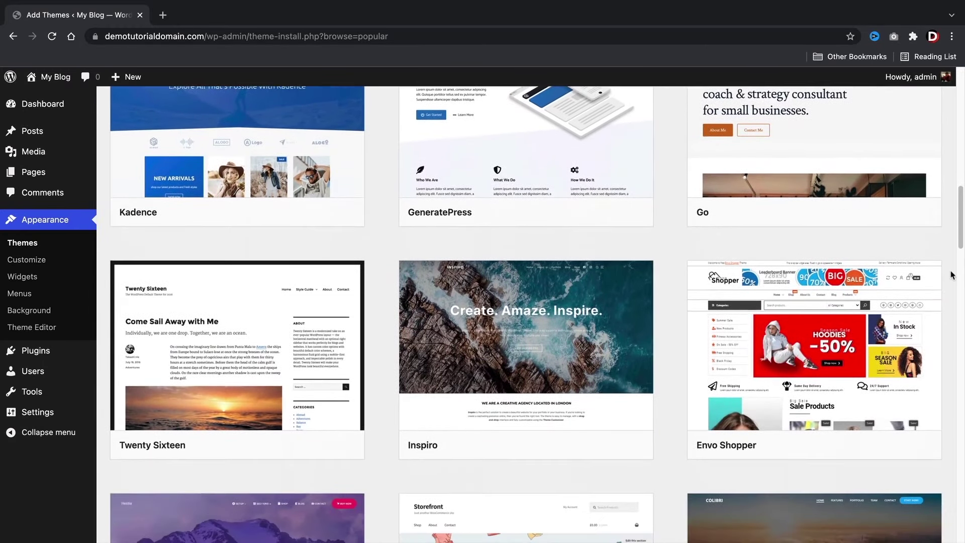
{"action": "scroll", "coordinate": [951, 275], "scroll_direction": "down", "scroll_amount": 6}
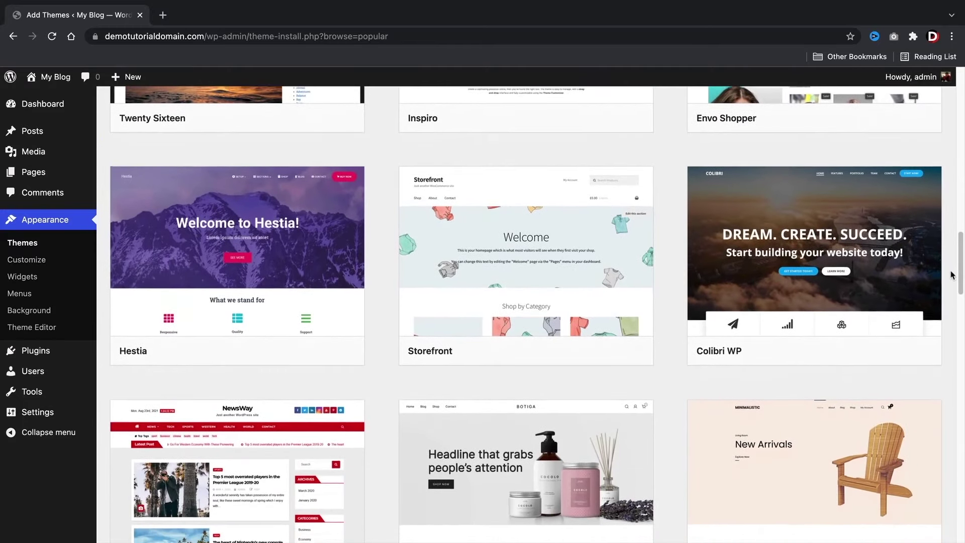
{"action": "scroll", "coordinate": [950, 279], "scroll_direction": "down", "scroll_amount": 7}
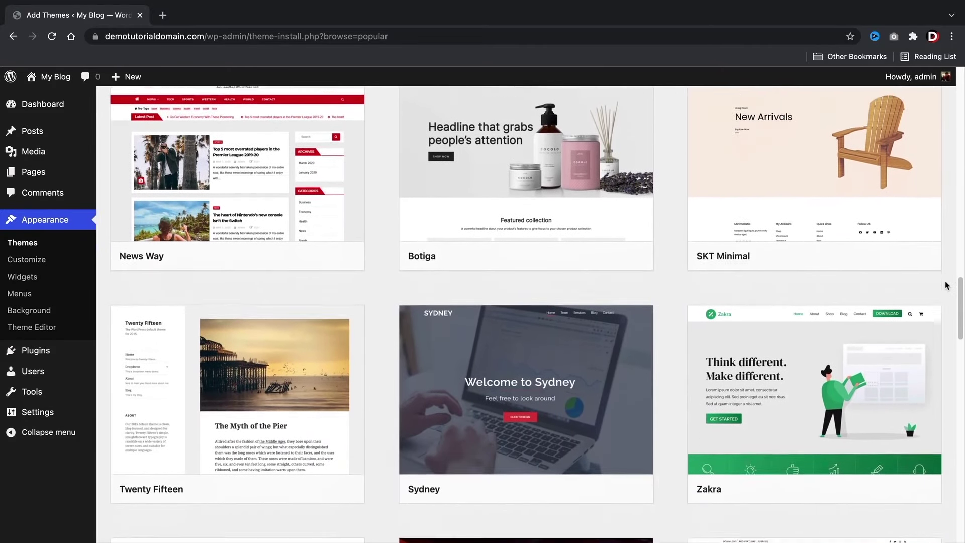
{"action": "scroll", "coordinate": [945, 286], "scroll_direction": "down", "scroll_amount": 2}
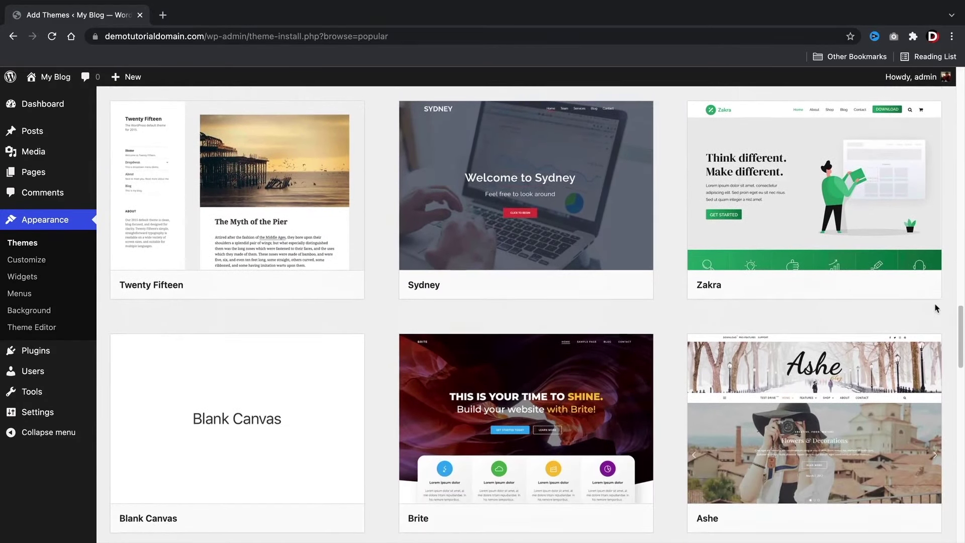
{"action": "scroll", "coordinate": [940, 302], "scroll_direction": "up", "scroll_amount": 2}
{"action": "scroll", "coordinate": [939, 309], "scroll_direction": "up", "scroll_amount": 5}
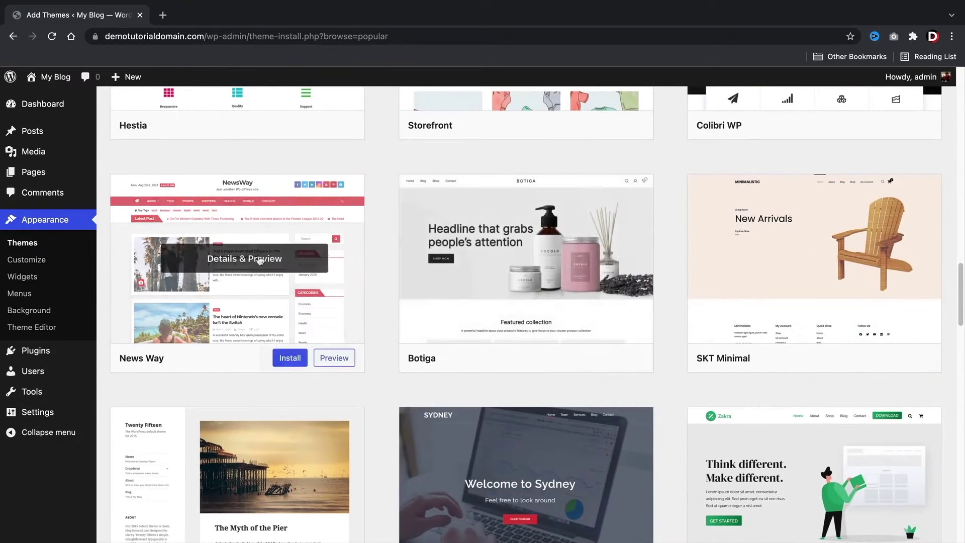
{"action": "scroll", "coordinate": [794, 319], "scroll_direction": "up", "scroll_amount": 12}
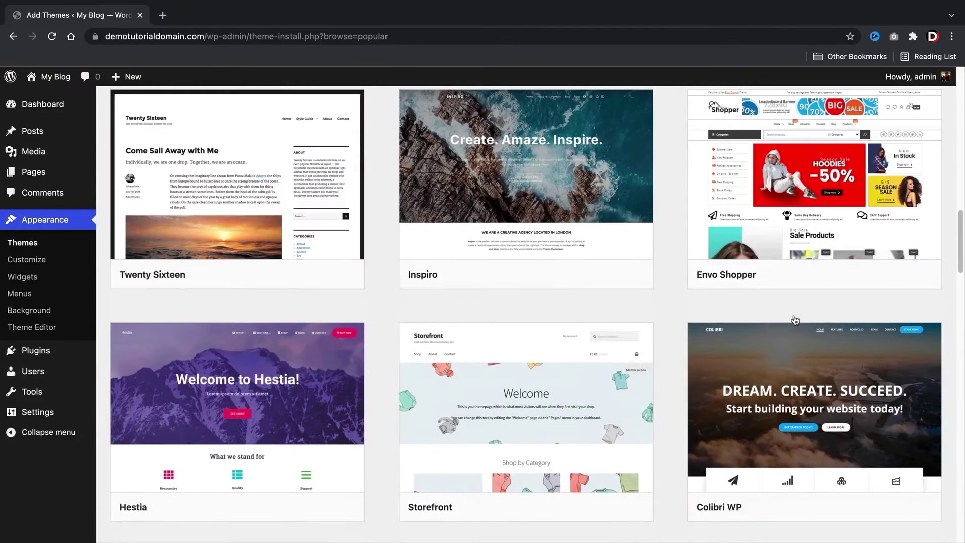
{"action": "scroll", "coordinate": [795, 319], "scroll_direction": "up", "scroll_amount": 15}
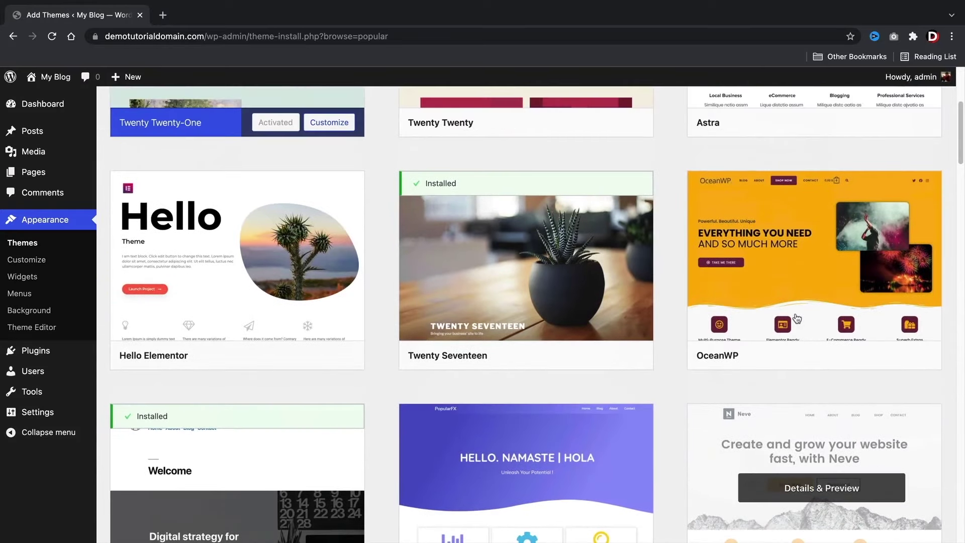
{"action": "scroll", "coordinate": [797, 318], "scroll_direction": "up", "scroll_amount": 1}
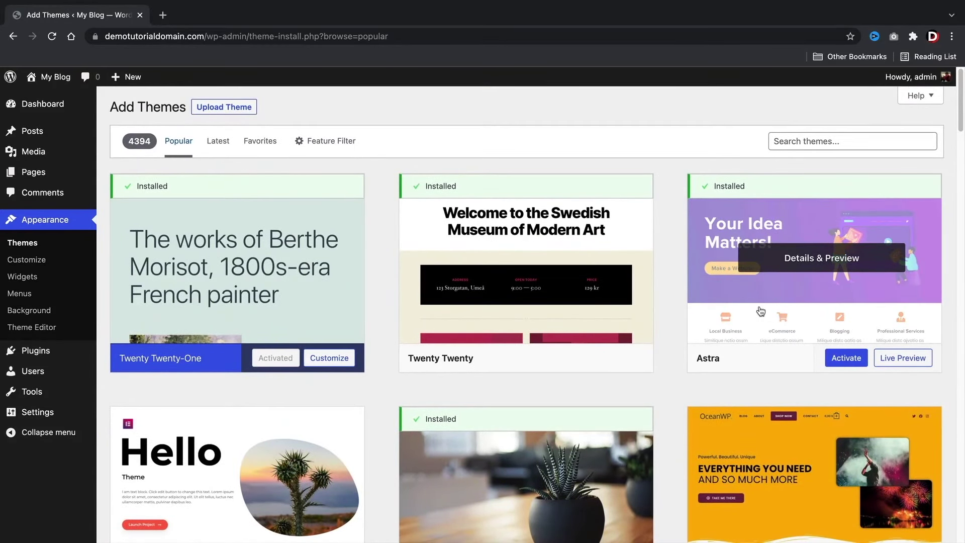
Search the theme library for 'astra' and activate the Astra theme
{"action": "left_click", "coordinate": [818, 141]}
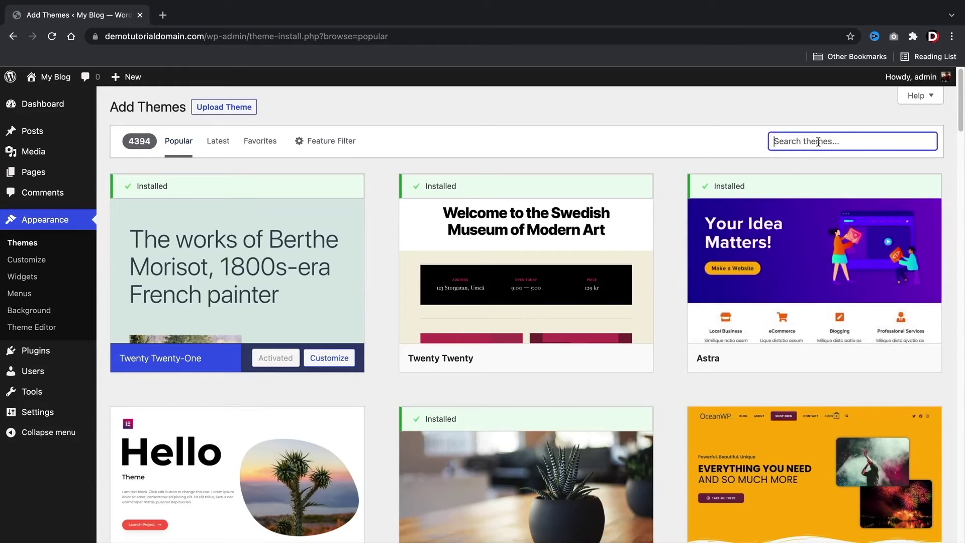
{"action": "type", "text": "astra"}
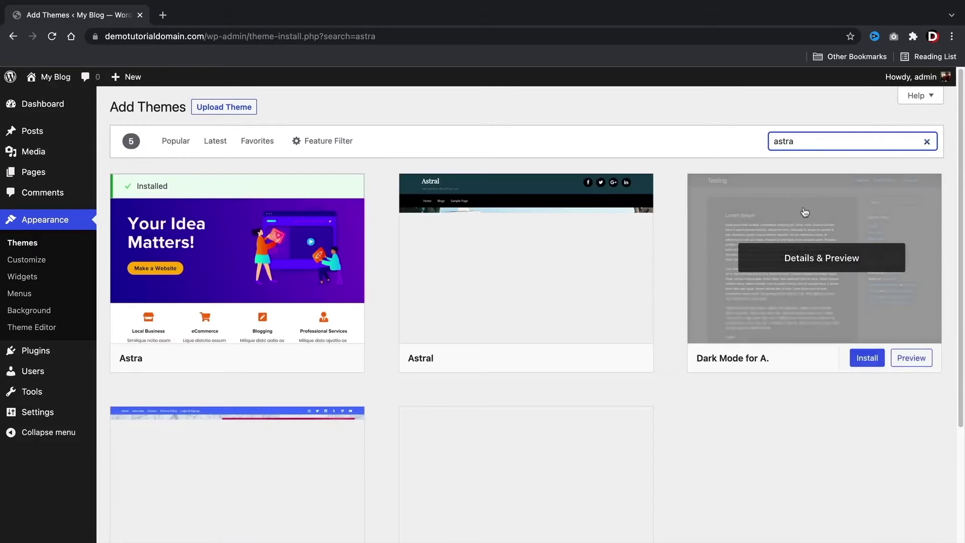
{"action": "mouse_move", "coordinate": [273, 270]}
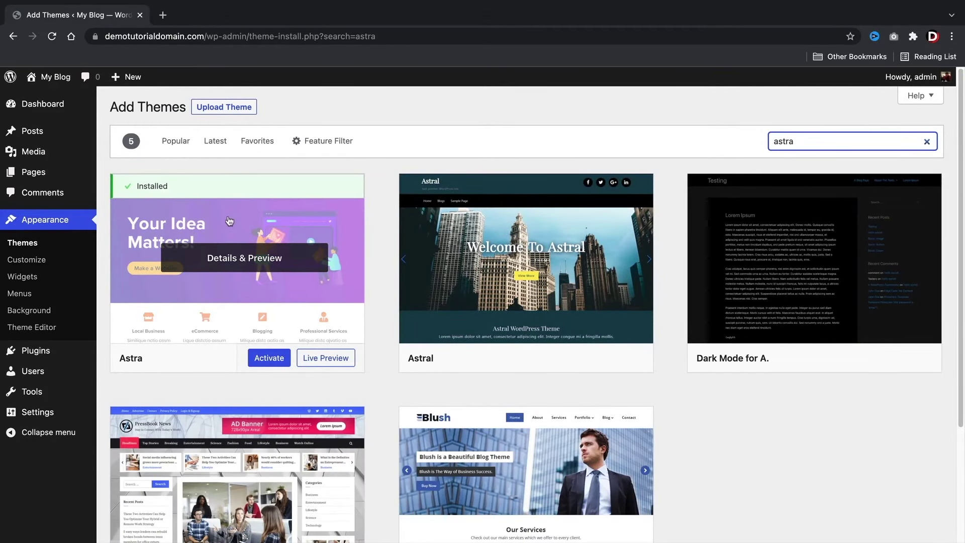
{"action": "left_click", "coordinate": [268, 362]}
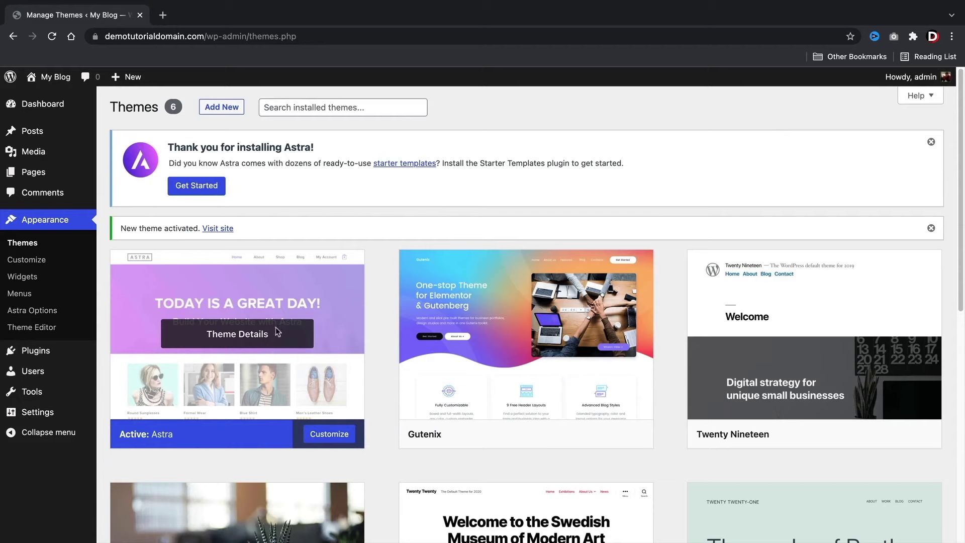
{"action": "mouse_move", "coordinate": [57, 78]}
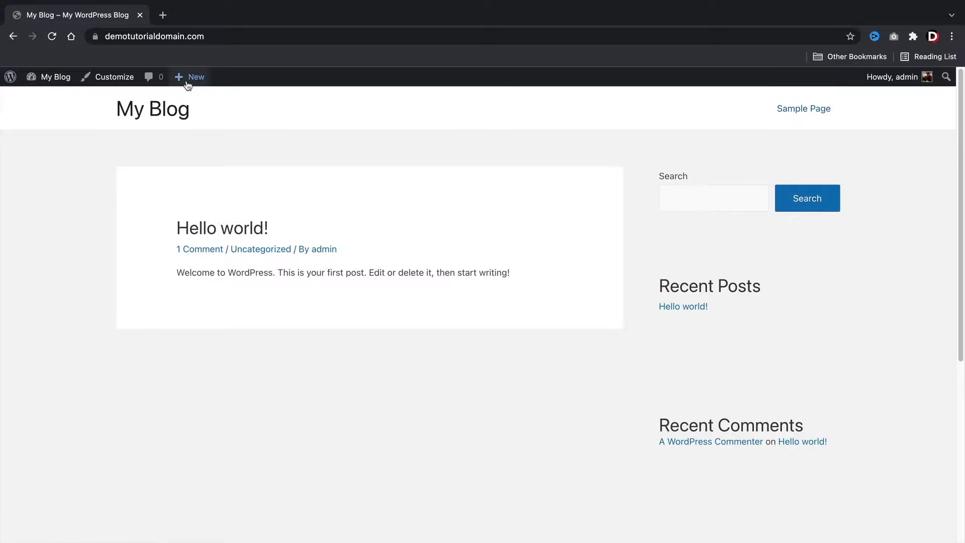
Create a new page titled 'Home' and publish it, confirming the publish
{"action": "mouse_move", "coordinate": [191, 79]}
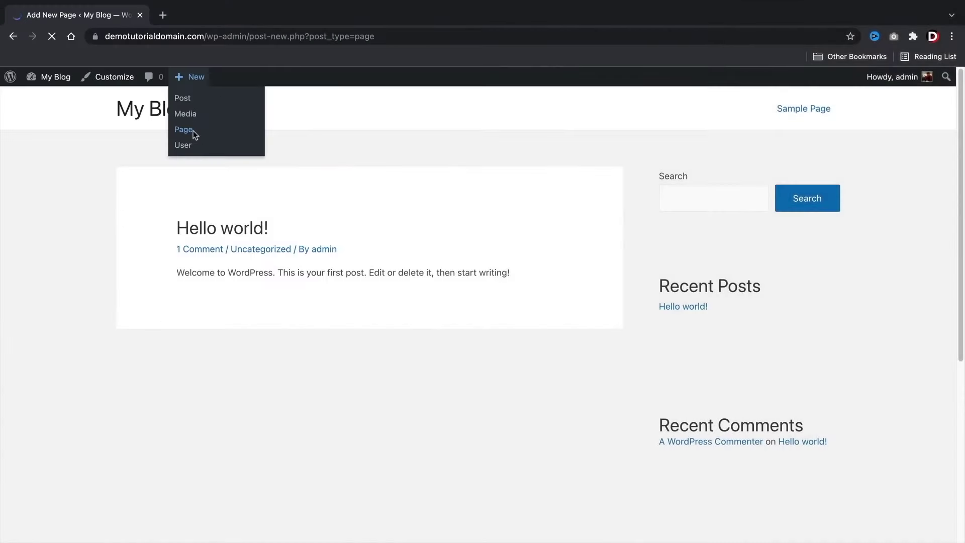
{"action": "left_click", "coordinate": [192, 144]}
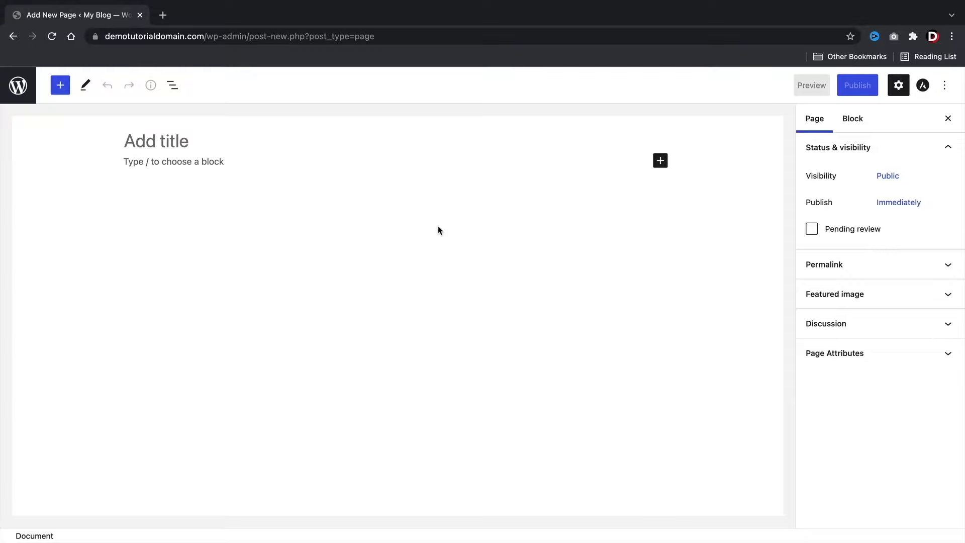
{"action": "left_click", "coordinate": [366, 149]}
{"action": "type", "text": "Home"}
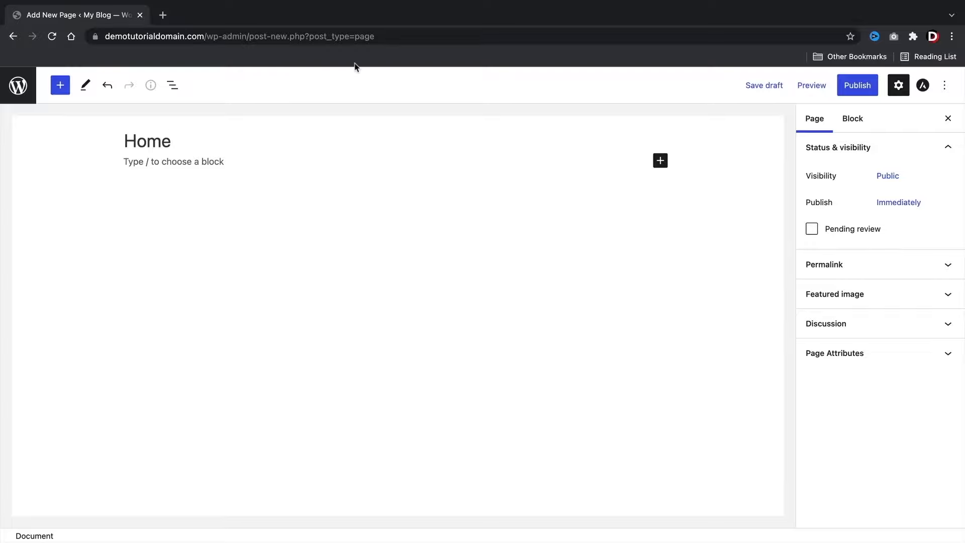
{"action": "left_click", "coordinate": [852, 91]}
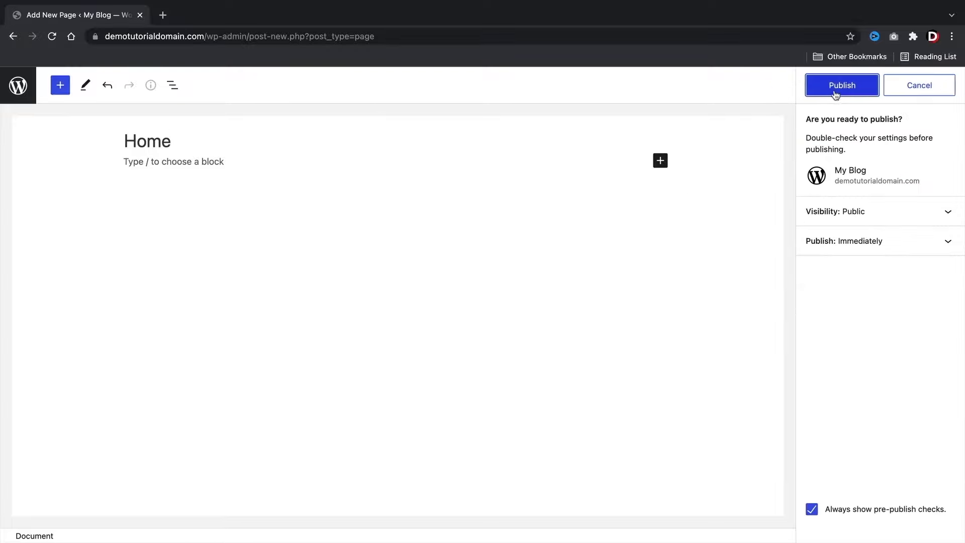
{"action": "left_click", "coordinate": [835, 92]}
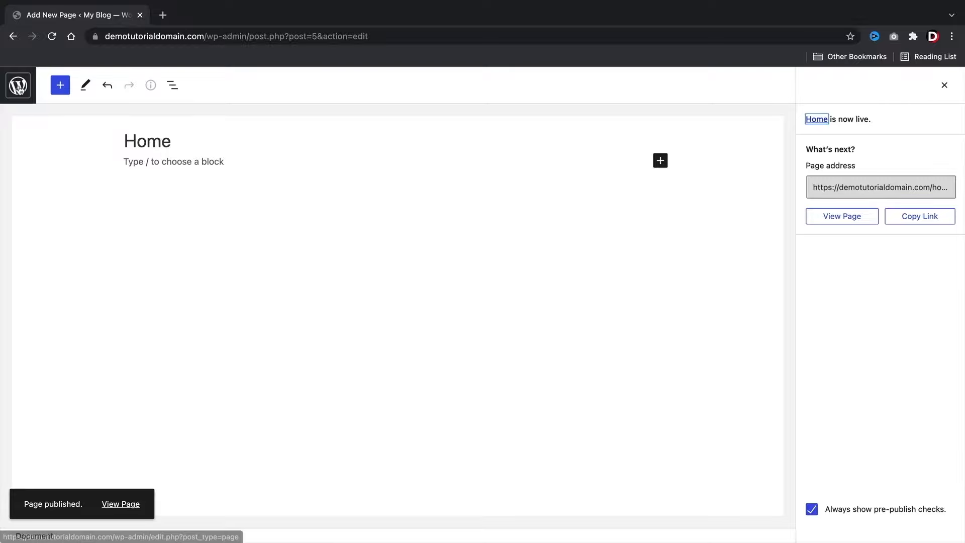
Leave the editor for the Pages list and start another new page
{"action": "left_click", "coordinate": [28, 90]}
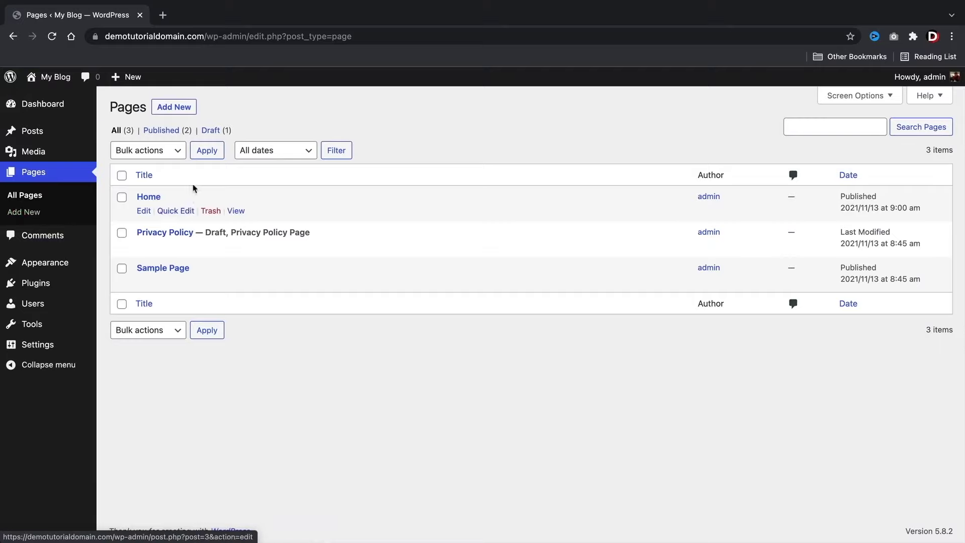
{"action": "left_click", "coordinate": [168, 109]}
{"action": "left_click", "coordinate": [170, 111]}
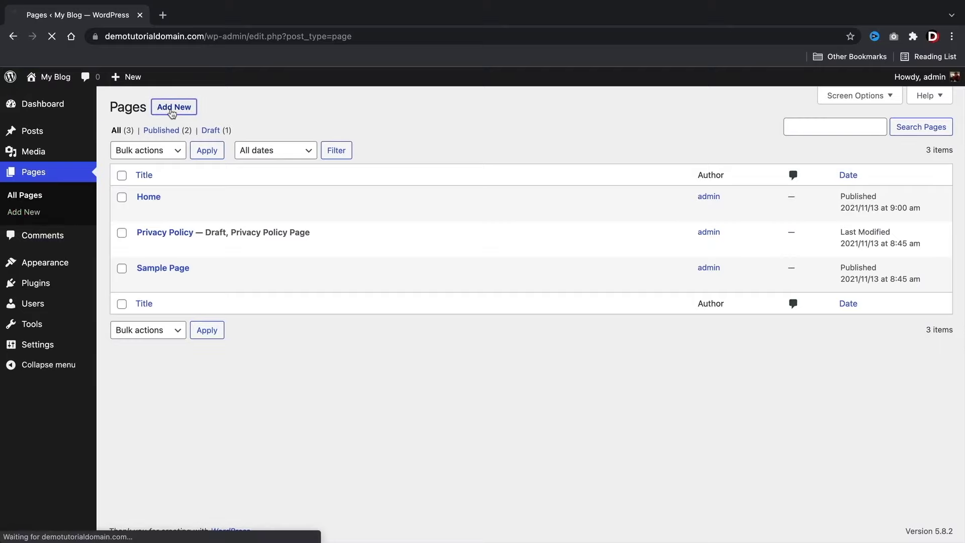
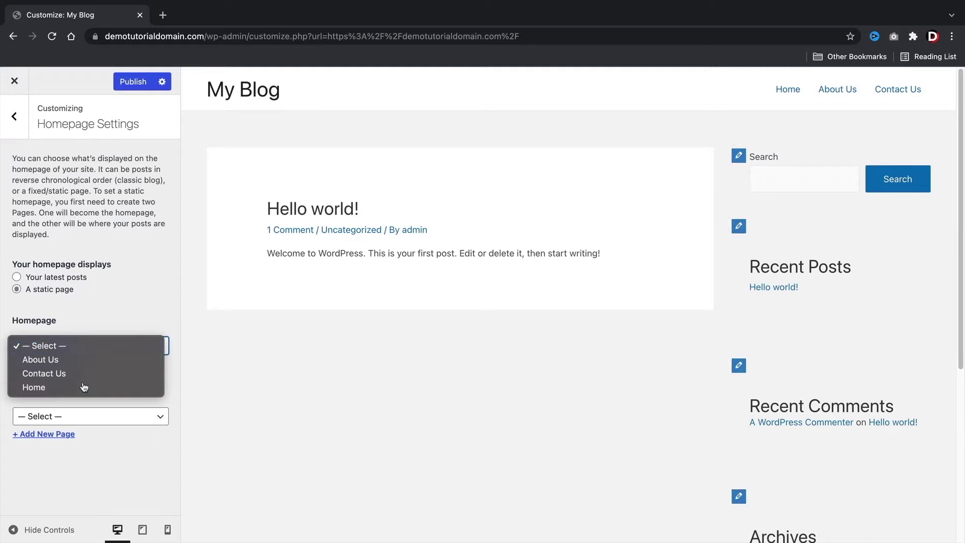
Choose Home in the Homepage dropdown, publish the change, and exit the Customizer to the live site
{"action": "left_click", "coordinate": [86, 387]}
{"action": "left_click", "coordinate": [137, 83]}
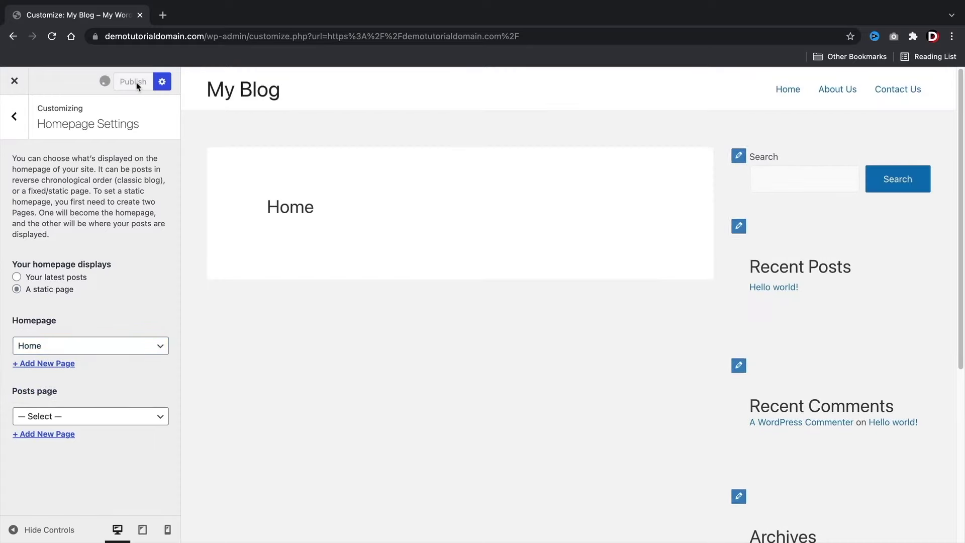
{"action": "left_click", "coordinate": [14, 83]}
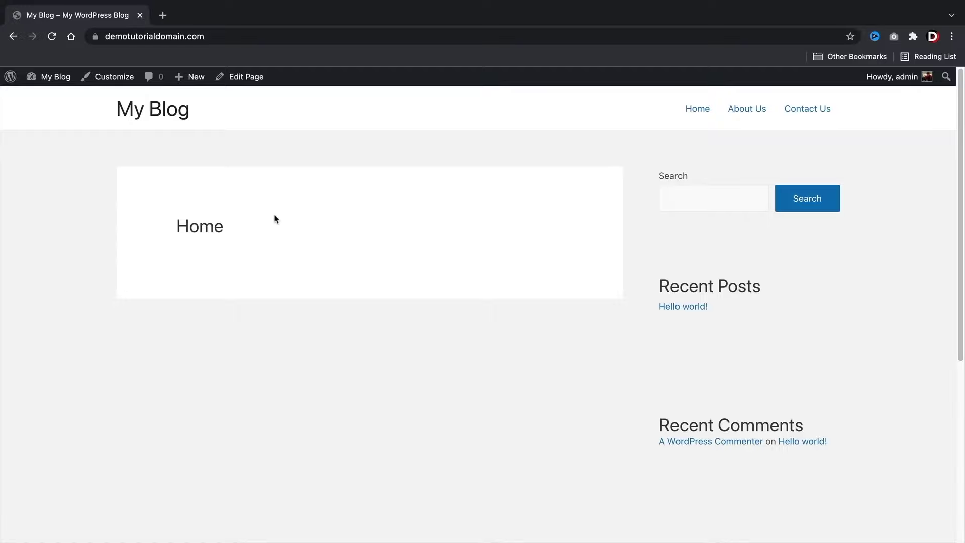
Go from the admin bar to the Dashboard, then to Plugins > Add New
{"action": "mouse_move", "coordinate": [56, 79]}
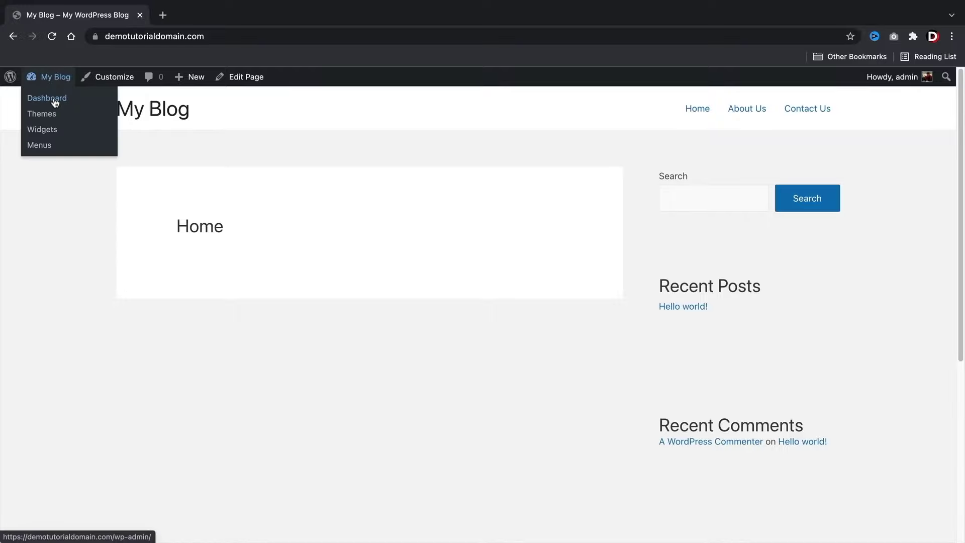
{"action": "left_click", "coordinate": [55, 102]}
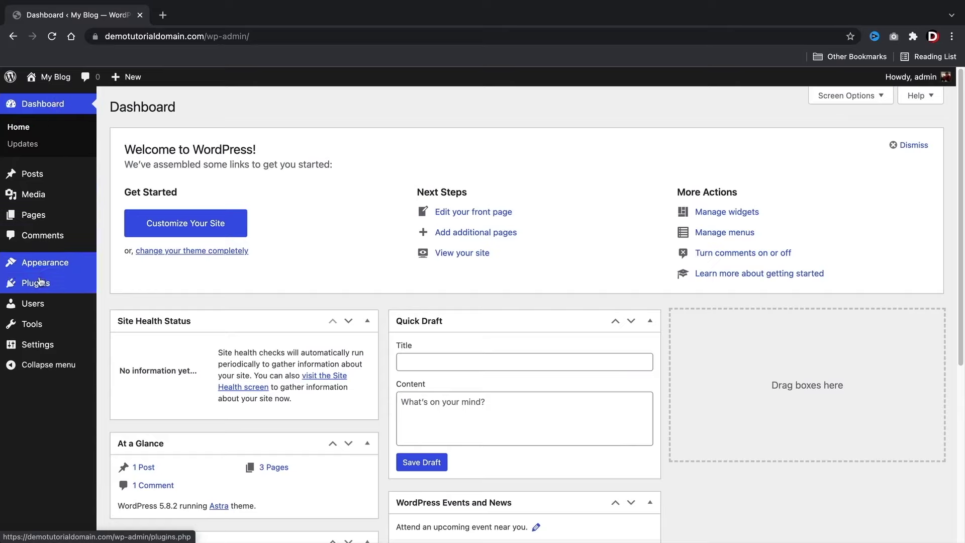
{"action": "mouse_move", "coordinate": [38, 285]}
{"action": "left_click", "coordinate": [126, 303]}
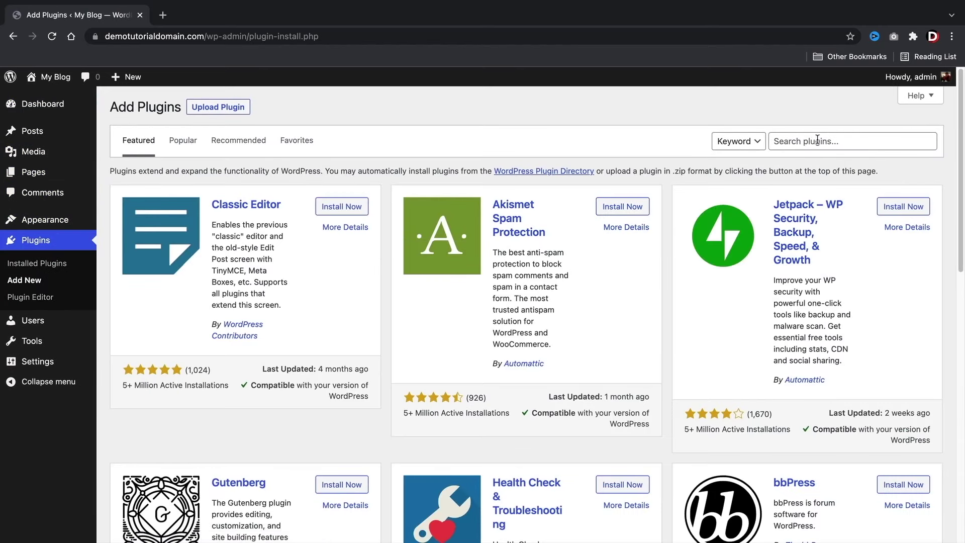
Search plugins for 'elementor', then install and activate Elementor Website Builder
{"action": "left_click", "coordinate": [843, 141]}
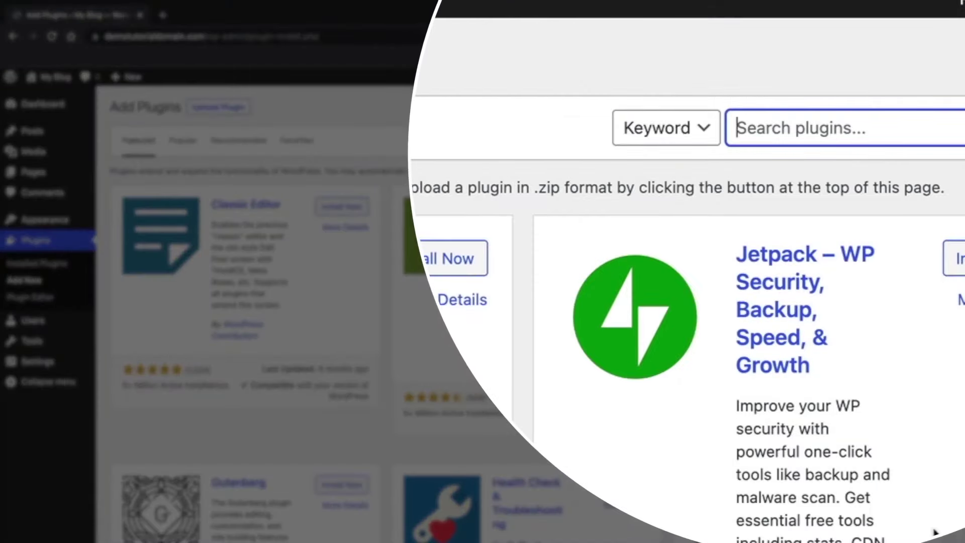
{"action": "type", "text": "elementor"}
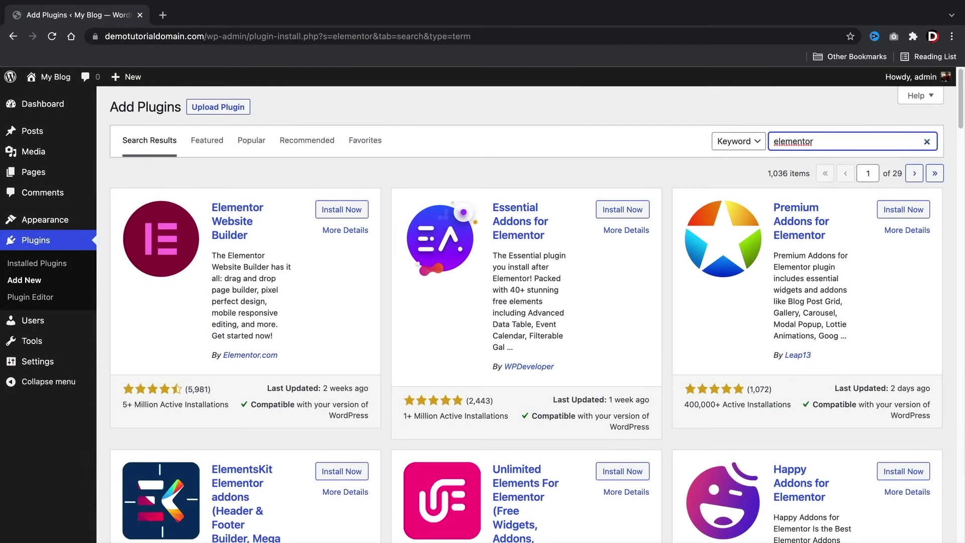
{"action": "scroll", "coordinate": [830, 257], "scroll_direction": "down", "scroll_amount": 3}
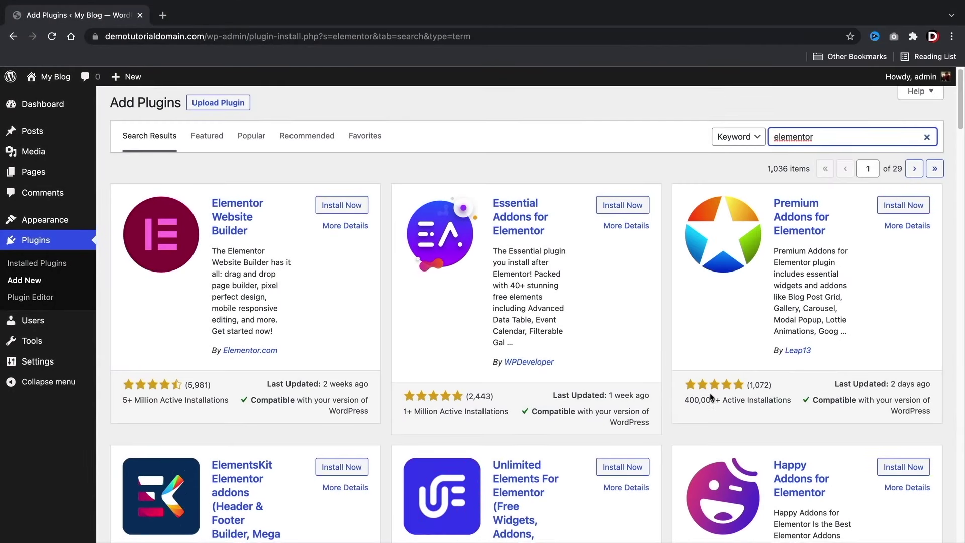
{"action": "scroll", "coordinate": [759, 334], "scroll_direction": "down", "scroll_amount": 4}
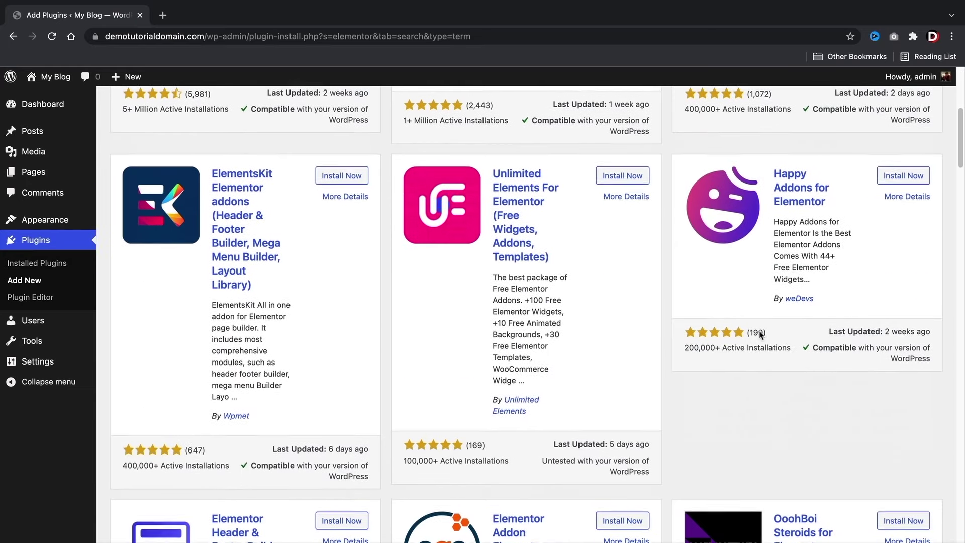
{"action": "scroll", "coordinate": [291, 451], "scroll_direction": "down", "scroll_amount": 5}
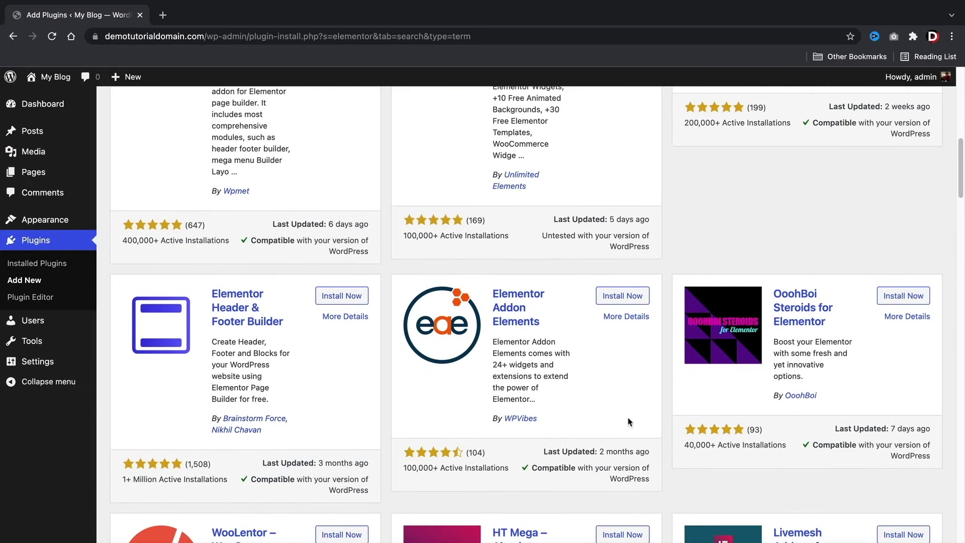
{"action": "scroll", "coordinate": [522, 352], "scroll_direction": "down", "scroll_amount": 7}
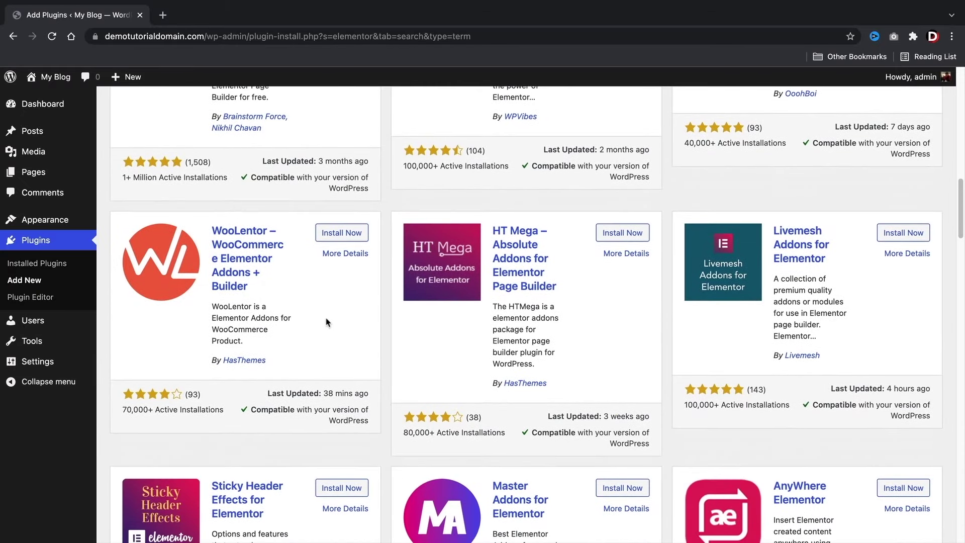
{"action": "scroll", "coordinate": [322, 342], "scroll_direction": "up", "scroll_amount": 15}
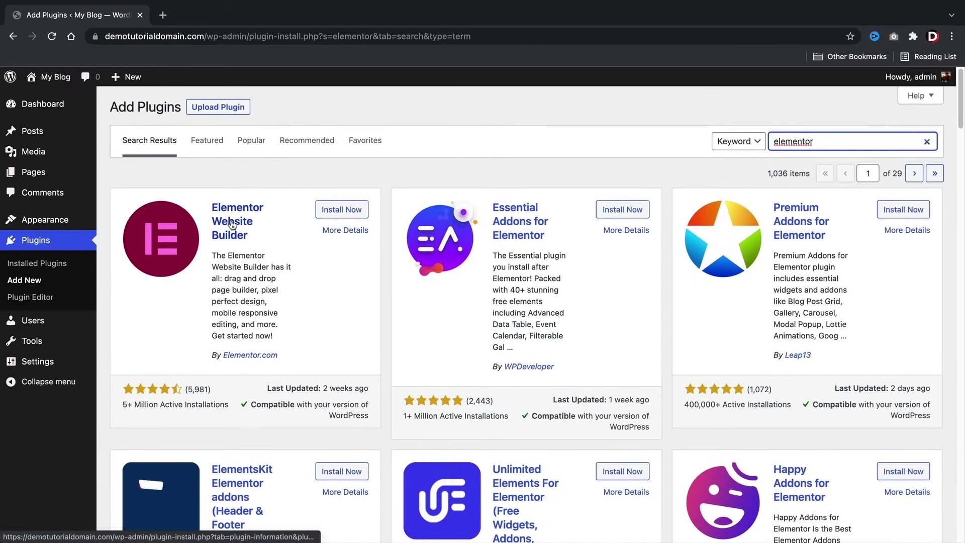
{"action": "left_click", "coordinate": [336, 214]}
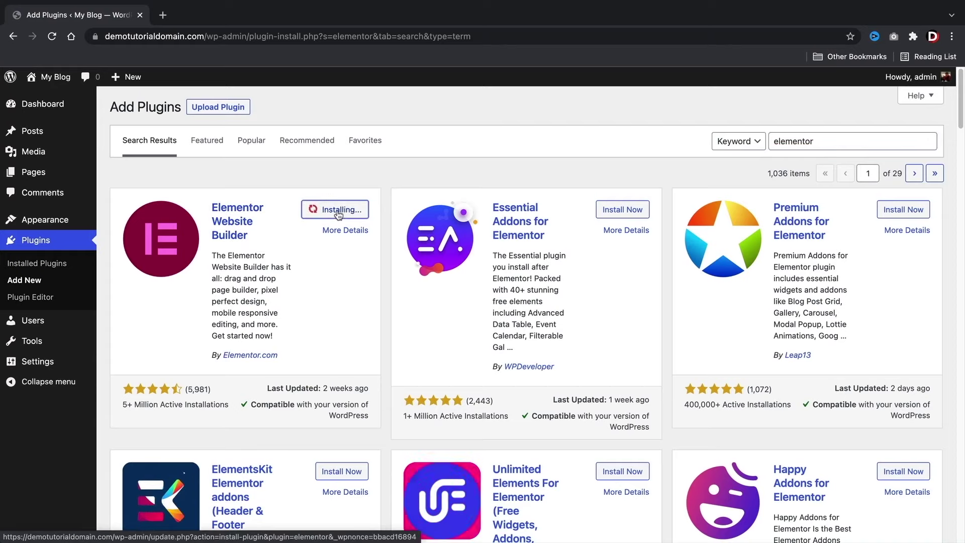
{"action": "left_click", "coordinate": [345, 210]}
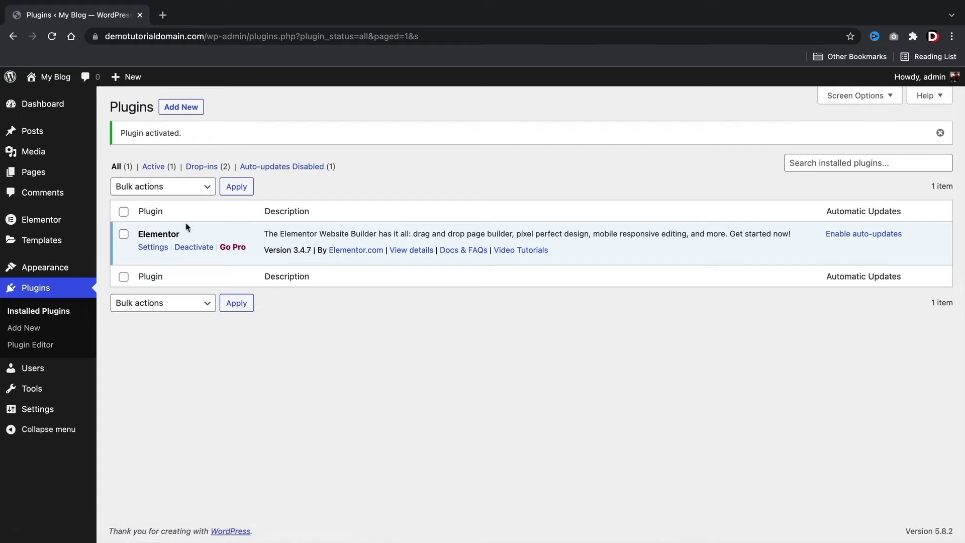
From Pages > All Pages, edit the Home page and launch it with Elementor
{"action": "mouse_move", "coordinate": [30, 173]}
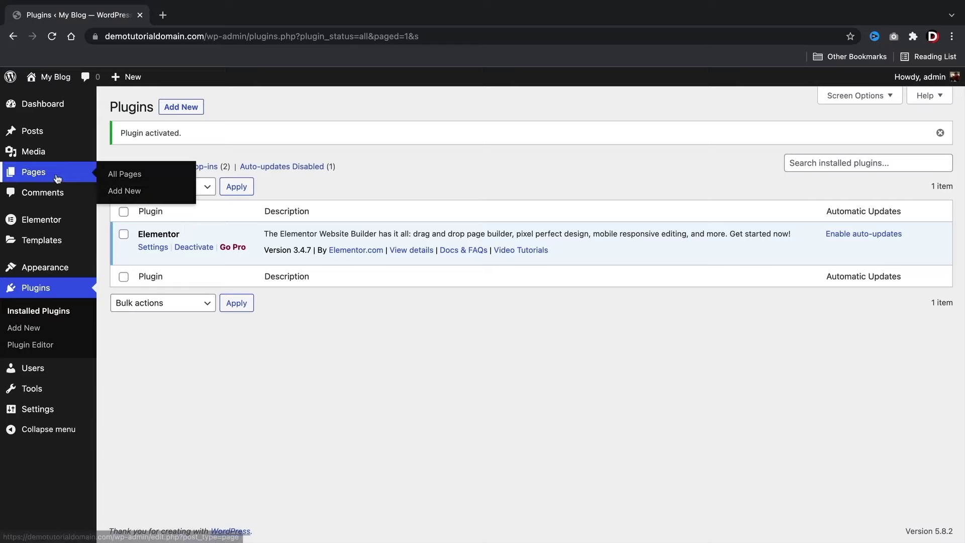
{"action": "left_click", "coordinate": [127, 175]}
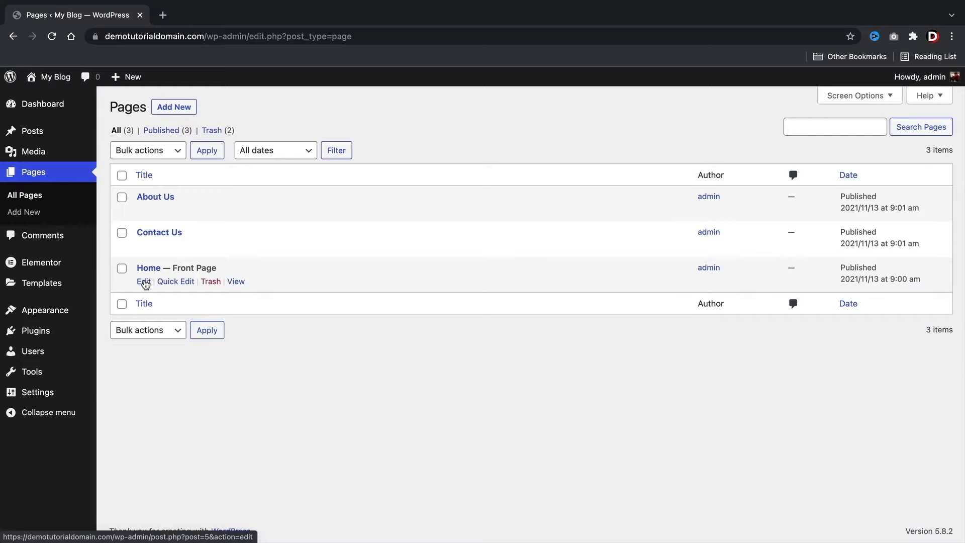
{"action": "left_click", "coordinate": [143, 282]}
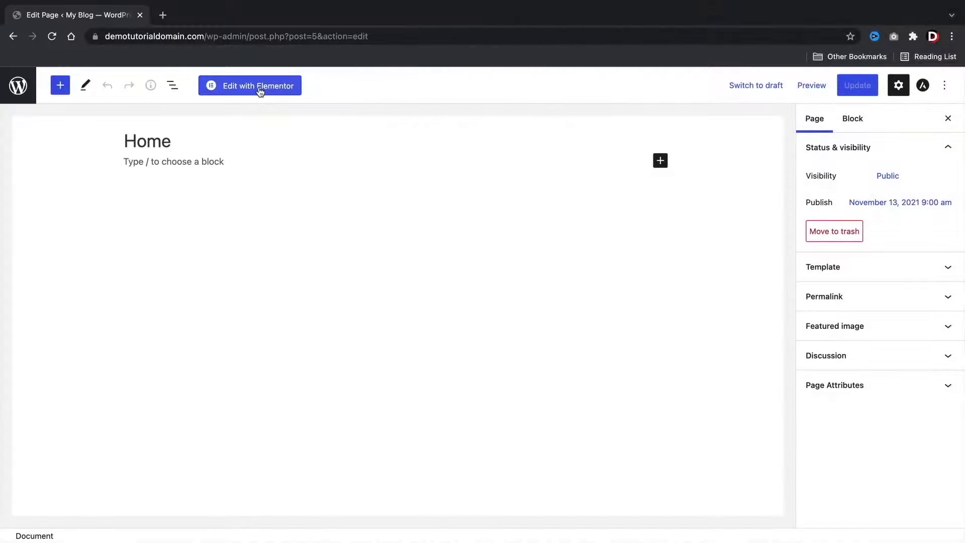
{"action": "left_click", "coordinate": [258, 86]}
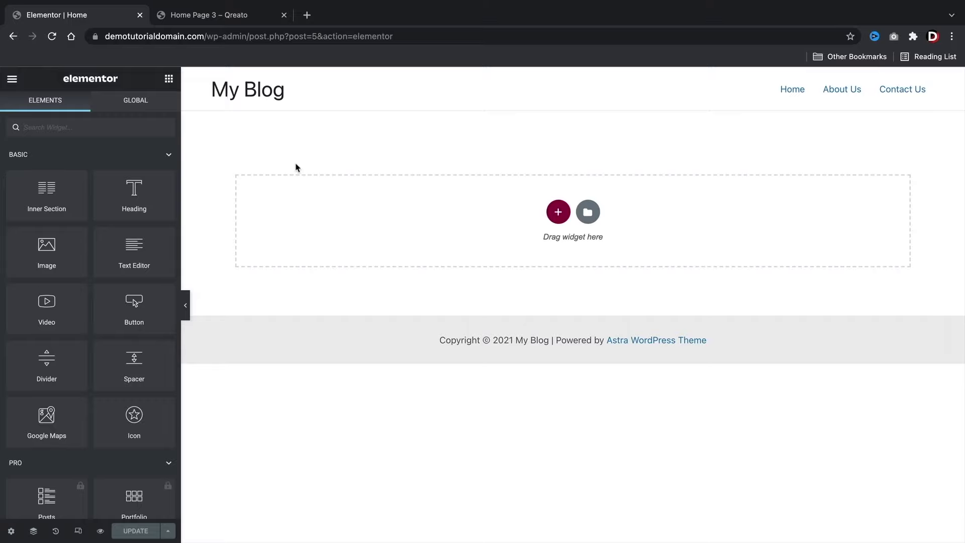
{"action": "middle_click", "coordinate": [306, 16]}
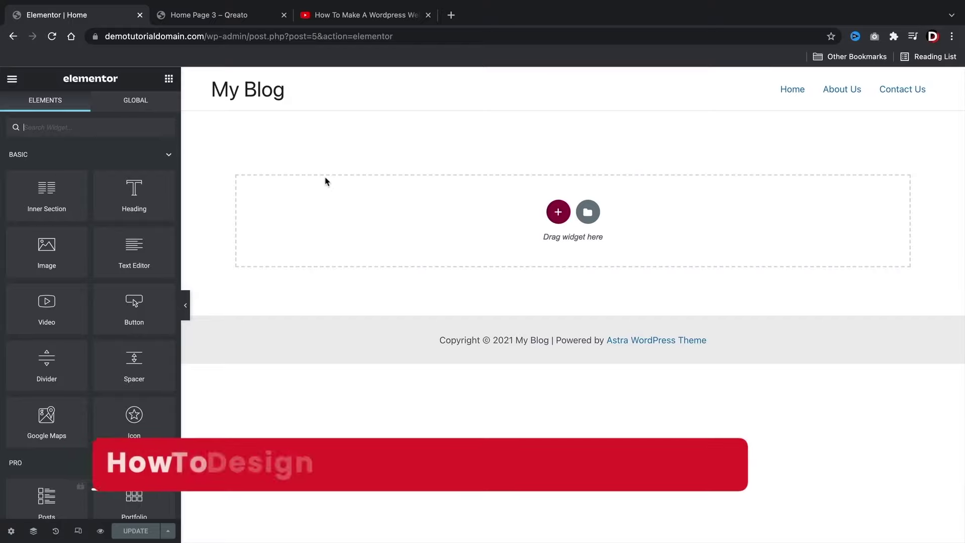
{"action": "left_click", "coordinate": [353, 20]}
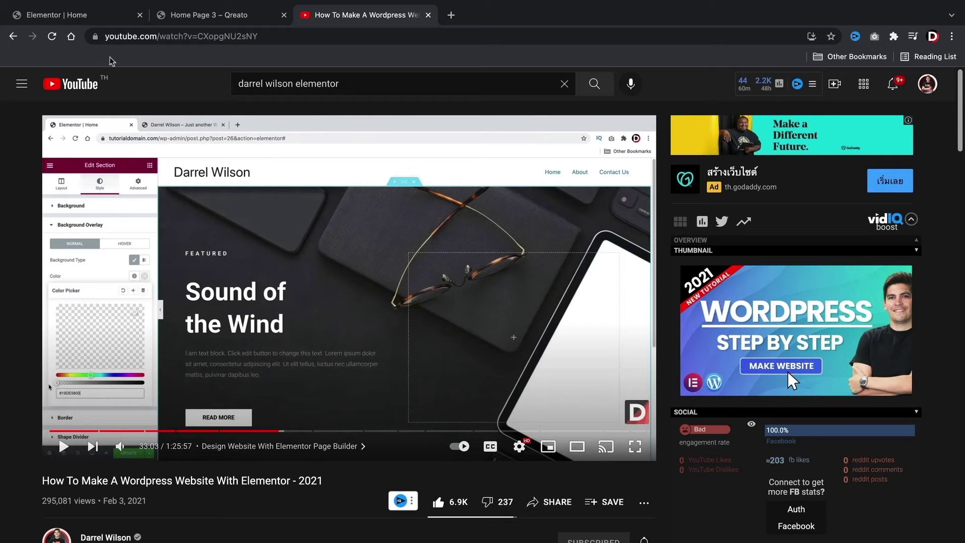
{"action": "left_click", "coordinate": [75, 18]}
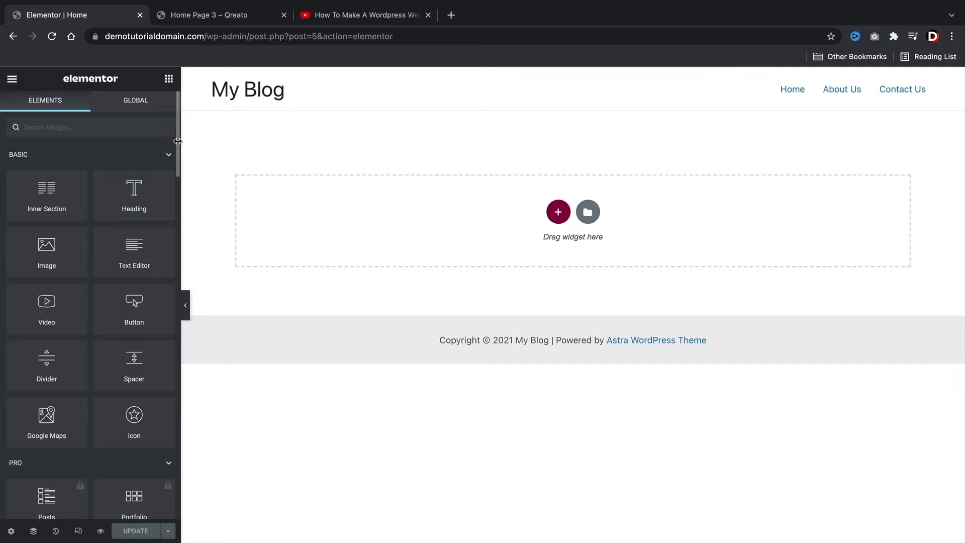
Drop a Heading widget into the empty section, then add a new three-column section
{"action": "mouse_move", "coordinate": [177, 153]}
{"action": "left_mouse_down"}
{"action": "mouse_move", "coordinate": [176, 409]}
{"action": "mouse_move", "coordinate": [177, 152]}
{"action": "left_mouse_up"}
{"action": "scroll", "coordinate": [174, 166], "scroll_direction": "down", "scroll_amount": 6}
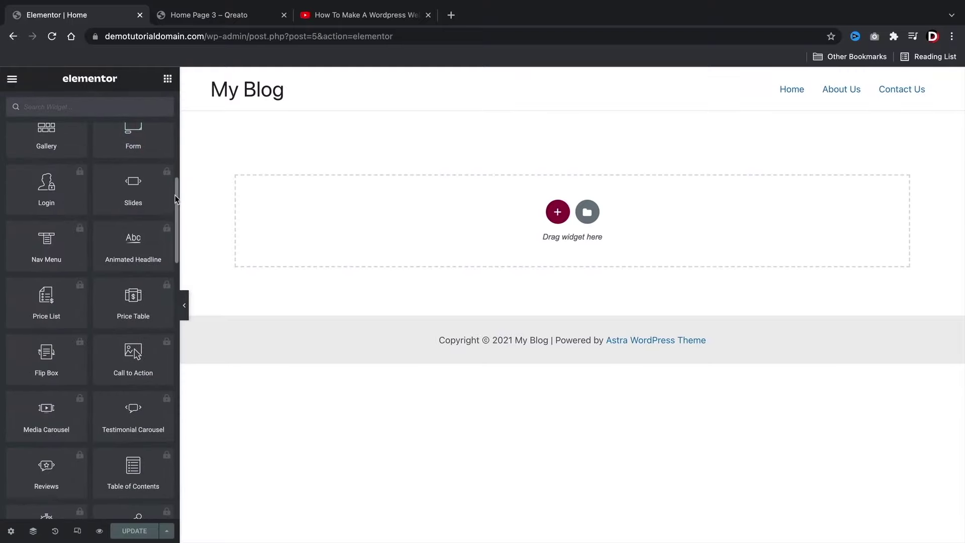
{"action": "scroll", "coordinate": [176, 143], "scroll_direction": "up", "scroll_amount": 8}
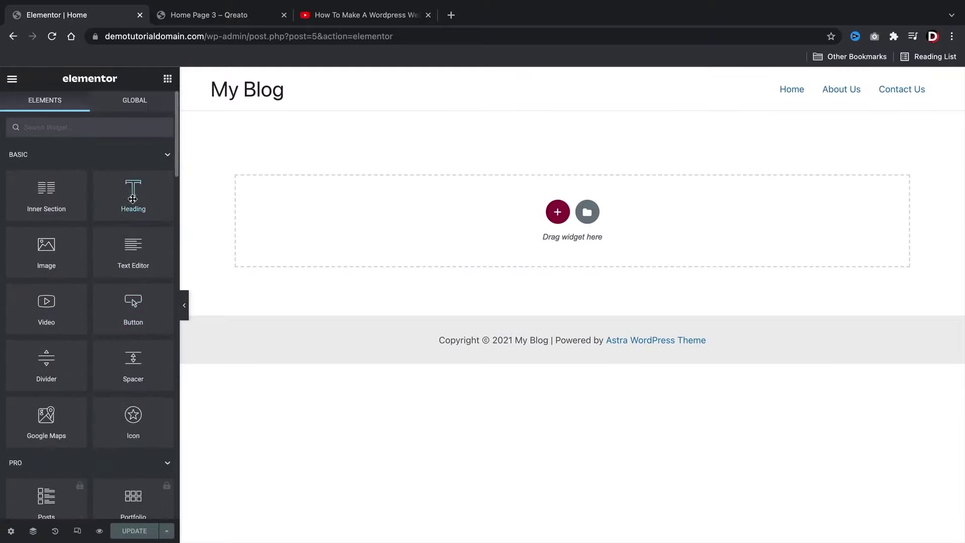
{"action": "left_click_drag", "start_coordinate": [138, 196], "coordinate": [495, 232]}
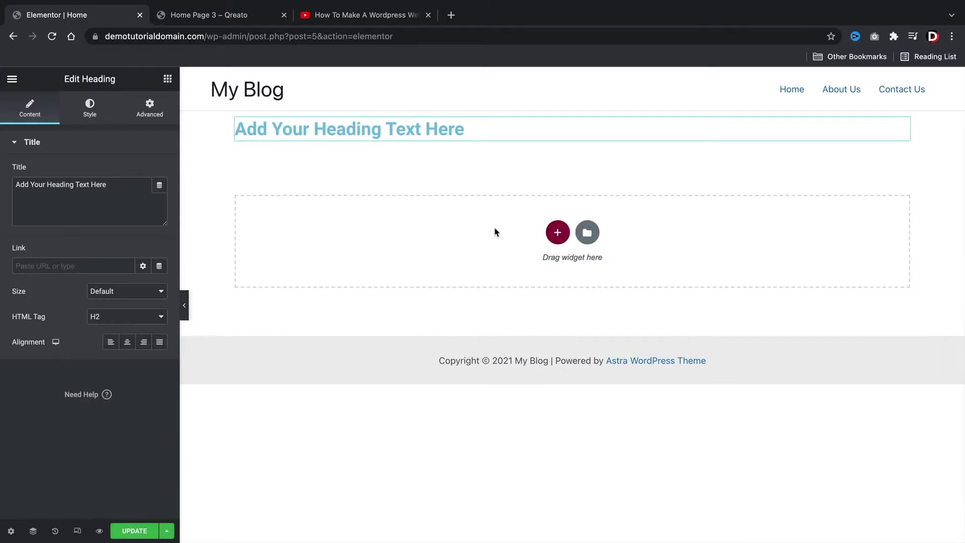
{"action": "left_click", "coordinate": [558, 234]}
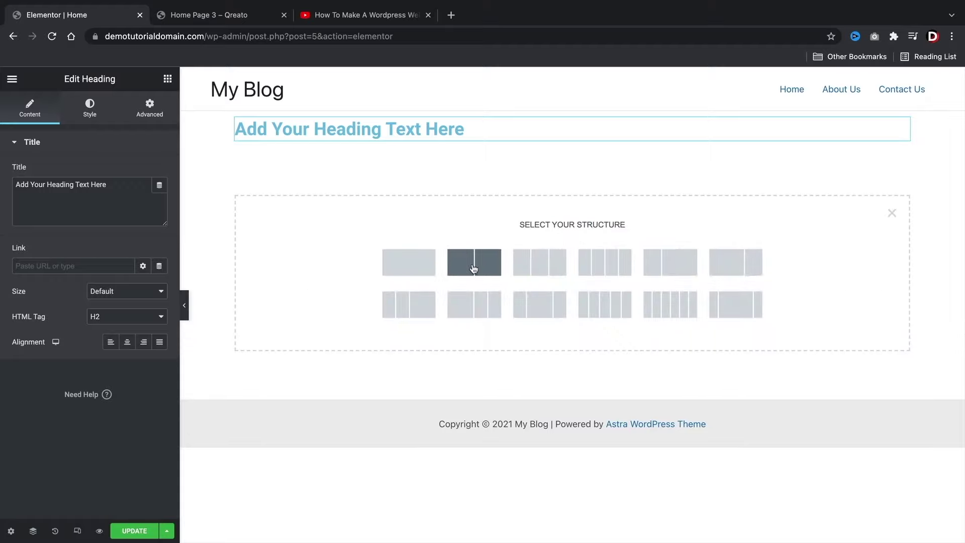
{"action": "left_click", "coordinate": [547, 266]}
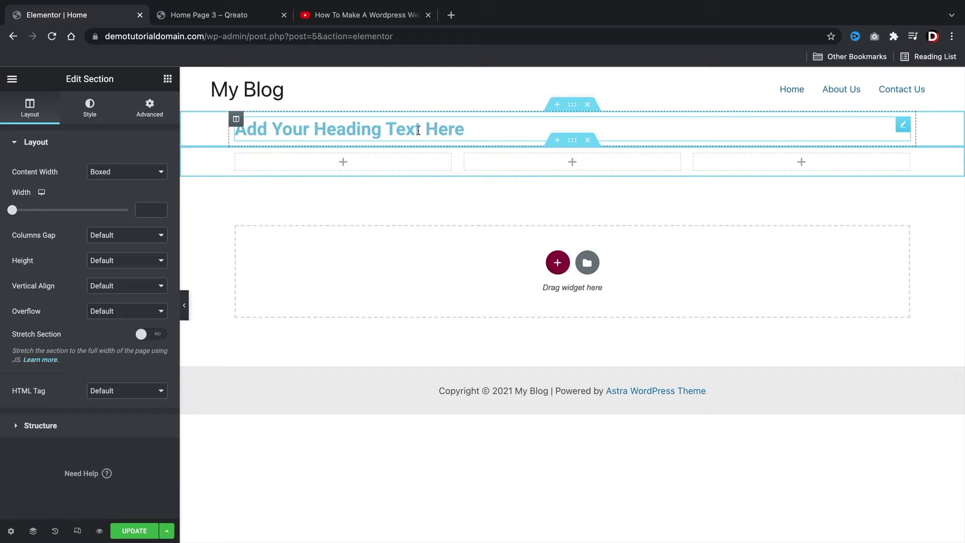
Move the heading into the first column and add an Image widget to the middle column
{"action": "left_click", "coordinate": [167, 79]}
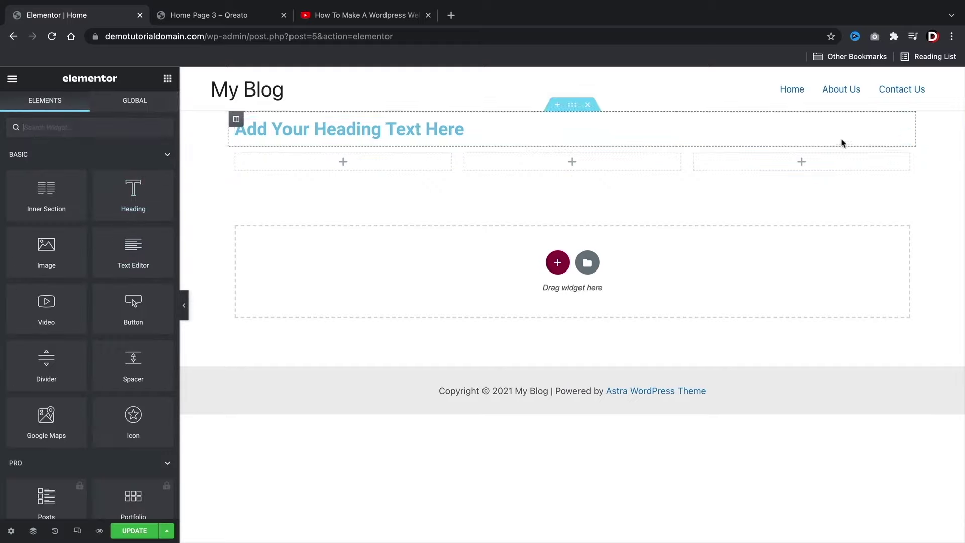
{"action": "left_click_drag", "start_coordinate": [904, 127], "coordinate": [390, 137]}
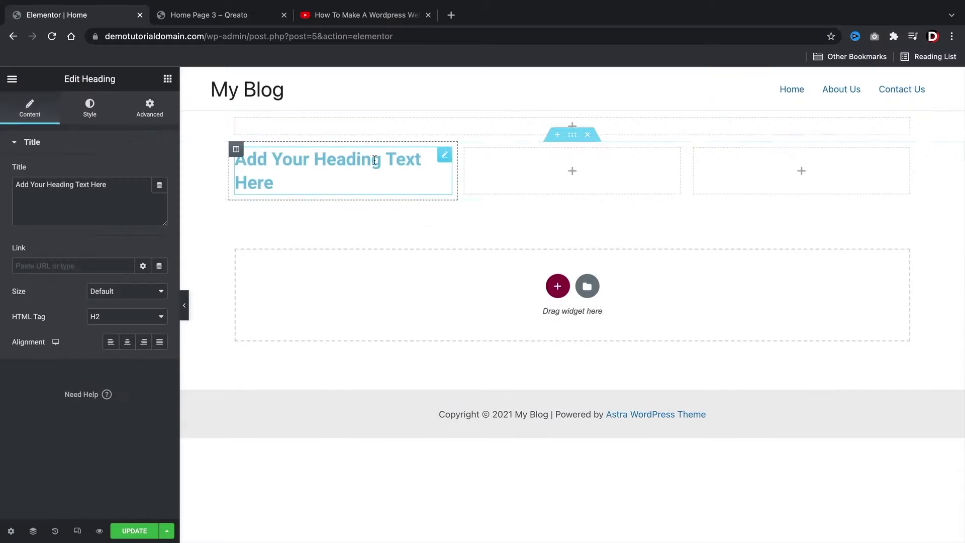
{"action": "left_click", "coordinate": [168, 79]}
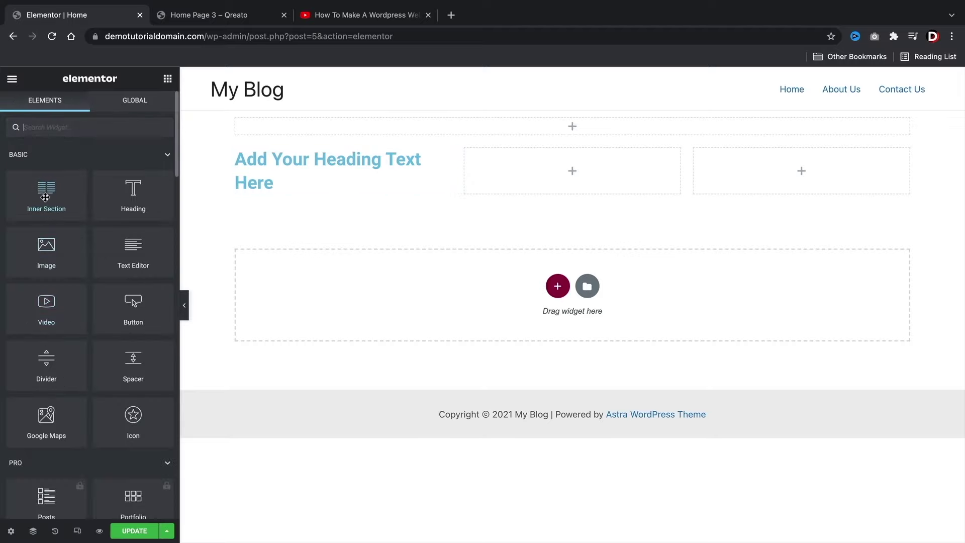
{"action": "left_click_drag", "start_coordinate": [48, 254], "coordinate": [556, 179]}
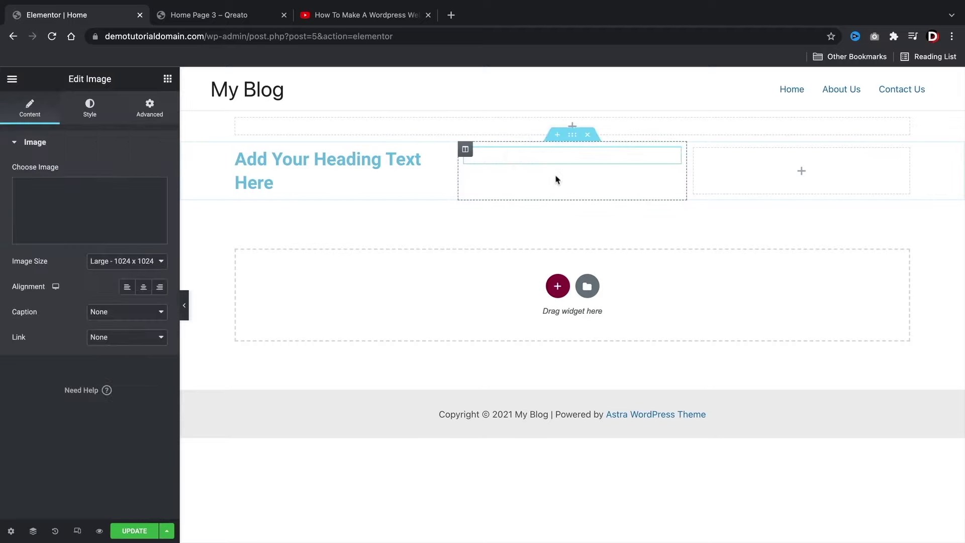
Place an Icon Box widget in the empty right column
{"action": "left_click", "coordinate": [168, 79]}
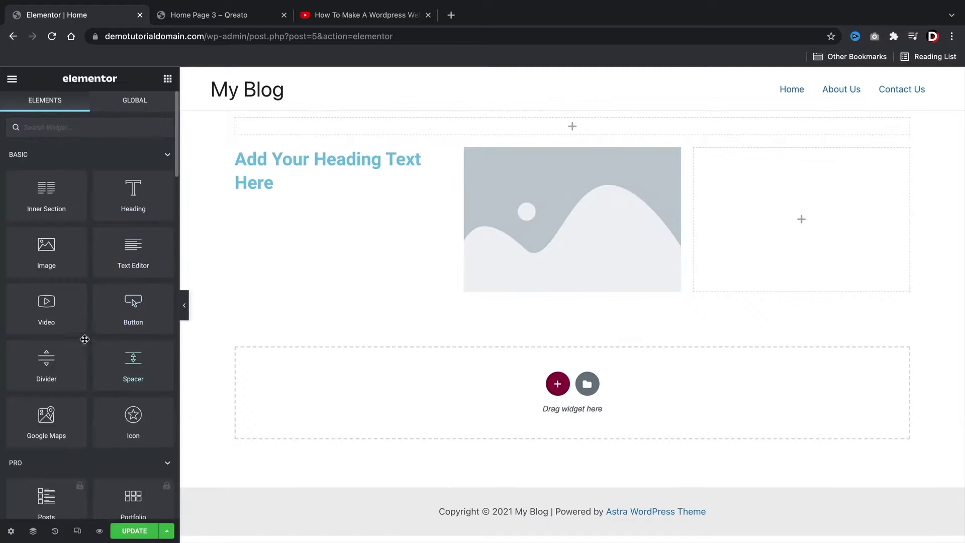
{"action": "scroll", "coordinate": [118, 326], "scroll_direction": "down", "scroll_amount": 15}
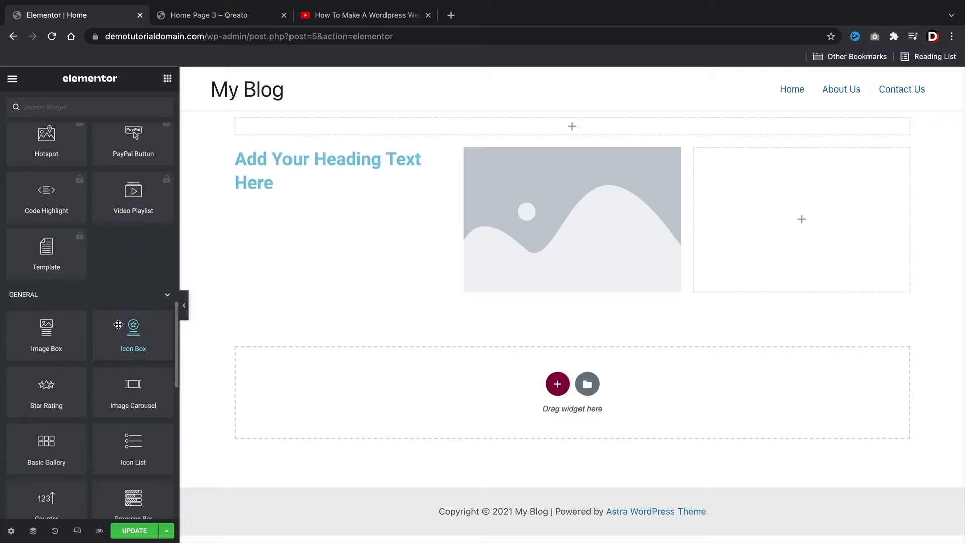
{"action": "scroll", "coordinate": [118, 325], "scroll_direction": "up", "scroll_amount": 12}
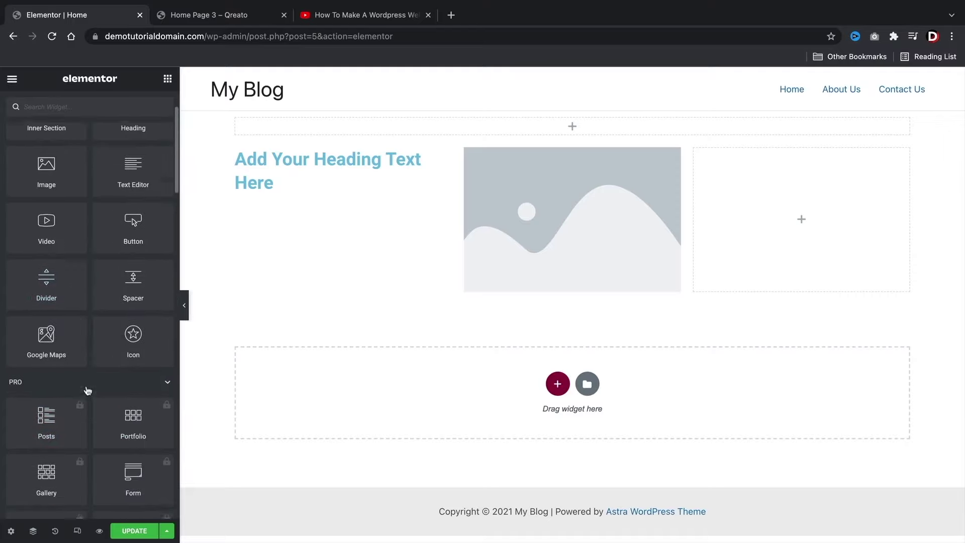
{"action": "scroll", "coordinate": [87, 391], "scroll_direction": "down", "scroll_amount": 4}
{"action": "scroll", "coordinate": [105, 342], "scroll_direction": "down", "scroll_amount": 12}
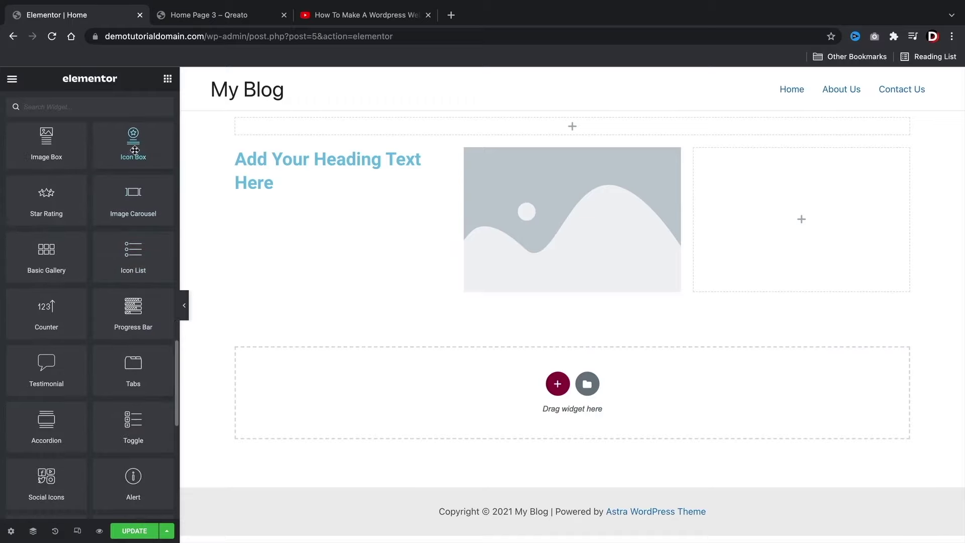
{"action": "left_click_drag", "start_coordinate": [134, 146], "coordinate": [752, 224]}
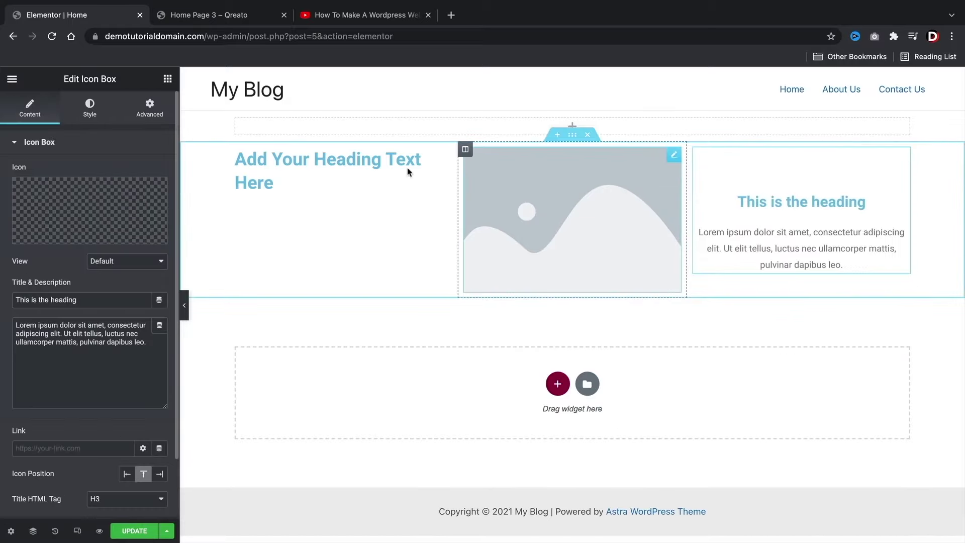
Add a Star Rating widget beneath the heading in the left column
{"action": "left_click", "coordinate": [168, 79]}
{"action": "scroll", "coordinate": [89, 357], "scroll_direction": "down", "scroll_amount": 15}
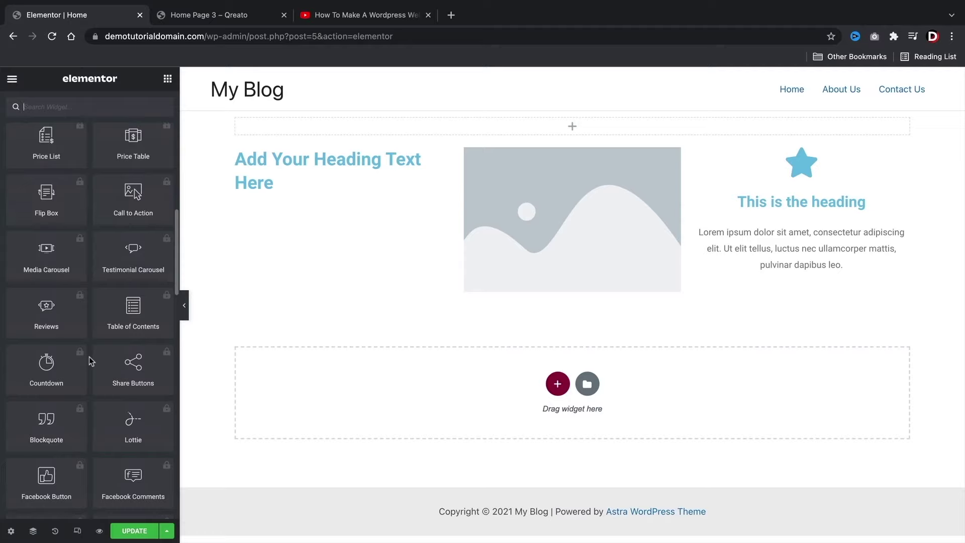
{"action": "scroll", "coordinate": [89, 357], "scroll_direction": "up", "scroll_amount": 4}
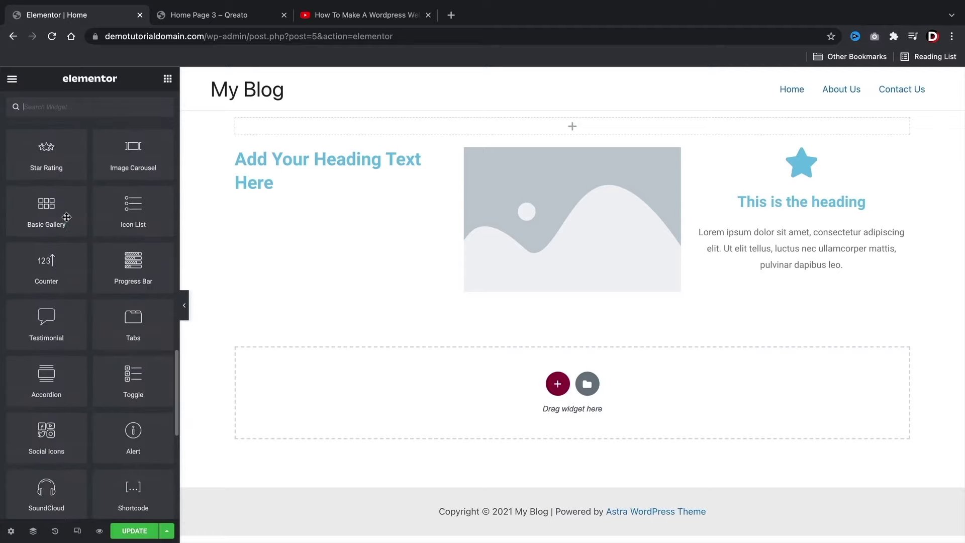
{"action": "left_click_drag", "start_coordinate": [46, 151], "coordinate": [256, 196]}
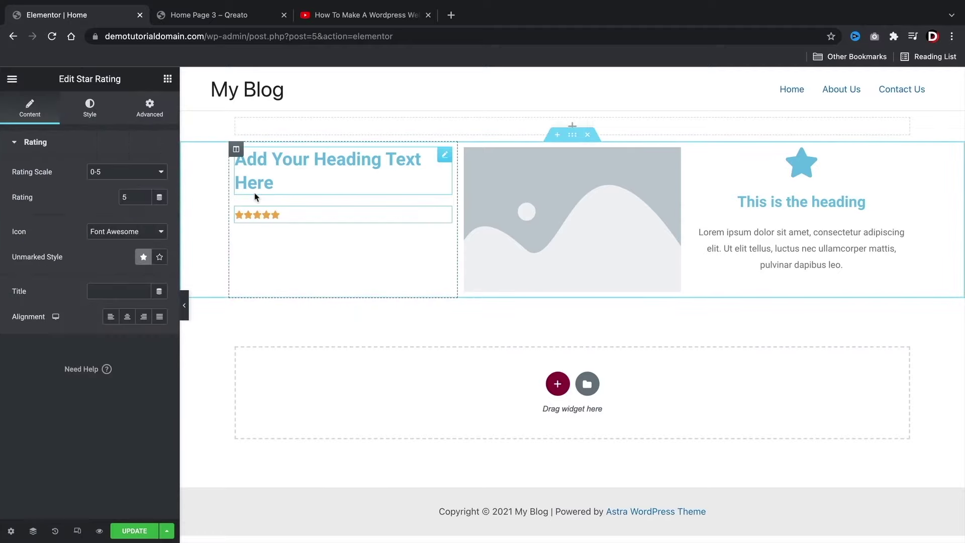
{"action": "left_click", "coordinate": [311, 159]}
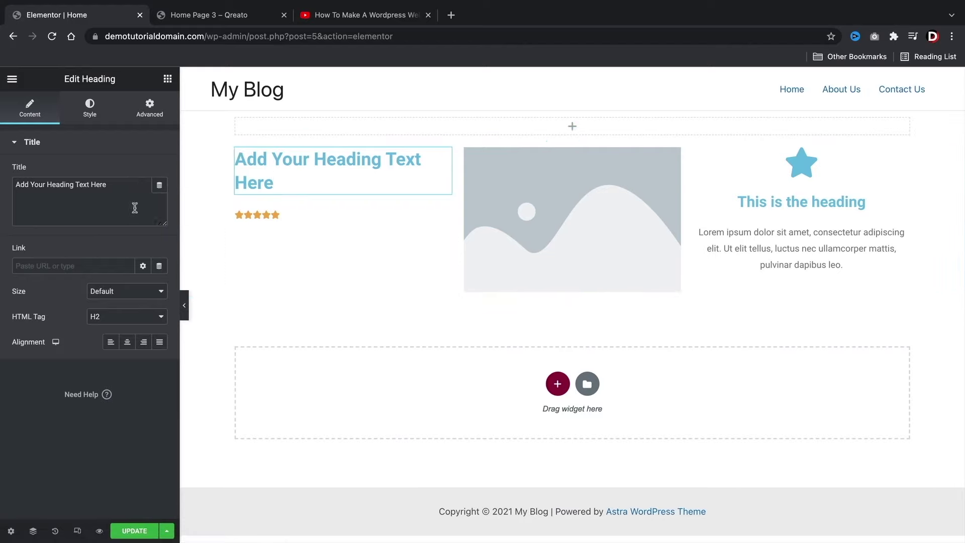
Replace the heading text with 'How To Make A Website' and keep it left-aligned
{"action": "triple_click", "coordinate": [108, 195]}
{"action": "type", "text": "Ho"}
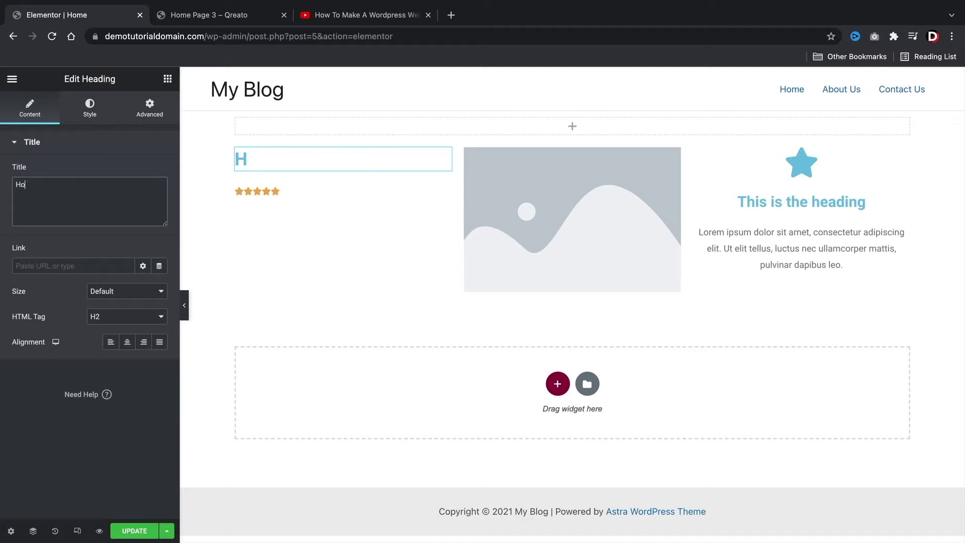
{"action": "type", "text": "w To Make A Website"}
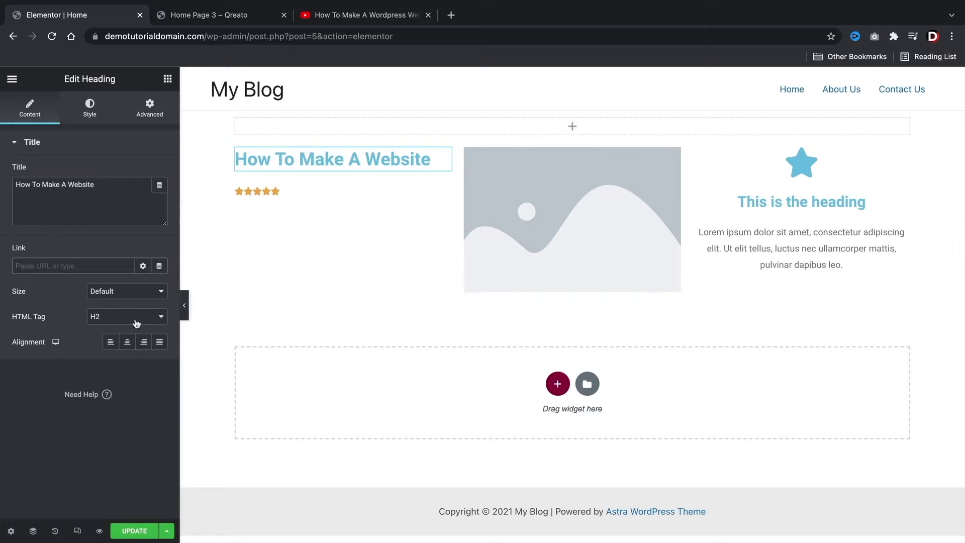
{"action": "left_click", "coordinate": [126, 342]}
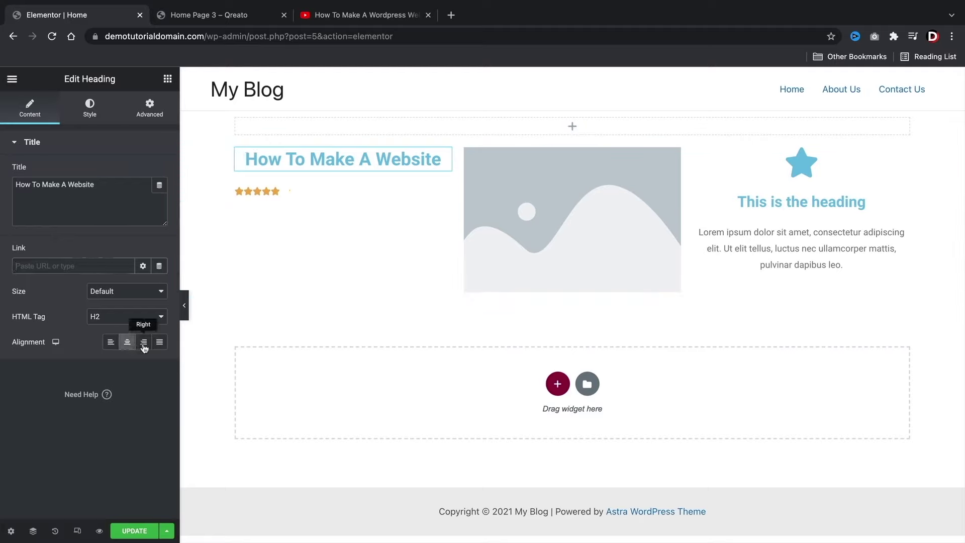
{"action": "left_click", "coordinate": [111, 343]}
{"action": "left_click", "coordinate": [91, 110]}
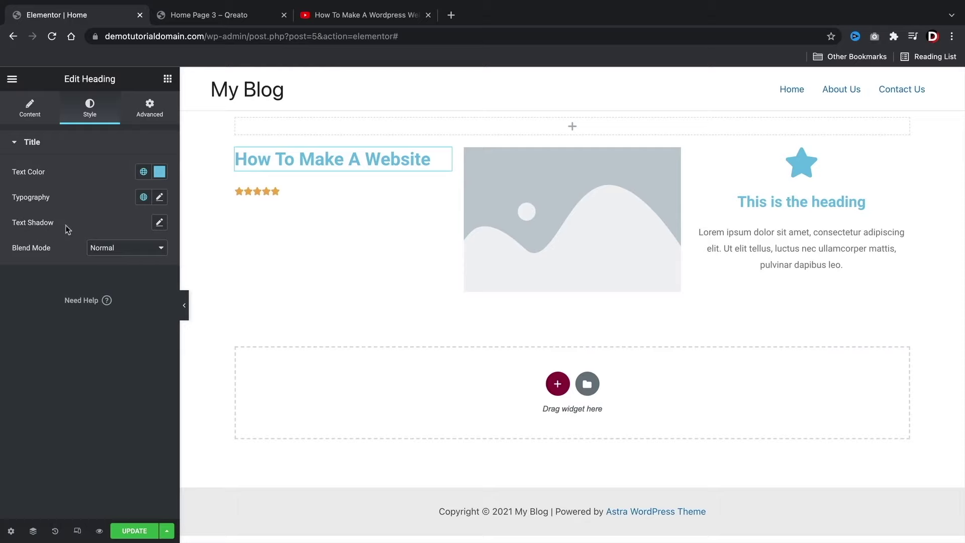
Set the heading's text colour to black
{"action": "left_click", "coordinate": [160, 172]}
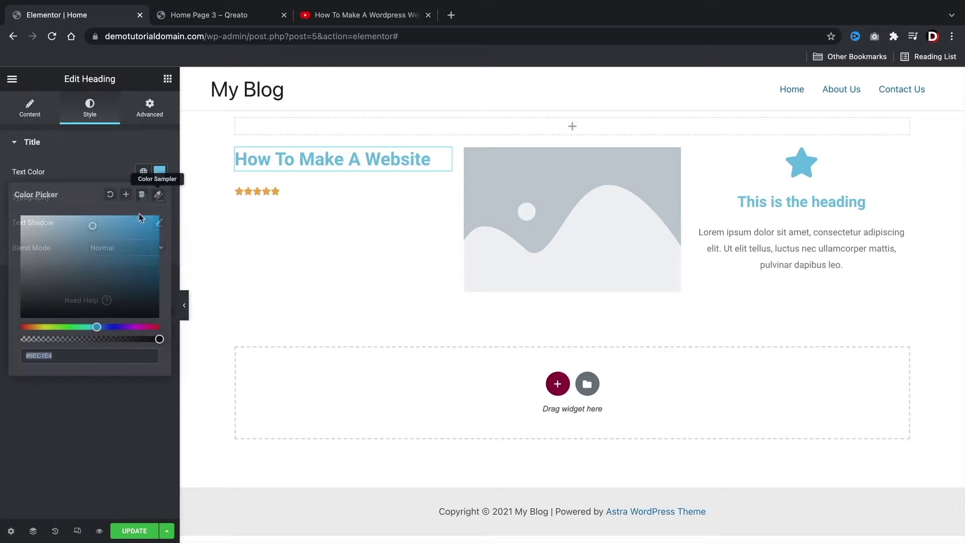
{"action": "left_click_drag", "start_coordinate": [138, 214], "coordinate": [127, 320]}
{"action": "left_click", "coordinate": [123, 402]}
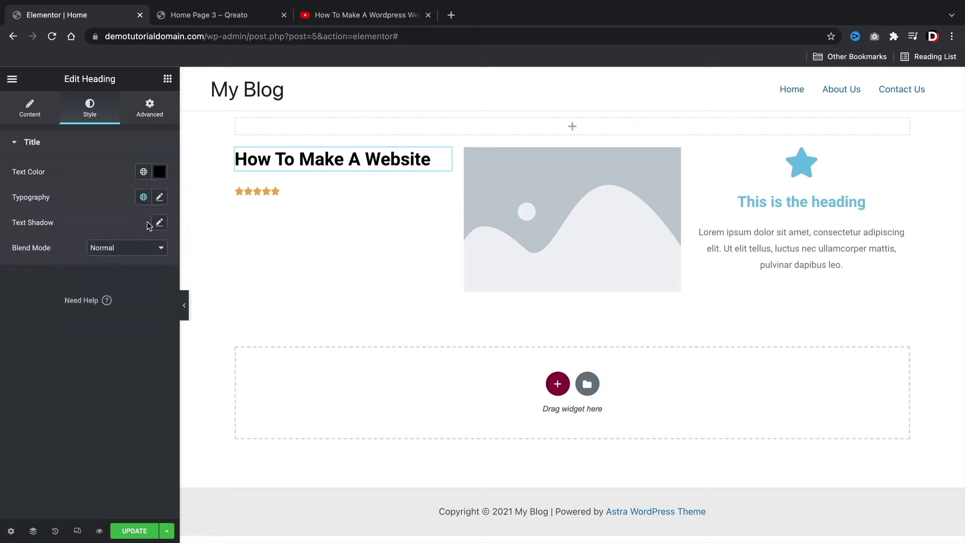
Set the heading typography to Poppins, settling on Bold weight after trying 200 and 500
{"action": "left_click", "coordinate": [159, 196]}
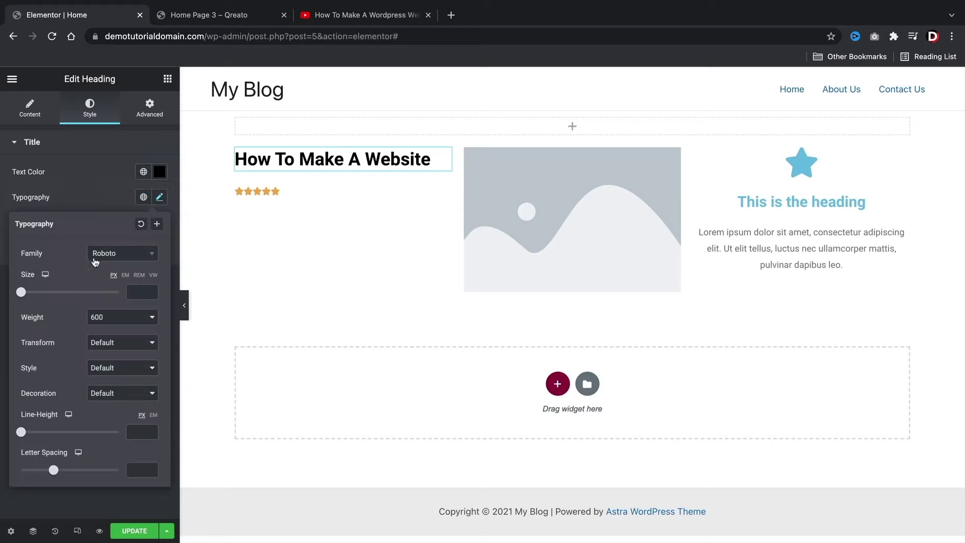
{"action": "left_click", "coordinate": [134, 260]}
{"action": "type", "text": "poppin"}
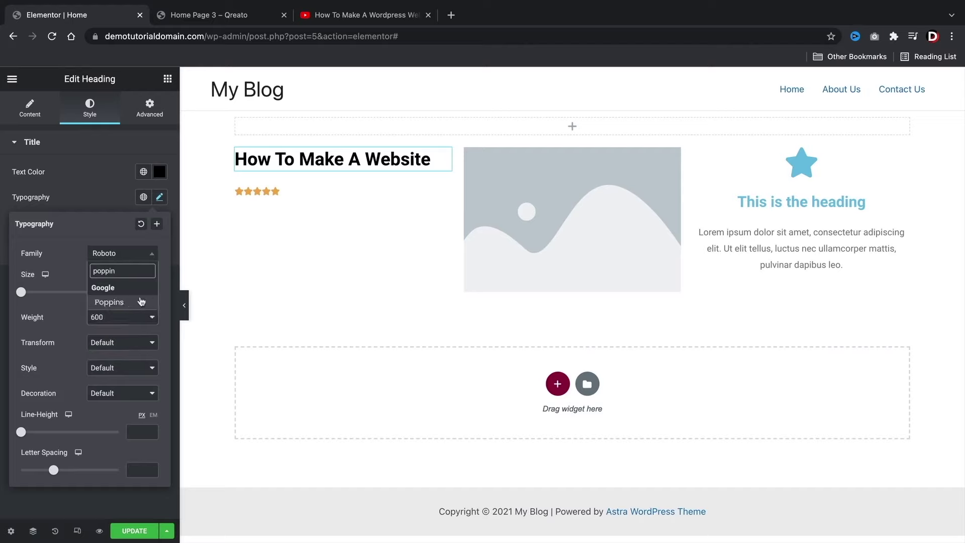
{"action": "left_click", "coordinate": [141, 301]}
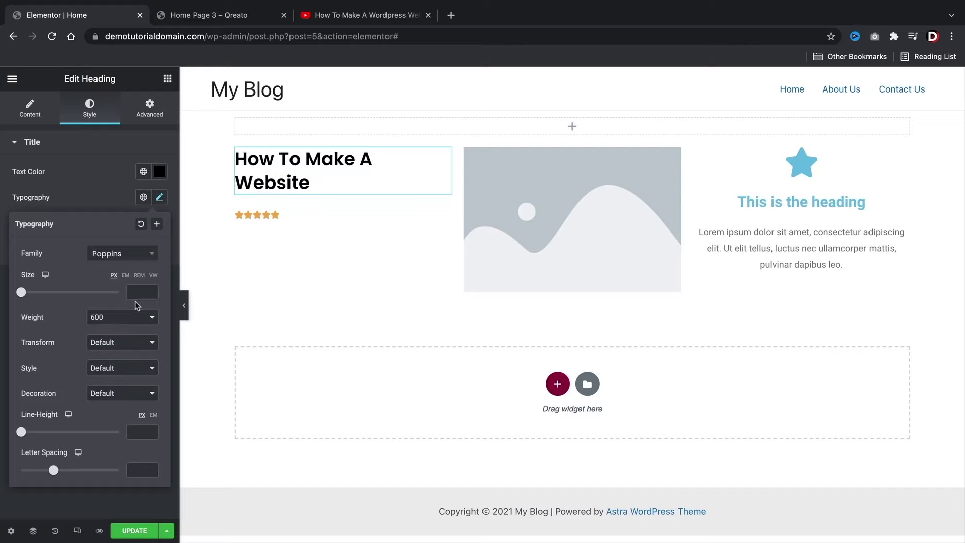
{"action": "left_click", "coordinate": [138, 320]}
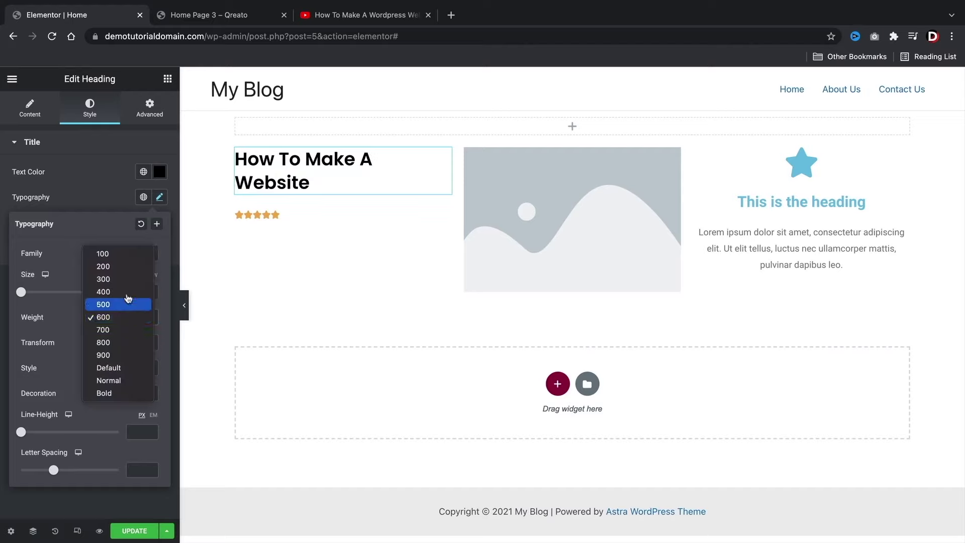
{"action": "left_click", "coordinate": [103, 266]}
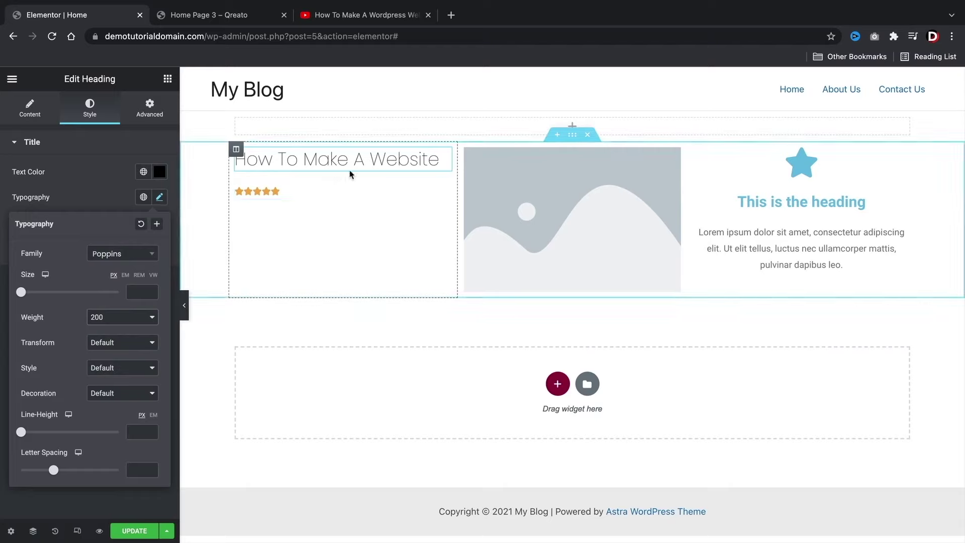
{"action": "left_click", "coordinate": [118, 323]}
{"action": "left_click", "coordinate": [126, 354]}
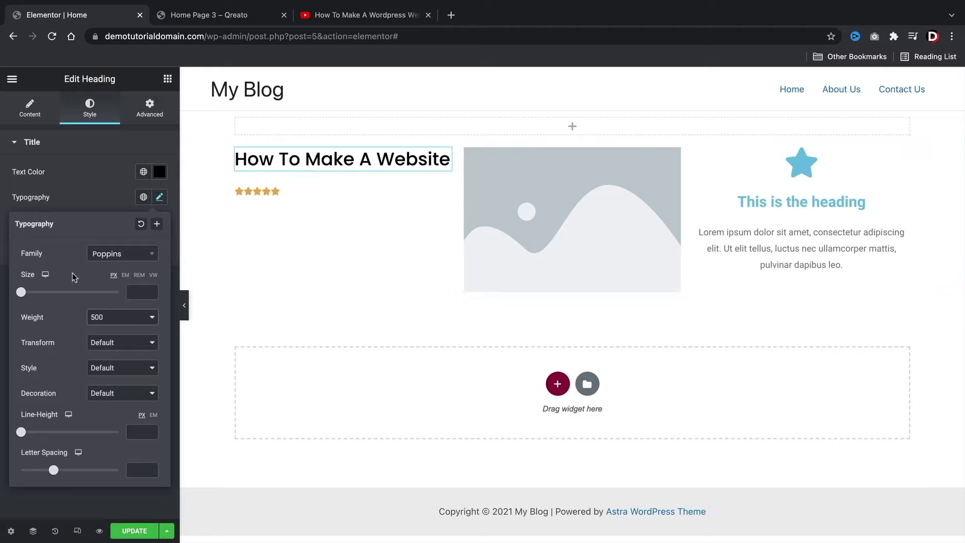
{"action": "left_click", "coordinate": [90, 317]}
{"action": "left_click", "coordinate": [119, 410]}
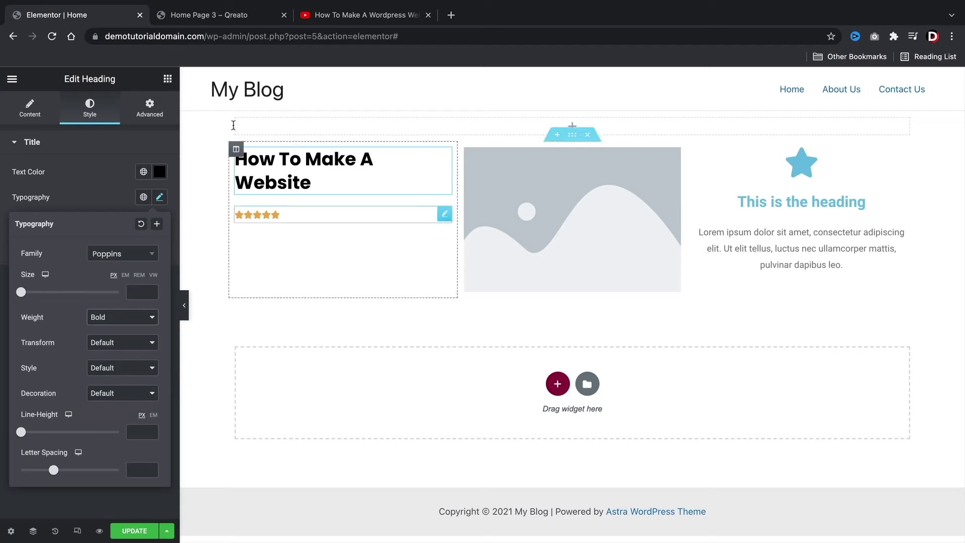
Compare the heading against the Qreato demo page's heading
{"action": "left_click", "coordinate": [220, 17]}
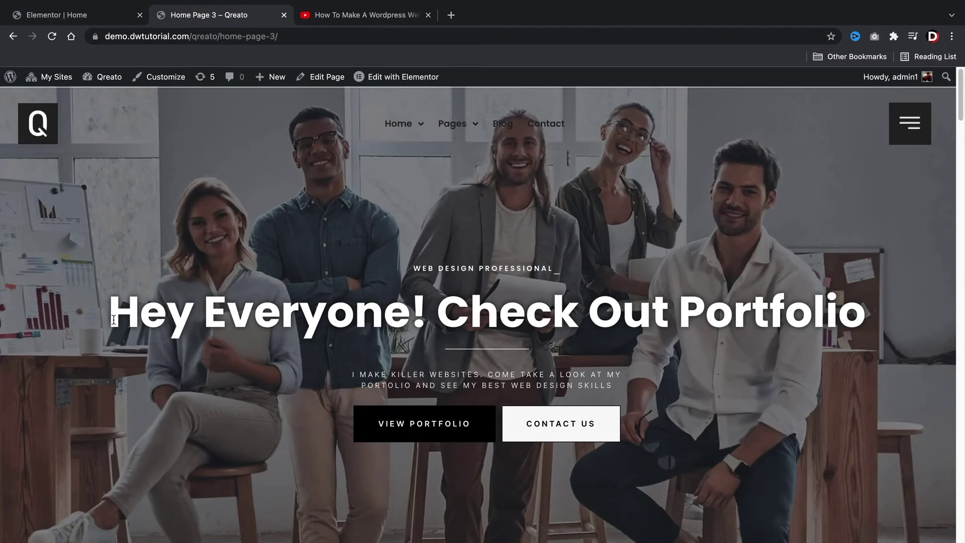
{"action": "left_click_drag", "start_coordinate": [113, 320], "coordinate": [820, 324]}
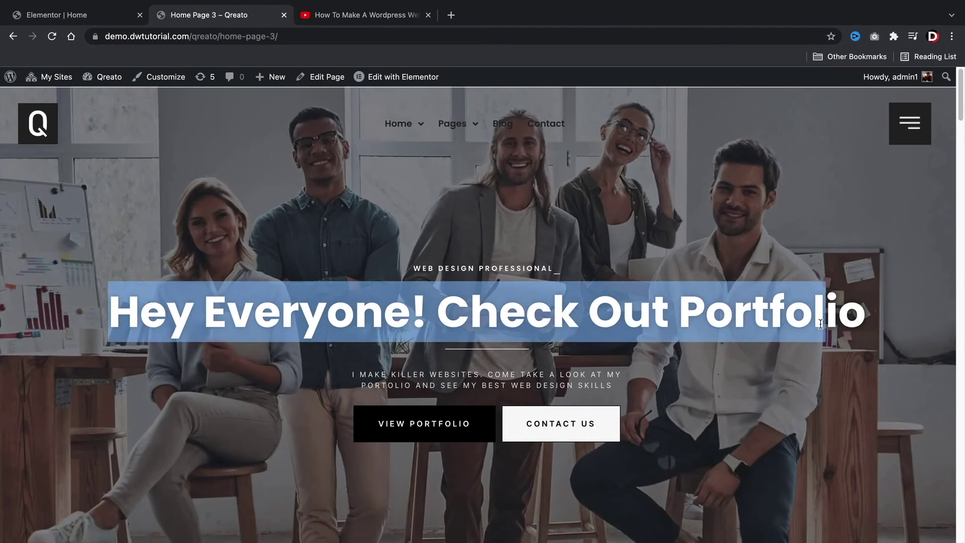
{"action": "left_click", "coordinate": [92, 18]}
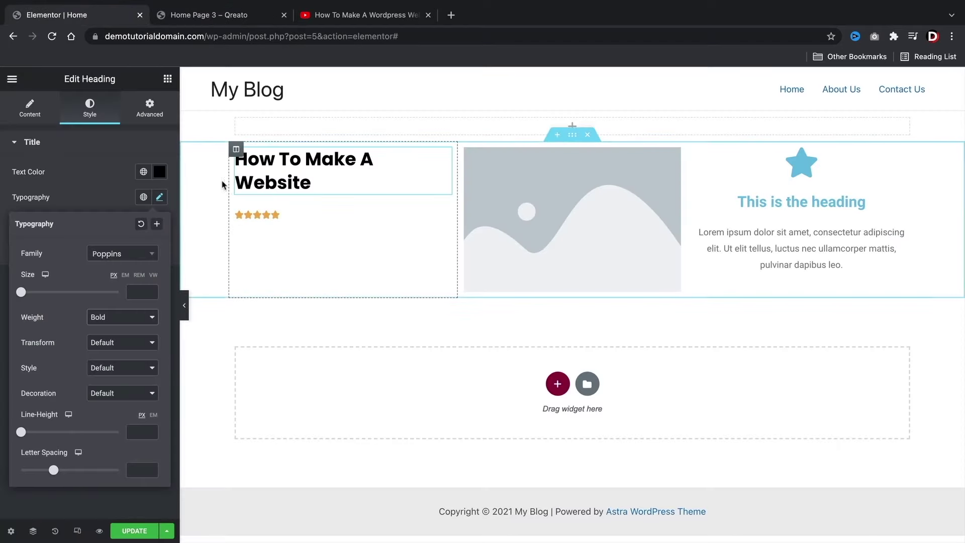
{"action": "left_click", "coordinate": [99, 146]}
Set the heading's entrance animation to Fade In Left and expand its margin and padding settings
{"action": "left_click", "coordinate": [93, 146]}
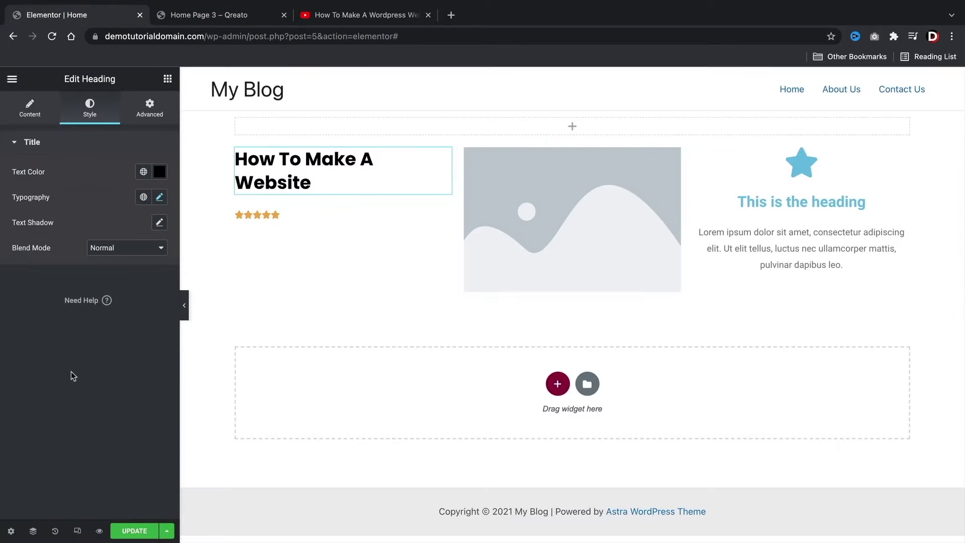
{"action": "left_click", "coordinate": [150, 108]}
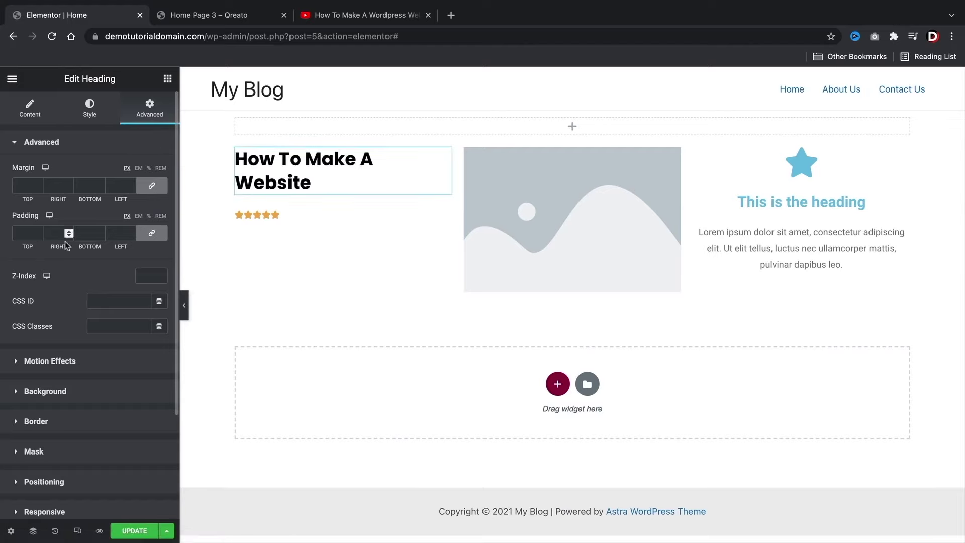
{"action": "left_click", "coordinate": [60, 362]}
{"action": "left_click", "coordinate": [84, 215]}
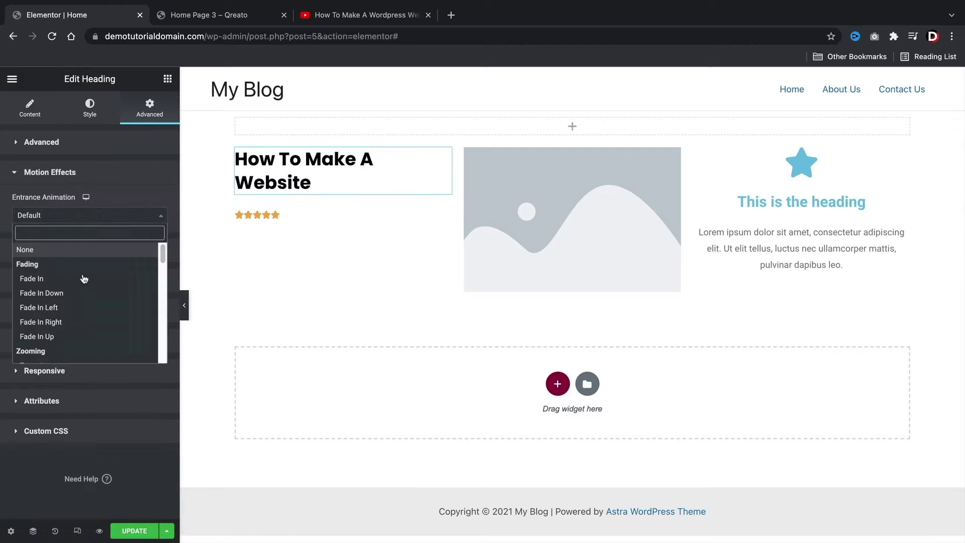
{"action": "left_click", "coordinate": [84, 279]}
{"action": "left_click", "coordinate": [80, 216]}
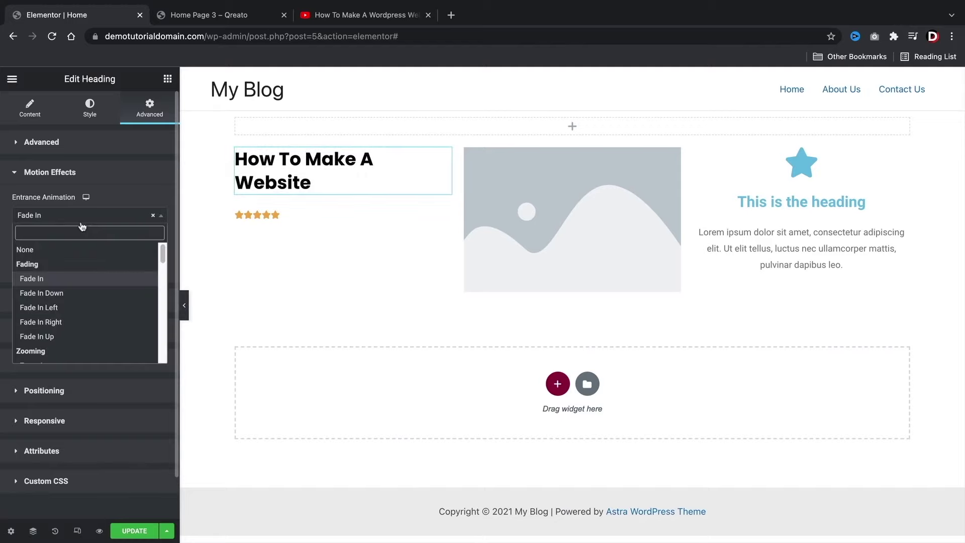
{"action": "left_click", "coordinate": [72, 307]}
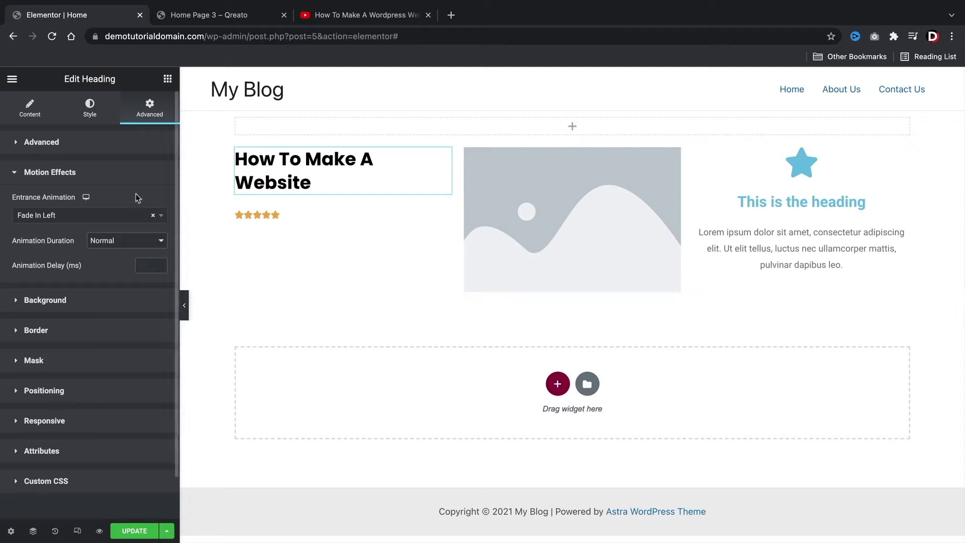
{"action": "left_click", "coordinate": [61, 174]}
{"action": "left_click", "coordinate": [59, 144]}
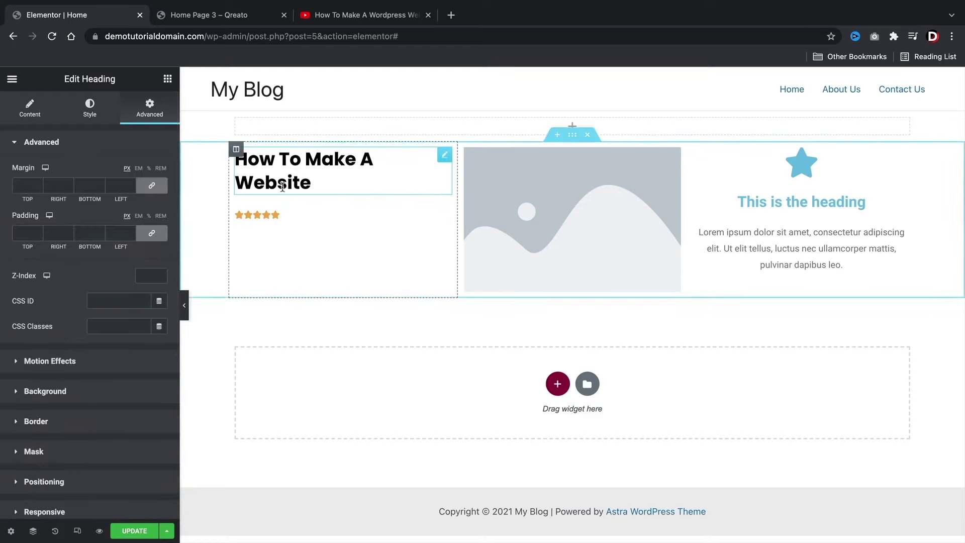
Select the middle-column image placeholder and enable a box shadow in its Style settings
{"action": "left_click", "coordinate": [632, 159]}
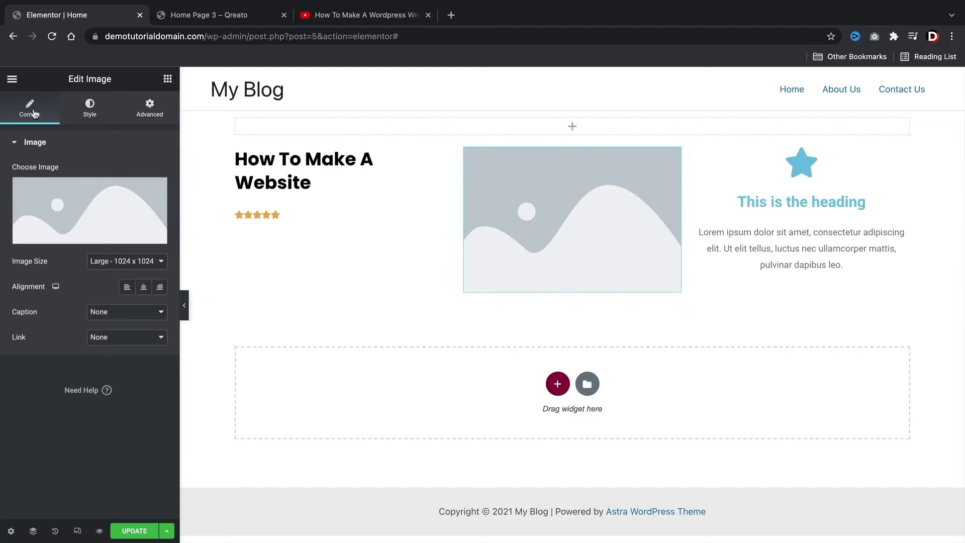
{"action": "left_click", "coordinate": [89, 108]}
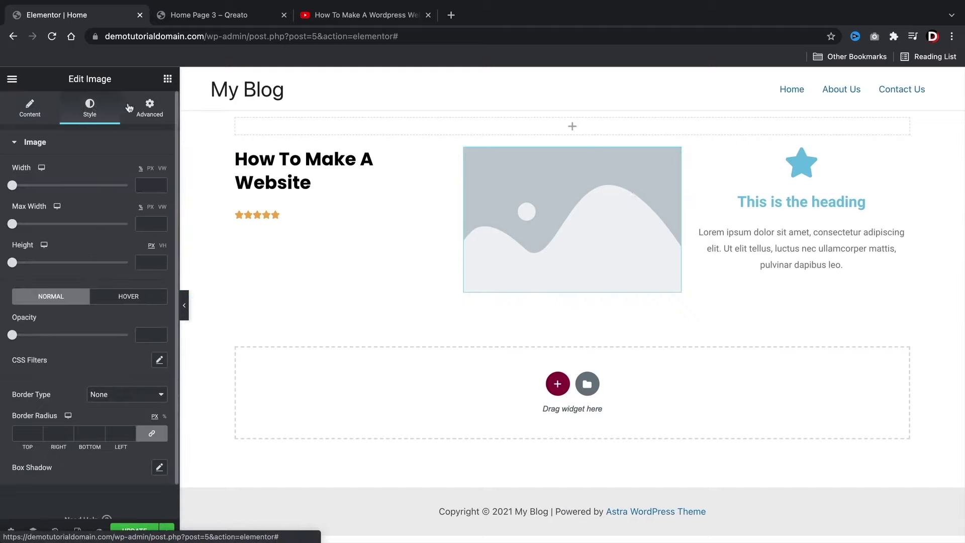
{"action": "left_click", "coordinate": [152, 114]}
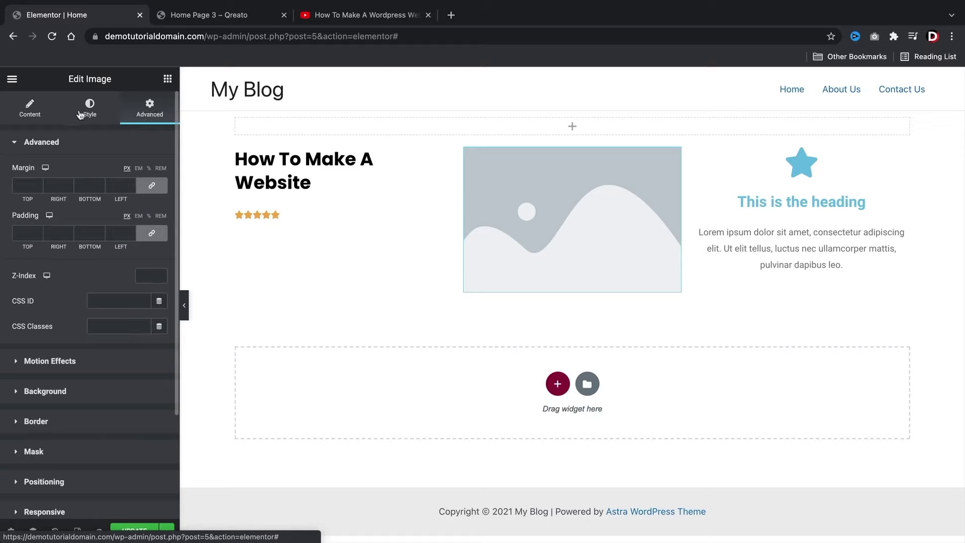
{"action": "left_click", "coordinate": [33, 116]}
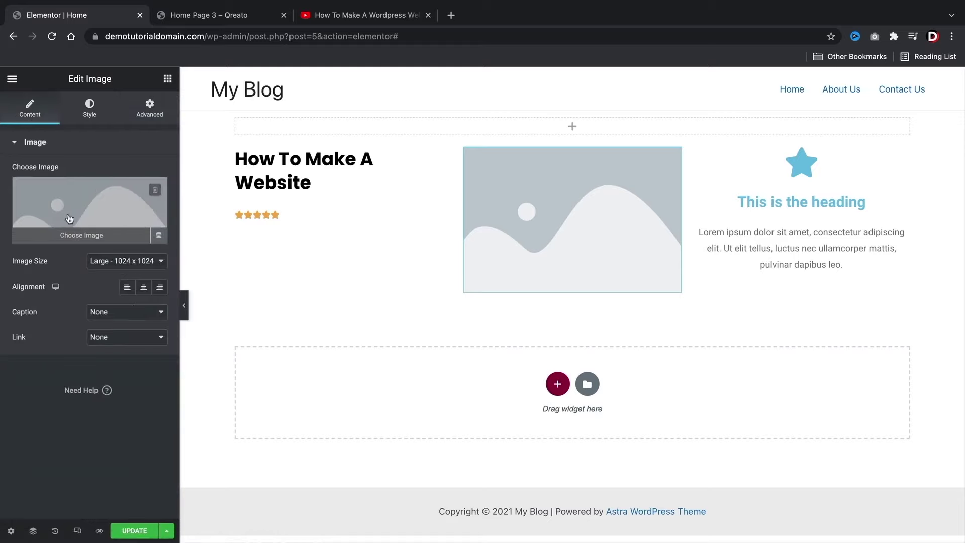
{"action": "left_click", "coordinate": [91, 111]}
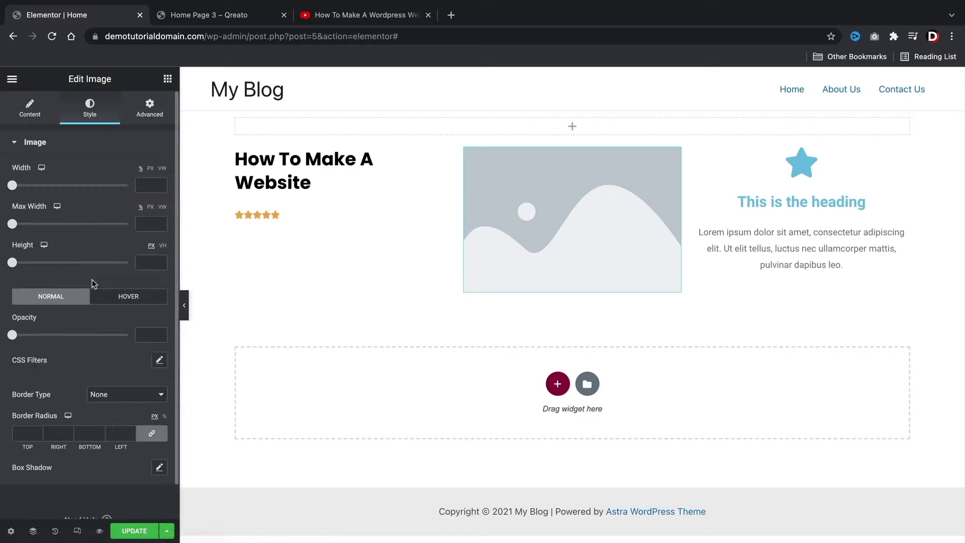
{"action": "scroll", "coordinate": [89, 336], "scroll_direction": "down", "scroll_amount": 2}
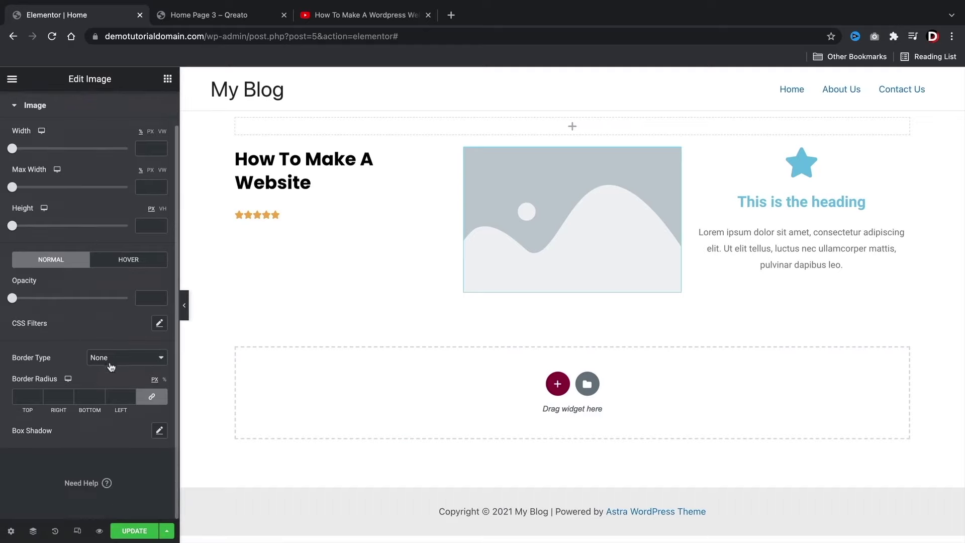
{"action": "scroll", "coordinate": [110, 362], "scroll_direction": "up", "scroll_amount": 2}
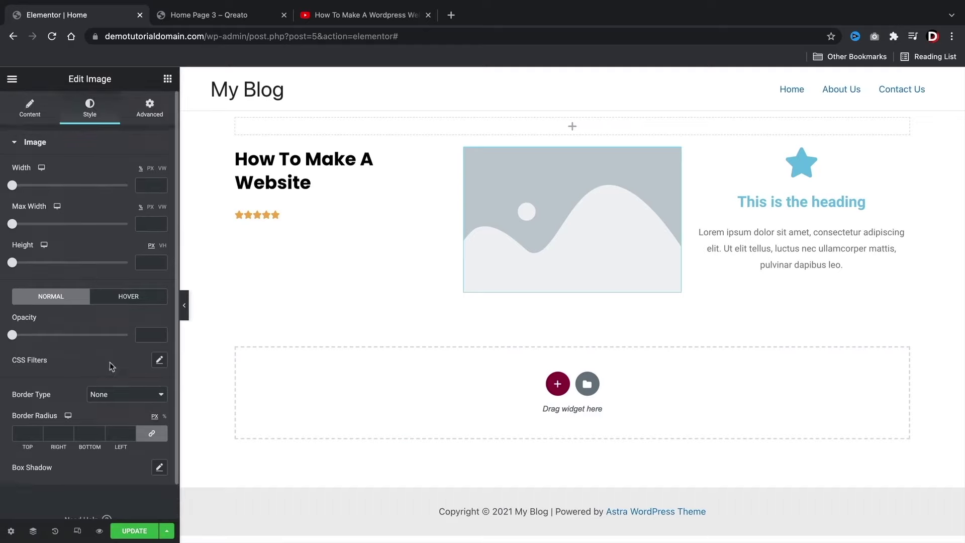
{"action": "left_click", "coordinate": [160, 467]}
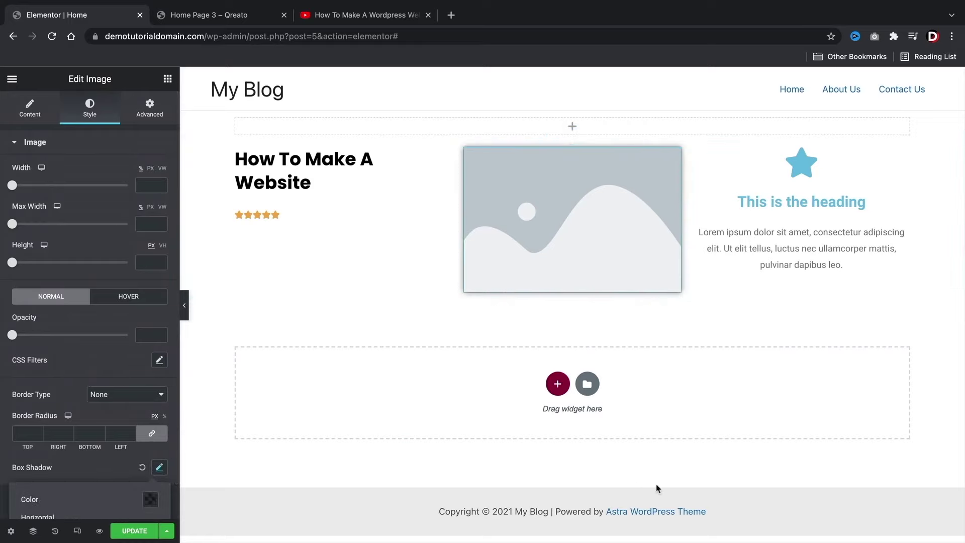
{"action": "left_click", "coordinate": [30, 107]}
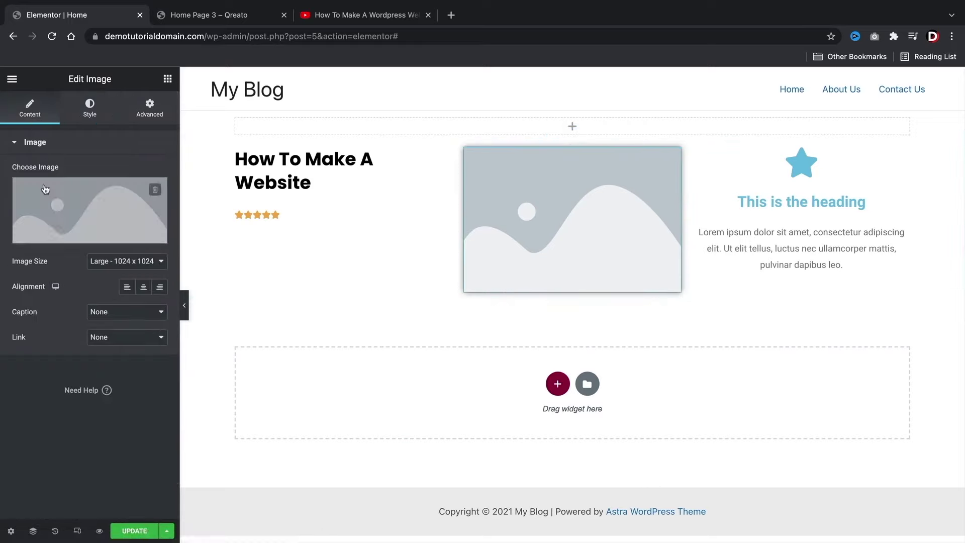
Upload slider.jpeg from the Desktop and insert it into the middle column's image widget
{"action": "left_click", "coordinate": [62, 205]}
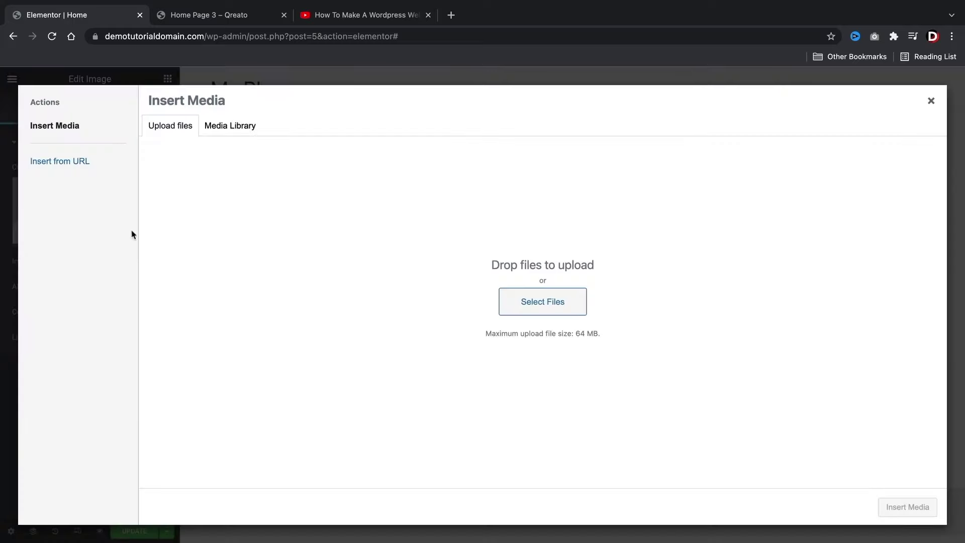
{"action": "left_click", "coordinate": [244, 126]}
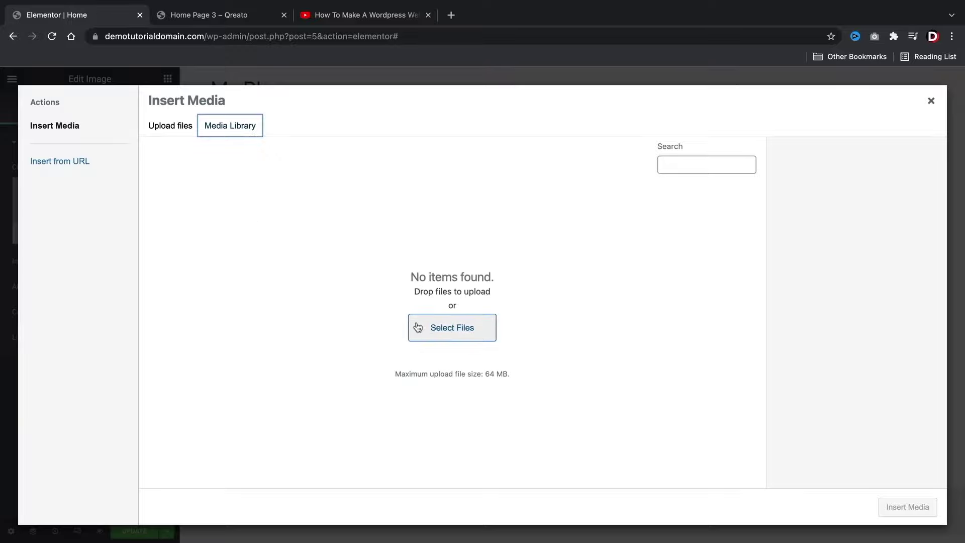
{"action": "left_click", "coordinate": [456, 328]}
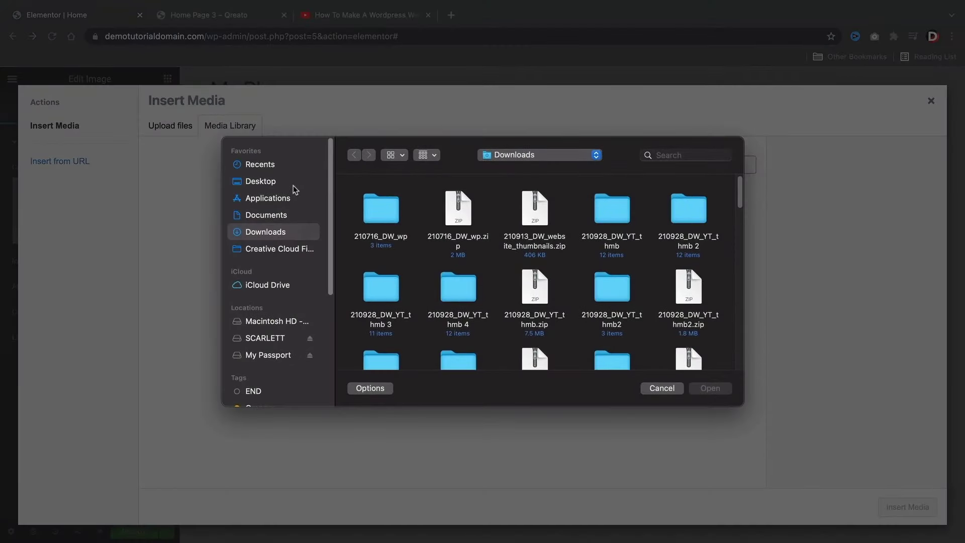
{"action": "left_click", "coordinate": [292, 181]}
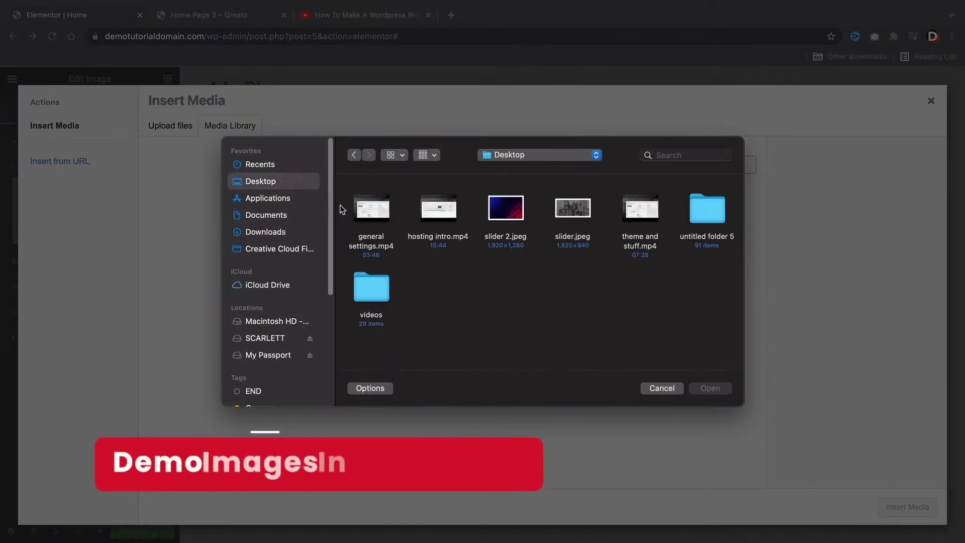
{"action": "double_click", "coordinate": [576, 242]}
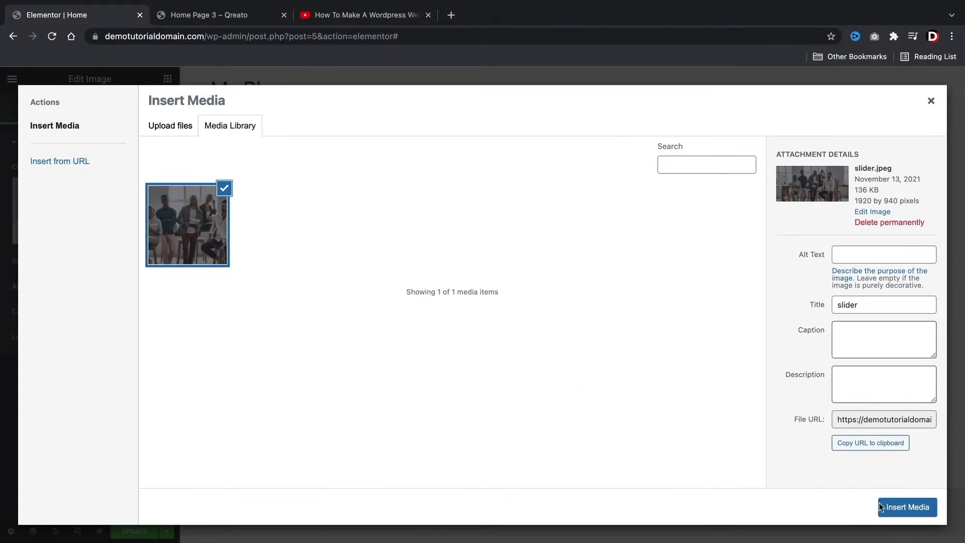
{"action": "left_click", "coordinate": [880, 507]}
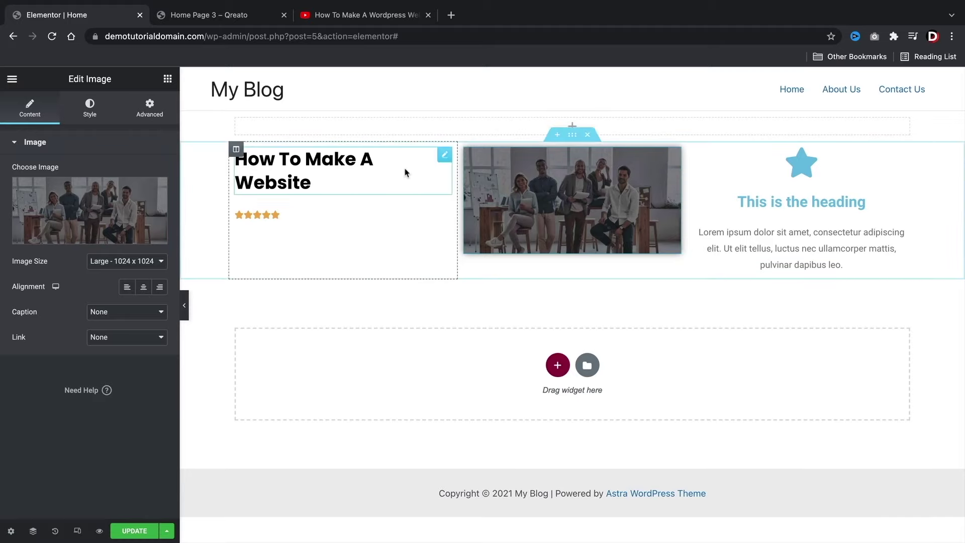
Move the heading below the photo and retitle it 'Welcome To Agency'
{"action": "left_click_drag", "start_coordinate": [406, 172], "coordinate": [533, 242]}
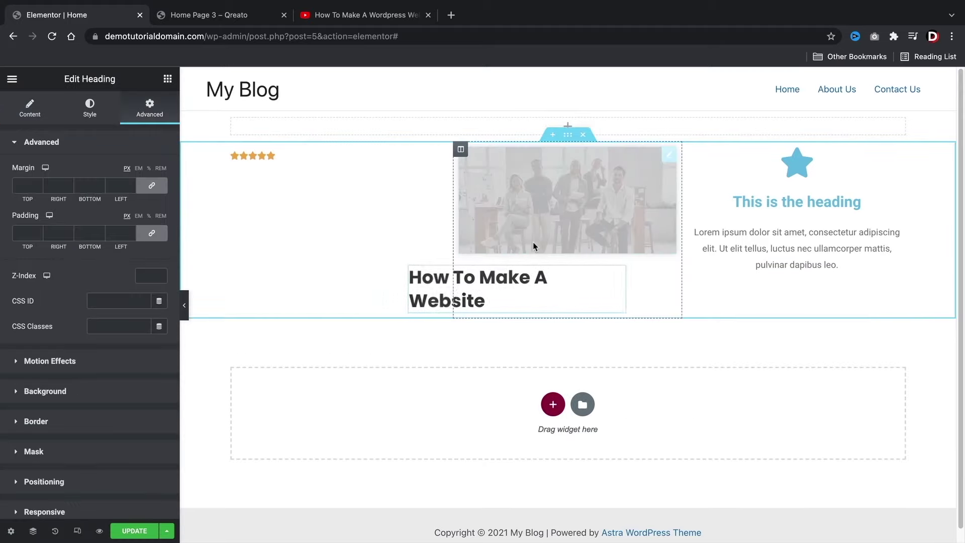
{"action": "left_click", "coordinate": [30, 107]}
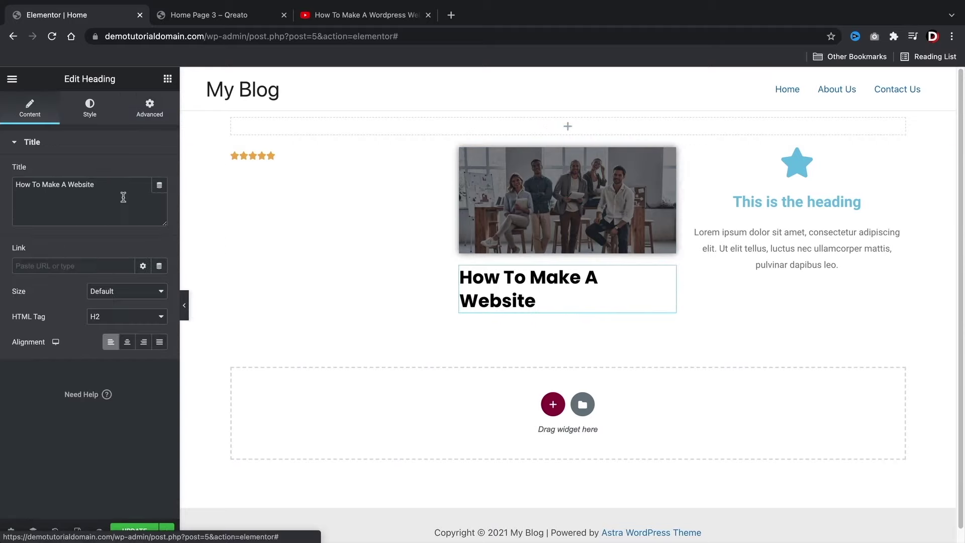
{"action": "triple_click", "coordinate": [117, 184]}
{"action": "type", "text": "Welcome"}
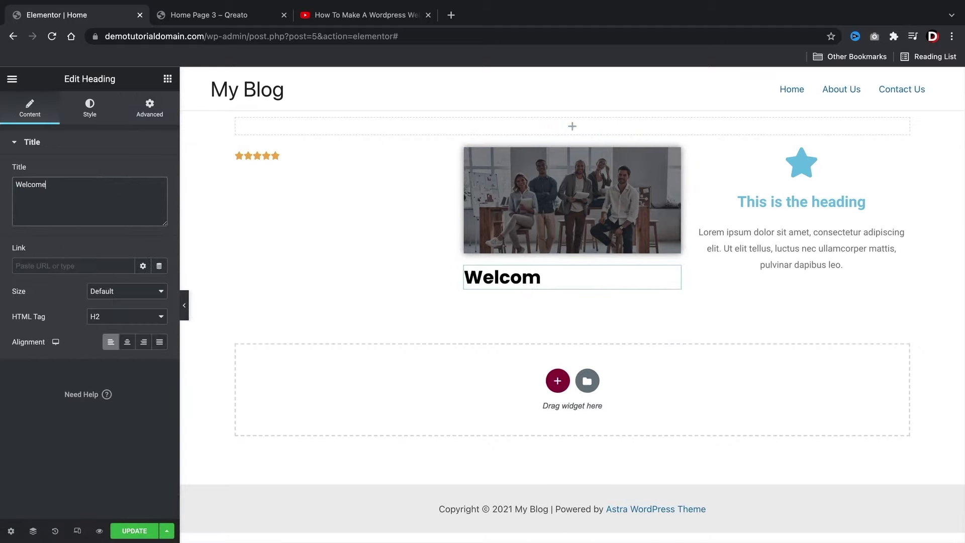
{"action": "type", "text": " To Agency"}
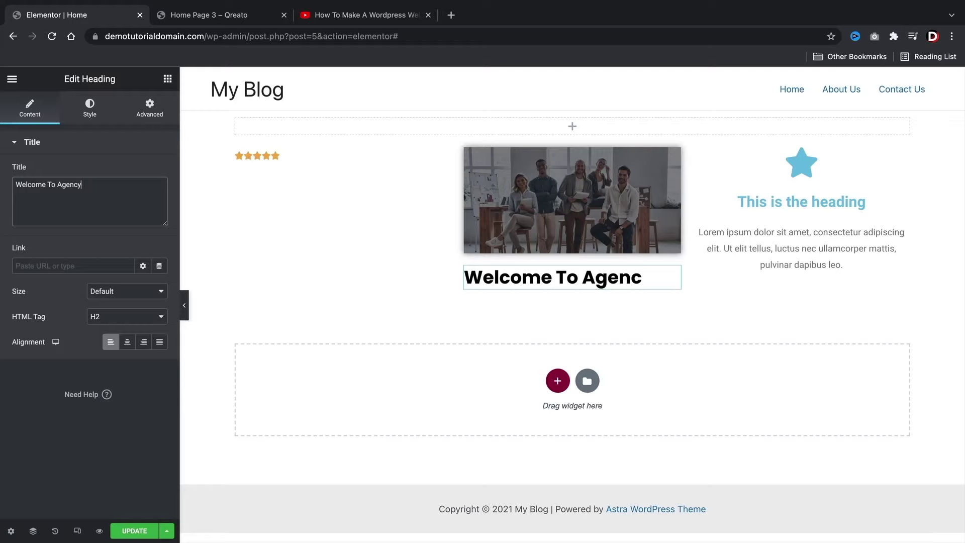
Add a 'Click here' button beneath the heading and start a new section below
{"action": "left_click", "coordinate": [167, 78]}
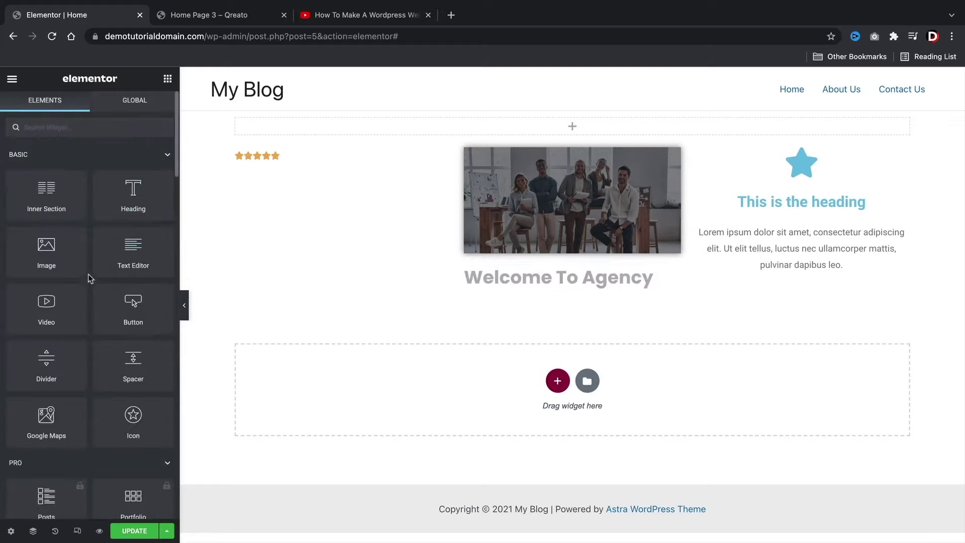
{"action": "left_click_drag", "start_coordinate": [119, 318], "coordinate": [553, 299]}
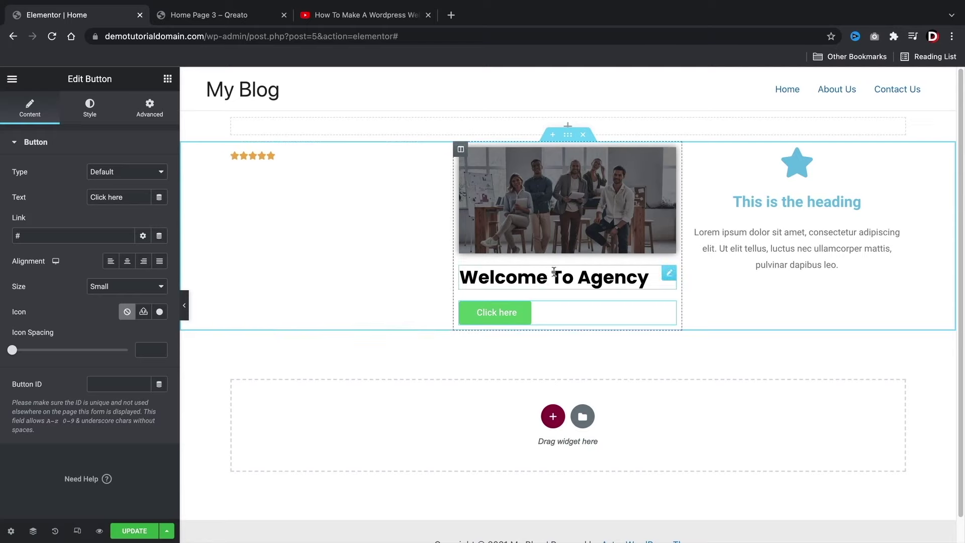
{"action": "scroll", "coordinate": [386, 375], "scroll_direction": "down", "scroll_amount": 1}
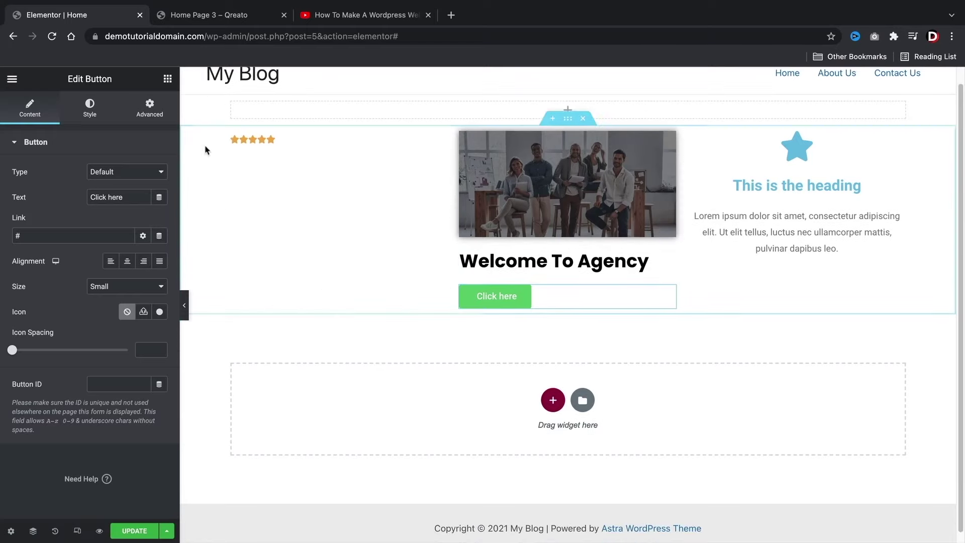
{"action": "left_click", "coordinate": [553, 400]}
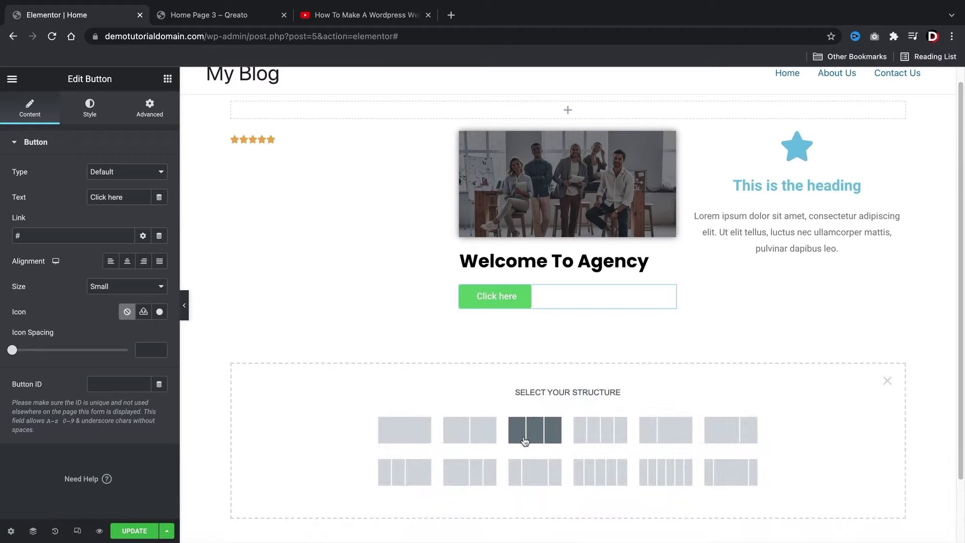
Create a one-column section holding a placeholder 'Add Your Heading Text Here' heading
{"action": "left_click", "coordinate": [407, 433]}
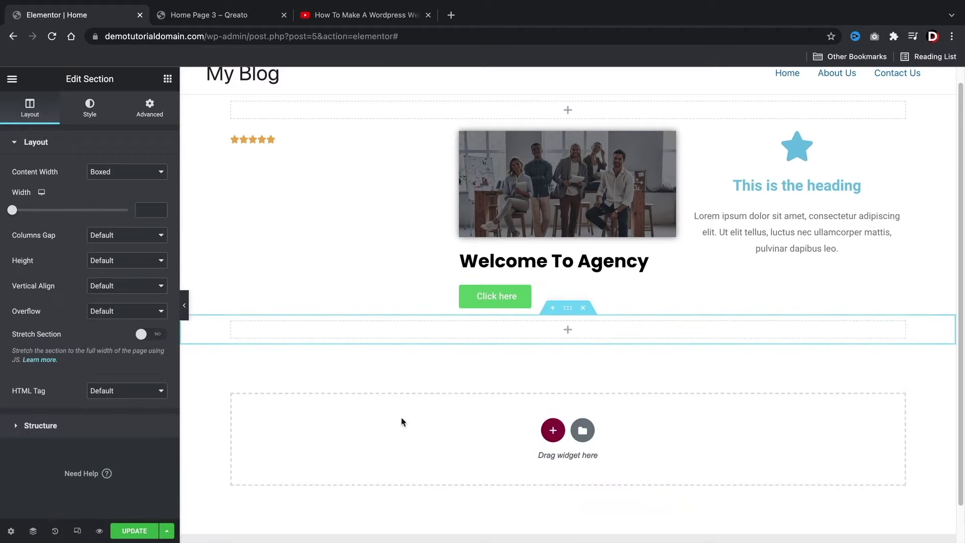
{"action": "left_click", "coordinate": [167, 78]}
{"action": "left_click_drag", "start_coordinate": [128, 186], "coordinate": [580, 332]}
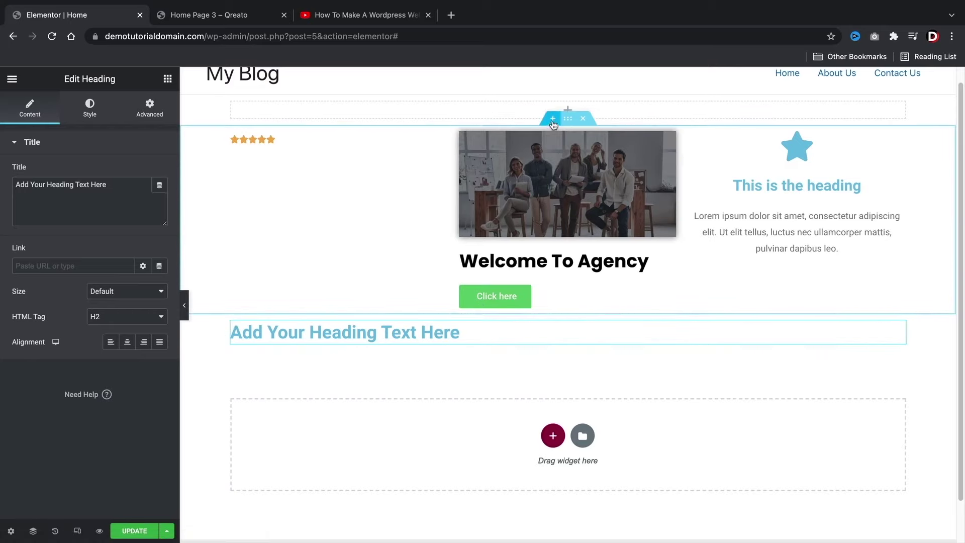
{"action": "left_click", "coordinate": [569, 119]}
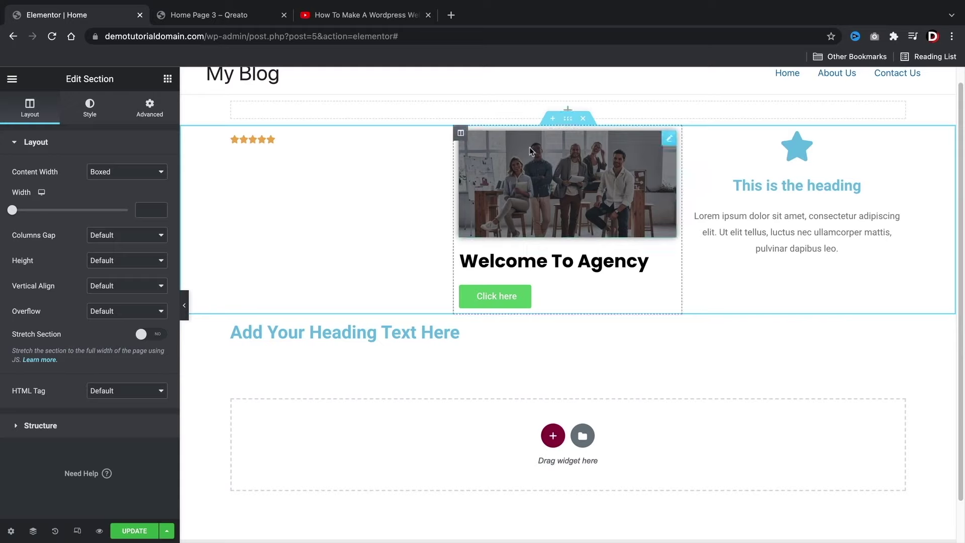
Unlink the hero section's padding and raise its bottom padding to 37
{"action": "left_click", "coordinate": [146, 116]}
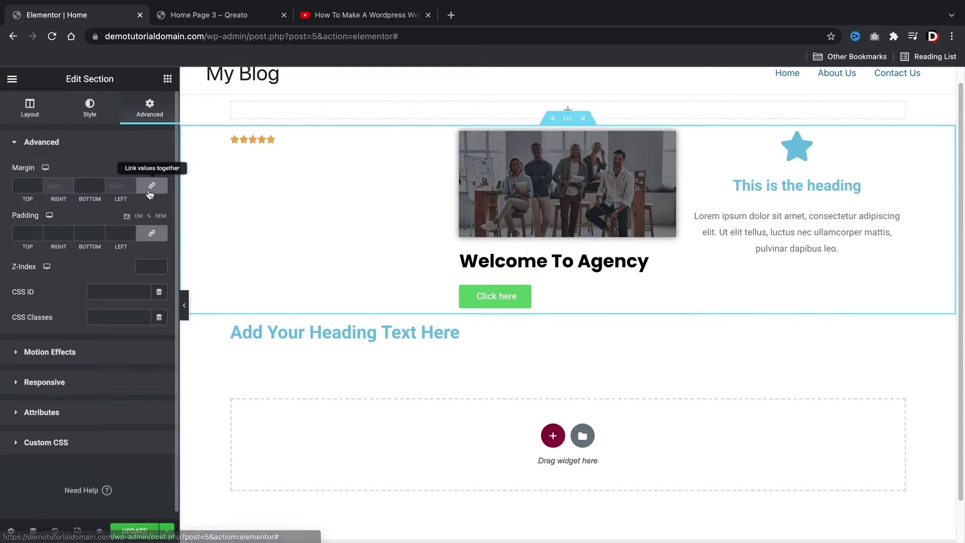
{"action": "left_click", "coordinate": [151, 233]}
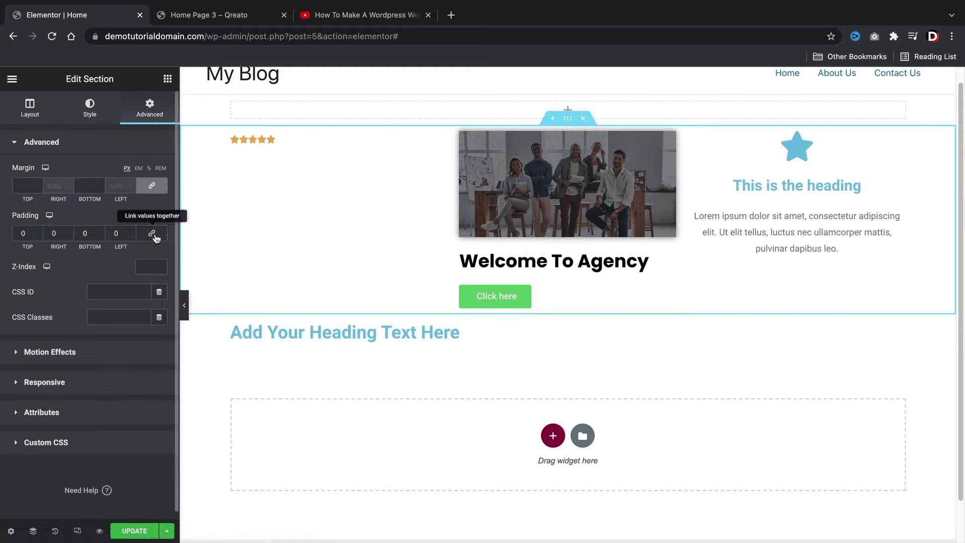
{"action": "left_click", "coordinate": [98, 234]}
{"action": "type", "text": "1"}
{"action": "left_click_drag", "start_coordinate": [100, 232], "coordinate": [100, 234]}
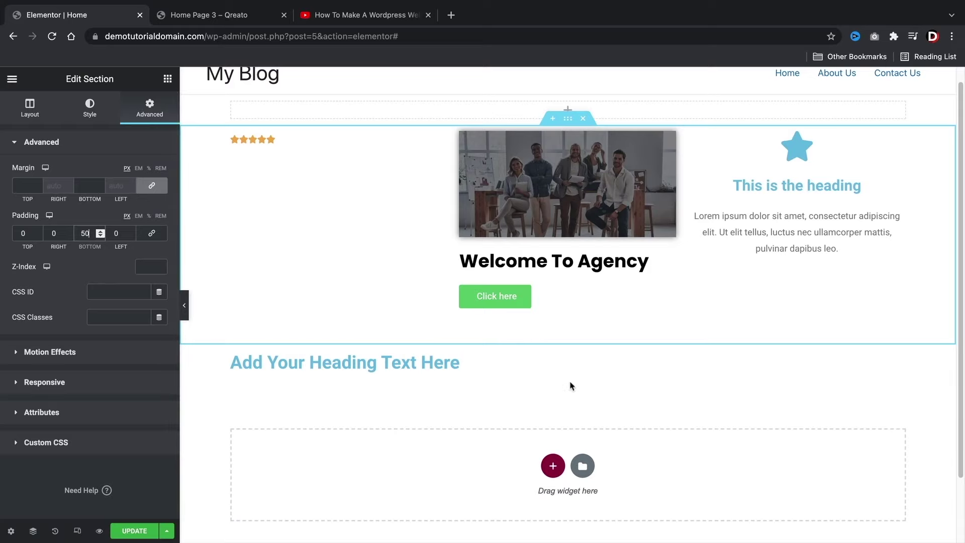
Give the lower heading section 40 px top padding, then return to the YouTube tutorial
{"action": "left_click", "coordinate": [568, 340]}
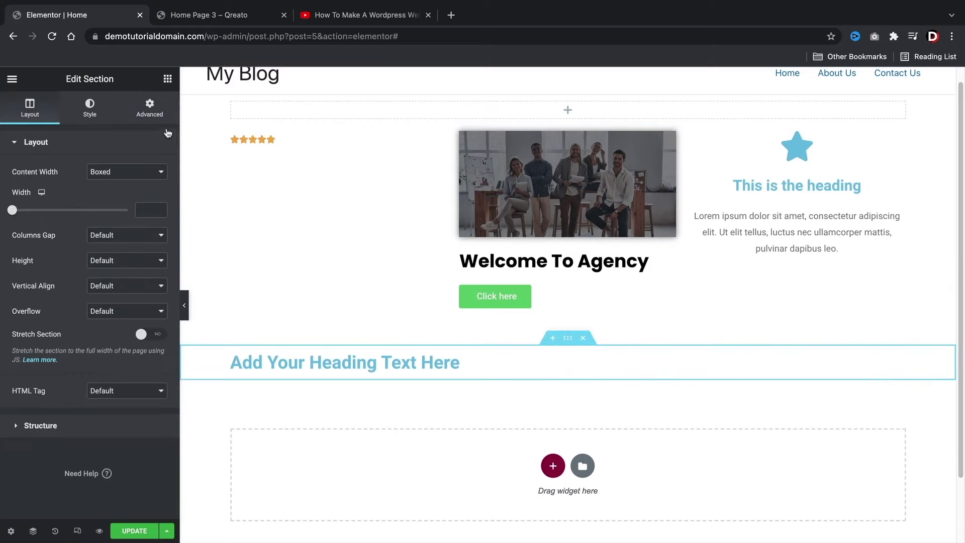
{"action": "left_click", "coordinate": [150, 108]}
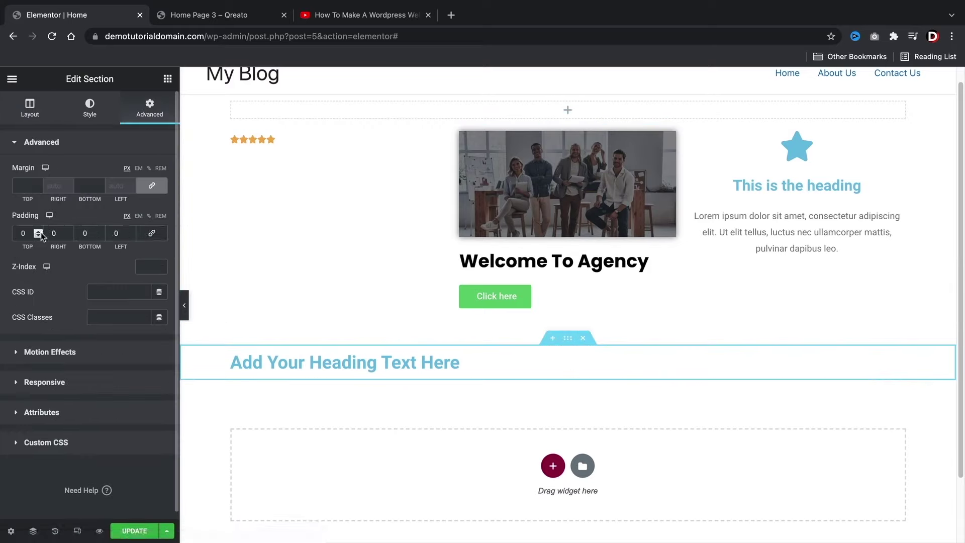
{"action": "left_click_drag", "start_coordinate": [39, 232], "coordinate": [39, 232]}
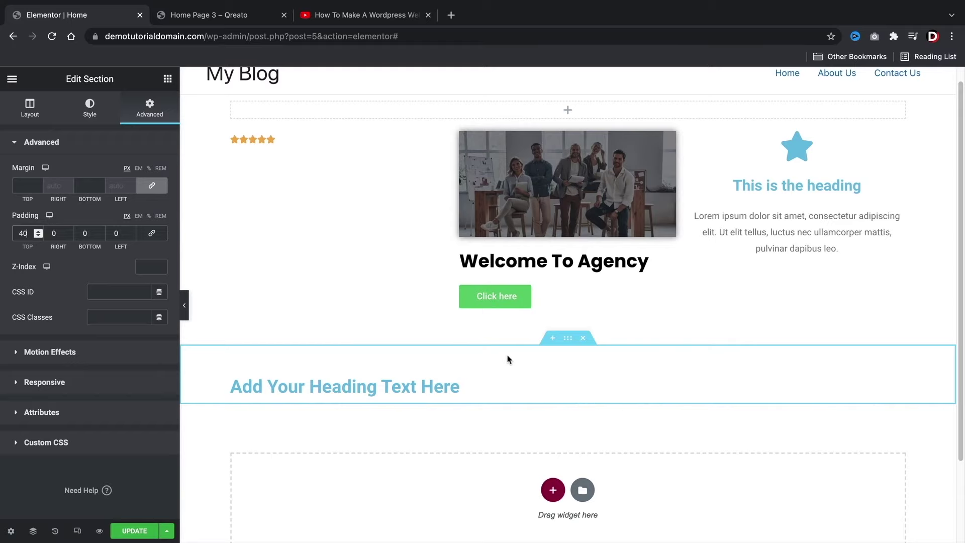
{"action": "scroll", "coordinate": [508, 357], "scroll_direction": "up", "scroll_amount": 1}
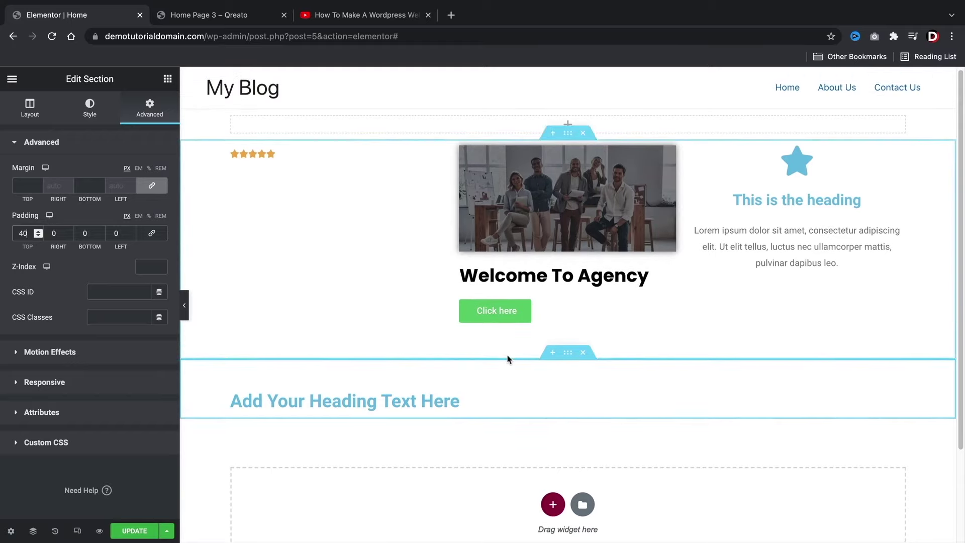
{"action": "left_click", "coordinate": [367, 14]}
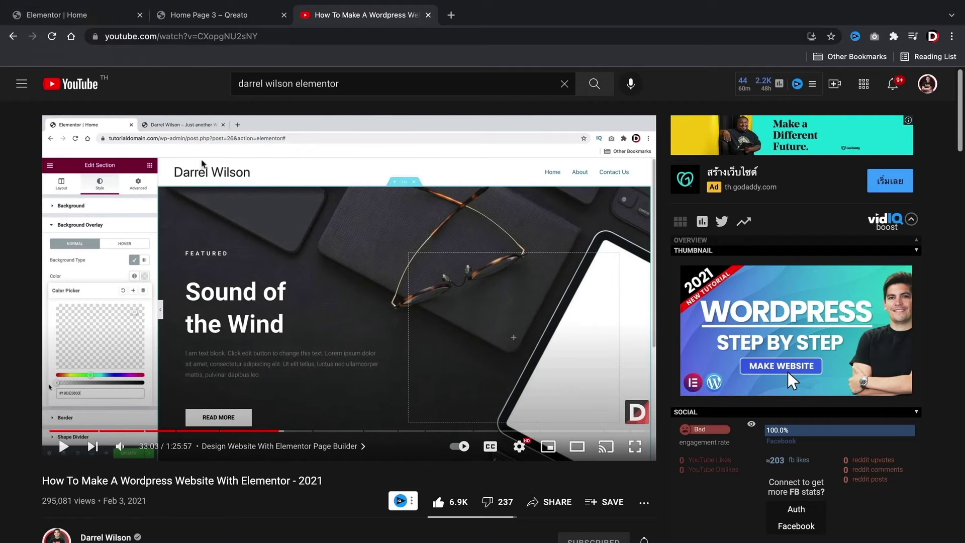
Compare the Elementor page with the Qreato reference page
{"action": "left_click", "coordinate": [93, 15]}
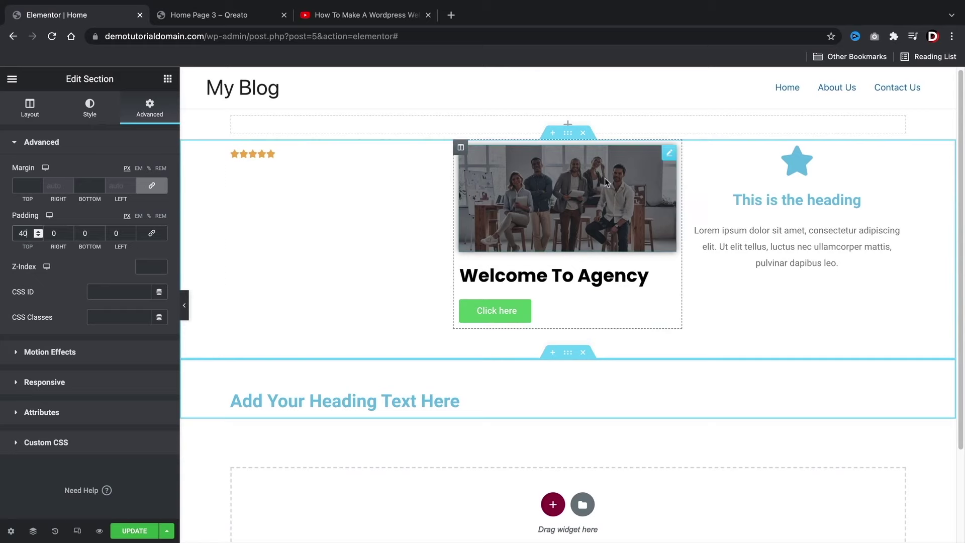
{"action": "left_click", "coordinate": [211, 15]}
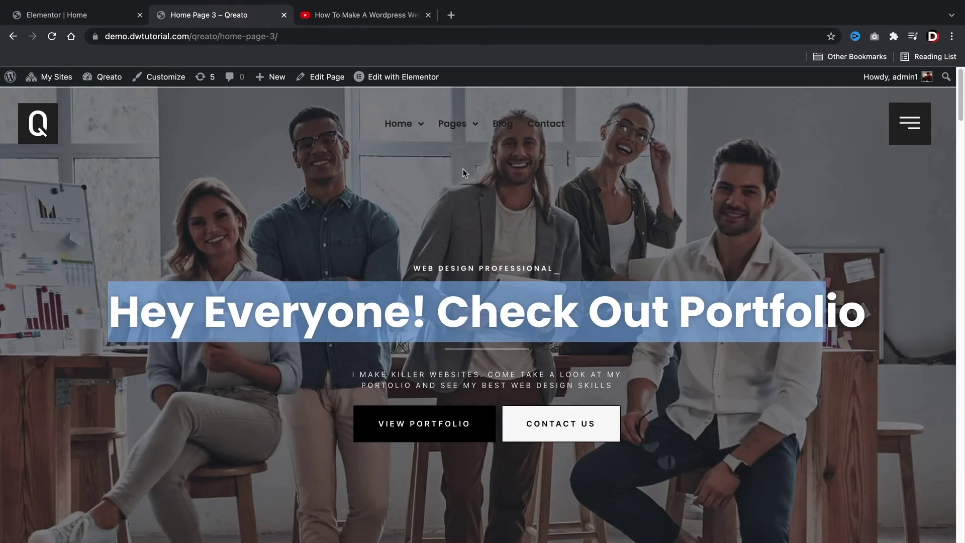
{"action": "left_click", "coordinate": [402, 188]}
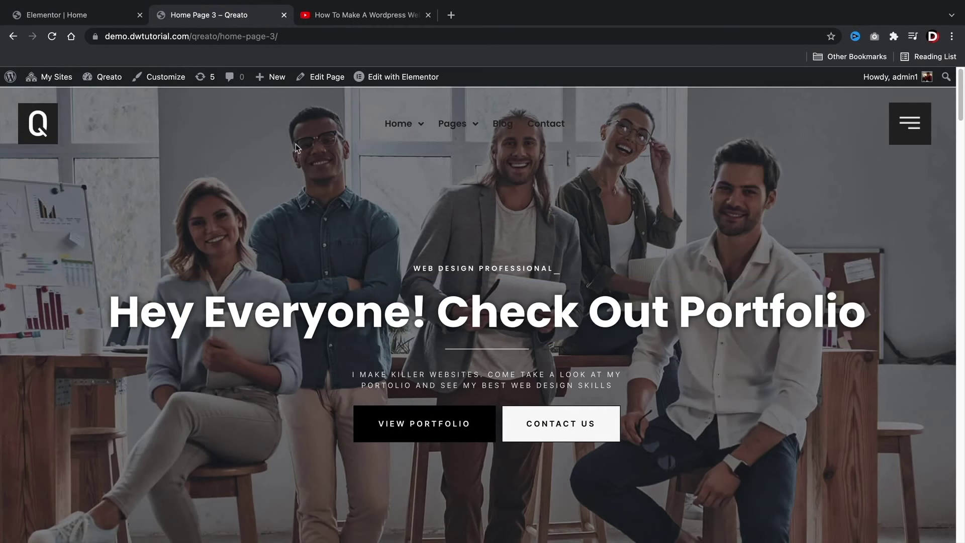
{"action": "left_click", "coordinate": [70, 15]}
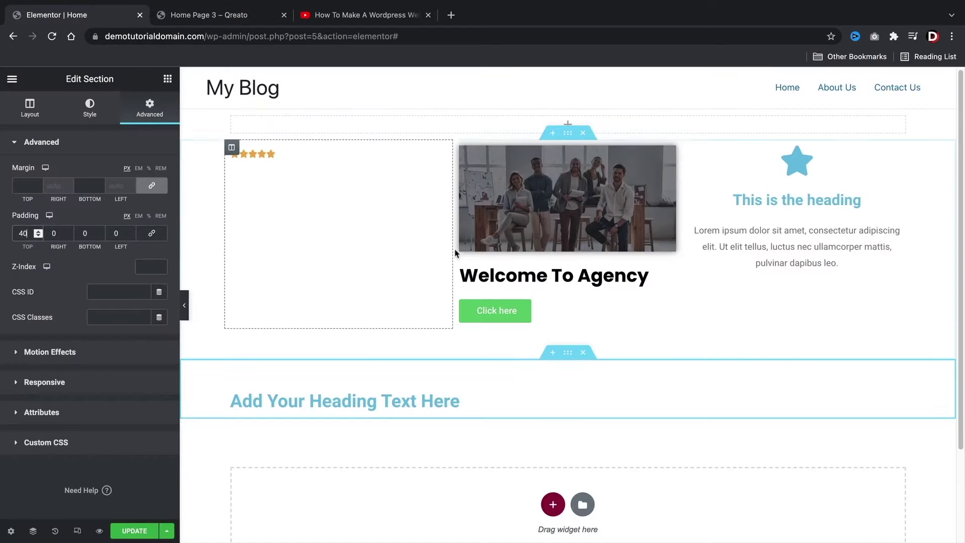
Delete the image-and-heading section, the heading section and the empty section
{"action": "left_click", "coordinate": [583, 133]}
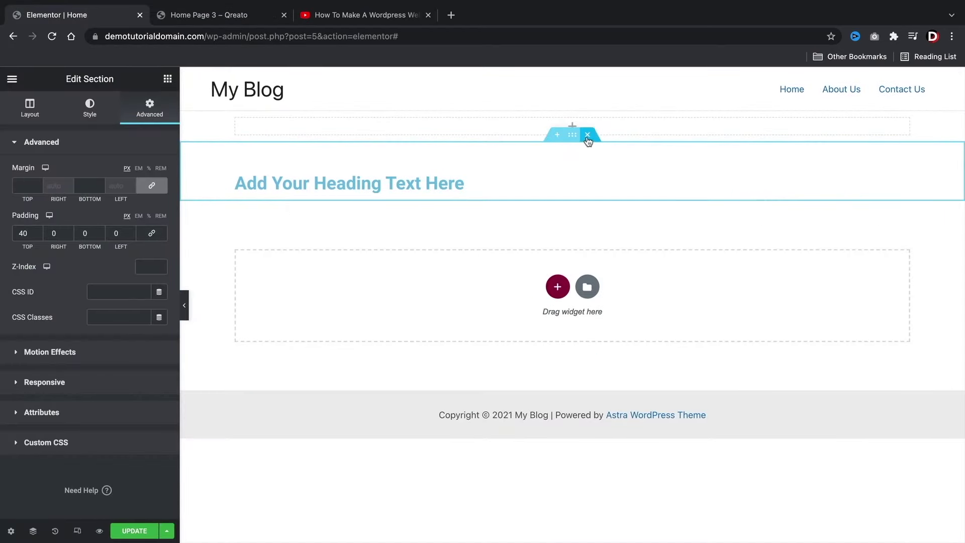
{"action": "left_click", "coordinate": [587, 136]}
{"action": "left_click", "coordinate": [587, 105]}
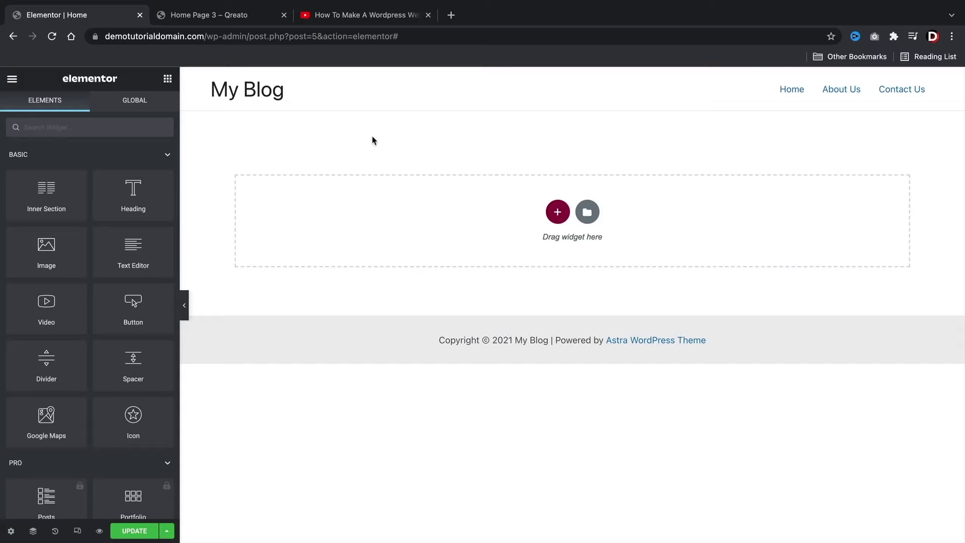
Review the Qreato page's 'WEB DESIGN PROFESSIONAL' line and 'Hey Everyone! Check Out Portfolio' headline
{"action": "left_click", "coordinate": [216, 15]}
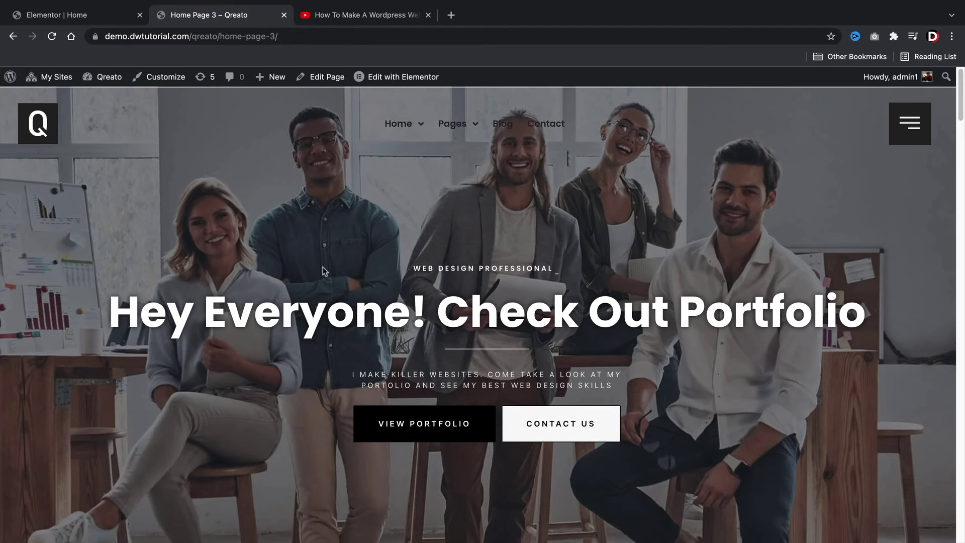
{"action": "left_click_drag", "start_coordinate": [411, 268], "coordinate": [577, 273]}
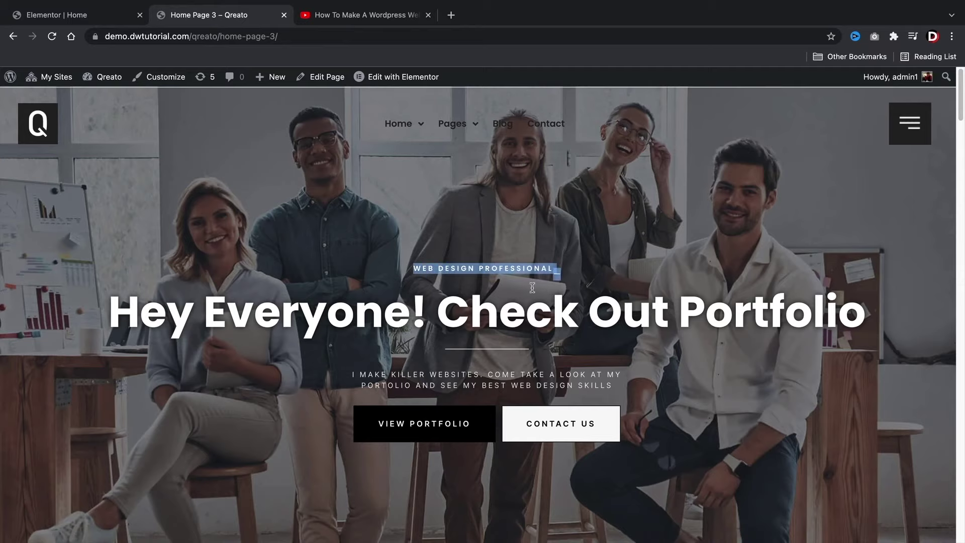
{"action": "left_click", "coordinate": [144, 309]}
{"action": "left_click_drag", "start_coordinate": [109, 312], "coordinate": [865, 314]}
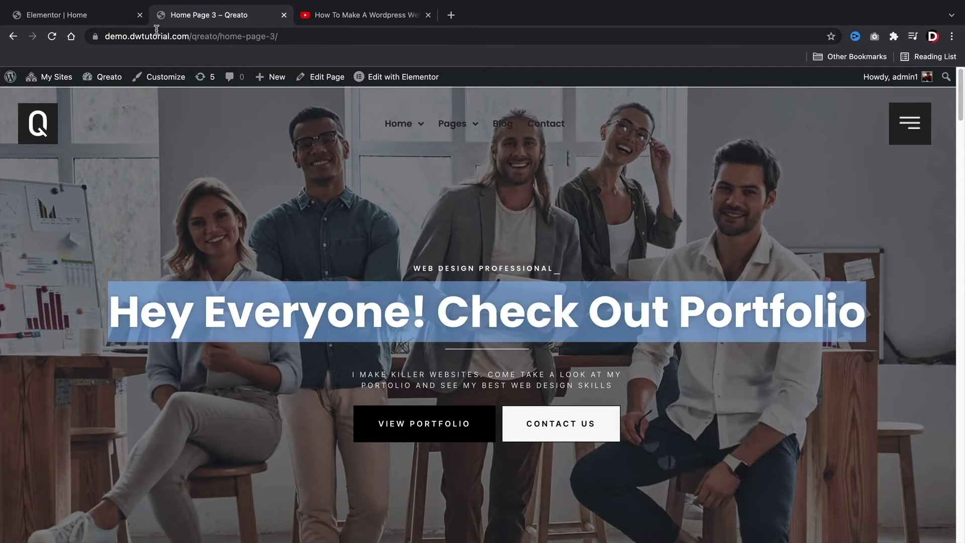
{"action": "left_click", "coordinate": [115, 20]}
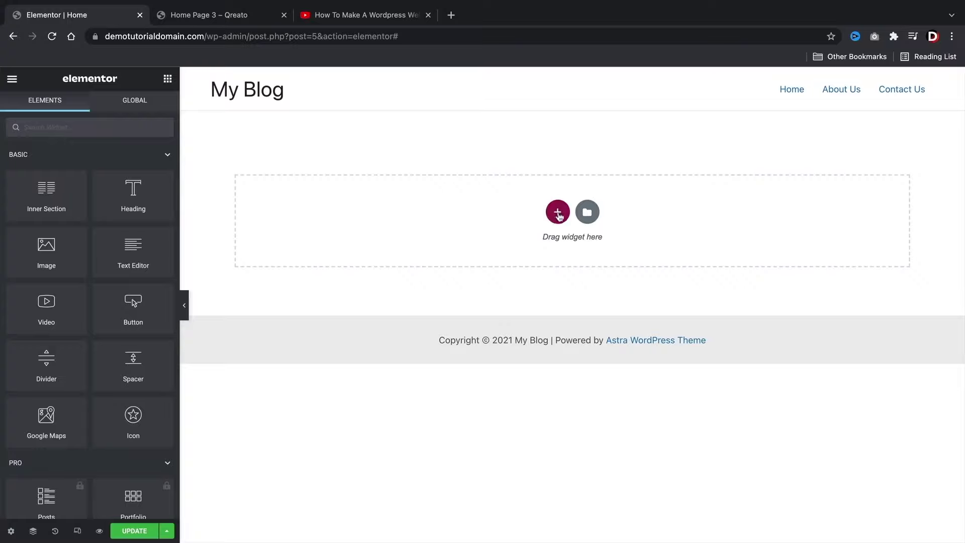
Add a single-column section with a text block reading 'Web Design Professional'
{"action": "left_click", "coordinate": [558, 211]}
{"action": "left_click", "coordinate": [430, 249]}
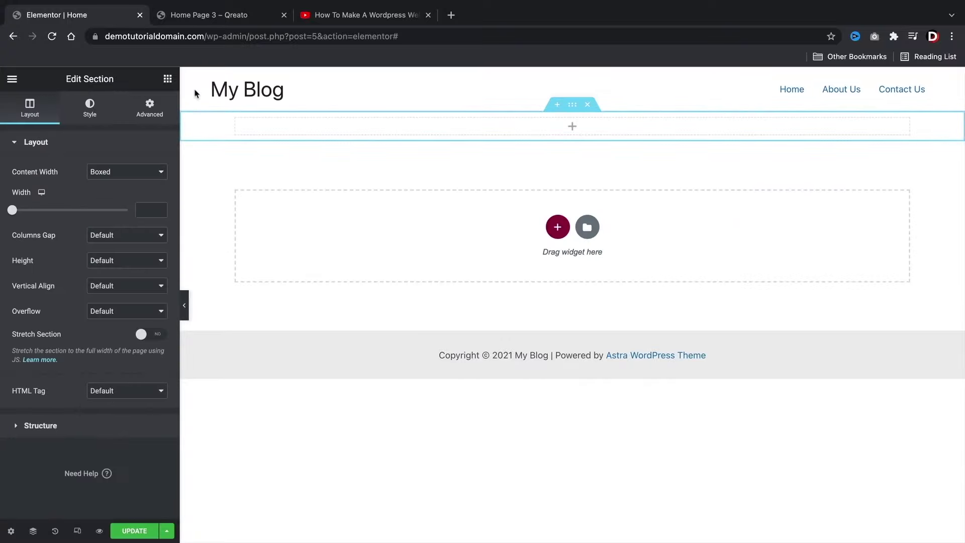
{"action": "left_click", "coordinate": [167, 79]}
{"action": "left_click_drag", "start_coordinate": [132, 249], "coordinate": [534, 126]}
{"action": "left_click_drag", "start_coordinate": [109, 320], "coordinate": [2, 245]}
{"action": "type", "text": "Web"}
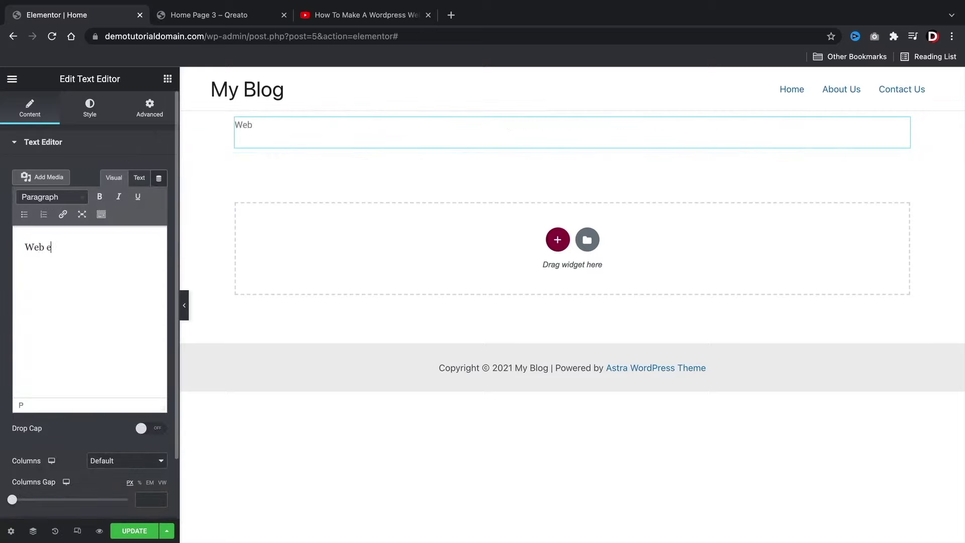
{"action": "type", "text": " Design Professional"}
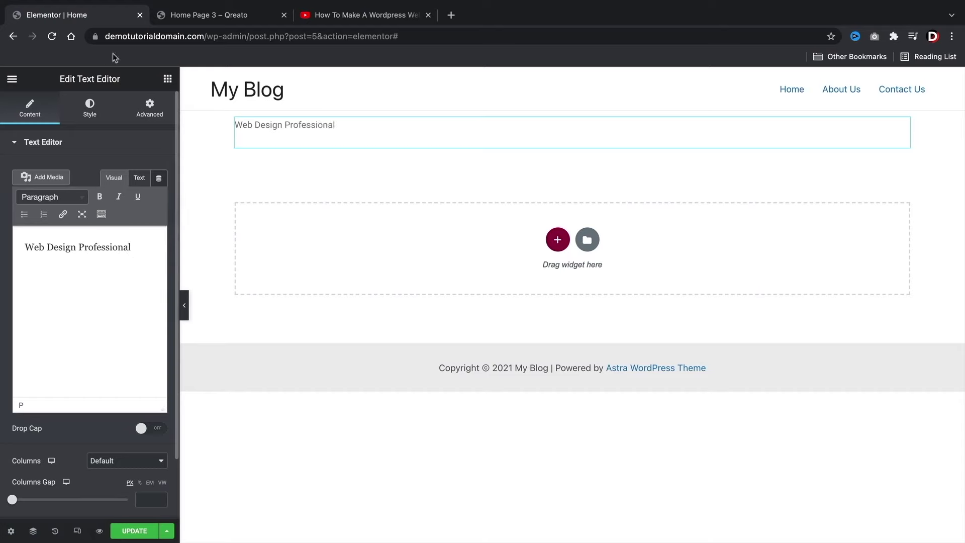
{"action": "left_click", "coordinate": [182, 17]}
{"action": "left_click", "coordinate": [558, 281]}
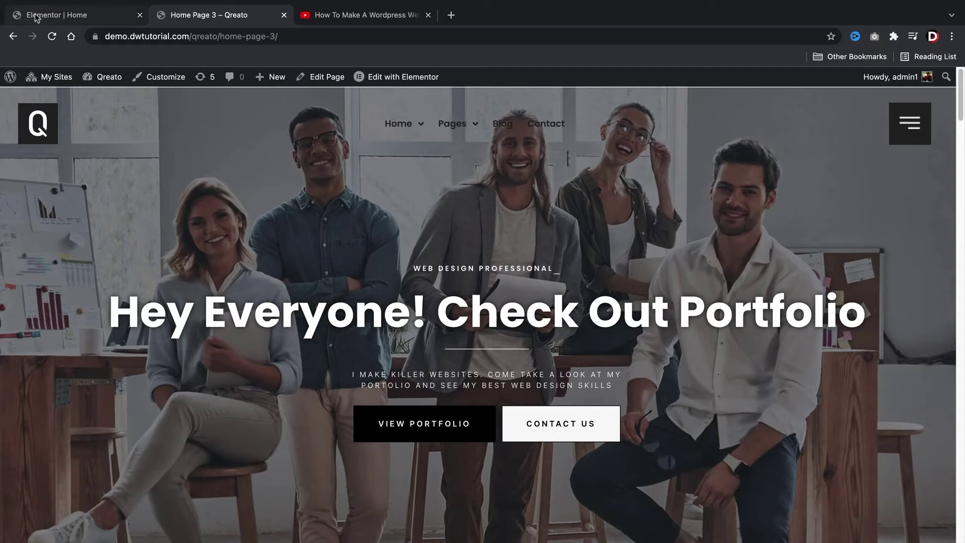
{"action": "left_click", "coordinate": [17, 15]}
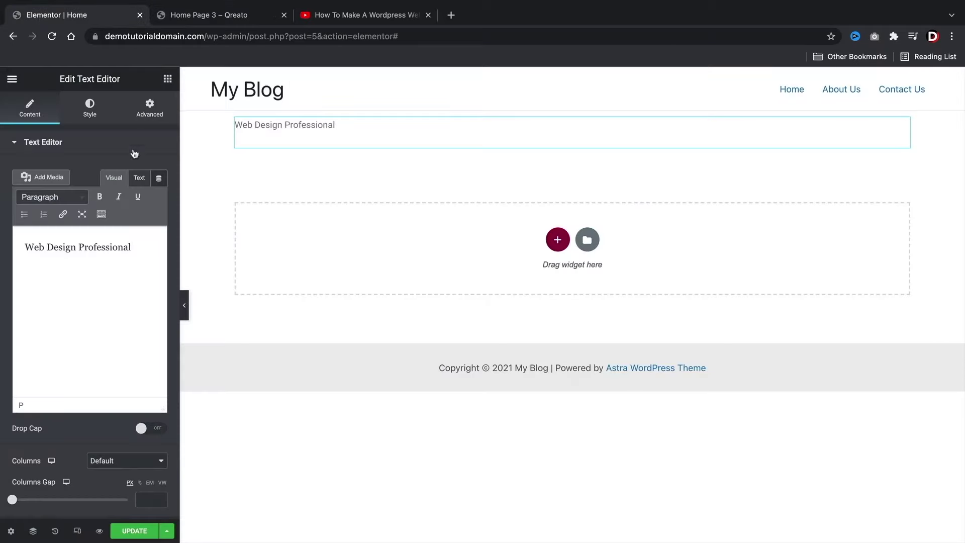
Center the text block and set its colour to #000000
{"action": "left_click", "coordinate": [90, 108]}
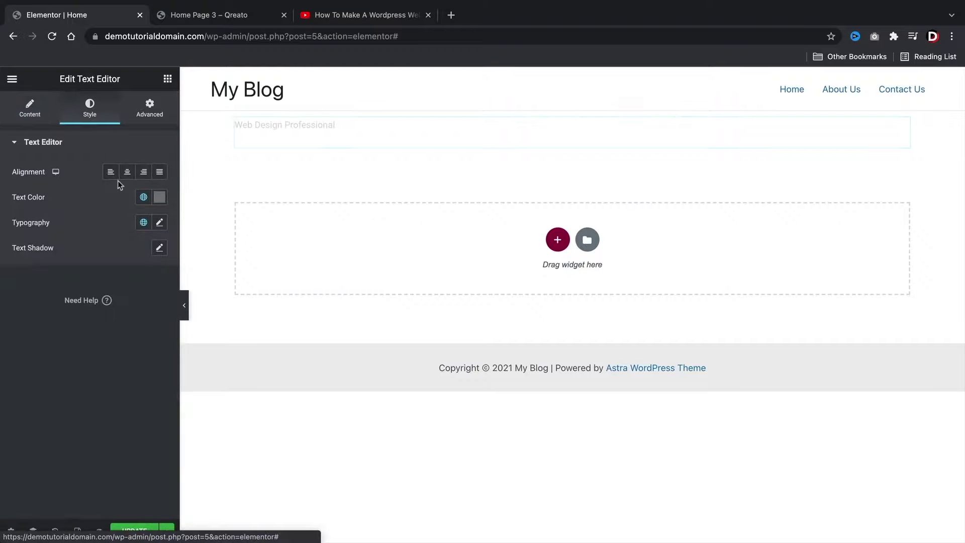
{"action": "left_click", "coordinate": [127, 172]}
{"action": "left_click", "coordinate": [159, 196]}
{"action": "type", "text": "#000000"}
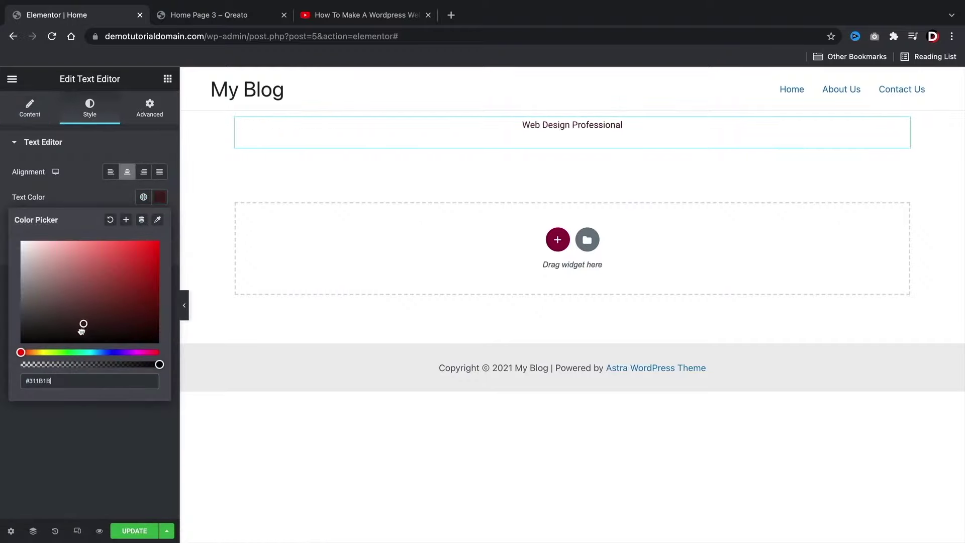
{"action": "left_click", "coordinate": [104, 435]}
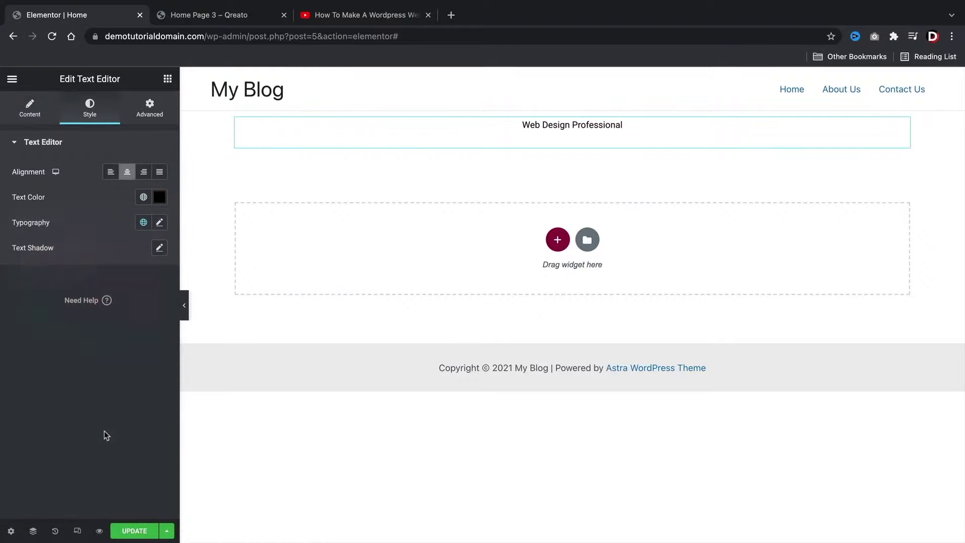
Keep the Roboto font family and set the text weight to 300
{"action": "left_click", "coordinate": [159, 222]}
{"action": "left_click", "coordinate": [141, 285]}
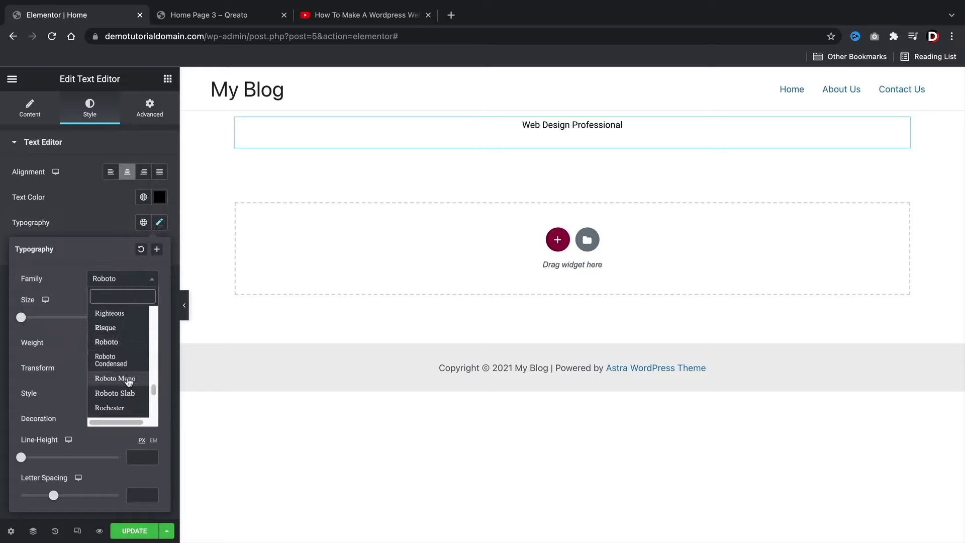
{"action": "scroll", "coordinate": [124, 374], "scroll_direction": "down", "scroll_amount": 3}
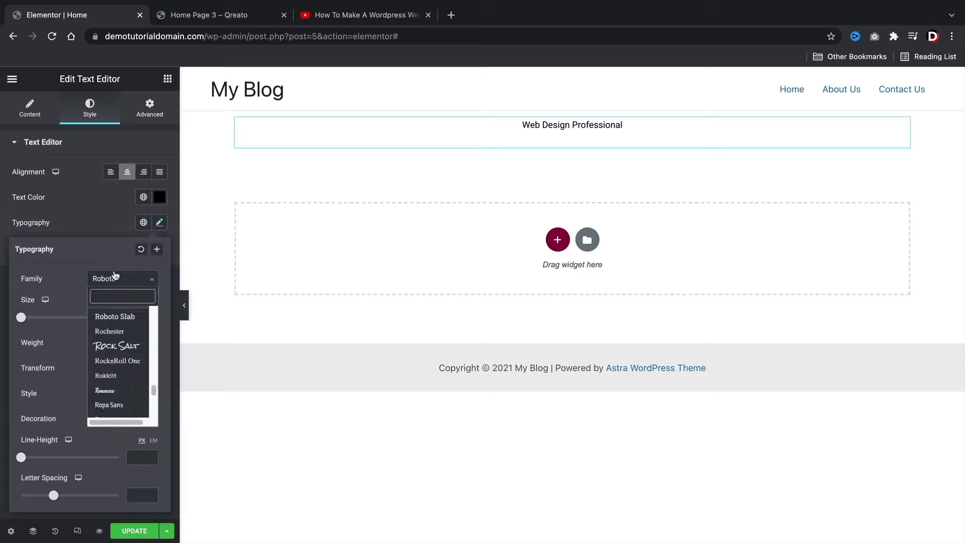
{"action": "left_click", "coordinate": [115, 277]}
{"action": "left_click", "coordinate": [110, 348]}
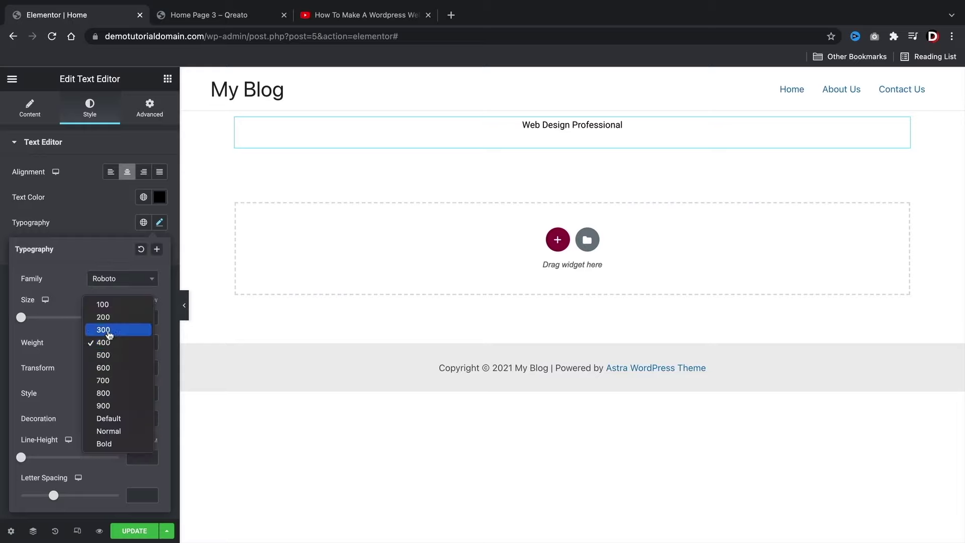
{"action": "left_click", "coordinate": [108, 315]}
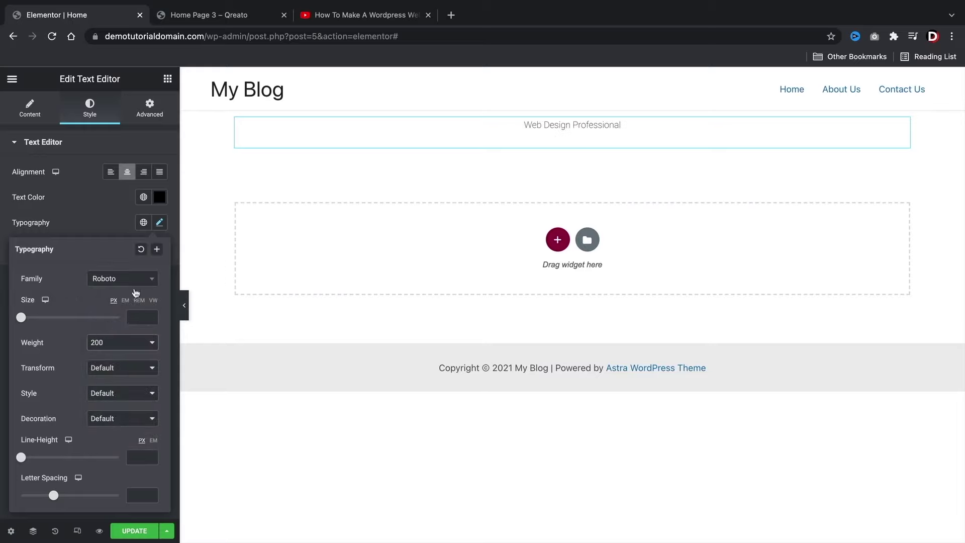
{"action": "left_click", "coordinate": [117, 341]}
{"action": "left_click", "coordinate": [131, 354]}
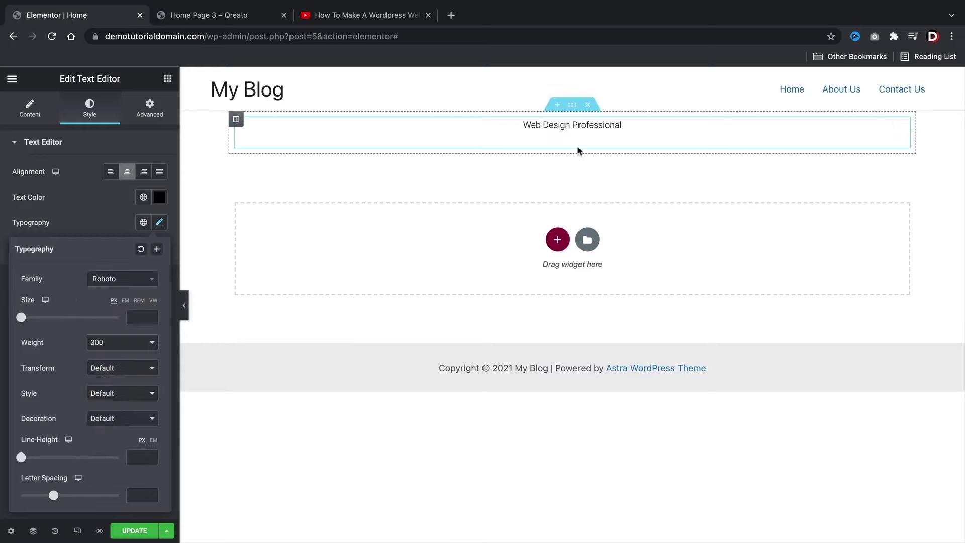
{"action": "left_click", "coordinate": [167, 79]}
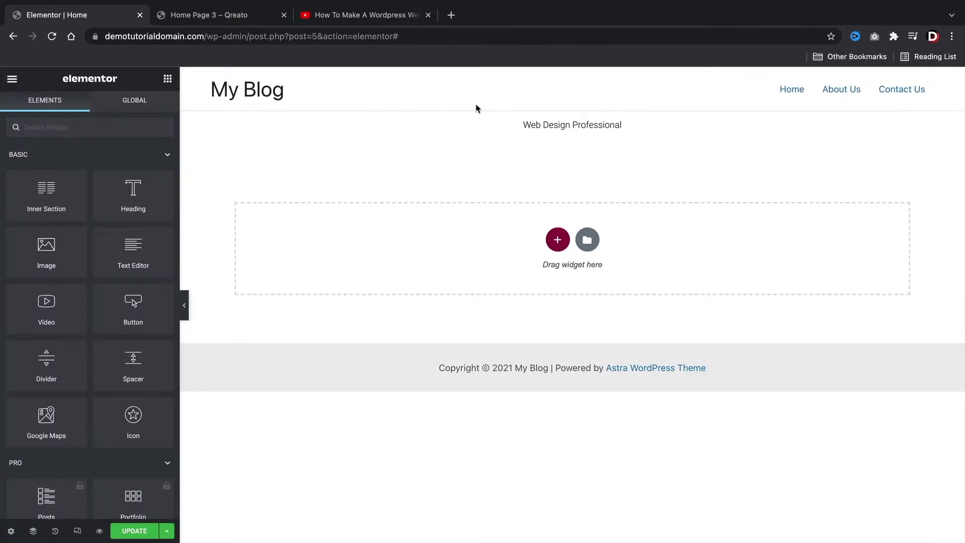
Add a centred heading below the 'Web Design Professional' line
{"action": "left_click", "coordinate": [214, 15]}
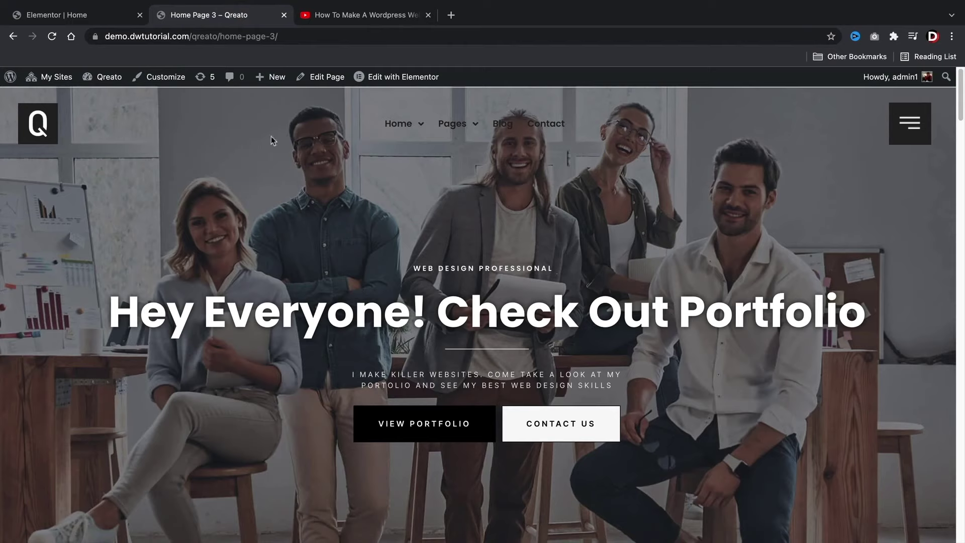
{"action": "left_click_drag", "start_coordinate": [101, 312], "coordinate": [863, 304]}
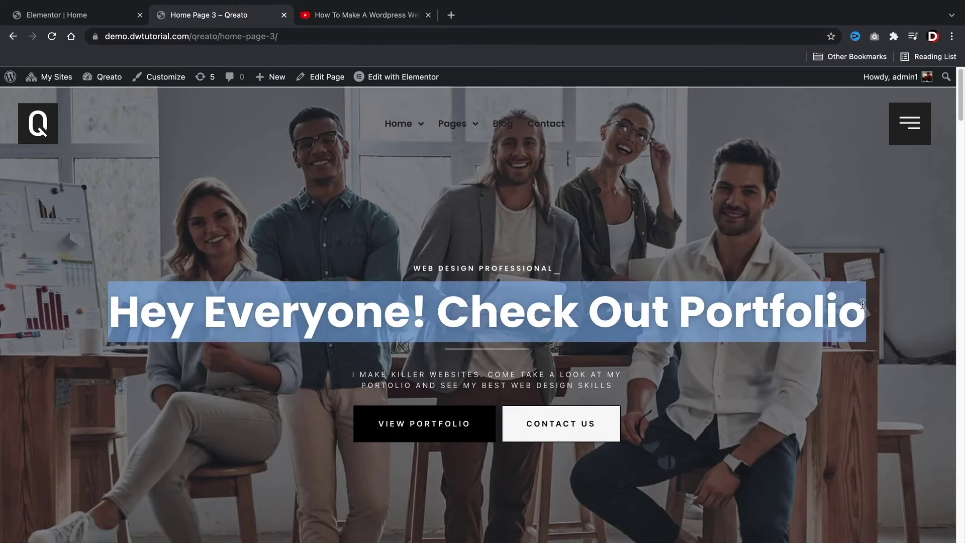
{"action": "left_click", "coordinate": [71, 15]}
{"action": "left_click_drag", "start_coordinate": [120, 194], "coordinate": [517, 141]}
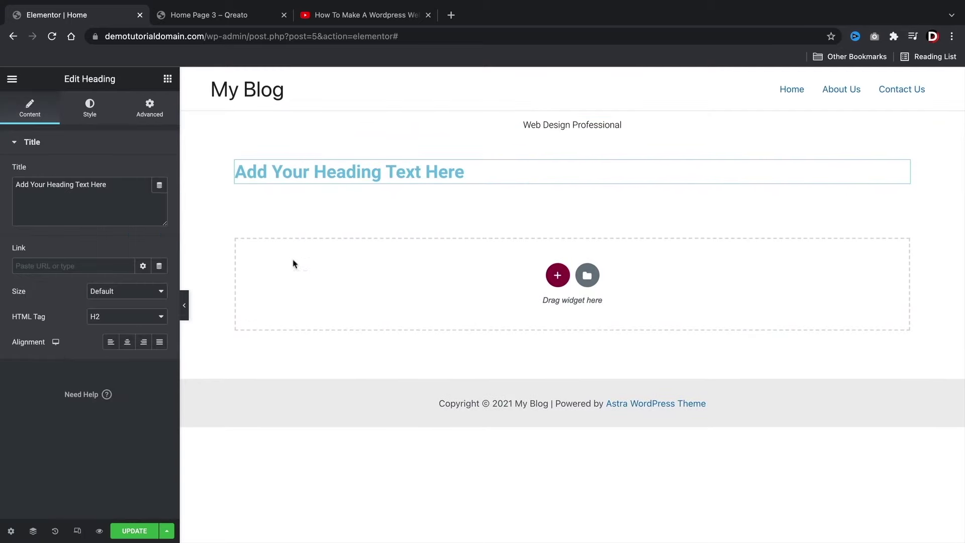
{"action": "left_click", "coordinate": [128, 343]}
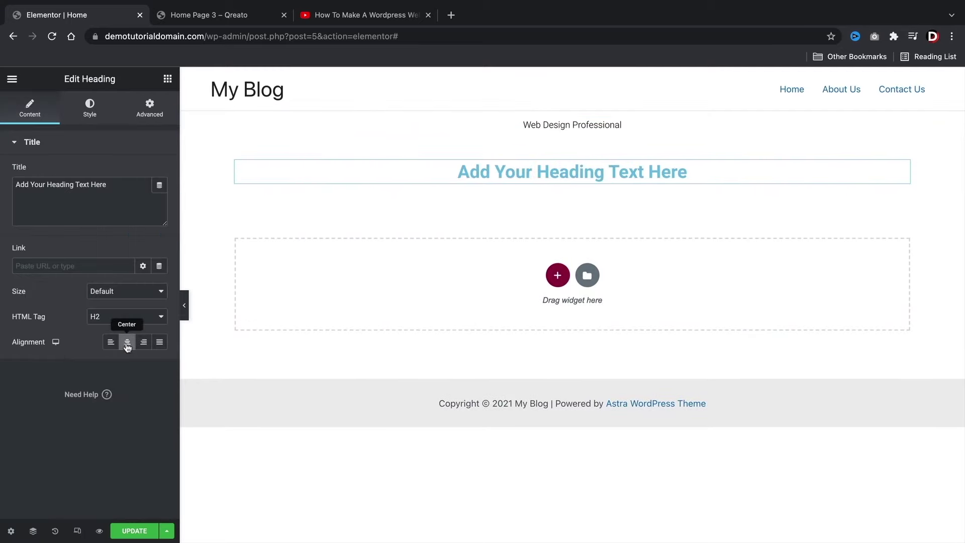
Retitle the new heading 'Hey Everyone Check out Portfolio'
{"action": "left_click", "coordinate": [230, 14]}
{"action": "left_click", "coordinate": [199, 306]}
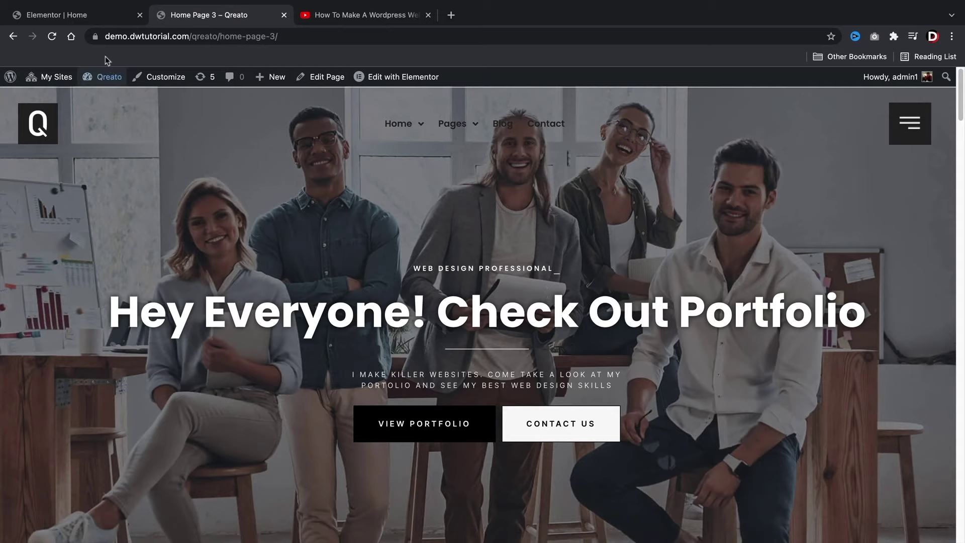
{"action": "key", "text": "ctrl+shift+Tab"}
{"action": "triple_click", "coordinate": [101, 192]}
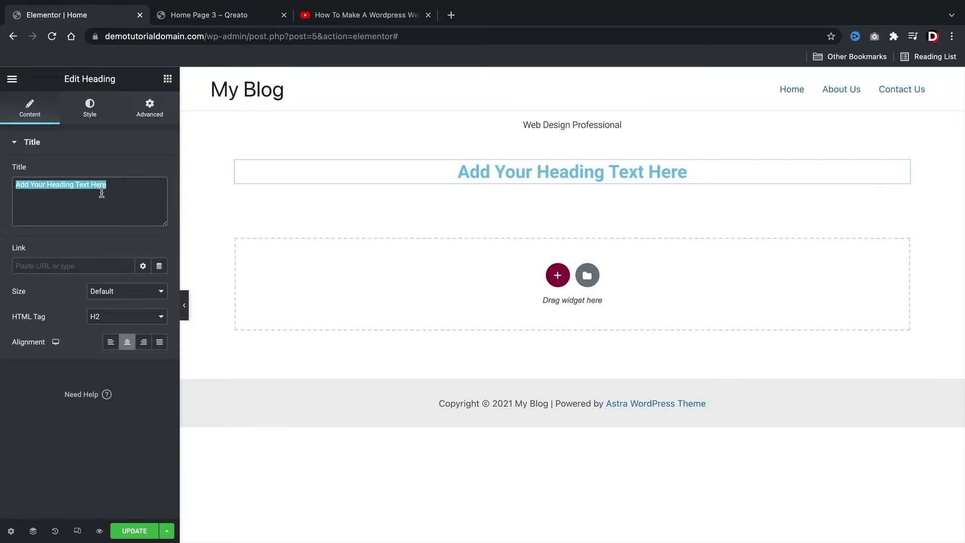
{"action": "type", "text": "Hey Everyone "}
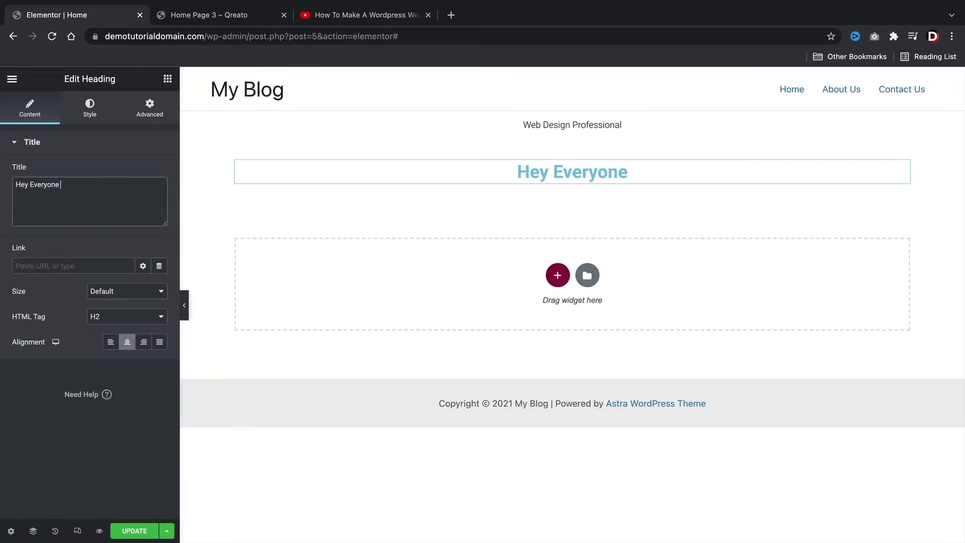
{"action": "type", "text": "Check out"}
{"action": "key", "text": "BackSpace"}
{"action": "key", "text": "BackSpace"}
{"action": "key", "text": "BackSpace"}
{"action": "type", "text": "out"}
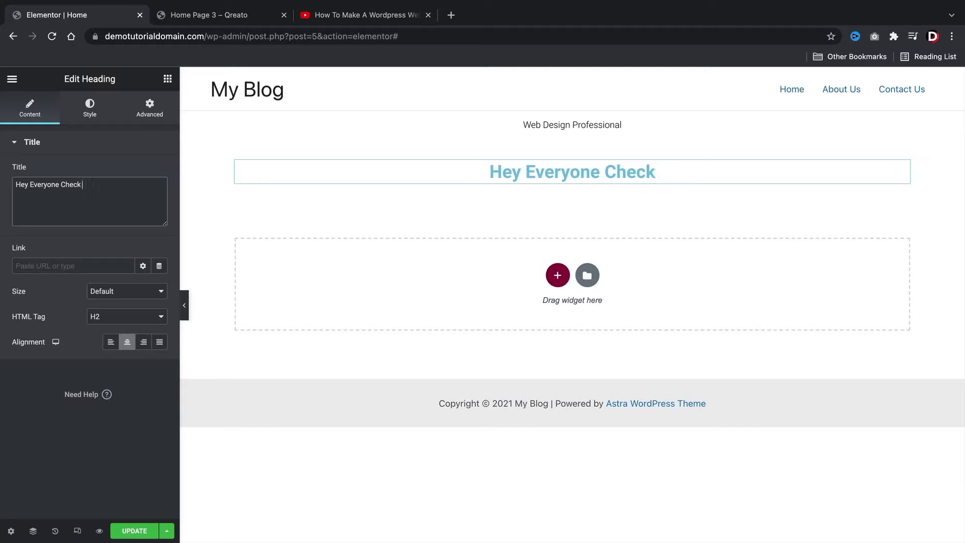
{"action": "type", "text": " Por"}
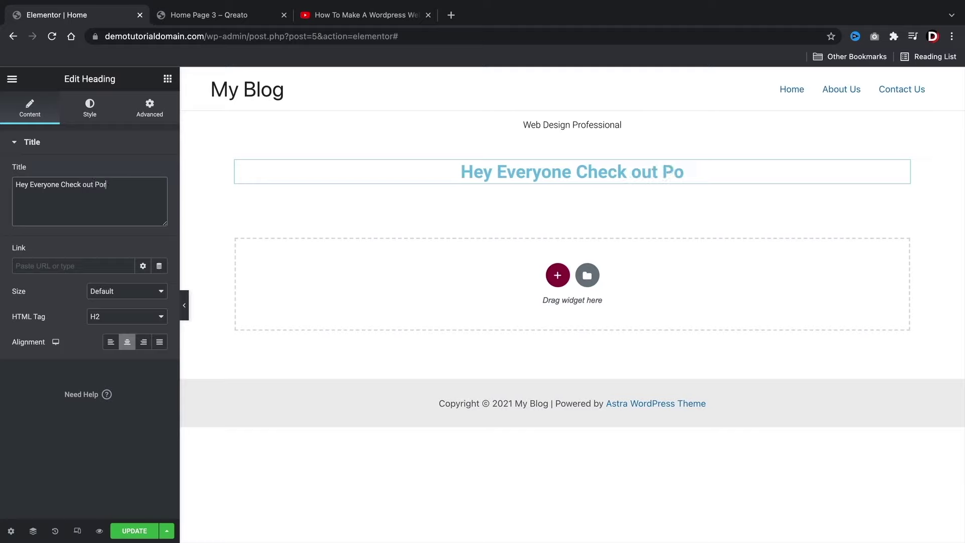
{"action": "key", "text": "BackSpace"}
{"action": "type", "text": "rtfolio"}
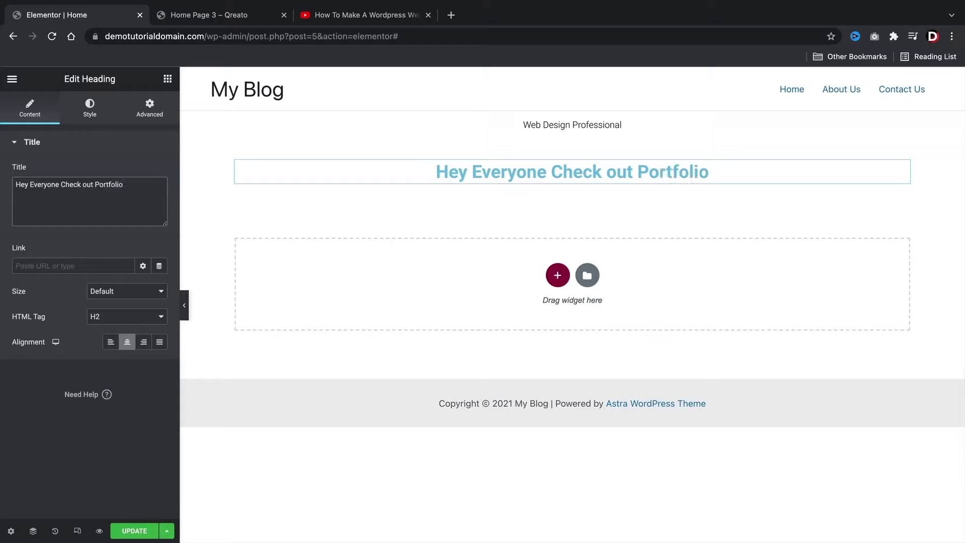
{"action": "left_click", "coordinate": [90, 116]}
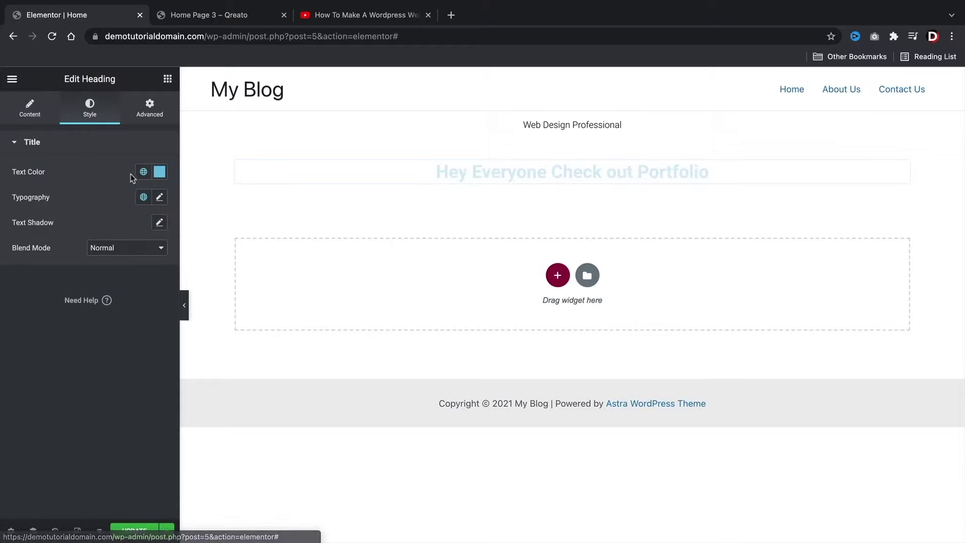
Set the heading's text colour to black
{"action": "left_click", "coordinate": [159, 172]}
{"action": "left_click_drag", "start_coordinate": [124, 286], "coordinate": [119, 415]}
{"action": "left_click", "coordinate": [119, 416]}
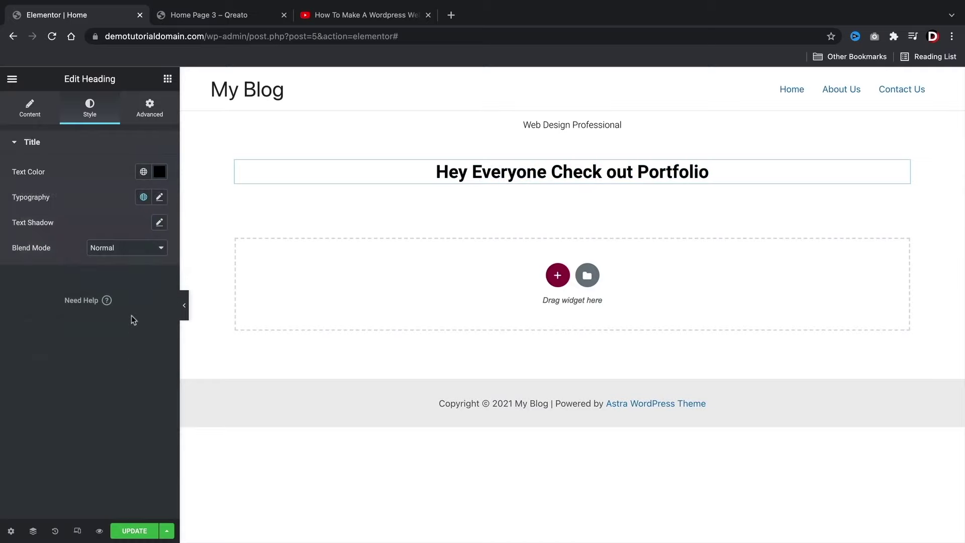
Set the heading typography to the Poppins family at Bold weight
{"action": "left_click", "coordinate": [159, 199]}
{"action": "left_click", "coordinate": [127, 255]}
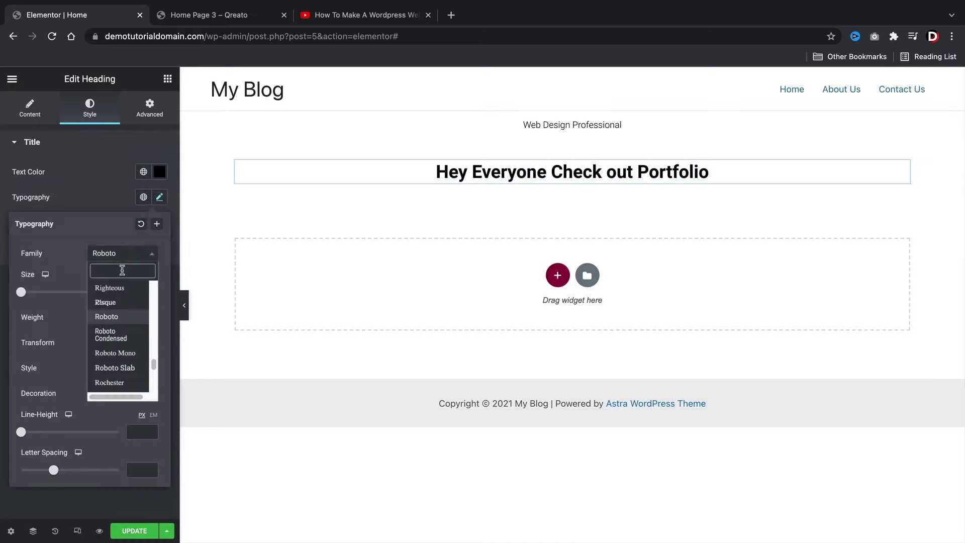
{"action": "type", "text": "popp"}
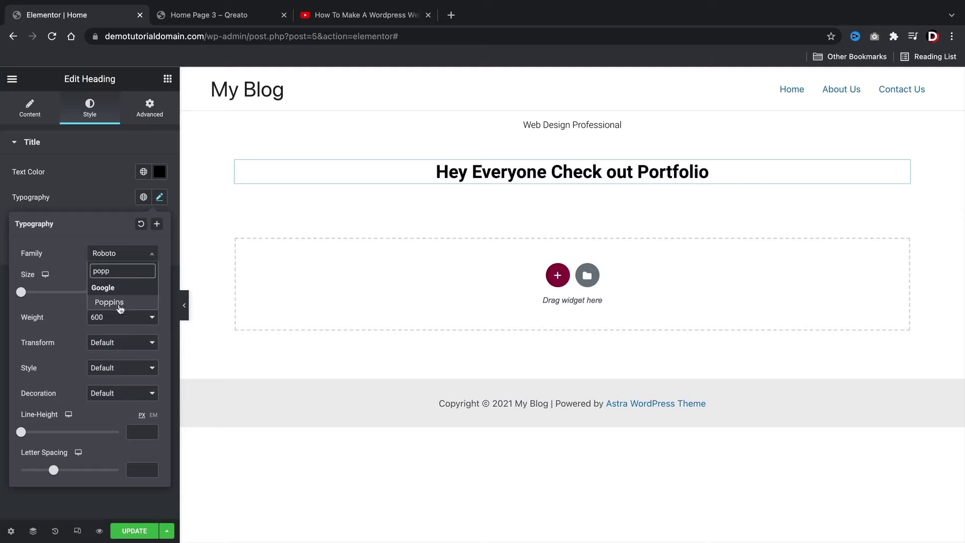
{"action": "left_click", "coordinate": [119, 302]}
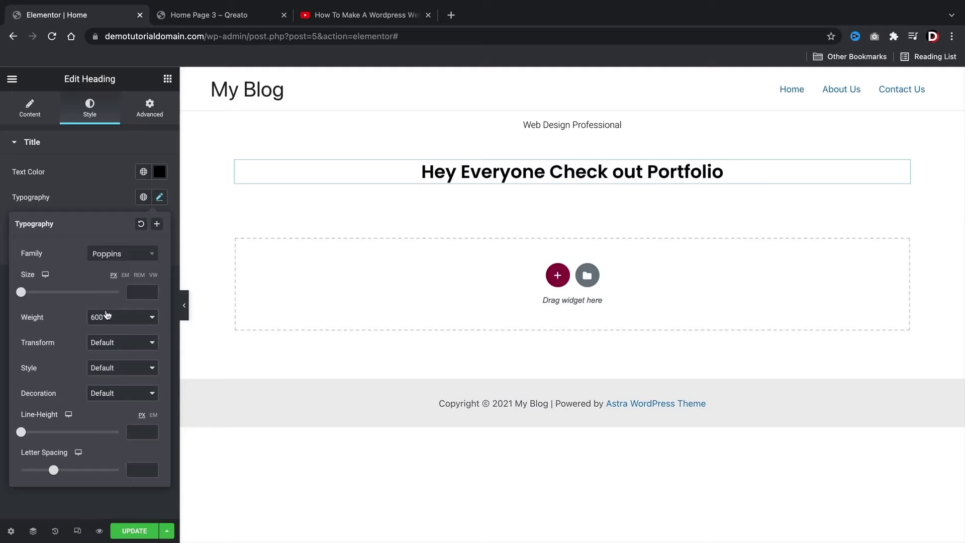
{"action": "left_click", "coordinate": [109, 318]}
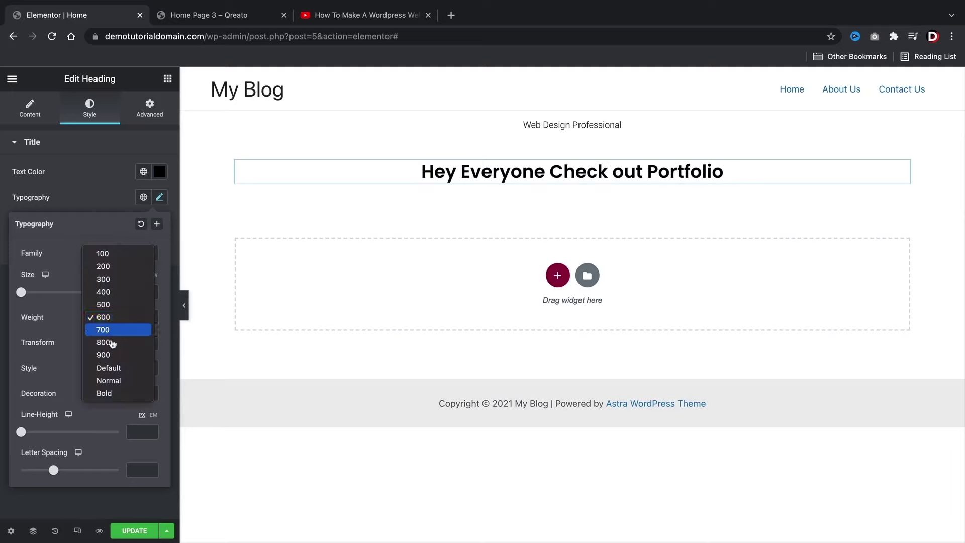
{"action": "left_click", "coordinate": [121, 393]}
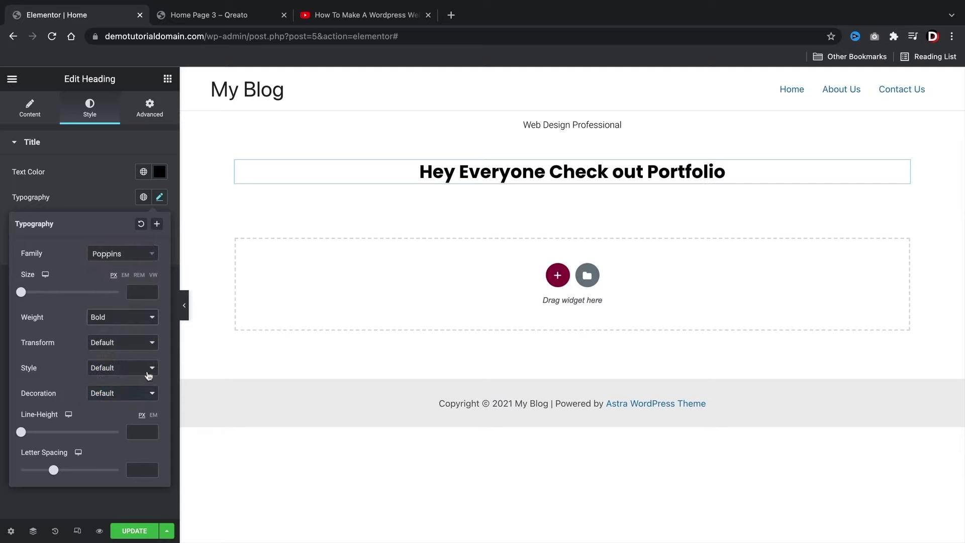
{"action": "left_click", "coordinate": [119, 498]}
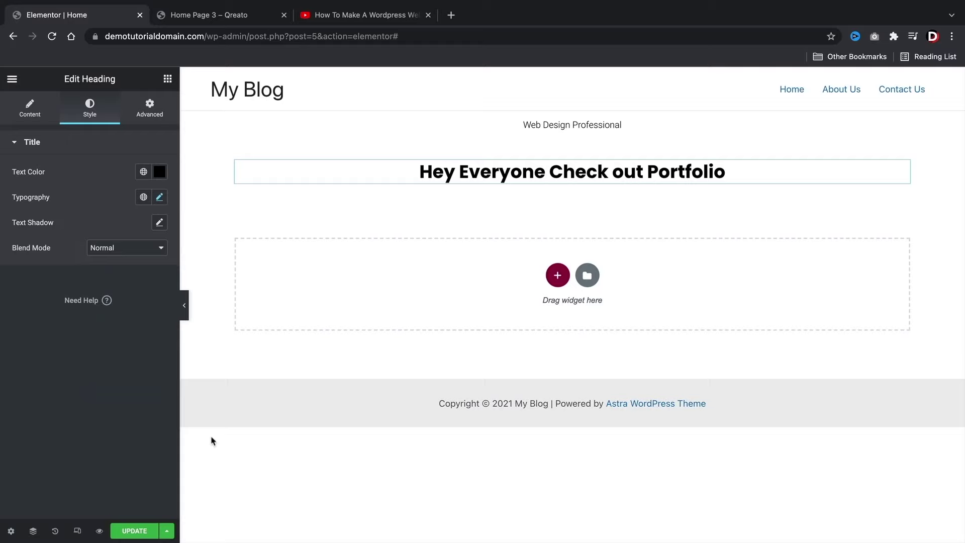
Inspect the Qreato page's 'We're Qreato Inc.' heading for reference
{"action": "left_click", "coordinate": [240, 16]}
{"action": "scroll", "coordinate": [541, 355], "scroll_direction": "down", "scroll_amount": 10}
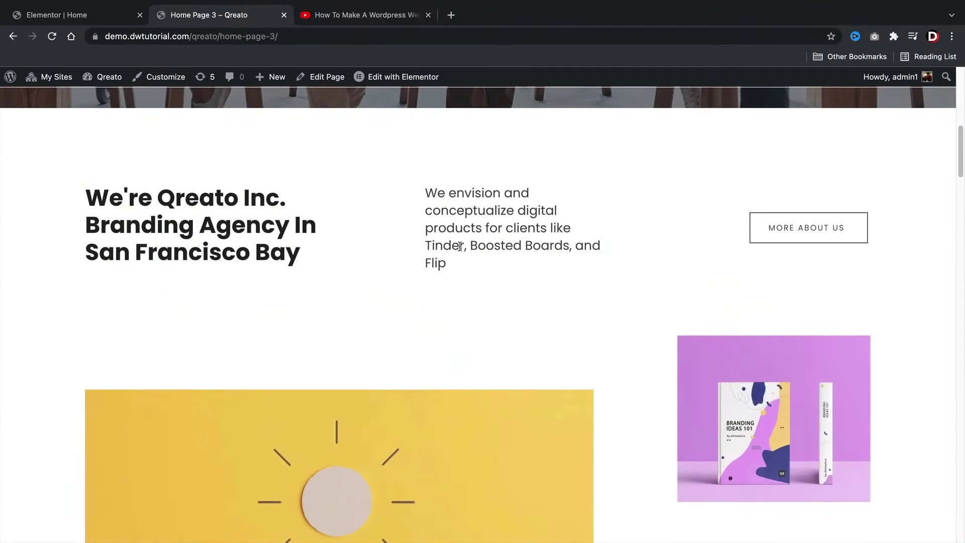
{"action": "left_click_drag", "start_coordinate": [308, 260], "coordinate": [69, 211]}
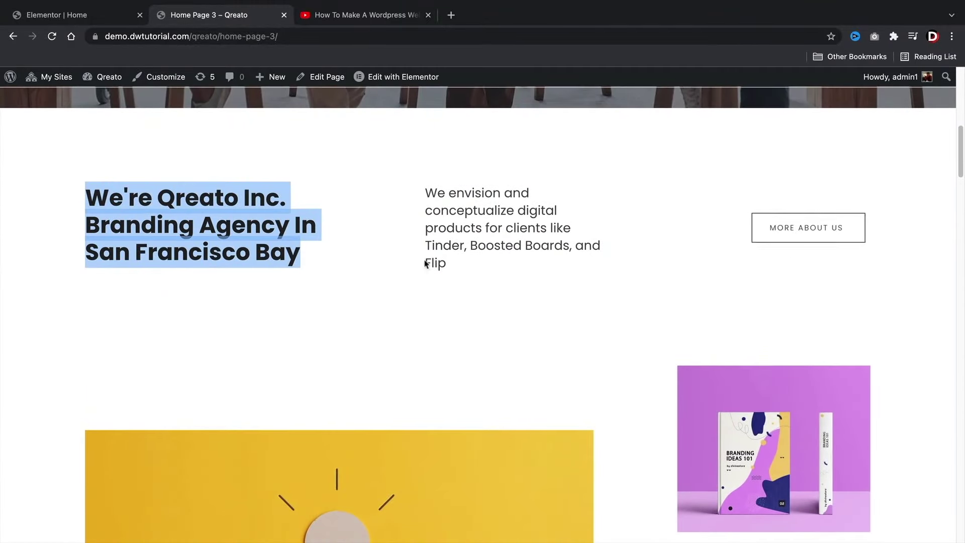
{"action": "left_click_drag", "start_coordinate": [300, 259], "coordinate": [71, 204]}
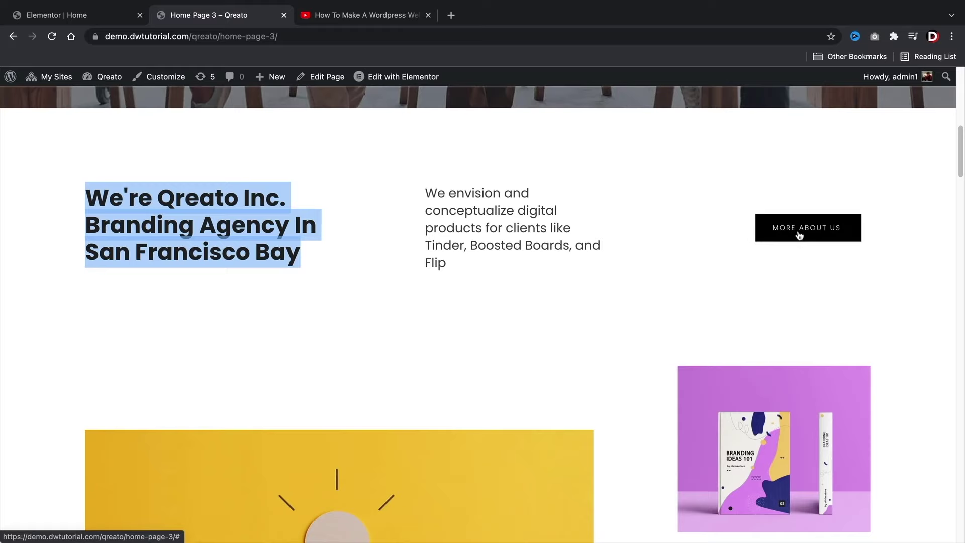
{"action": "left_click", "coordinate": [550, 218]}
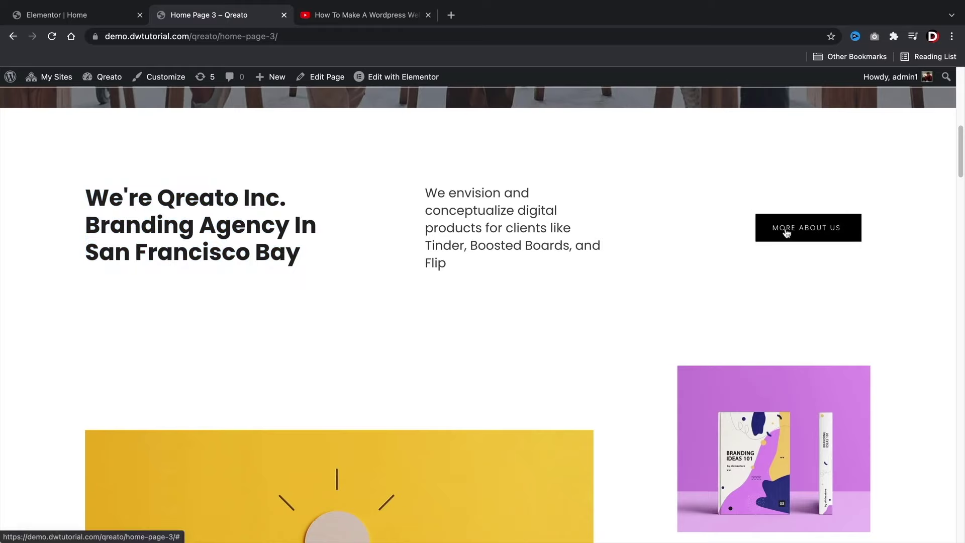
Switch between the editor and the Qreato page, ending back in the editor
{"action": "left_click", "coordinate": [101, 16]}
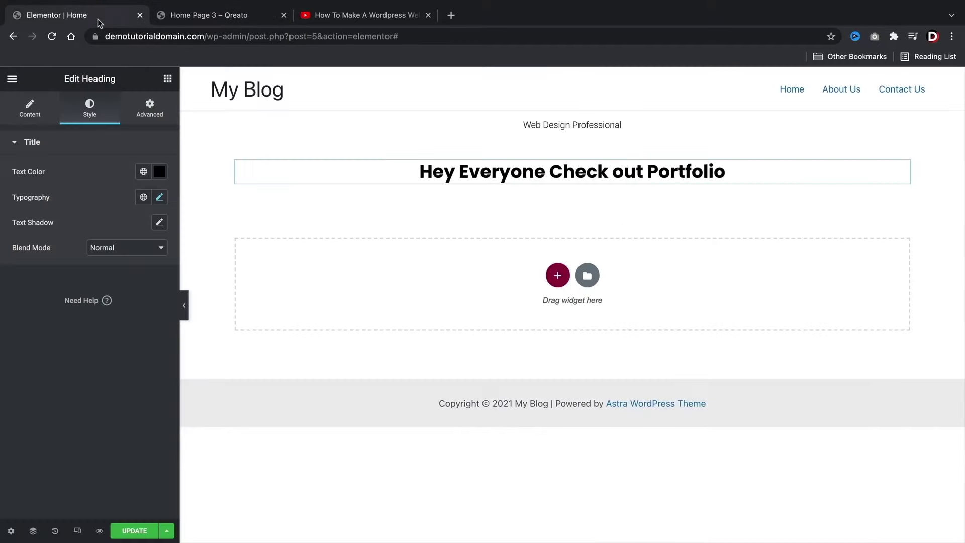
{"action": "left_click", "coordinate": [230, 16]}
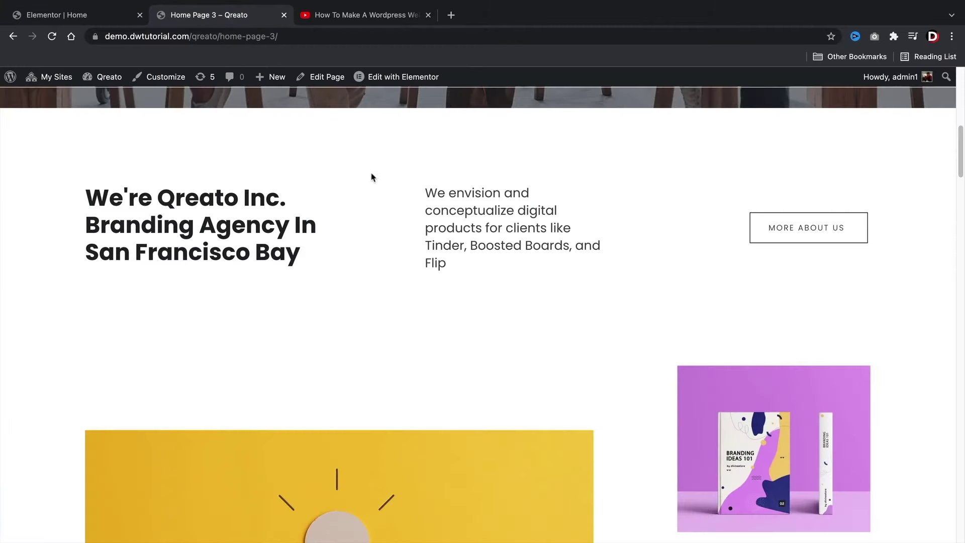
{"action": "scroll", "coordinate": [372, 176], "scroll_direction": "up", "scroll_amount": 8}
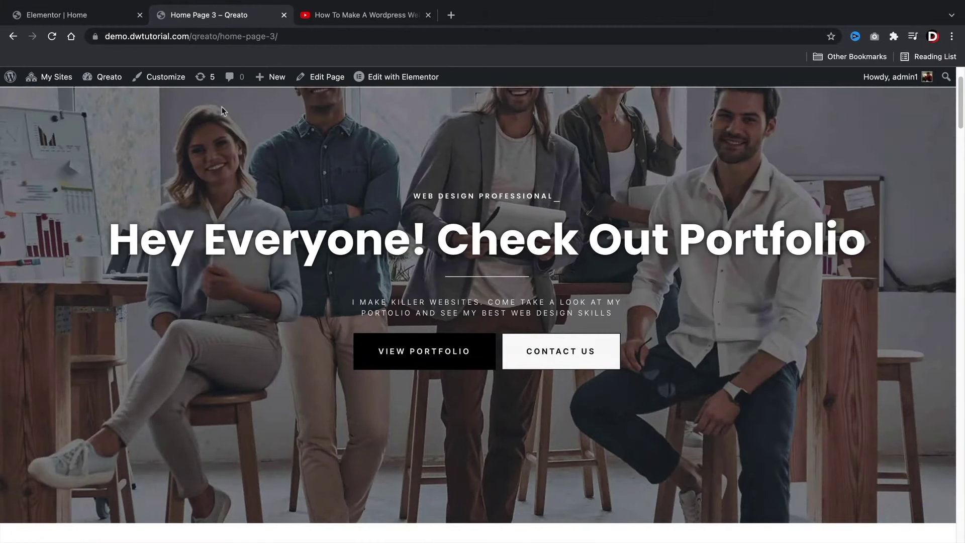
{"action": "left_click", "coordinate": [111, 22]}
Add a Divider widget under the heading, shorten it to a short line and centre it
{"action": "left_click", "coordinate": [168, 79]}
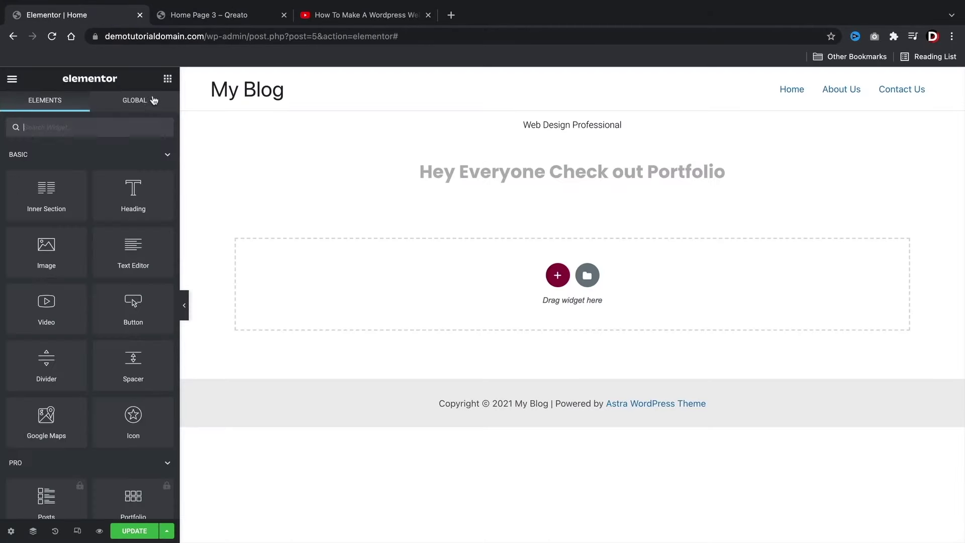
{"action": "left_click_drag", "start_coordinate": [50, 363], "coordinate": [560, 183]}
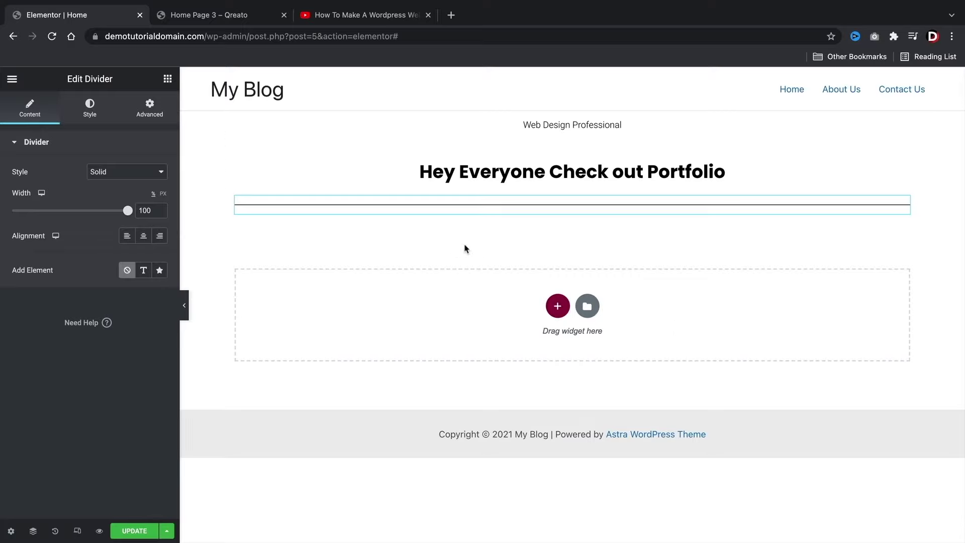
{"action": "left_click_drag", "start_coordinate": [128, 211], "coordinate": [25, 212]}
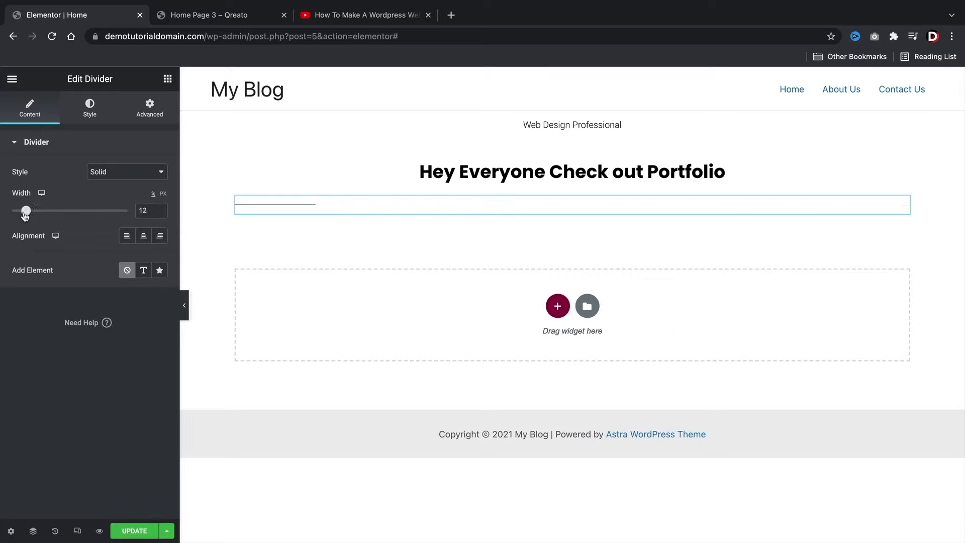
{"action": "left_click", "coordinate": [144, 236]}
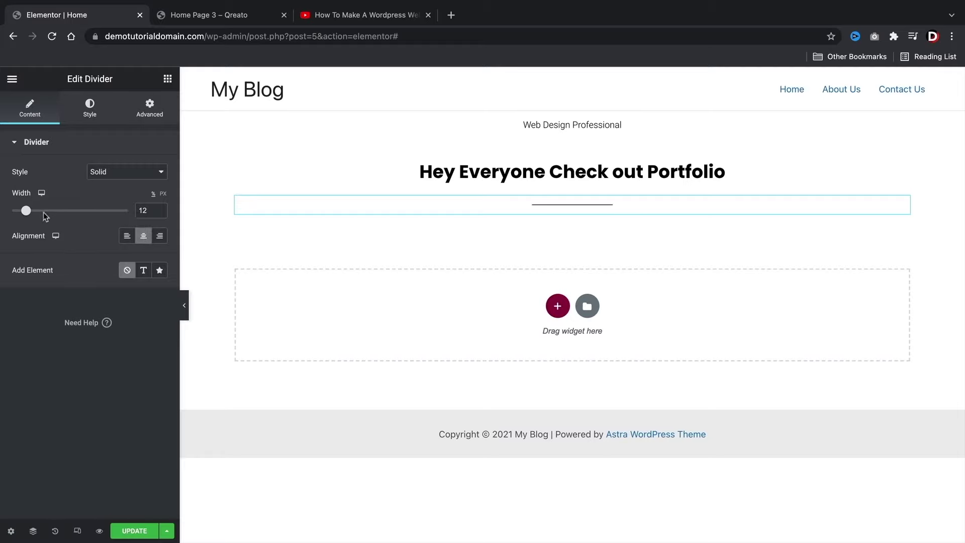
{"action": "left_click_drag", "start_coordinate": [28, 211], "coordinate": [20, 212]}
Set the divider's weight to 1.1 and its gap to 2
{"action": "left_click", "coordinate": [93, 107]}
{"action": "left_click_drag", "start_coordinate": [12, 210], "coordinate": [38, 210]}
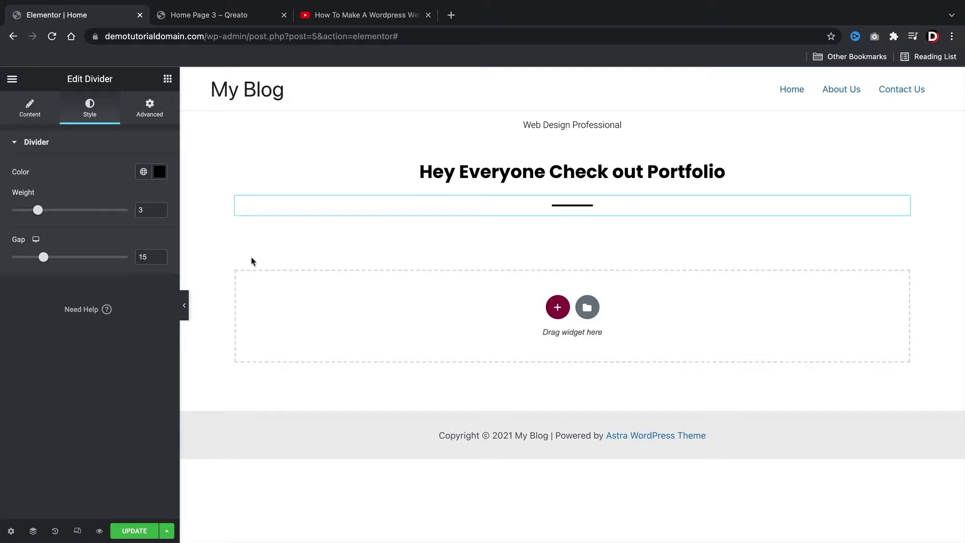
{"action": "left_click_drag", "start_coordinate": [37, 210], "coordinate": [13, 211]}
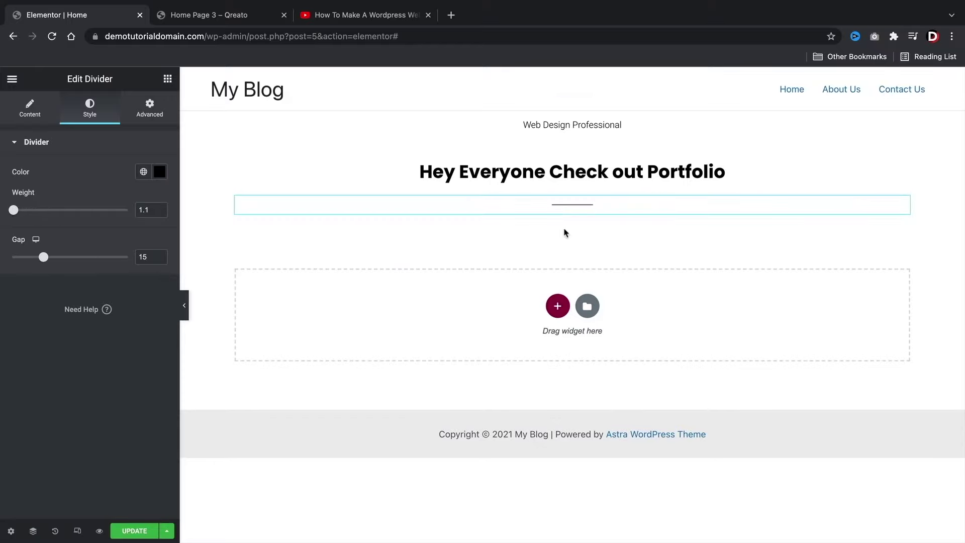
{"action": "left_click_drag", "start_coordinate": [43, 258], "coordinate": [5, 266]}
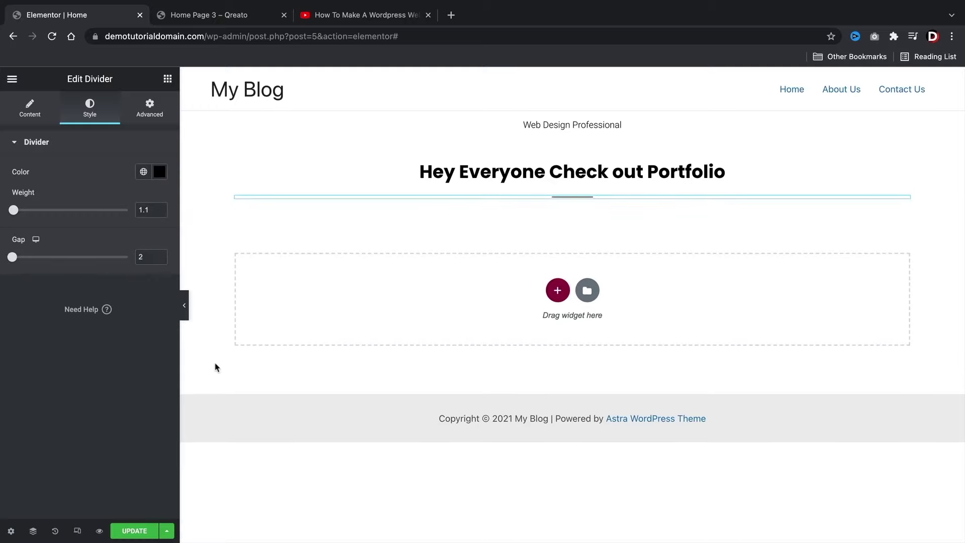
{"action": "left_click", "coordinate": [568, 173]}
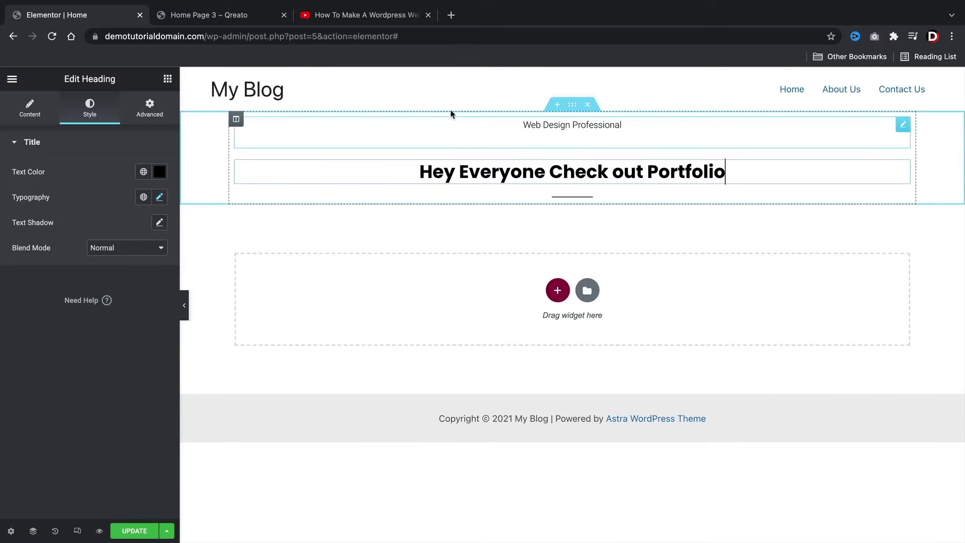
Duplicate the Web Design Professional text widget and move the copy below the divider
{"action": "left_click", "coordinate": [240, 16]}
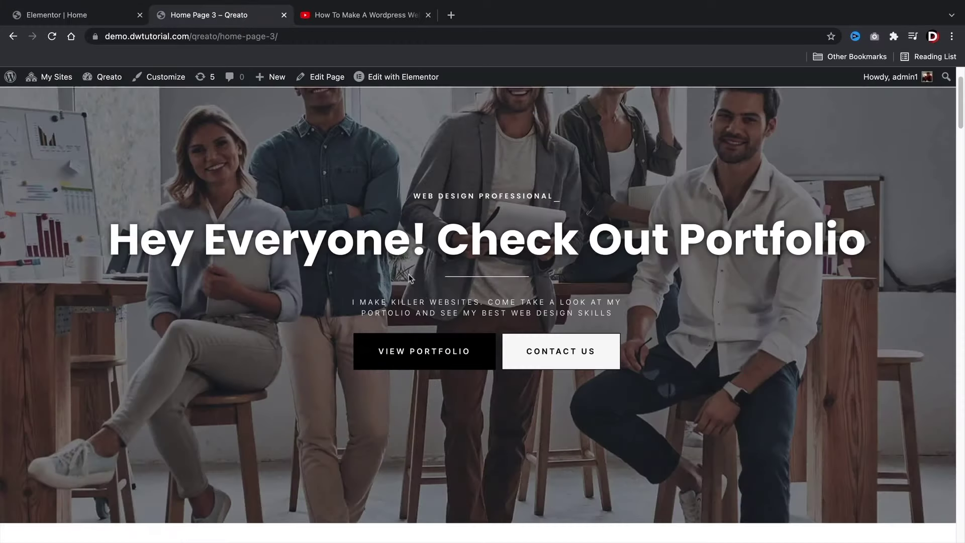
{"action": "left_click", "coordinate": [75, 20]}
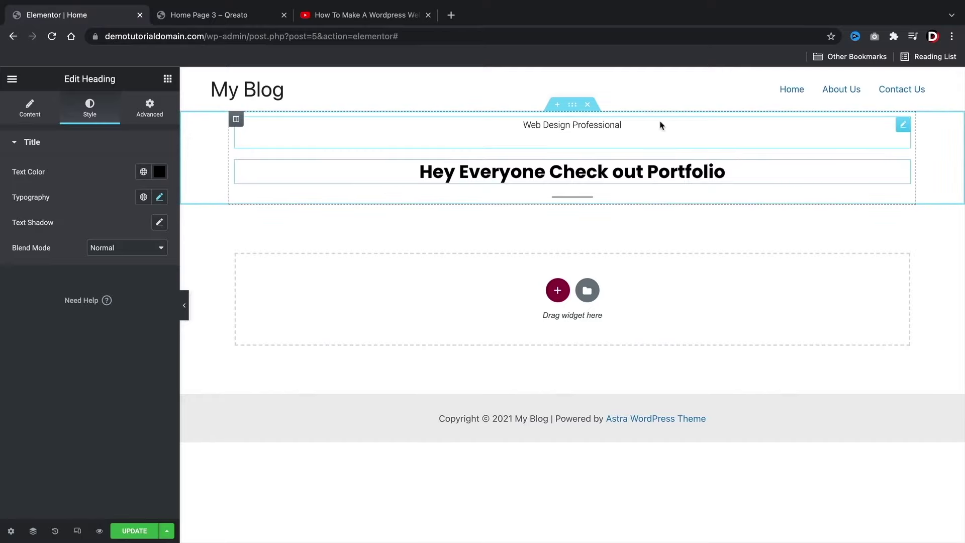
{"action": "right_click", "coordinate": [903, 129]}
{"action": "left_click", "coordinate": [898, 155]}
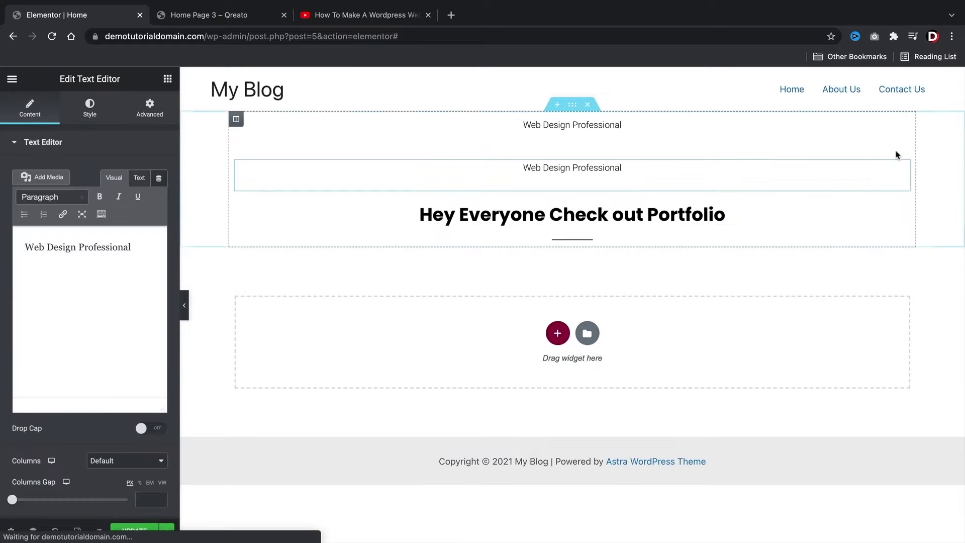
{"action": "left_click_drag", "start_coordinate": [900, 168], "coordinate": [613, 216]}
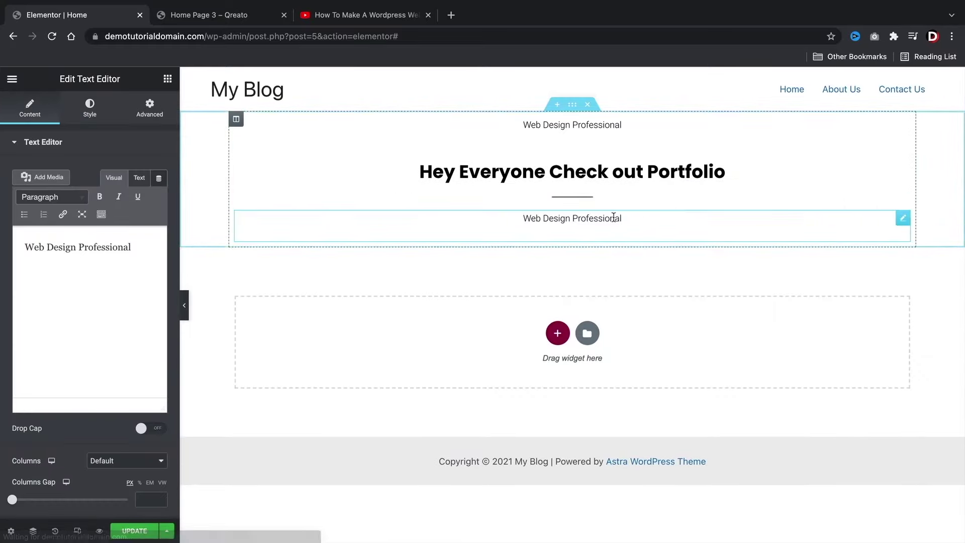
Extend the copied text to read 'Web Design Professional dumy text this is dummy text'
{"action": "triple_click", "coordinate": [129, 249]}
{"action": "right_click", "coordinate": [128, 249]}
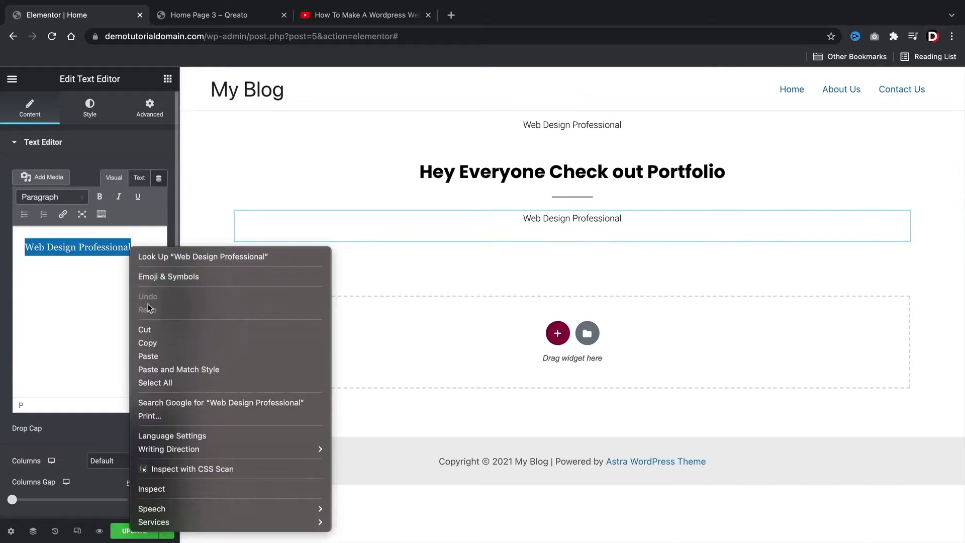
{"action": "left_click", "coordinate": [155, 342]}
{"action": "left_click", "coordinate": [131, 249]}
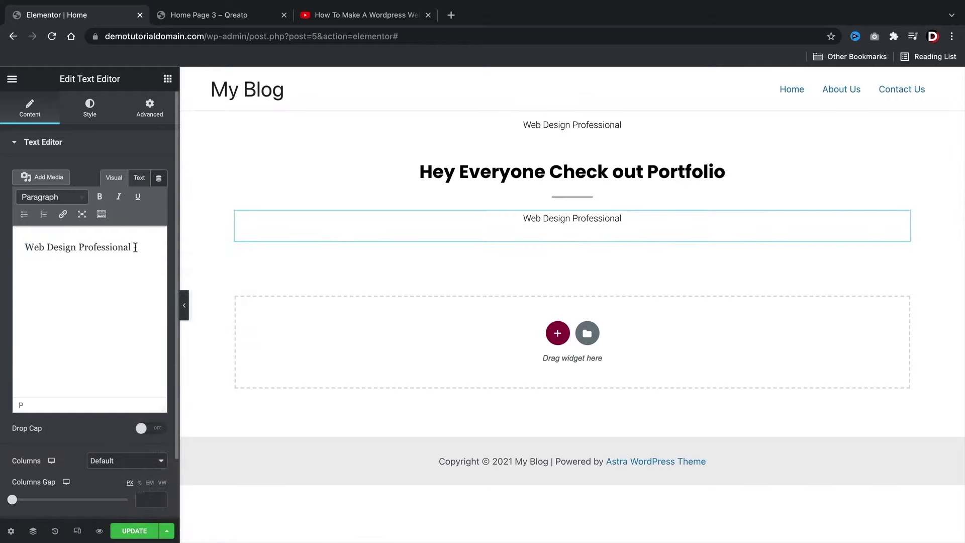
{"action": "type", "text": "dumy text th"}
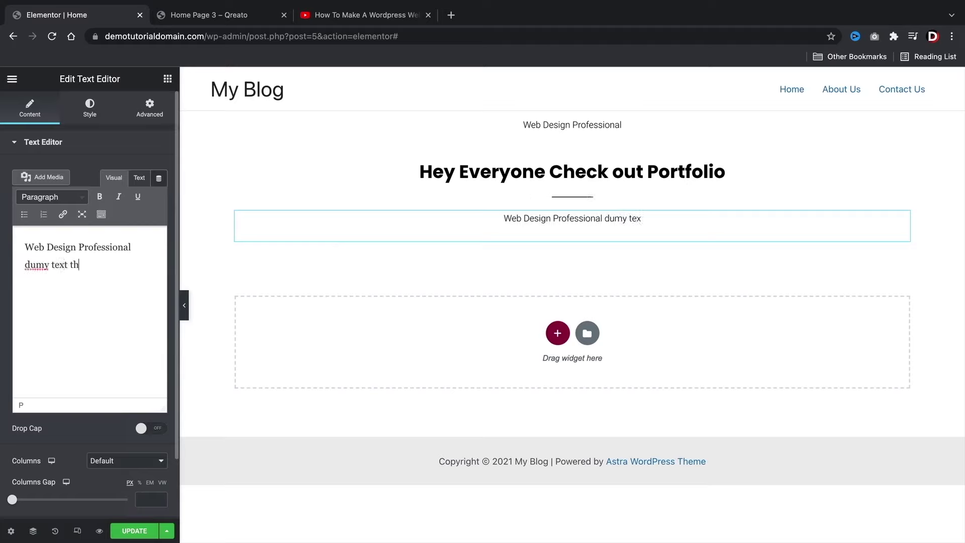
{"action": "type", "text": "is is dummt"}
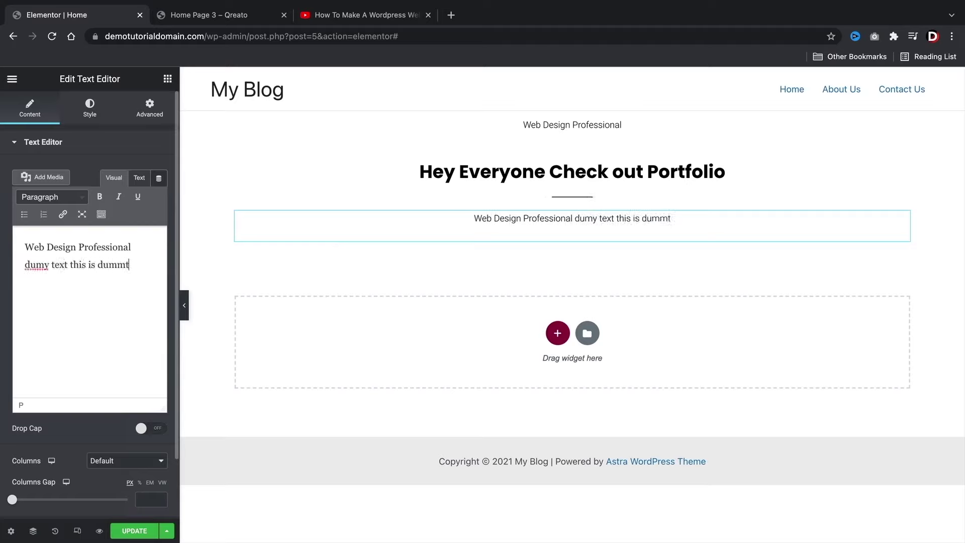
{"action": "key", "text": "BackSpace"}
{"action": "type", "text": "y text"}
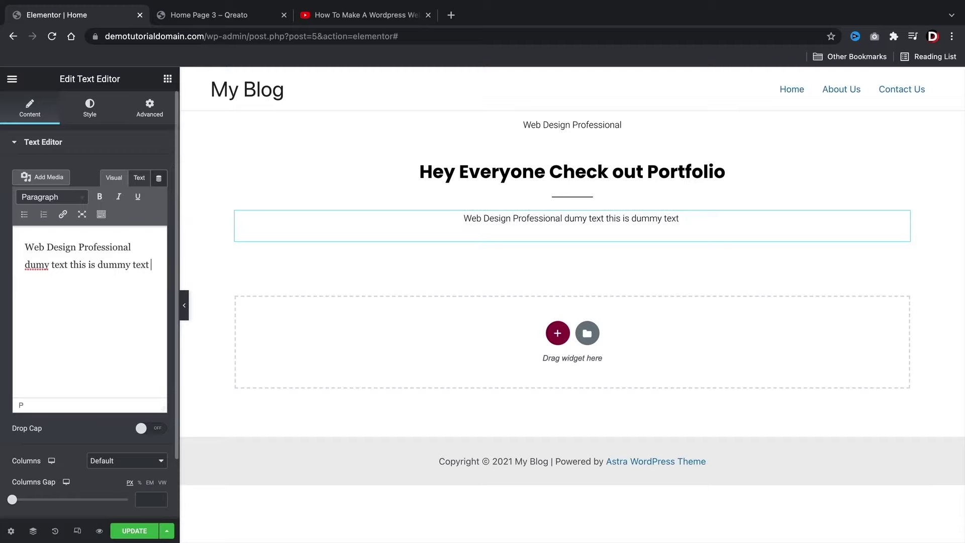
Copy the whole paragraph text to the clipboard
{"action": "left_click_drag", "start_coordinate": [156, 277], "coordinate": [25, 247]}
{"action": "right_click", "coordinate": [44, 255]}
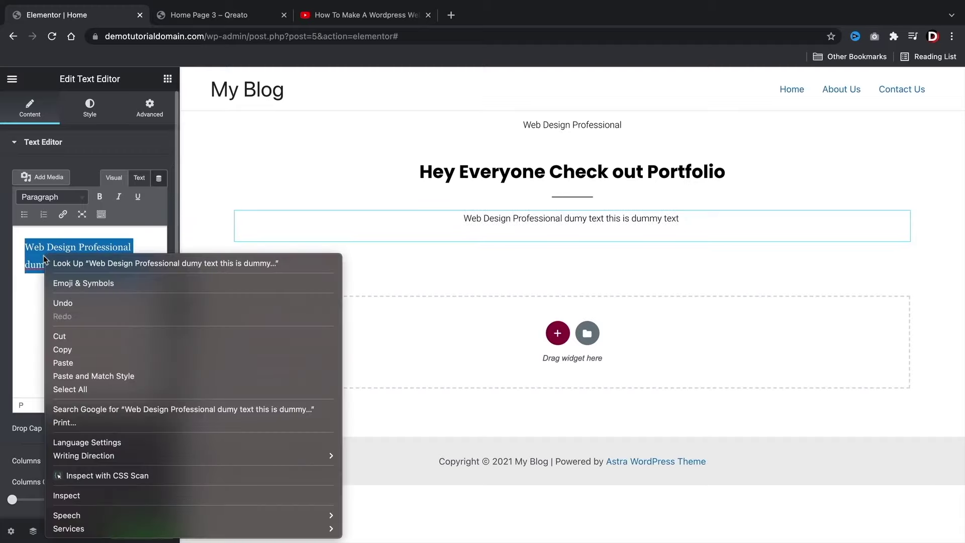
{"action": "left_click", "coordinate": [63, 350]}
{"action": "left_click", "coordinate": [153, 265]}
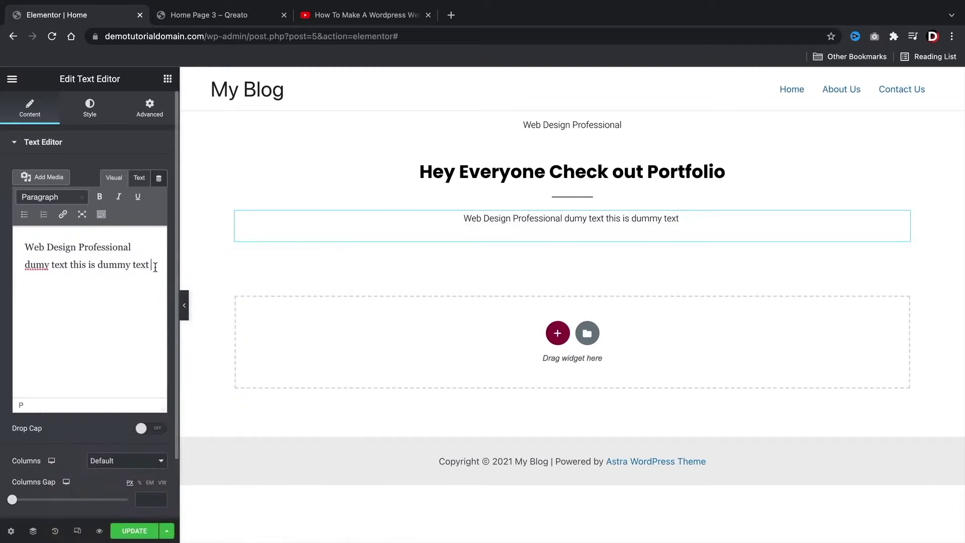
{"action": "right_click", "coordinate": [156, 267]}
{"action": "left_click", "coordinate": [107, 273]}
{"action": "left_click_drag", "start_coordinate": [152, 268], "coordinate": [15, 242]}
{"action": "right_click", "coordinate": [55, 254]}
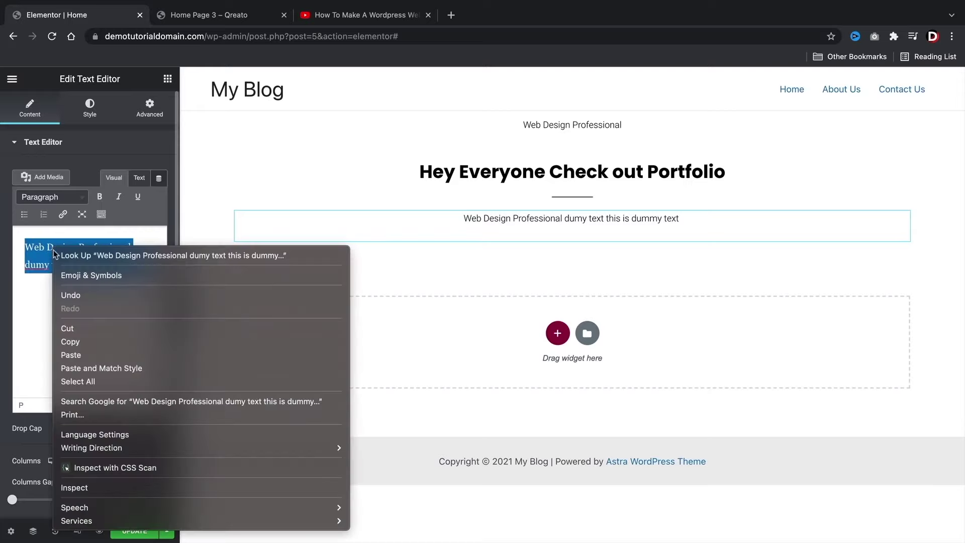
{"action": "left_click", "coordinate": [71, 342]}
{"action": "left_click", "coordinate": [153, 265]}
{"action": "right_click", "coordinate": [157, 262]}
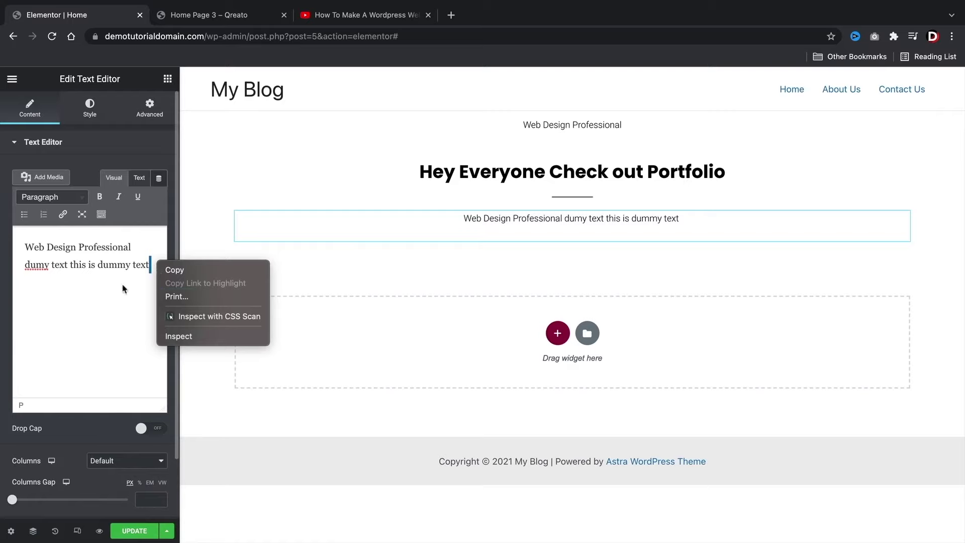
{"action": "left_click", "coordinate": [140, 274]}
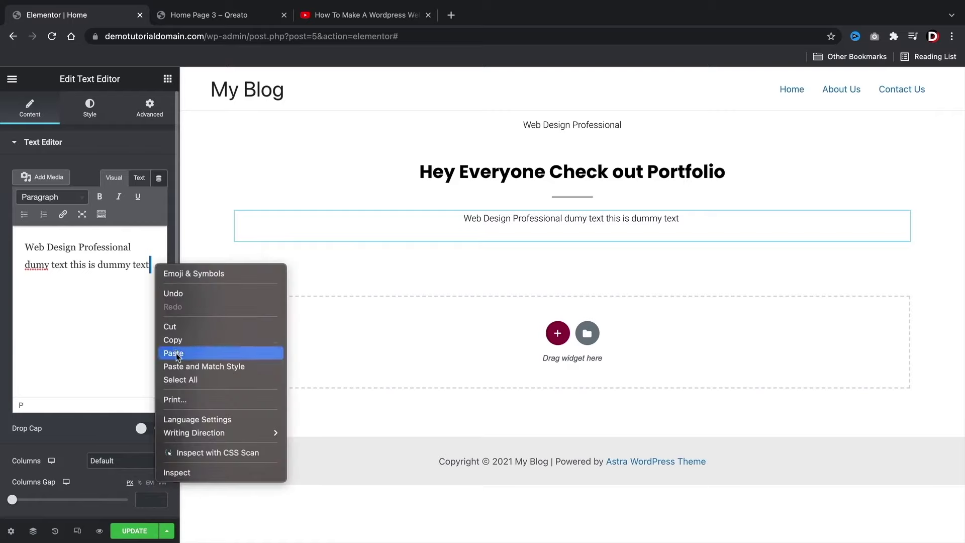
Paste the paragraph repeatedly until five copies fill the text block
{"action": "left_click", "coordinate": [173, 353]}
{"action": "right_click", "coordinate": [157, 297]}
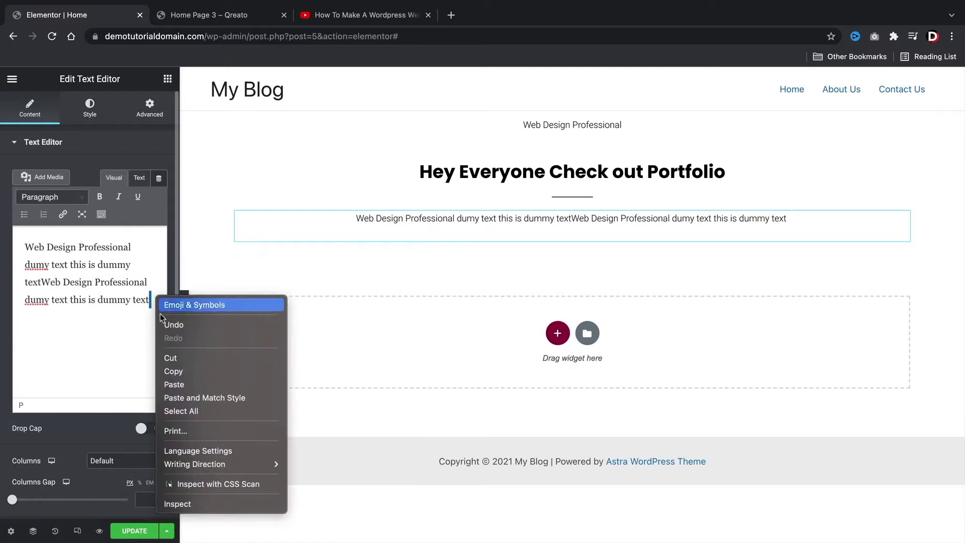
{"action": "left_click", "coordinate": [182, 385]}
{"action": "right_click", "coordinate": [146, 356]}
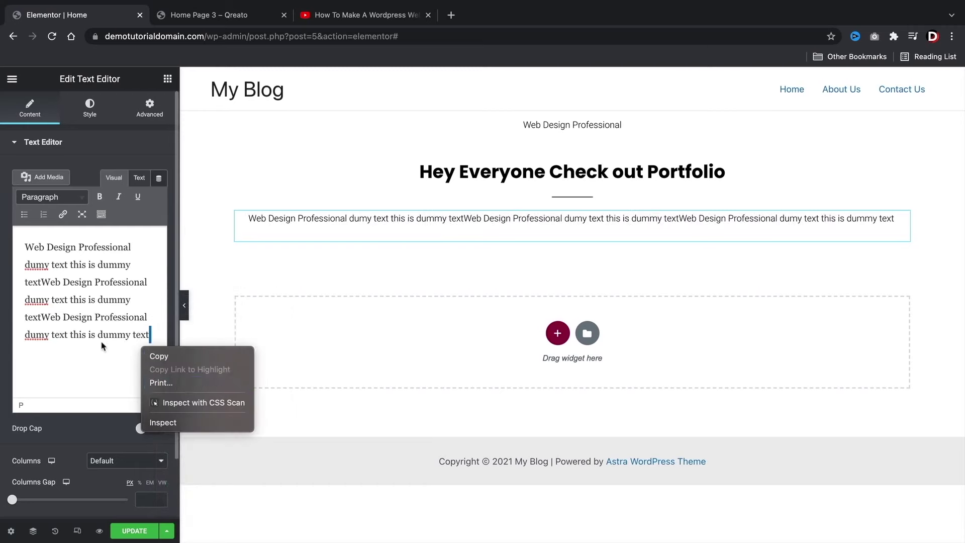
{"action": "left_click", "coordinate": [131, 344]}
{"action": "right_click", "coordinate": [153, 333]}
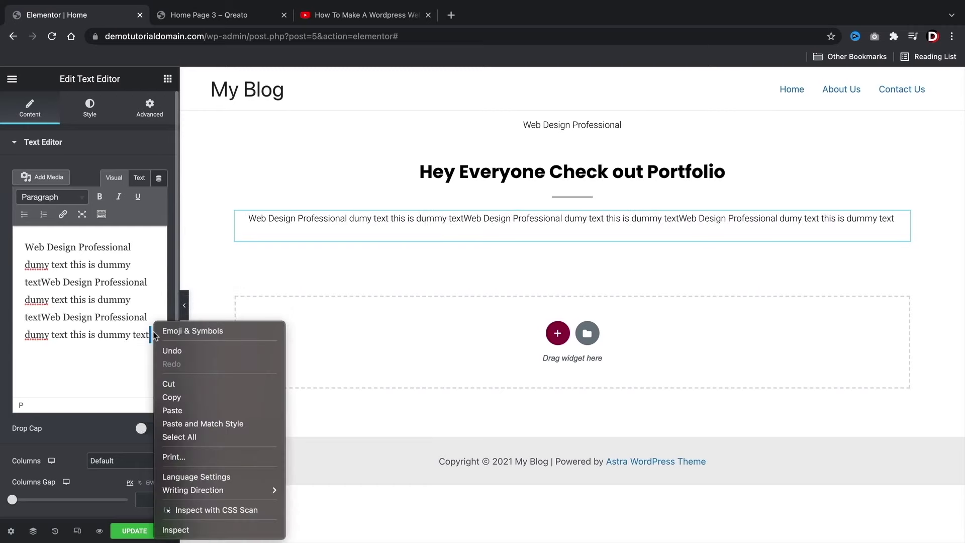
{"action": "left_click", "coordinate": [173, 411]}
{"action": "right_click", "coordinate": [105, 387]}
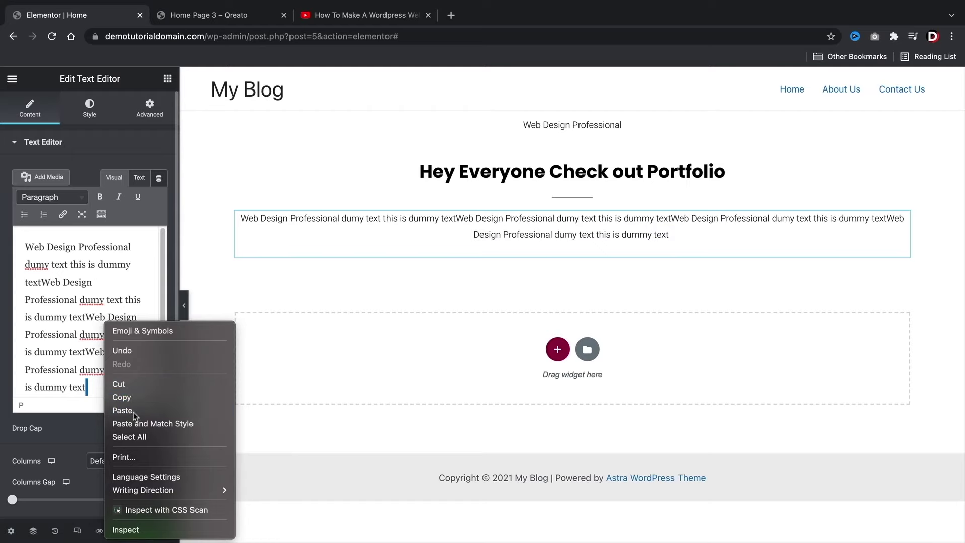
{"action": "left_click", "coordinate": [134, 411]}
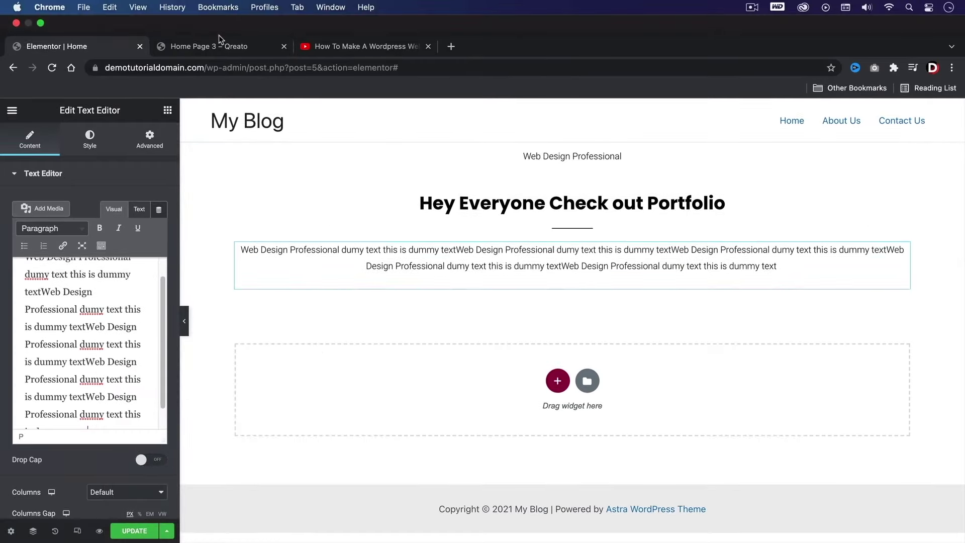
Compare the filler block with the Qreato demo's subtitle paragraph and check its style settings
{"action": "left_click", "coordinate": [200, 16]}
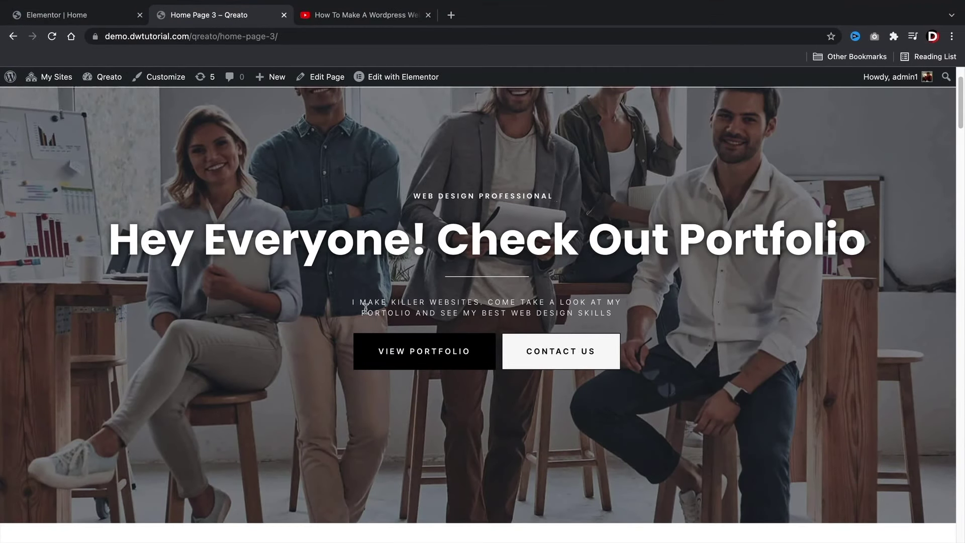
{"action": "left_click_drag", "start_coordinate": [354, 300], "coordinate": [615, 313]}
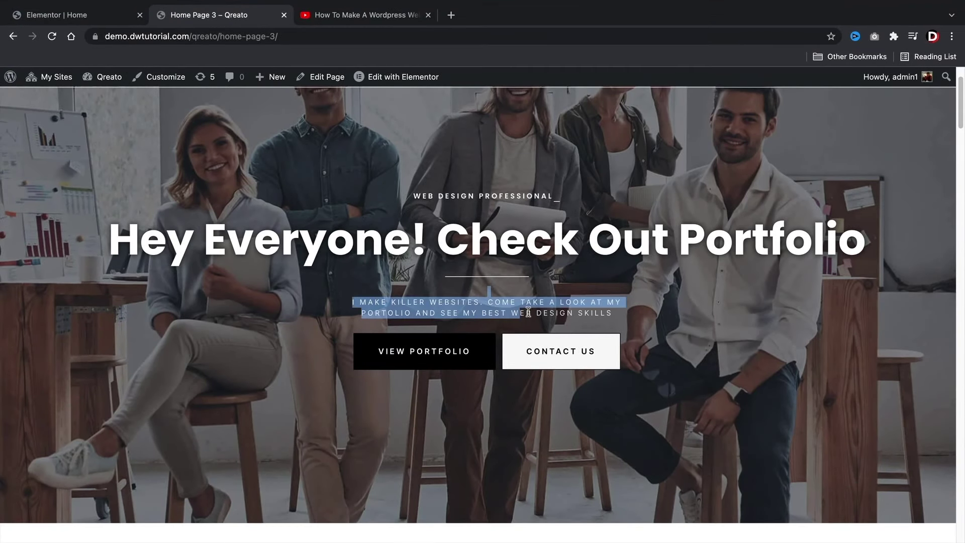
{"action": "left_click", "coordinate": [76, 15]}
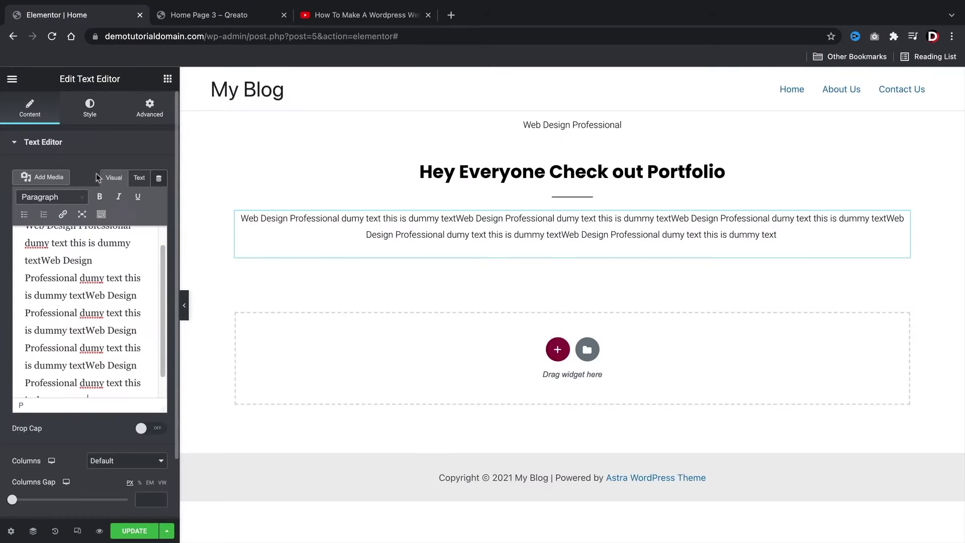
{"action": "scroll", "coordinate": [91, 420], "scroll_direction": "down", "scroll_amount": 3}
{"action": "scroll", "coordinate": [91, 419], "scroll_direction": "up", "scroll_amount": 3}
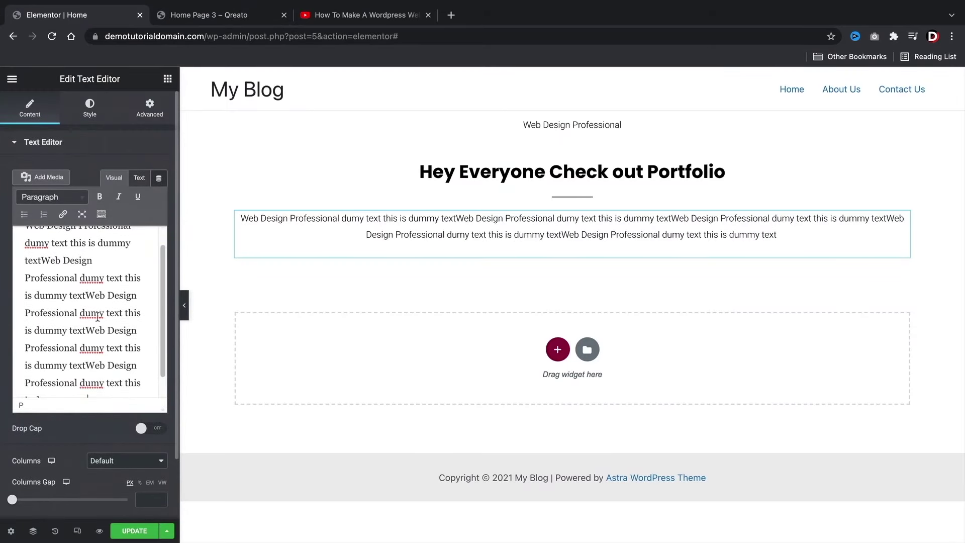
{"action": "left_click", "coordinate": [91, 107]}
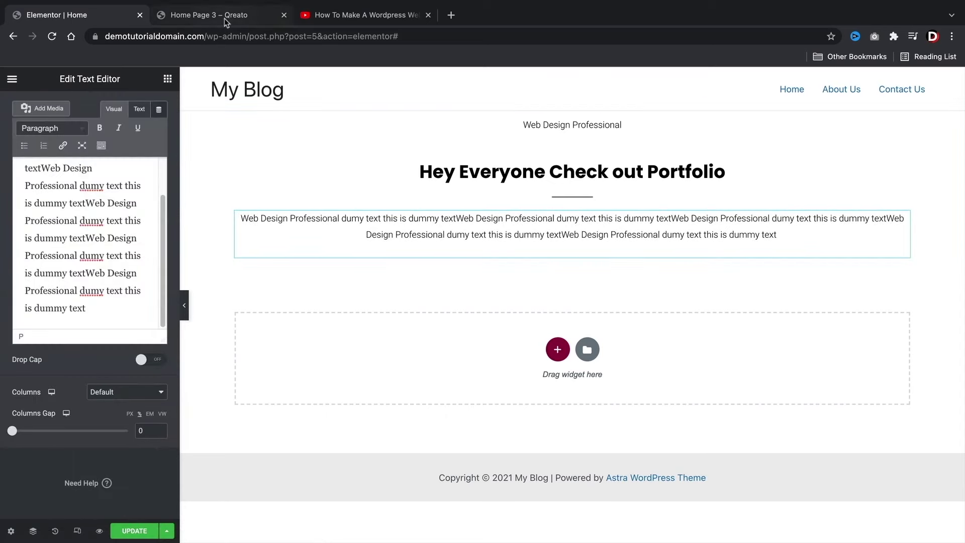
{"action": "left_click", "coordinate": [224, 16]}
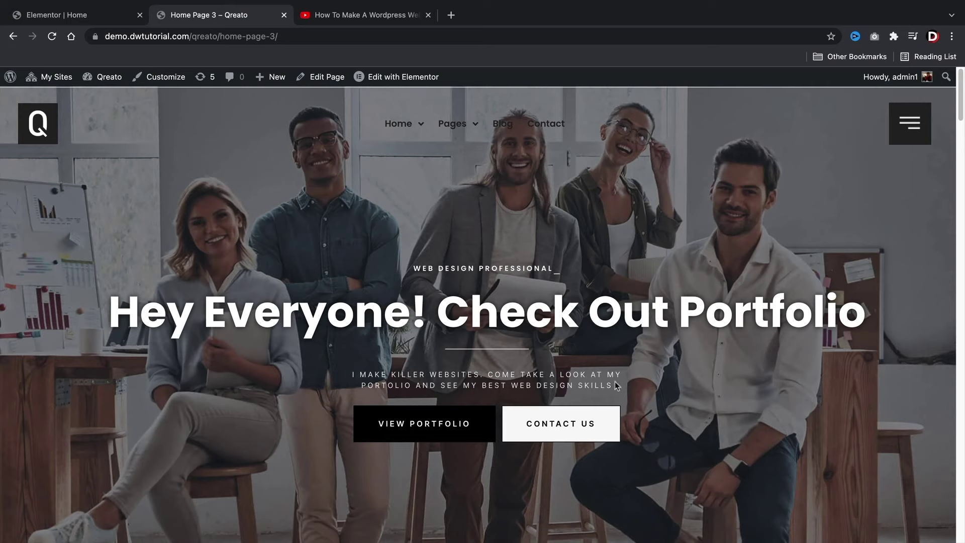
{"action": "left_click_drag", "start_coordinate": [617, 386], "coordinate": [347, 378]}
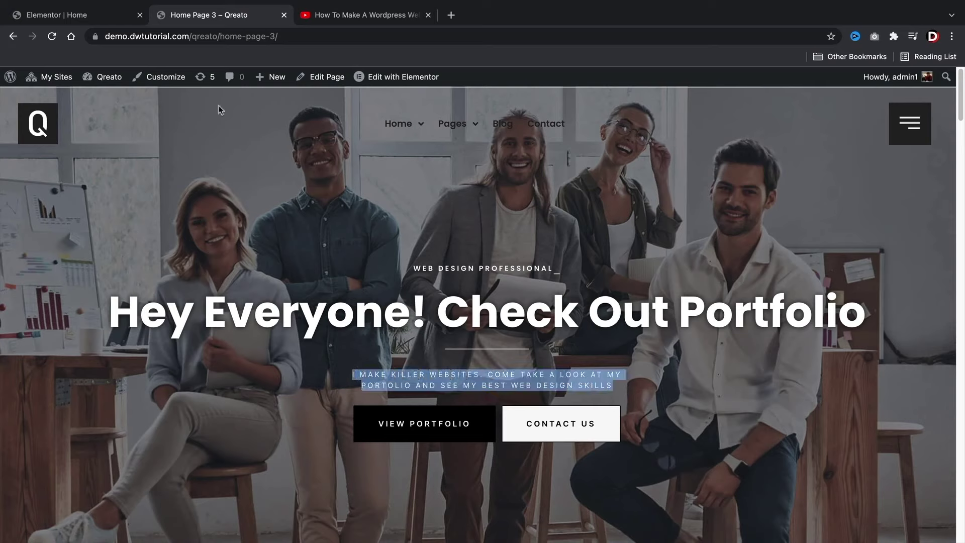
{"action": "left_click", "coordinate": [115, 16]}
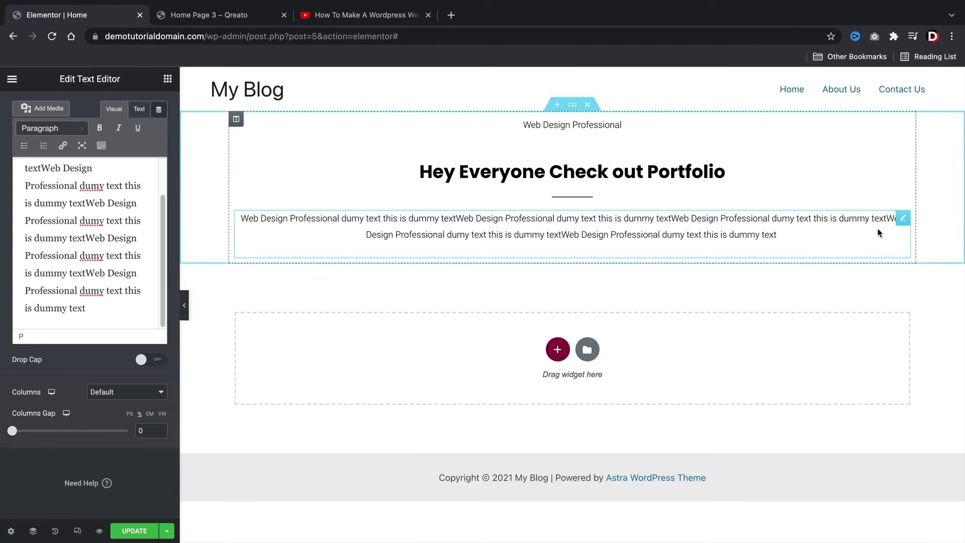
{"action": "scroll", "coordinate": [100, 251], "scroll_direction": "up", "scroll_amount": 5}
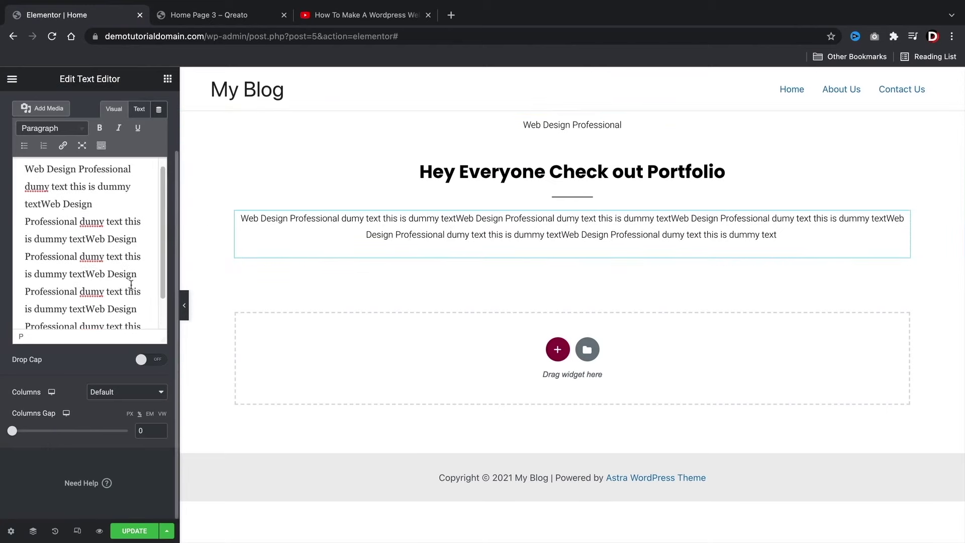
Give the text block a Custom width of 500 px under Advanced > Positioning
{"action": "left_click", "coordinate": [150, 112]}
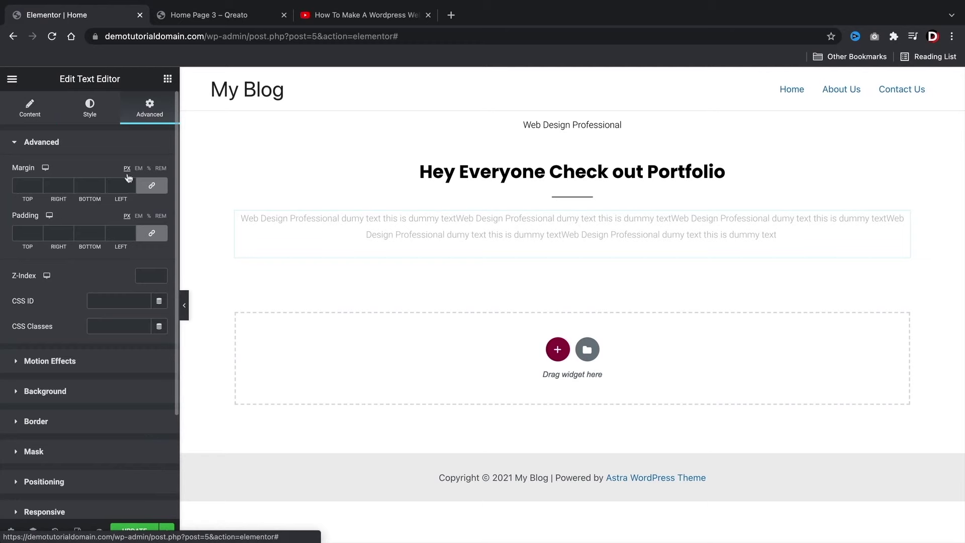
{"action": "scroll", "coordinate": [102, 317], "scroll_direction": "down", "scroll_amount": 3}
{"action": "left_click", "coordinate": [64, 387]}
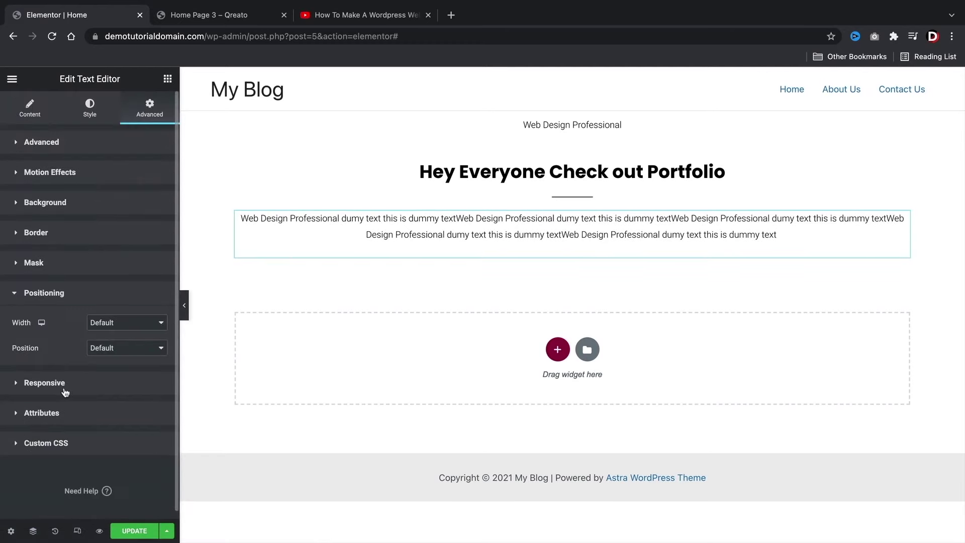
{"action": "left_click", "coordinate": [120, 325]}
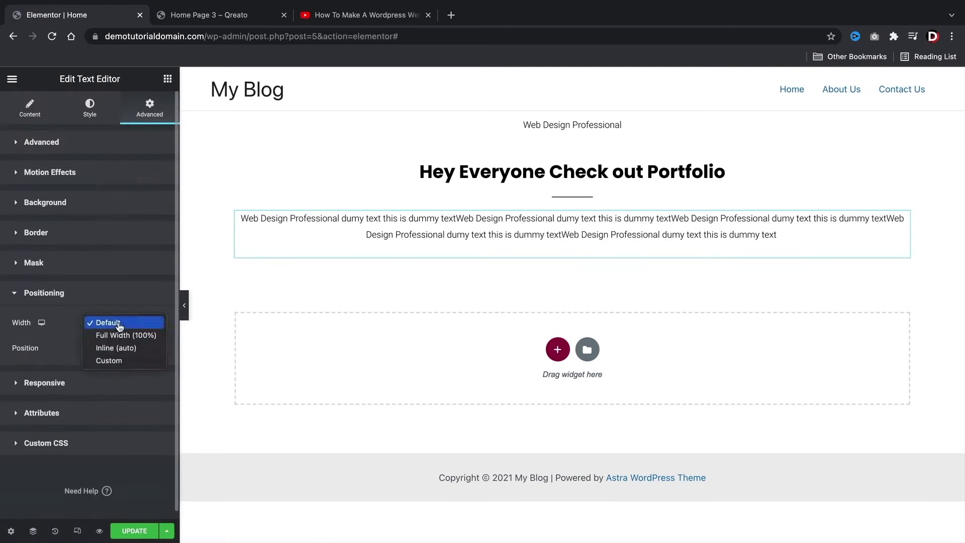
{"action": "left_click", "coordinate": [117, 362]}
{"action": "left_click_drag", "start_coordinate": [12, 361], "coordinate": [74, 363]}
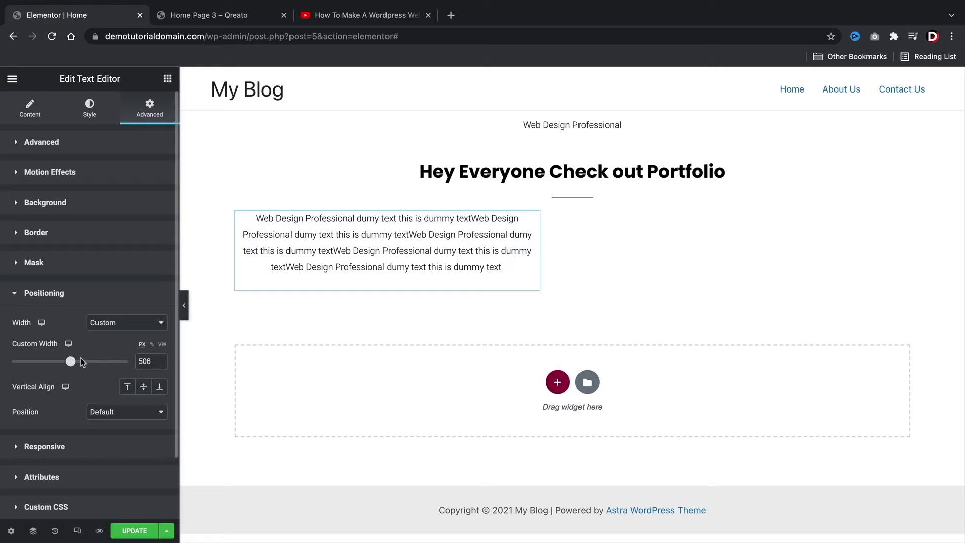
{"action": "type", "text": "500"}
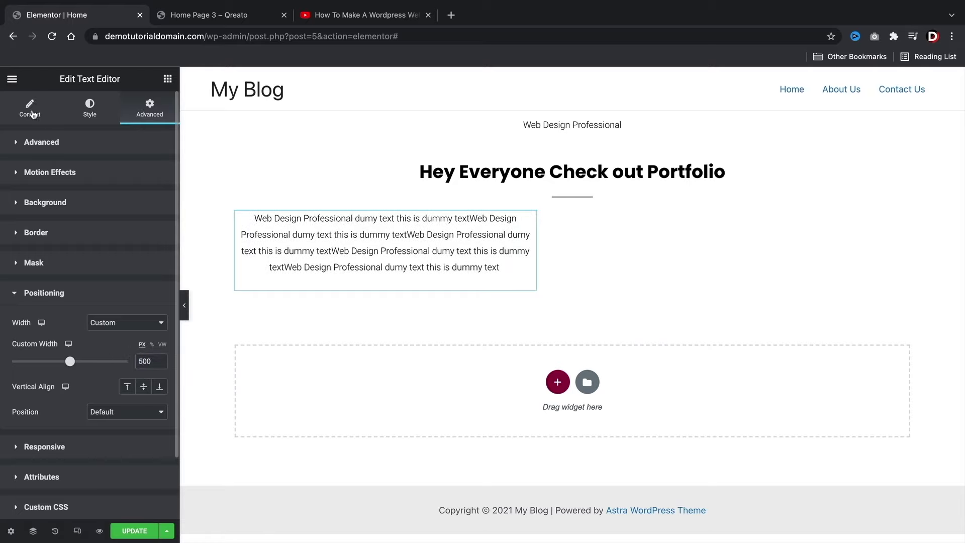
{"action": "left_click", "coordinate": [30, 108]}
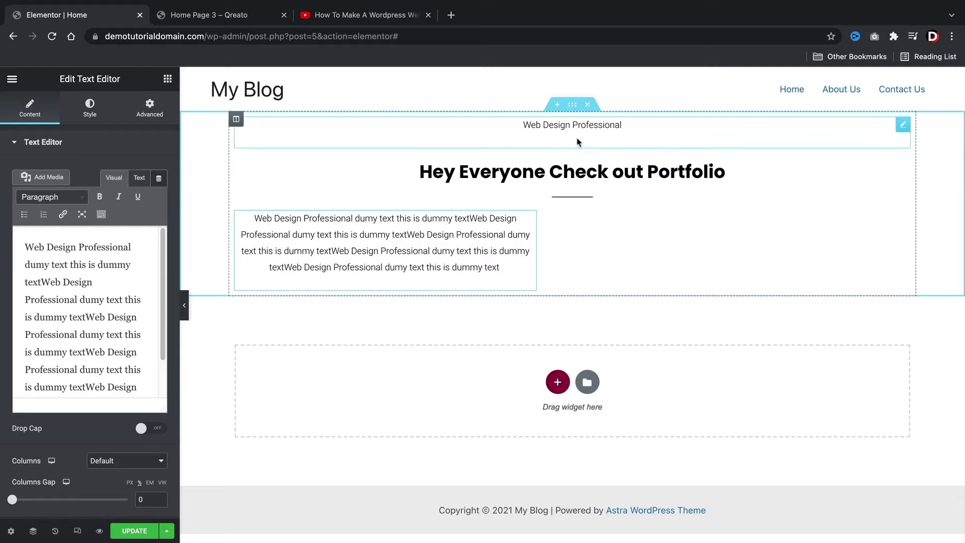
Set the hero column's vertical alignment to Middle and horizontal alignment to Center
{"action": "left_click", "coordinate": [236, 120]}
{"action": "left_click", "coordinate": [106, 199]}
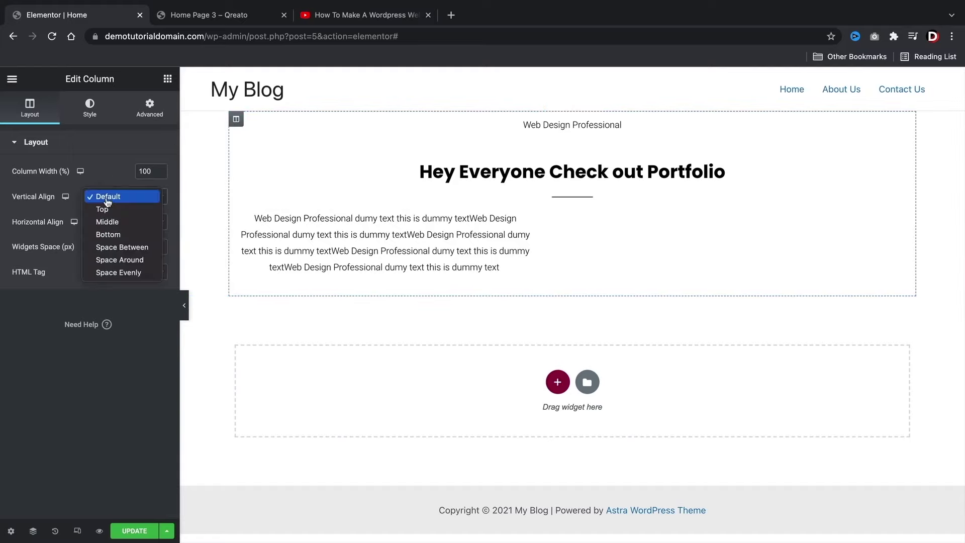
{"action": "left_click", "coordinate": [107, 222]}
{"action": "left_click", "coordinate": [108, 222]}
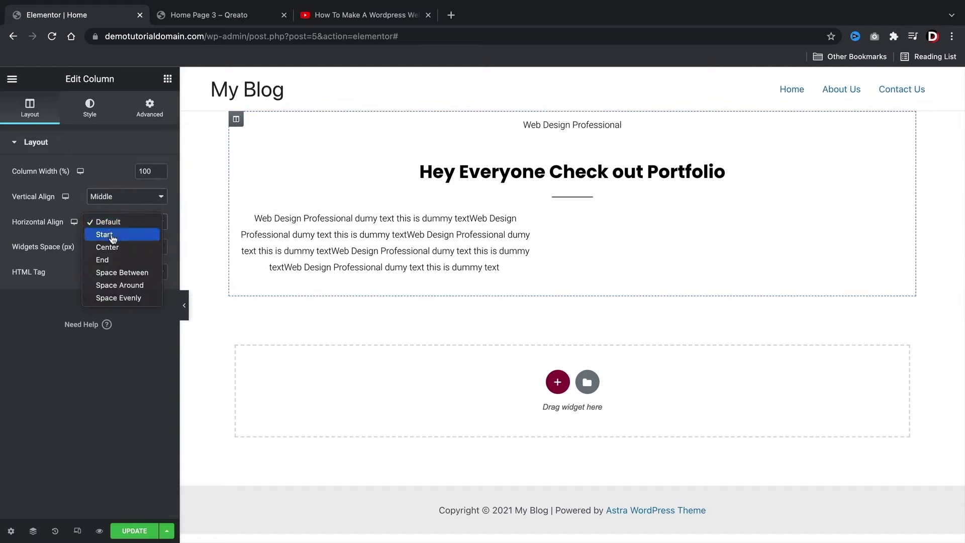
{"action": "left_click", "coordinate": [107, 247]}
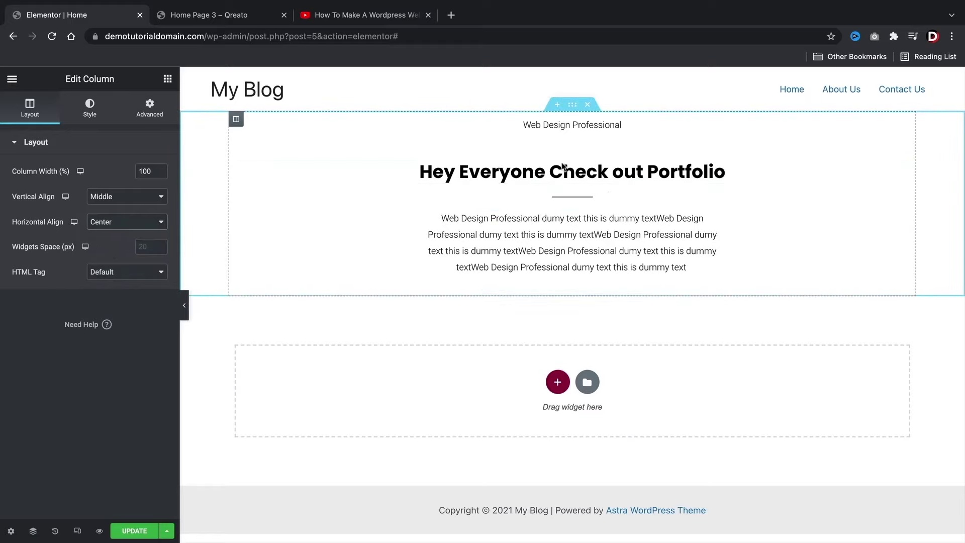
Delete the trailing dummy text so the paragraph is about two lines long
{"action": "left_click", "coordinate": [615, 238]}
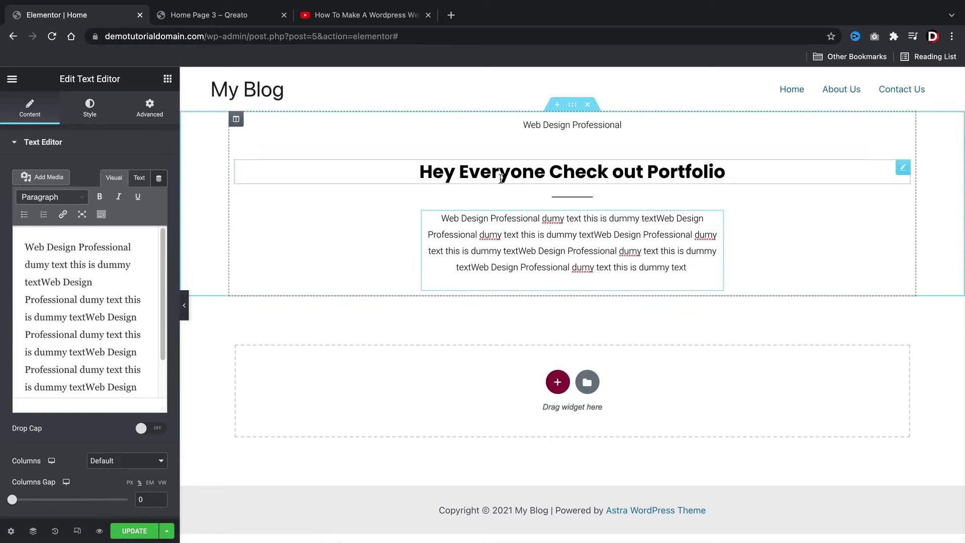
{"action": "scroll", "coordinate": [136, 310], "scroll_direction": "down", "scroll_amount": 3}
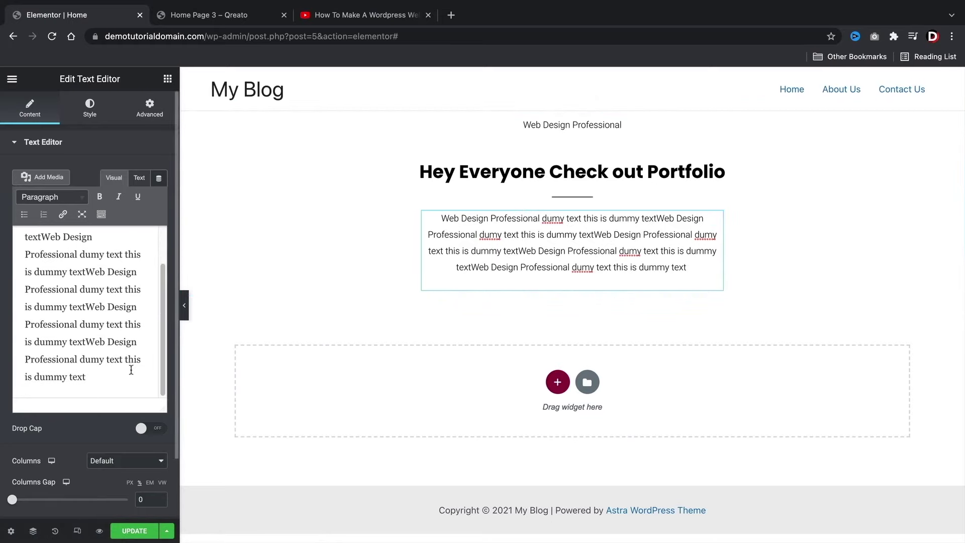
{"action": "left_click_drag", "start_coordinate": [131, 371], "coordinate": [107, 309]}
{"action": "key", "text": "BackSpace"}
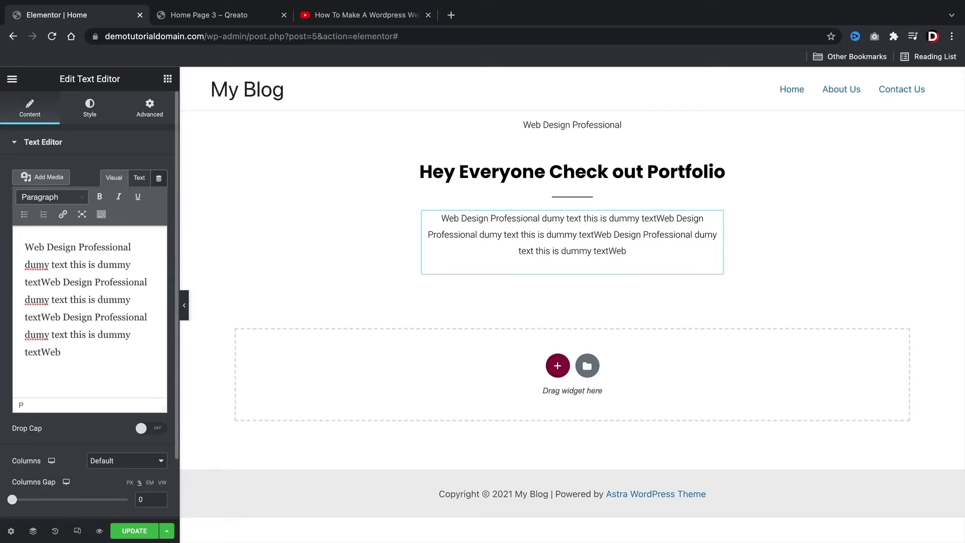
{"action": "left_click_drag", "start_coordinate": [61, 352], "coordinate": [76, 334]}
{"action": "key", "text": "BackSpace"}
{"action": "key", "text": "BackSpace"}
{"action": "key", "text": "BackSpace"}
{"action": "key", "text": "BackSpace"}
{"action": "key", "text": "BackSpace"}
{"action": "key", "text": "BackSpace"}
{"action": "key", "text": "BackSpace"}
{"action": "key", "text": "BackSpace"}
{"action": "key", "text": "BackSpace"}
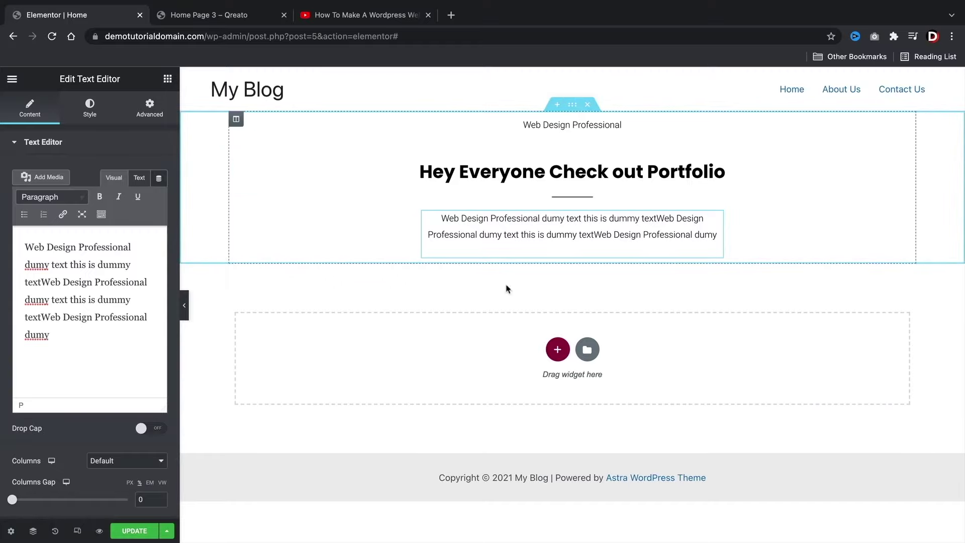
{"action": "left_click", "coordinate": [241, 16]}
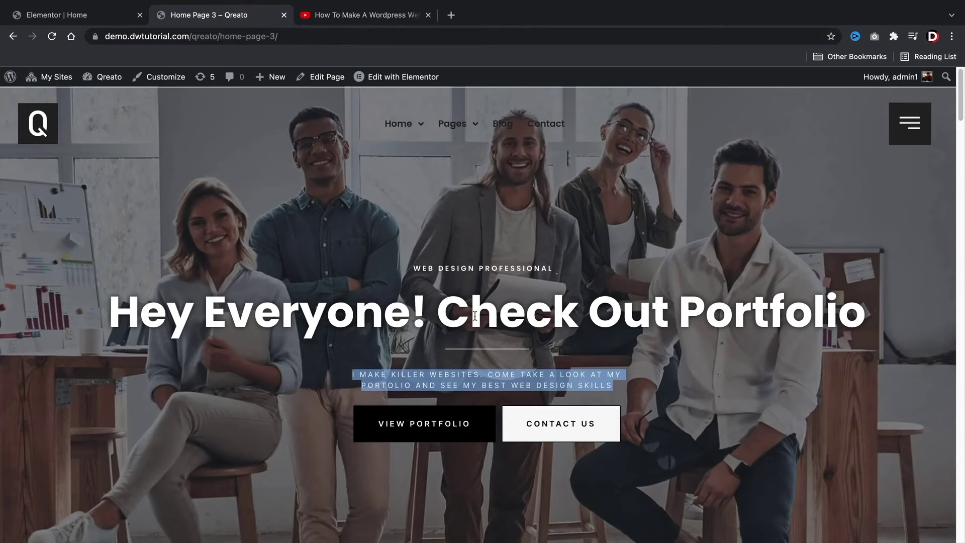
{"action": "left_click", "coordinate": [96, 21]}
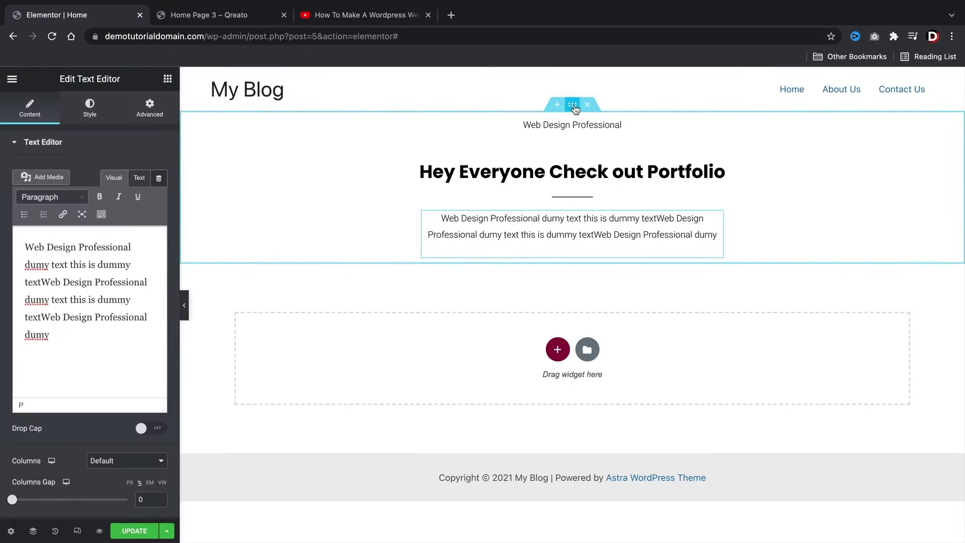
Set the hero section's Content Width to Full Width and Height to Fit To Screen
{"action": "left_click", "coordinate": [575, 106]}
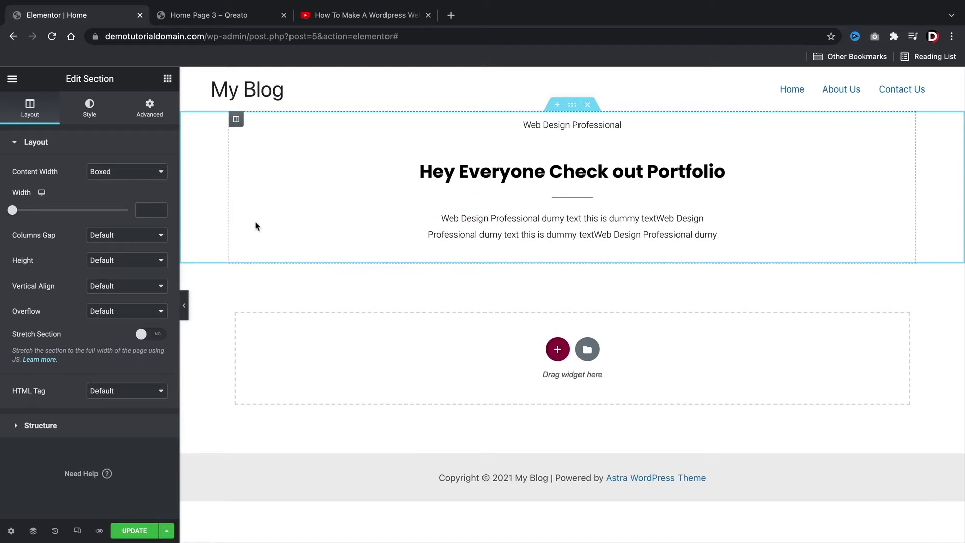
{"action": "left_click", "coordinate": [122, 172]}
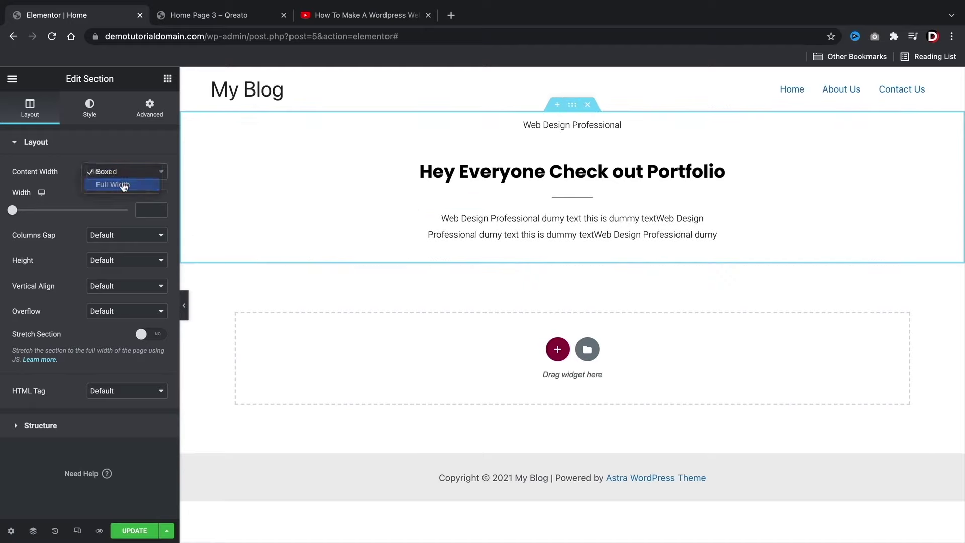
{"action": "left_click", "coordinate": [124, 184]}
{"action": "left_click", "coordinate": [128, 228]}
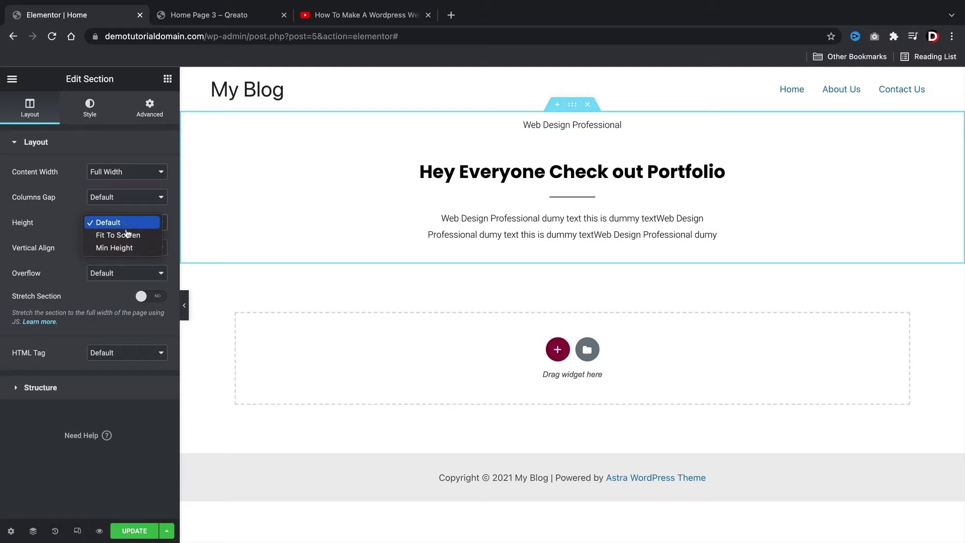
{"action": "left_click", "coordinate": [126, 234]}
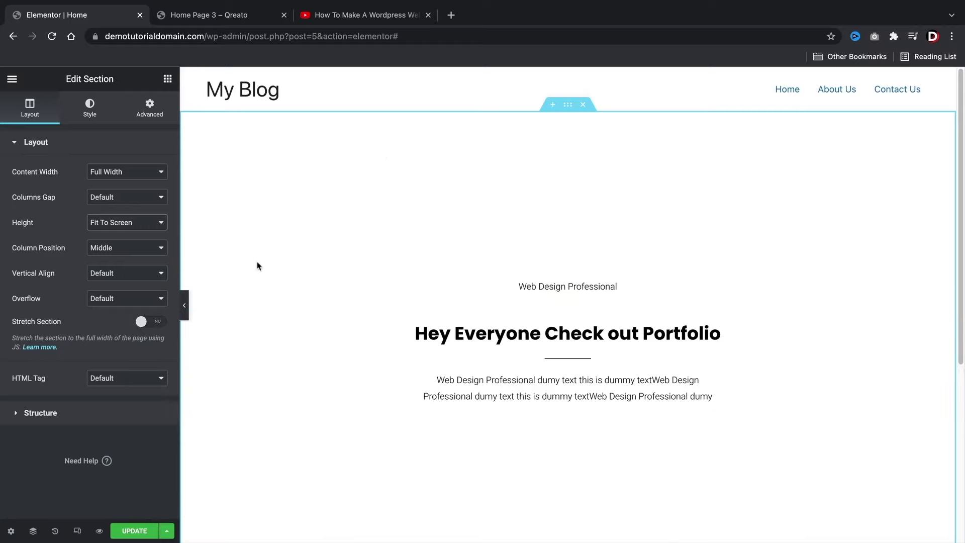
{"action": "left_click", "coordinate": [98, 112]}
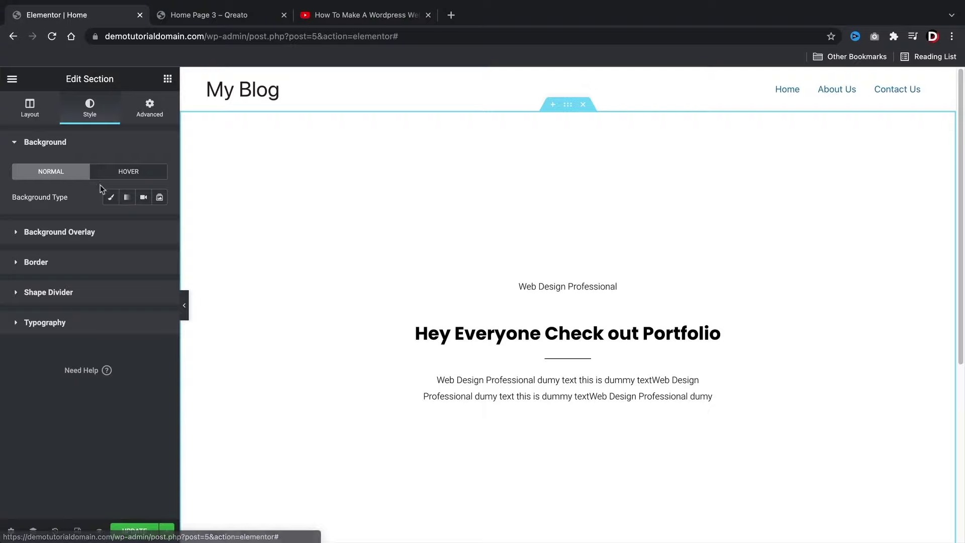
Try a red-to-blue gradient, then video and slideshow backgrounds for the section
{"action": "left_click", "coordinate": [126, 198]}
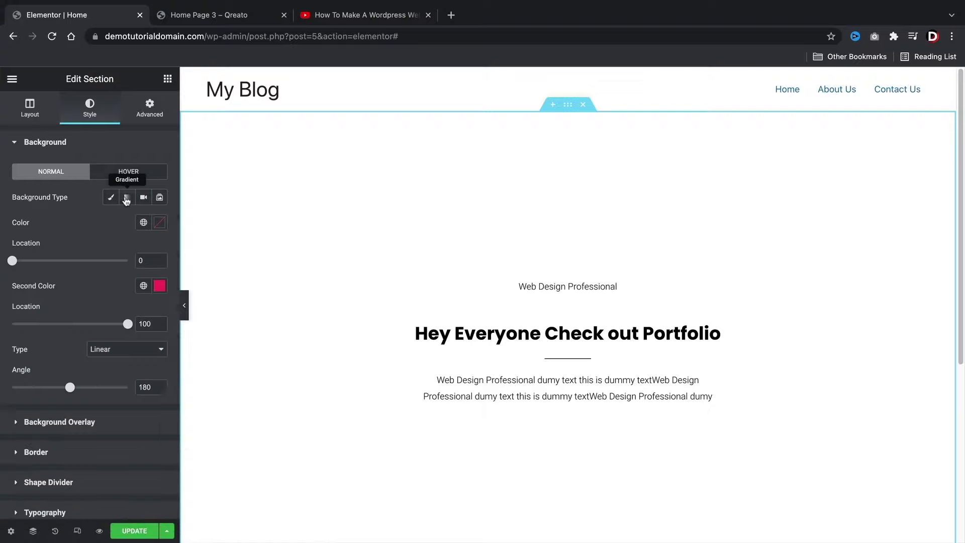
{"action": "left_click", "coordinate": [159, 222]}
{"action": "left_click", "coordinate": [130, 286]}
{"action": "left_click_drag", "start_coordinate": [130, 286], "coordinate": [139, 276]}
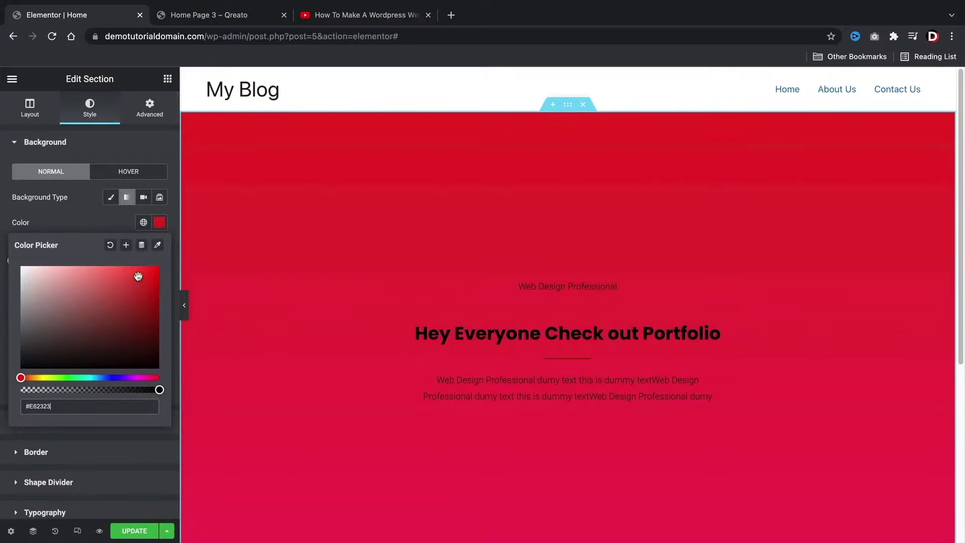
{"action": "left_click", "coordinate": [100, 227]}
{"action": "left_click", "coordinate": [159, 286]}
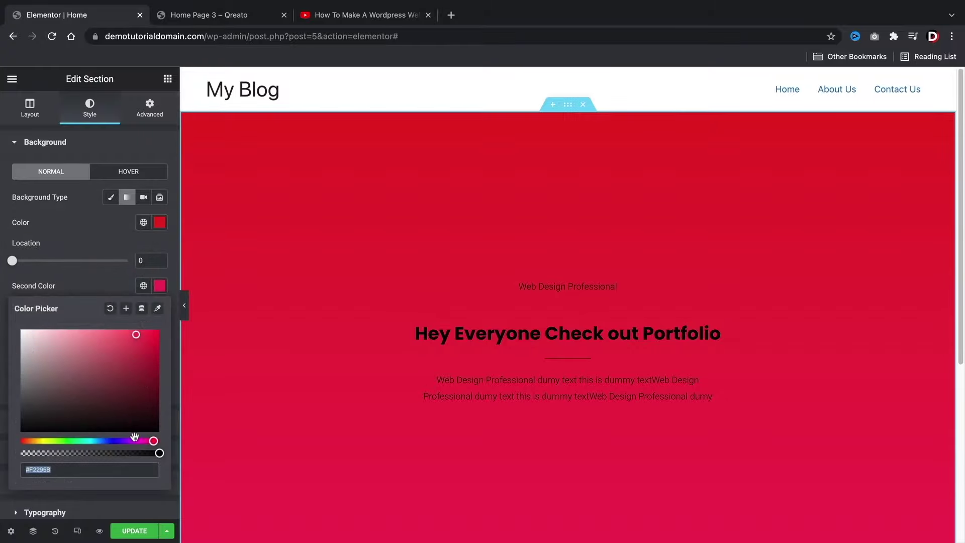
{"action": "left_click_drag", "start_coordinate": [135, 441], "coordinate": [116, 441]}
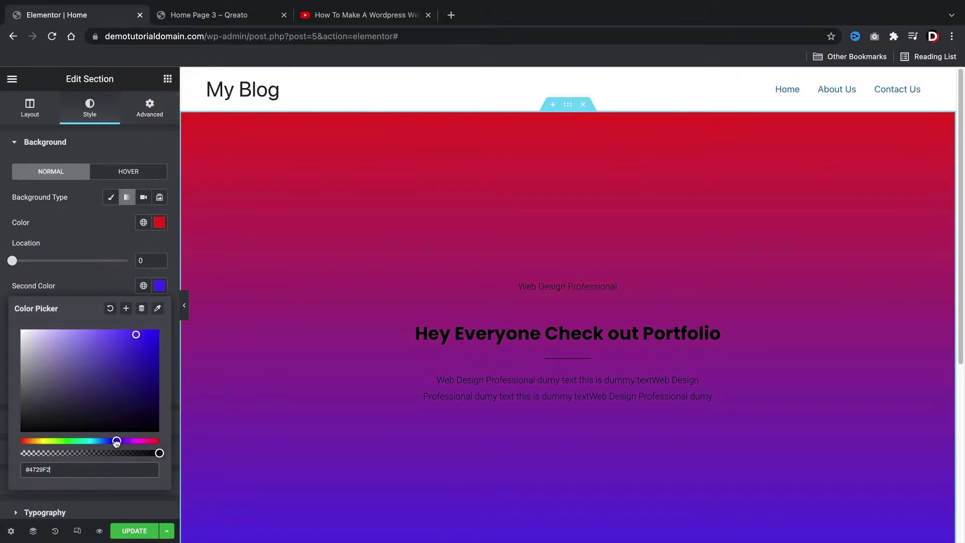
{"action": "left_click", "coordinate": [91, 265]}
{"action": "left_click", "coordinate": [144, 197]}
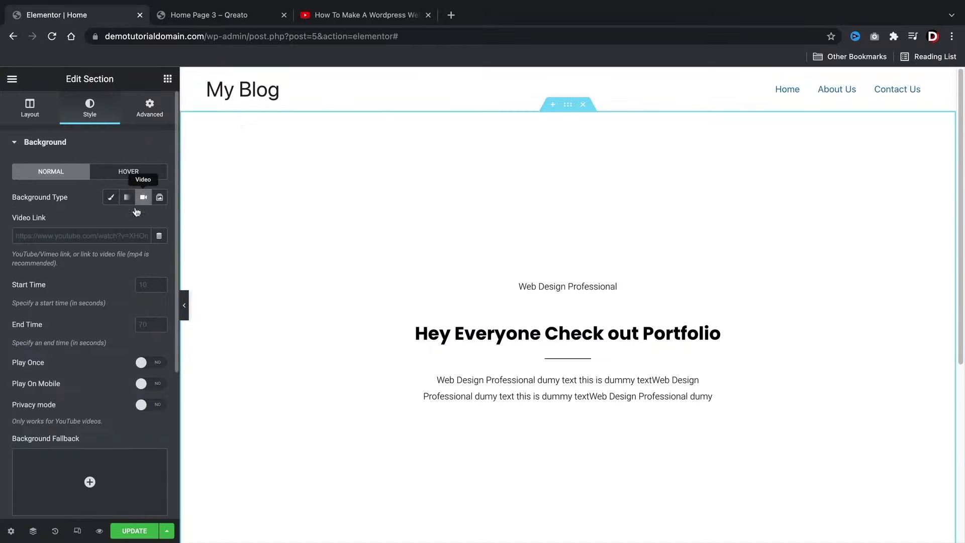
{"action": "left_click", "coordinate": [160, 197]}
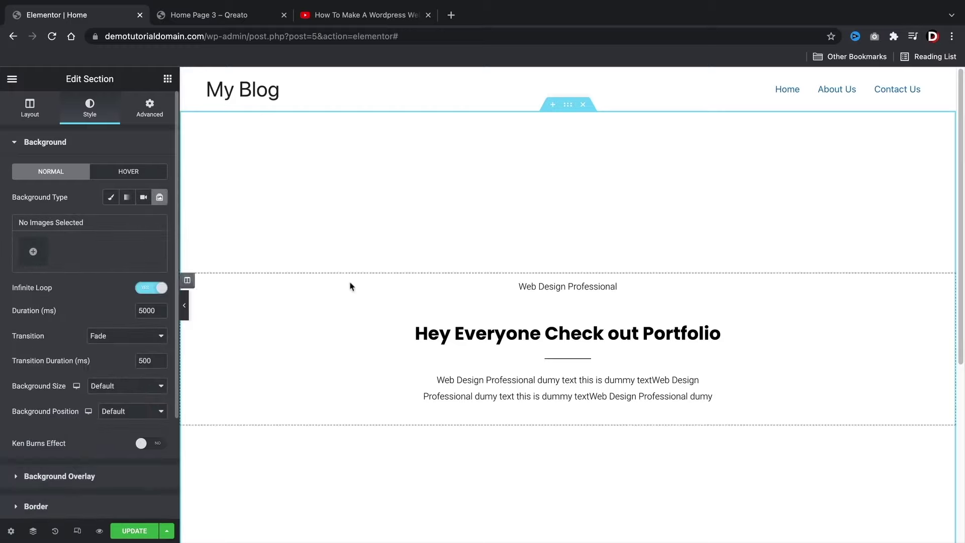
Switch to a Classic background in #B48080 and open the media library for an image
{"action": "left_click", "coordinate": [111, 198]}
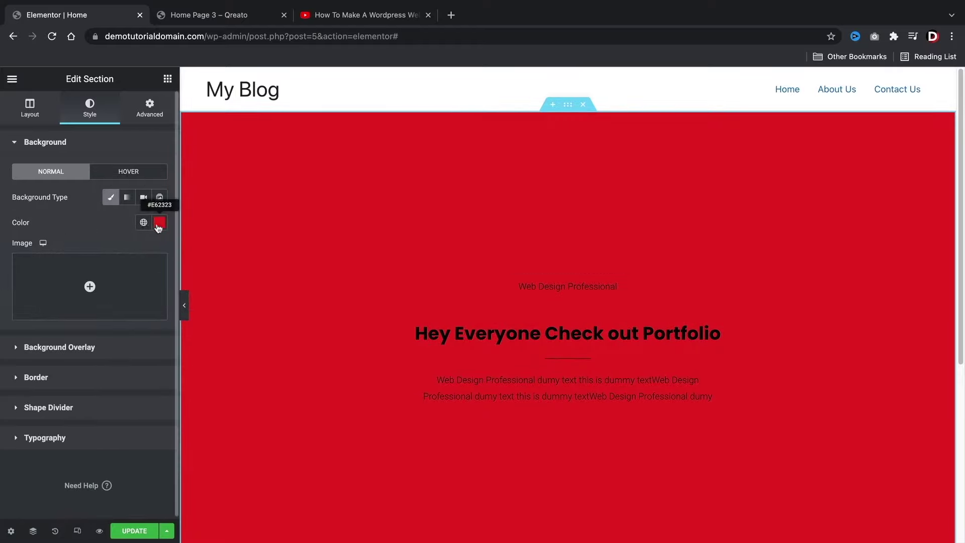
{"action": "left_click", "coordinate": [158, 223]}
{"action": "left_click_drag", "start_coordinate": [119, 299], "coordinate": [60, 297]}
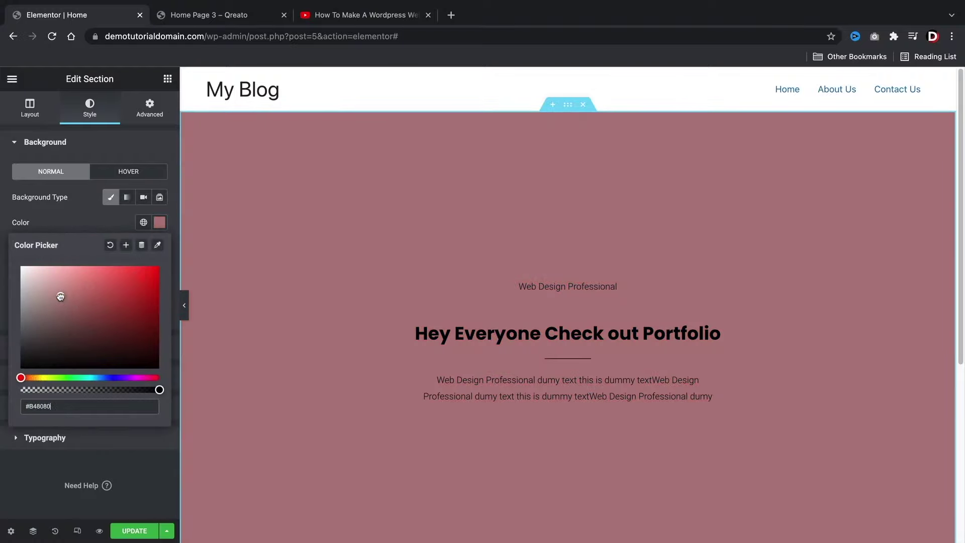
{"action": "left_click", "coordinate": [92, 220]}
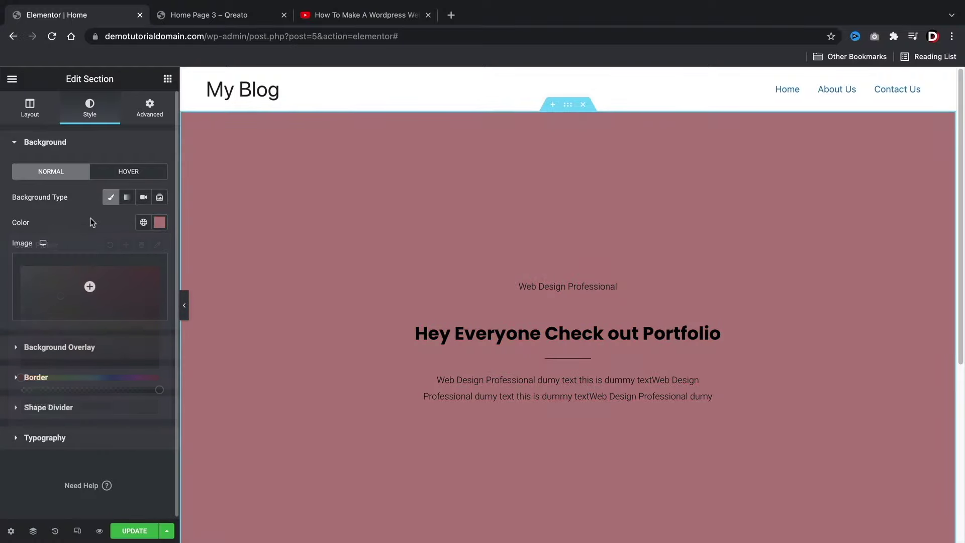
{"action": "left_click", "coordinate": [97, 279]}
Insert slider.jpeg from the Media Library as the section's background image
{"action": "left_click", "coordinate": [184, 256]}
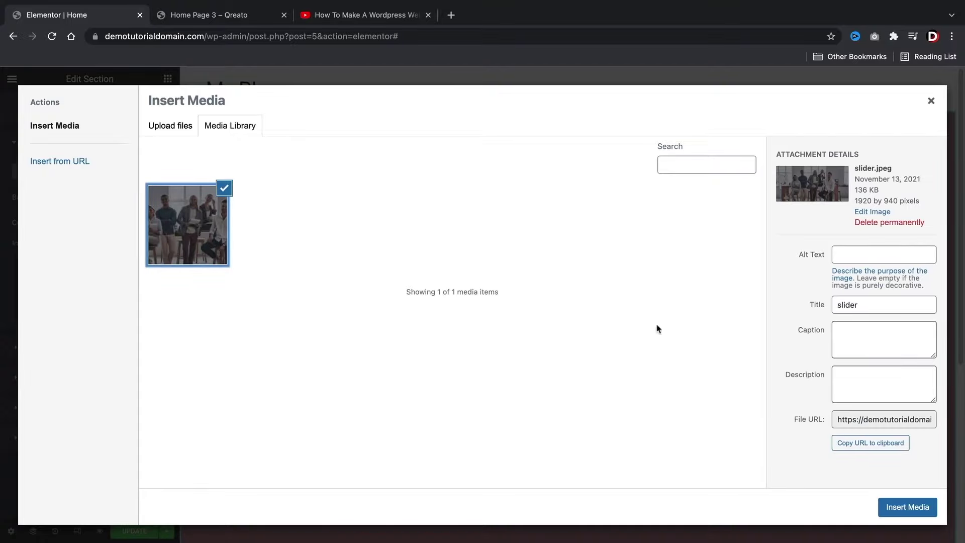
{"action": "left_click", "coordinate": [908, 507]}
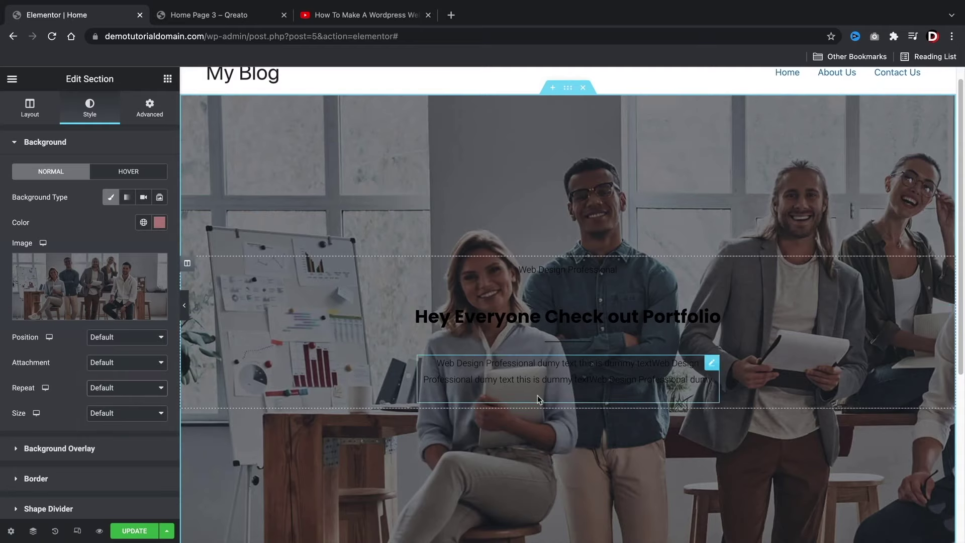
{"action": "scroll", "coordinate": [538, 395], "scroll_direction": "down", "scroll_amount": 1}
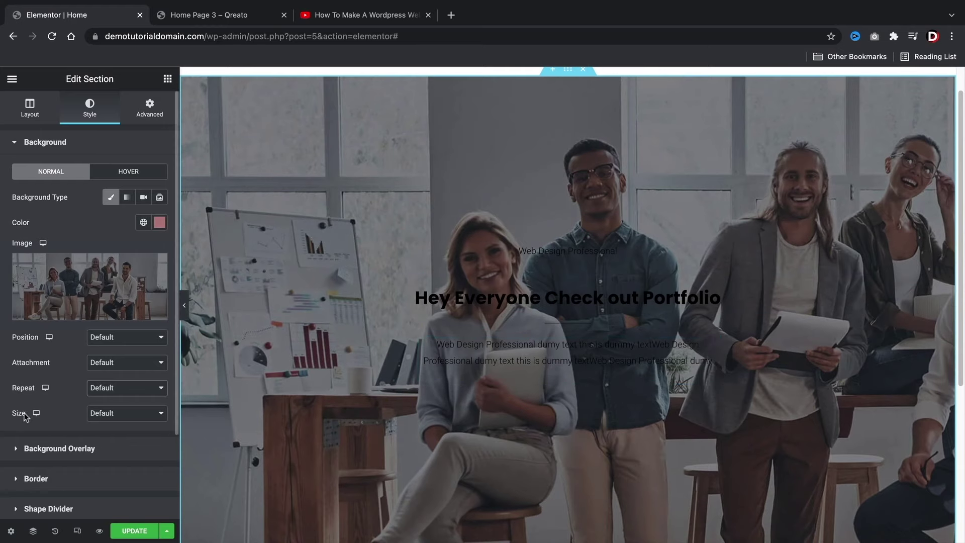
Set the background photo to Cover size and Top Center position, previewing with the panel hidden
{"action": "left_click", "coordinate": [143, 417]}
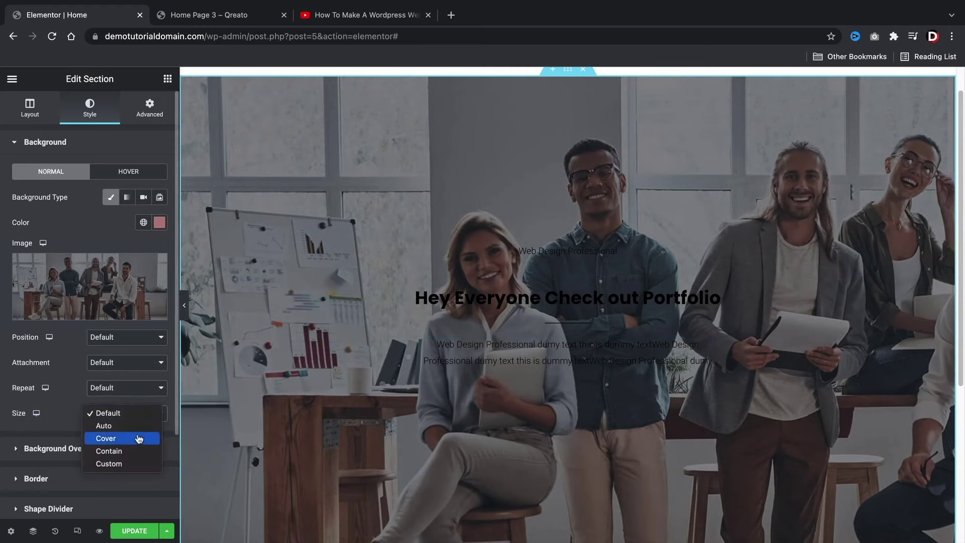
{"action": "left_click", "coordinate": [138, 439]}
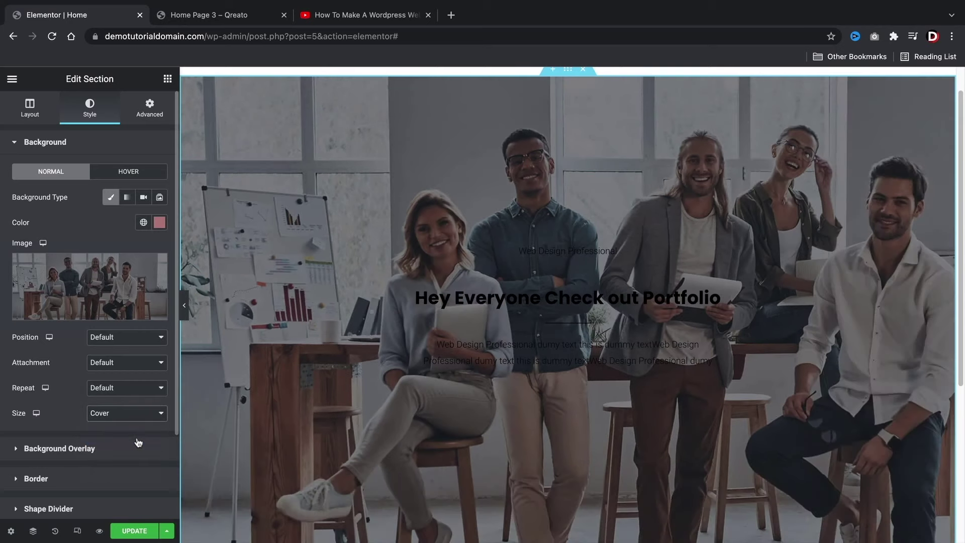
{"action": "left_click", "coordinate": [141, 338]}
{"action": "left_click", "coordinate": [142, 351]}
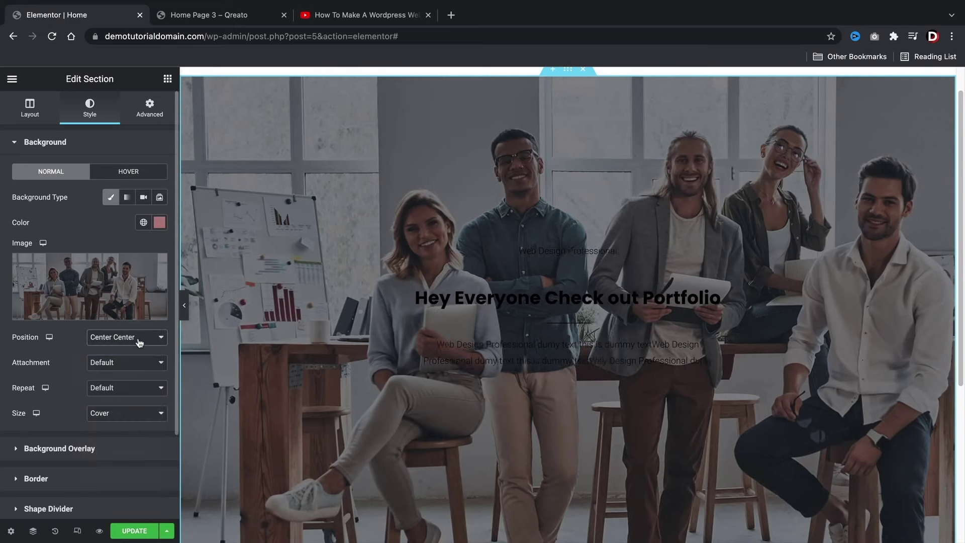
{"action": "left_click", "coordinate": [141, 338]}
{"action": "left_click", "coordinate": [140, 351]}
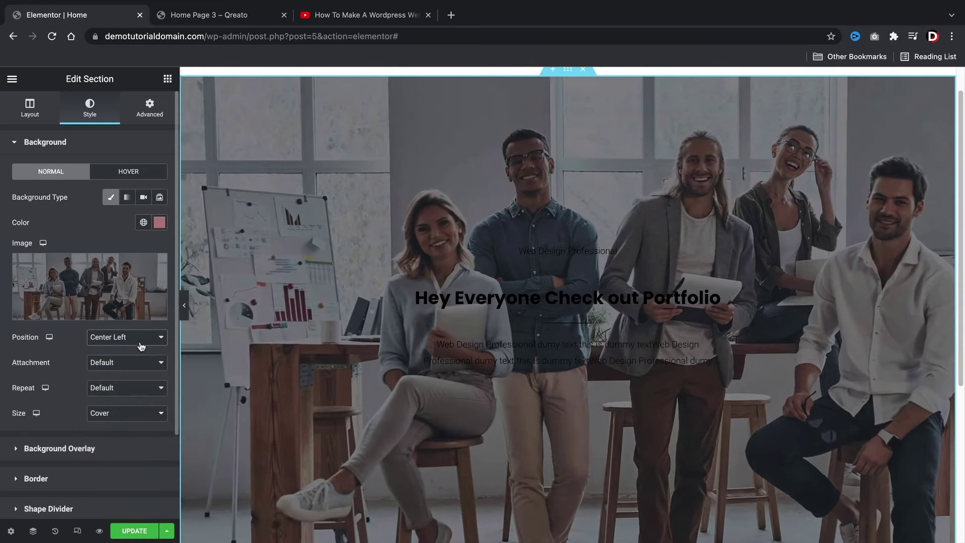
{"action": "left_click", "coordinate": [140, 338]}
{"action": "left_click", "coordinate": [138, 363]}
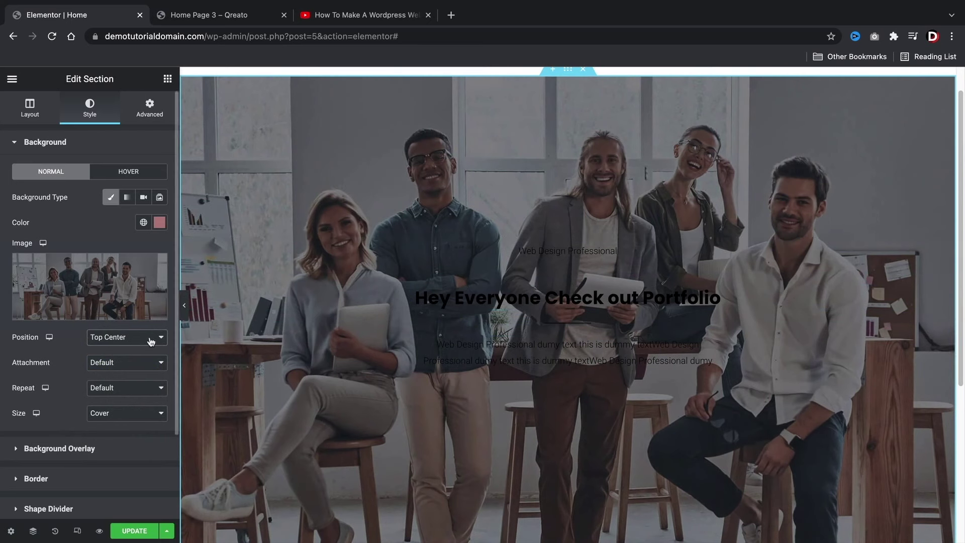
{"action": "left_click", "coordinate": [184, 305]}
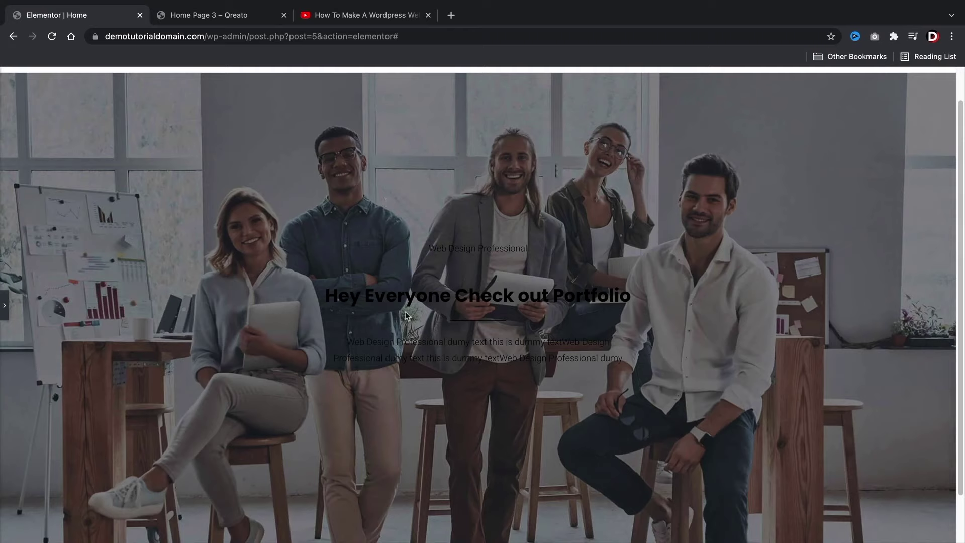
{"action": "left_click", "coordinate": [4, 306]}
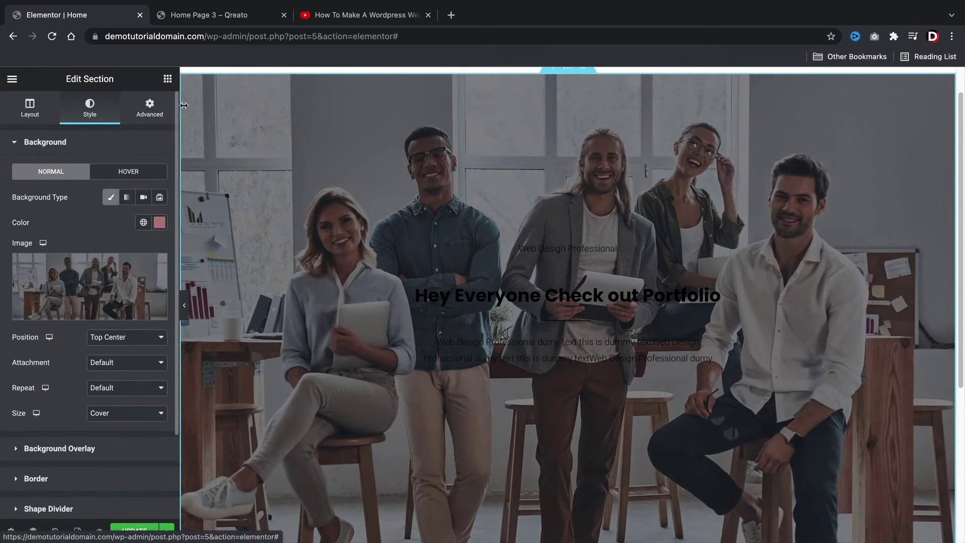
Add a centre-aligned Button widget below the paragraph, labelled 'View Portfolio'
{"action": "left_click", "coordinate": [168, 79]}
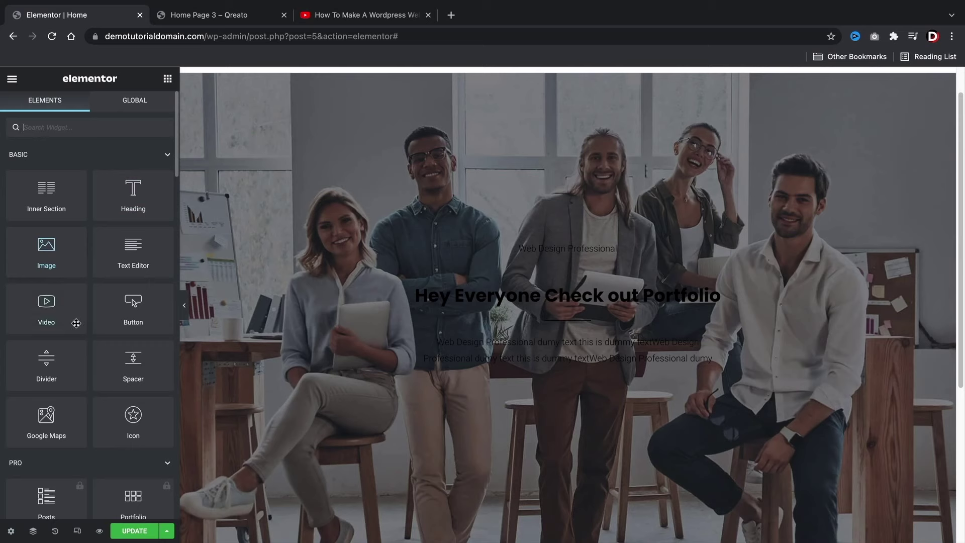
{"action": "left_click_drag", "start_coordinate": [126, 309], "coordinate": [553, 372]}
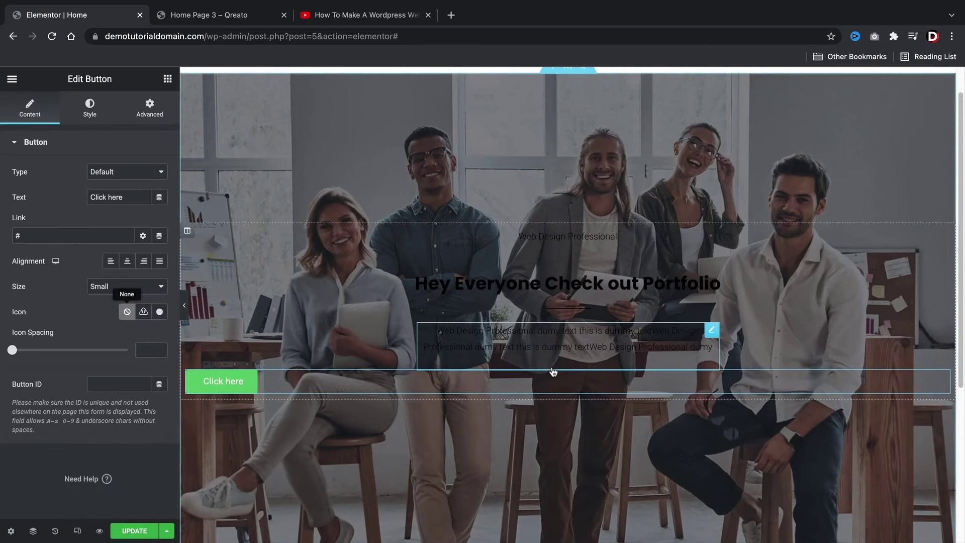
{"action": "left_click", "coordinate": [128, 261]}
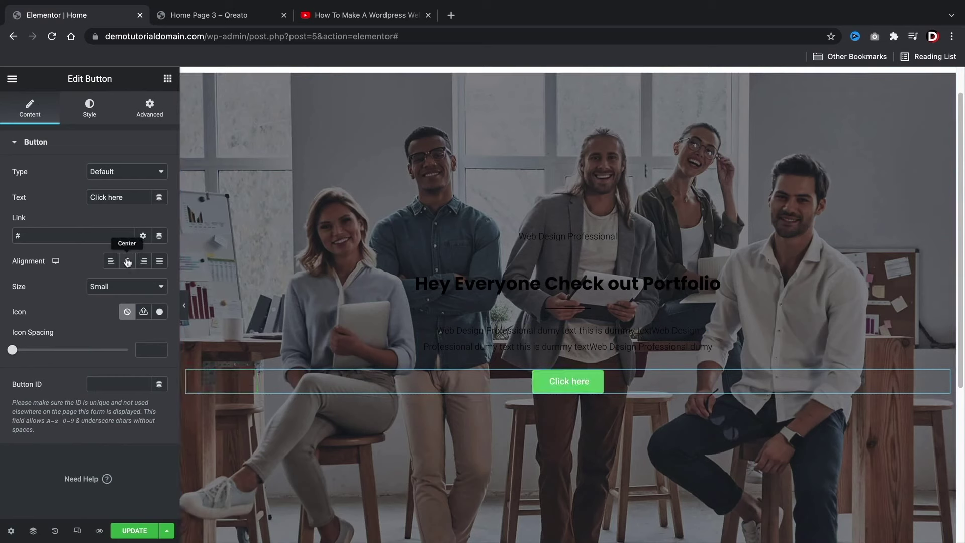
{"action": "left_click", "coordinate": [120, 173]}
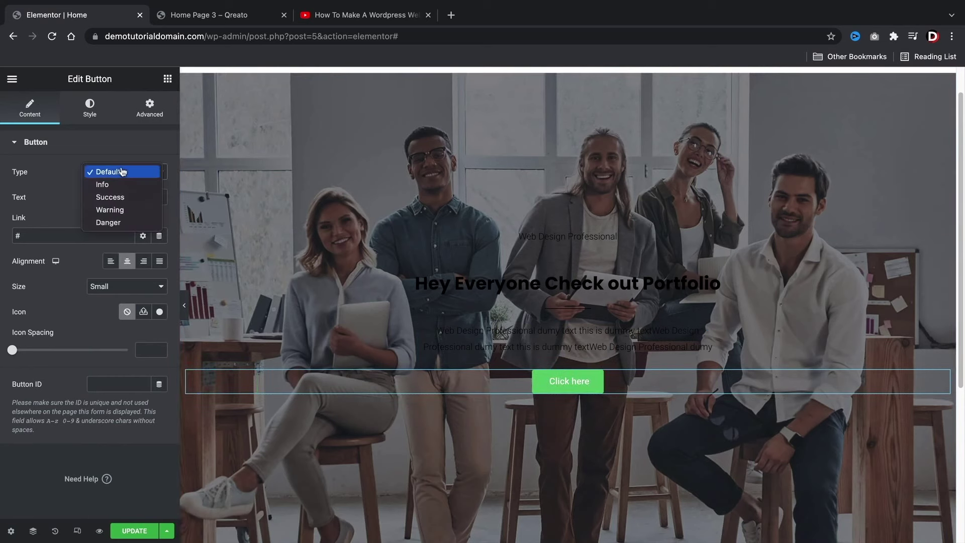
{"action": "left_click", "coordinate": [123, 172]}
{"action": "triple_click", "coordinate": [114, 195]}
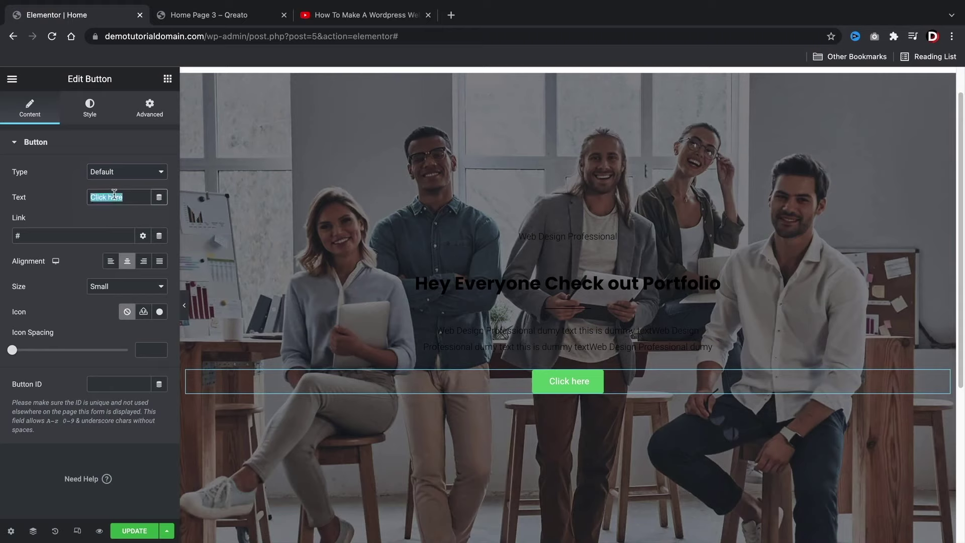
{"action": "type", "text": "View Portfolio"}
{"action": "key", "text": "Tab"}
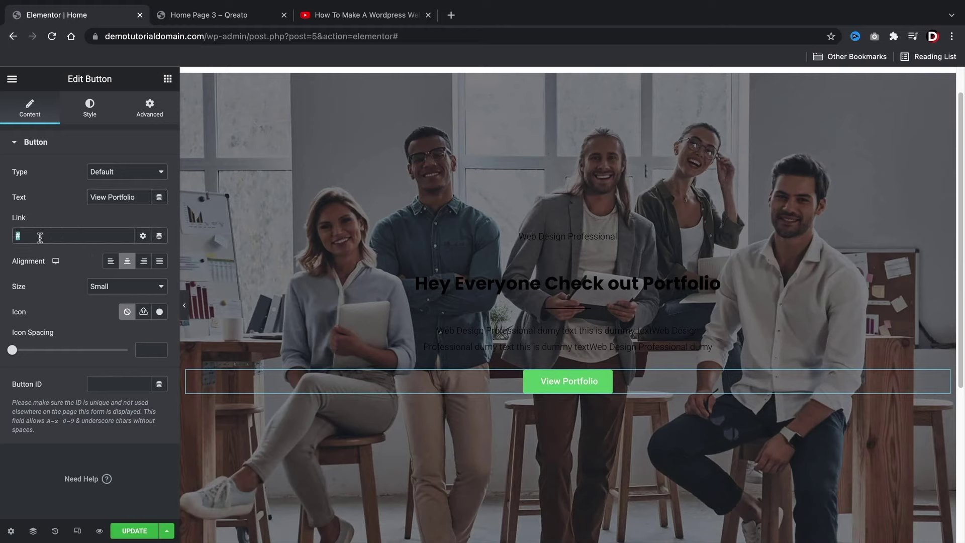
{"action": "left_click", "coordinate": [87, 121]}
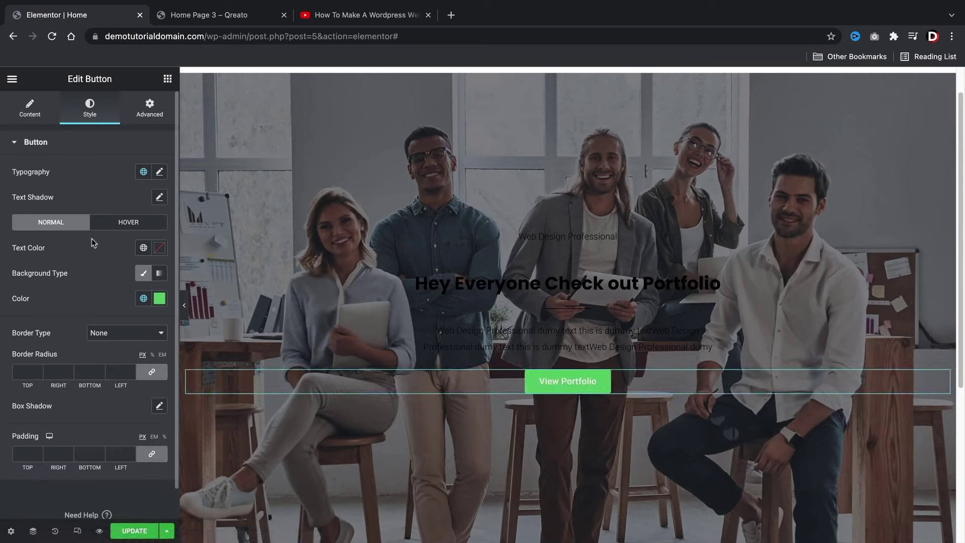
Make the View Portfolio button's background black, matching the Qreato demo
{"action": "left_click", "coordinate": [159, 298]}
{"action": "left_click", "coordinate": [220, 16]}
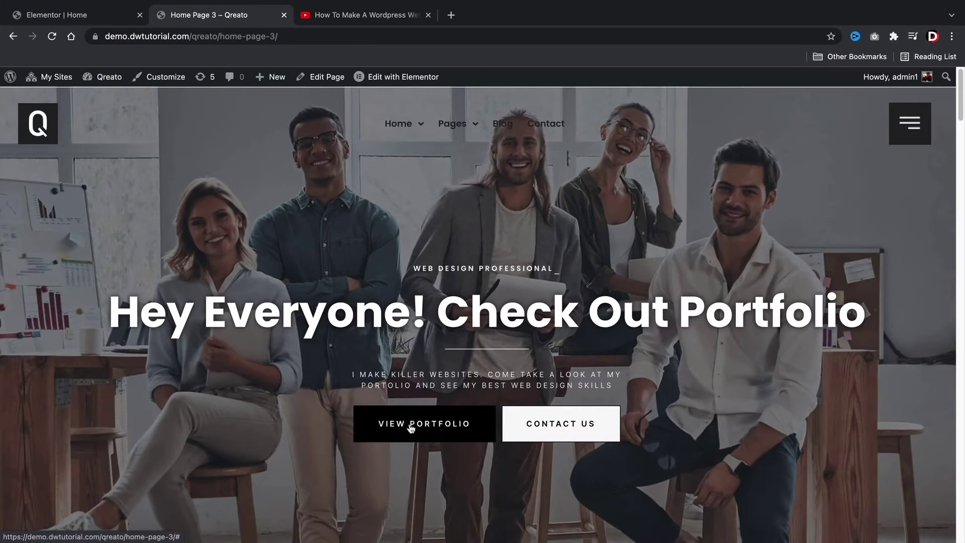
{"action": "left_click", "coordinate": [98, 20]}
{"action": "left_click", "coordinate": [95, 282]}
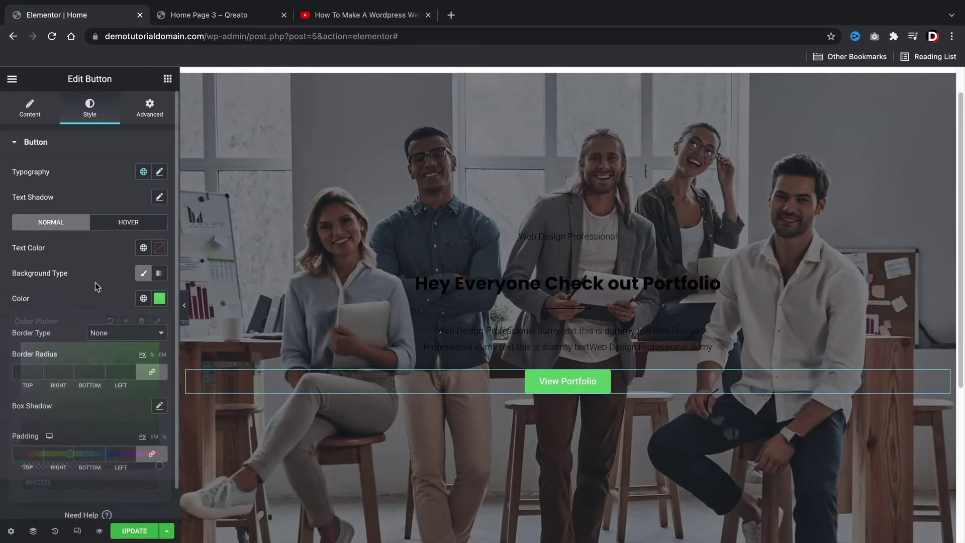
{"action": "left_click", "coordinate": [143, 275]}
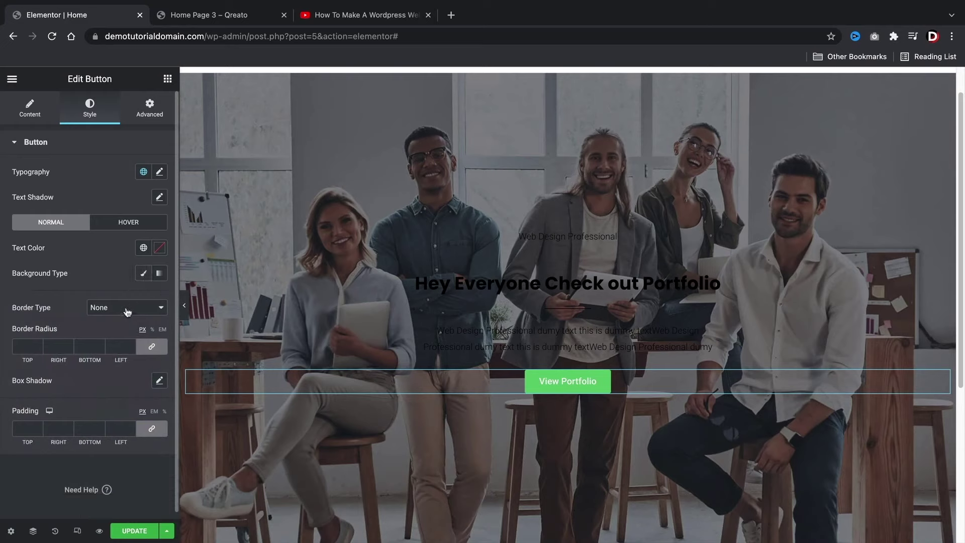
{"action": "left_click", "coordinate": [141, 280]}
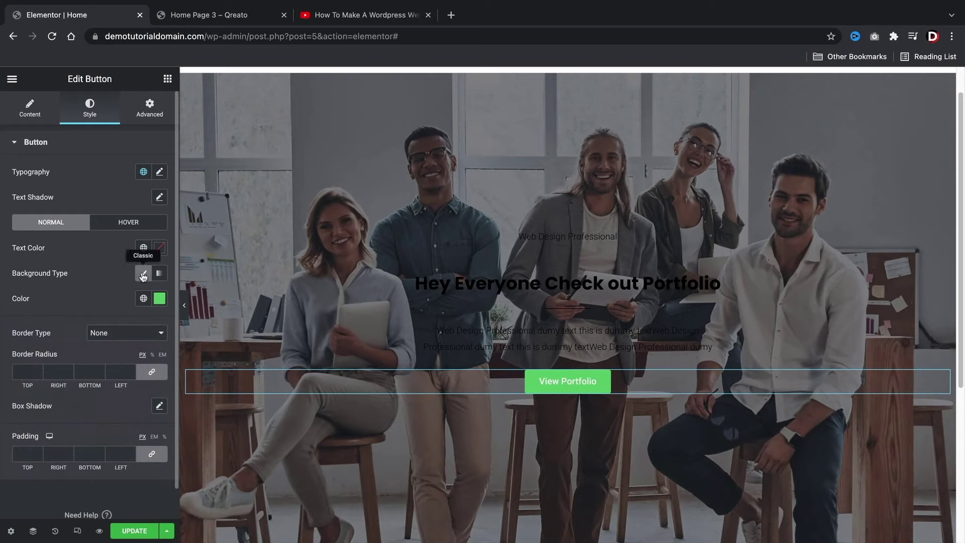
{"action": "left_click", "coordinate": [159, 298]}
{"action": "left_click_drag", "start_coordinate": [105, 393], "coordinate": [142, 450]}
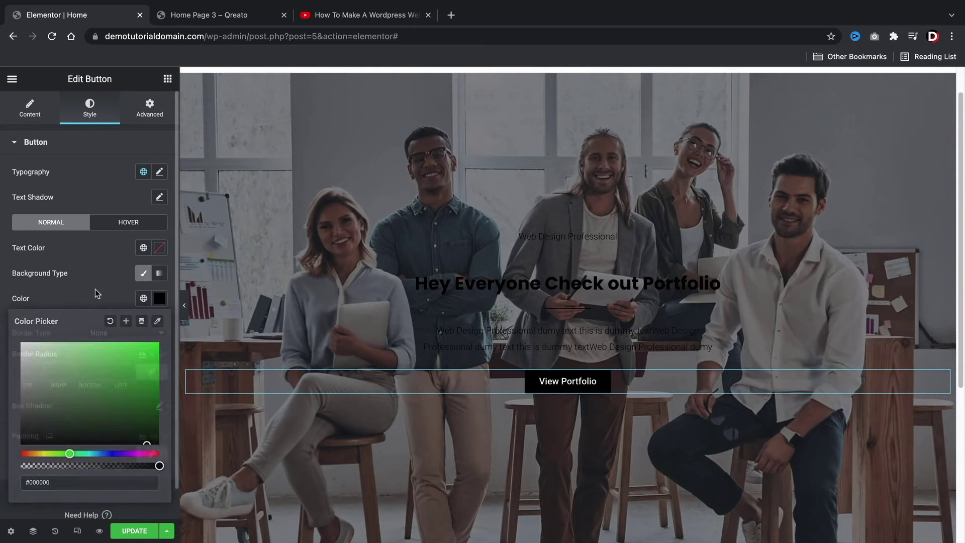
{"action": "left_click", "coordinate": [78, 300]}
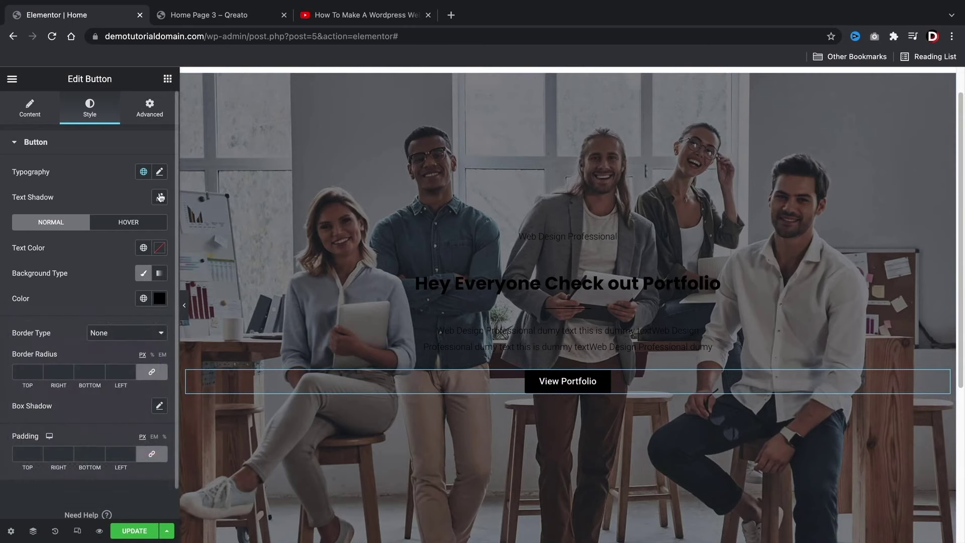
Set the button typography to bold Roboto
{"action": "left_click", "coordinate": [160, 172]}
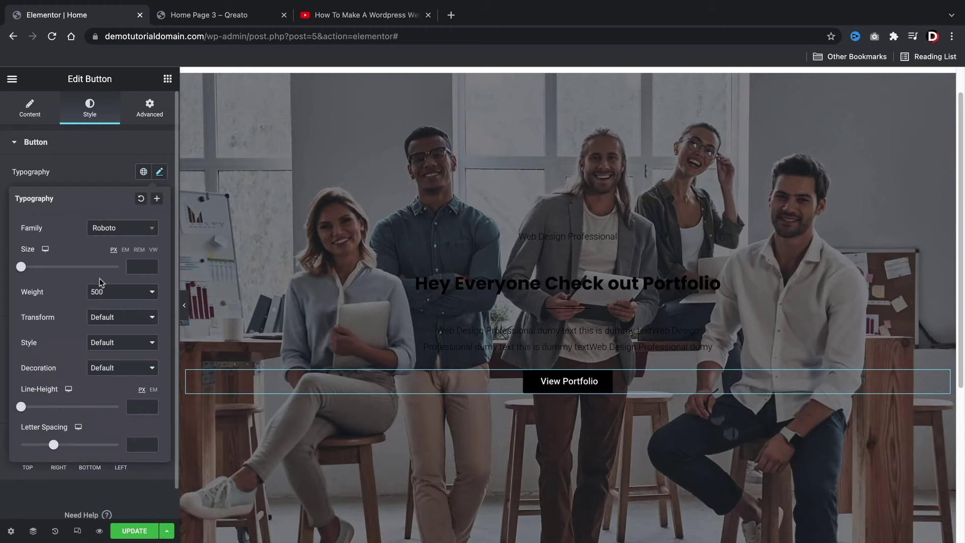
{"action": "left_click", "coordinate": [113, 228]}
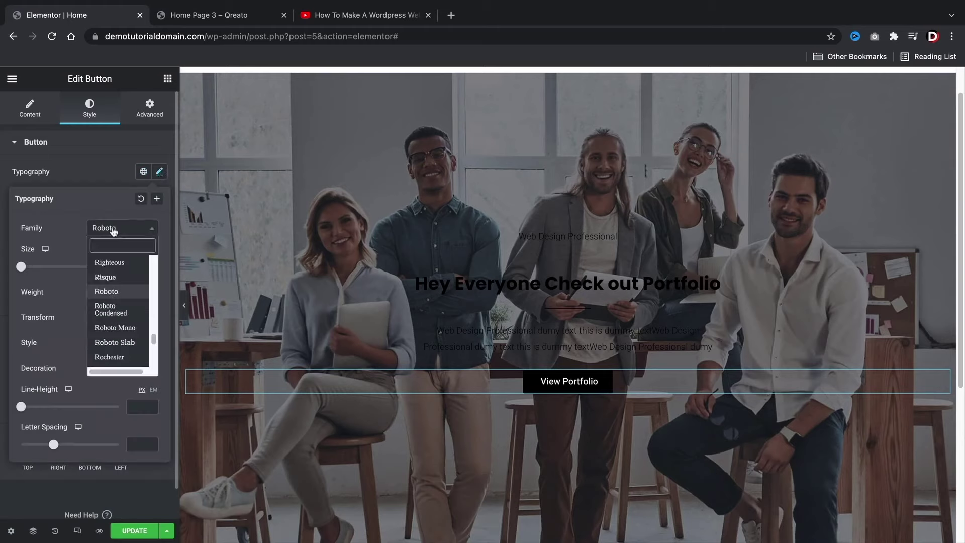
{"action": "left_click", "coordinate": [116, 291]}
{"action": "left_click", "coordinate": [116, 292]}
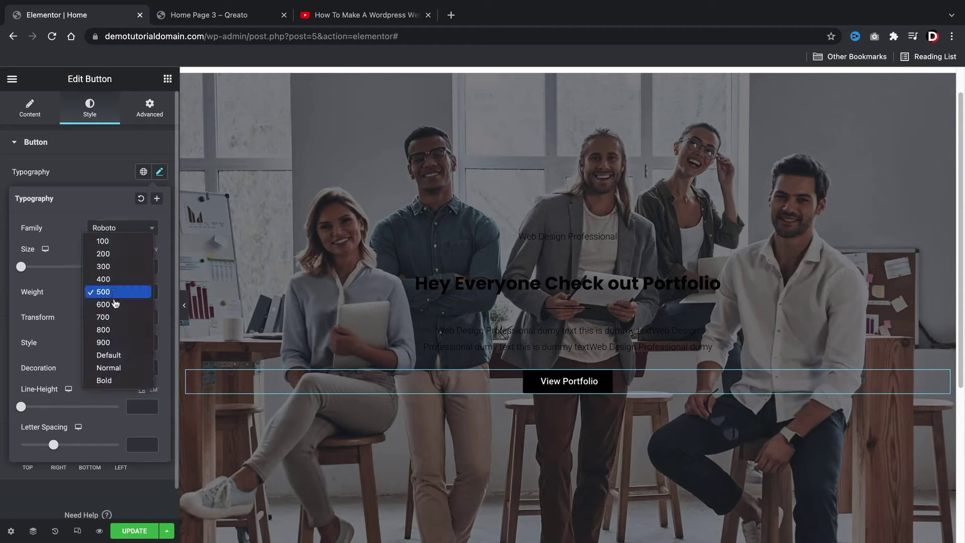
{"action": "left_click", "coordinate": [123, 381]}
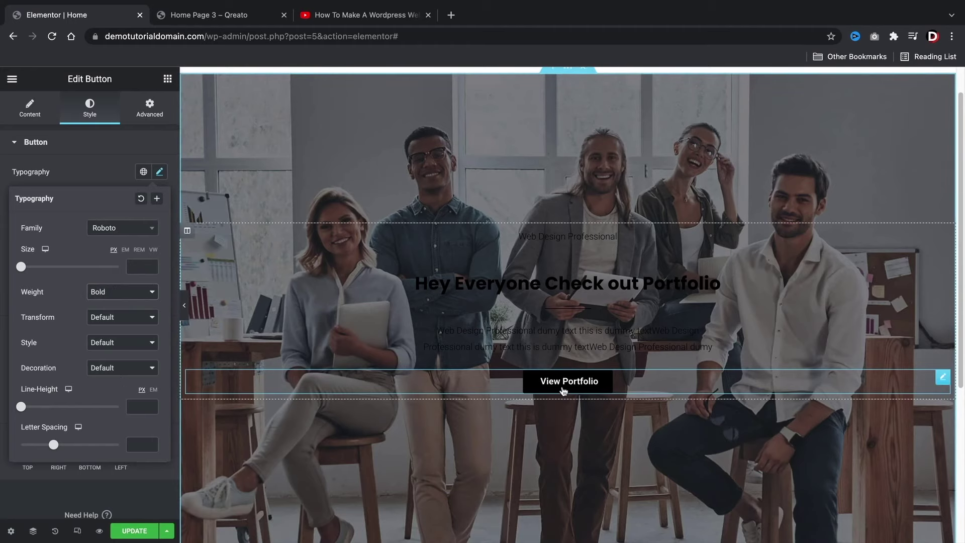
{"action": "left_click", "coordinate": [108, 172]}
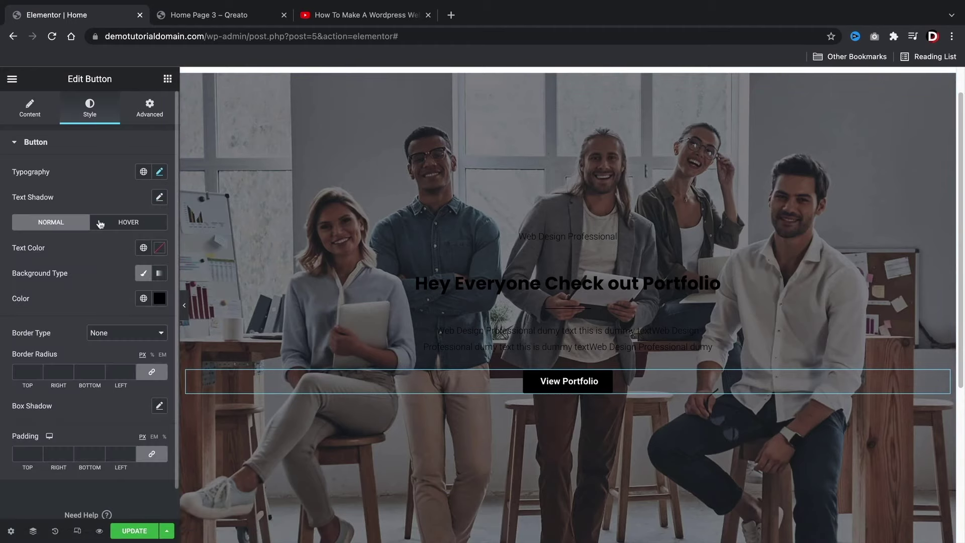
Make the button label text white and compare it with the Qreato demo hero
{"action": "left_click", "coordinate": [159, 247]}
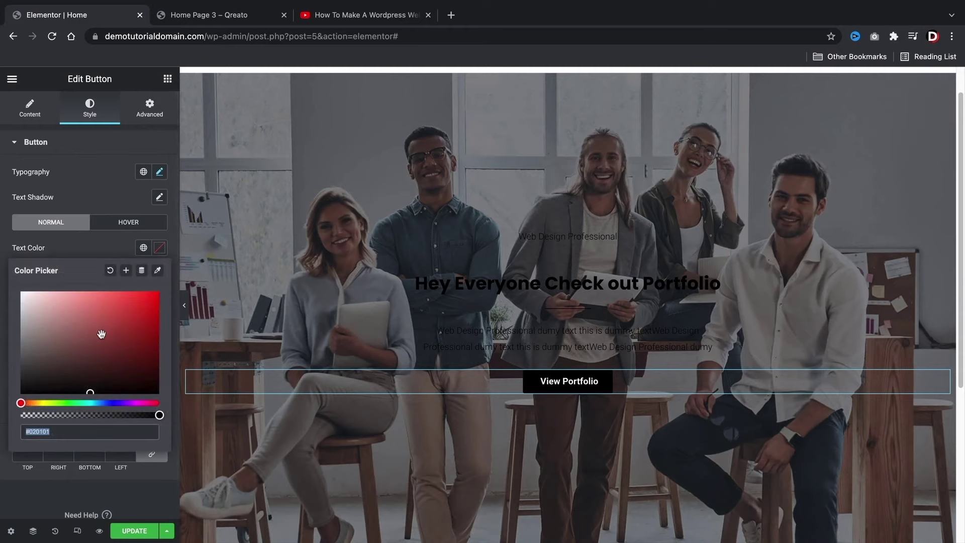
{"action": "left_click", "coordinate": [105, 302]}
{"action": "left_click_drag", "start_coordinate": [84, 312], "coordinate": [2, 295]}
{"action": "left_click", "coordinate": [119, 242]}
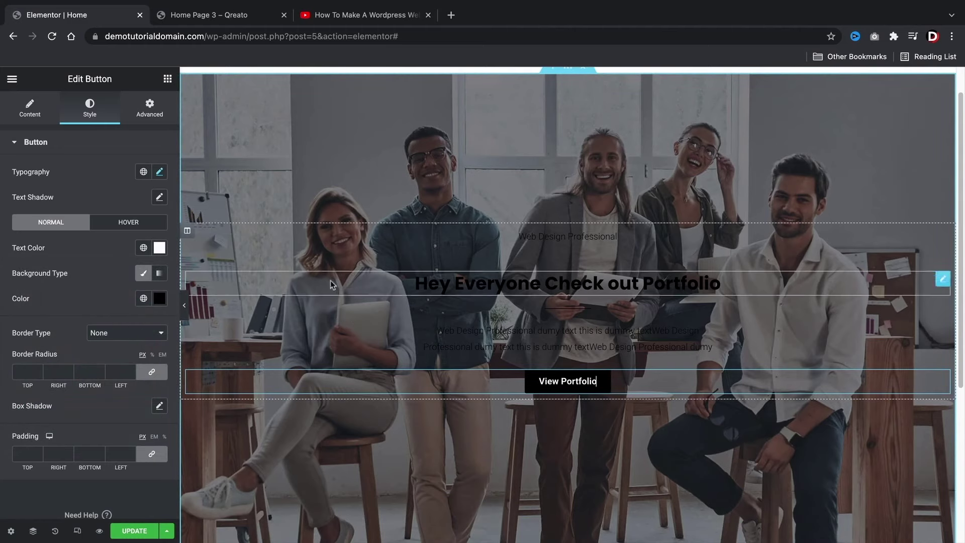
{"action": "left_click", "coordinate": [216, 16]}
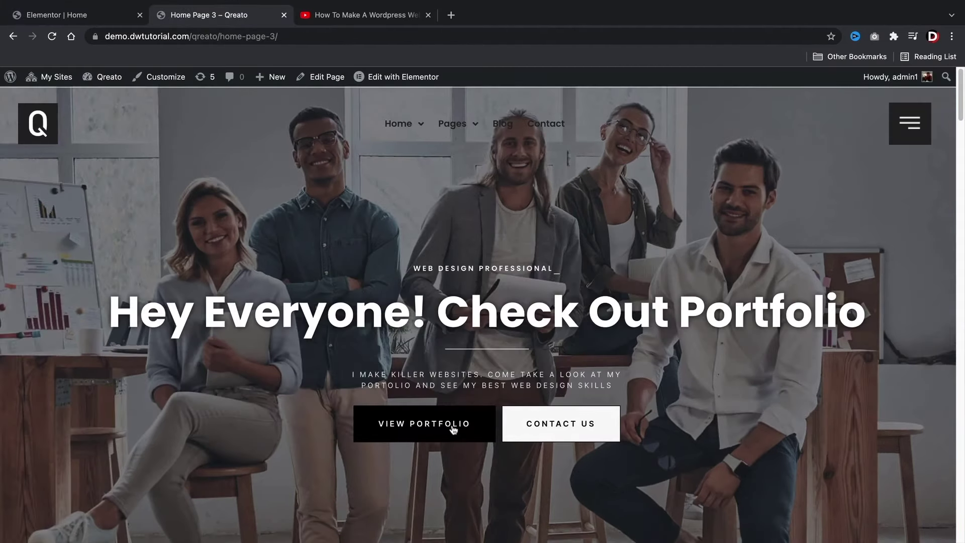
{"action": "left_click", "coordinate": [100, 15]}
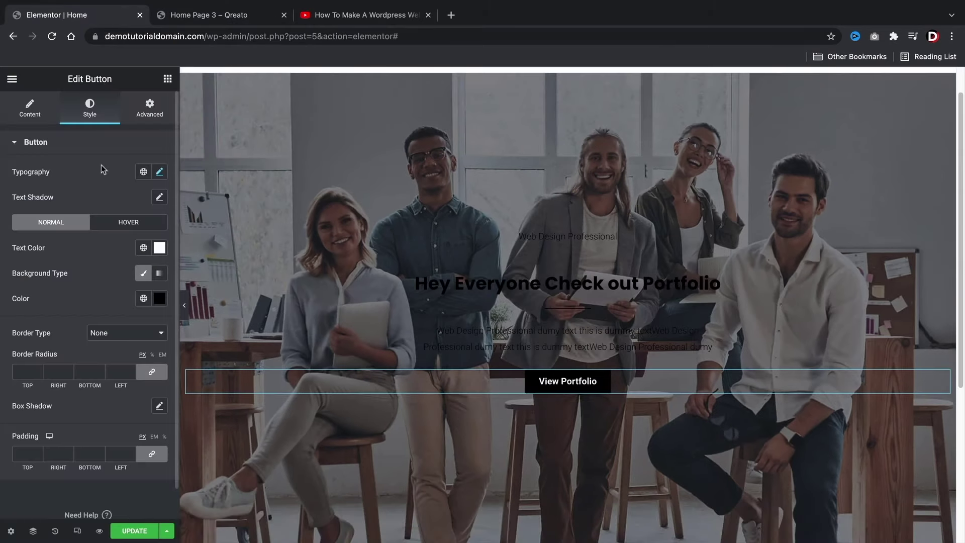
{"action": "left_click", "coordinate": [167, 79]}
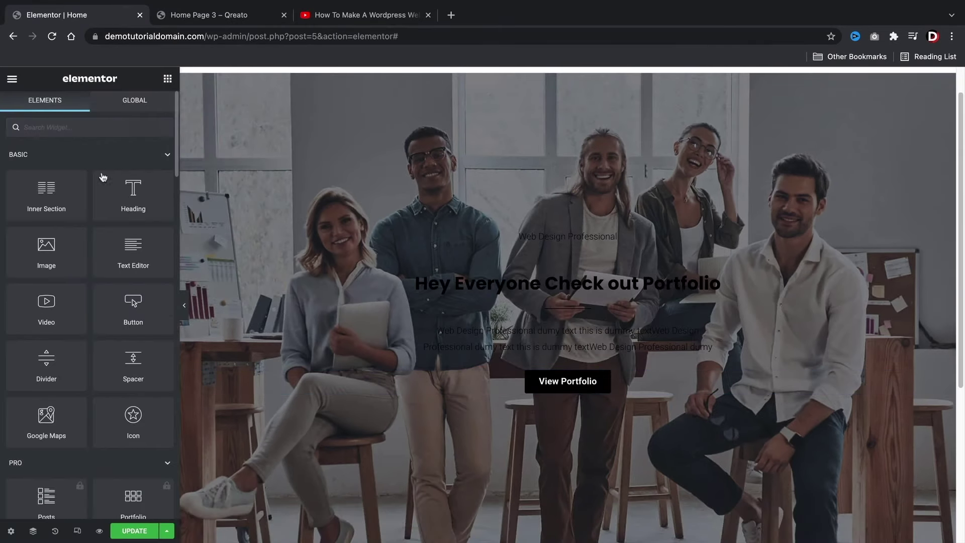
Add a two-column inner section and right-align the View Portfolio button in its left column
{"action": "left_click_drag", "start_coordinate": [42, 196], "coordinate": [539, 352]}
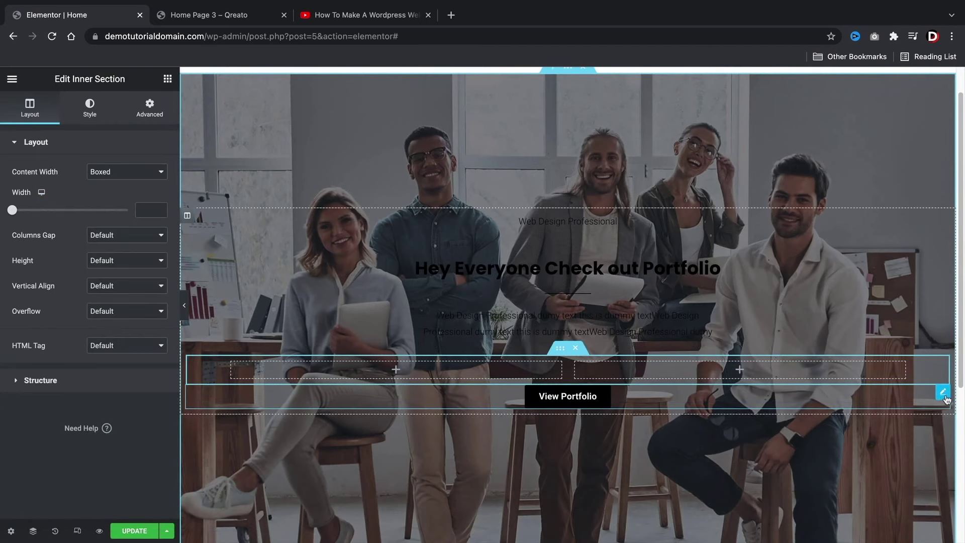
{"action": "left_click_drag", "start_coordinate": [578, 401], "coordinate": [465, 389]}
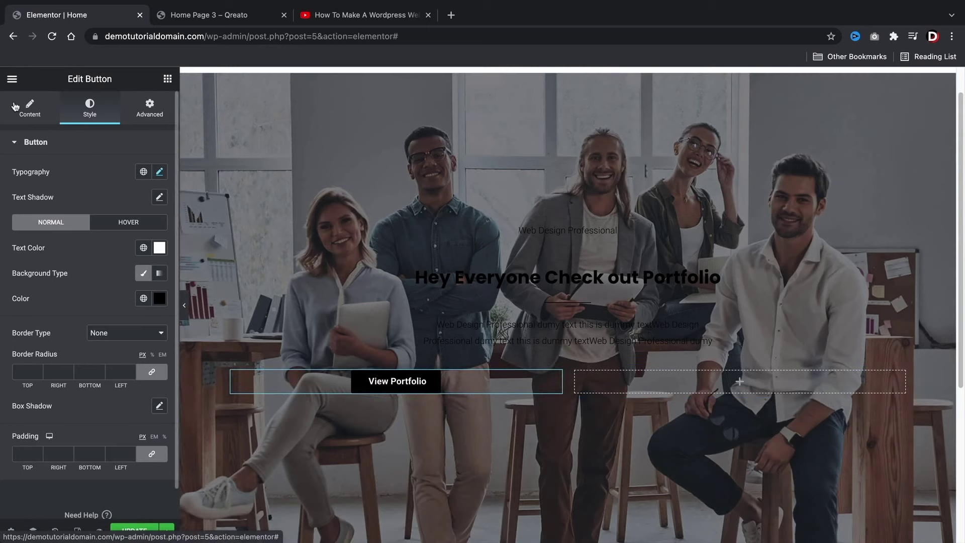
{"action": "left_click", "coordinate": [30, 108]}
{"action": "left_click", "coordinate": [145, 263]}
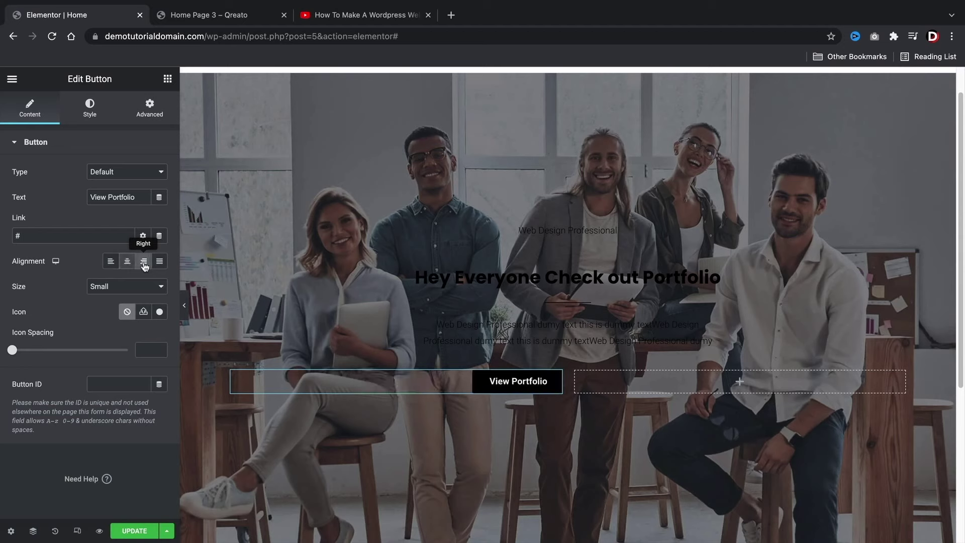
Duplicate the button into the right column, left-align the copy, and view the Qreato reference hero
{"action": "right_click", "coordinate": [550, 383]}
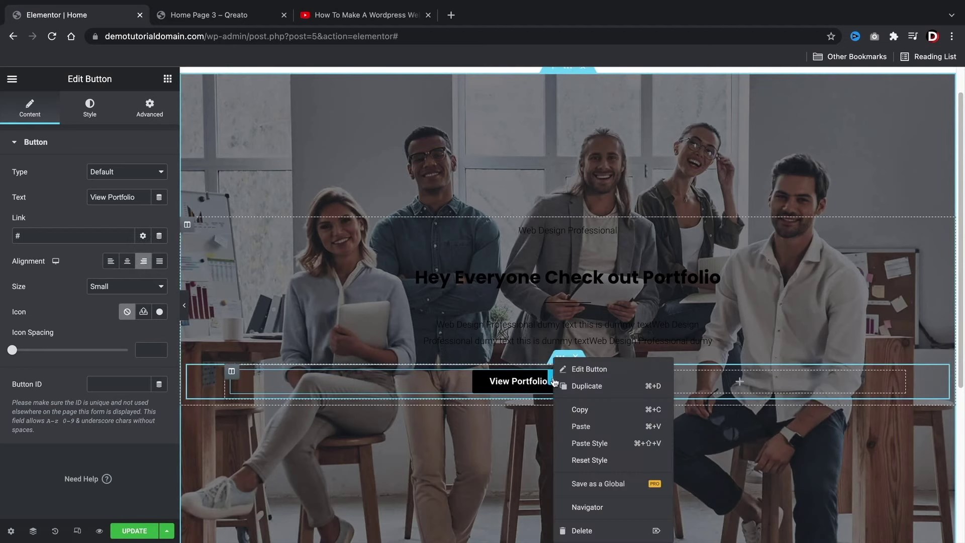
{"action": "left_click", "coordinate": [573, 386]}
{"action": "left_click_drag", "start_coordinate": [554, 401], "coordinate": [671, 387]}
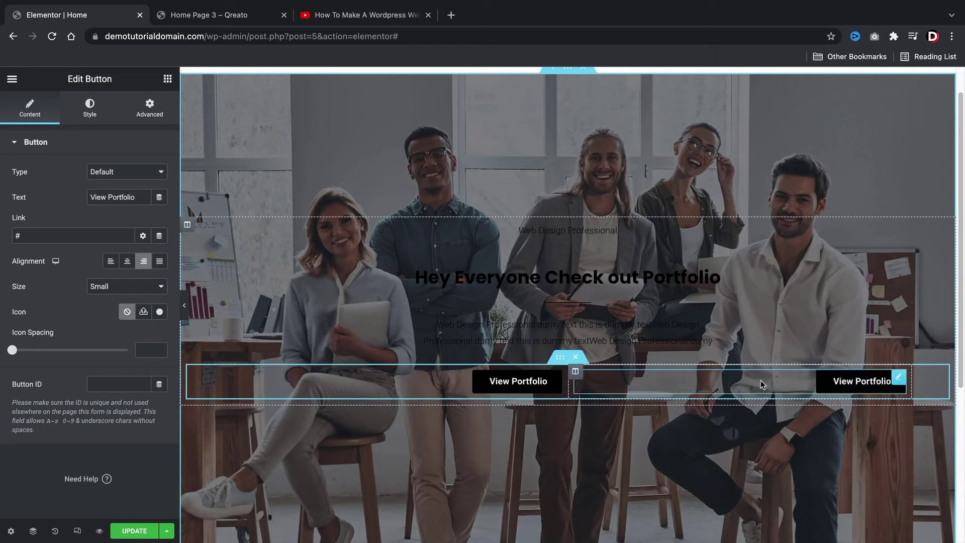
{"action": "left_click", "coordinate": [112, 261]}
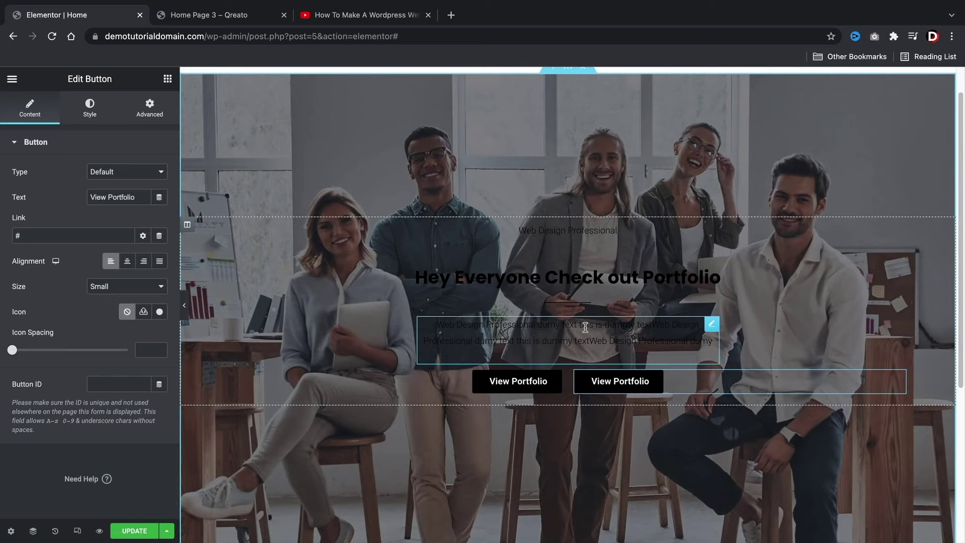
{"action": "left_click", "coordinate": [242, 16]}
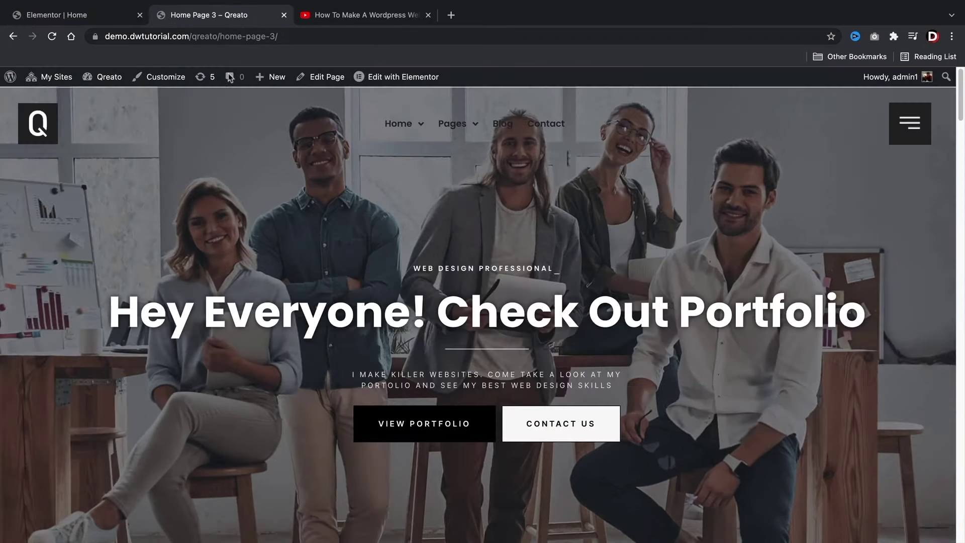
Select the Qreato reference heading text, then select the hero heading back in Elementor
{"action": "triple_click", "coordinate": [716, 318]}
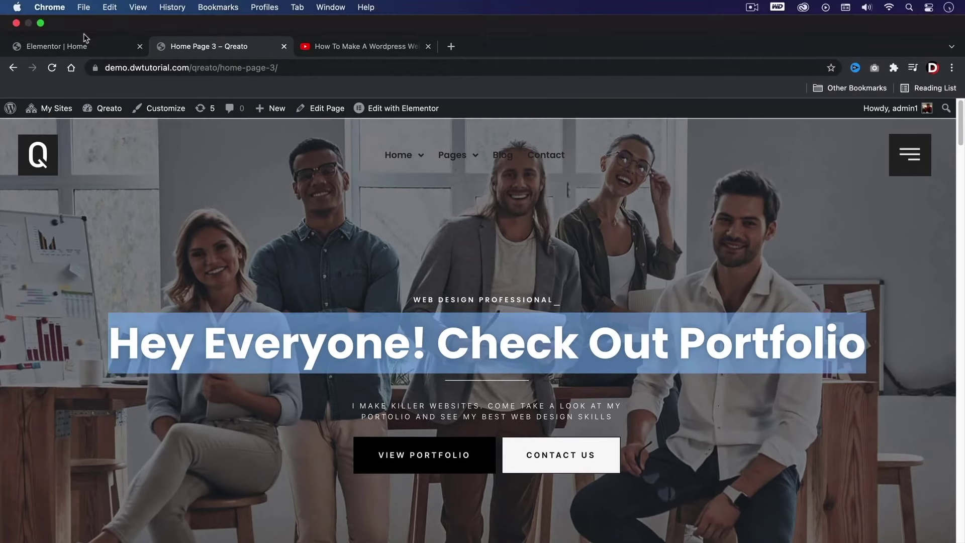
{"action": "left_click", "coordinate": [80, 13]}
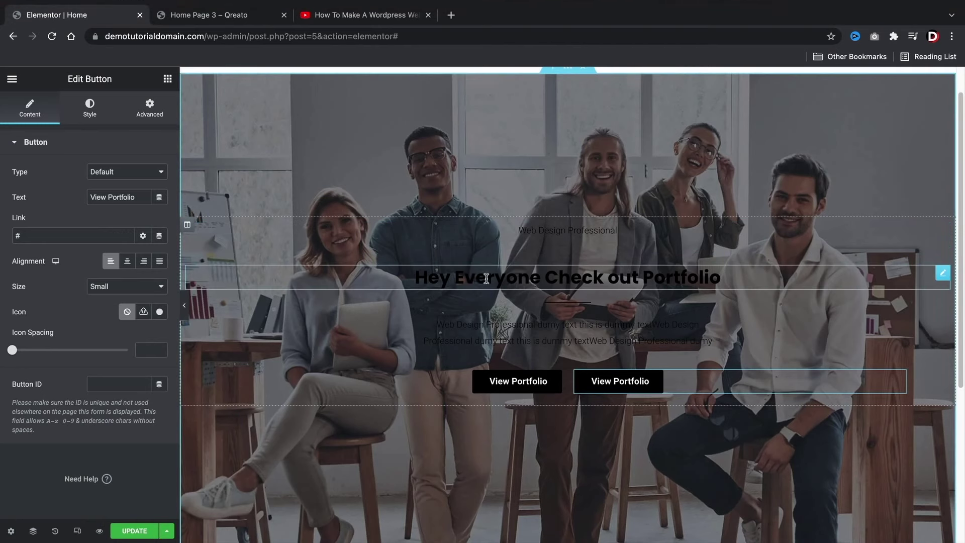
{"action": "left_click", "coordinate": [486, 279]}
Make the hero heading white and enlarge its font size to 64 px
{"action": "left_click", "coordinate": [159, 171]}
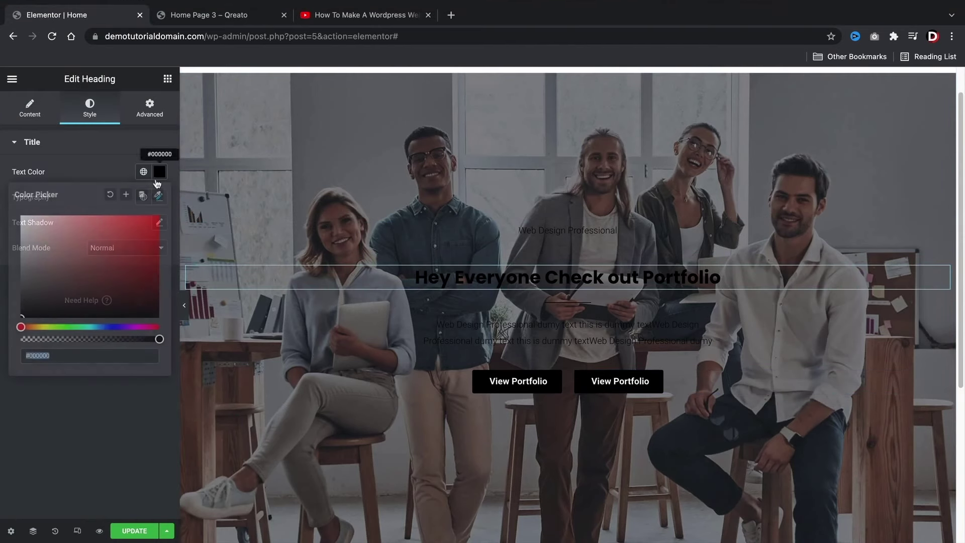
{"action": "left_click_drag", "start_coordinate": [55, 228], "coordinate": [15, 219]}
{"action": "left_click", "coordinate": [92, 171]}
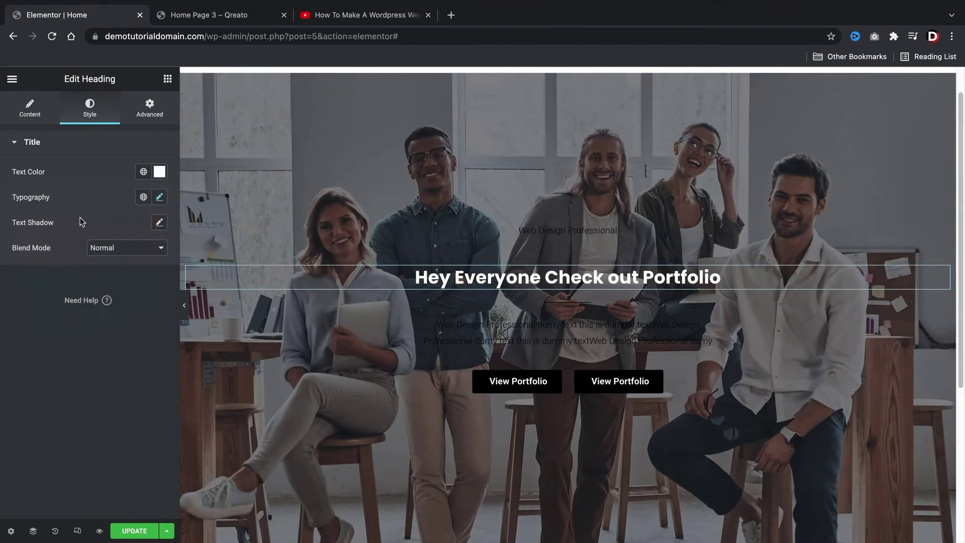
{"action": "left_click", "coordinate": [160, 196]}
{"action": "left_click_drag", "start_coordinate": [21, 297], "coordinate": [52, 296]}
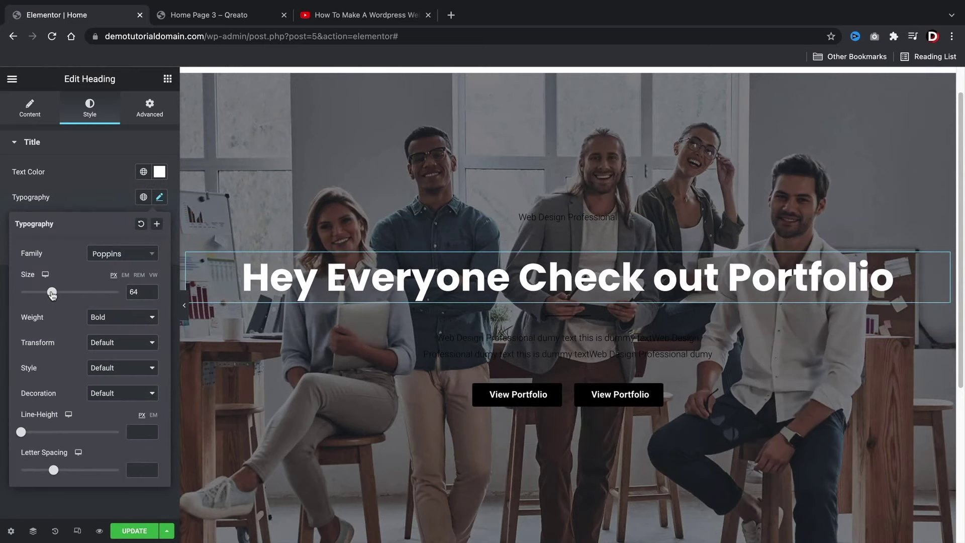
Try overline and underline decorations on the heading, then revert its decoration to Default
{"action": "left_click", "coordinate": [98, 397]}
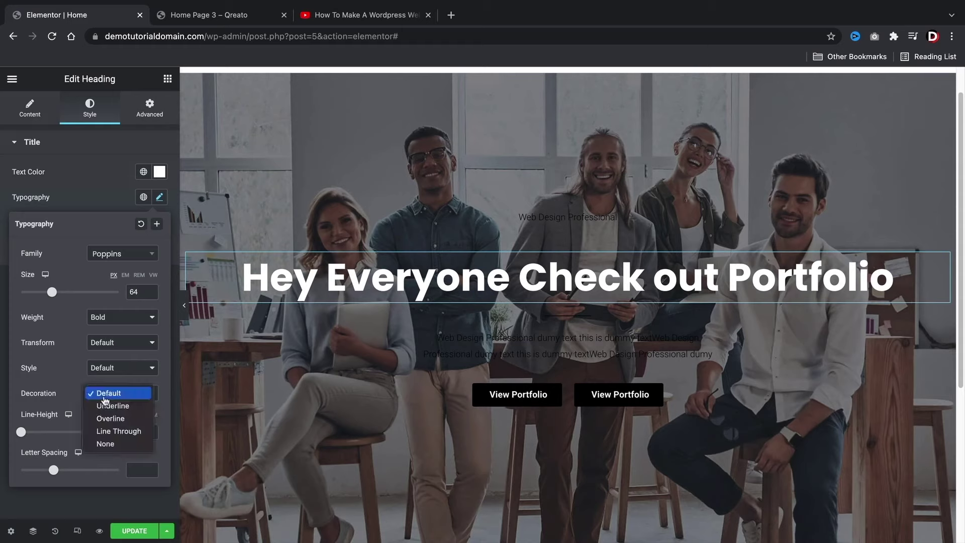
{"action": "left_click", "coordinate": [111, 419]}
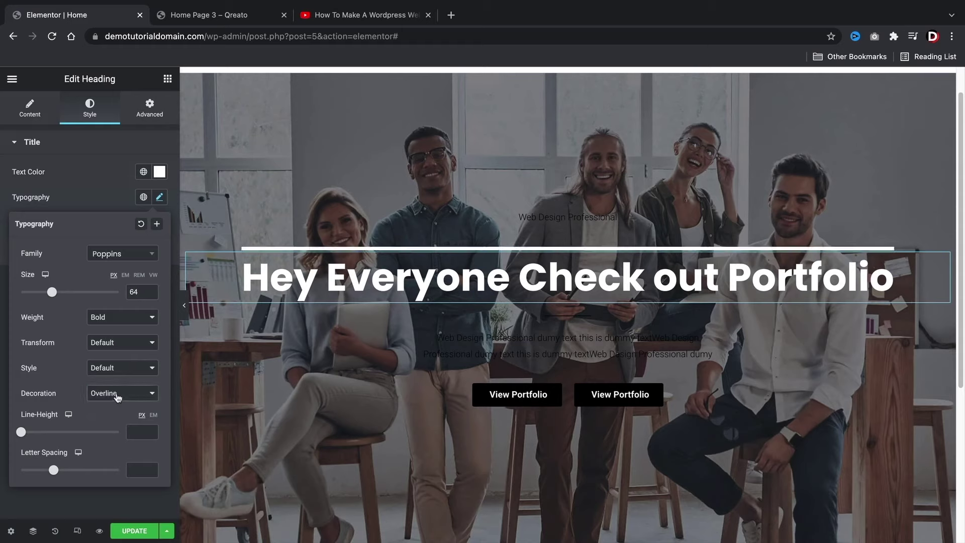
{"action": "left_click", "coordinate": [116, 396]}
{"action": "left_click", "coordinate": [118, 383]}
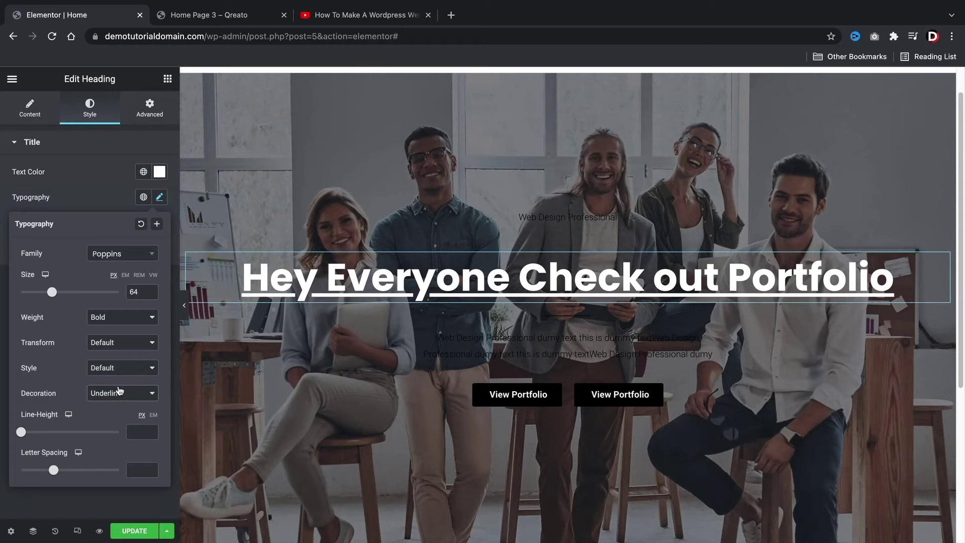
{"action": "left_click", "coordinate": [119, 390]}
{"action": "left_click", "coordinate": [106, 379]}
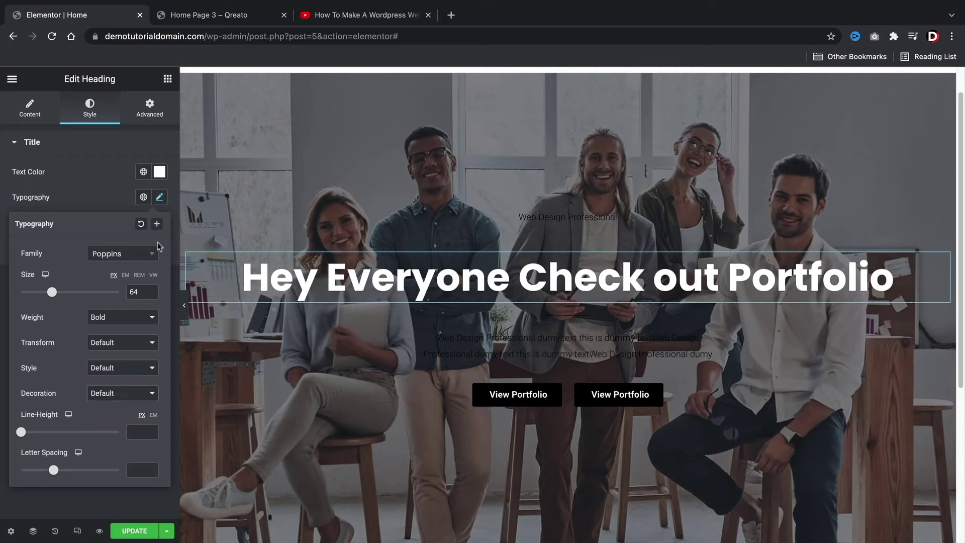
{"action": "left_click", "coordinate": [110, 191]}
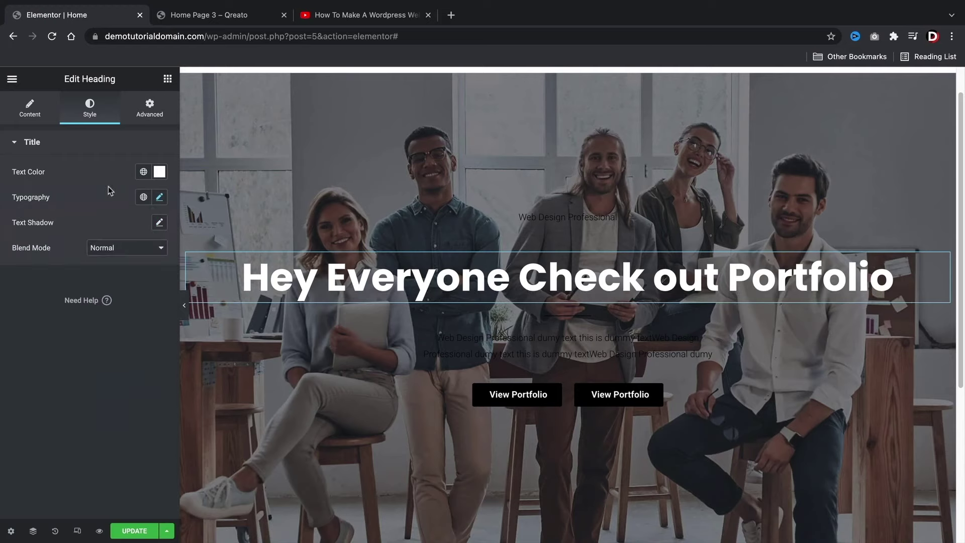
{"action": "left_click", "coordinate": [159, 223]}
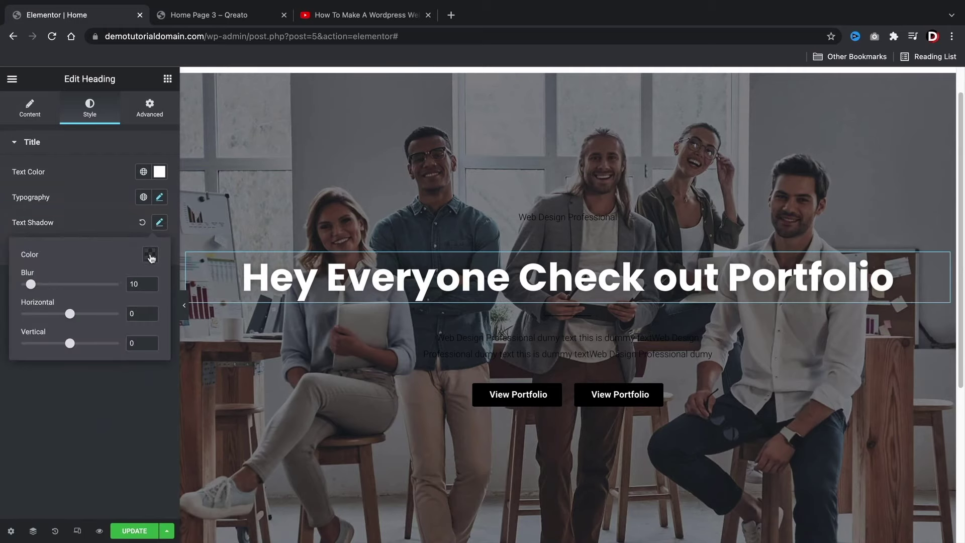
After comparing with the Qreato heading, give the heading a dark translucent shadow with blur 72
{"action": "left_click", "coordinate": [173, 15]}
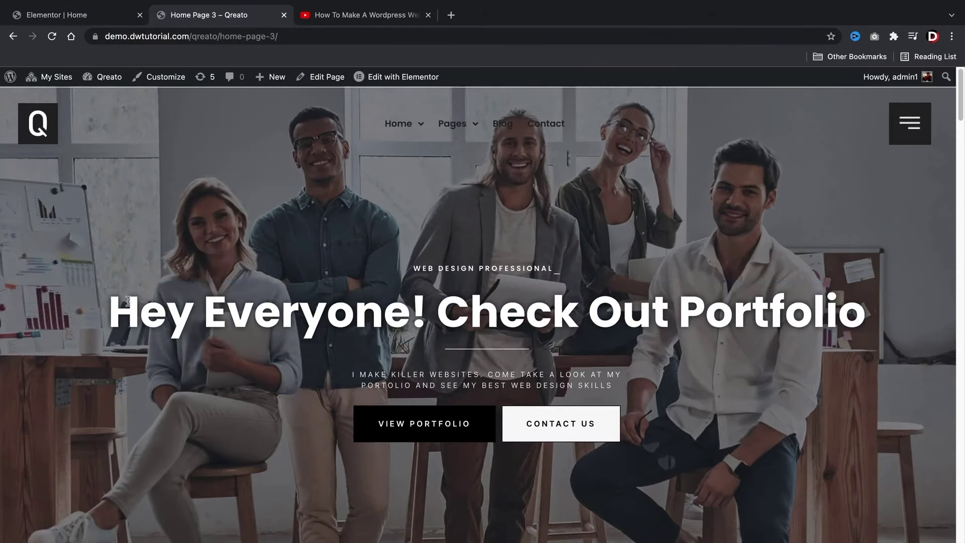
{"action": "left_click", "coordinate": [104, 16]}
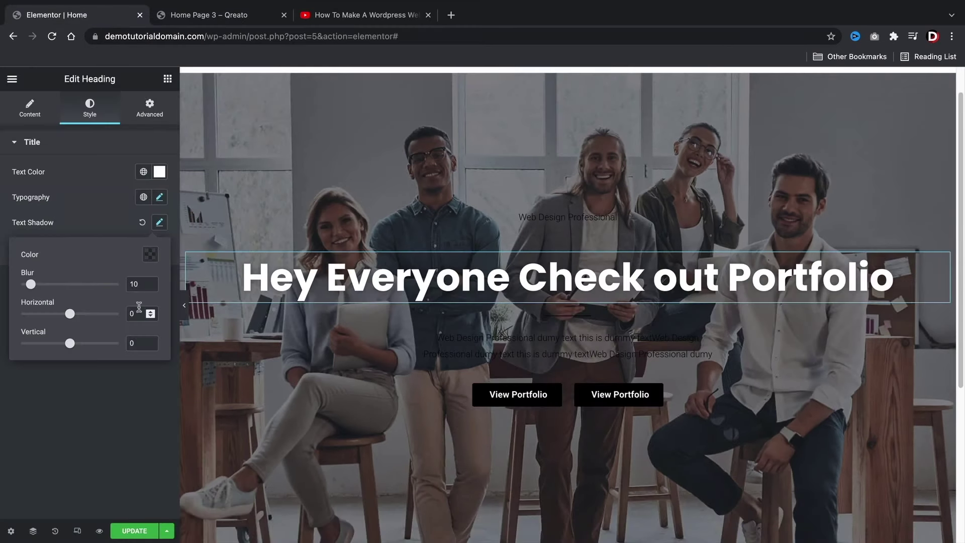
{"action": "left_click", "coordinate": [149, 257]}
{"action": "left_click", "coordinate": [184, 382]}
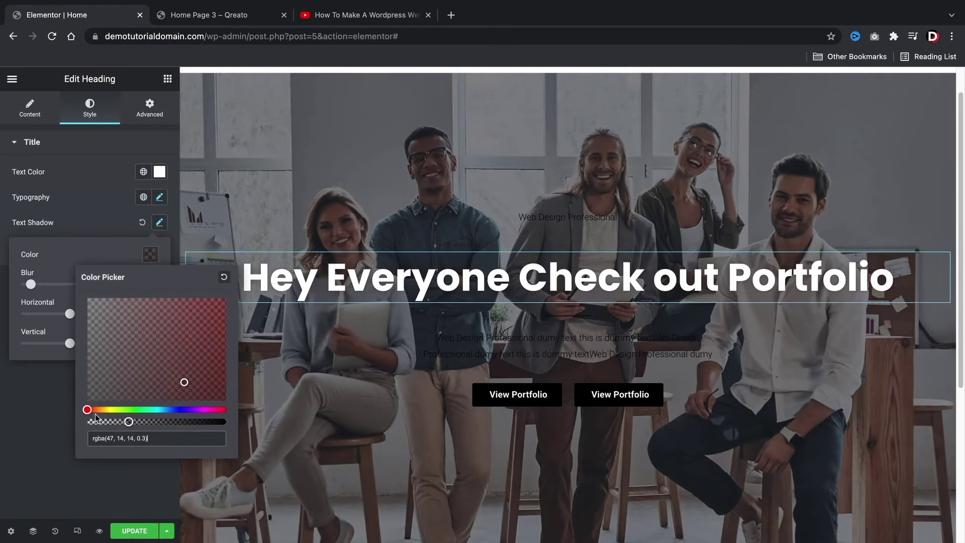
{"action": "left_click", "coordinate": [42, 283]}
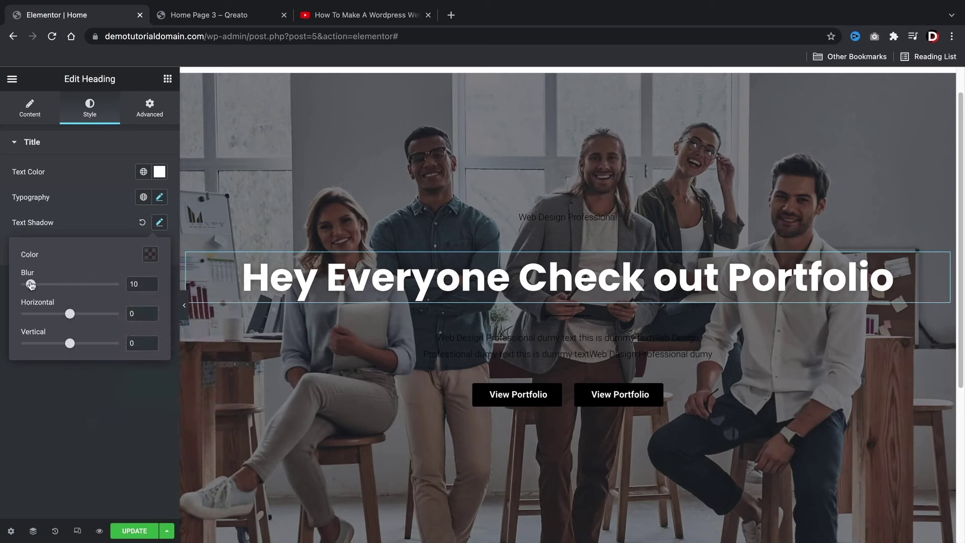
{"action": "left_click_drag", "start_coordinate": [43, 284], "coordinate": [91, 284]}
Make the shadow near-opaque black and settle its blur at about 47
{"action": "left_click", "coordinate": [150, 254]}
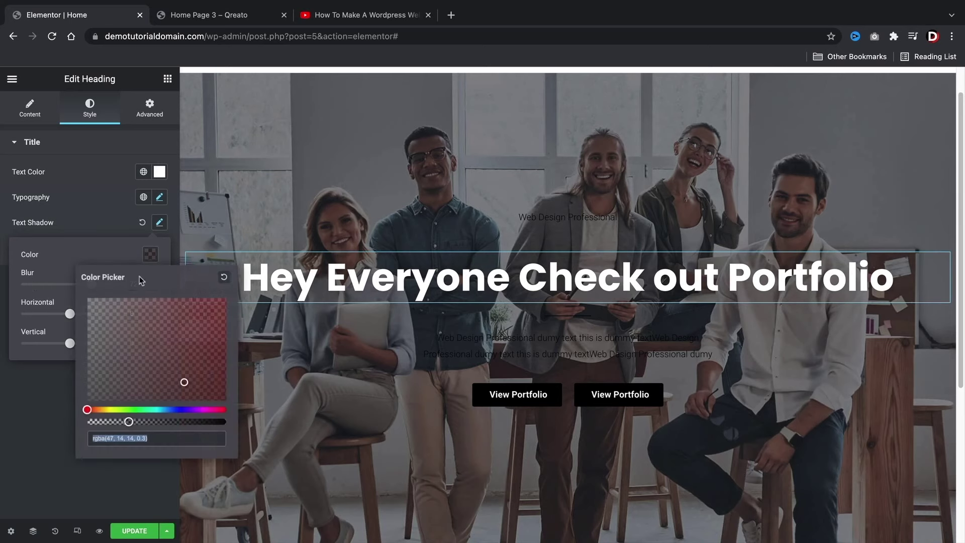
{"action": "left_click_drag", "start_coordinate": [207, 421], "coordinate": [218, 421]}
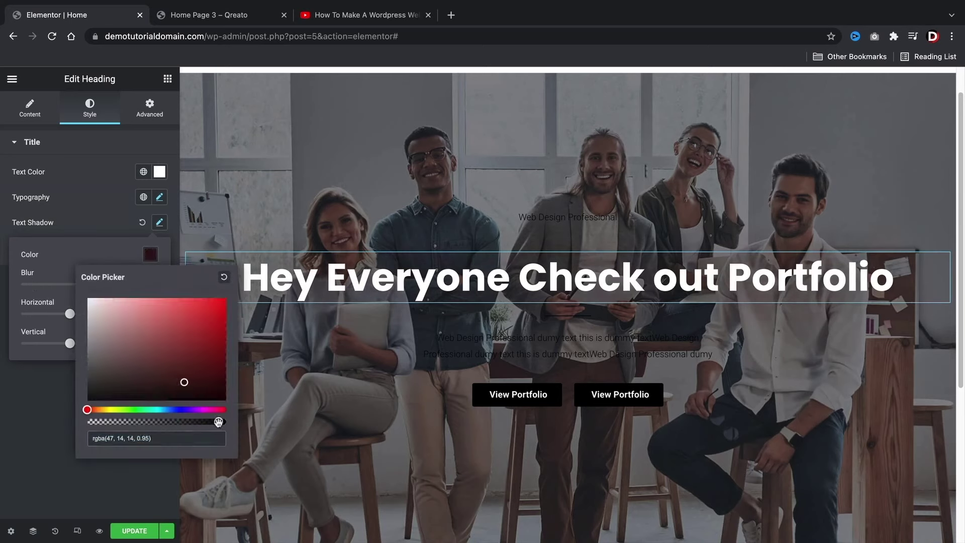
{"action": "left_click_drag", "start_coordinate": [199, 382], "coordinate": [151, 401]}
{"action": "left_click", "coordinate": [90, 285]}
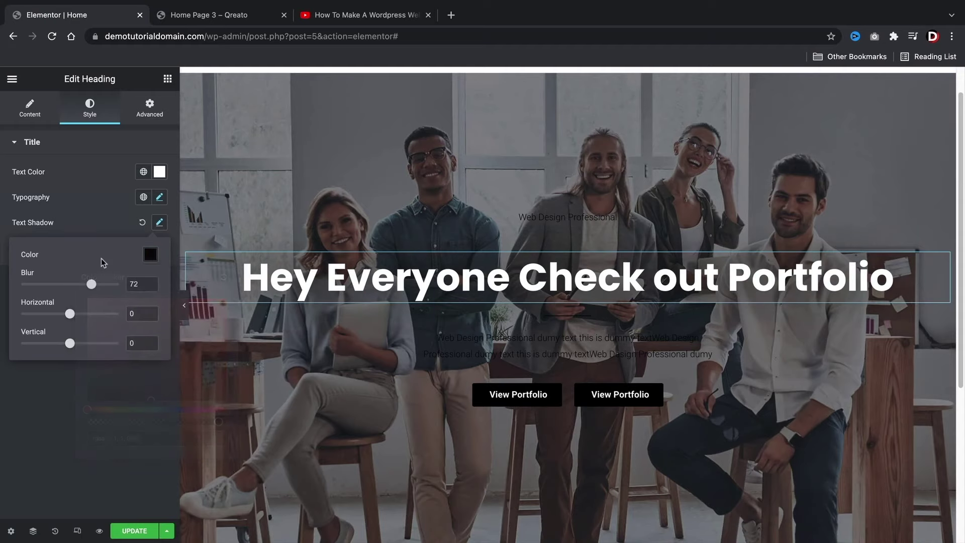
{"action": "left_click_drag", "start_coordinate": [90, 285], "coordinate": [112, 285]}
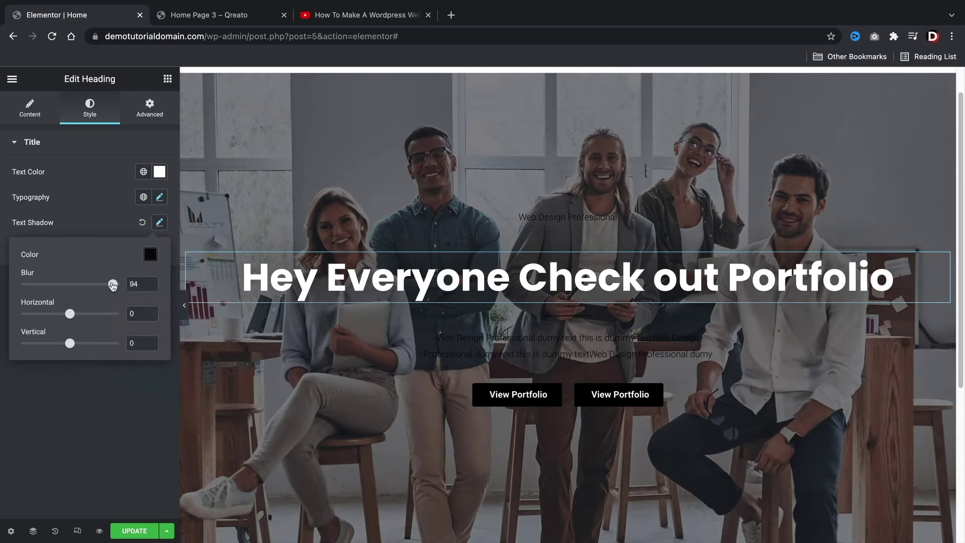
{"action": "left_click", "coordinate": [119, 213]}
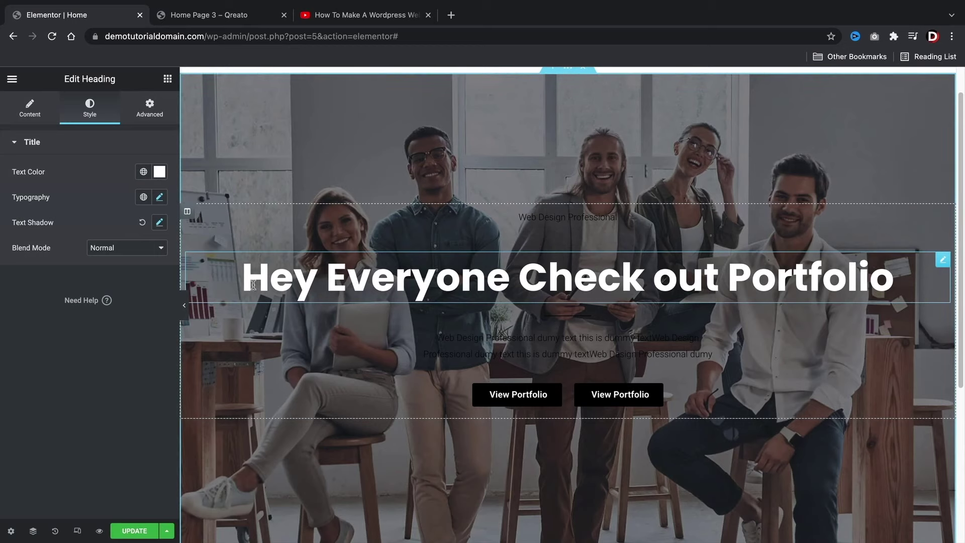
{"action": "left_click", "coordinate": [160, 198]}
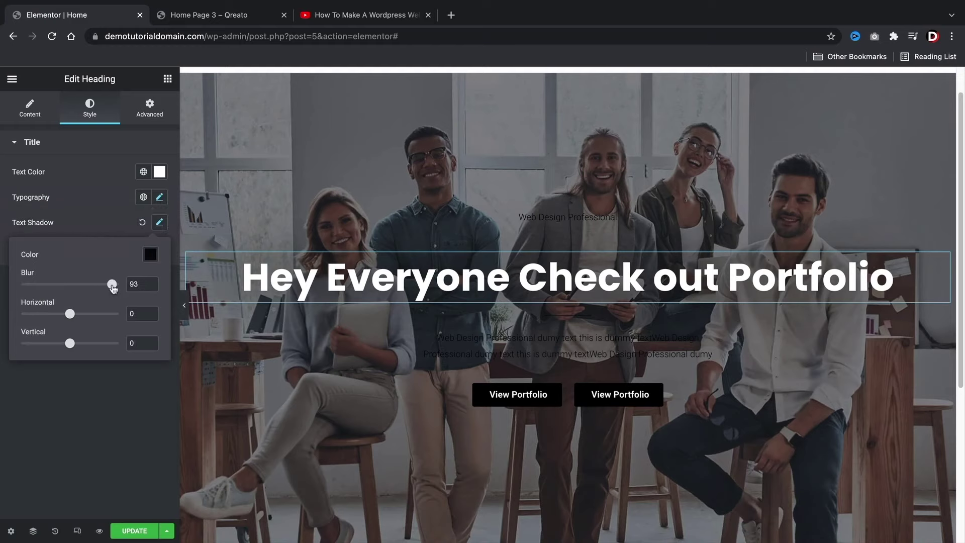
{"action": "left_click_drag", "start_coordinate": [113, 286], "coordinate": [68, 294]}
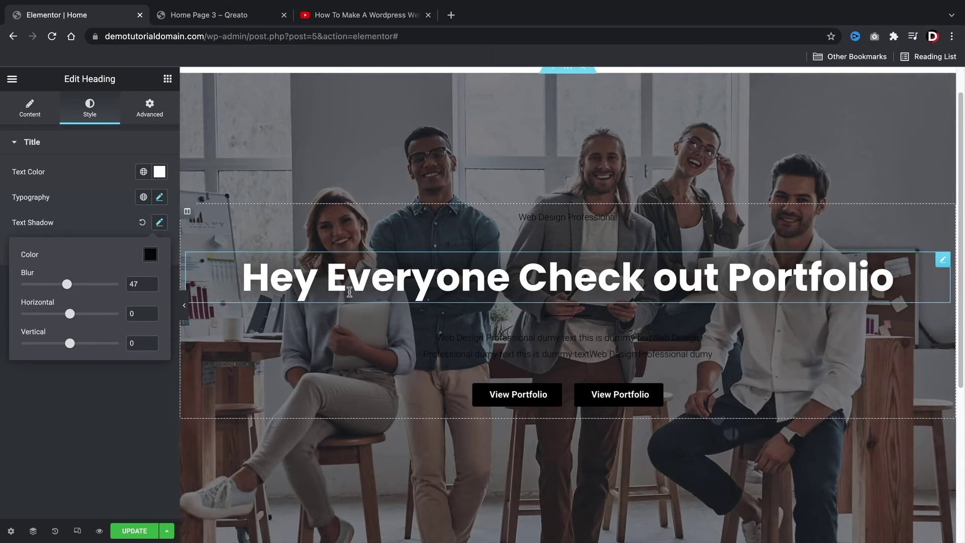
Set the Web Design Professional subtitle colour to light grey #ECECEC
{"action": "left_click", "coordinate": [586, 222]}
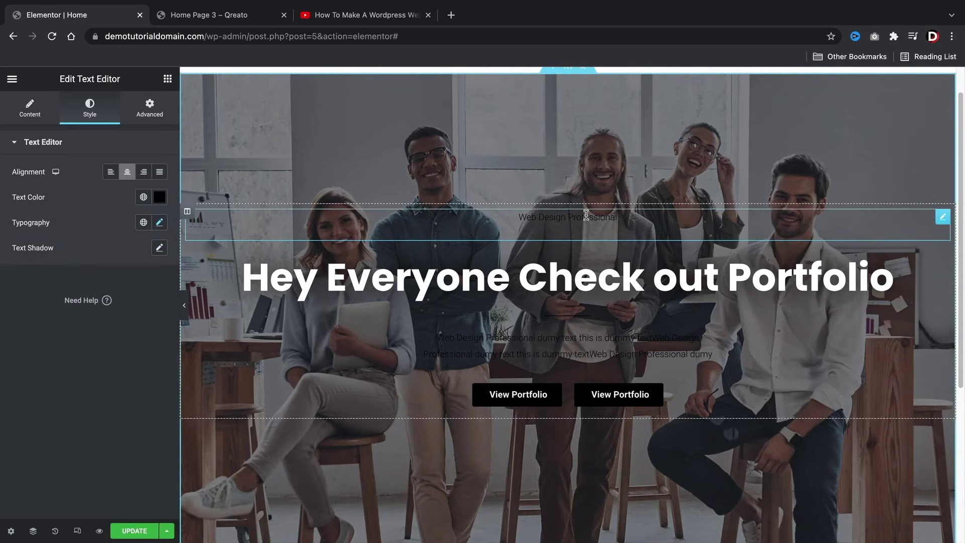
{"action": "left_click", "coordinate": [159, 196]}
{"action": "left_click", "coordinate": [18, 249]}
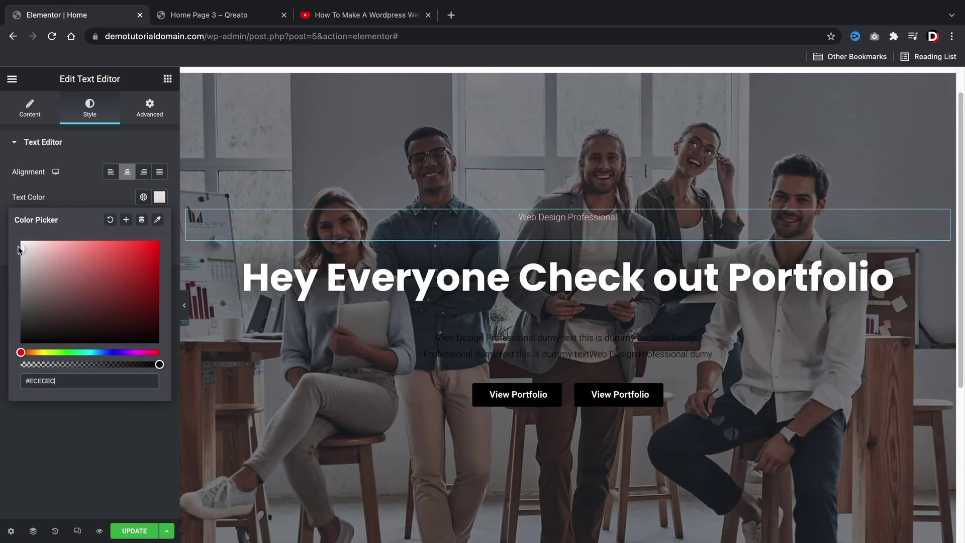
Set the paragraph text colour to pure white #FFFFFF
{"action": "left_click", "coordinate": [553, 347]}
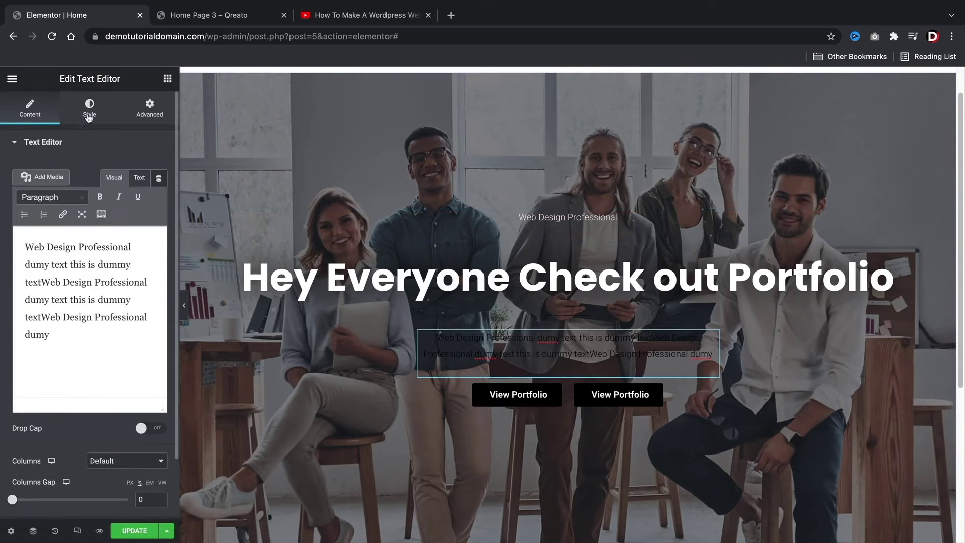
{"action": "left_click", "coordinate": [89, 113]}
{"action": "left_click", "coordinate": [160, 197]}
{"action": "left_click", "coordinate": [21, 242]}
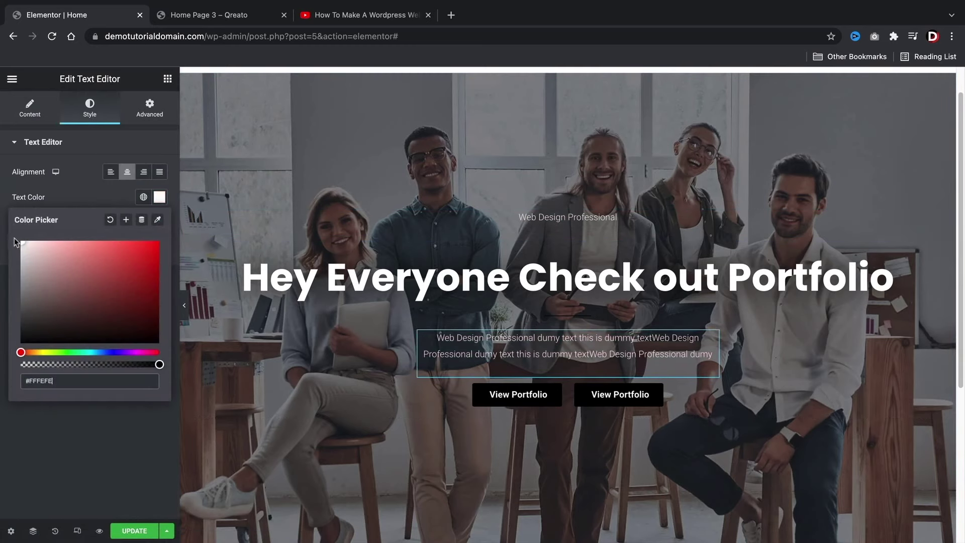
{"action": "left_click_drag", "start_coordinate": [16, 242], "coordinate": [17, 242]}
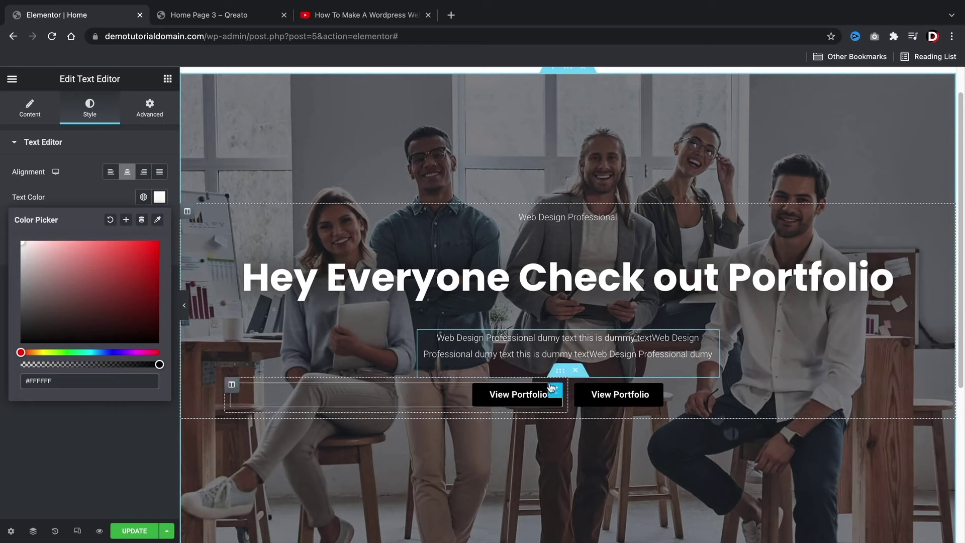
Make the divider line white and collapse the editing panel to preview the hero
{"action": "left_click", "coordinate": [575, 319]}
{"action": "left_click", "coordinate": [160, 172]}
{"action": "left_click", "coordinate": [68, 235]}
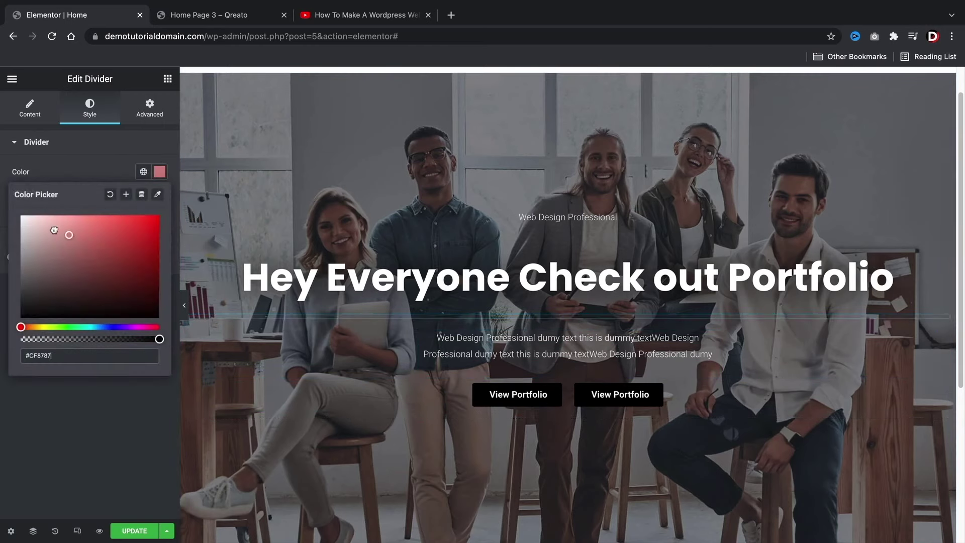
{"action": "left_click_drag", "start_coordinate": [54, 230], "coordinate": [21, 216]}
{"action": "left_click", "coordinate": [103, 424]}
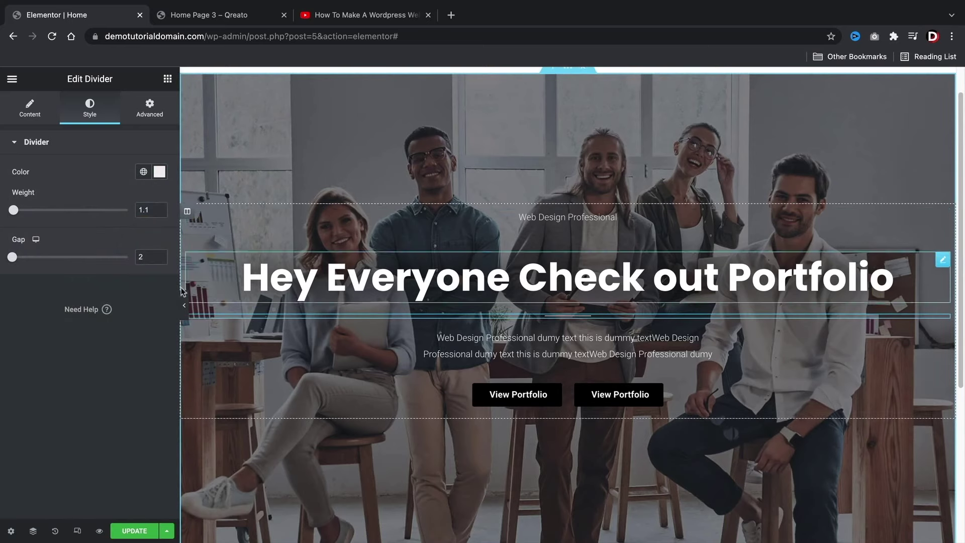
{"action": "left_click", "coordinate": [184, 305]}
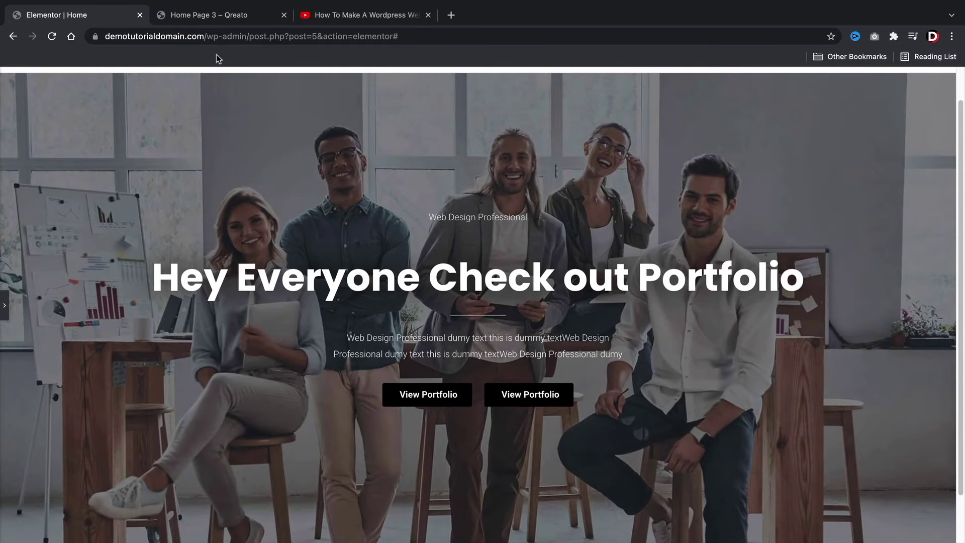
Inspect the subtitle on the Qreato reference page, then return to Elementor and reopen the editing panel
{"action": "left_click", "coordinate": [220, 16]}
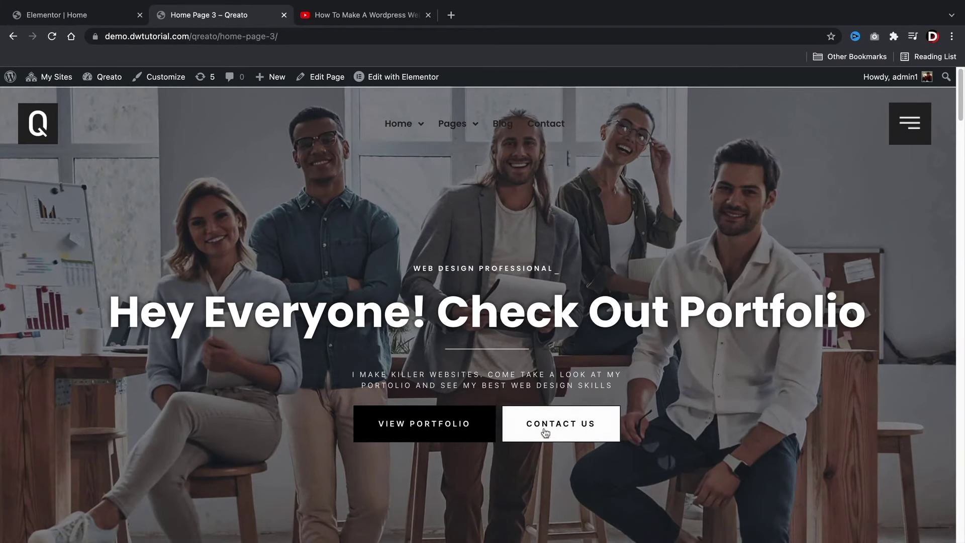
{"action": "left_click_drag", "start_coordinate": [352, 374], "coordinate": [524, 386]}
{"action": "left_click", "coordinate": [524, 386]}
{"action": "left_click", "coordinate": [111, 15]}
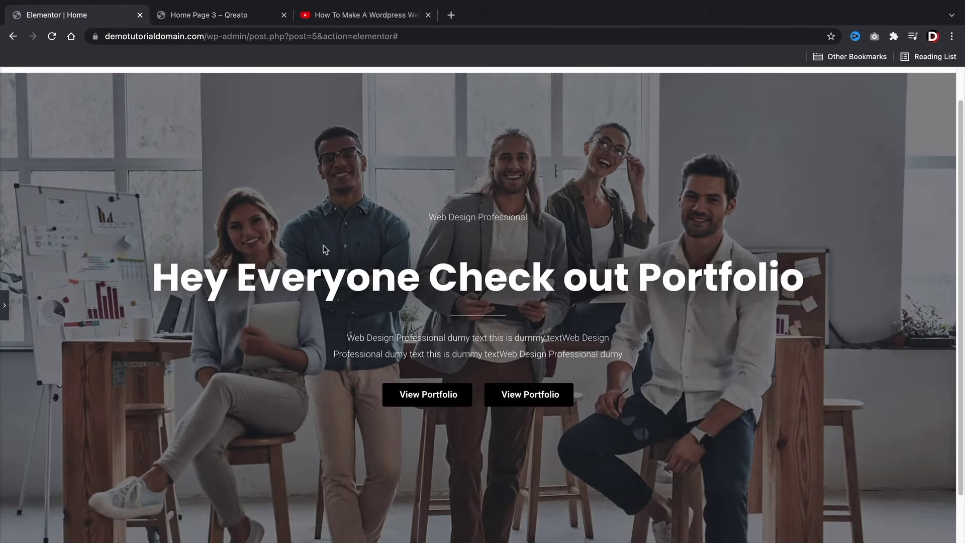
{"action": "scroll", "coordinate": [399, 308], "scroll_direction": "down", "scroll_amount": 2}
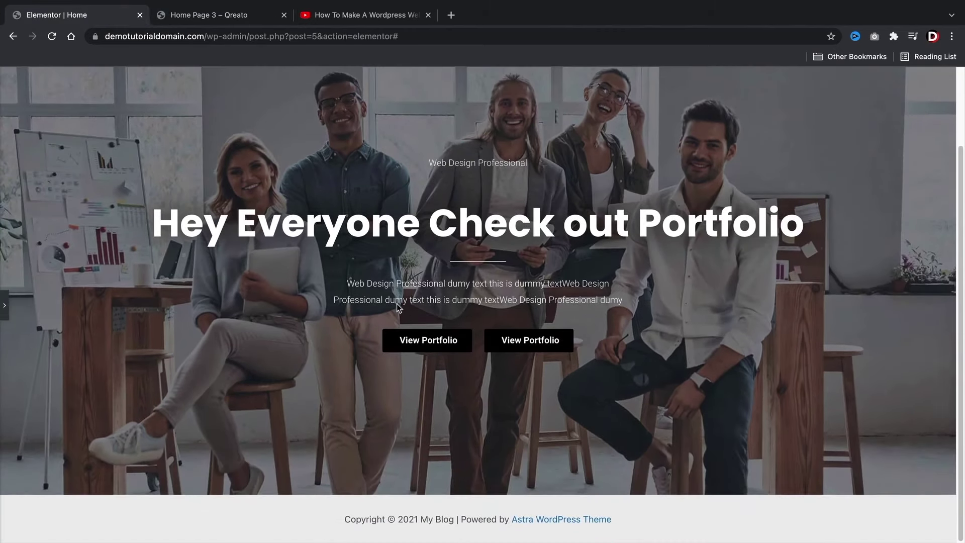
{"action": "left_click", "coordinate": [4, 305]}
{"action": "scroll", "coordinate": [451, 377], "scroll_direction": "down", "scroll_amount": 5}
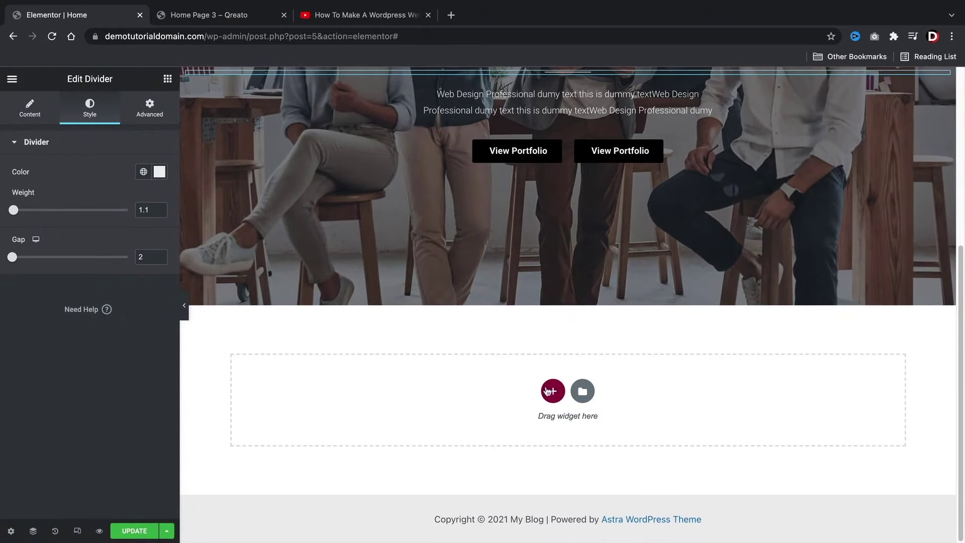
Add a three-column section below the hero with a Heading widget in column one
{"action": "left_click", "coordinate": [553, 392]}
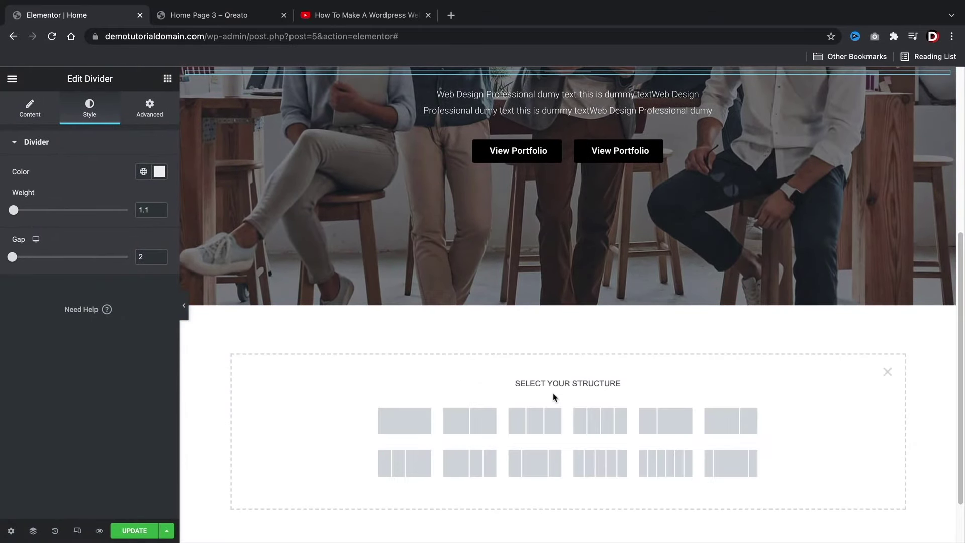
{"action": "left_click", "coordinate": [532, 425]}
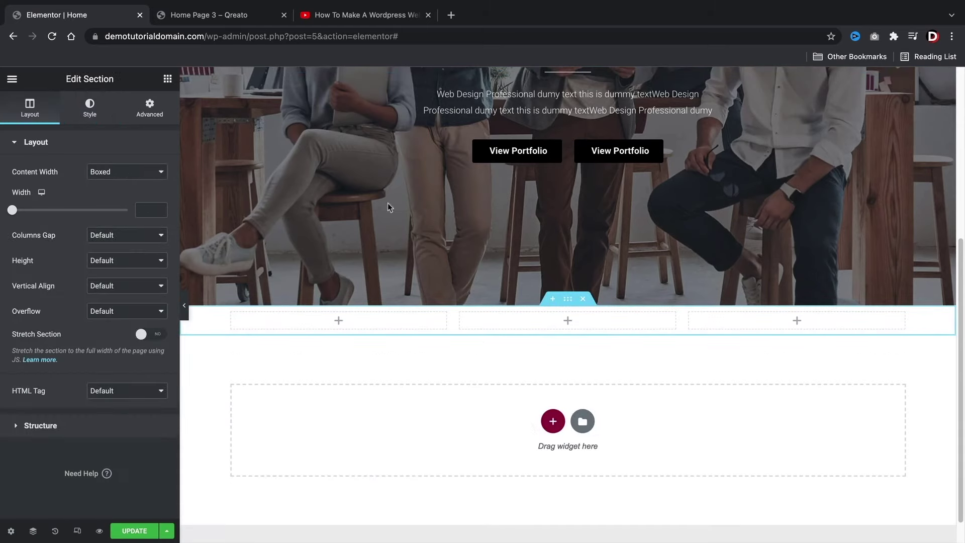
{"action": "left_click", "coordinate": [167, 78]}
{"action": "left_click_drag", "start_coordinate": [144, 176], "coordinate": [312, 321]}
Add a Text Editor paragraph and a Button under that heading, then save the Home page with UPDATE
{"action": "left_click", "coordinate": [167, 78]}
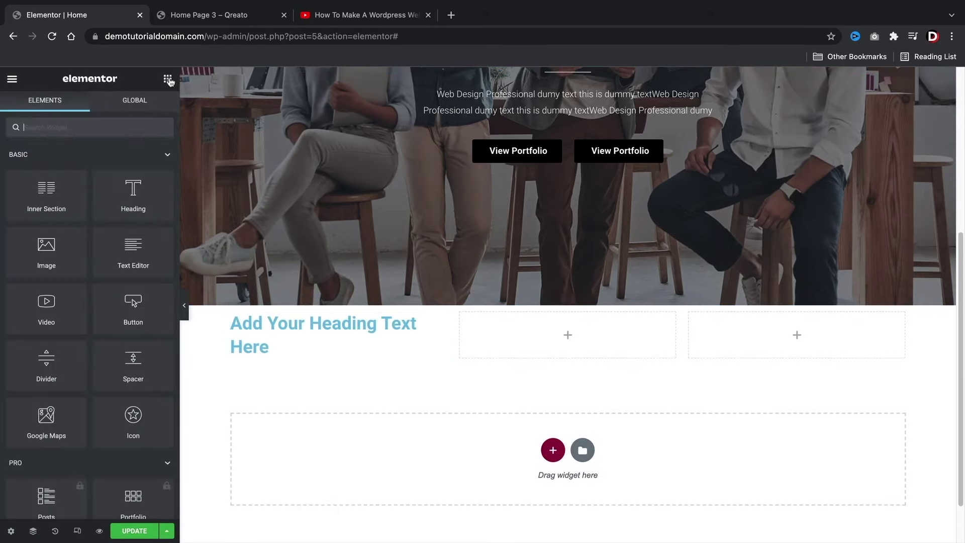
{"action": "left_click_drag", "start_coordinate": [131, 258], "coordinate": [272, 357]}
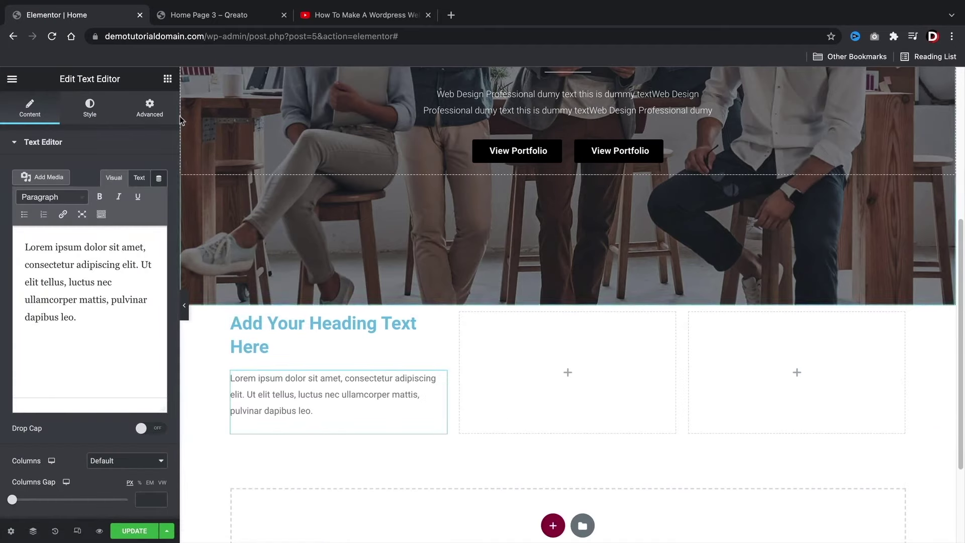
{"action": "left_click", "coordinate": [167, 78]}
{"action": "left_click_drag", "start_coordinate": [123, 310], "coordinate": [276, 429]}
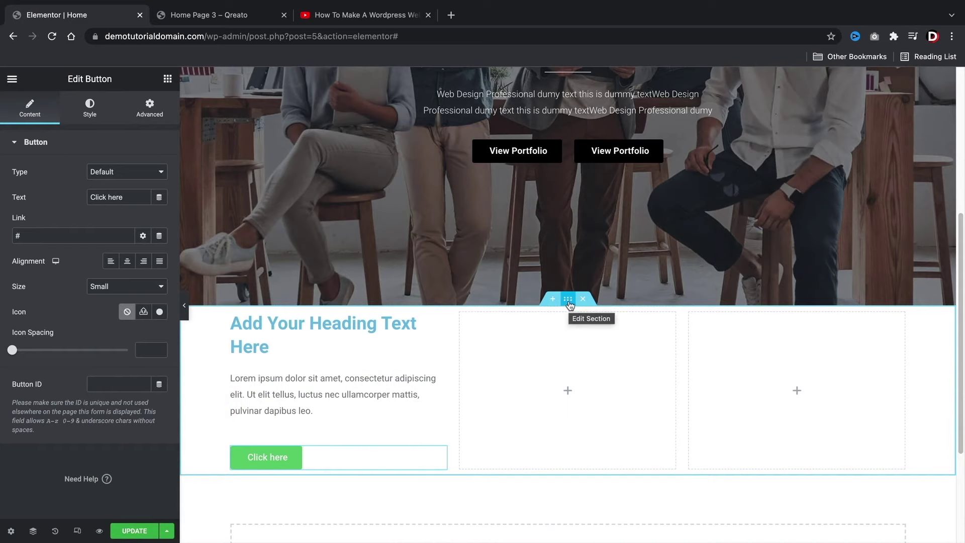
{"action": "scroll", "coordinate": [433, 279], "scroll_direction": "up", "scroll_amount": 6}
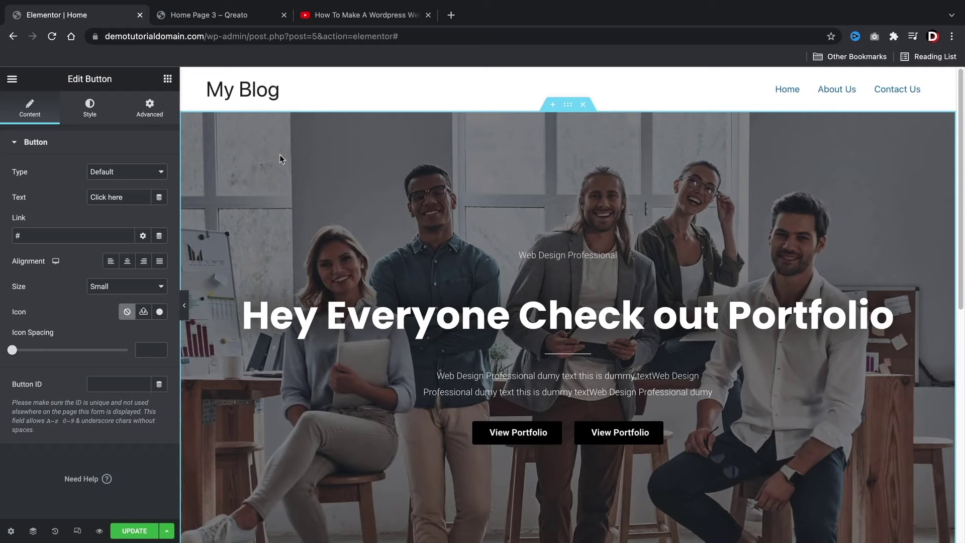
{"action": "left_click", "coordinate": [142, 531]}
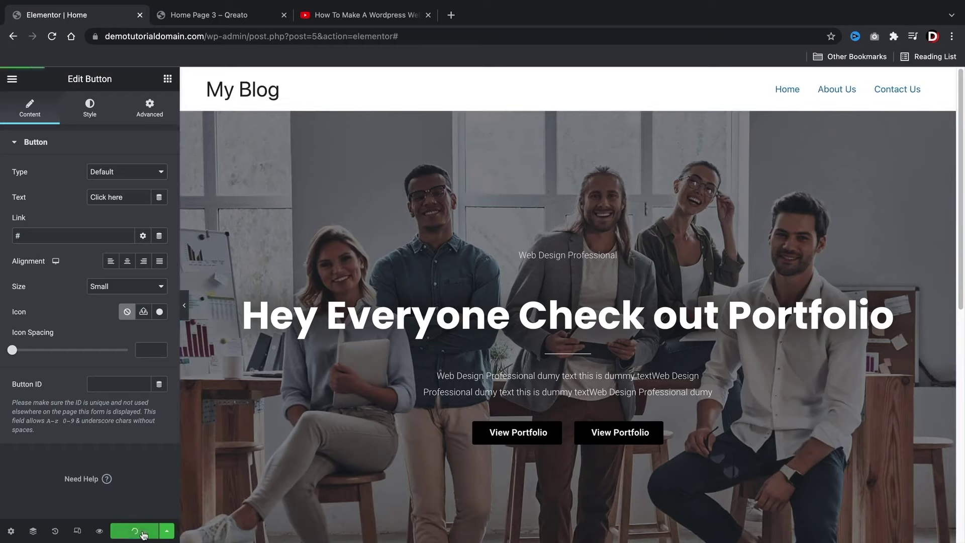
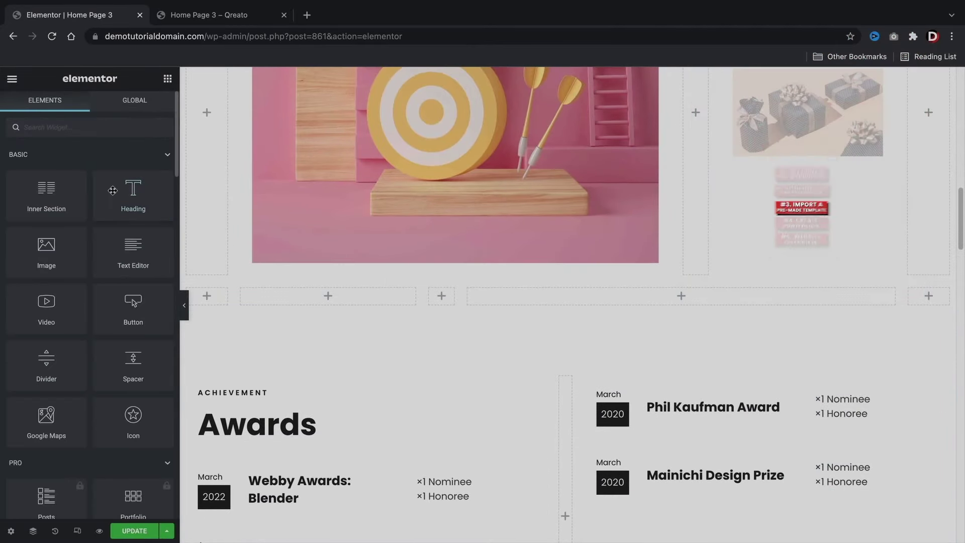
Add two Image widgets to the layout, the first showing the yellow room with the framed pink picture
{"action": "scroll", "coordinate": [365, 290], "scroll_direction": "up", "scroll_amount": 2}
{"action": "left_click_drag", "start_coordinate": [46, 246], "coordinate": [666, 403]}
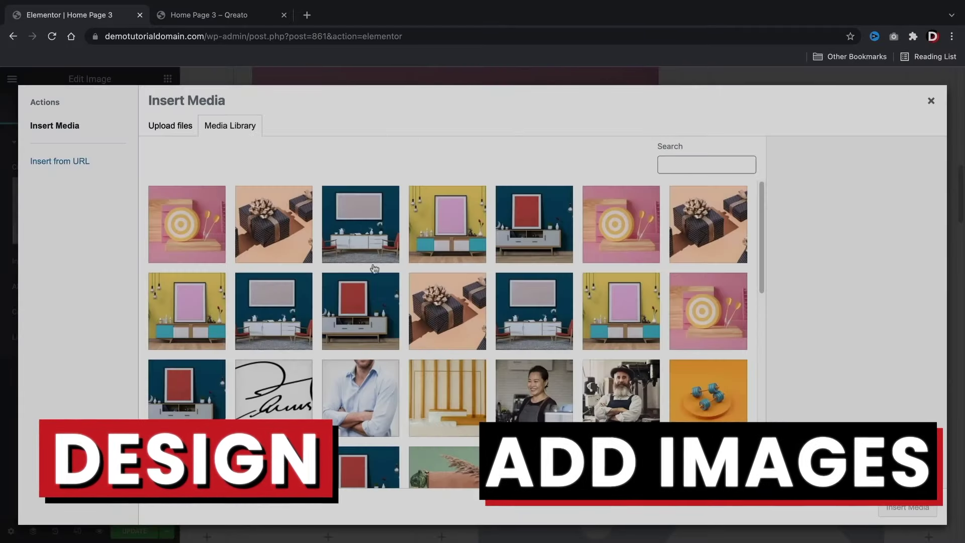
{"action": "left_click", "coordinate": [621, 311]}
{"action": "left_click", "coordinate": [909, 510]}
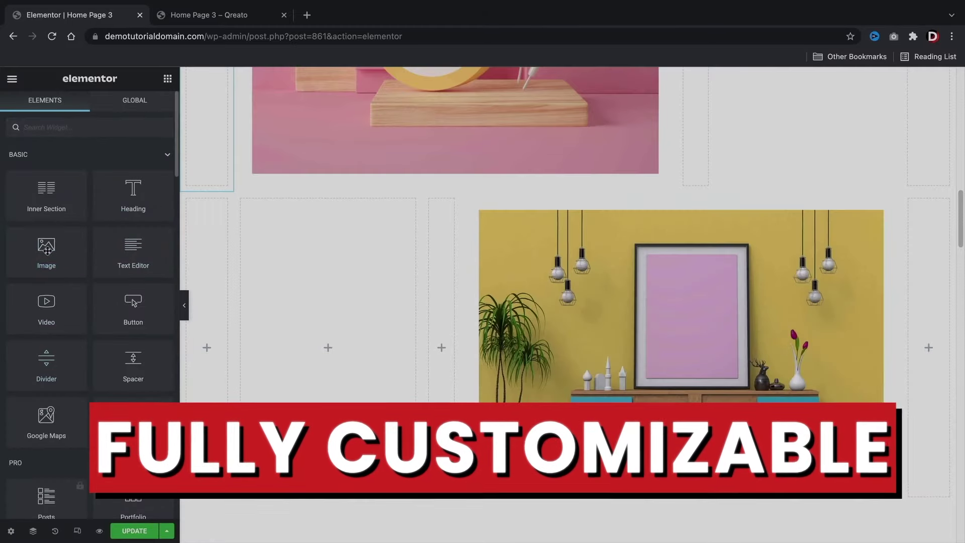
{"action": "left_click_drag", "start_coordinate": [47, 250], "coordinate": [308, 336]}
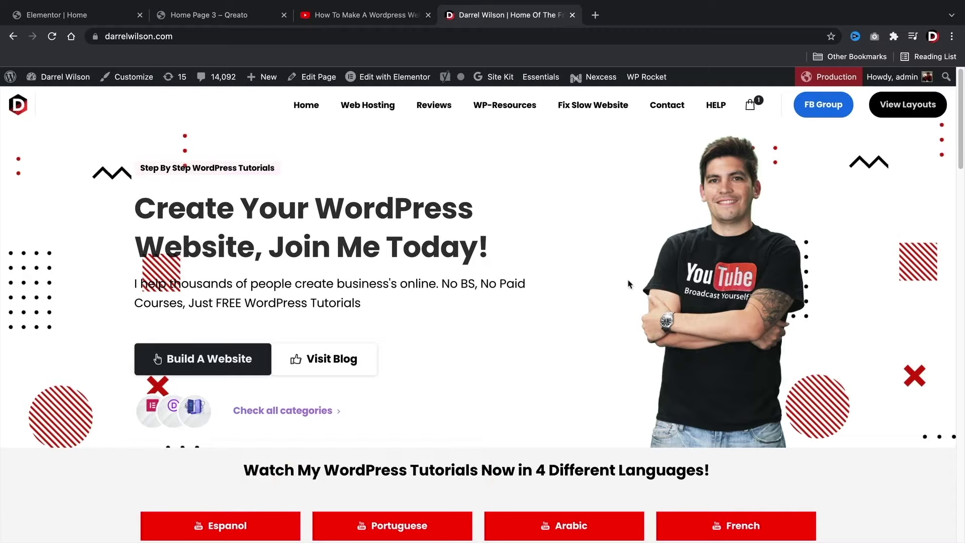
Open the free layouts page in a new tab and go to the Qreato kit in Elementor Templates
{"action": "left_click", "coordinate": [908, 104]}
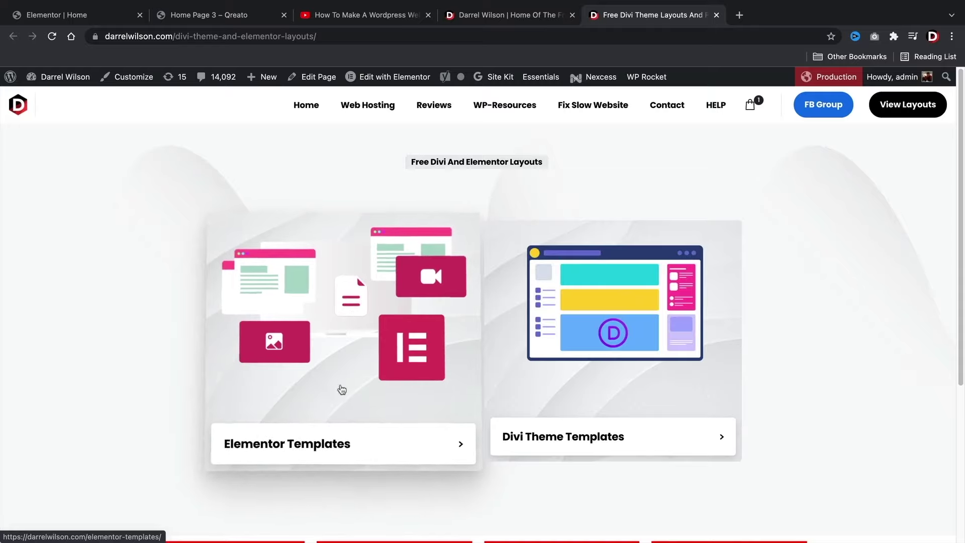
{"action": "left_click", "coordinate": [342, 356]}
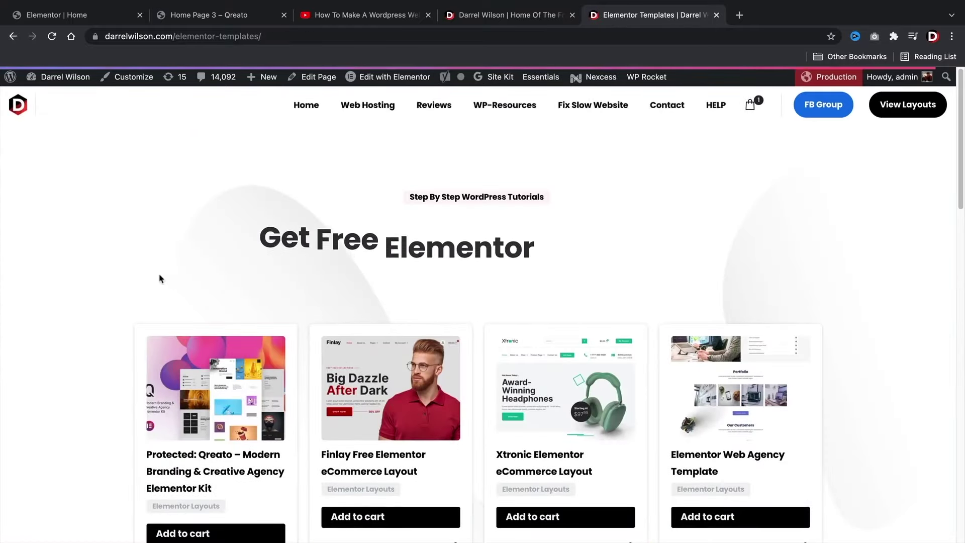
{"action": "scroll", "coordinate": [252, 297], "scroll_direction": "down", "scroll_amount": 3}
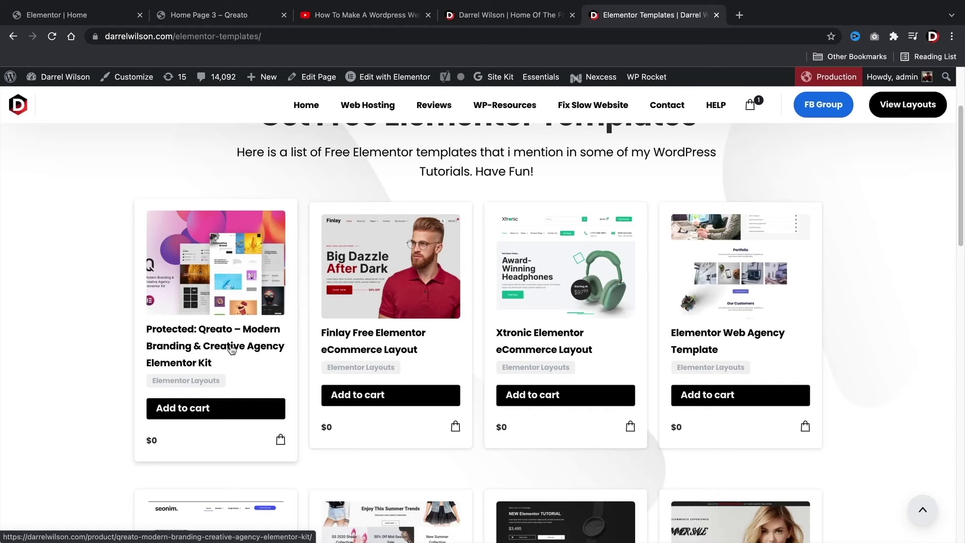
{"action": "left_click", "coordinate": [232, 349]}
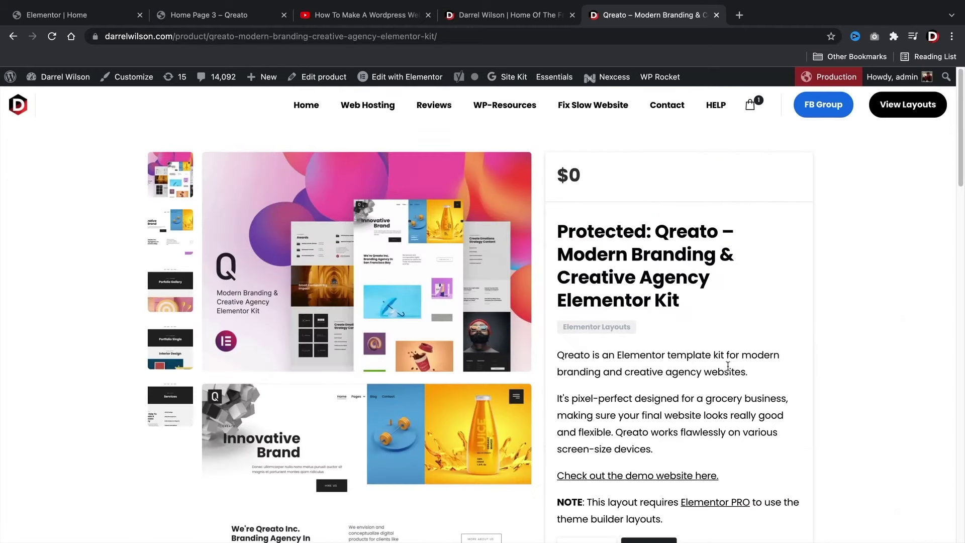
Preview the Qreato kit's Portfolio Gallery, Portfolio Single and Services images, then add it to the cart
{"action": "left_click", "coordinate": [174, 226]}
{"action": "left_click", "coordinate": [174, 295]}
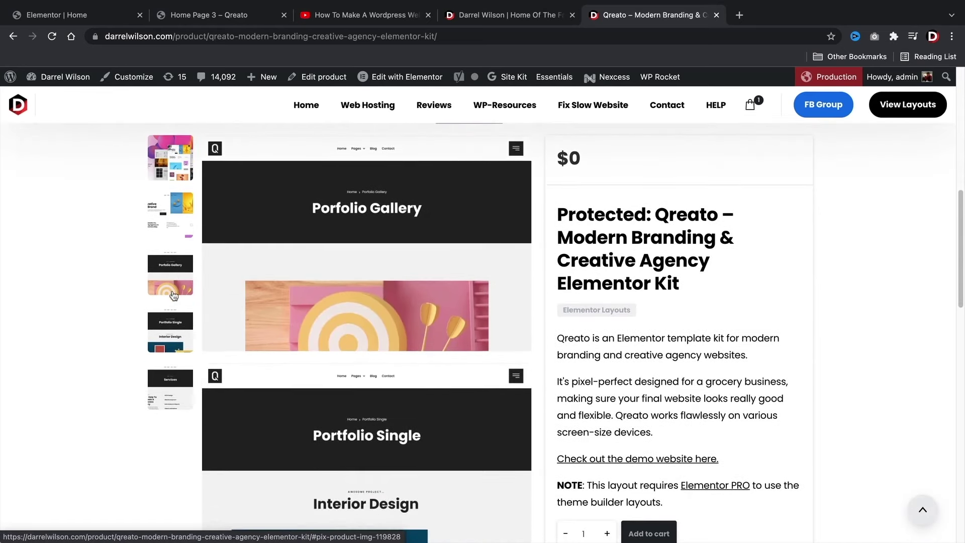
{"action": "left_click", "coordinate": [176, 330]}
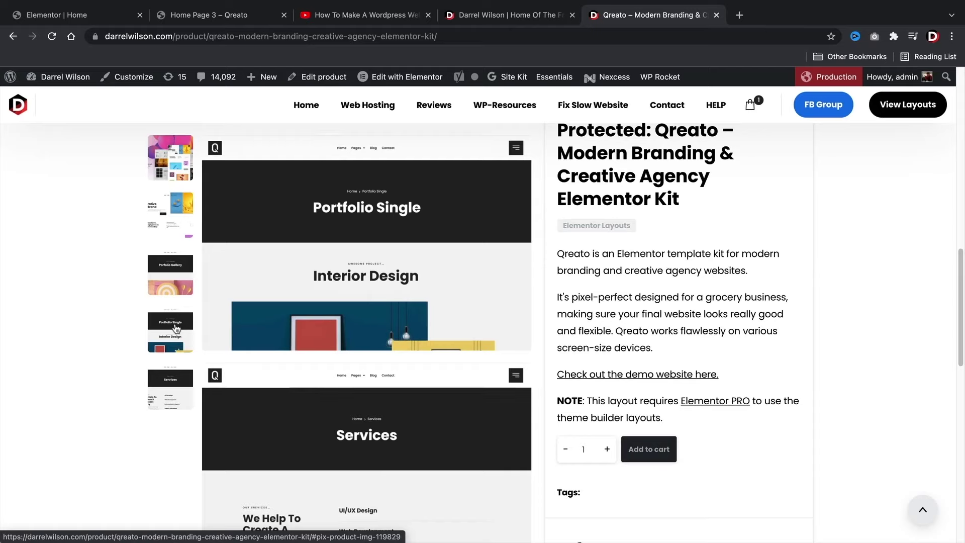
{"action": "left_click", "coordinate": [169, 390]}
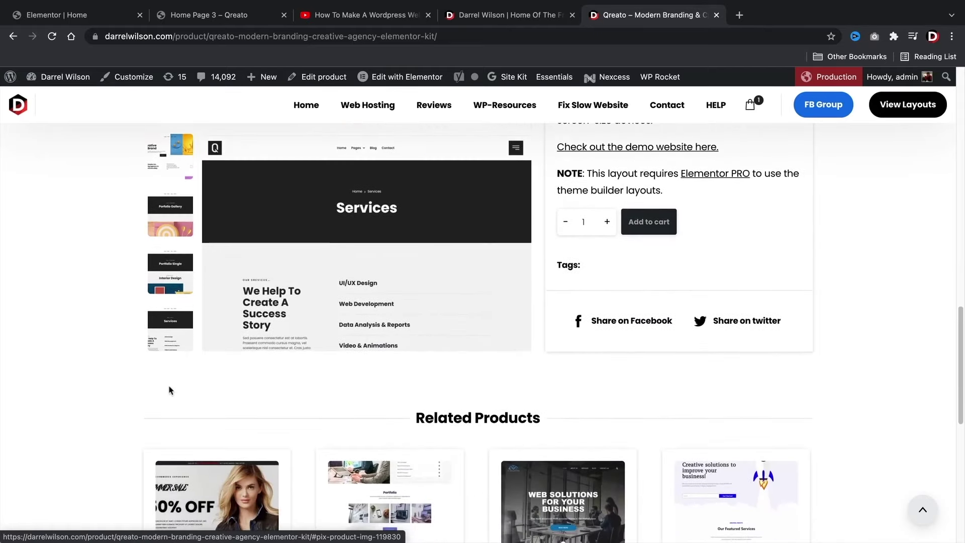
{"action": "scroll", "coordinate": [947, 406], "scroll_direction": "up", "scroll_amount": 5}
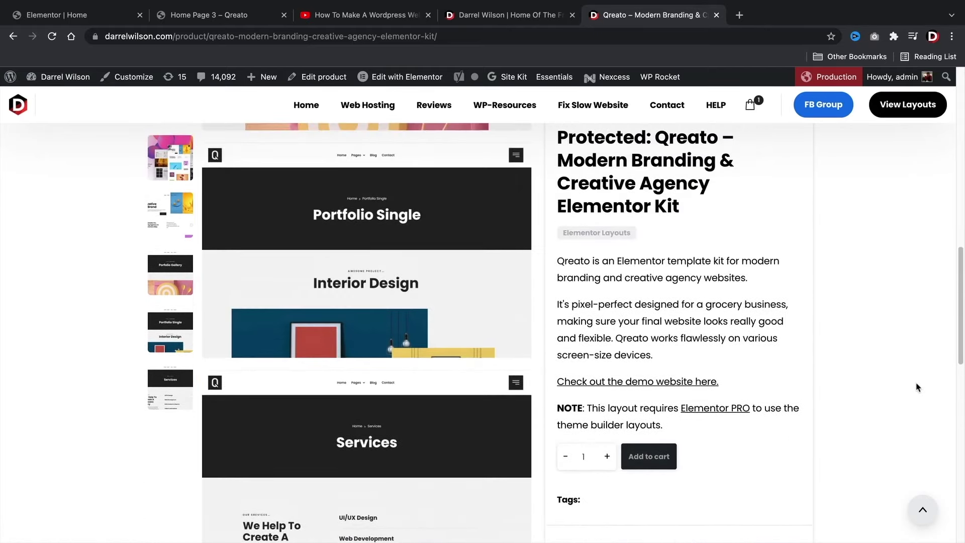
{"action": "scroll", "coordinate": [918, 387], "scroll_direction": "down", "scroll_amount": 1}
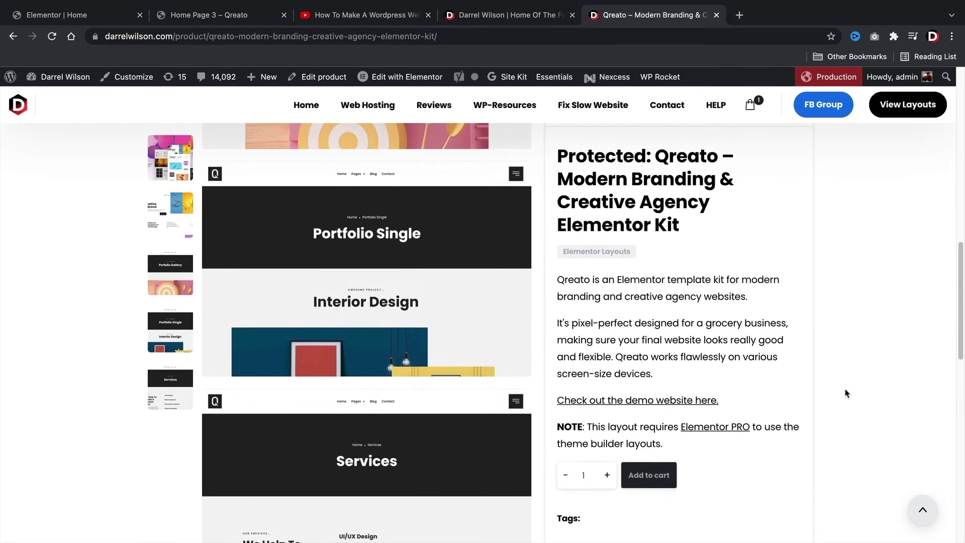
{"action": "left_click", "coordinate": [653, 480]}
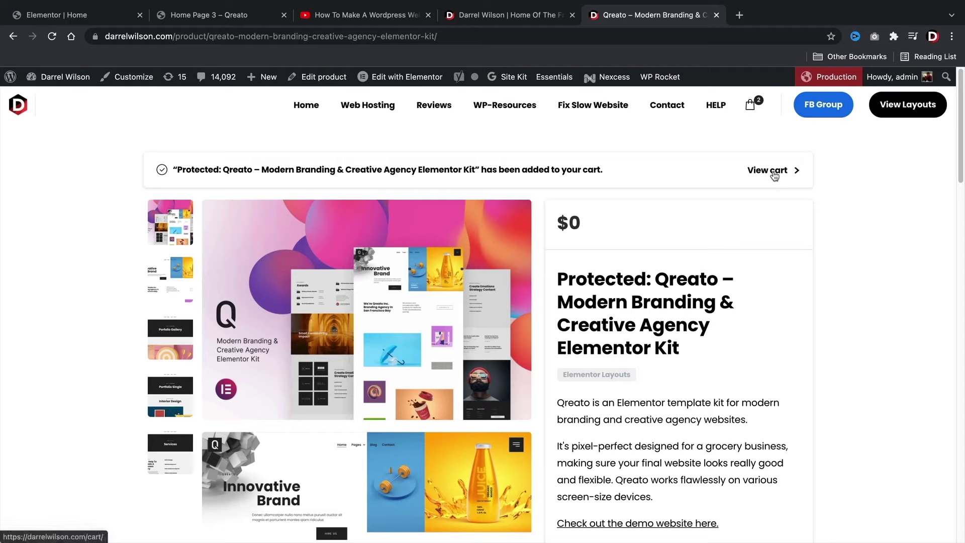
Check out the cart and place the free $0 order for the Qreato kit
{"action": "left_click", "coordinate": [773, 172]}
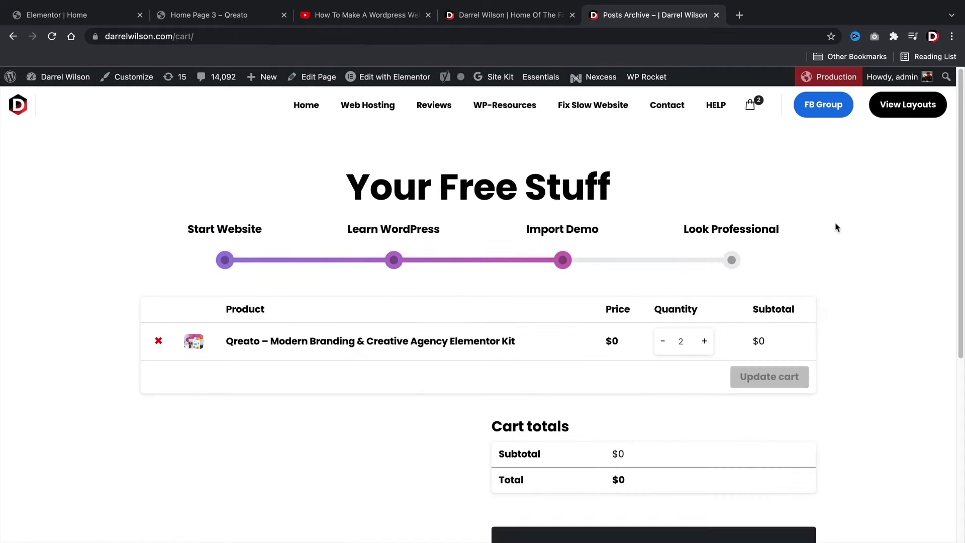
{"action": "left_click_drag", "start_coordinate": [315, 189], "coordinate": [624, 187]}
{"action": "left_click", "coordinate": [625, 187]}
{"action": "scroll", "coordinate": [652, 198], "scroll_direction": "down", "scroll_amount": 3}
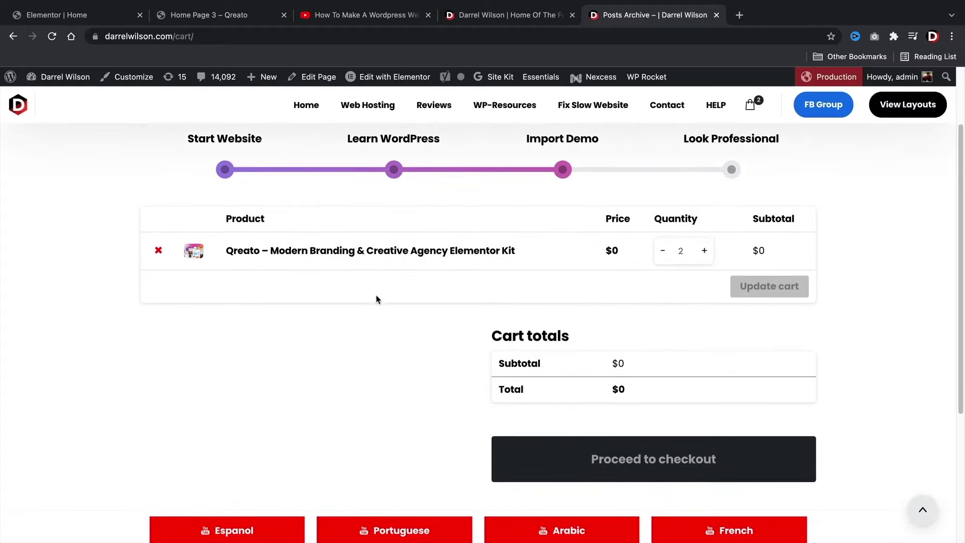
{"action": "scroll", "coordinate": [379, 298], "scroll_direction": "up", "scroll_amount": 3}
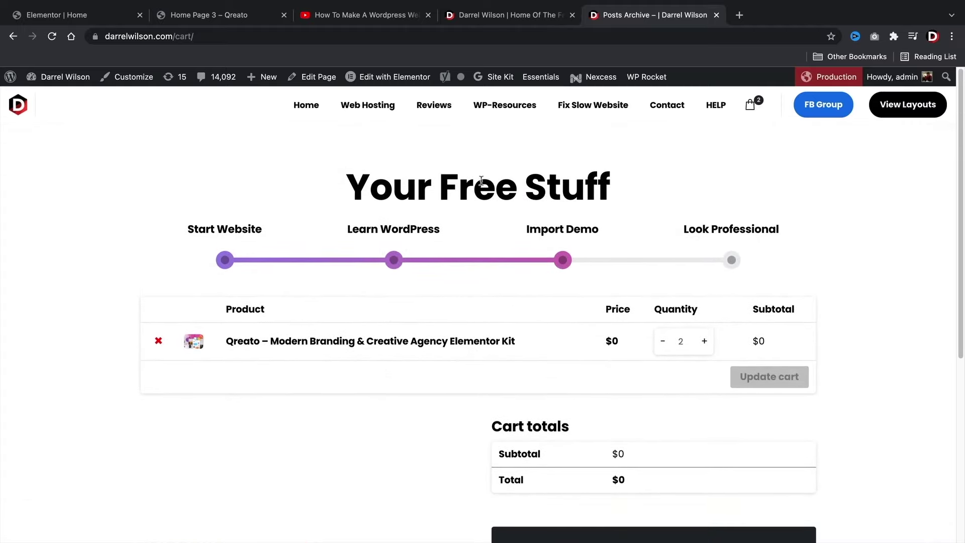
{"action": "scroll", "coordinate": [487, 274], "scroll_direction": "down", "scroll_amount": 2}
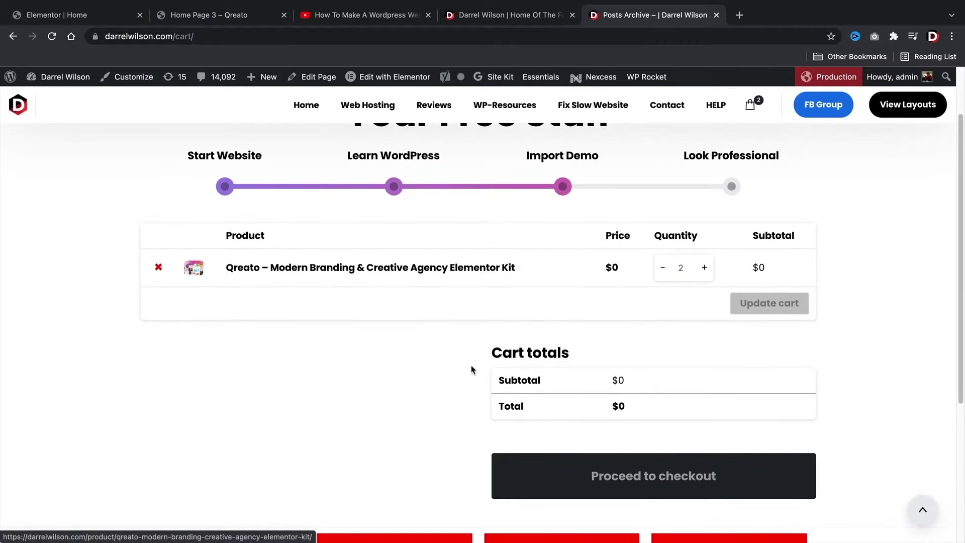
{"action": "left_click", "coordinate": [637, 484]}
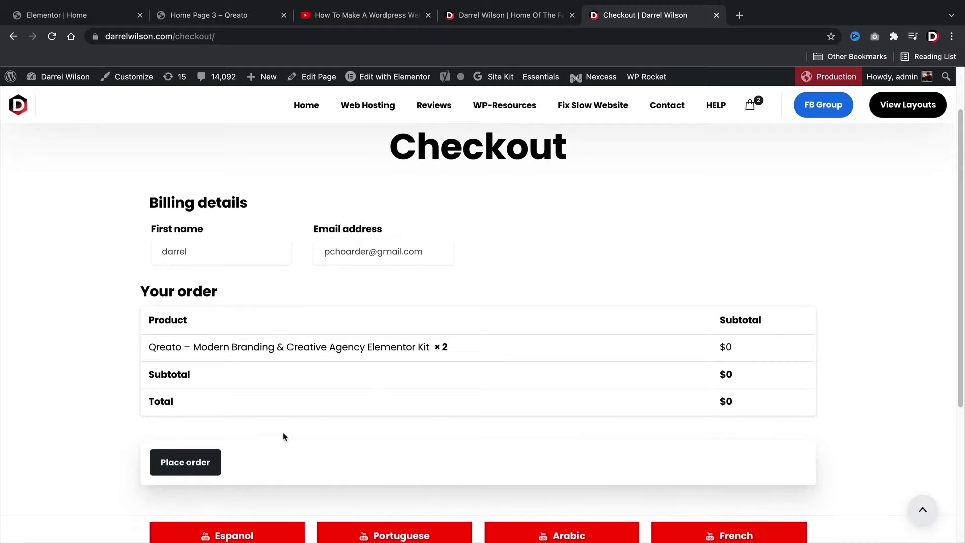
{"action": "left_click", "coordinate": [198, 464]}
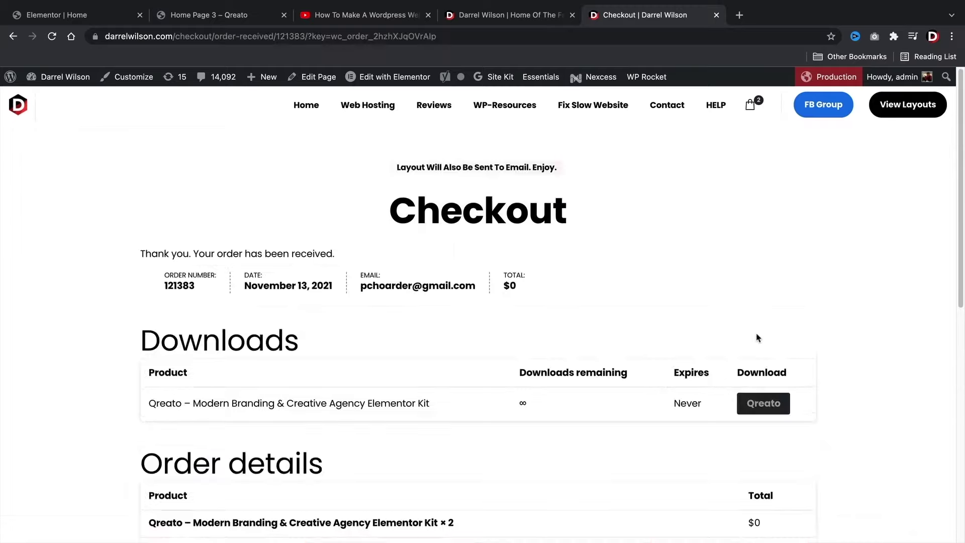
Download the Qreato kit zip from the order-received page and return to the Qreato demo tab
{"action": "scroll", "coordinate": [794, 317], "scroll_direction": "down", "scroll_amount": 4}
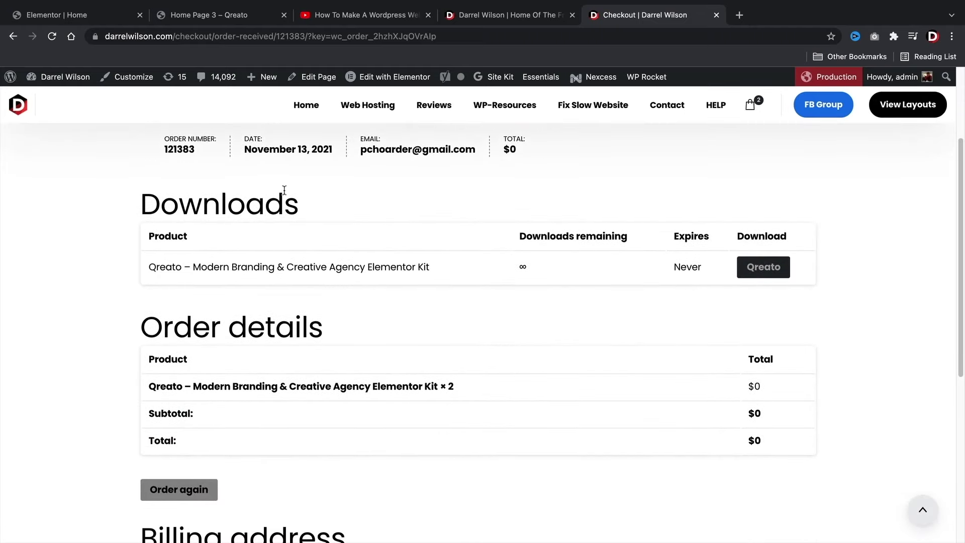
{"action": "left_click_drag", "start_coordinate": [327, 216], "coordinate": [129, 205]}
{"action": "left_click", "coordinate": [121, 209]}
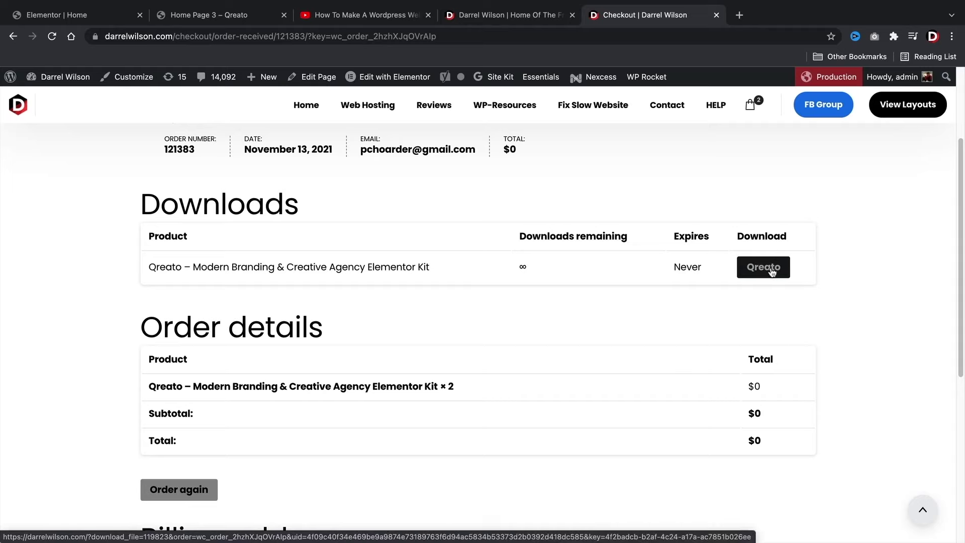
{"action": "left_click", "coordinate": [772, 272]}
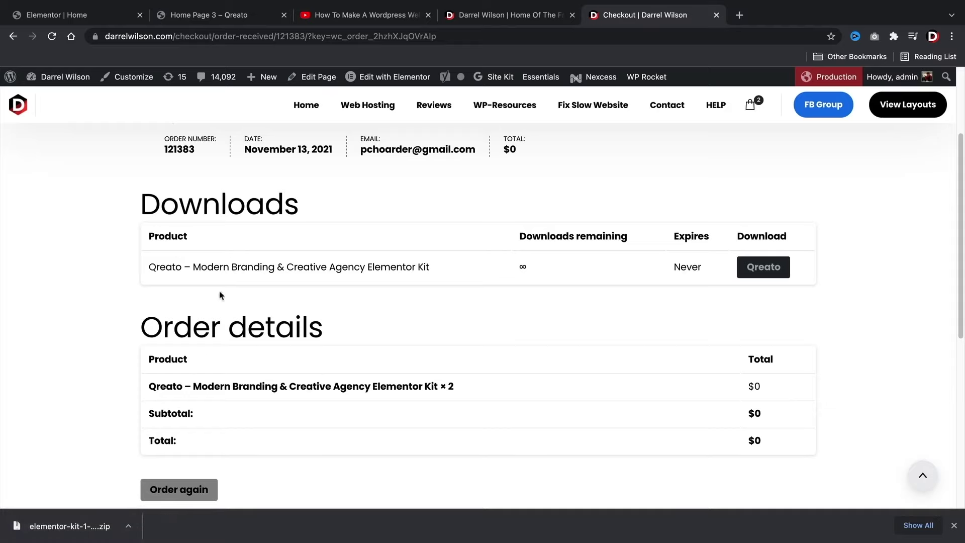
{"action": "left_click", "coordinate": [204, 17]}
Exit the Elementor editor to the WordPress admin pages list
{"action": "left_click", "coordinate": [101, 19]}
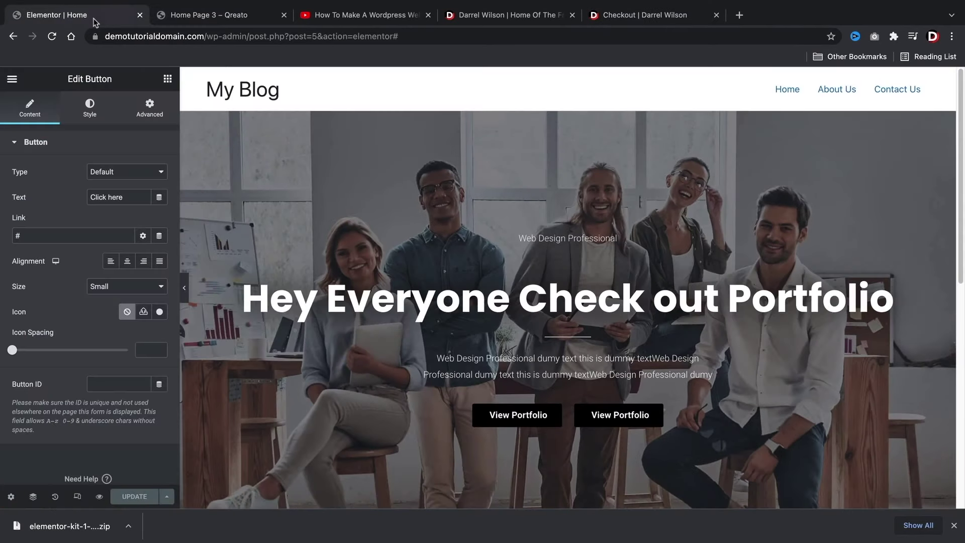
{"action": "left_click", "coordinate": [14, 81]}
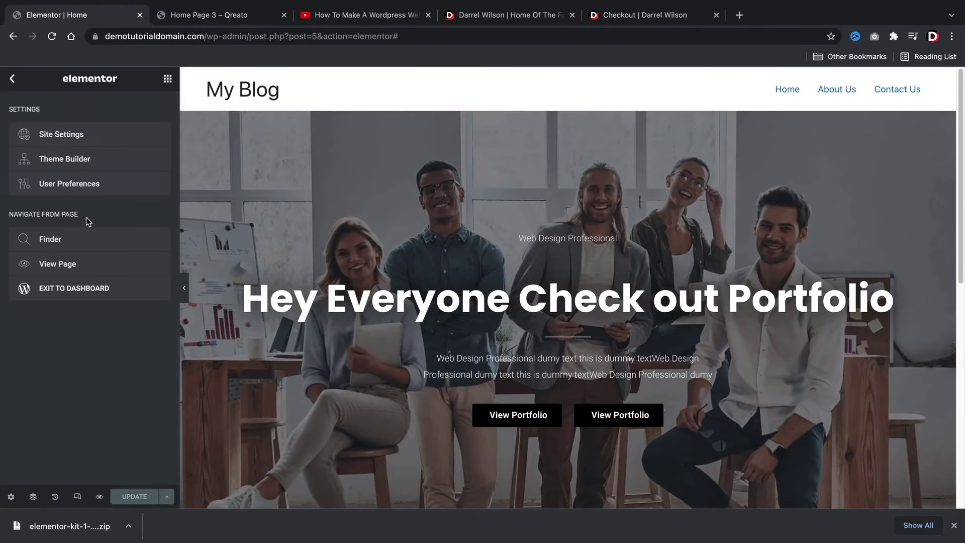
{"action": "left_click", "coordinate": [73, 289]}
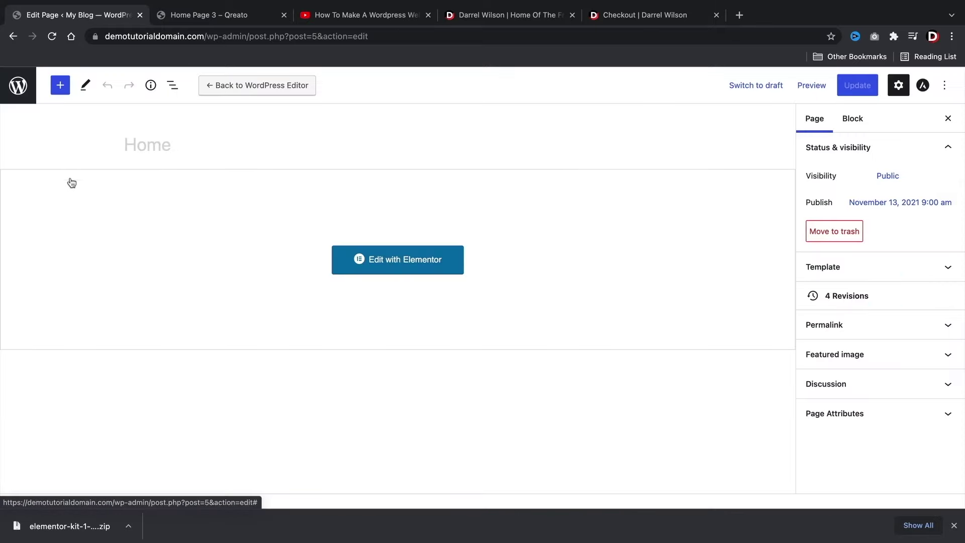
{"action": "left_click", "coordinate": [18, 85]}
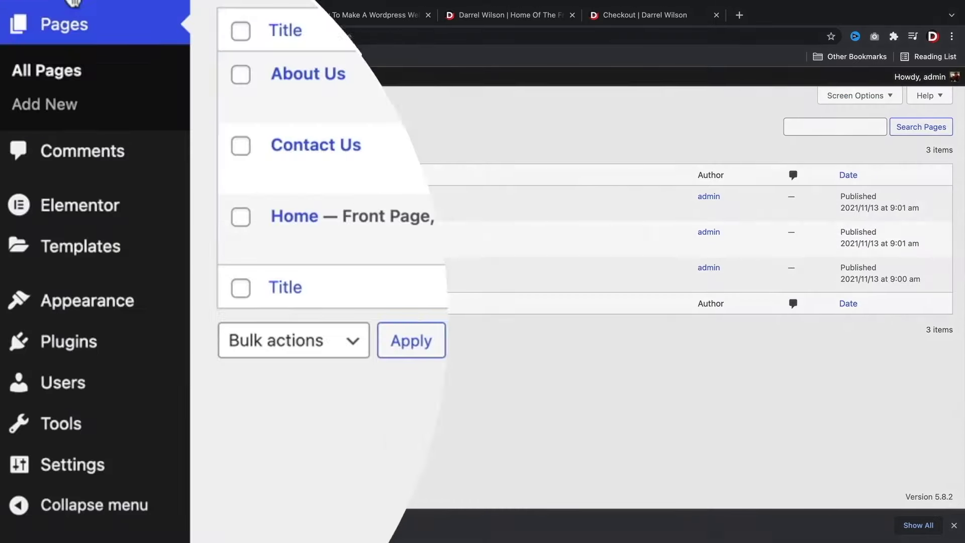
In Elementor Tools, open the Import / Export Kit tab and start a template kit import
{"action": "left_click", "coordinate": [49, 264]}
{"action": "mouse_move", "coordinate": [96, 221]}
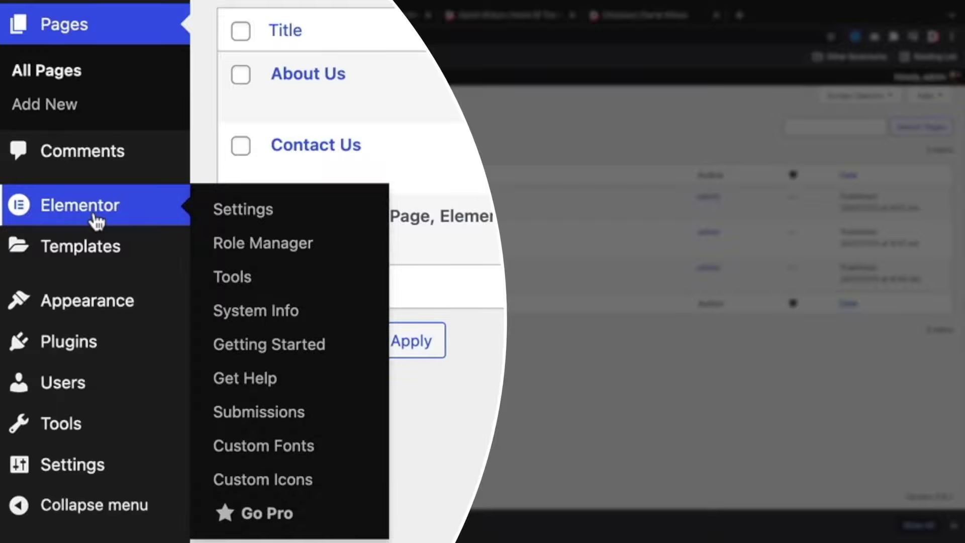
{"action": "left_click", "coordinate": [245, 290]}
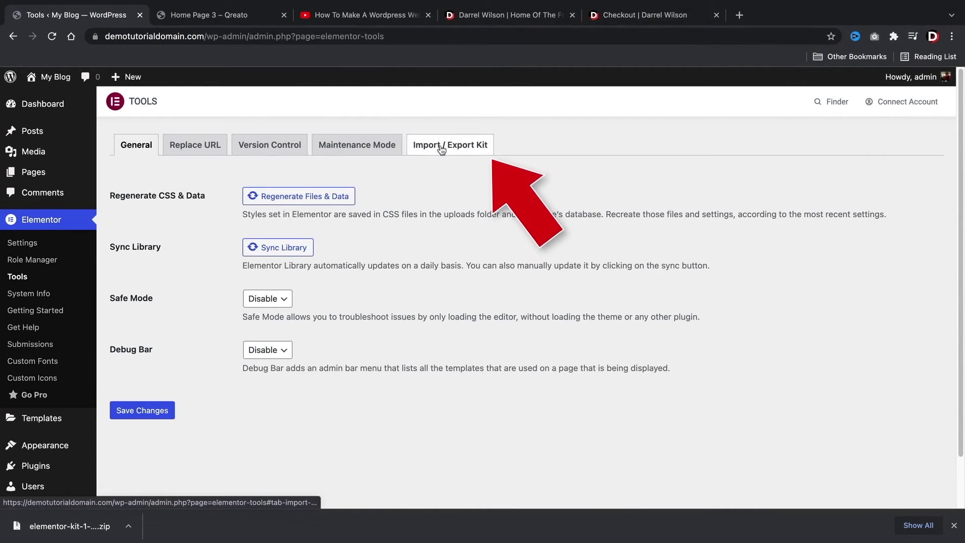
{"action": "left_click", "coordinate": [465, 148]}
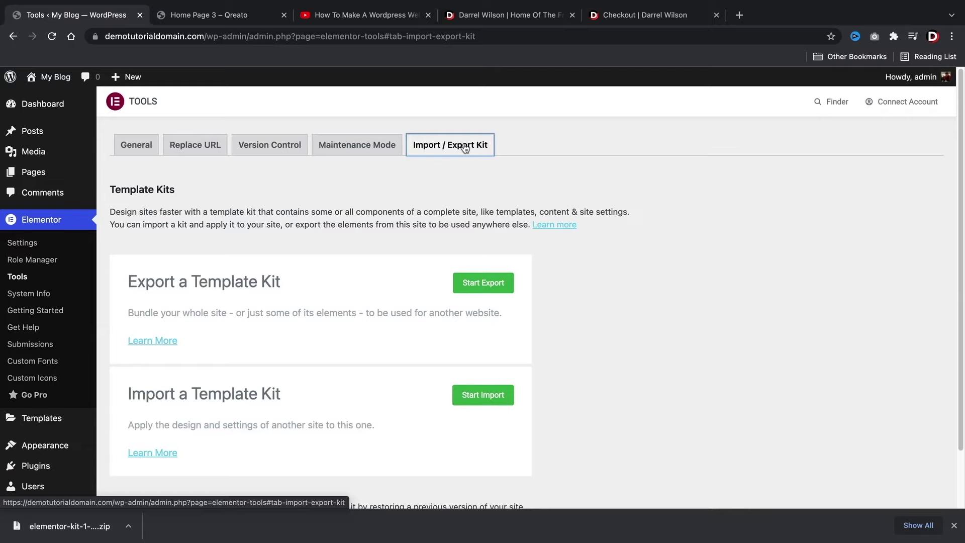
{"action": "scroll", "coordinate": [345, 328], "scroll_direction": "down", "scroll_amount": 2}
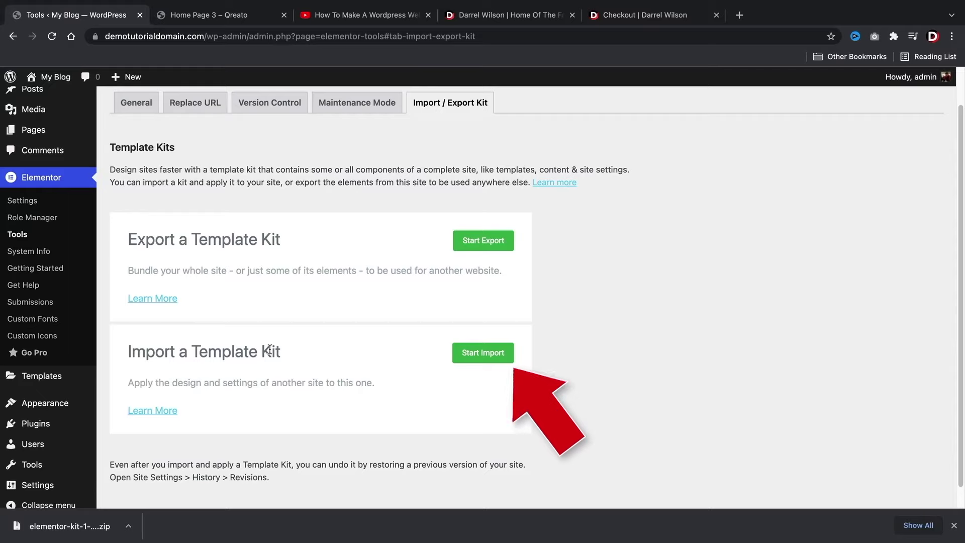
{"action": "left_click", "coordinate": [476, 355]}
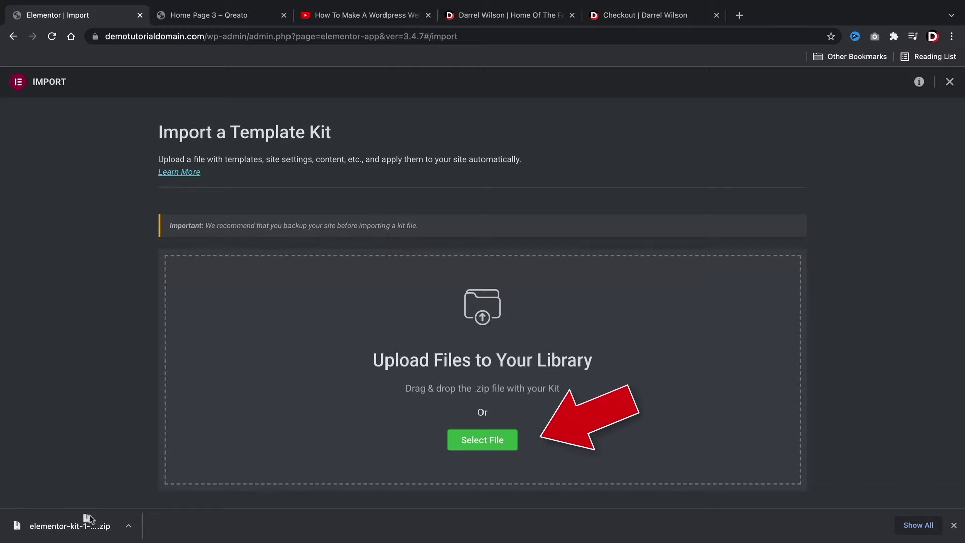
{"action": "left_click_drag", "start_coordinate": [84, 517], "coordinate": [506, 364]}
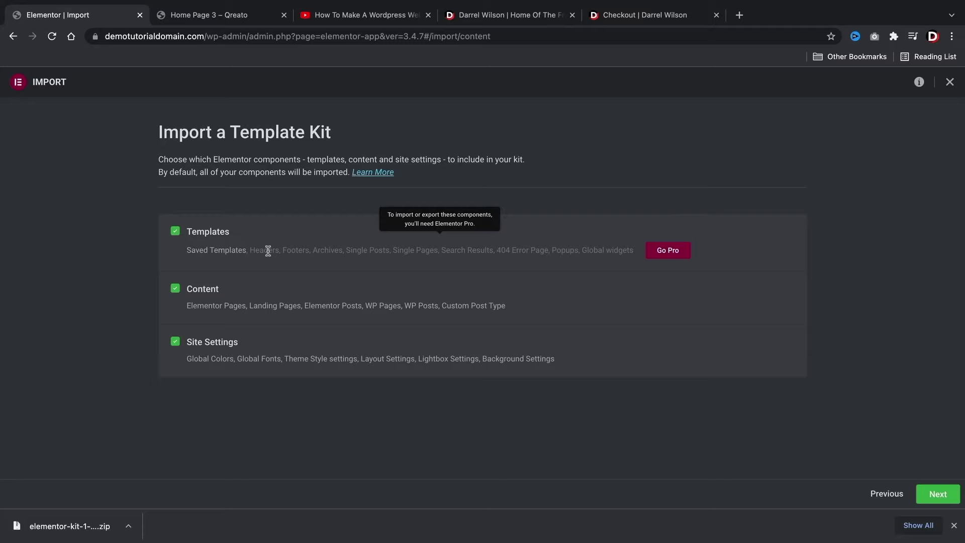
{"action": "left_click", "coordinate": [267, 249]}
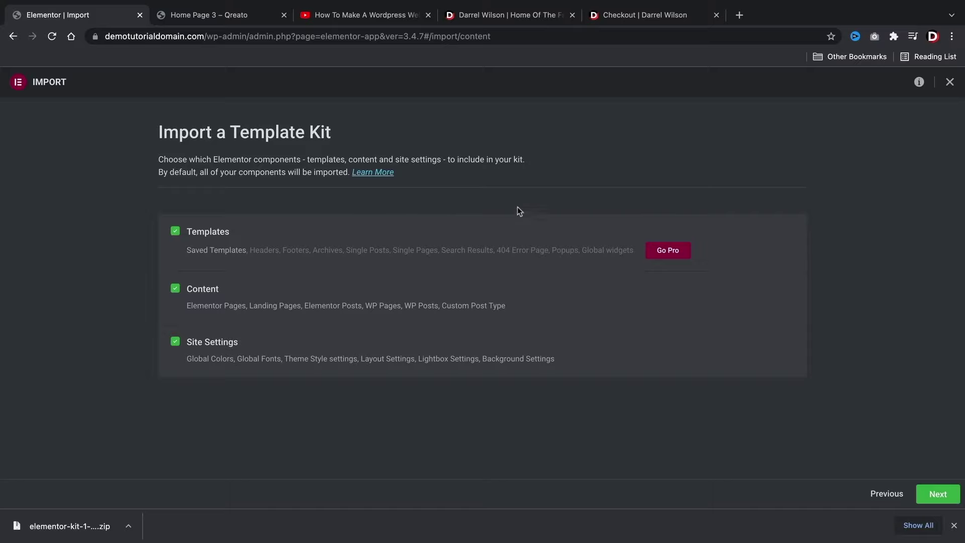
Load darrelwilson.com/elementor in a new browser tab
{"action": "left_click", "coordinate": [739, 16]}
{"action": "type", "text": "darrelwilson.com"}
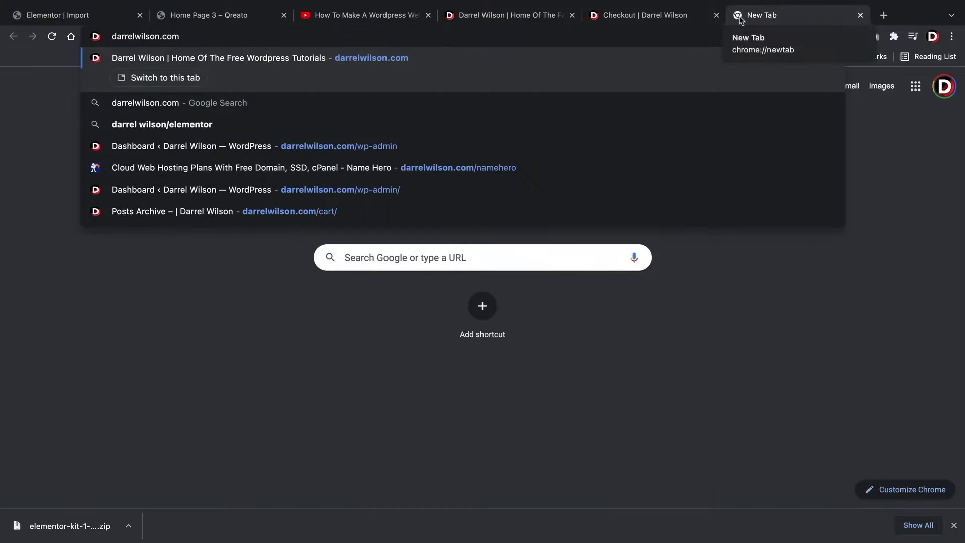
{"action": "type", "text": "/elemeto"}
{"action": "key", "text": "BackSpace"}
{"action": "key", "text": "BackSpace"}
{"action": "type", "text": "n"}
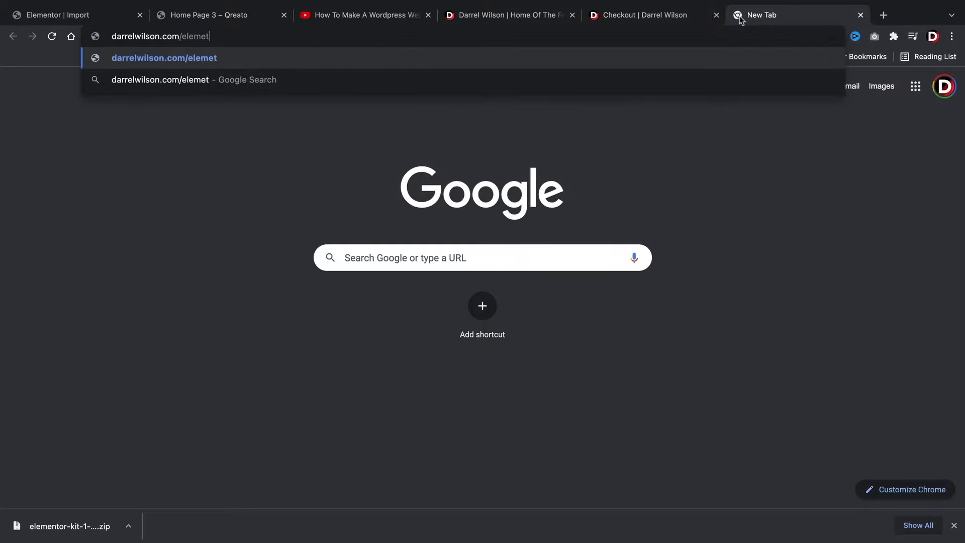
{"action": "type", "text": "tor"}
{"action": "key", "text": "Delete"}
{"action": "key", "text": "Return"}
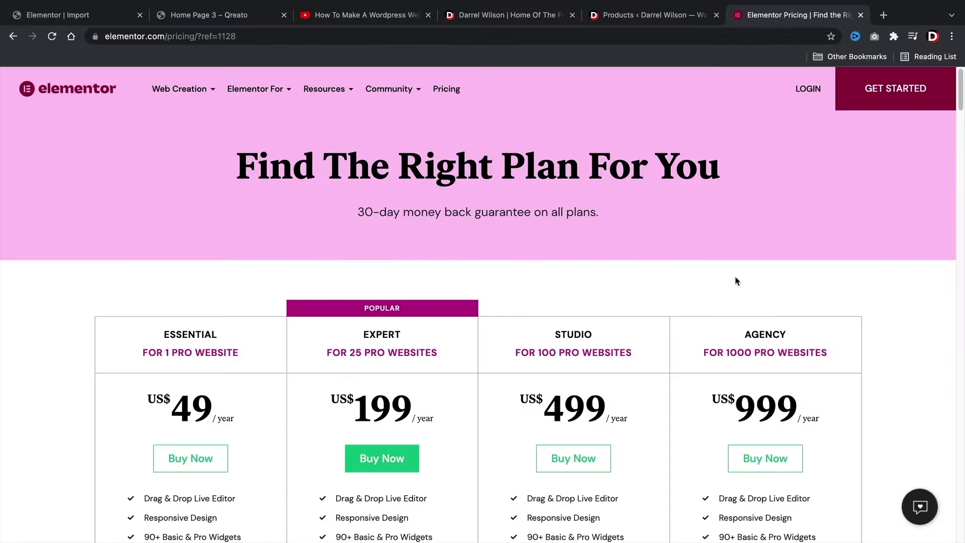
Review the Elementor Pro plans, noting the Essential plan at US$49 / year, then return to Products
{"action": "scroll", "coordinate": [733, 279], "scroll_direction": "down", "scroll_amount": 5}
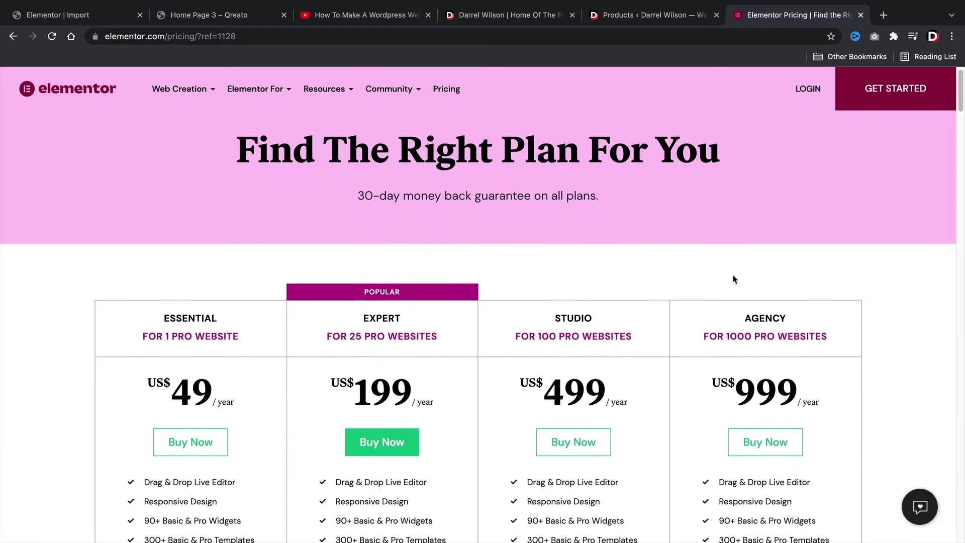
{"action": "left_click_drag", "start_coordinate": [213, 193], "coordinate": [157, 199]}
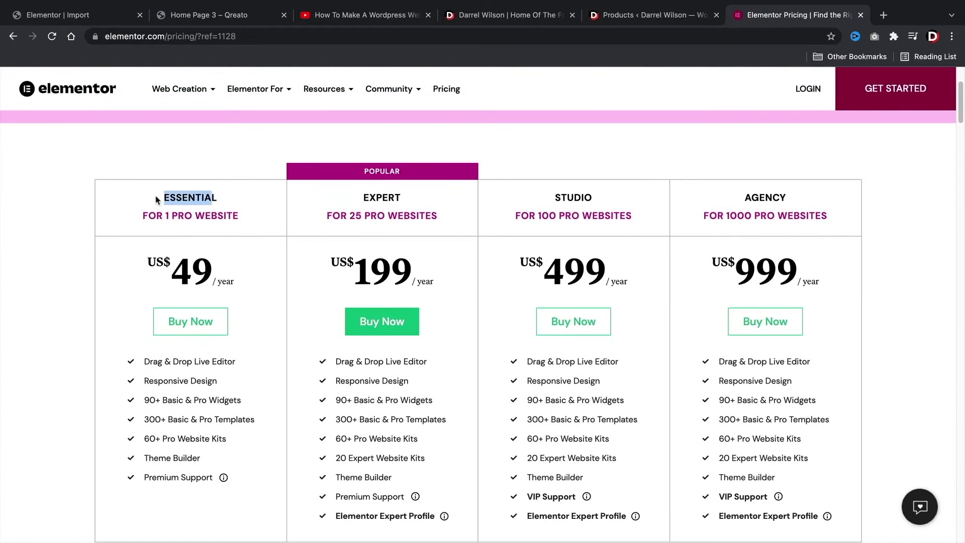
{"action": "scroll", "coordinate": [156, 200], "scroll_direction": "down", "scroll_amount": 4}
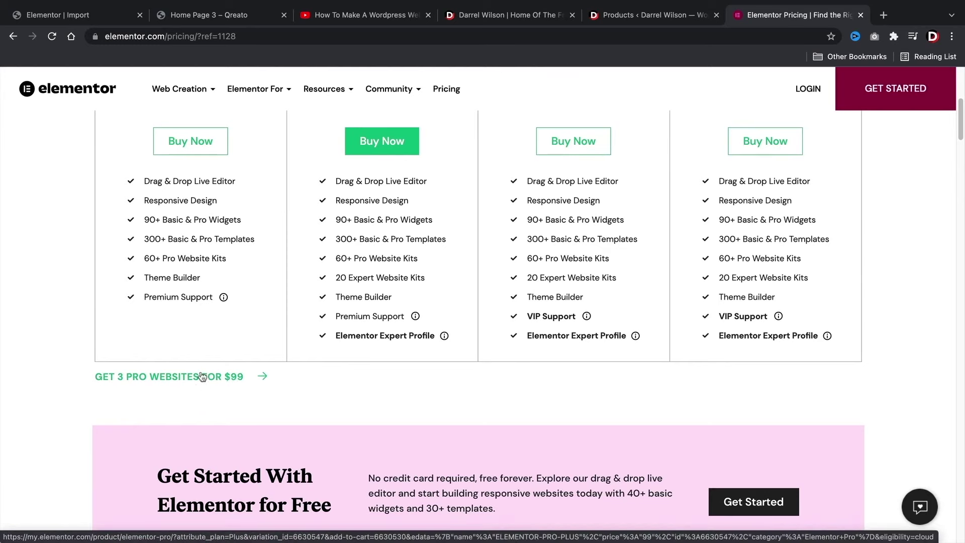
{"action": "scroll", "coordinate": [203, 386], "scroll_direction": "up", "scroll_amount": 3}
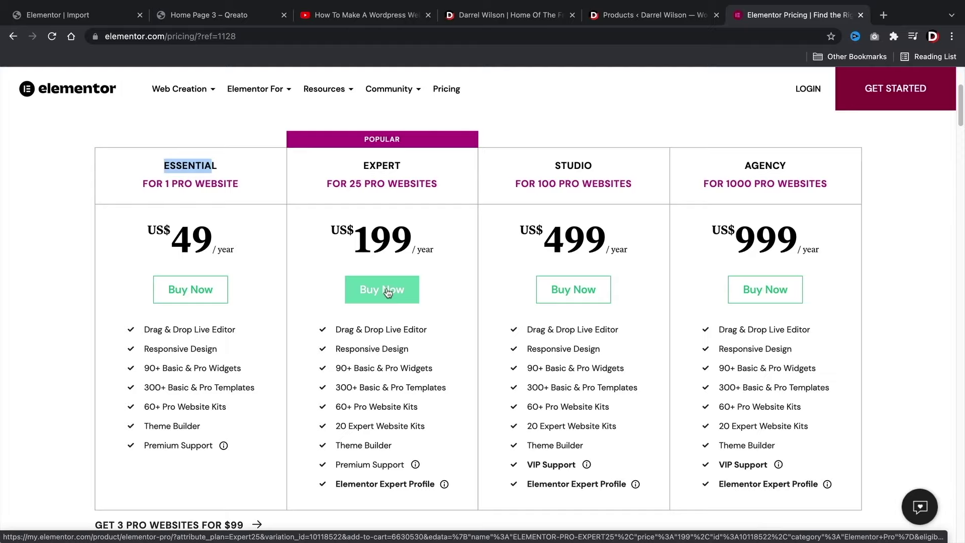
{"action": "left_click_drag", "start_coordinate": [259, 244], "coordinate": [149, 242]}
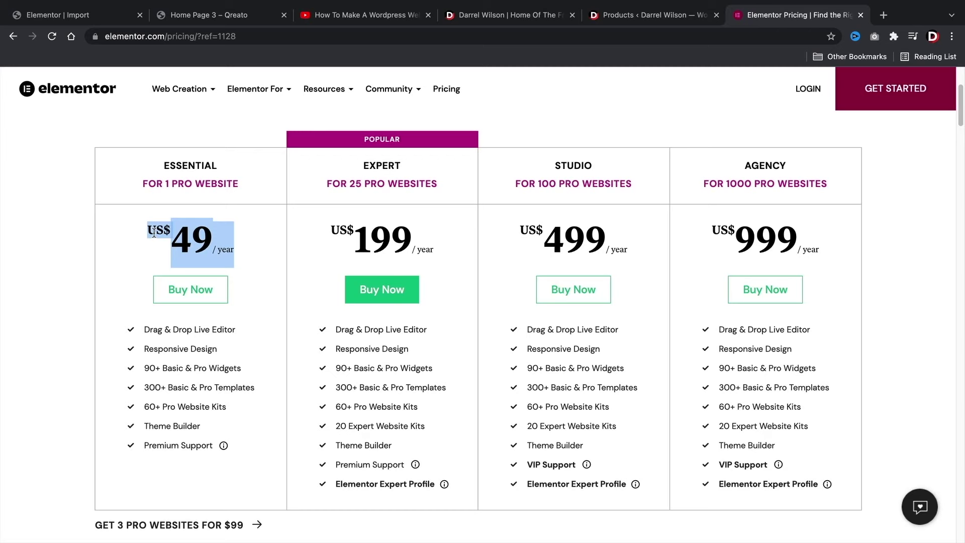
{"action": "left_click", "coordinate": [617, 16]}
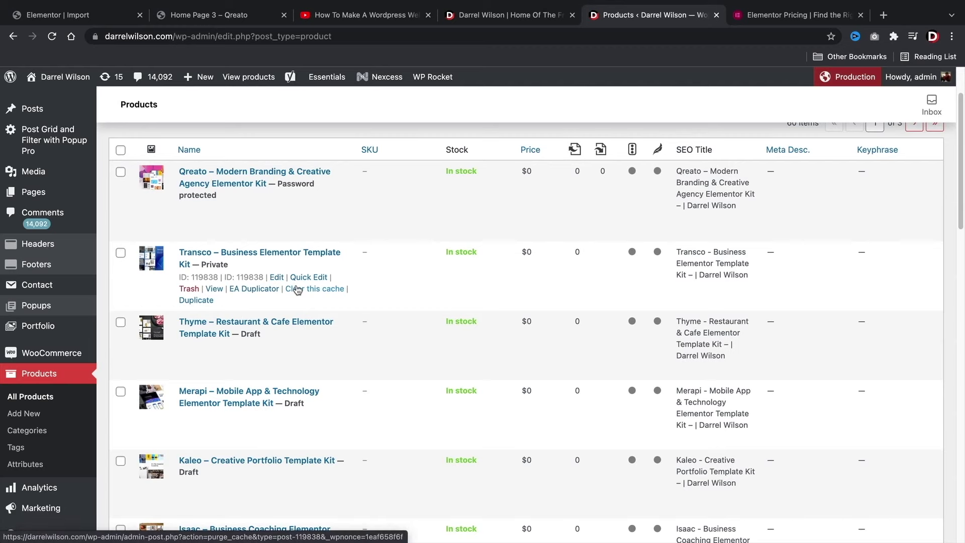
Scroll through the kit products, noting Kaleo's Draft status, then return to the Elementor pricing tab
{"action": "scroll", "coordinate": [302, 281], "scroll_direction": "down", "scroll_amount": 2}
{"action": "scroll", "coordinate": [306, 246], "scroll_direction": "down", "scroll_amount": 2}
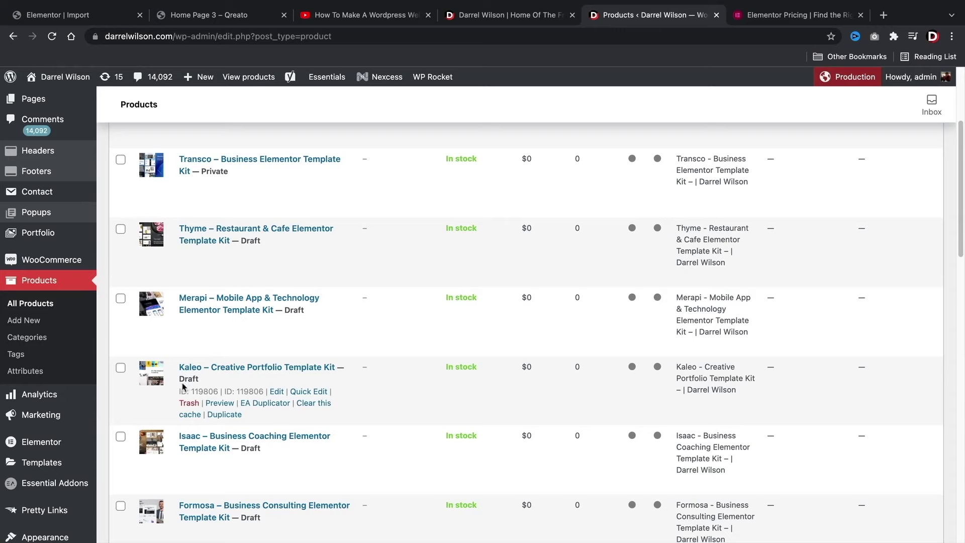
{"action": "left_click_drag", "start_coordinate": [181, 377], "coordinate": [199, 378]}
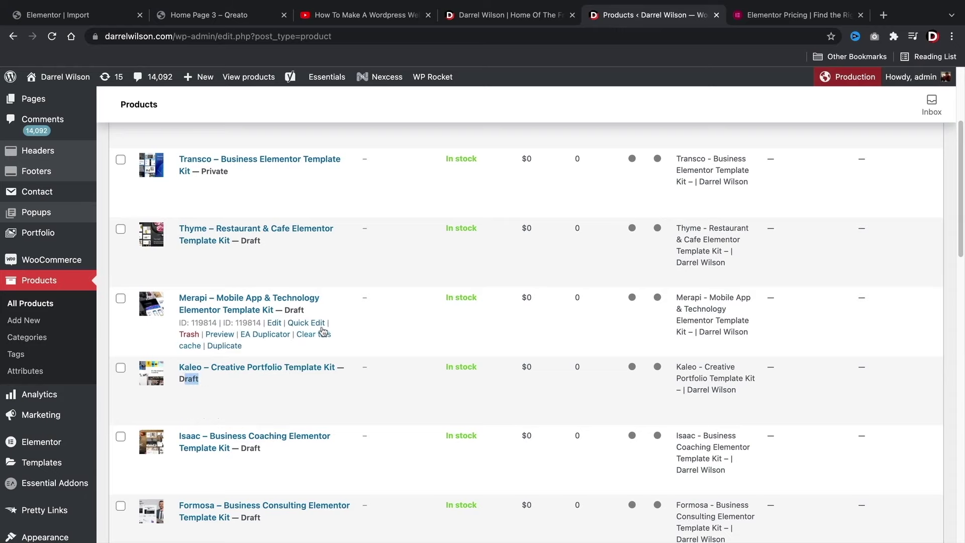
{"action": "scroll", "coordinate": [379, 314], "scroll_direction": "down", "scroll_amount": 2}
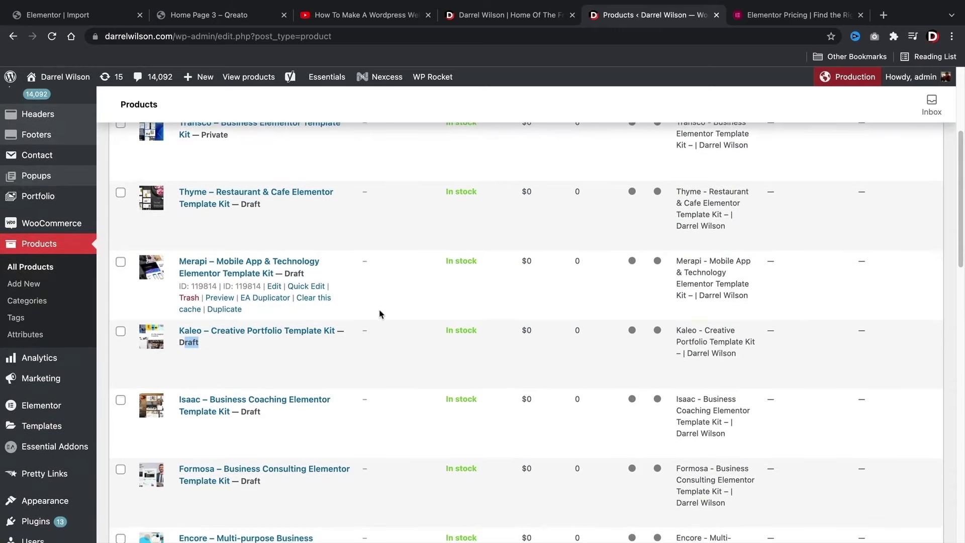
{"action": "scroll", "coordinate": [373, 455], "scroll_direction": "down", "scroll_amount": 4}
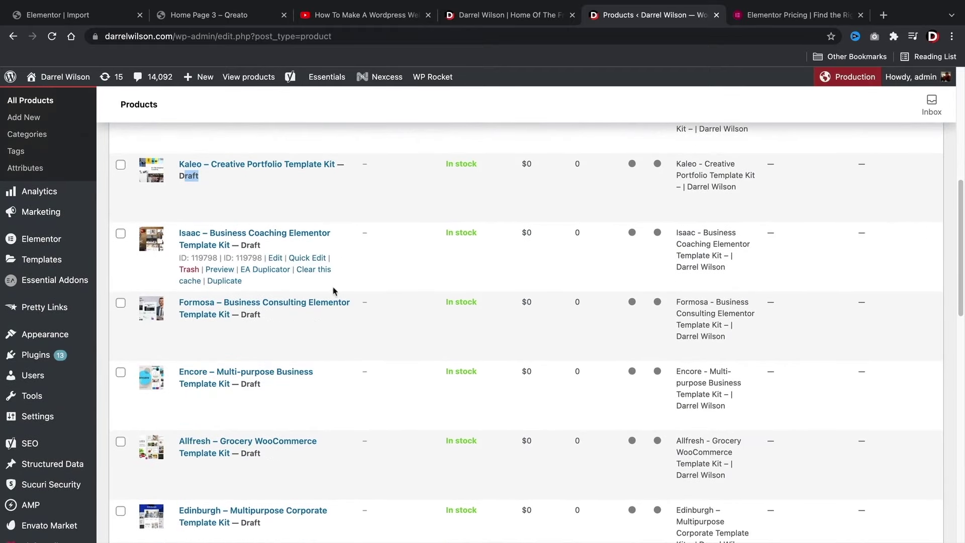
{"action": "scroll", "coordinate": [301, 405], "scroll_direction": "down", "scroll_amount": 5}
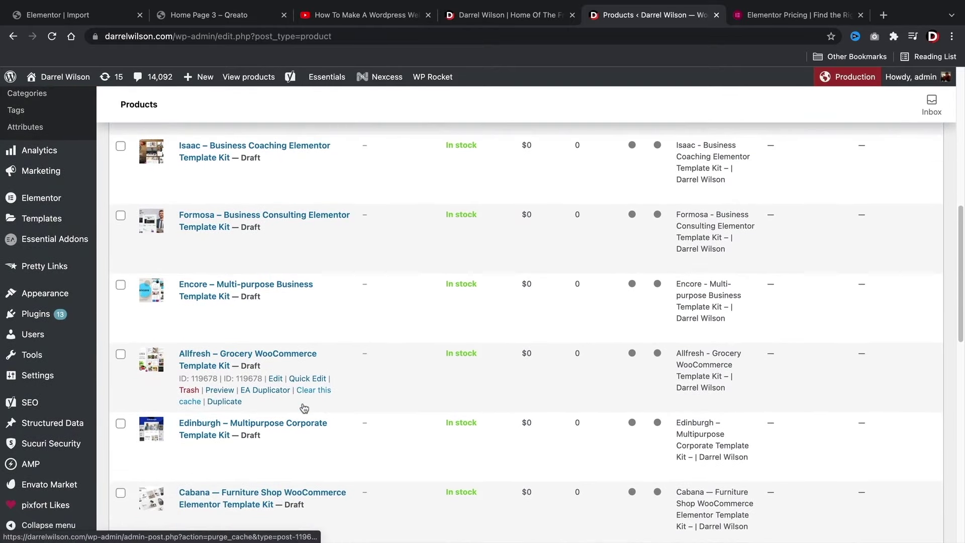
{"action": "scroll", "coordinate": [303, 407], "scroll_direction": "down", "scroll_amount": 1}
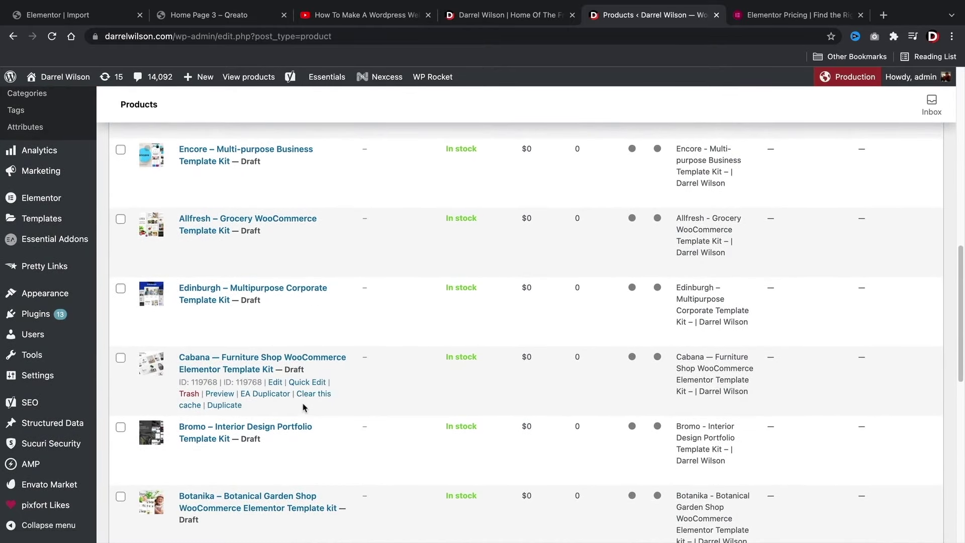
{"action": "scroll", "coordinate": [302, 409], "scroll_direction": "down", "scroll_amount": 2}
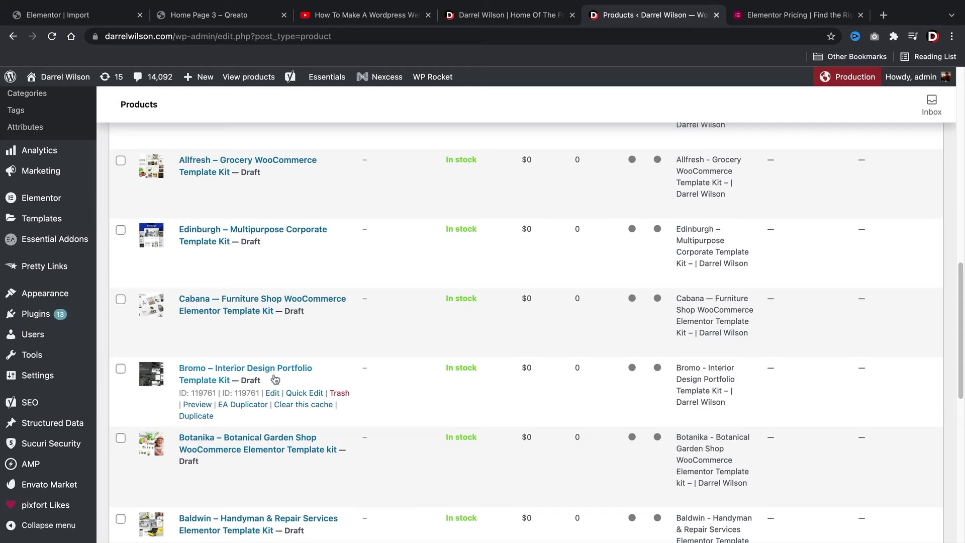
{"action": "scroll", "coordinate": [258, 373], "scroll_direction": "down", "scroll_amount": 3}
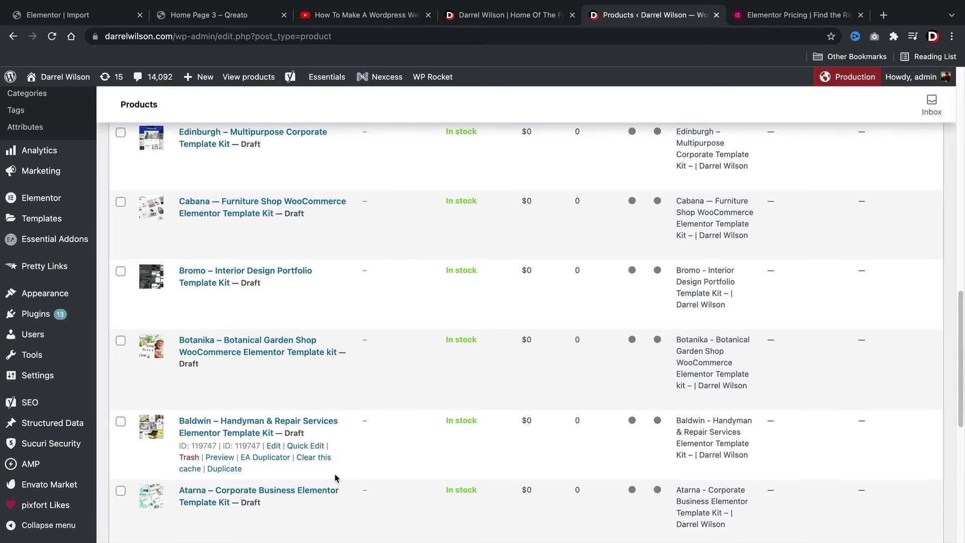
{"action": "scroll", "coordinate": [336, 477], "scroll_direction": "up", "scroll_amount": 11}
{"action": "scroll", "coordinate": [336, 478], "scroll_direction": "up", "scroll_amount": 10}
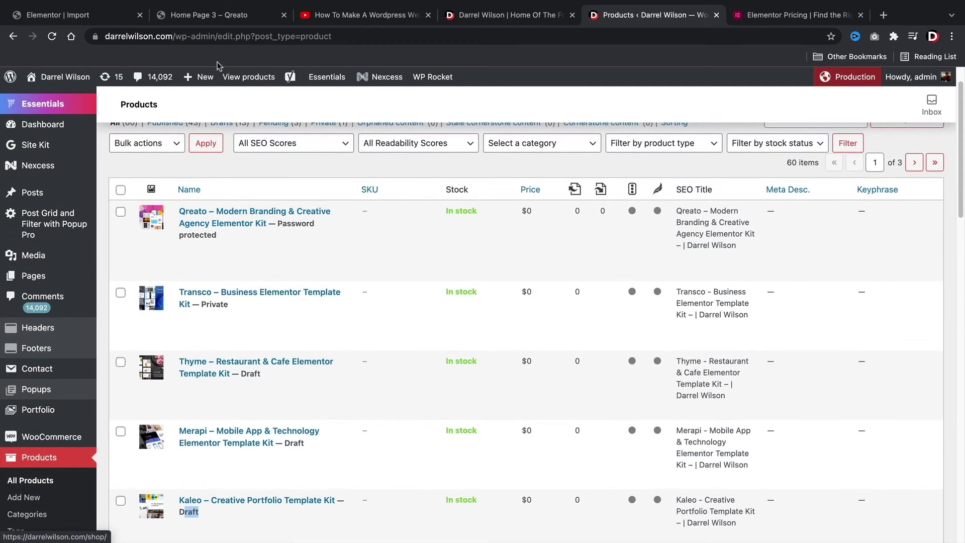
{"action": "left_click", "coordinate": [760, 19]}
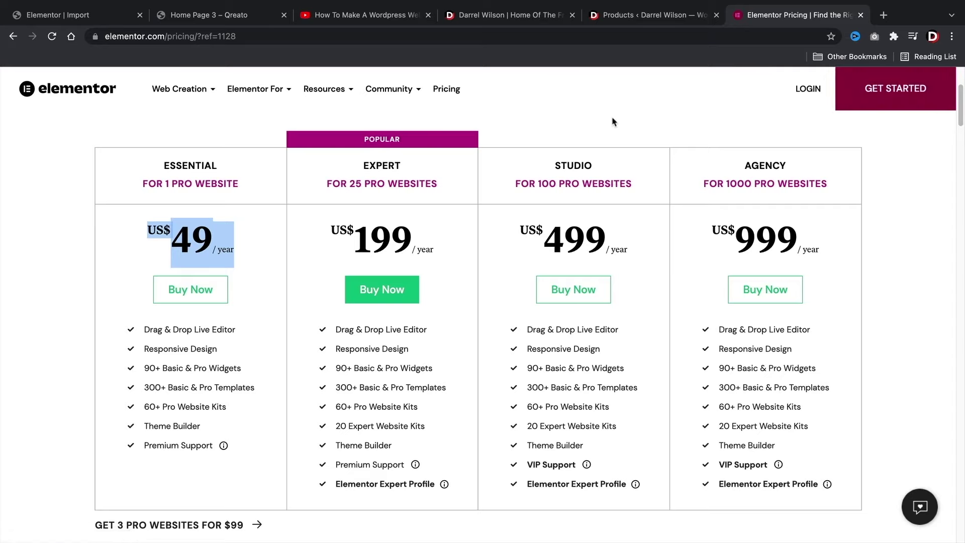
Run the Qreato kit import (site settings, 11 posts, 13 pages) and go back to the dashboard
{"action": "left_click", "coordinate": [86, 19]}
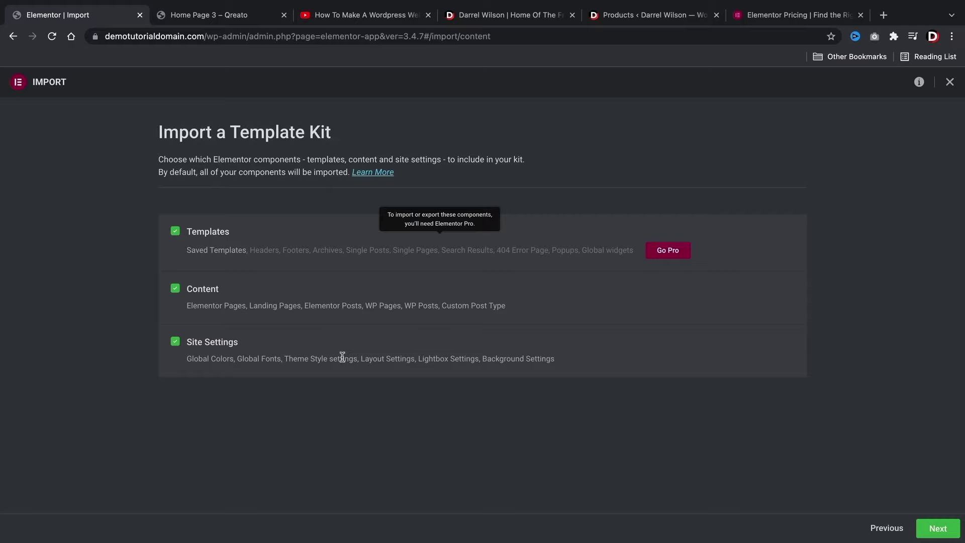
{"action": "left_click", "coordinate": [936, 528]}
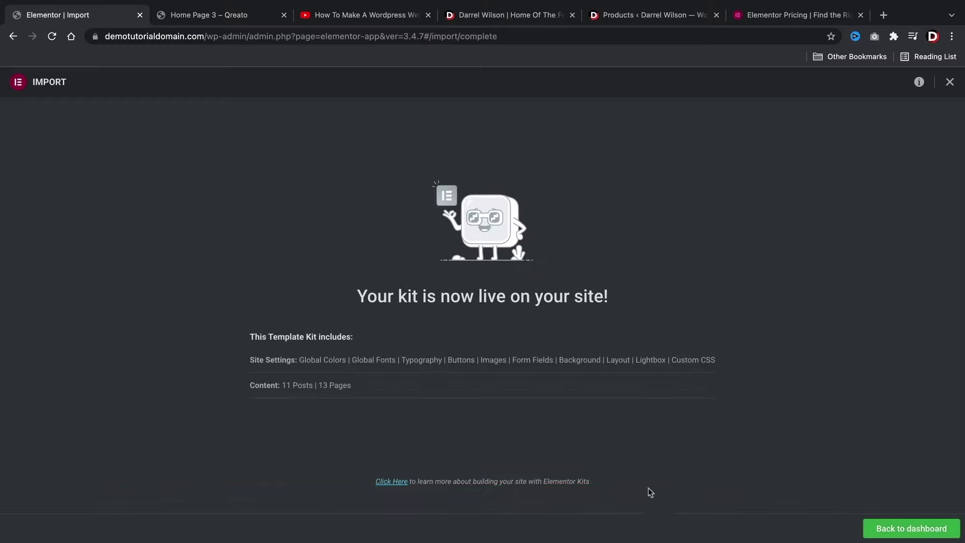
{"action": "left_click", "coordinate": [929, 533]}
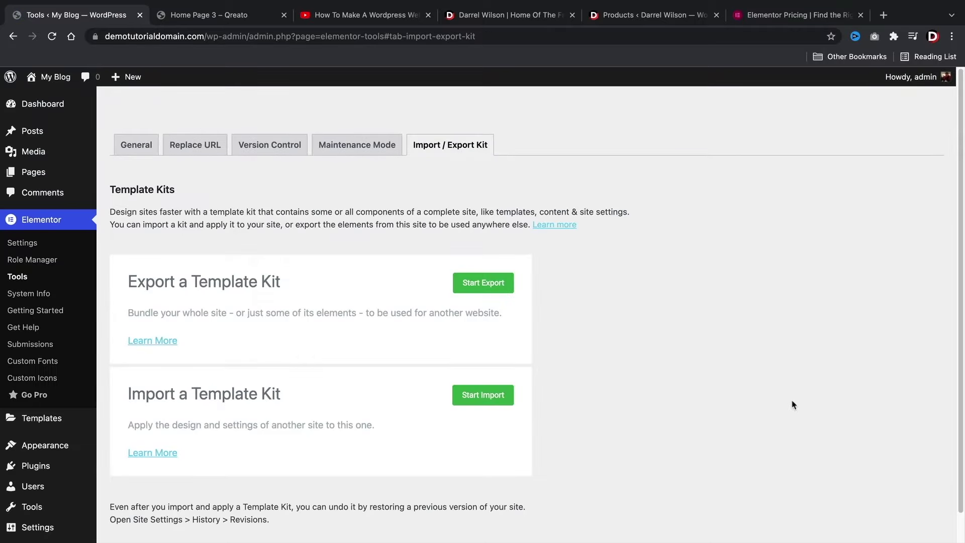
Visit the live My Blog front page and compare it twice against the Qreato demo site
{"action": "mouse_move", "coordinate": [55, 77]}
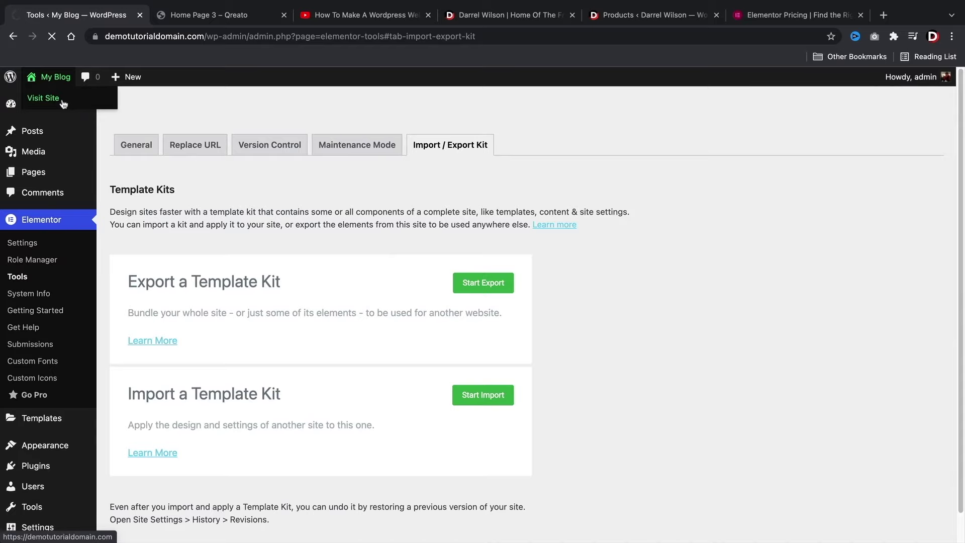
{"action": "left_click", "coordinate": [43, 98]}
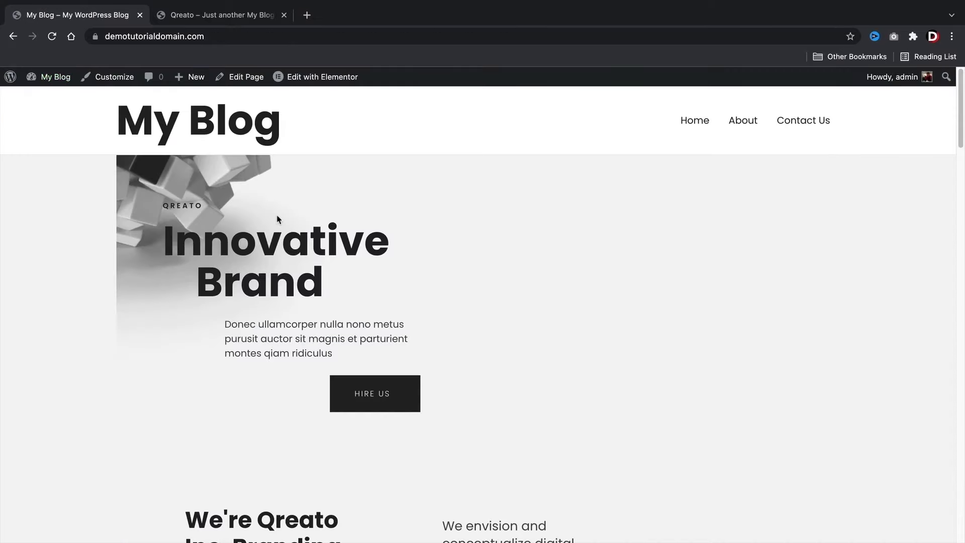
{"action": "left_click", "coordinate": [238, 15]}
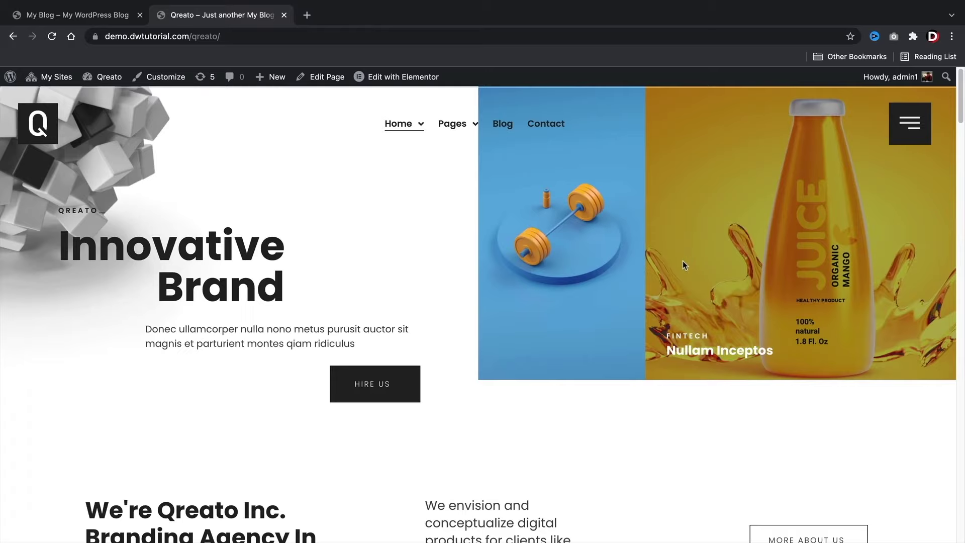
{"action": "left_click", "coordinate": [93, 16]}
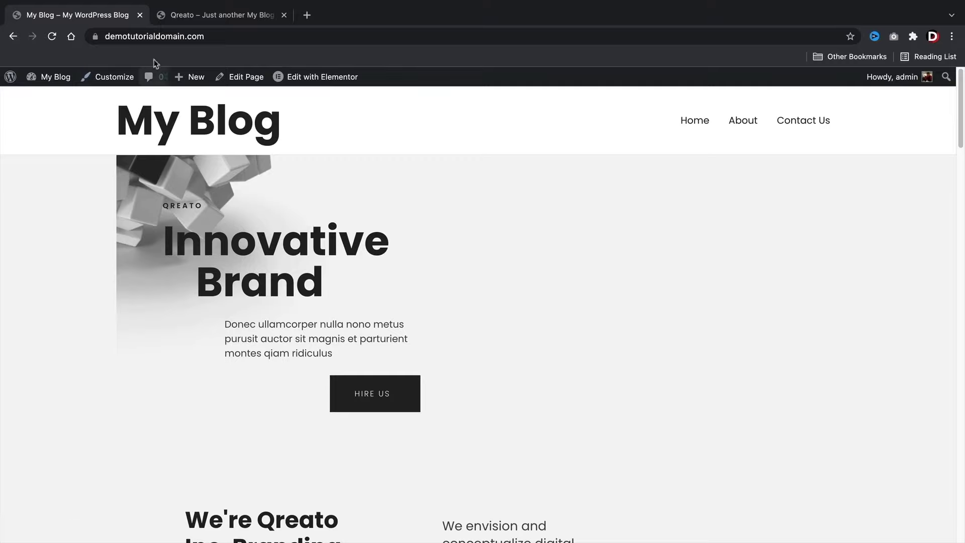
{"action": "left_click", "coordinate": [185, 16]}
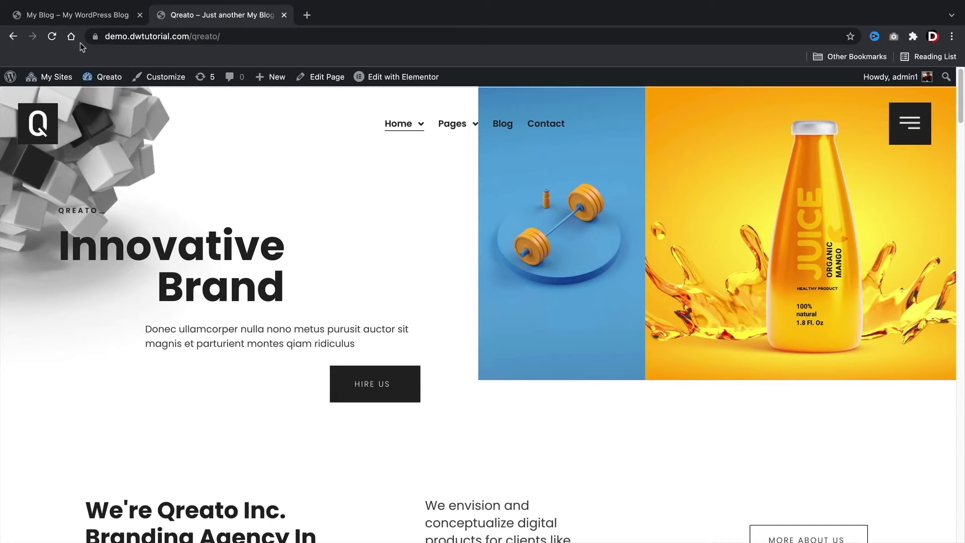
{"action": "left_click", "coordinate": [83, 15]}
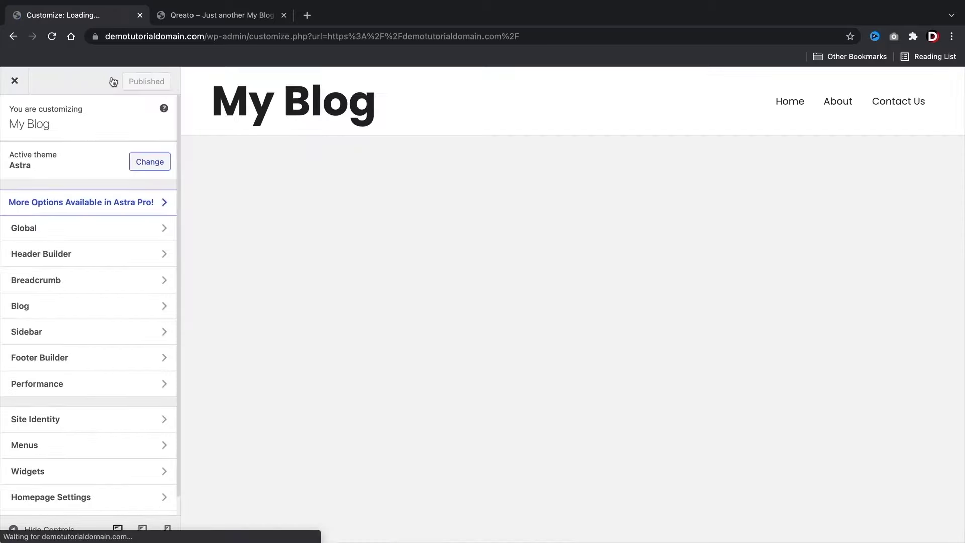
Set Astra's global container layout to Full Width / Stretched, publish, and close the Customizer
{"action": "left_click", "coordinate": [44, 228]}
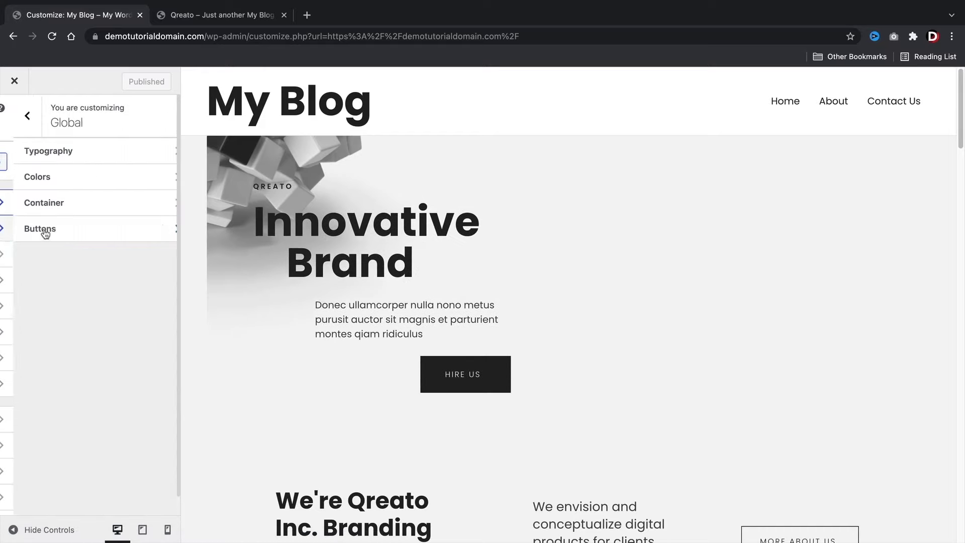
{"action": "left_click", "coordinate": [53, 205]}
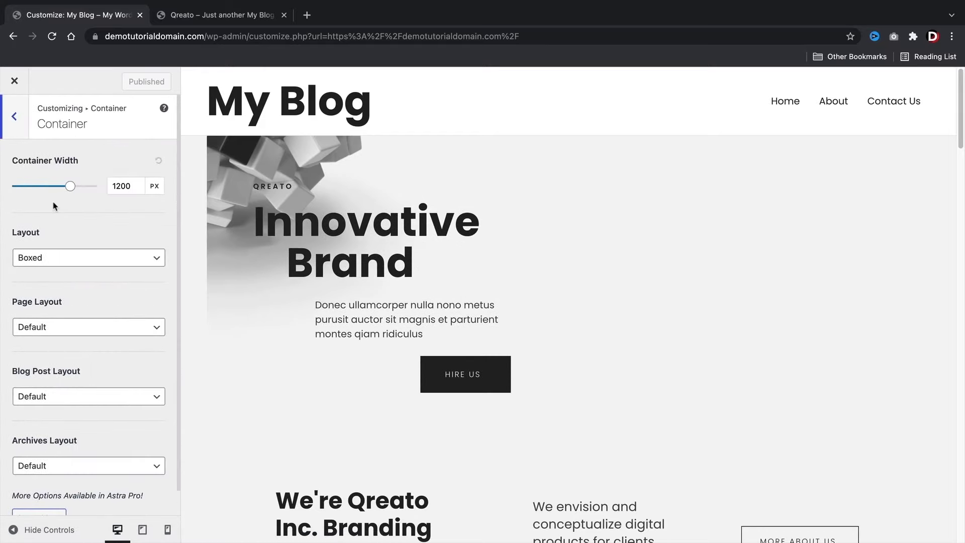
{"action": "left_click", "coordinate": [61, 260]}
{"action": "left_click", "coordinate": [70, 300]}
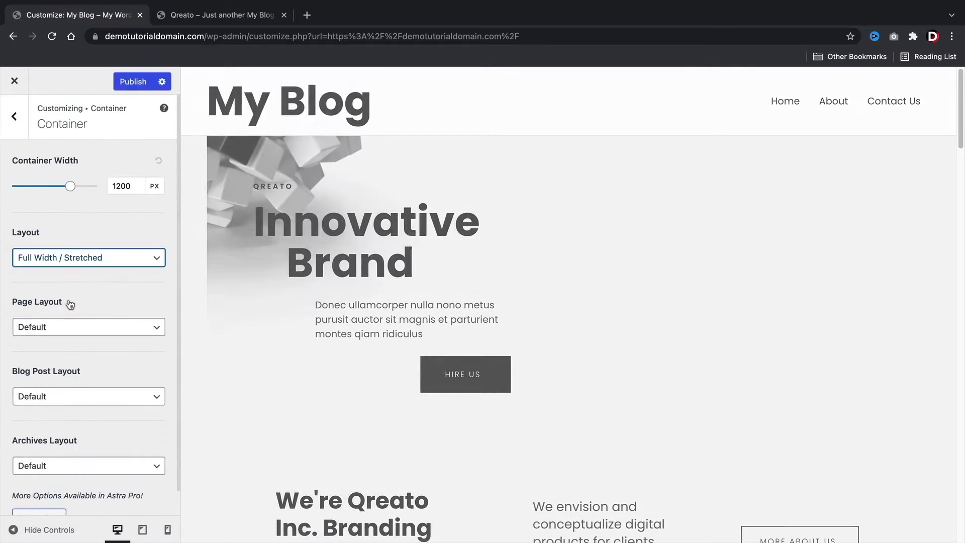
{"action": "left_click", "coordinate": [134, 81]}
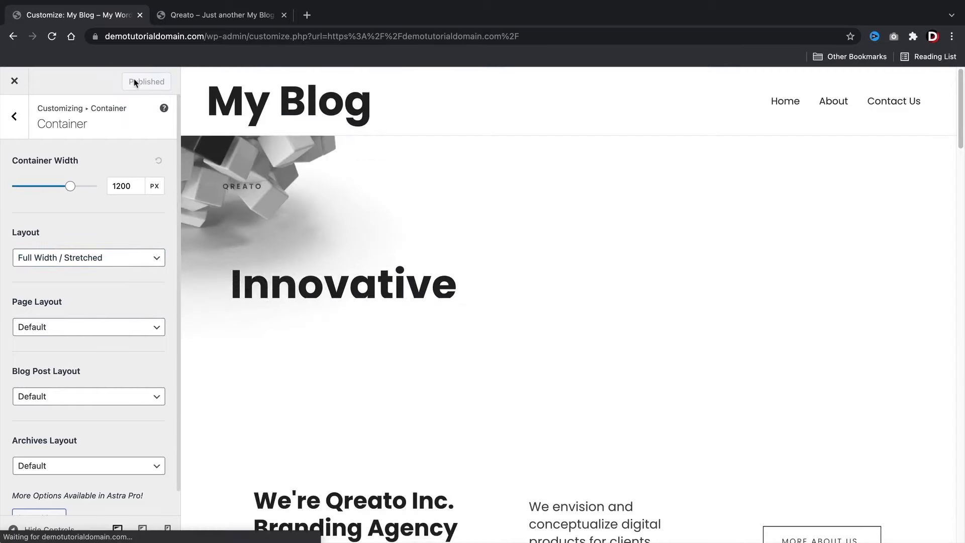
{"action": "left_click", "coordinate": [14, 82]}
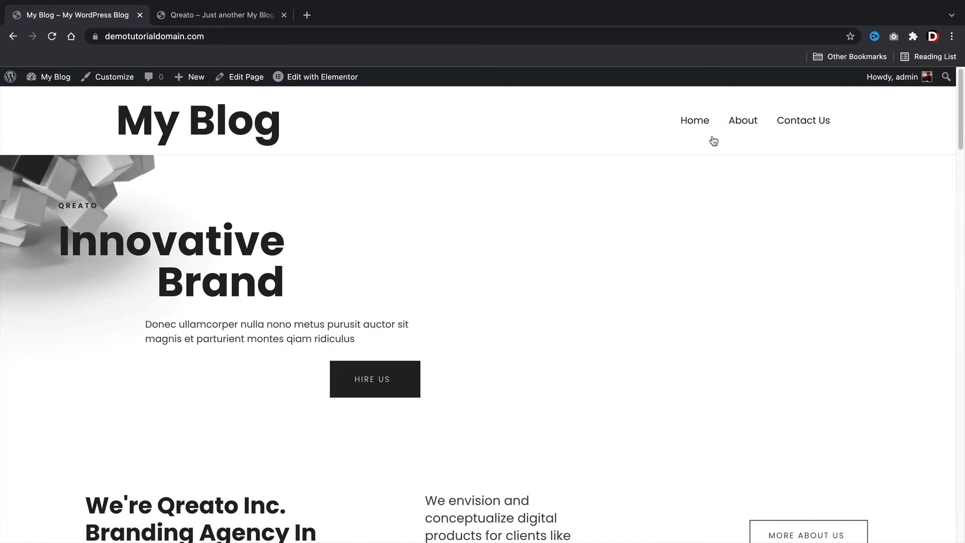
Open Appearance > Menus and list all pages under View All
{"action": "mouse_move", "coordinate": [51, 80]}
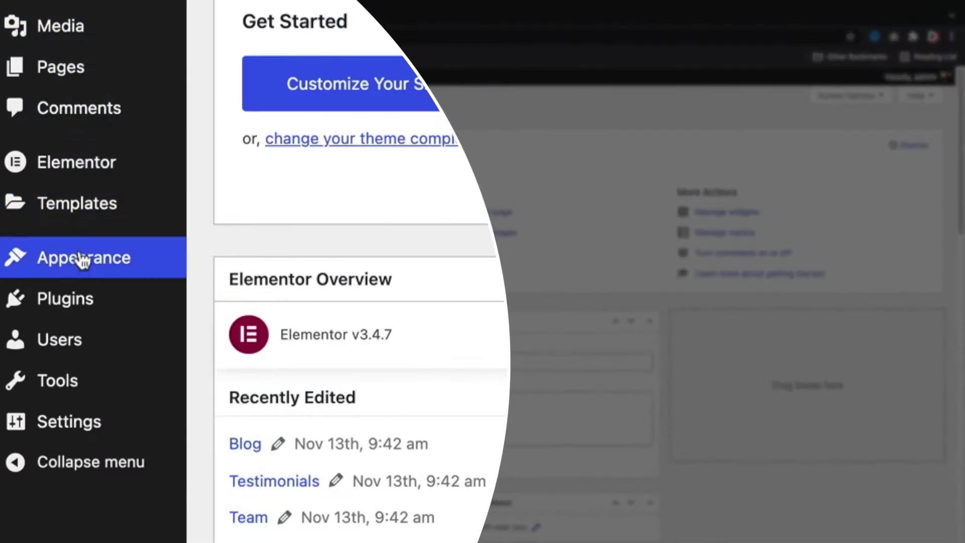
{"action": "mouse_move", "coordinate": [83, 259]}
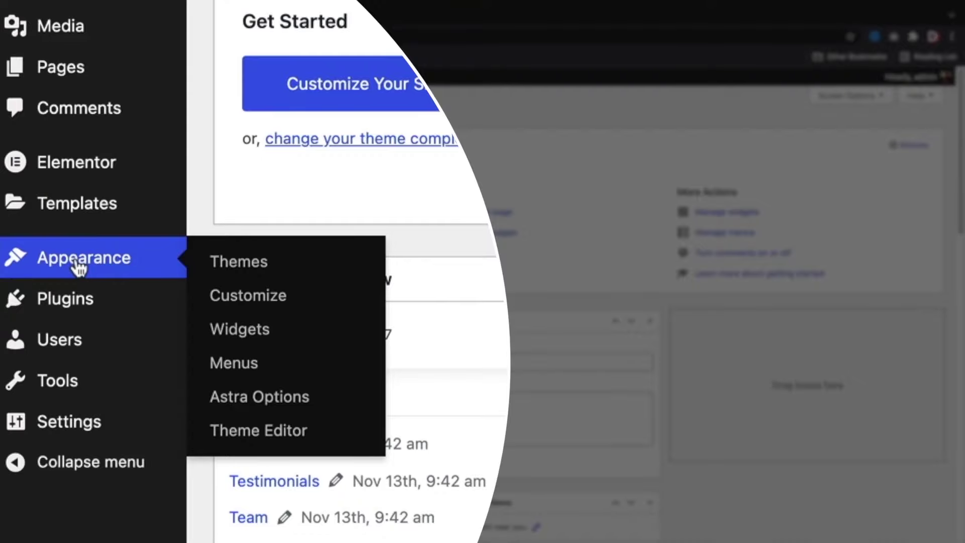
{"action": "left_click", "coordinate": [233, 364]}
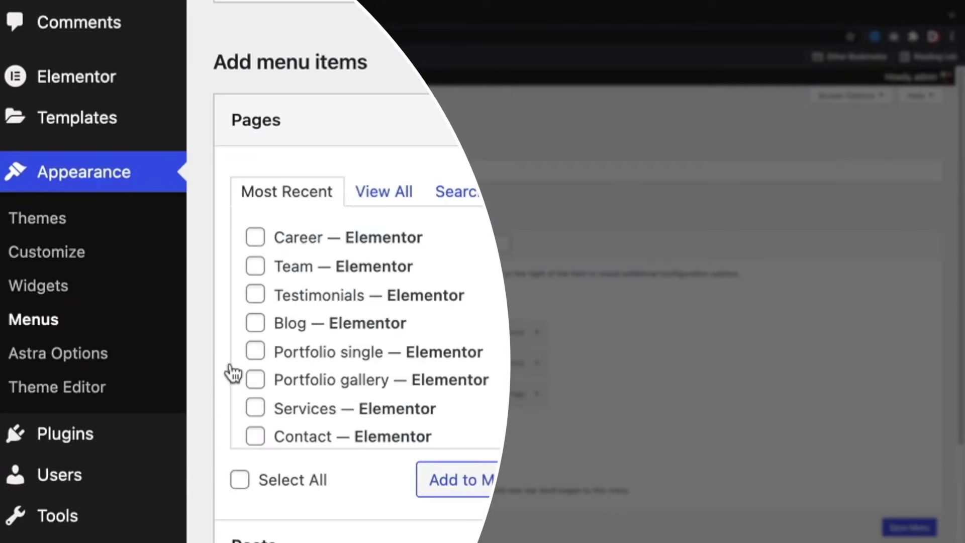
{"action": "scroll", "coordinate": [244, 359], "scroll_direction": "down", "scroll_amount": 3}
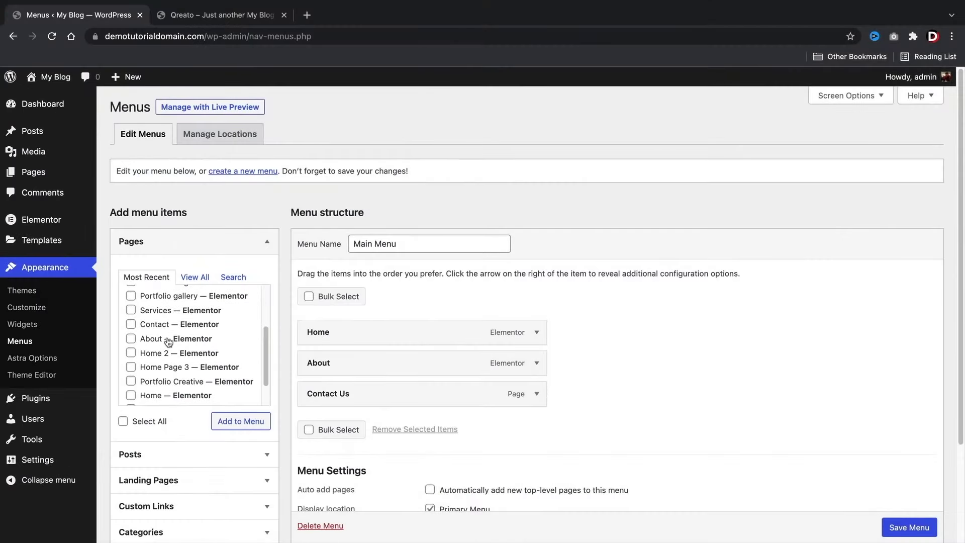
{"action": "scroll", "coordinate": [168, 342], "scroll_direction": "down", "scroll_amount": 2}
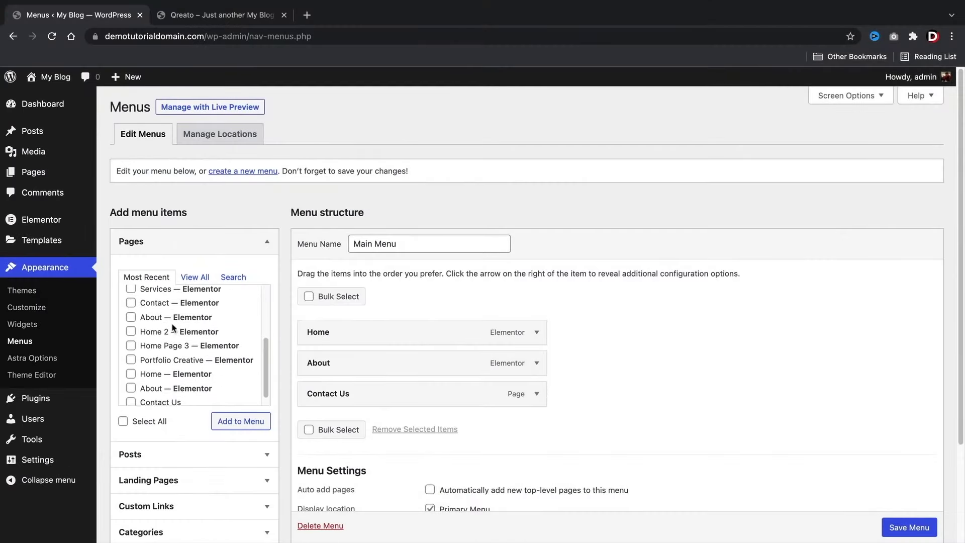
{"action": "left_click", "coordinate": [195, 277]}
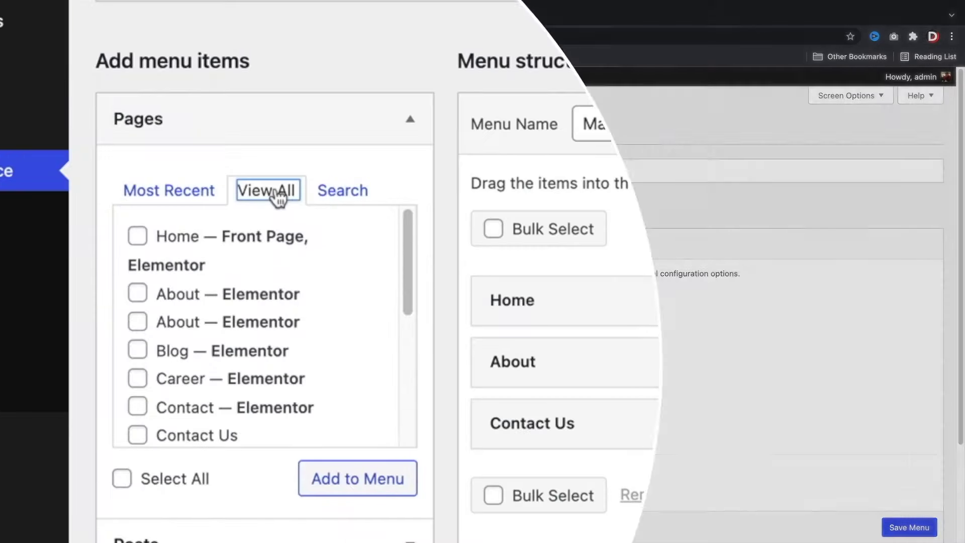
{"action": "scroll", "coordinate": [213, 327], "scroll_direction": "down", "scroll_amount": 1}
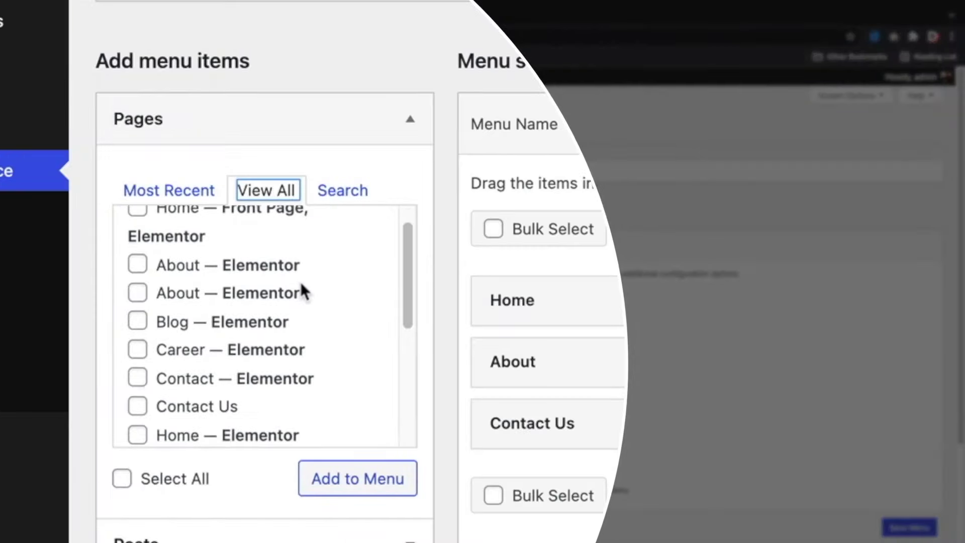
{"action": "scroll", "coordinate": [301, 287], "scroll_direction": "down", "scroll_amount": 5}
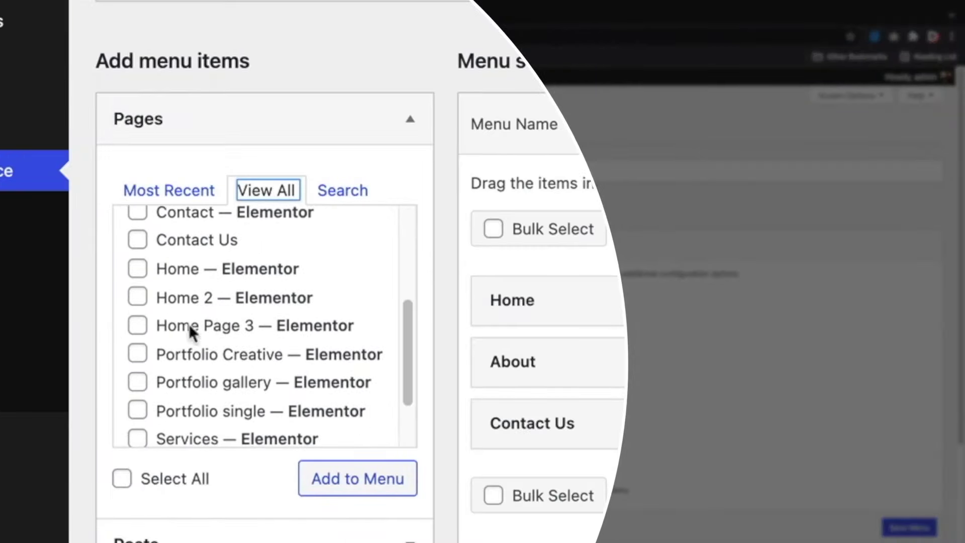
Check Home Page 3, Portfolio Creative, Portfolio gallery, Portfolio single, Services and Team
{"action": "left_click", "coordinate": [137, 328]}
{"action": "scroll", "coordinate": [262, 359], "scroll_direction": "down", "scroll_amount": 1}
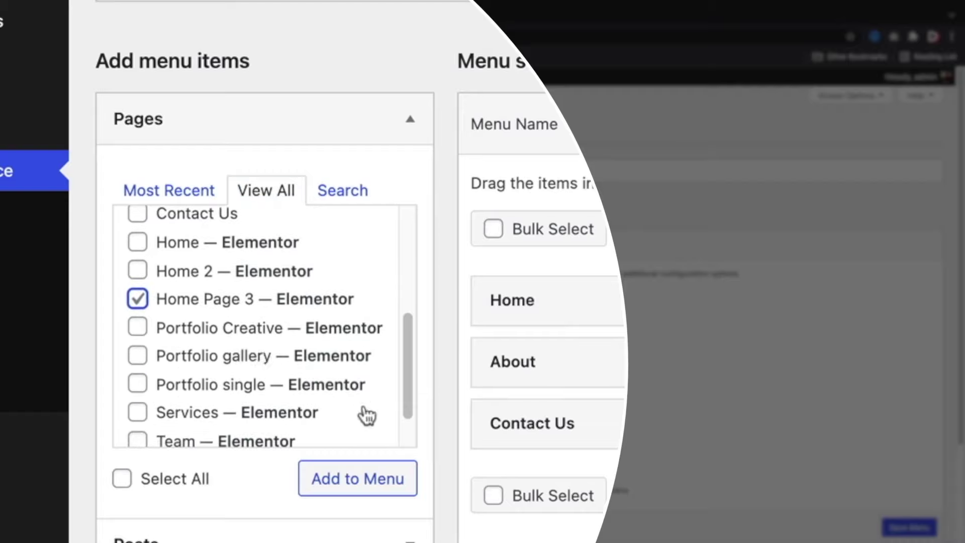
{"action": "scroll", "coordinate": [324, 409], "scroll_direction": "down", "scroll_amount": 2}
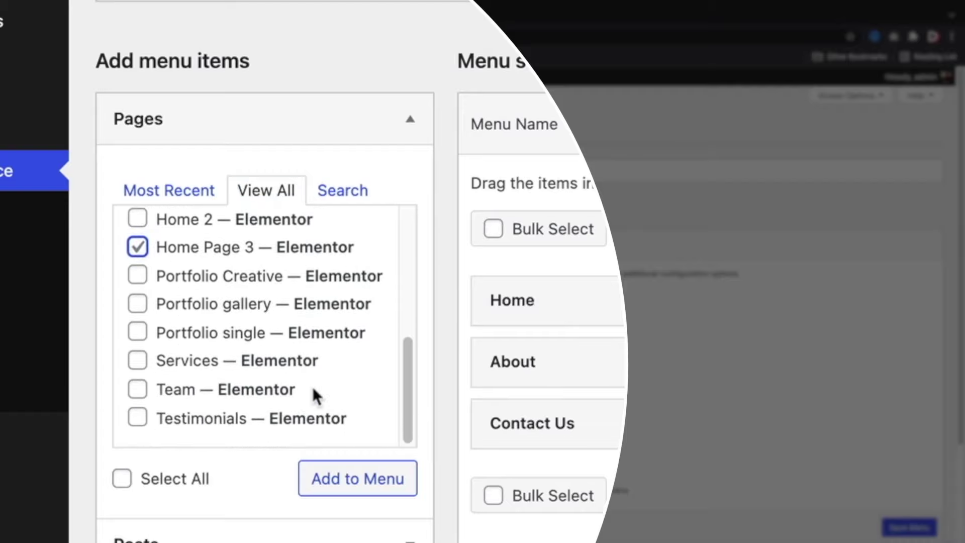
{"action": "scroll", "coordinate": [302, 390], "scroll_direction": "up", "scroll_amount": 10}
{"action": "scroll", "coordinate": [202, 302], "scroll_direction": "down", "scroll_amount": 5}
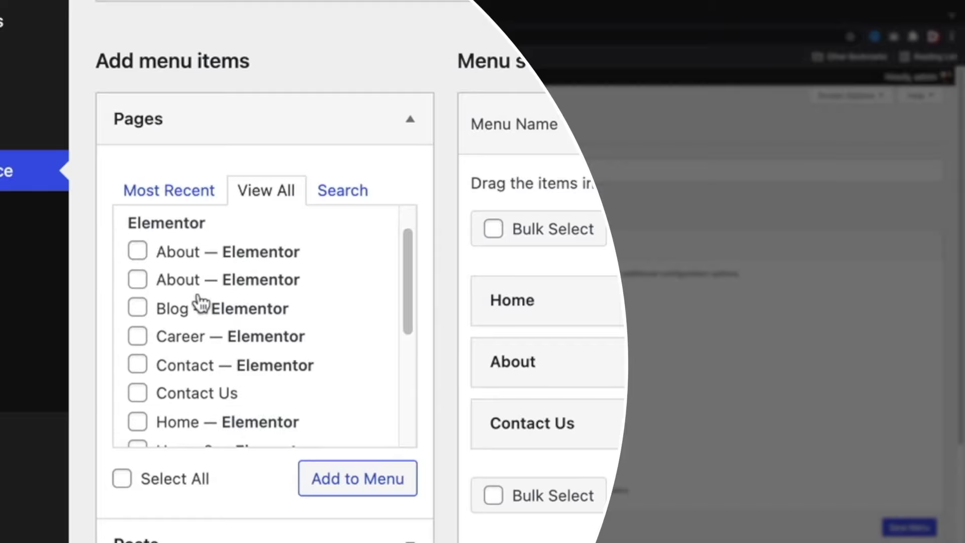
{"action": "left_click", "coordinate": [136, 324]}
{"action": "left_click", "coordinate": [137, 350]}
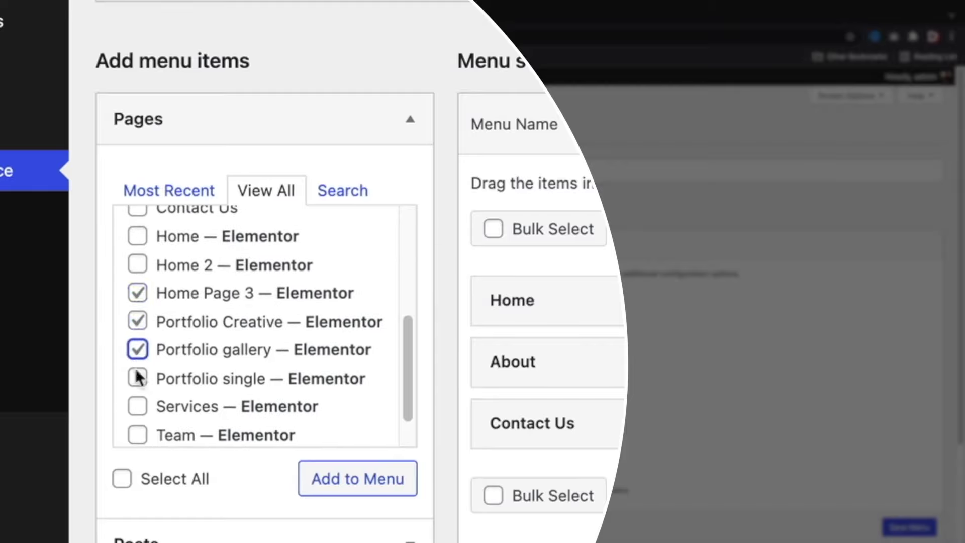
{"action": "left_click", "coordinate": [137, 378]}
{"action": "left_click", "coordinate": [137, 406]}
{"action": "left_click", "coordinate": [137, 435]}
Also check Testimonials, Career, Blog and Contact, then add all checked pages to Main Menu
{"action": "scroll", "coordinate": [161, 411], "scroll_direction": "down", "scroll_amount": 5}
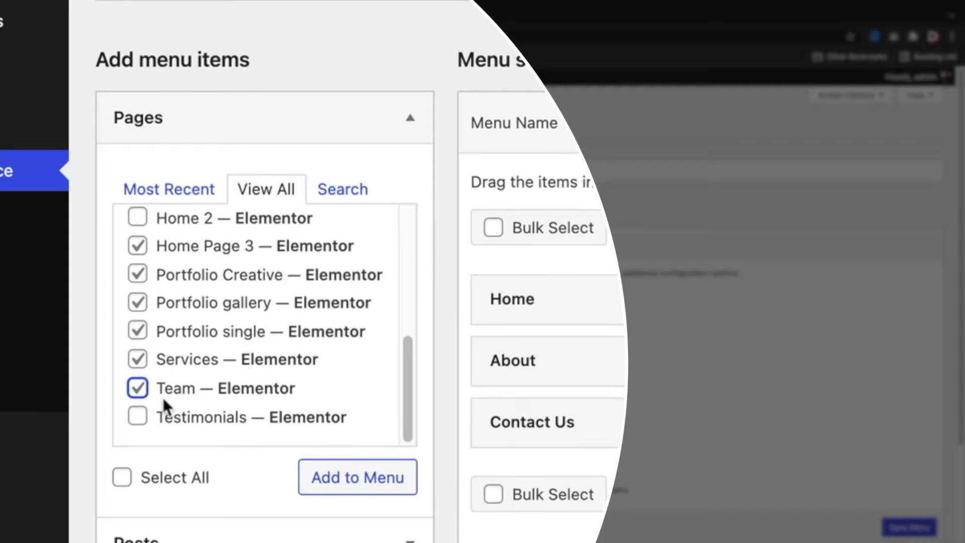
{"action": "left_click", "coordinate": [138, 246]}
{"action": "scroll", "coordinate": [191, 190], "scroll_direction": "up", "scroll_amount": 1}
{"action": "scroll", "coordinate": [191, 190], "scroll_direction": "up", "scroll_amount": 3}
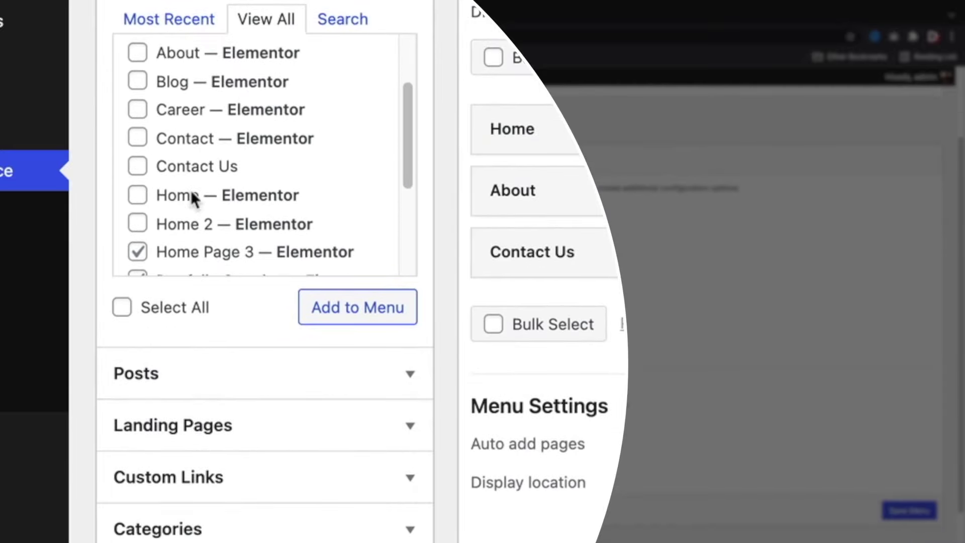
{"action": "left_click", "coordinate": [138, 109]}
{"action": "left_click", "coordinate": [138, 82]}
{"action": "left_click", "coordinate": [137, 138]}
{"action": "left_click", "coordinate": [354, 314]}
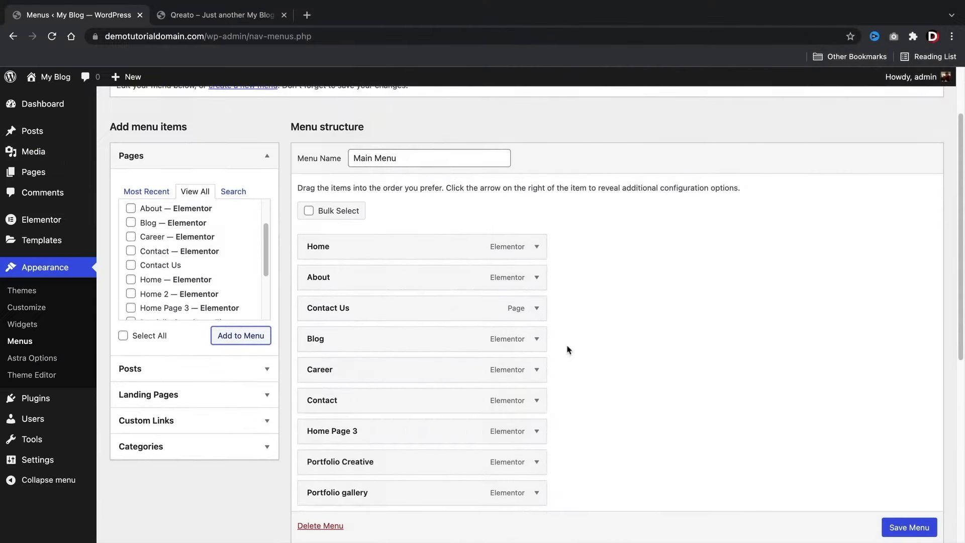
Nest Team and Testimonials as sub items under Services
{"action": "scroll", "coordinate": [565, 341], "scroll_direction": "down", "scroll_amount": 2}
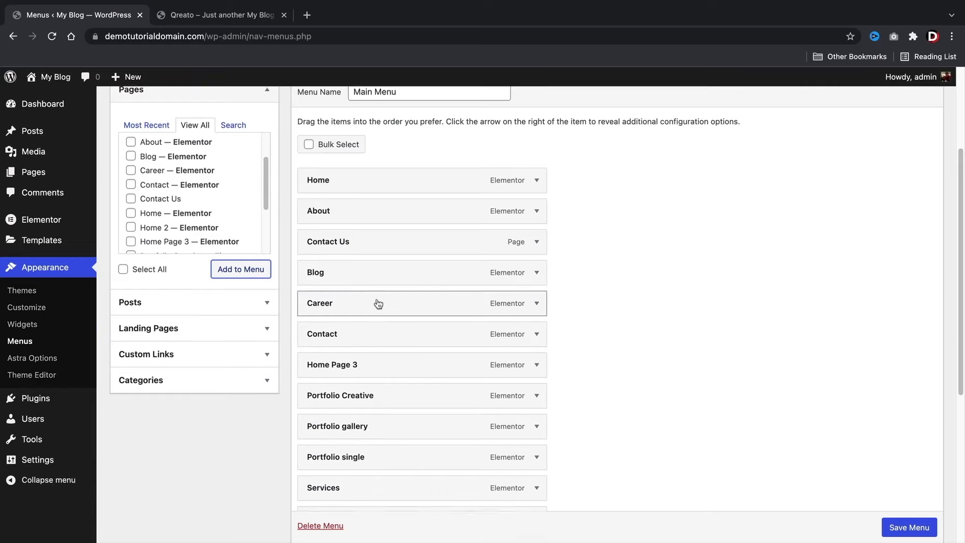
{"action": "scroll", "coordinate": [378, 304], "scroll_direction": "down", "scroll_amount": 2}
{"action": "left_click_drag", "start_coordinate": [362, 313], "coordinate": [393, 369]}
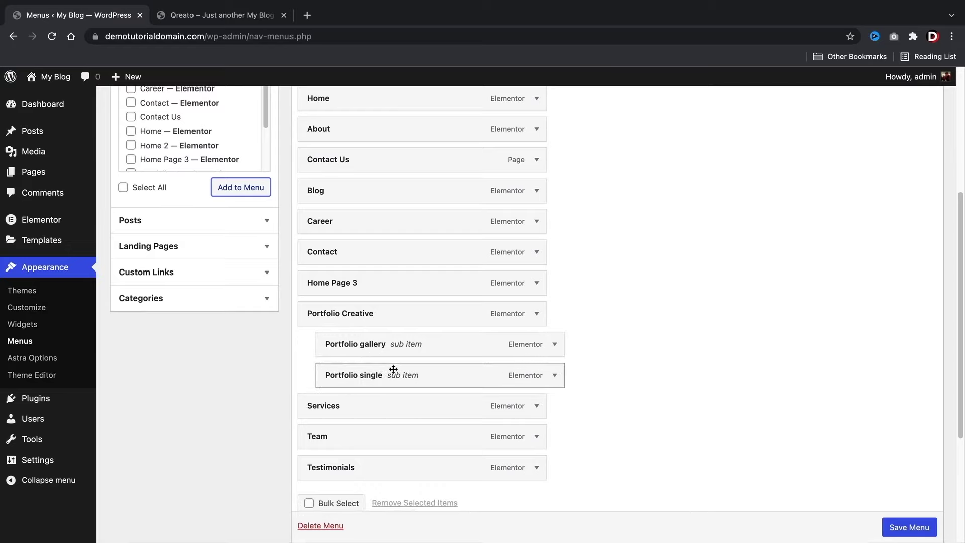
{"action": "left_click_drag", "start_coordinate": [357, 444], "coordinate": [382, 447]}
{"action": "left_click_drag", "start_coordinate": [359, 470], "coordinate": [382, 468]}
{"action": "scroll", "coordinate": [359, 305], "scroll_direction": "up", "scroll_amount": 1}
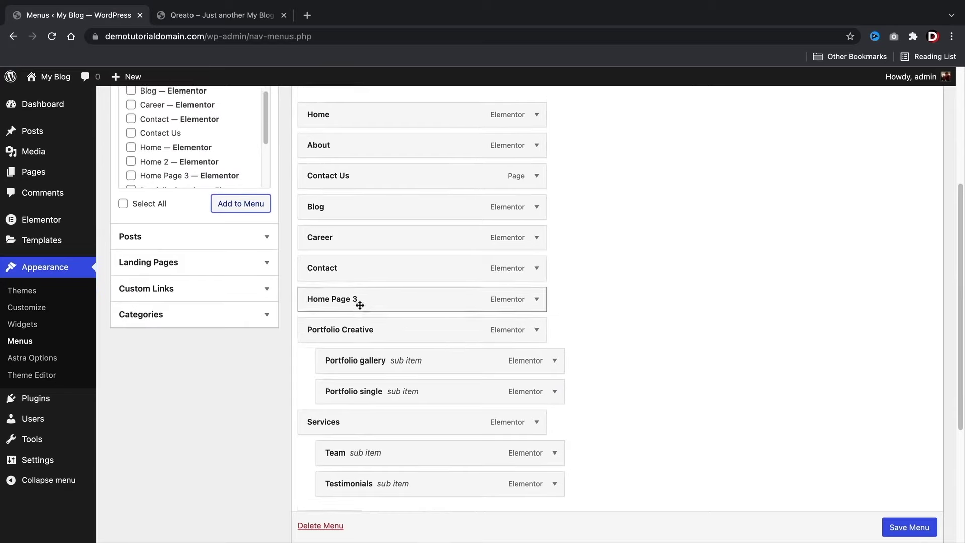
{"action": "scroll", "coordinate": [359, 305], "scroll_direction": "up", "scroll_amount": 3}
Nest Home Page 3 as a sub item under Home and reposition another menu item
{"action": "left_click_drag", "start_coordinate": [349, 403], "coordinate": [366, 242]}
{"action": "scroll", "coordinate": [221, 241], "scroll_direction": "up", "scroll_amount": 2}
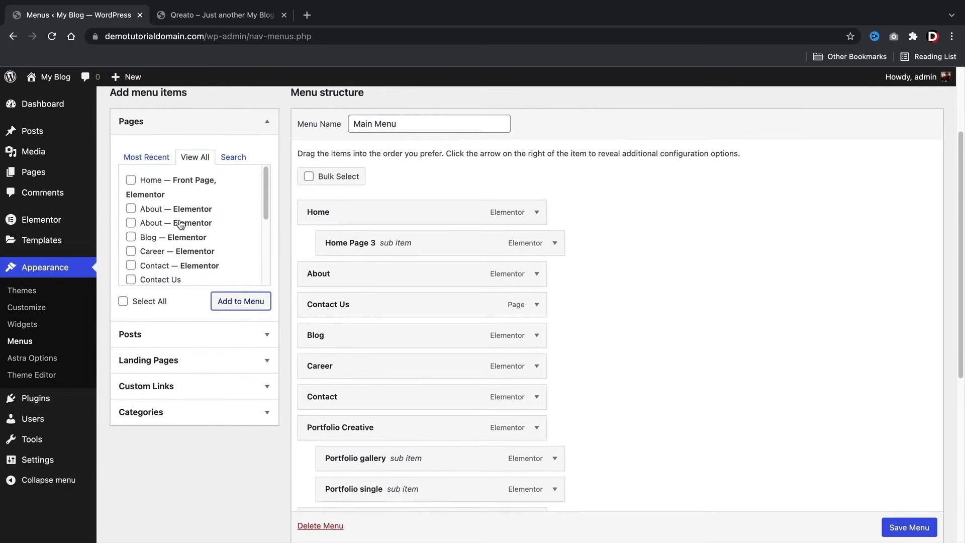
{"action": "scroll", "coordinate": [172, 229], "scroll_direction": "down", "scroll_amount": 4}
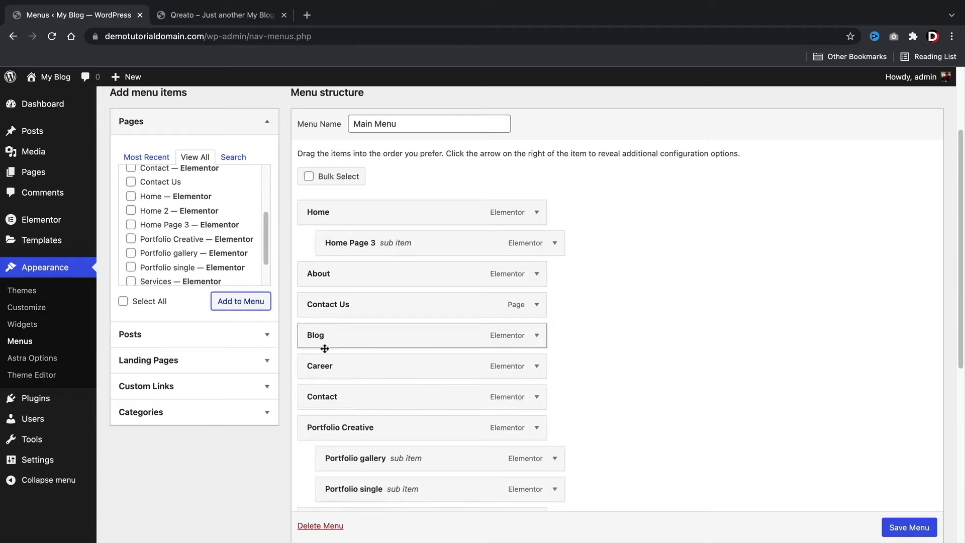
{"action": "scroll", "coordinate": [370, 405], "scroll_direction": "down", "scroll_amount": 4}
{"action": "left_click_drag", "start_coordinate": [362, 436], "coordinate": [379, 312]}
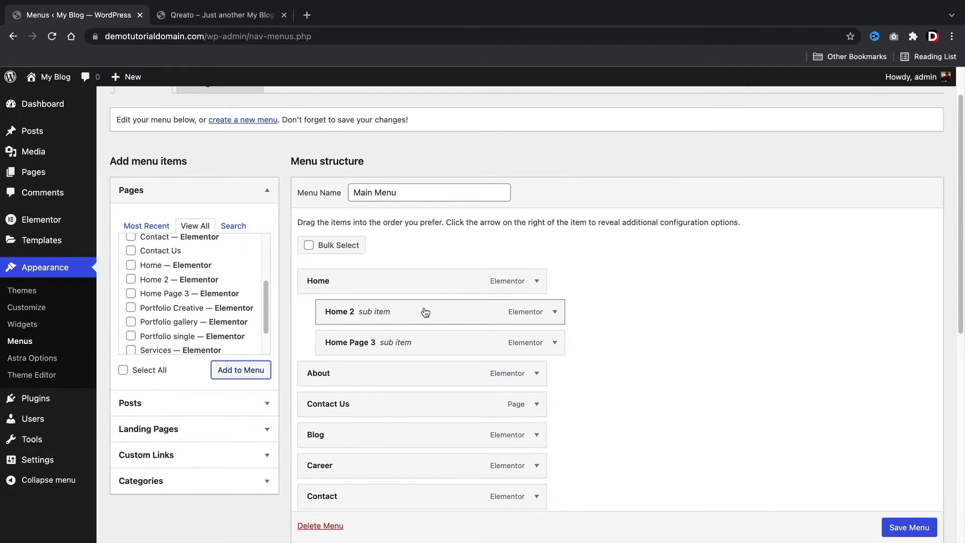
{"action": "scroll", "coordinate": [425, 312], "scroll_direction": "down", "scroll_amount": 1}
{"action": "scroll", "coordinate": [425, 309], "scroll_direction": "down", "scroll_amount": 4}
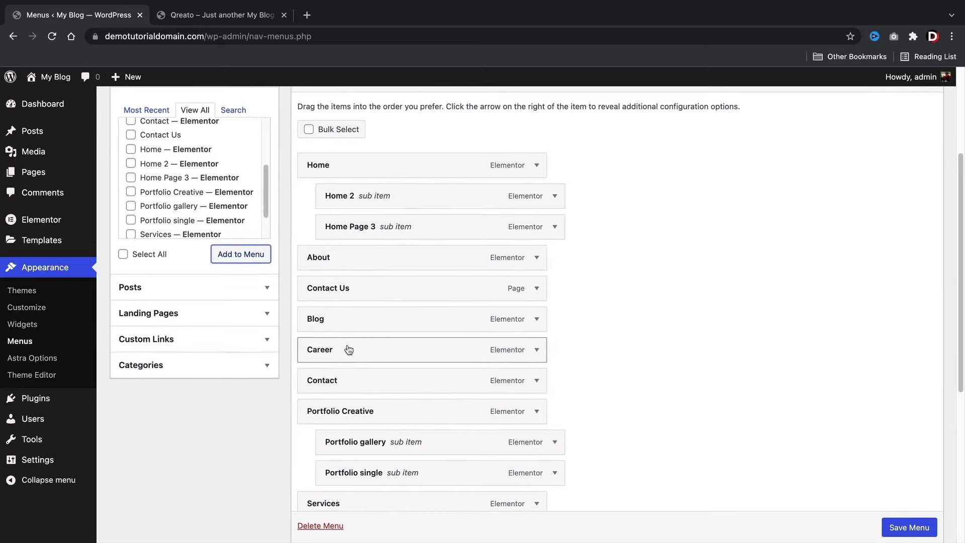
Move Blog under About, nest Career under Blog and Contact under Contact Us, then save the menu
{"action": "left_click_drag", "start_coordinate": [339, 320], "coordinate": [356, 284]}
{"action": "left_click_drag", "start_coordinate": [347, 349], "coordinate": [364, 318]}
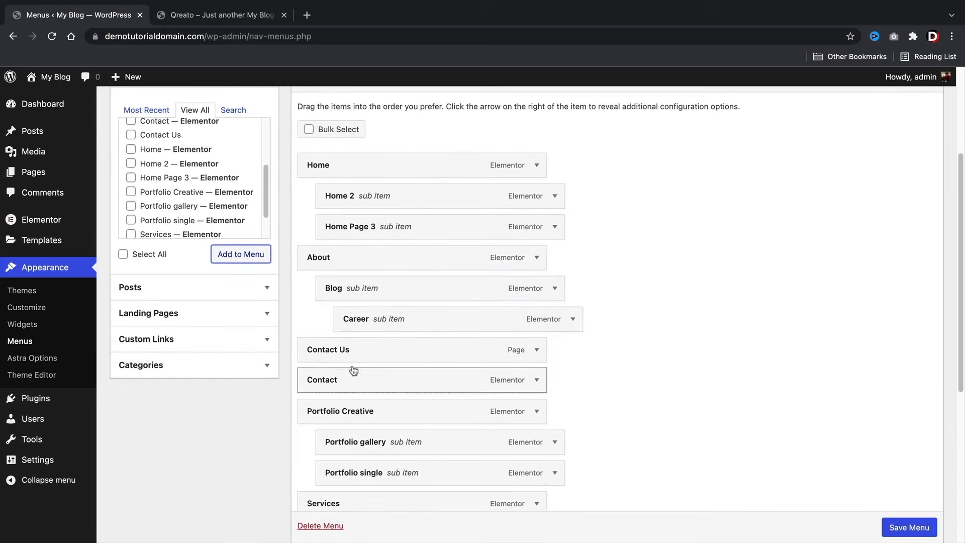
{"action": "mouse_move", "coordinate": [354, 371]}
{"action": "left_mouse_down"}
{"action": "mouse_move", "coordinate": [385, 349]}
{"action": "mouse_move", "coordinate": [356, 388]}
{"action": "mouse_move", "coordinate": [368, 377]}
{"action": "left_mouse_up"}
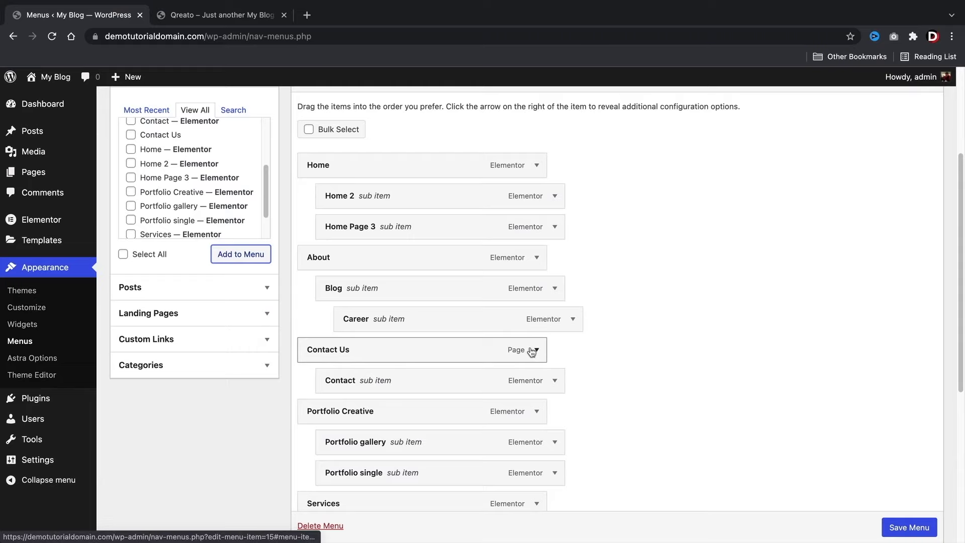
{"action": "scroll", "coordinate": [400, 243], "scroll_direction": "down", "scroll_amount": 4}
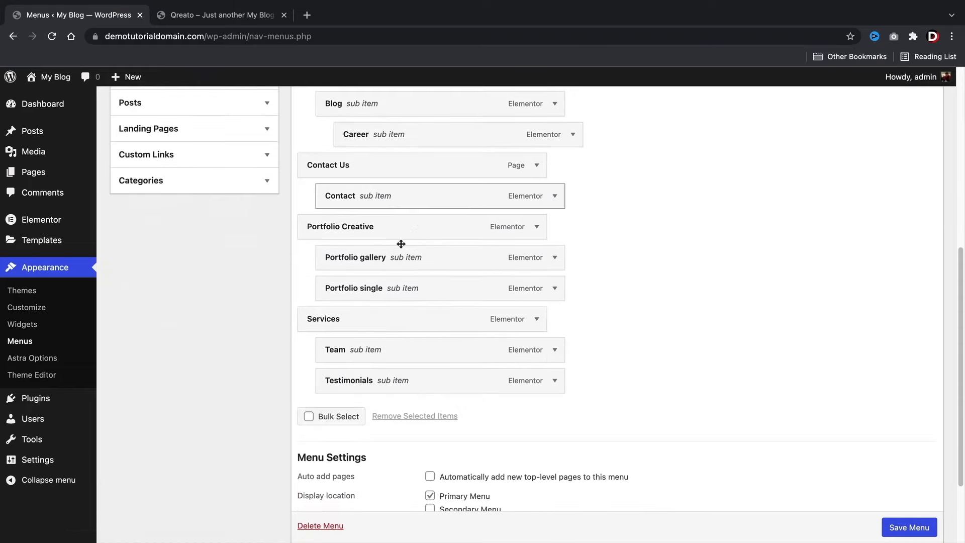
{"action": "left_click", "coordinate": [892, 528]}
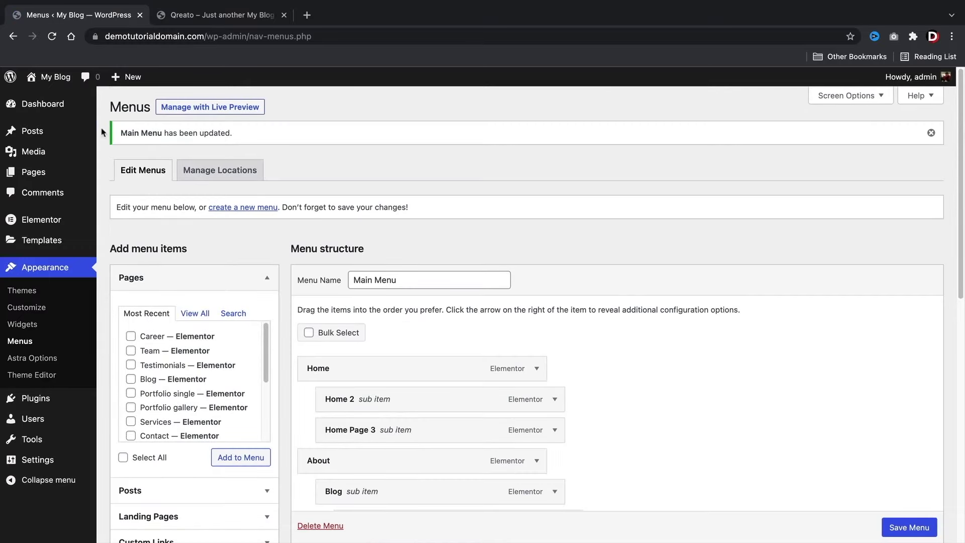
{"action": "mouse_move", "coordinate": [59, 91]}
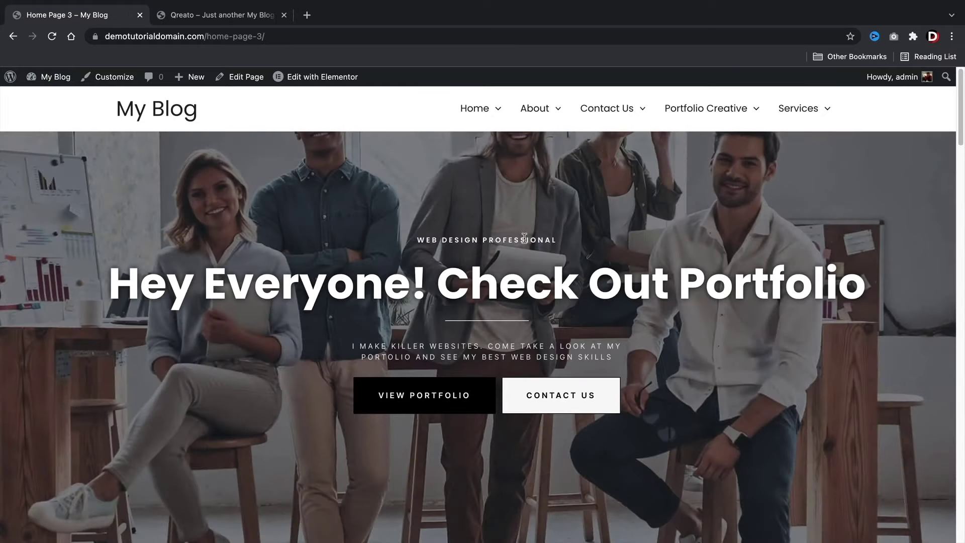
{"action": "scroll", "coordinate": [487, 202], "scroll_direction": "down", "scroll_amount": 5}
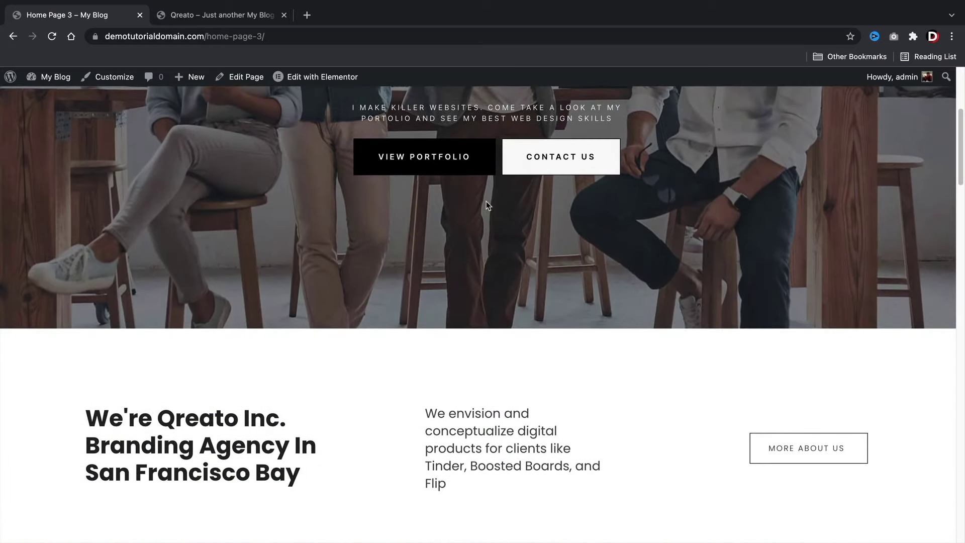
{"action": "scroll", "coordinate": [486, 201], "scroll_direction": "down", "scroll_amount": 7}
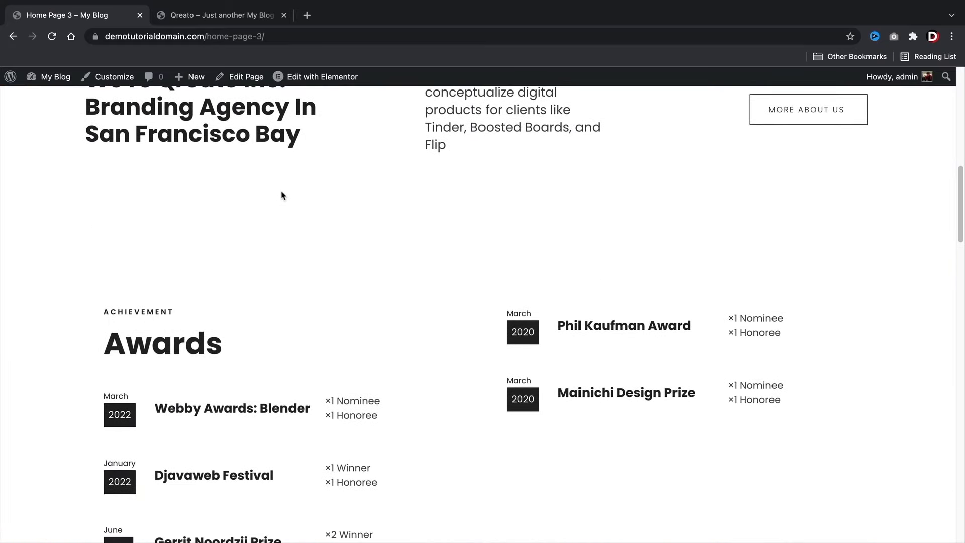
{"action": "scroll", "coordinate": [282, 195], "scroll_direction": "up", "scroll_amount": 5}
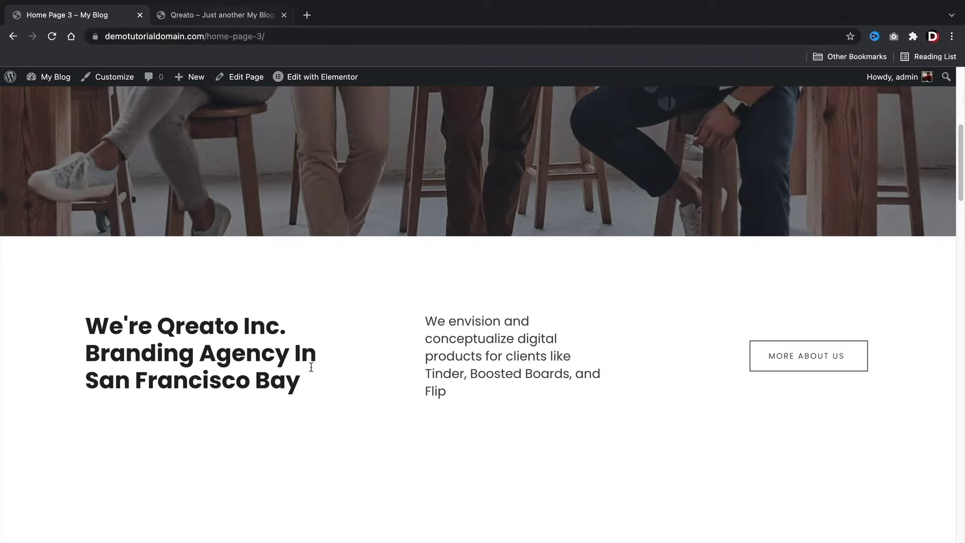
{"action": "scroll", "coordinate": [311, 372], "scroll_direction": "down", "scroll_amount": 2}
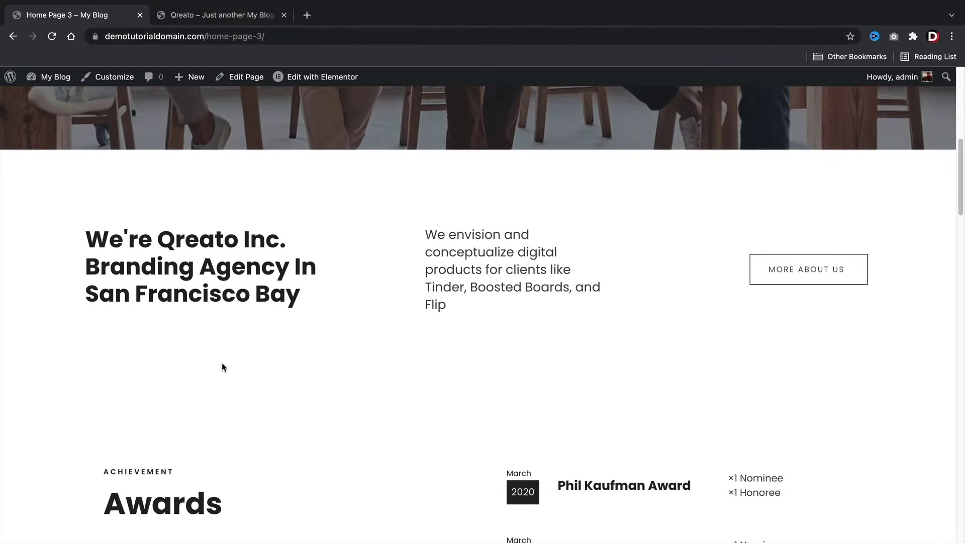
{"action": "scroll", "coordinate": [224, 395], "scroll_direction": "down", "scroll_amount": 16}
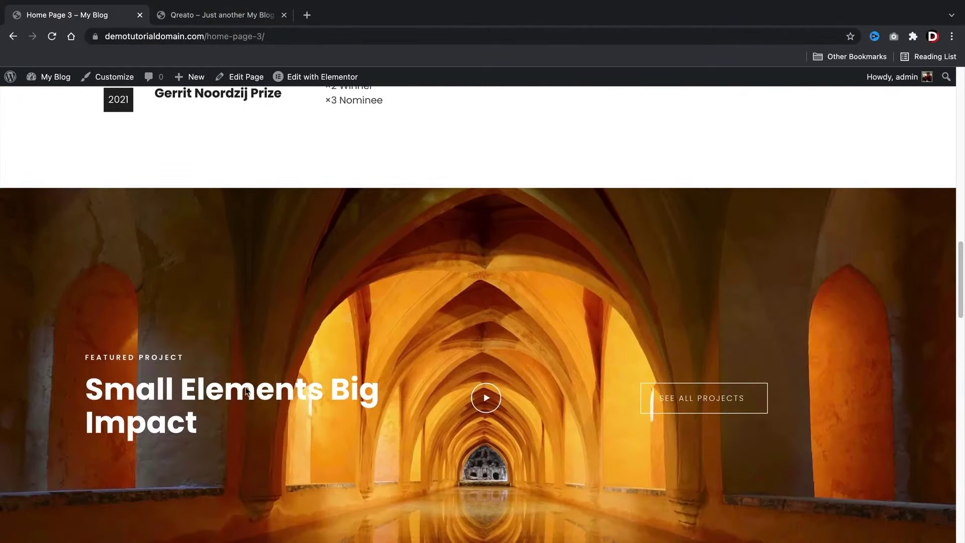
{"action": "scroll", "coordinate": [246, 388], "scroll_direction": "down", "scroll_amount": 6}
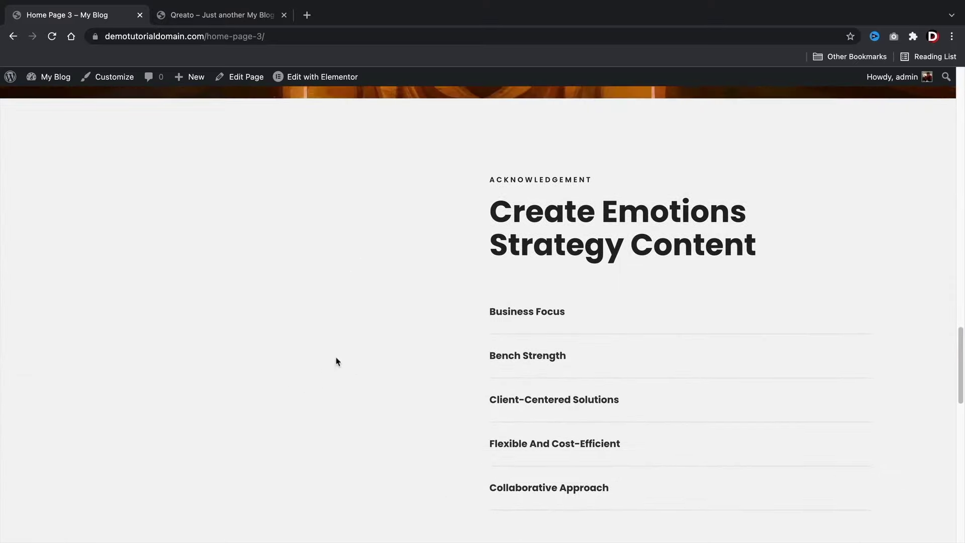
{"action": "scroll", "coordinate": [301, 238], "scroll_direction": "down", "scroll_amount": 8}
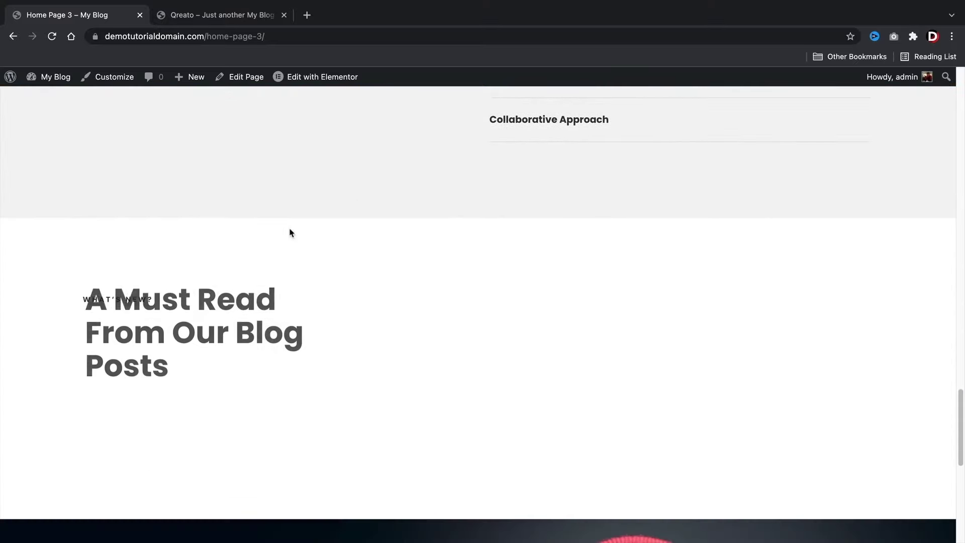
{"action": "scroll", "coordinate": [523, 322], "scroll_direction": "down", "scroll_amount": 3}
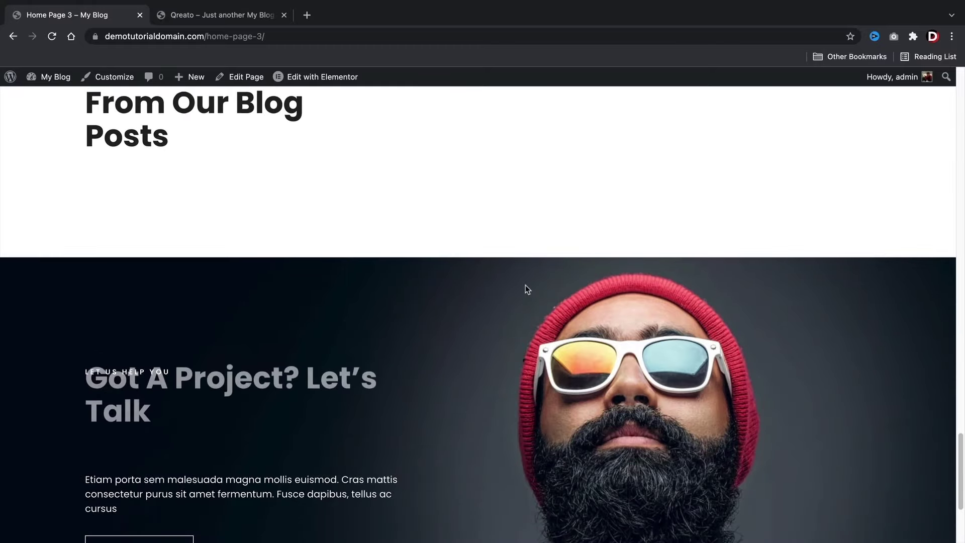
{"action": "scroll", "coordinate": [491, 308], "scroll_direction": "up", "scroll_amount": 11}
{"action": "scroll", "coordinate": [231, 347], "scroll_direction": "up", "scroll_amount": 20}
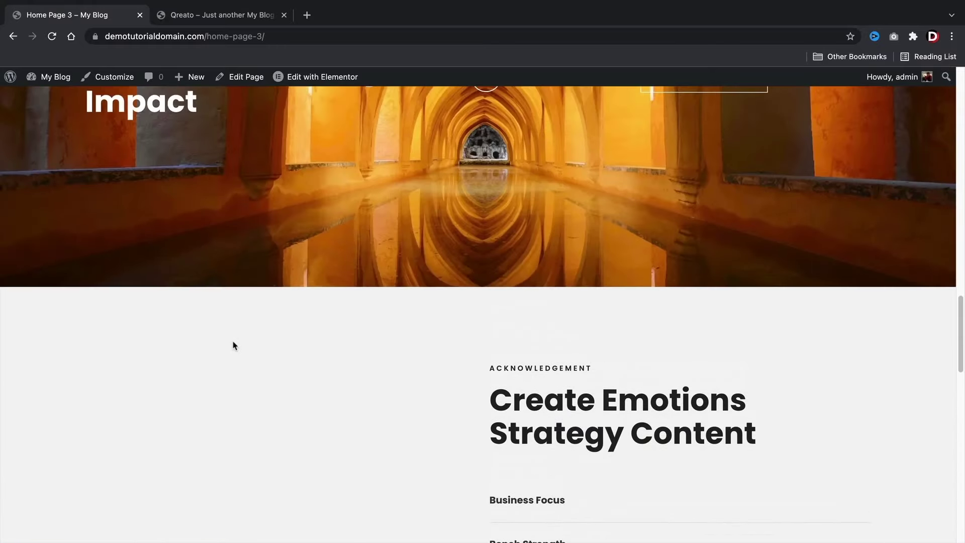
{"action": "scroll", "coordinate": [249, 333], "scroll_direction": "up", "scroll_amount": 6}
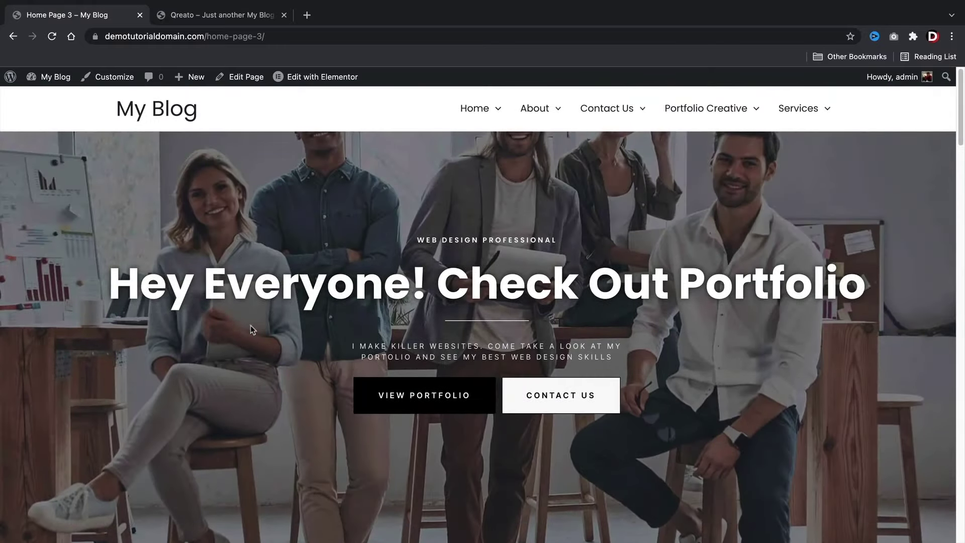
Open Home Page 3 in the Elementor editor from the admin bar
{"action": "left_click", "coordinate": [344, 78]}
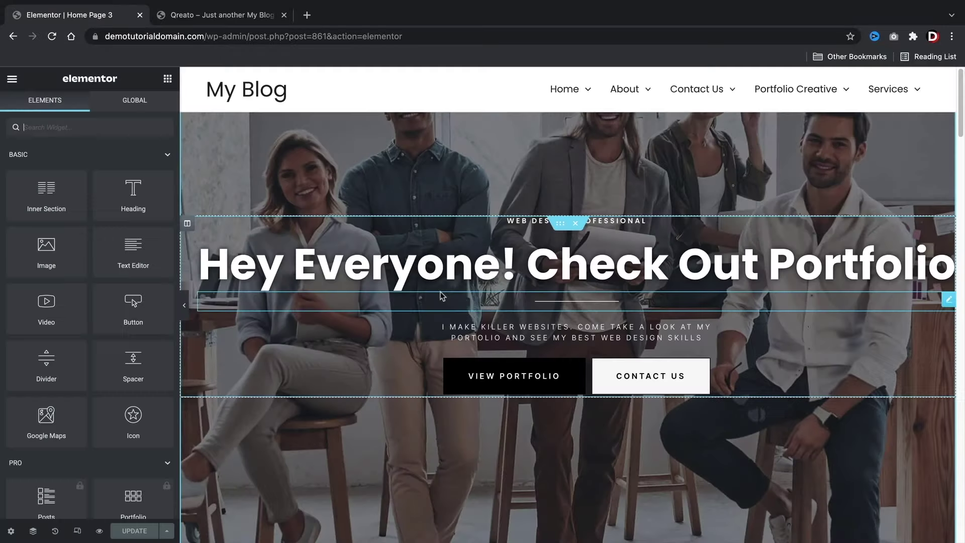
{"action": "scroll", "coordinate": [433, 273], "scroll_direction": "down", "scroll_amount": 6}
{"action": "scroll", "coordinate": [433, 273], "scroll_direction": "down", "scroll_amount": 5}
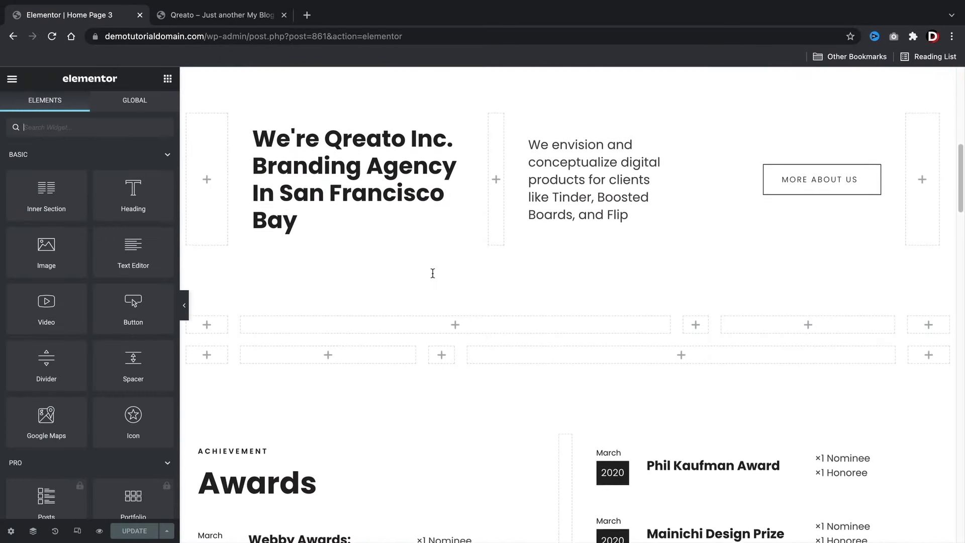
Review the original Qreato demo's image layout, then return to the Home Page 3 editor
{"action": "left_click", "coordinate": [214, 20]}
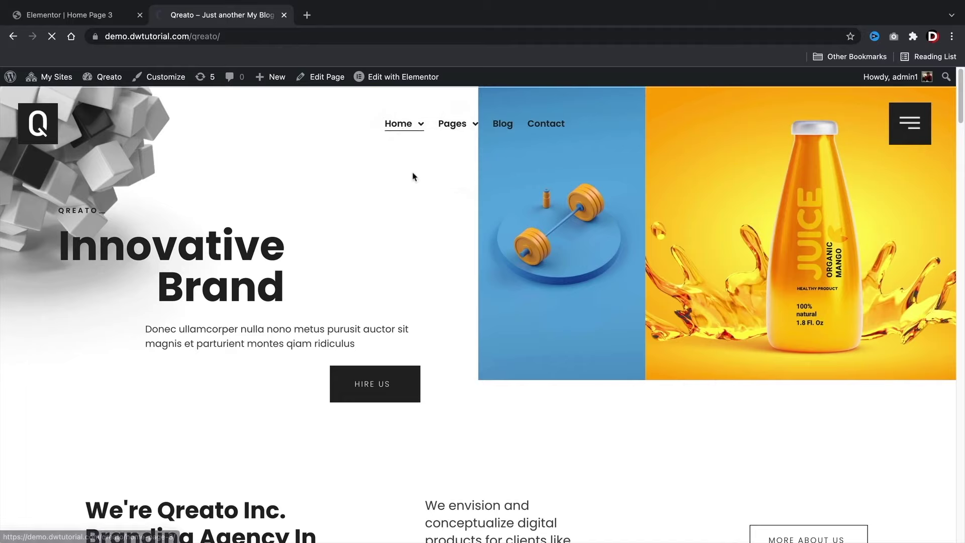
{"action": "scroll", "coordinate": [284, 279], "scroll_direction": "down", "scroll_amount": 10}
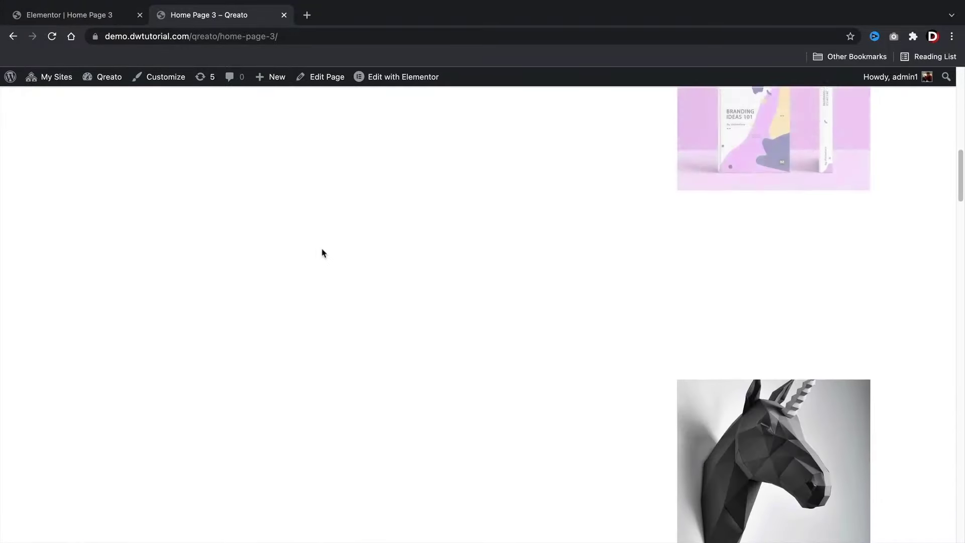
{"action": "scroll", "coordinate": [322, 253], "scroll_direction": "down", "scroll_amount": 6}
{"action": "left_click", "coordinate": [86, 16]}
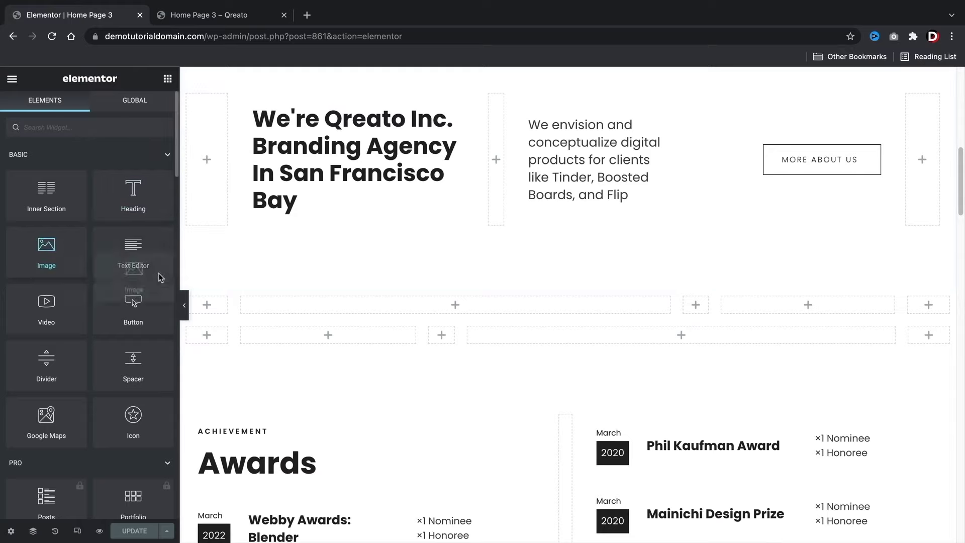
Add an Image widget to the empty left column showing the target-and-darts picture
{"action": "left_click_drag", "start_coordinate": [161, 277], "coordinate": [386, 301]}
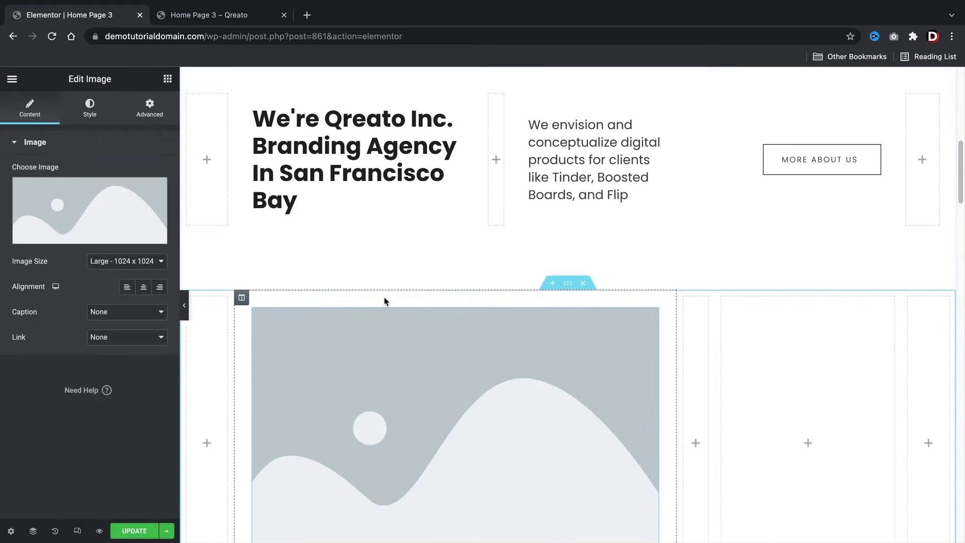
{"action": "left_click", "coordinate": [127, 219]}
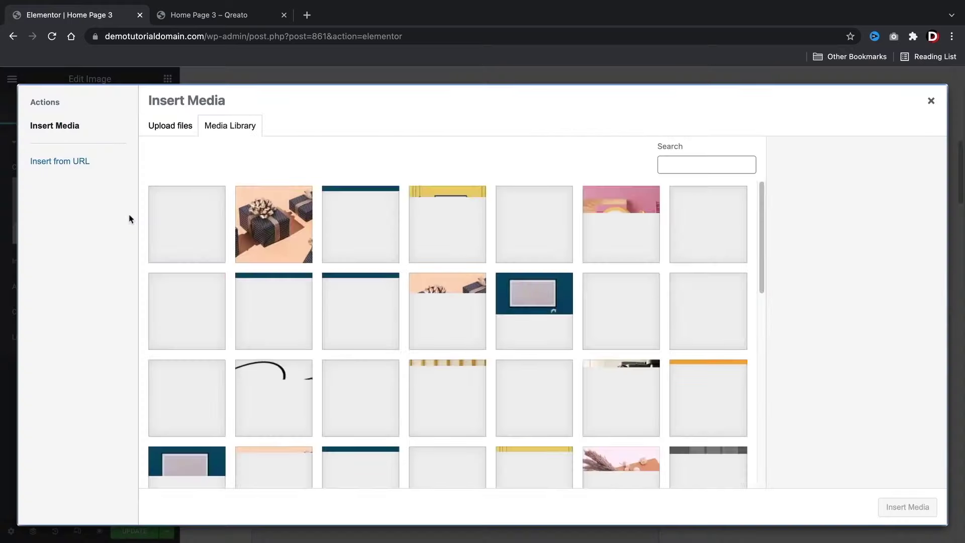
{"action": "left_click", "coordinate": [193, 227]}
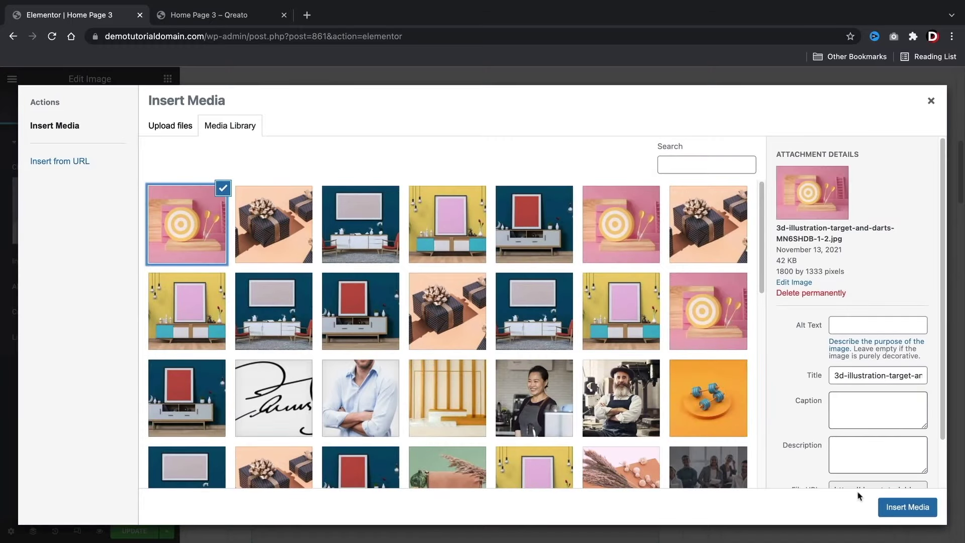
{"action": "left_click", "coordinate": [898, 508]}
{"action": "scroll", "coordinate": [737, 429], "scroll_direction": "down", "scroll_amount": 5}
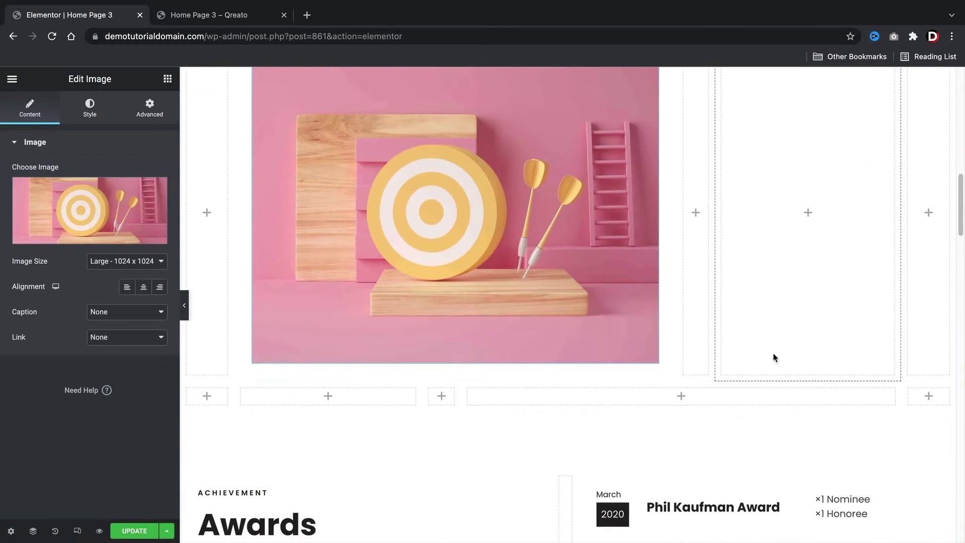
{"action": "left_click", "coordinate": [170, 79]}
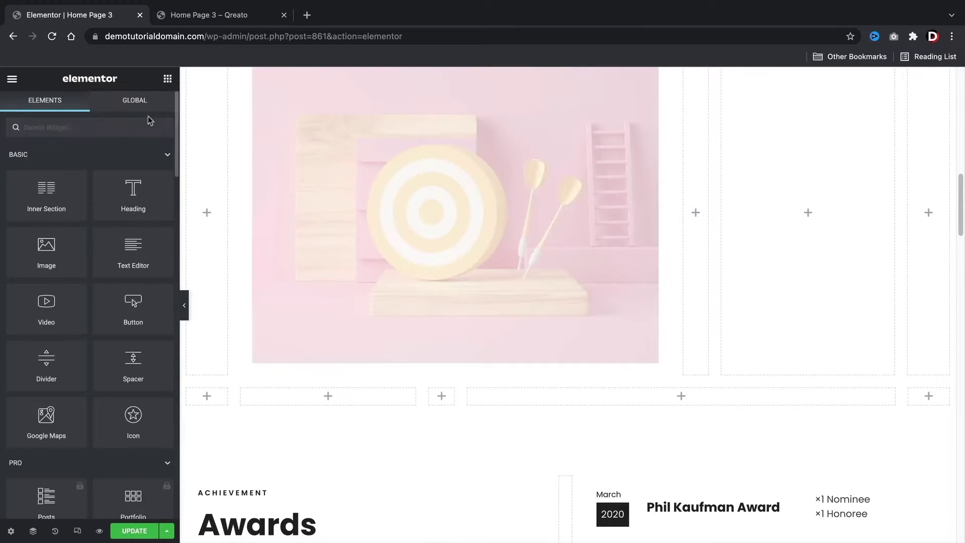
Add an Image widget with the gift-box picture to the right column
{"action": "left_click_drag", "start_coordinate": [47, 251], "coordinate": [814, 216]}
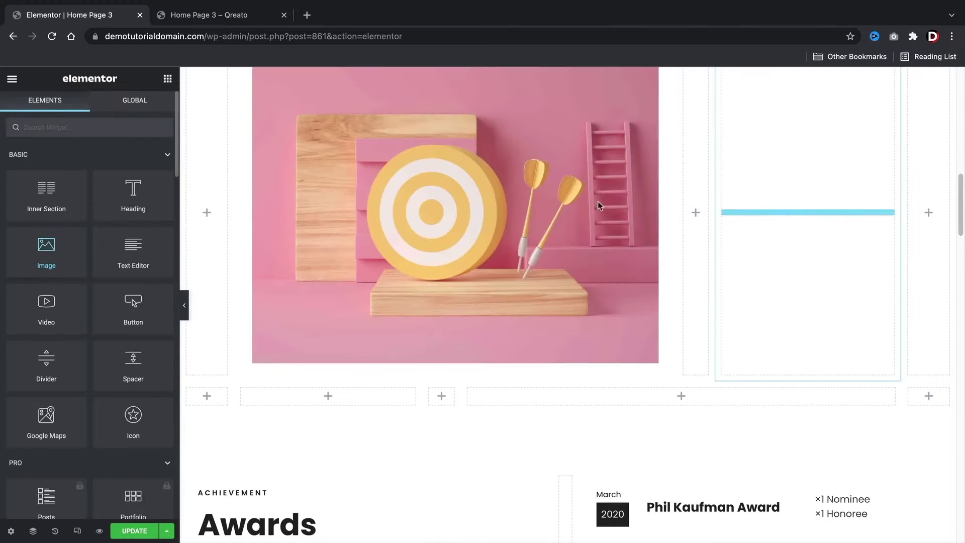
{"action": "left_click", "coordinate": [108, 216]}
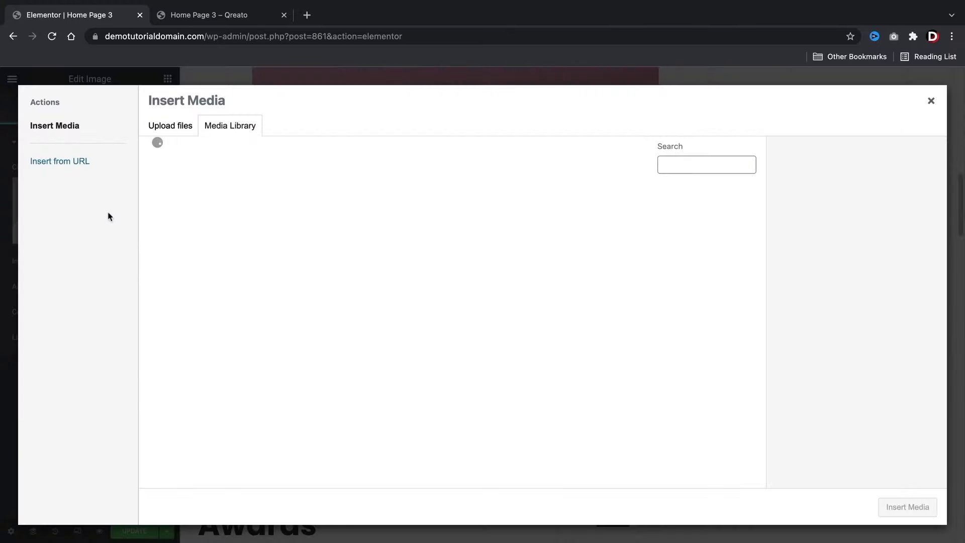
{"action": "left_click", "coordinate": [279, 217]}
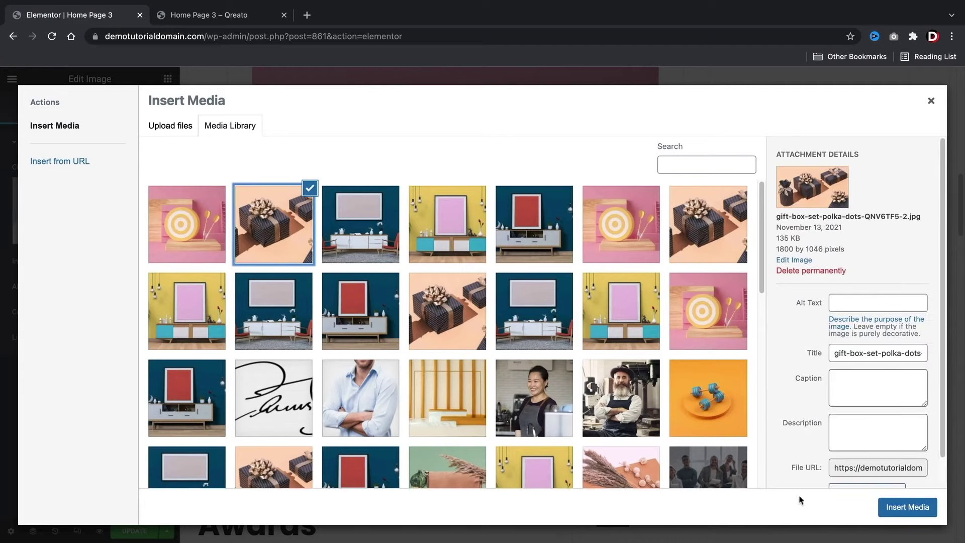
{"action": "left_click", "coordinate": [898, 508]}
{"action": "scroll", "coordinate": [381, 296], "scroll_direction": "down", "scroll_amount": 2}
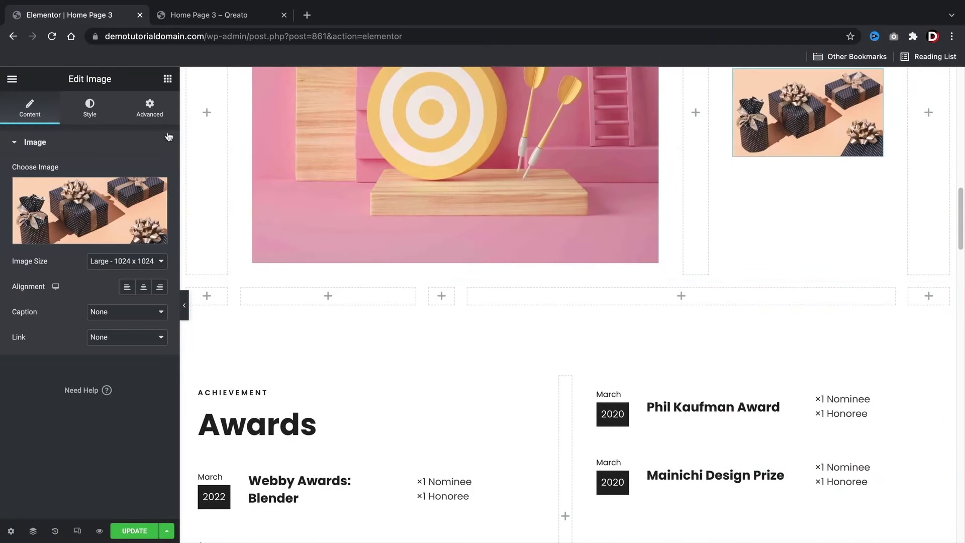
{"action": "left_click", "coordinate": [167, 80]}
{"action": "scroll", "coordinate": [312, 297], "scroll_direction": "up", "scroll_amount": 2}
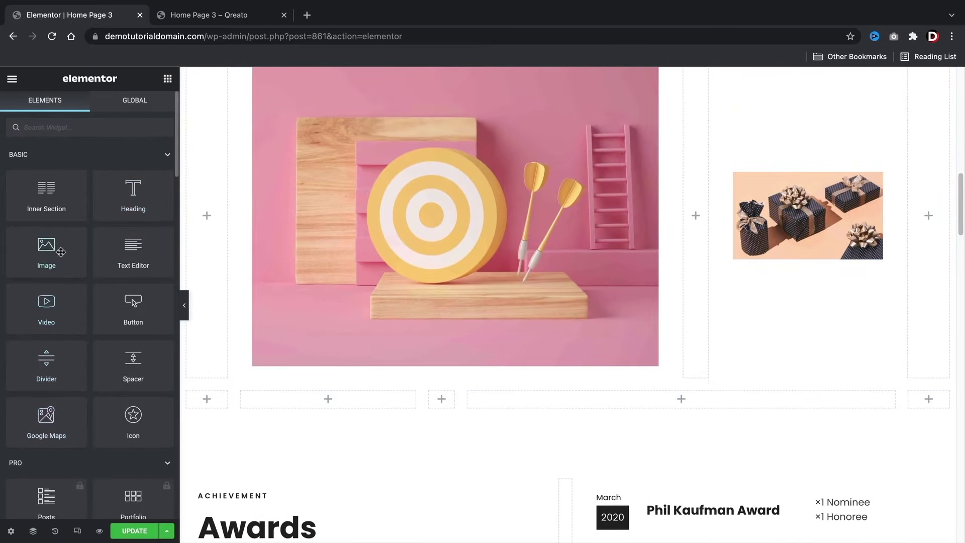
Put an Image widget with the yellow-wall picture into the wide lower column
{"action": "left_click_drag", "start_coordinate": [61, 252], "coordinate": [665, 402]}
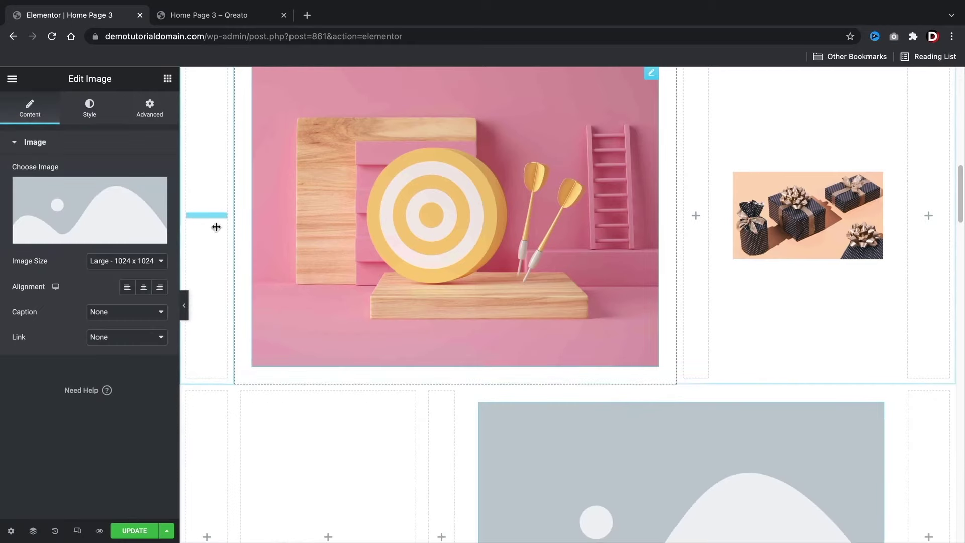
{"action": "left_click", "coordinate": [110, 204]}
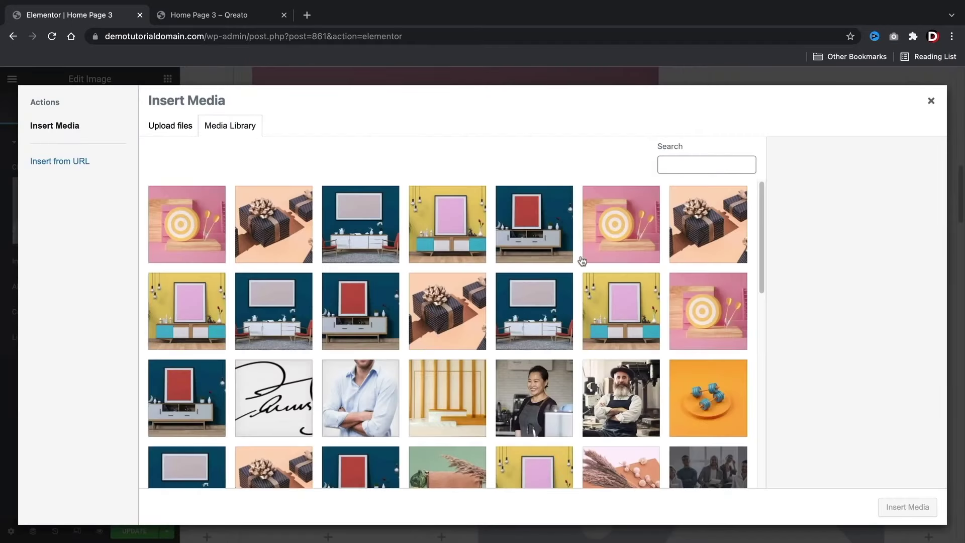
{"action": "left_click", "coordinate": [627, 313]}
{"action": "left_click", "coordinate": [908, 507]}
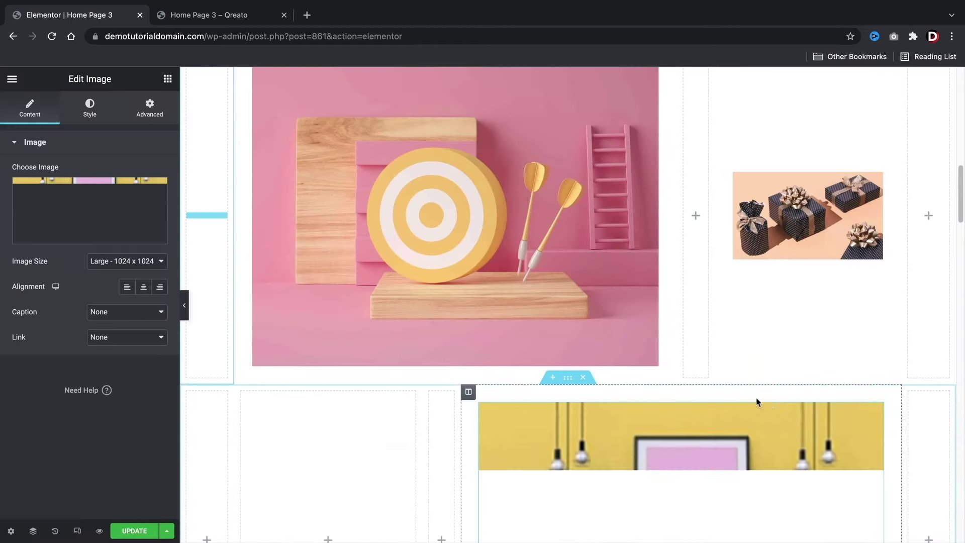
{"action": "scroll", "coordinate": [756, 399], "scroll_direction": "down", "scroll_amount": 4}
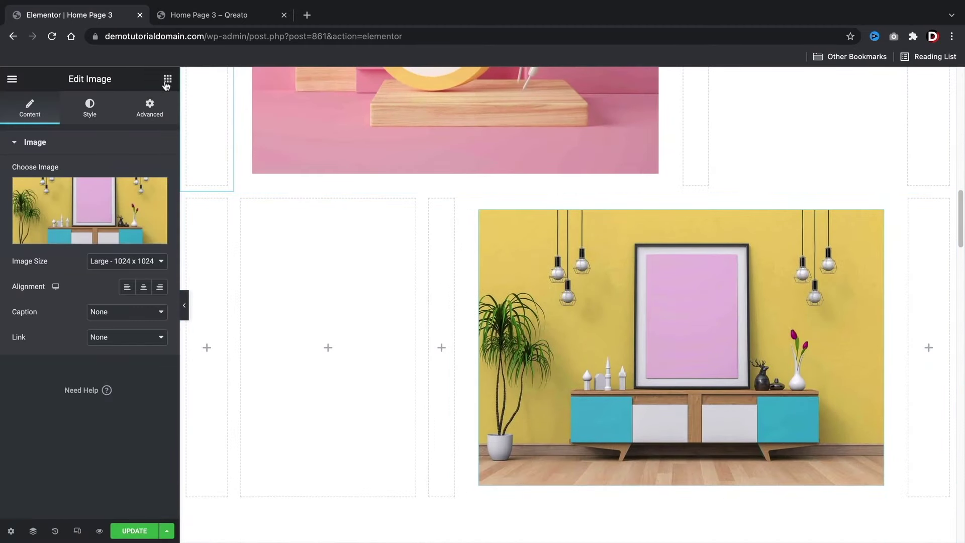
{"action": "left_click", "coordinate": [167, 81]}
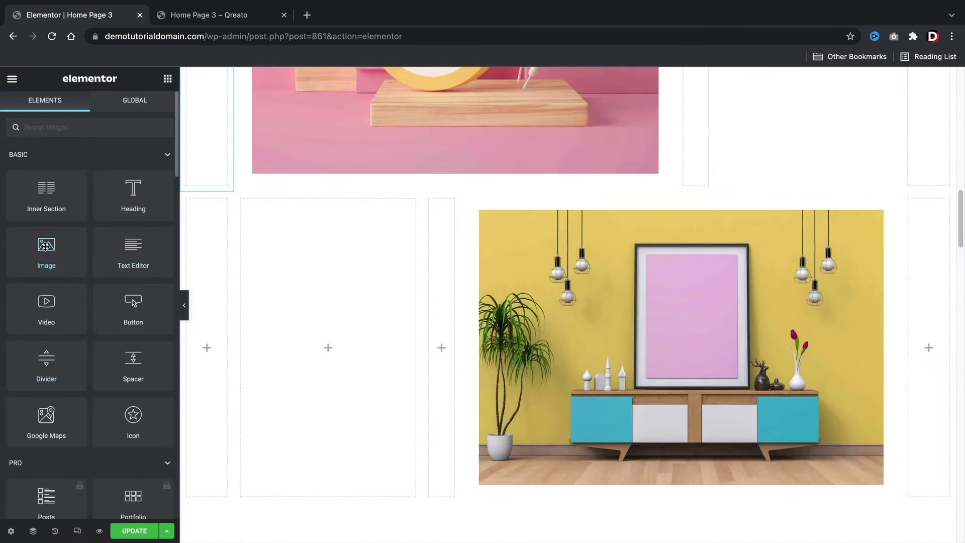
Add the blue-sideboard picture as an Image widget in the lower left column
{"action": "left_click_drag", "start_coordinate": [46, 246], "coordinate": [312, 336]}
{"action": "left_click", "coordinate": [95, 203]}
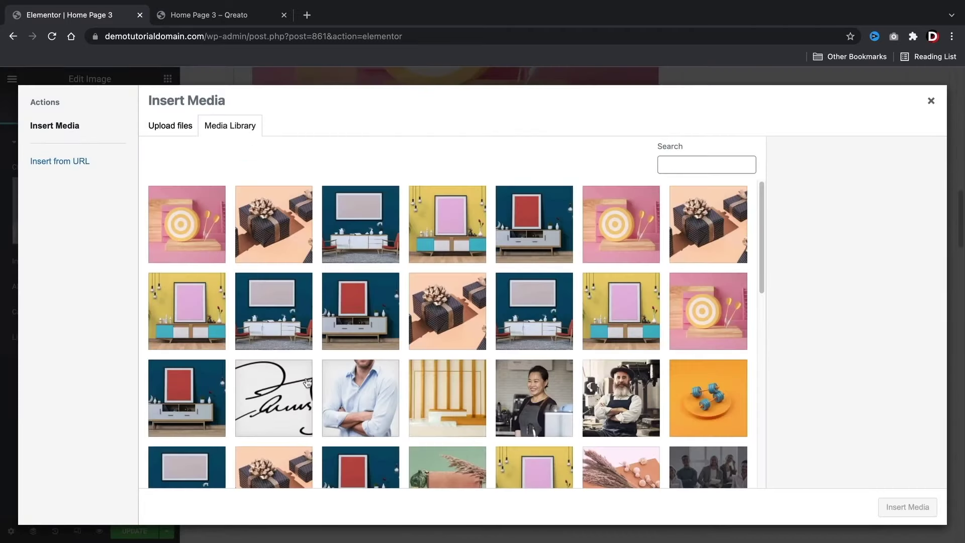
{"action": "left_click", "coordinate": [185, 398]}
{"action": "left_click", "coordinate": [898, 507]}
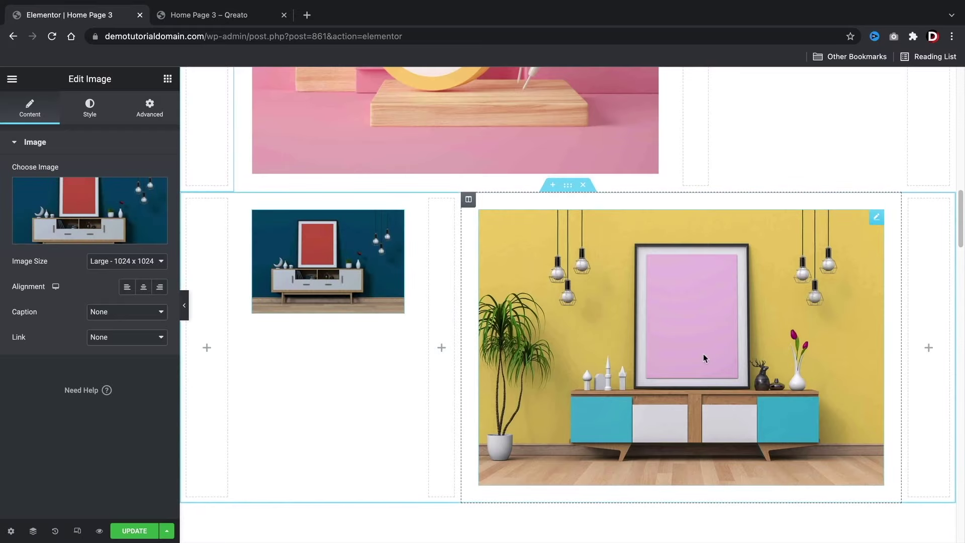
Widen the lower row's left column to about 27%
{"action": "scroll", "coordinate": [705, 354], "scroll_direction": "up", "scroll_amount": 2}
{"action": "scroll", "coordinate": [776, 343], "scroll_direction": "up", "scroll_amount": 4}
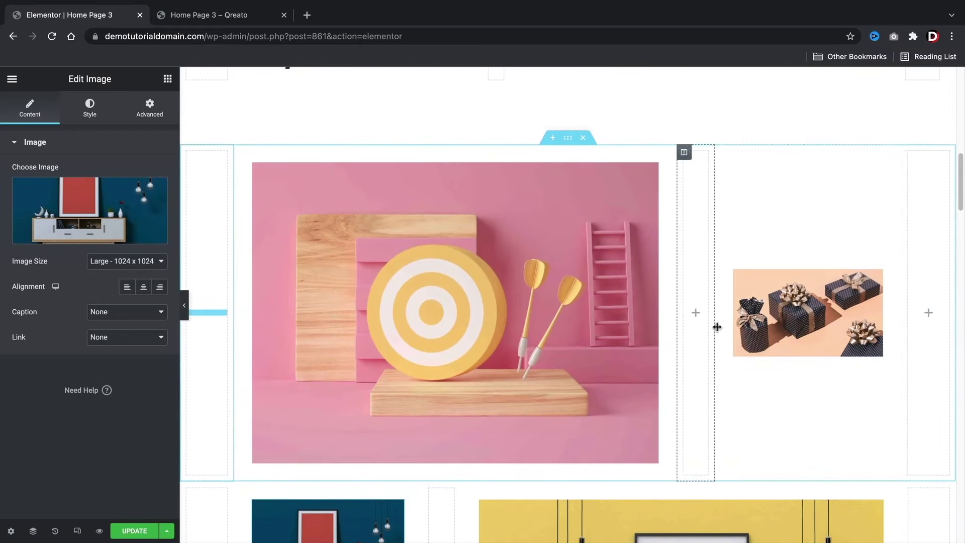
{"action": "scroll", "coordinate": [613, 295], "scroll_direction": "down", "scroll_amount": 4}
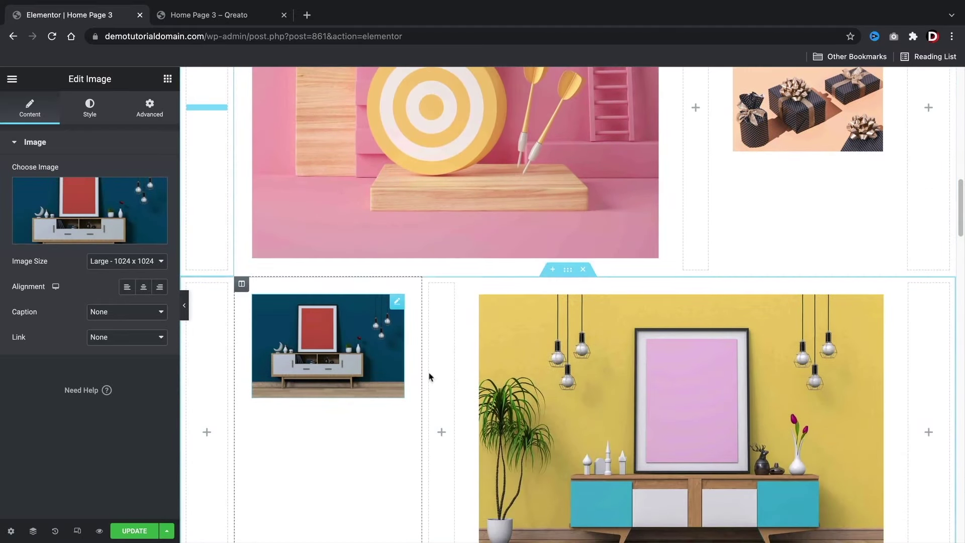
{"action": "left_click_drag", "start_coordinate": [422, 339], "coordinate": [447, 352]}
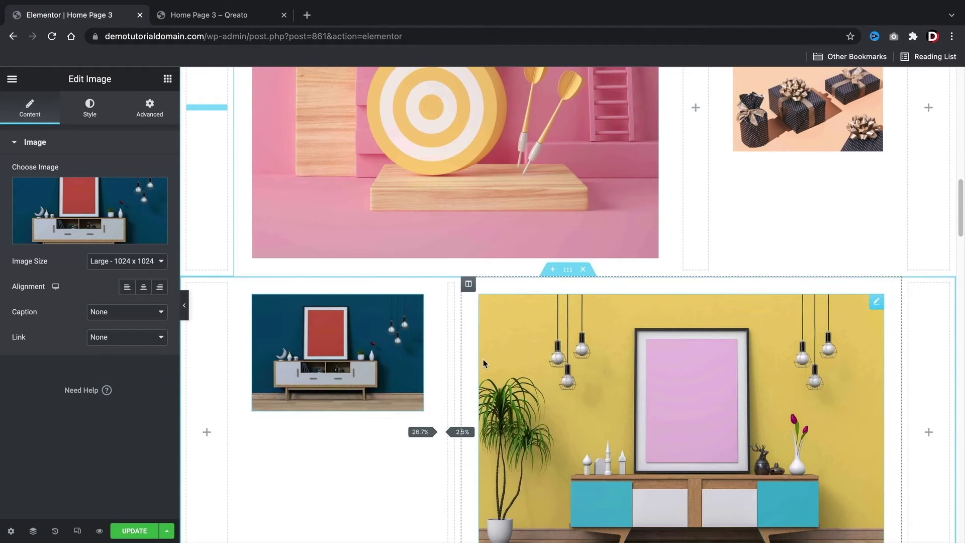
{"action": "scroll", "coordinate": [792, 183], "scroll_direction": "up", "scroll_amount": 5}
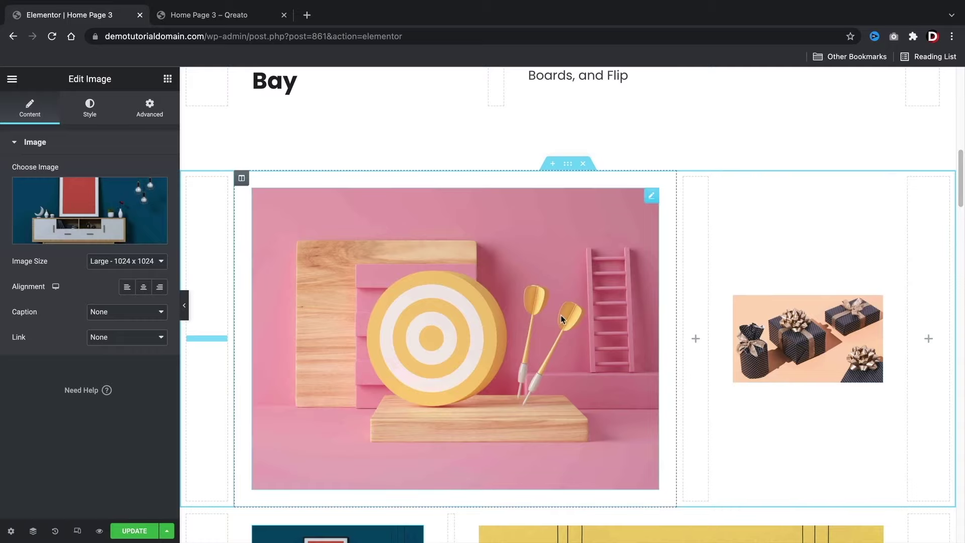
Scroll the live Qreato Home Page 3 demo down to its Create Emotions Strategy Content logo section
{"action": "left_click", "coordinate": [214, 20]}
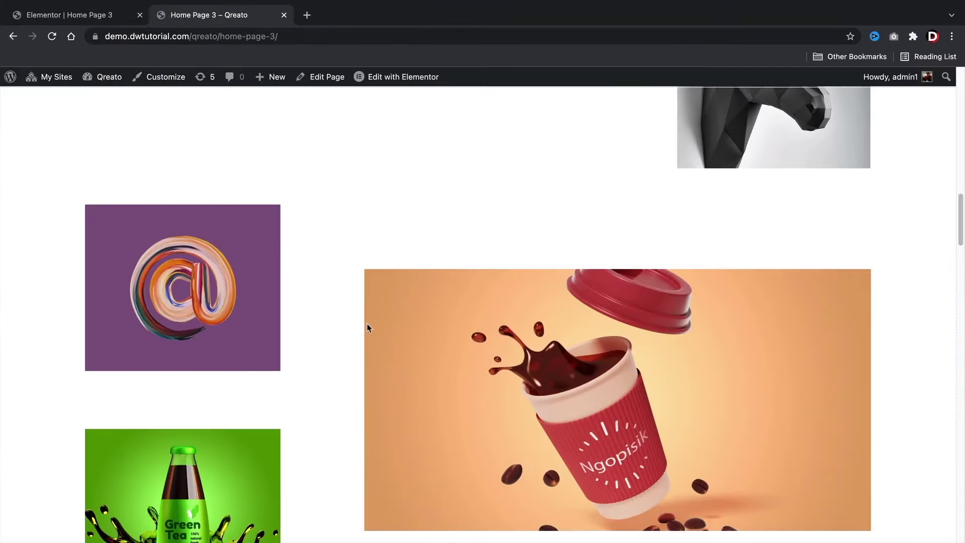
{"action": "scroll", "coordinate": [446, 318], "scroll_direction": "down", "scroll_amount": 13}
{"action": "scroll", "coordinate": [446, 319], "scroll_direction": "down", "scroll_amount": 15}
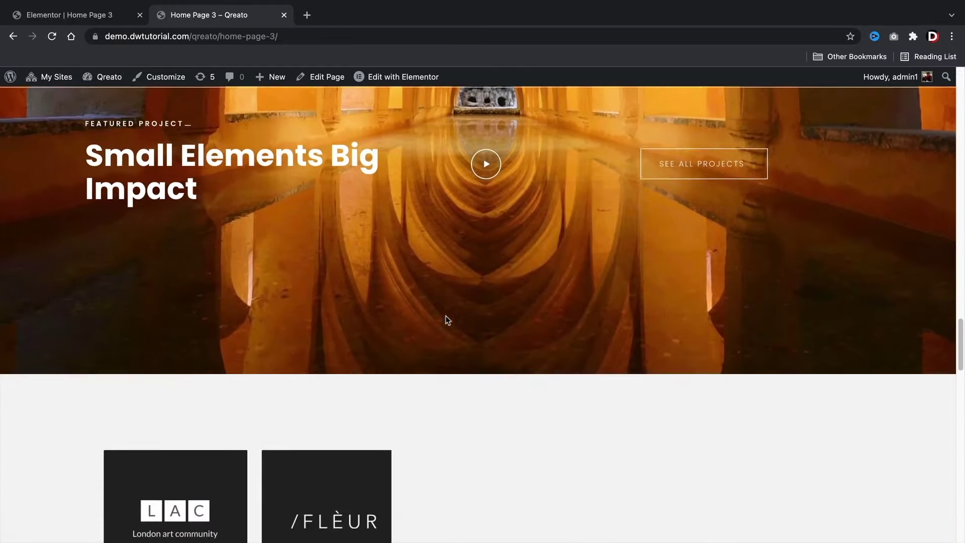
{"action": "scroll", "coordinate": [431, 267], "scroll_direction": "down", "scroll_amount": 15}
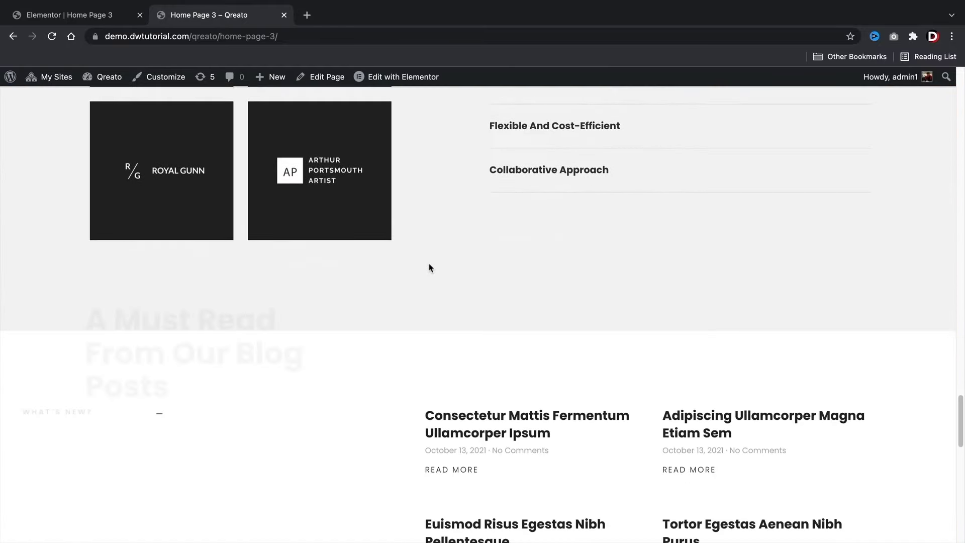
{"action": "scroll", "coordinate": [422, 327], "scroll_direction": "up", "scroll_amount": 15}
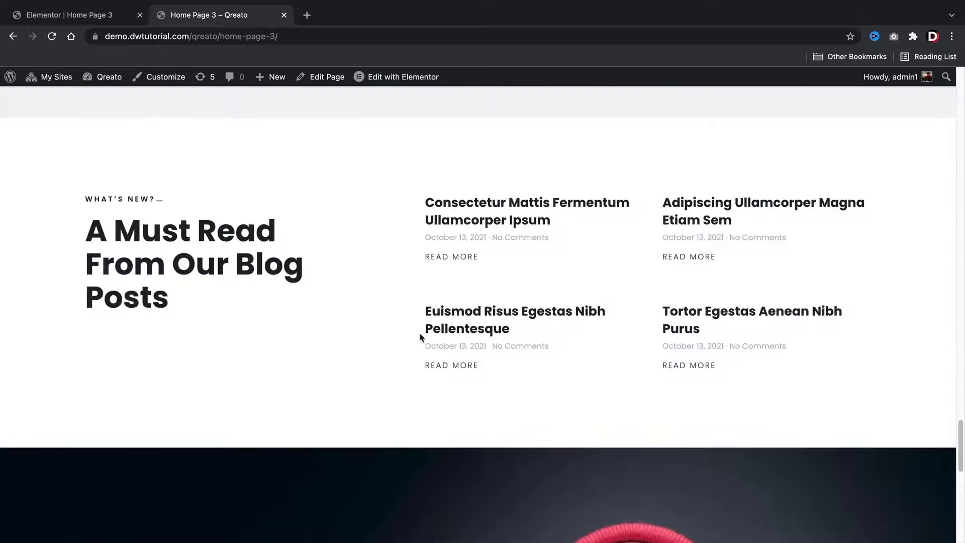
{"action": "scroll", "coordinate": [339, 203], "scroll_direction": "down", "scroll_amount": 1}
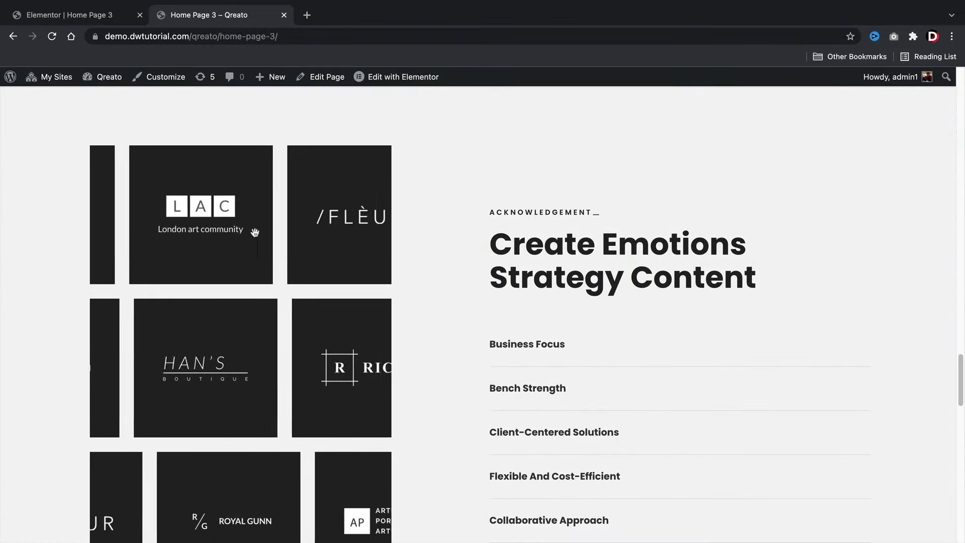
Add an Image widget with the crossed-arms man photo beside Create Emotions Strategy Content
{"action": "left_click", "coordinate": [80, 15]}
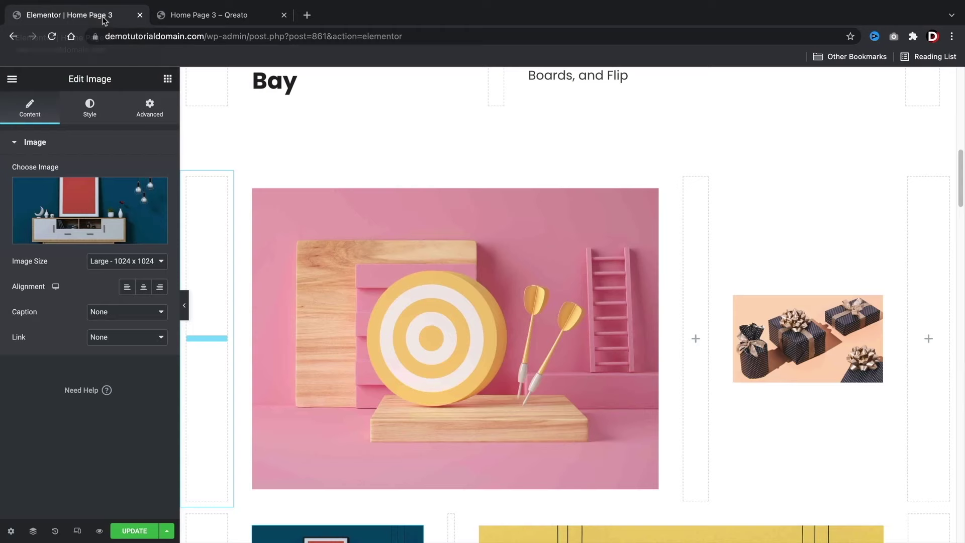
{"action": "scroll", "coordinate": [382, 367], "scroll_direction": "down", "scroll_amount": 10}
{"action": "scroll", "coordinate": [382, 372], "scroll_direction": "down", "scroll_amount": 10}
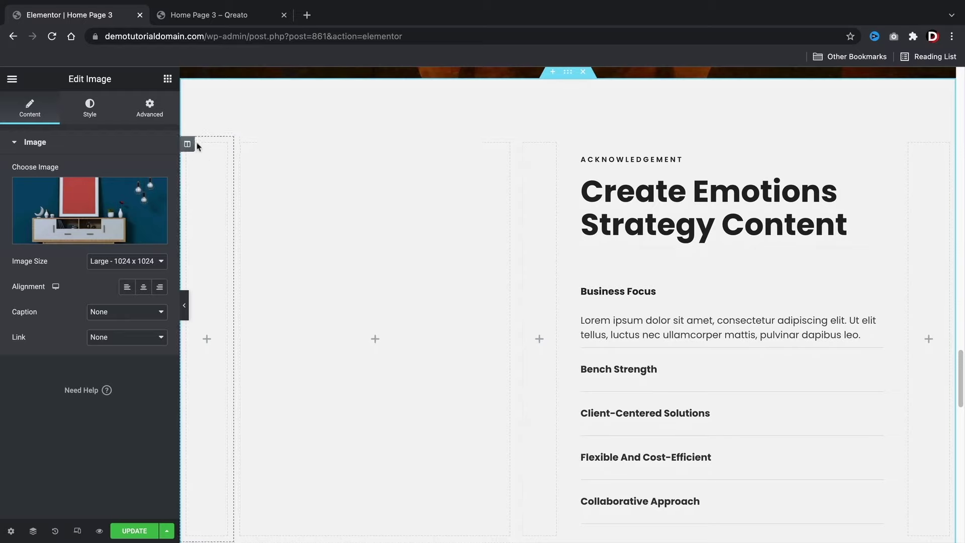
{"action": "left_click", "coordinate": [168, 79]}
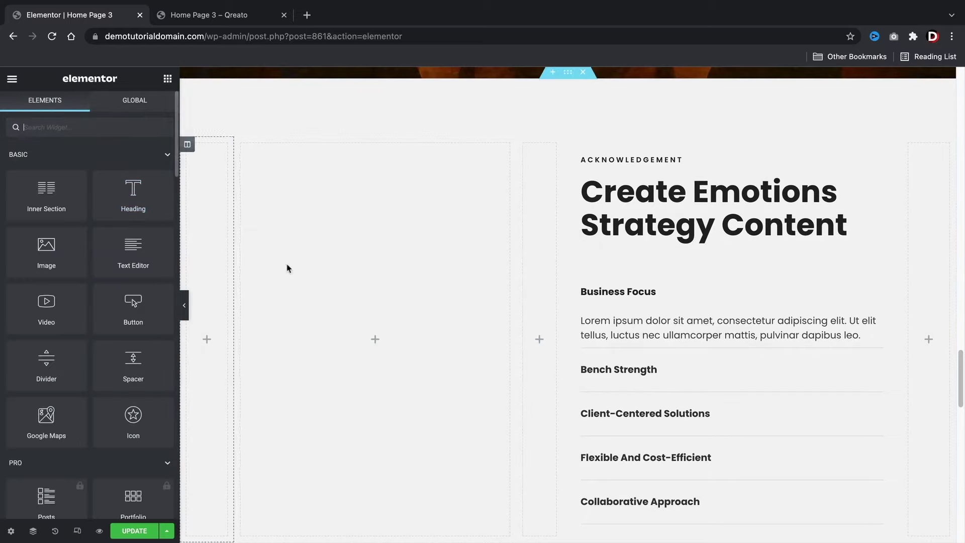
{"action": "left_click_drag", "start_coordinate": [59, 262], "coordinate": [379, 339]}
{"action": "left_click", "coordinate": [117, 217]}
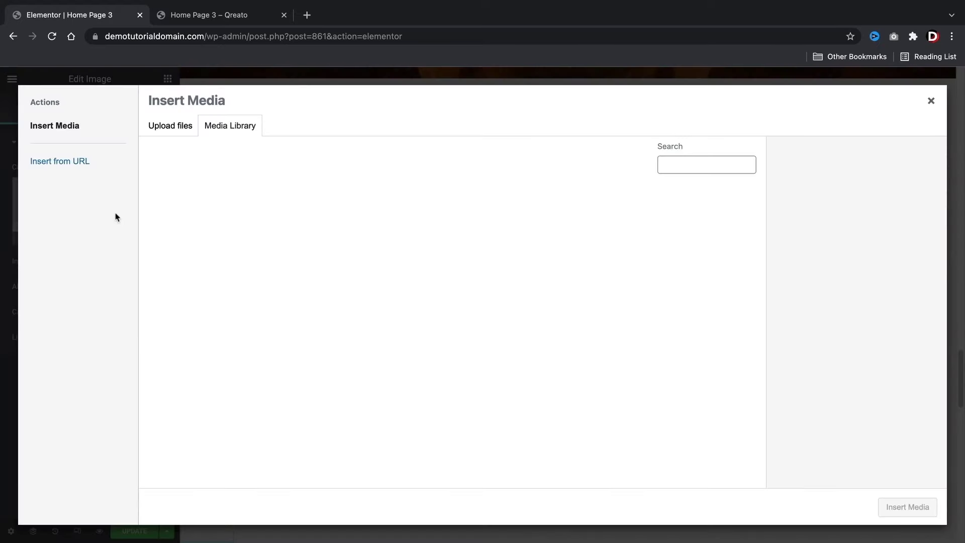
{"action": "left_click", "coordinate": [374, 390]}
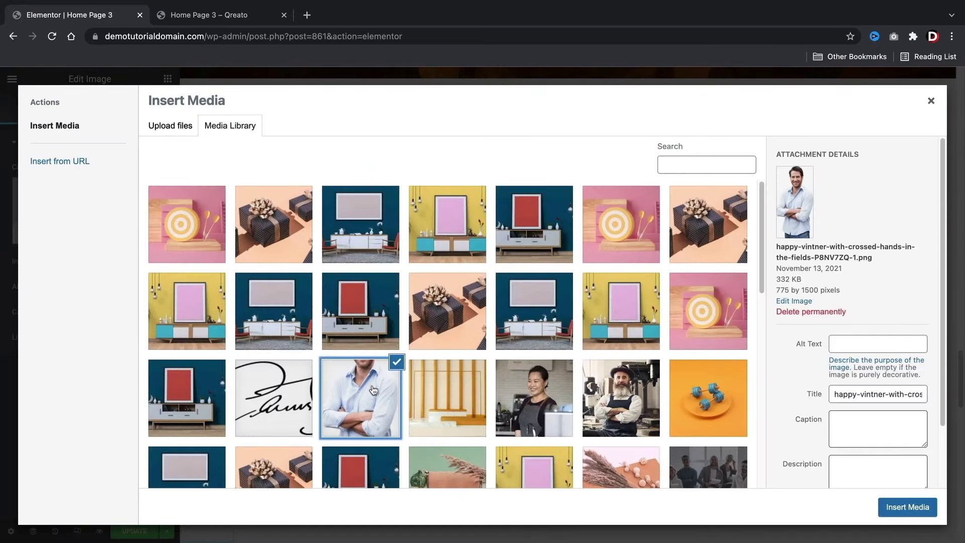
{"action": "scroll", "coordinate": [735, 431], "scroll_direction": "down", "scroll_amount": 2}
{"action": "left_click", "coordinate": [896, 511]}
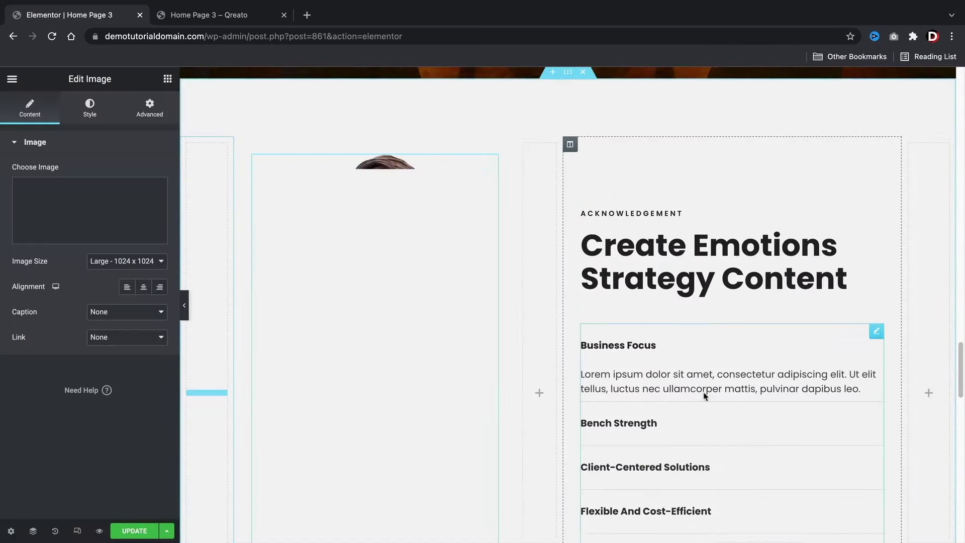
Scroll through Home Page 3 to check the new man photo in place
{"action": "scroll", "coordinate": [634, 365], "scroll_direction": "down", "scroll_amount": 1}
{"action": "scroll", "coordinate": [633, 365], "scroll_direction": "down", "scroll_amount": 3}
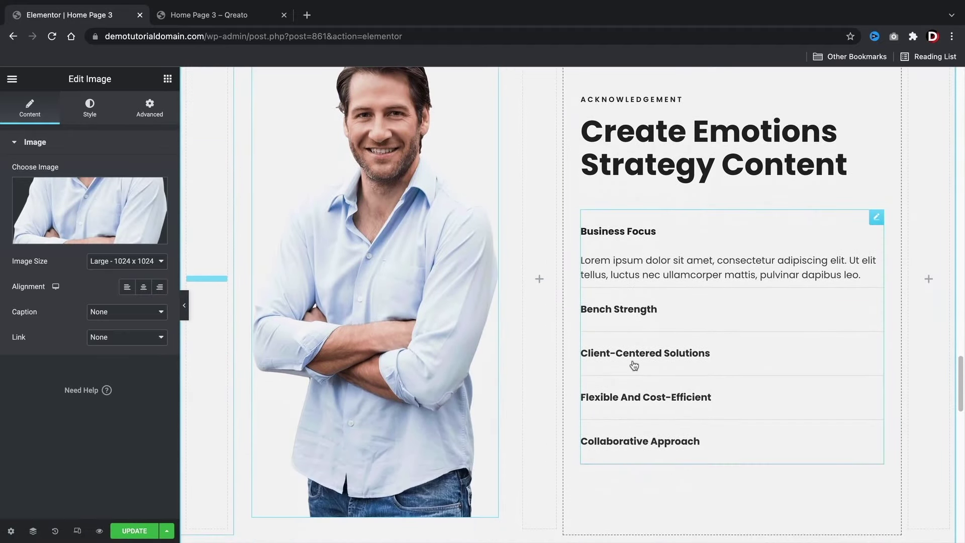
{"action": "scroll", "coordinate": [631, 365], "scroll_direction": "up", "scroll_amount": 4}
{"action": "scroll", "coordinate": [626, 369], "scroll_direction": "down", "scroll_amount": 2}
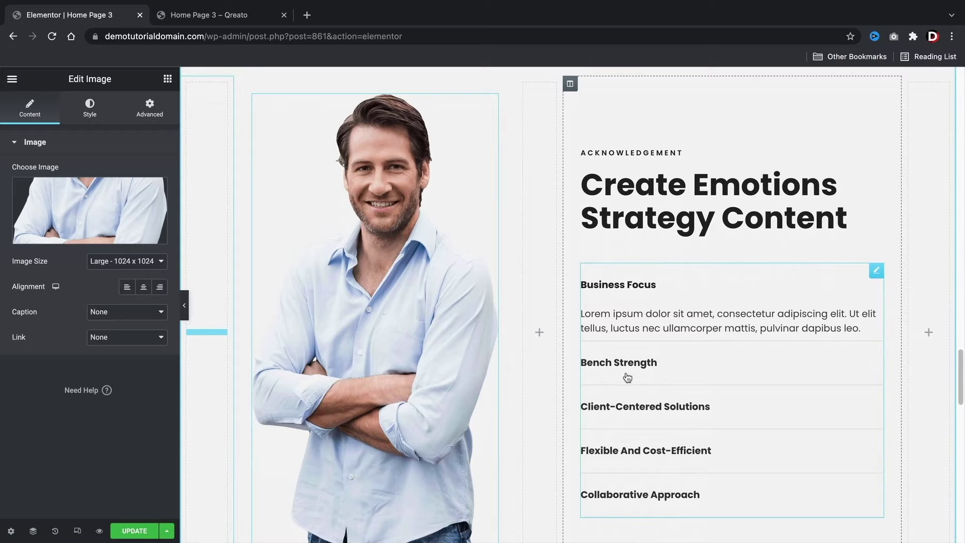
{"action": "scroll", "coordinate": [628, 377], "scroll_direction": "down", "scroll_amount": 10}
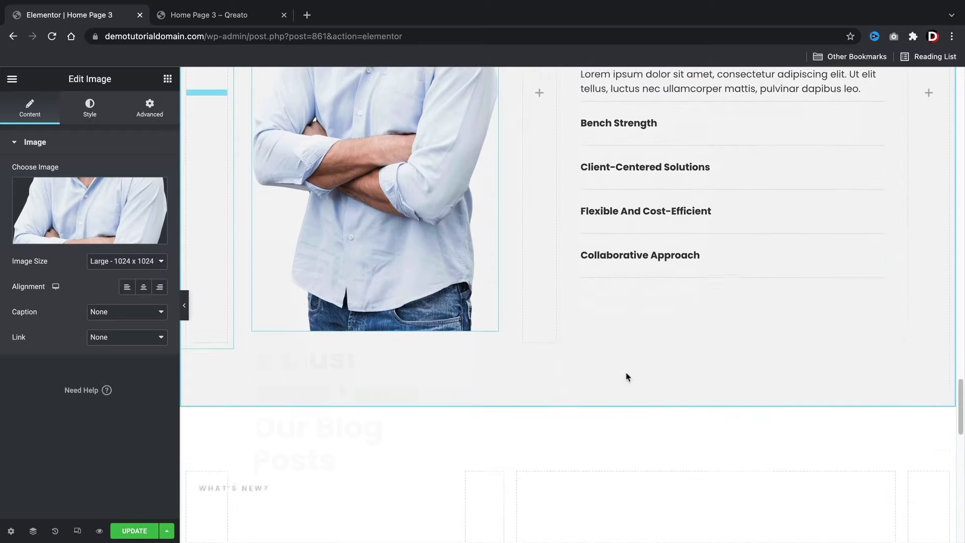
{"action": "scroll", "coordinate": [628, 377], "scroll_direction": "down", "scroll_amount": 1}
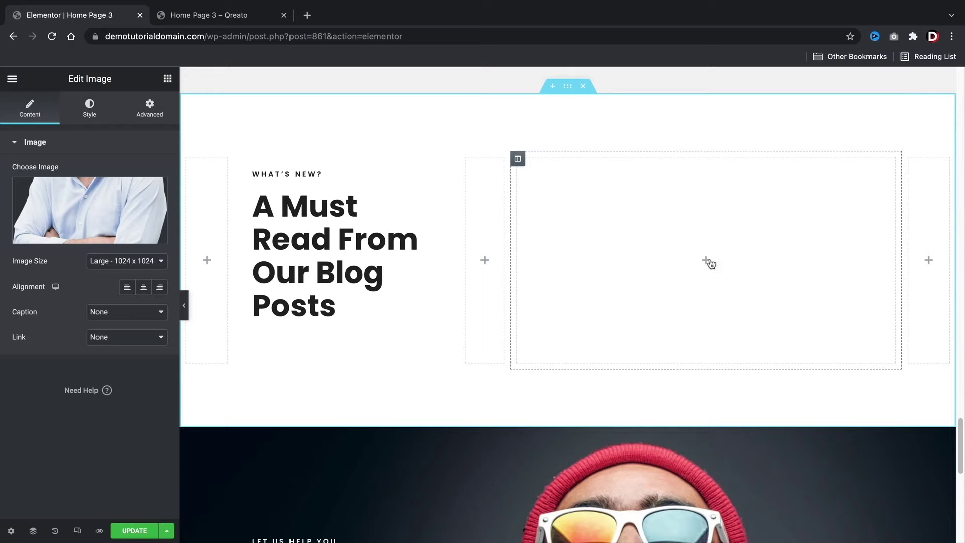
{"action": "scroll", "coordinate": [710, 262], "scroll_direction": "up", "scroll_amount": 20}
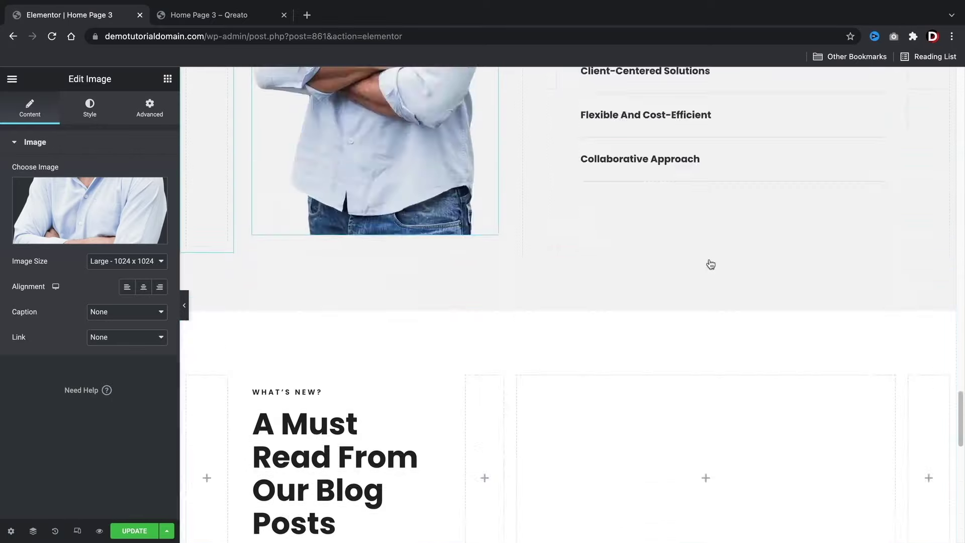
Drag the Pro Portfolio widget below the Interior Design heading to add project image tiles
{"action": "scroll", "coordinate": [709, 262], "scroll_direction": "up", "scroll_amount": 15}
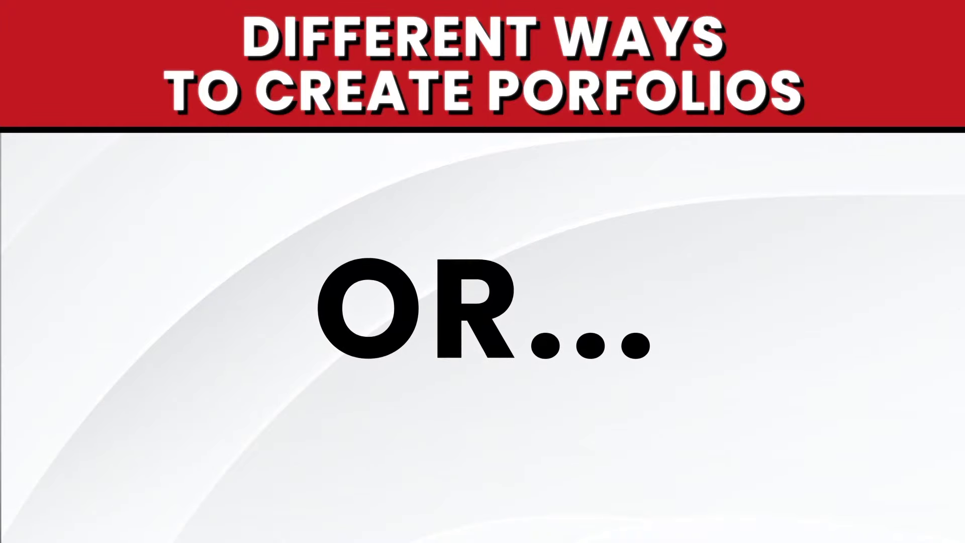
{"action": "left_click_drag", "start_coordinate": [127, 269], "coordinate": [541, 348]}
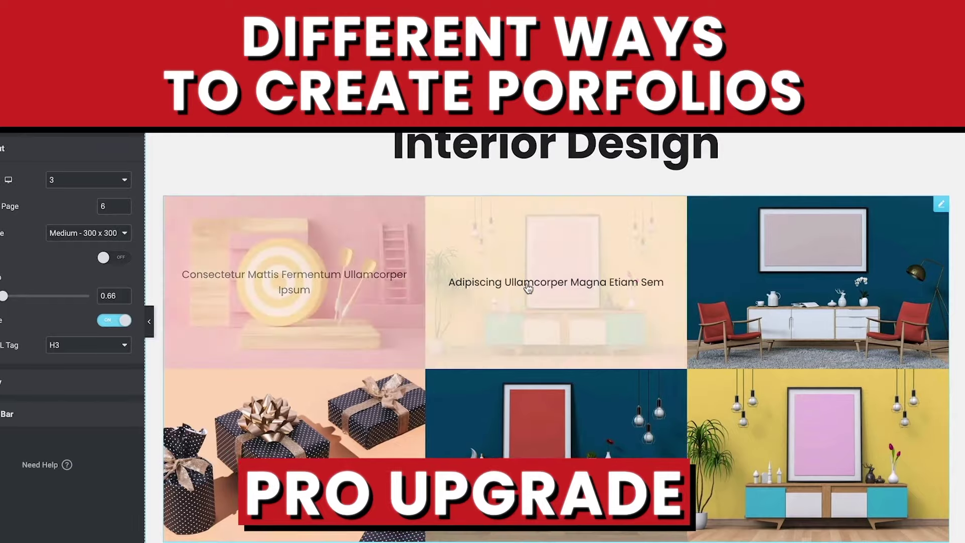
{"action": "scroll", "coordinate": [327, 427], "scroll_direction": "down", "scroll_amount": 15}
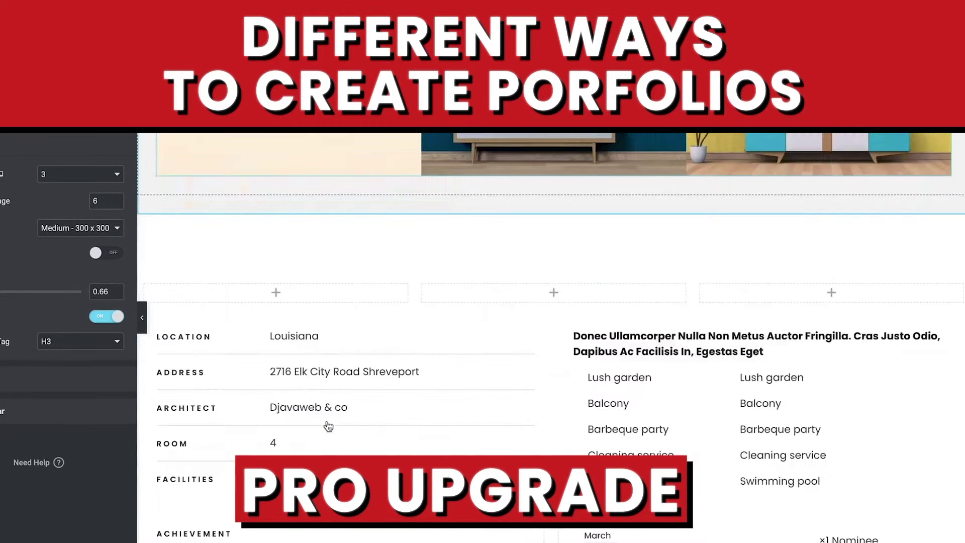
{"action": "scroll", "coordinate": [325, 419], "scroll_direction": "up", "scroll_amount": 15}
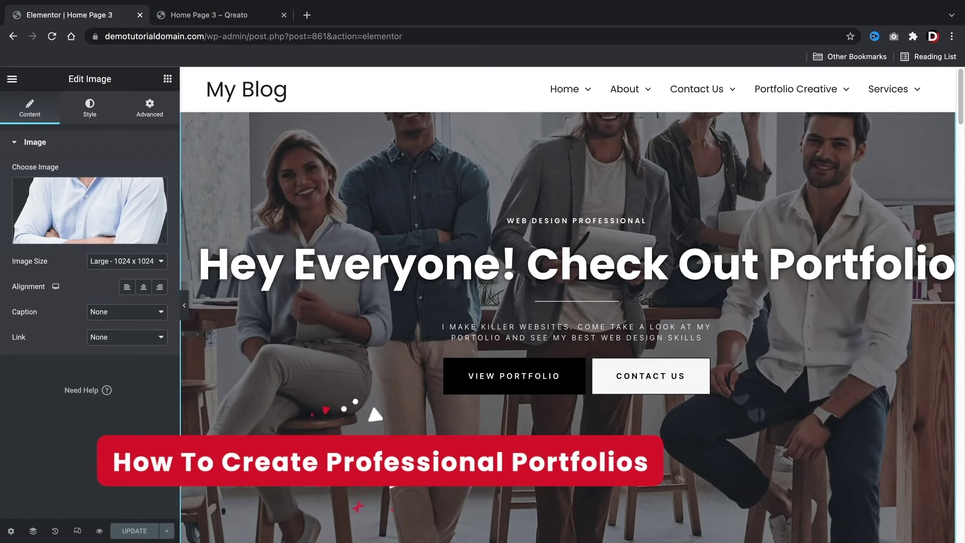
View the Portfolio single page live and scroll past its Interior Design header
{"action": "left_click", "coordinate": [14, 81]}
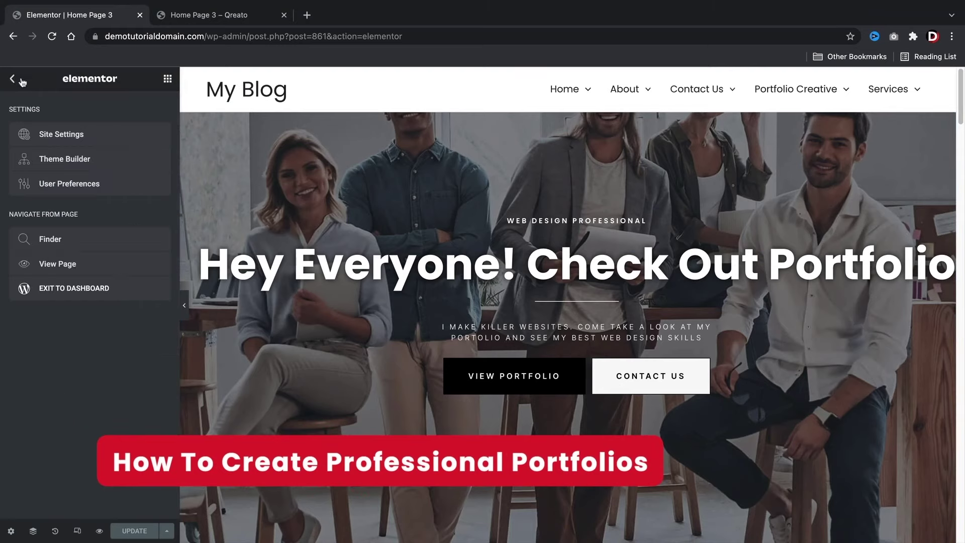
{"action": "left_click", "coordinate": [77, 266]}
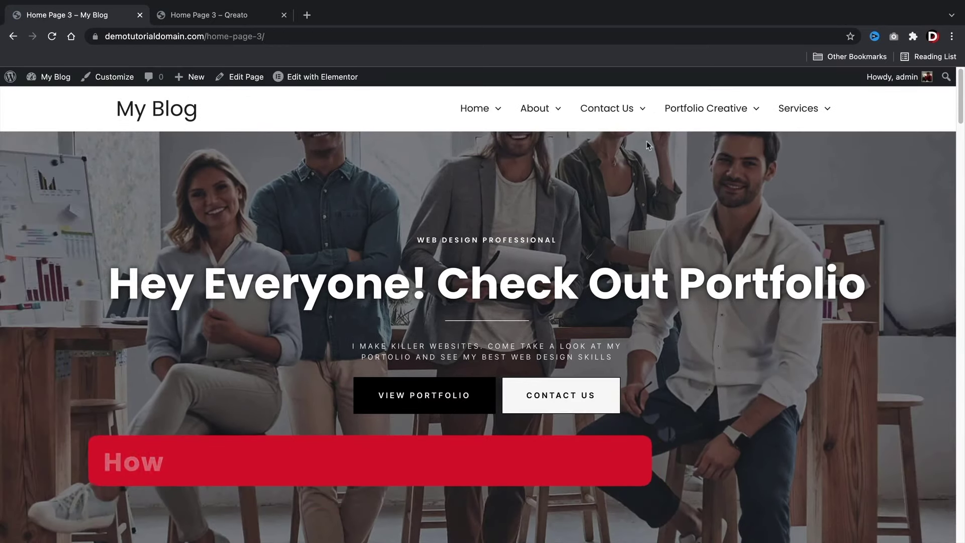
{"action": "mouse_move", "coordinate": [688, 112]}
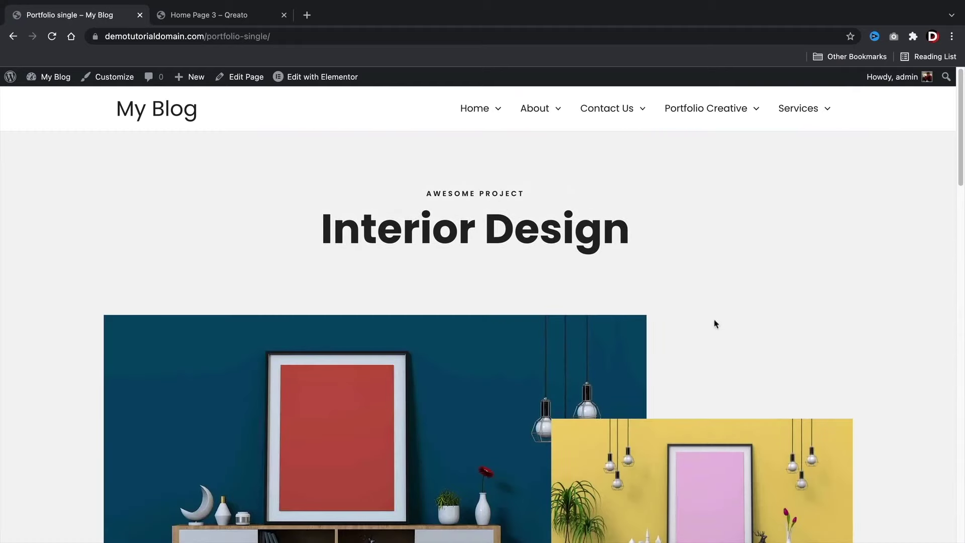
{"action": "scroll", "coordinate": [696, 319], "scroll_direction": "down", "scroll_amount": 1}
{"action": "left_click_drag", "start_coordinate": [327, 216], "coordinate": [610, 216]}
{"action": "left_click", "coordinate": [609, 217]}
{"action": "scroll", "coordinate": [578, 211], "scroll_direction": "down", "scroll_amount": 5}
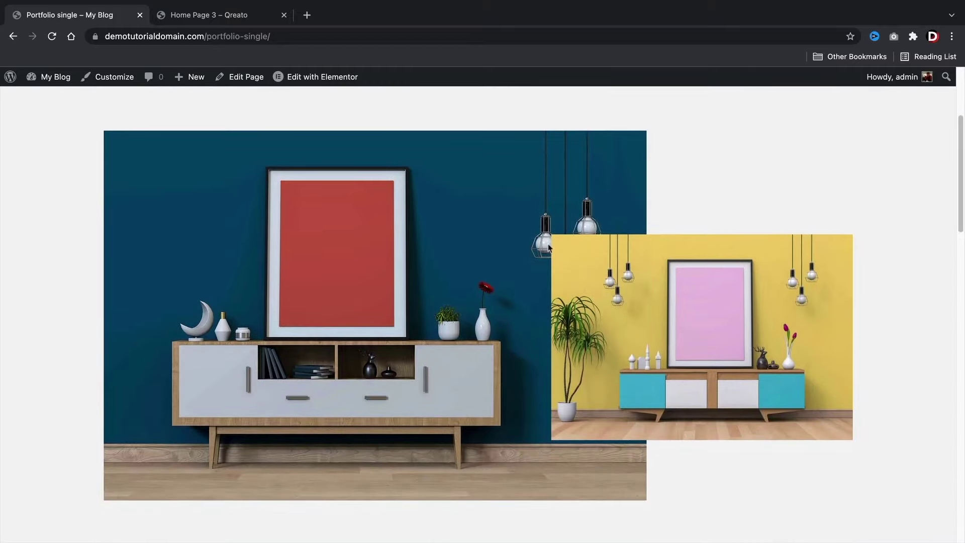
{"action": "scroll", "coordinate": [439, 327], "scroll_direction": "down", "scroll_amount": 8}
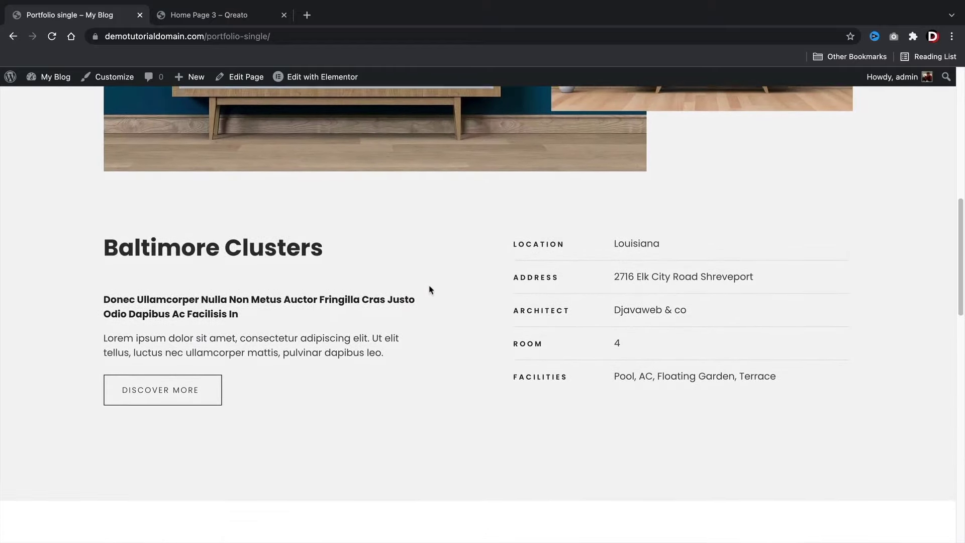
Inspect the Baltimore Clusters project details and Design Process section, then reopen the page in Elementor
{"action": "left_click_drag", "start_coordinate": [142, 246], "coordinate": [342, 250]}
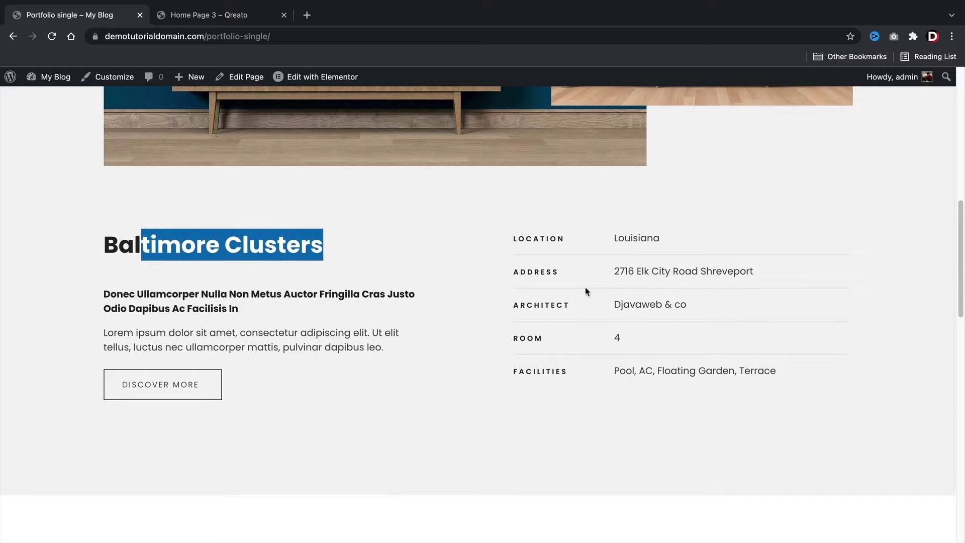
{"action": "left_click_drag", "start_coordinate": [609, 245], "coordinate": [657, 240]}
{"action": "left_click_drag", "start_coordinate": [691, 272], "coordinate": [687, 304]}
{"action": "scroll", "coordinate": [661, 308], "scroll_direction": "down", "scroll_amount": 10}
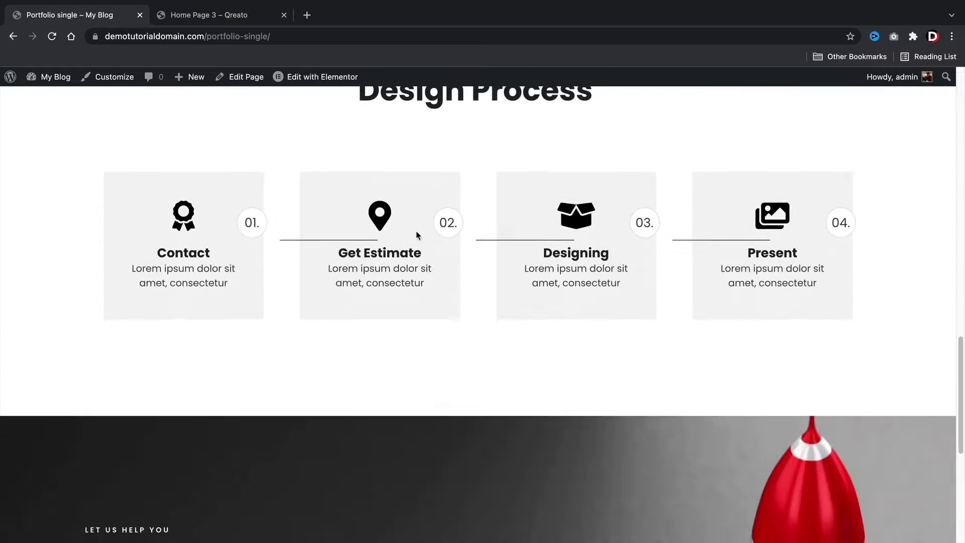
{"action": "scroll", "coordinate": [507, 303], "scroll_direction": "down", "scroll_amount": 1}
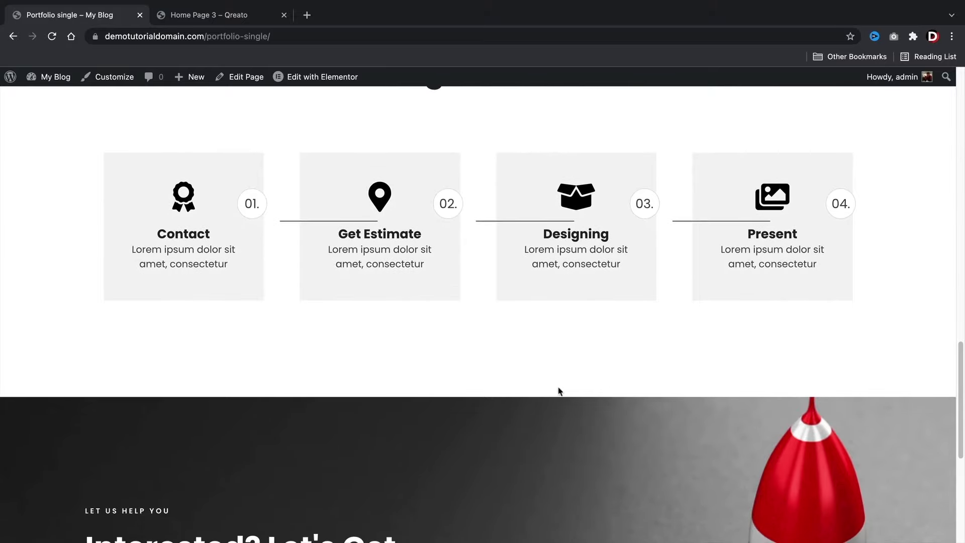
{"action": "scroll", "coordinate": [558, 391], "scroll_direction": "down", "scroll_amount": 6}
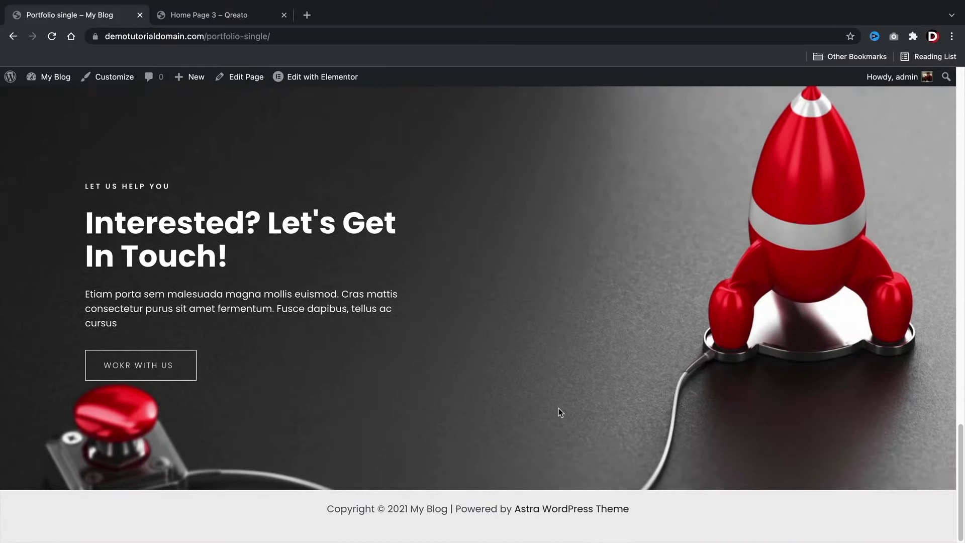
{"action": "scroll", "coordinate": [559, 409], "scroll_direction": "up", "scroll_amount": 7}
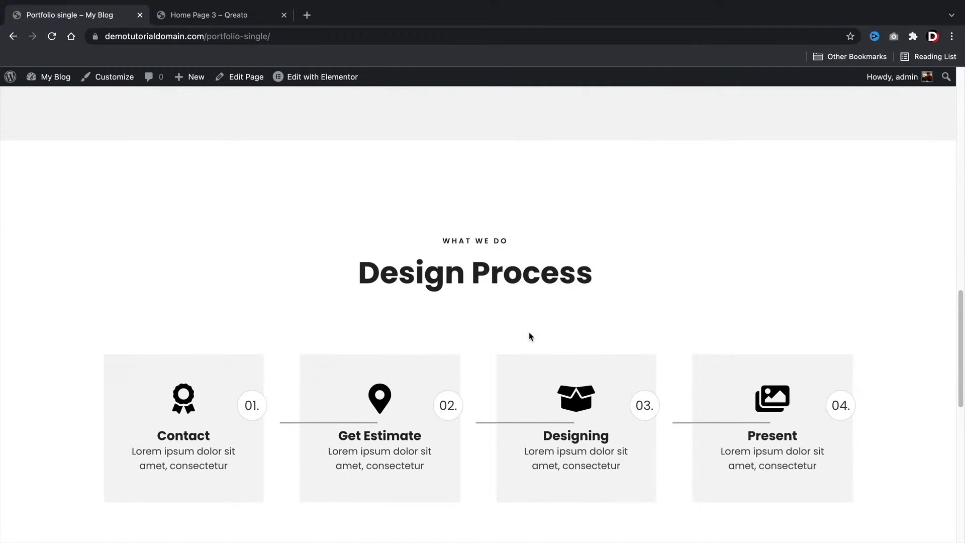
{"action": "scroll", "coordinate": [530, 336], "scroll_direction": "up", "scroll_amount": 8}
{"action": "left_click", "coordinate": [523, 337]}
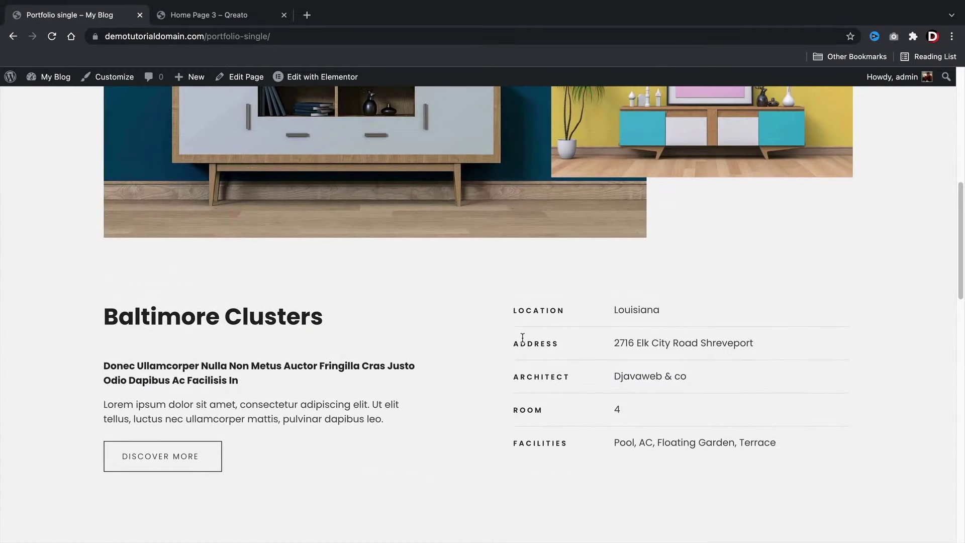
{"action": "scroll", "coordinate": [523, 338], "scroll_direction": "up", "scroll_amount": 10}
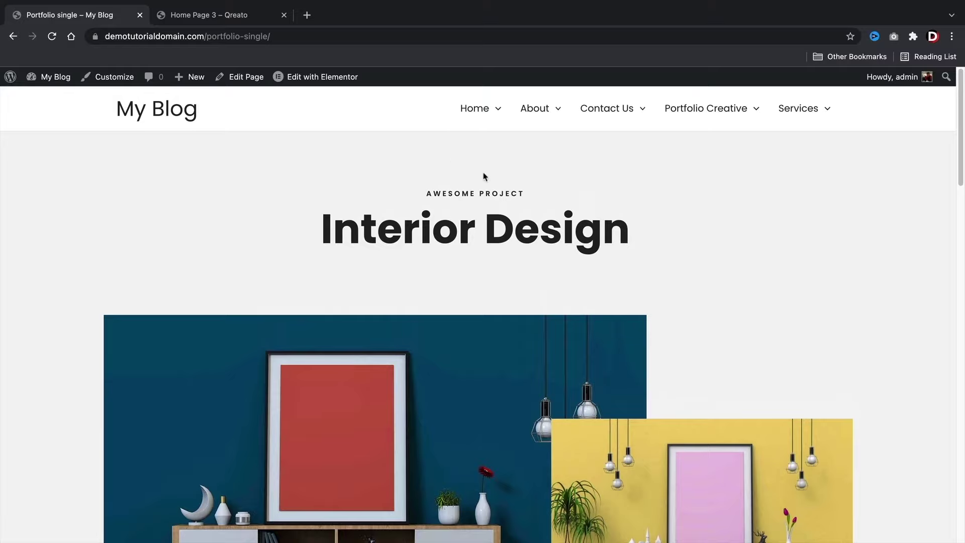
{"action": "left_click", "coordinate": [331, 83]}
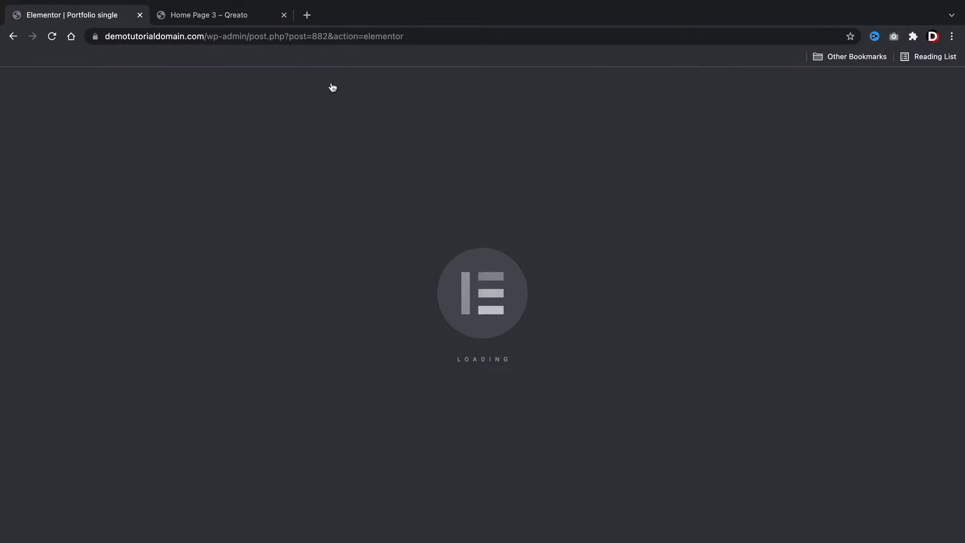
Replace the small yellow room photo with the dried-plant photo
{"action": "scroll", "coordinate": [400, 215], "scroll_direction": "down", "scroll_amount": 4}
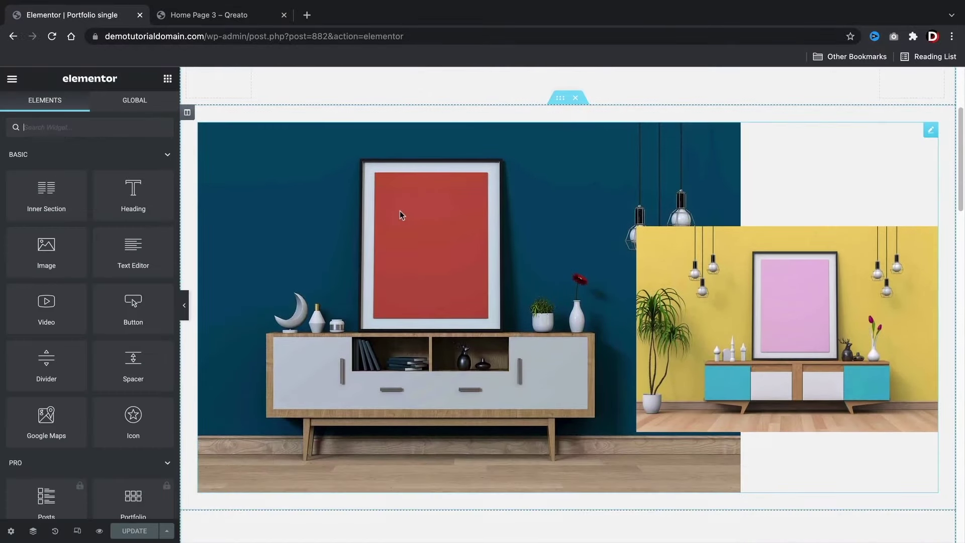
{"action": "left_click", "coordinate": [405, 242]}
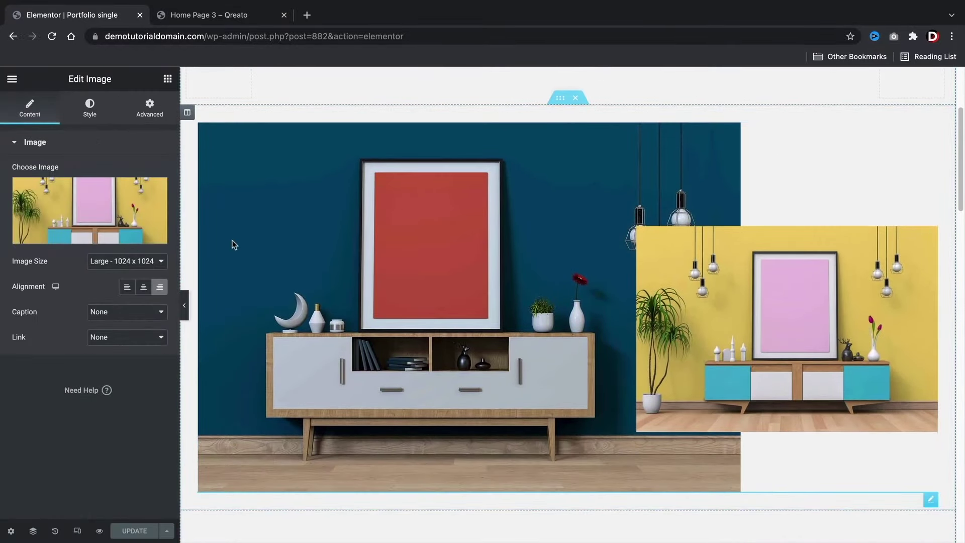
{"action": "left_click", "coordinate": [97, 208]}
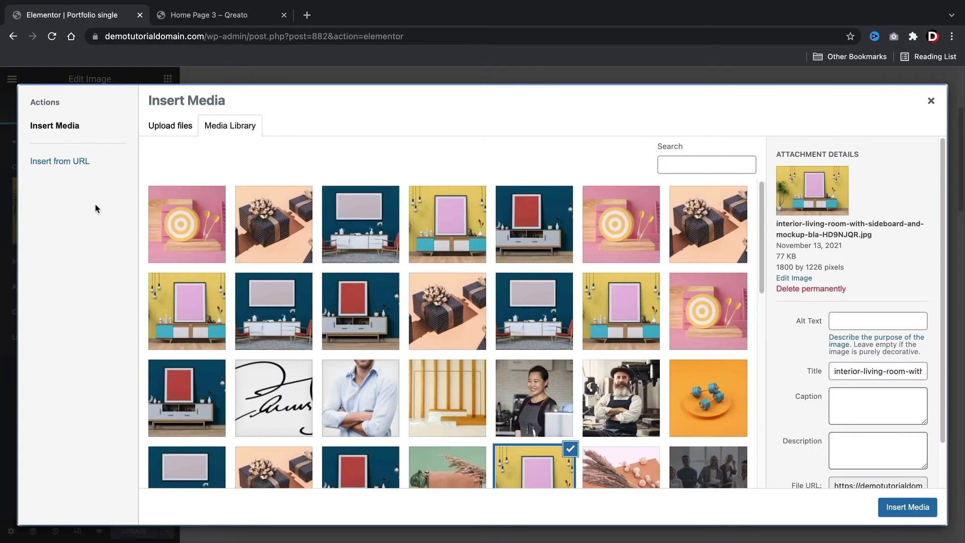
{"action": "scroll", "coordinate": [509, 326], "scroll_direction": "down", "scroll_amount": 4}
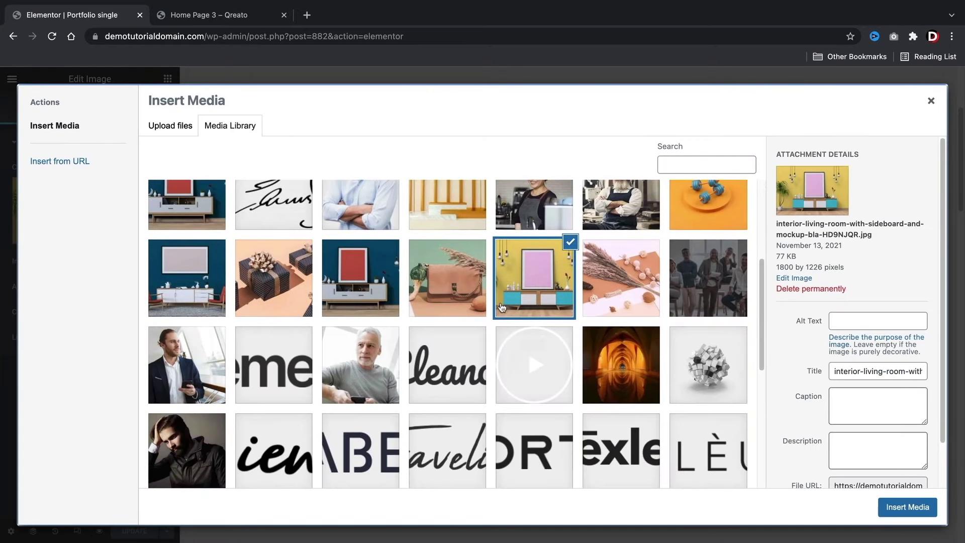
{"action": "left_click", "coordinate": [623, 280]}
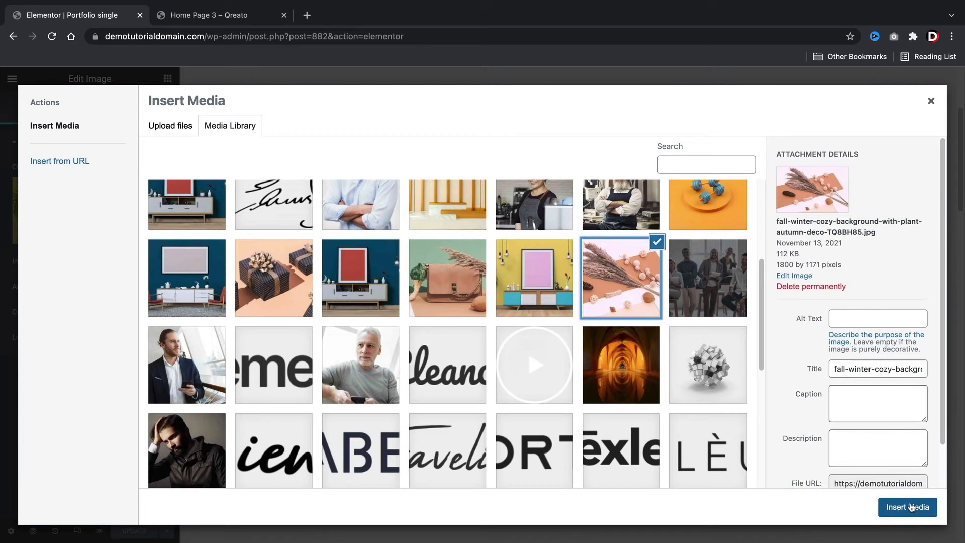
{"action": "left_click", "coordinate": [911, 507]}
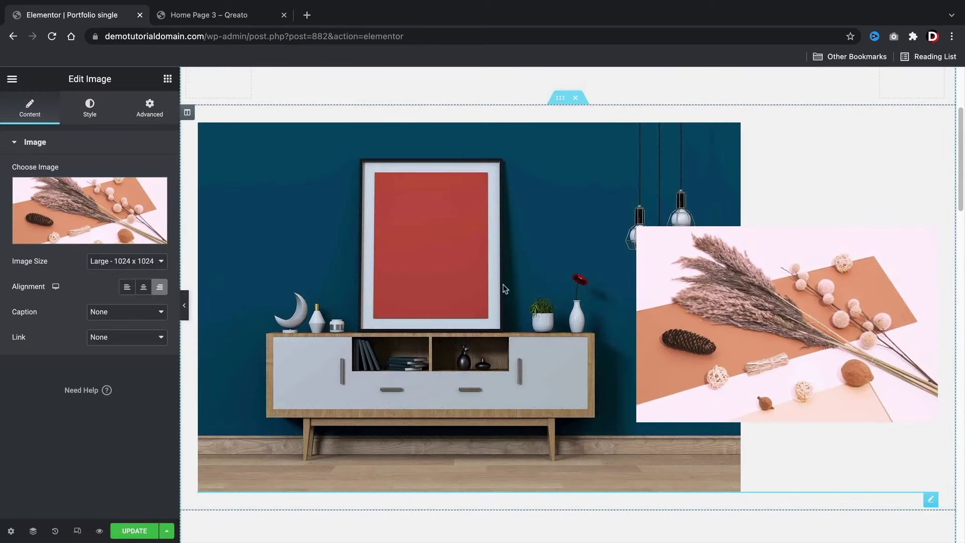
Replace the large living-room photo with the dried-plant photo too
{"action": "left_click", "coordinate": [370, 219]}
{"action": "left_click", "coordinate": [97, 214]}
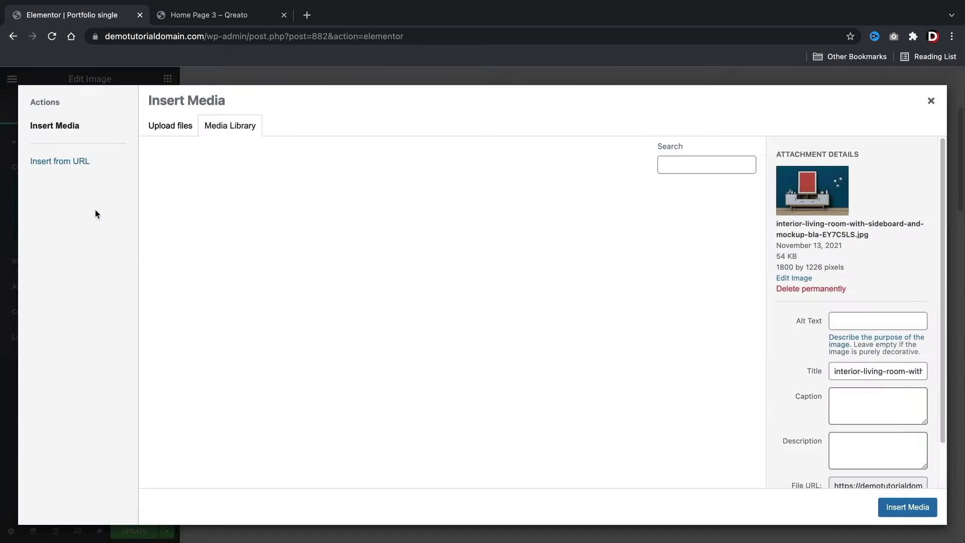
{"action": "scroll", "coordinate": [710, 376], "scroll_direction": "down", "scroll_amount": 4}
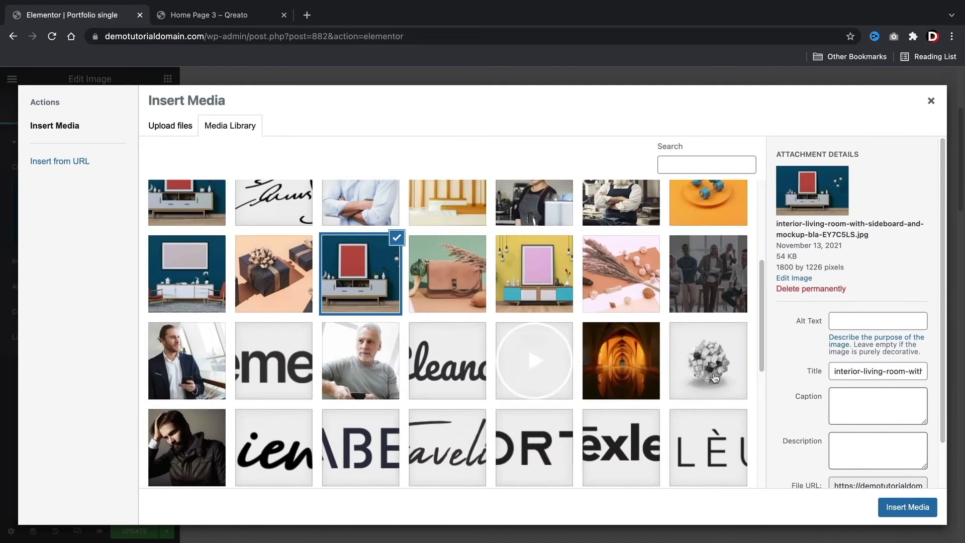
{"action": "left_click", "coordinate": [636, 296]}
{"action": "left_click", "coordinate": [893, 506]}
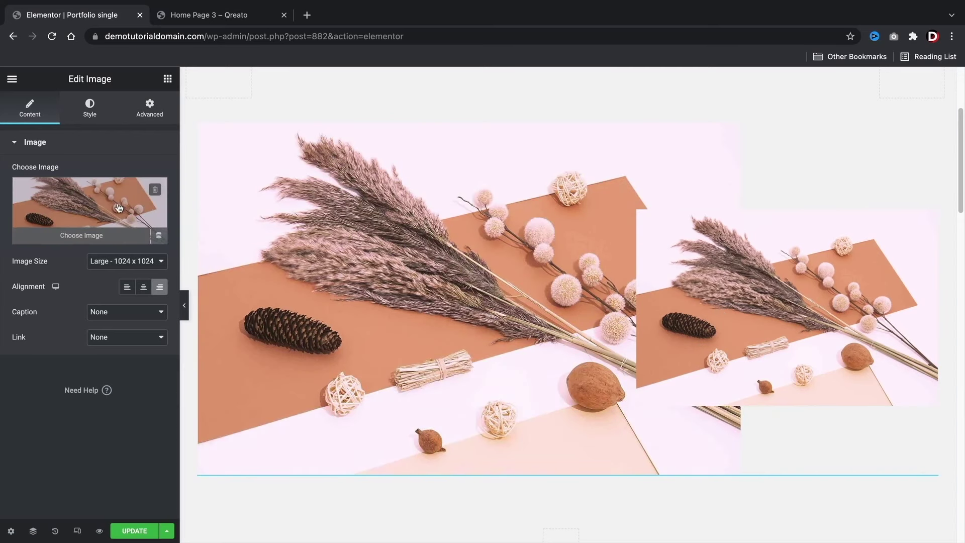
Swap the duplicate dried-plant image for the handwritten signature graphic
{"action": "left_click", "coordinate": [119, 208]}
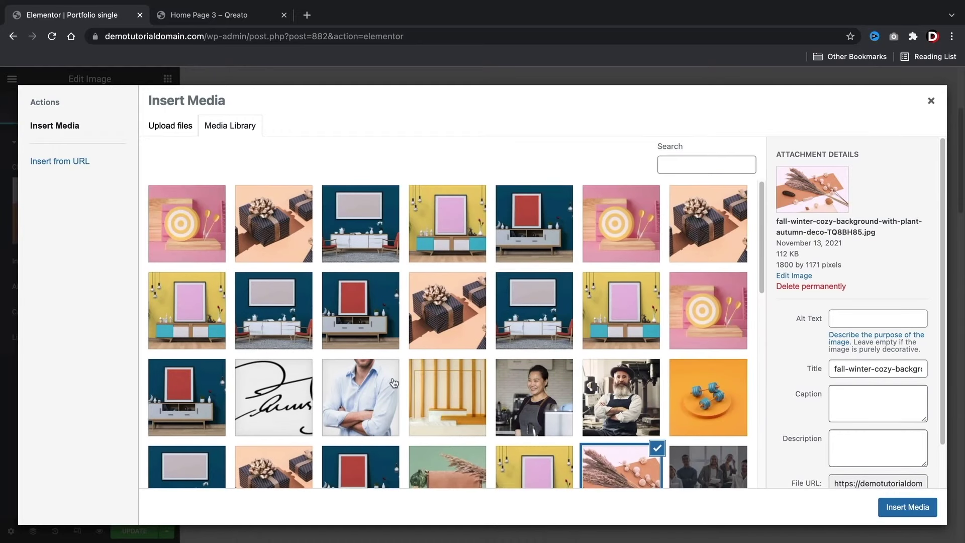
{"action": "scroll", "coordinate": [382, 336], "scroll_direction": "down", "scroll_amount": 2}
{"action": "left_click", "coordinate": [274, 325]}
{"action": "left_click", "coordinate": [914, 506]}
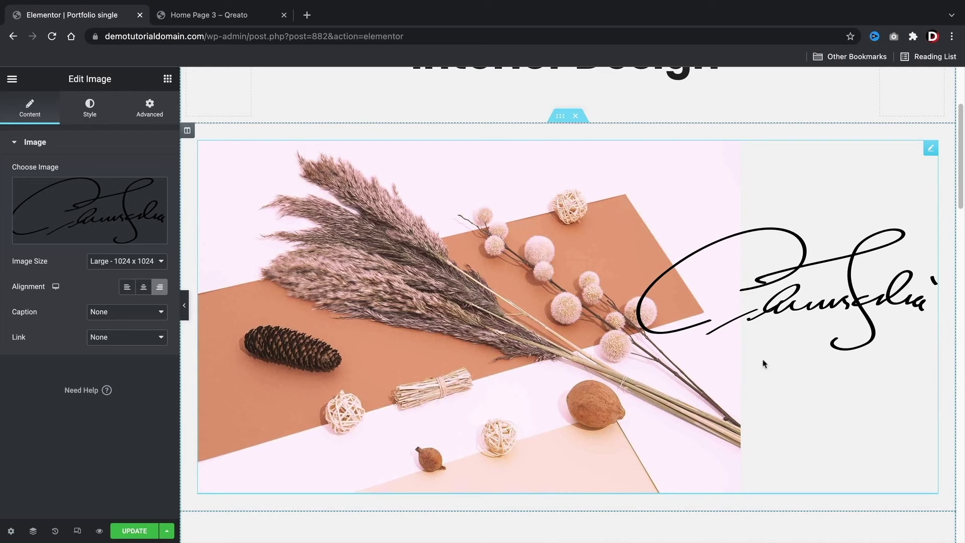
Retype the Baltimore Clusters heading beside the project details as 'The Portfolio Project'
{"action": "left_click", "coordinate": [184, 305]}
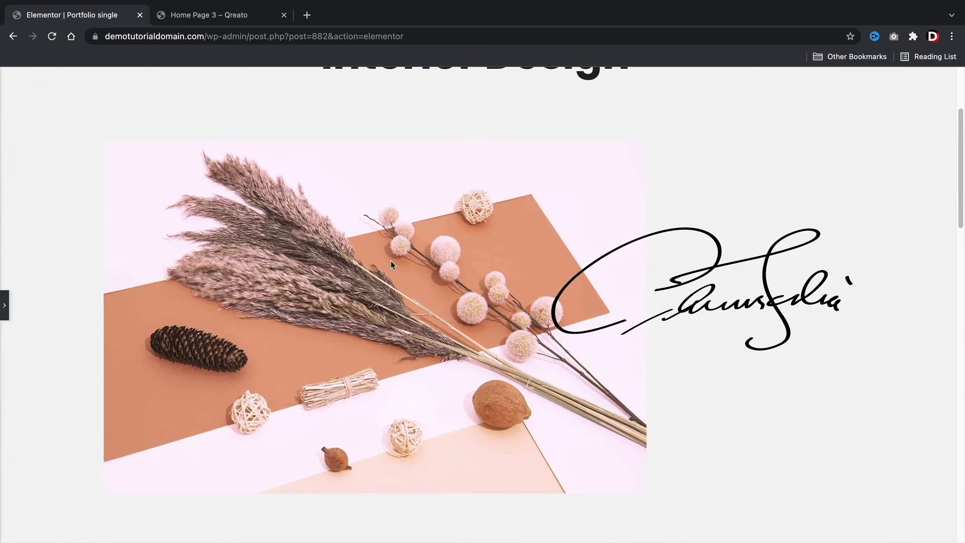
{"action": "left_click", "coordinate": [3, 305]}
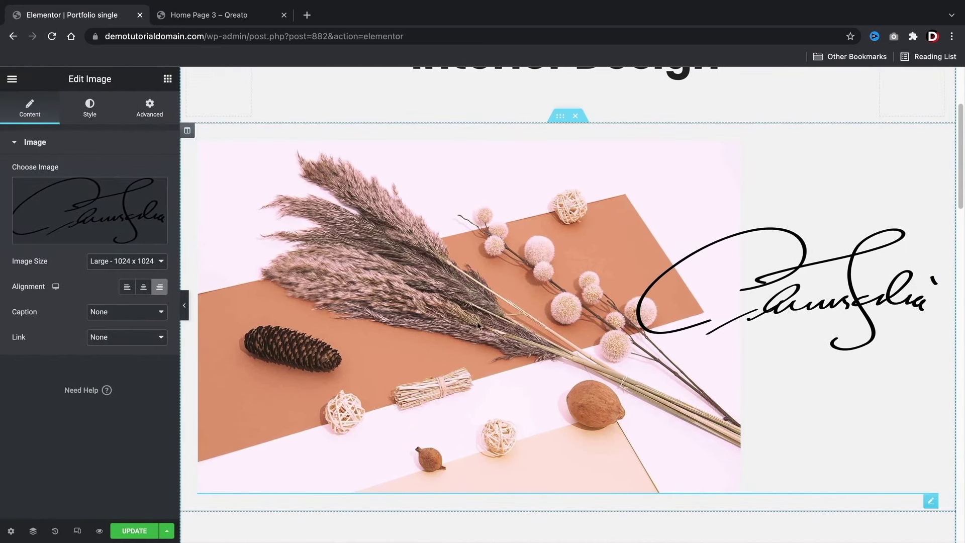
{"action": "scroll", "coordinate": [537, 327], "scroll_direction": "down", "scroll_amount": 7}
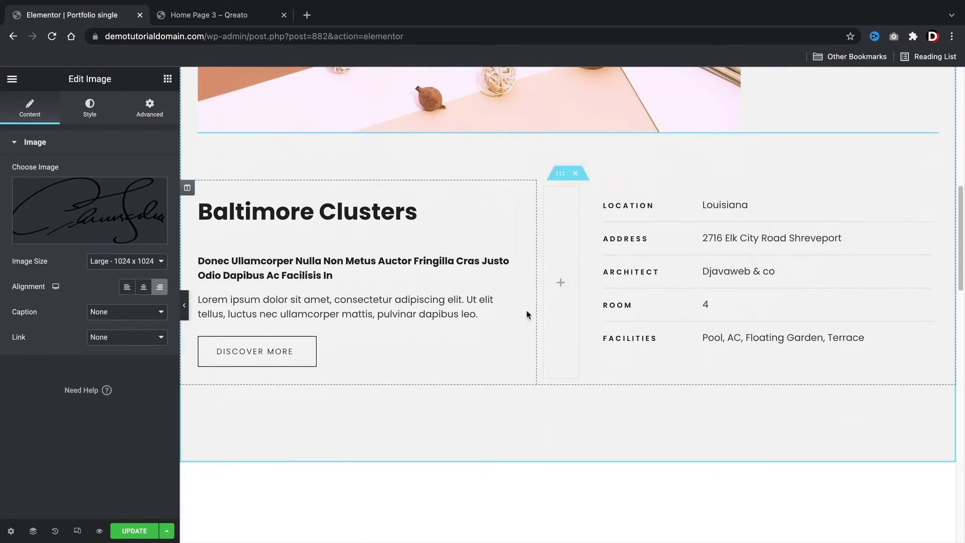
{"action": "left_click", "coordinate": [349, 199]}
{"action": "triple_click", "coordinate": [361, 205]}
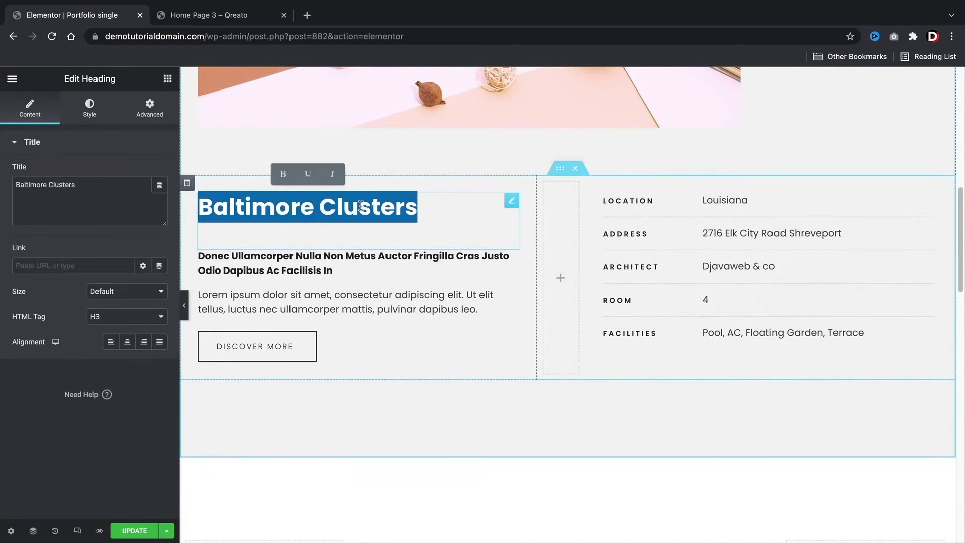
{"action": "type", "text": "The Po"}
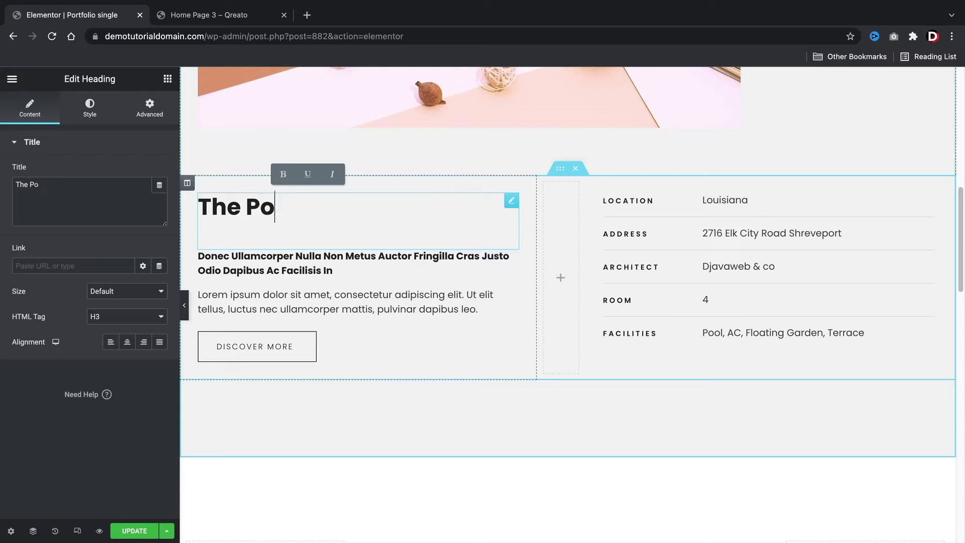
{"action": "type", "text": "rtfolio"}
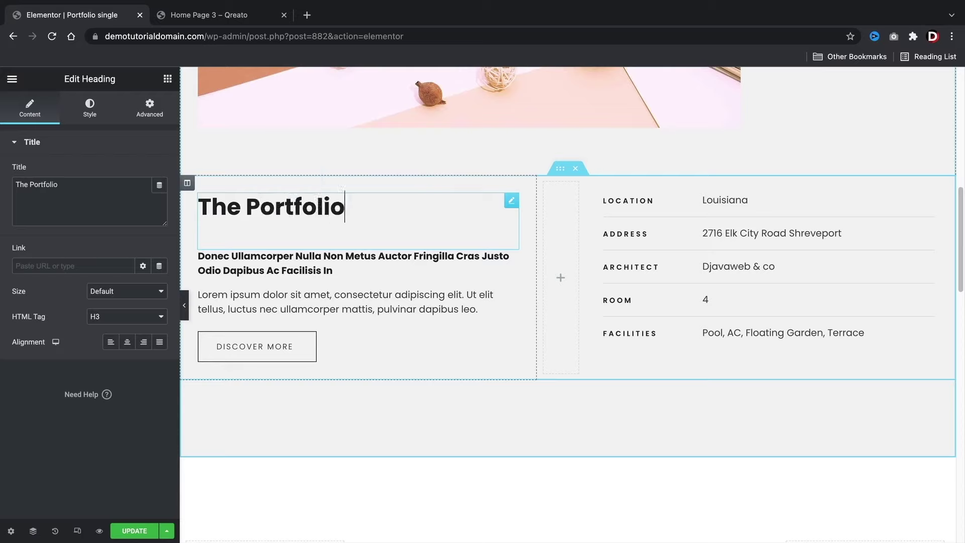
{"action": "type", "text": " P{oject"}
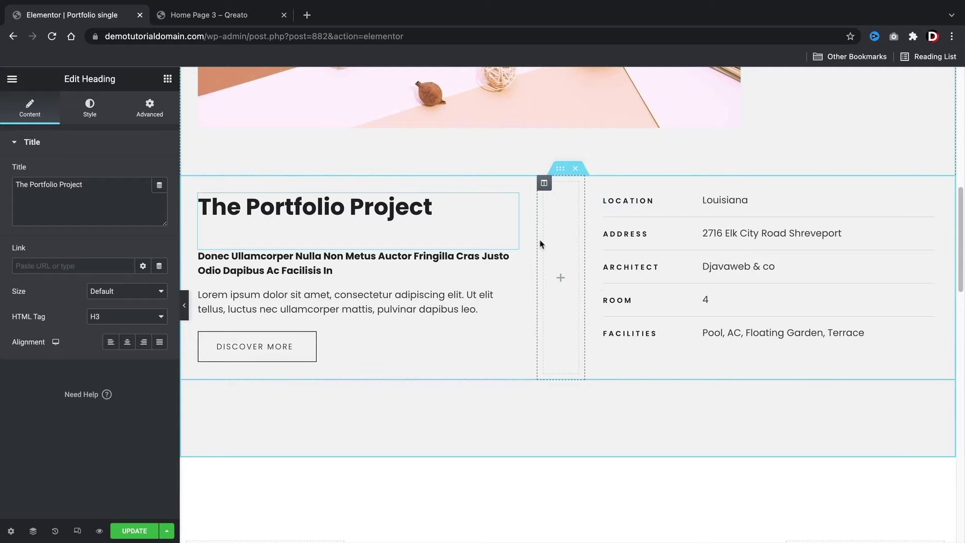
{"action": "scroll", "coordinate": [366, 295], "scroll_direction": "up", "scroll_amount": 2}
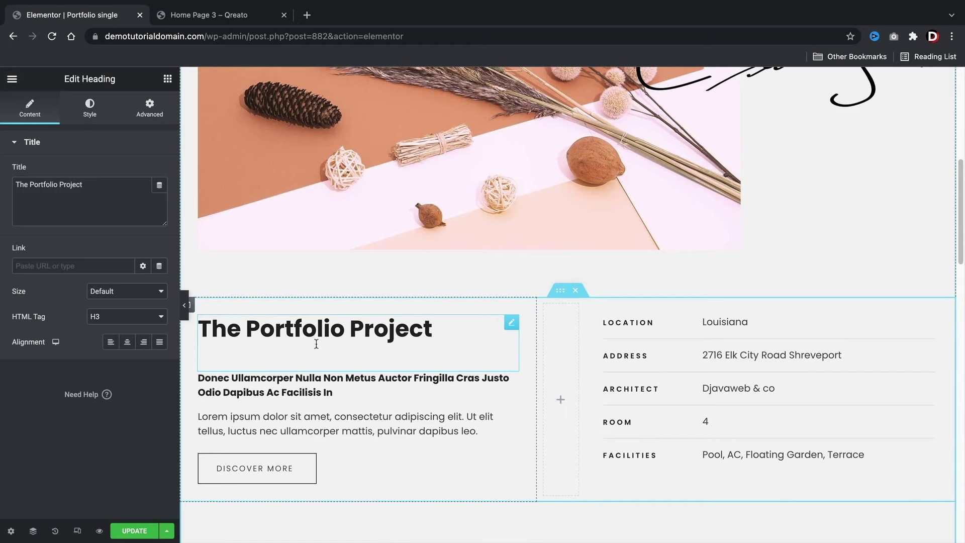
{"action": "scroll", "coordinate": [316, 344], "scroll_direction": "up", "scroll_amount": 8}
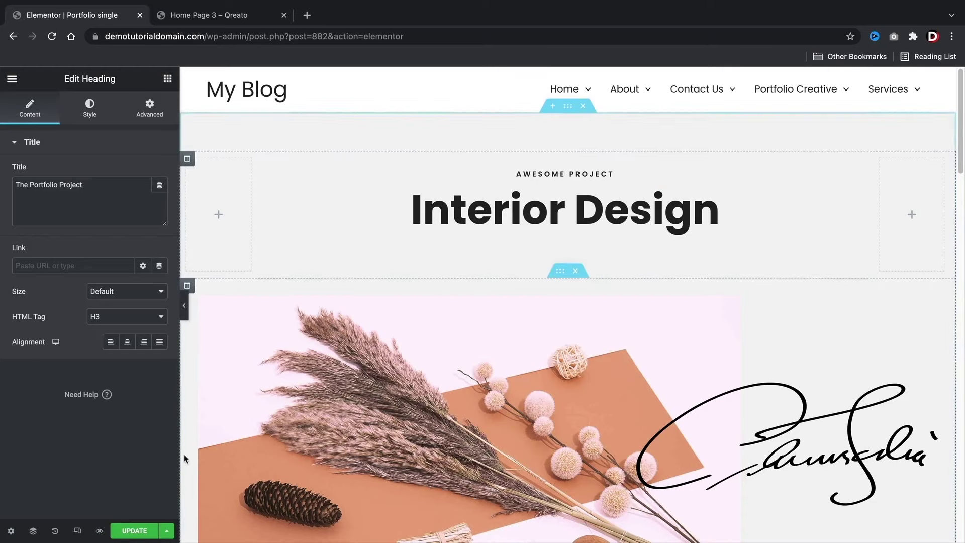
Save the page with Update and open the live Portfolio single page
{"action": "left_click", "coordinate": [139, 530]}
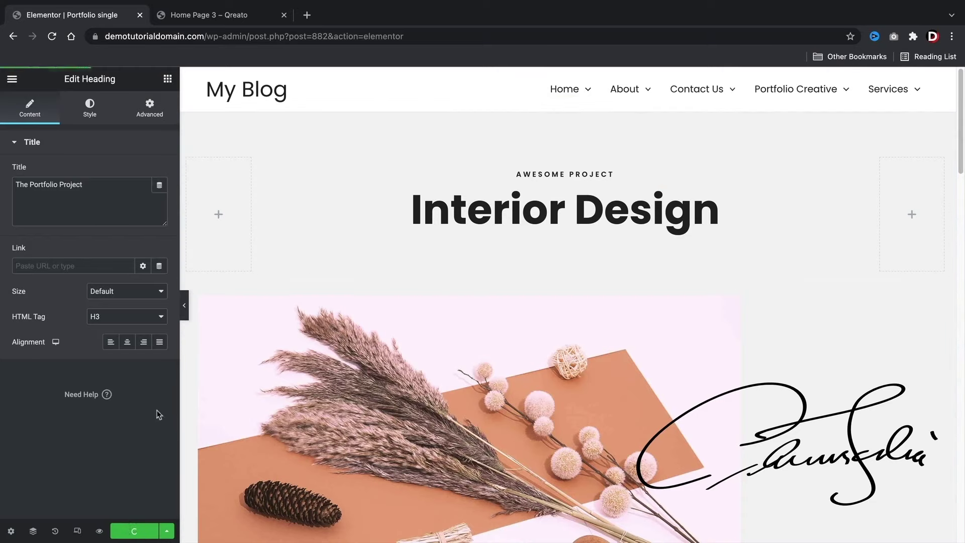
{"action": "left_click", "coordinate": [12, 80]}
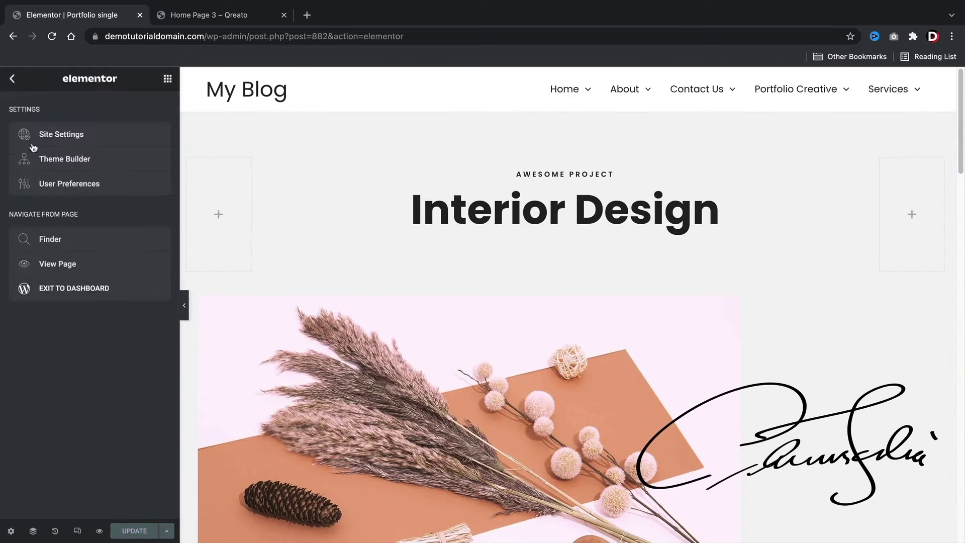
{"action": "left_click", "coordinate": [76, 272]}
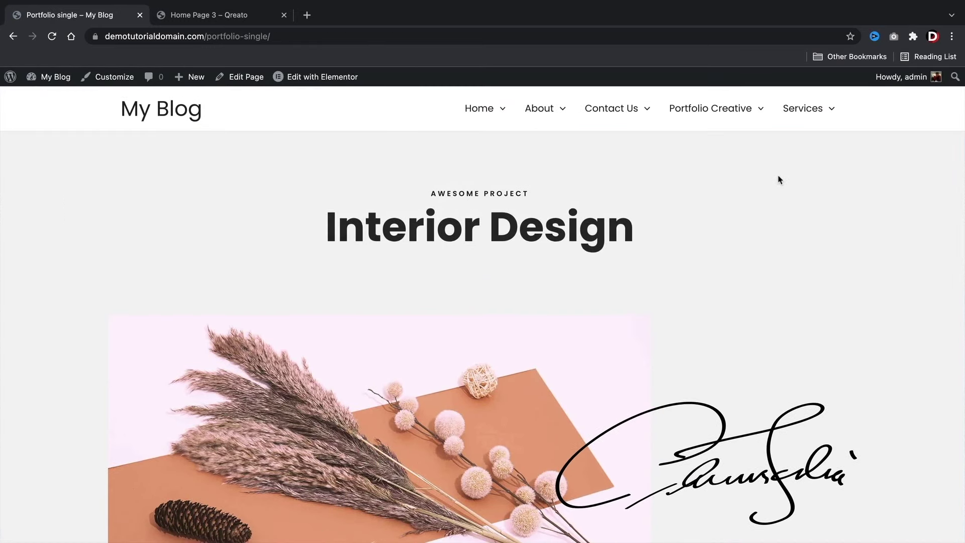
{"action": "mouse_move", "coordinate": [750, 119]}
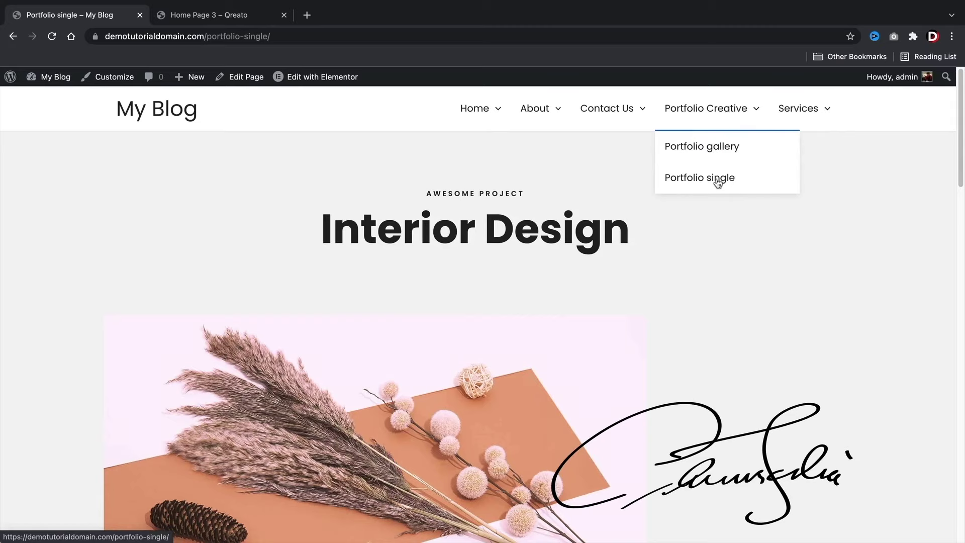
Open the Portfolio gallery page and read through its amenities description
{"action": "left_click", "coordinate": [712, 150]}
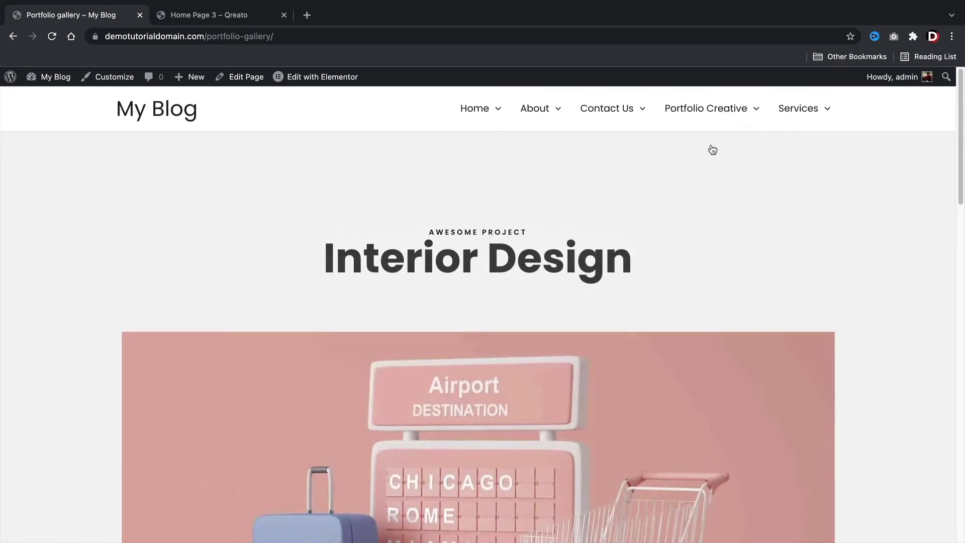
{"action": "scroll", "coordinate": [713, 150], "scroll_direction": "down", "scroll_amount": 1}
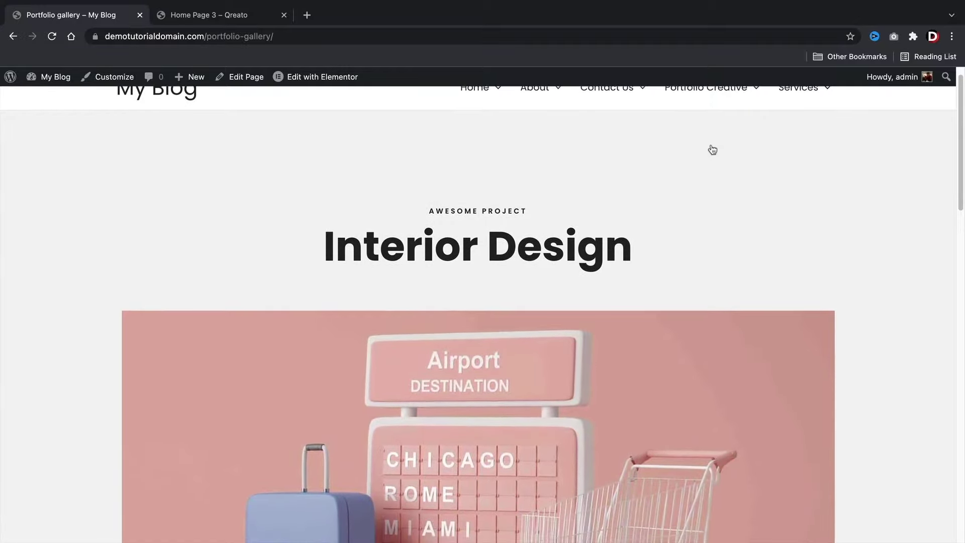
{"action": "scroll", "coordinate": [919, 303], "scroll_direction": "down", "scroll_amount": 4}
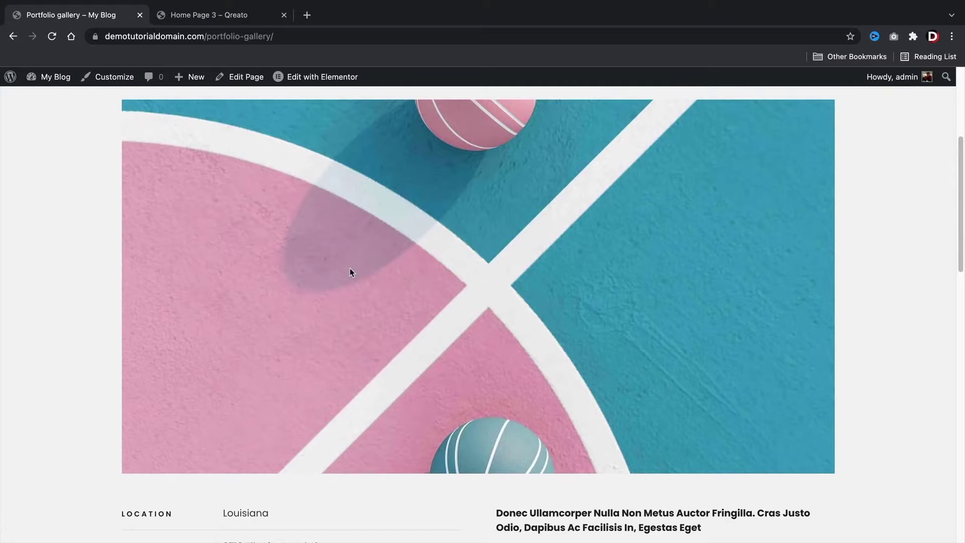
{"action": "scroll", "coordinate": [349, 272], "scroll_direction": "up", "scroll_amount": 2}
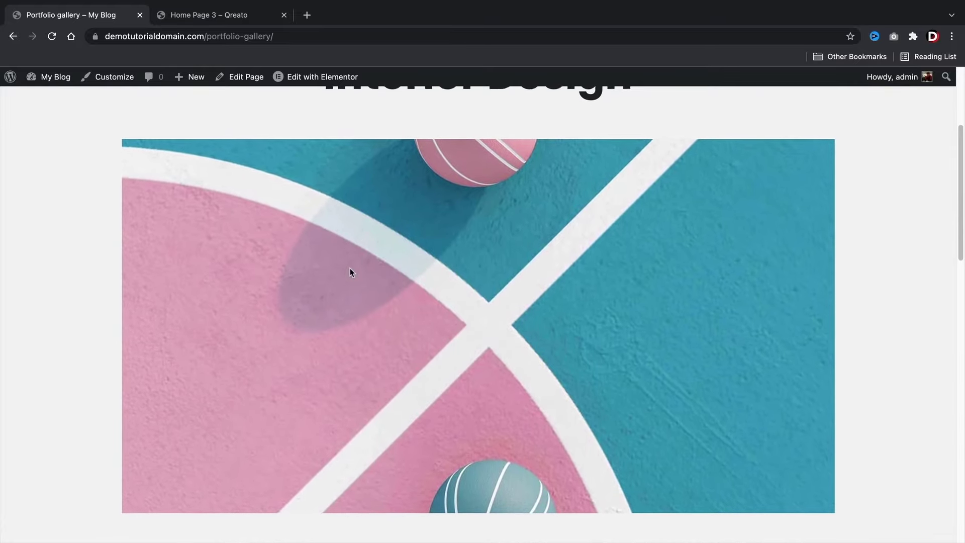
{"action": "scroll", "coordinate": [349, 272], "scroll_direction": "down", "scroll_amount": 7}
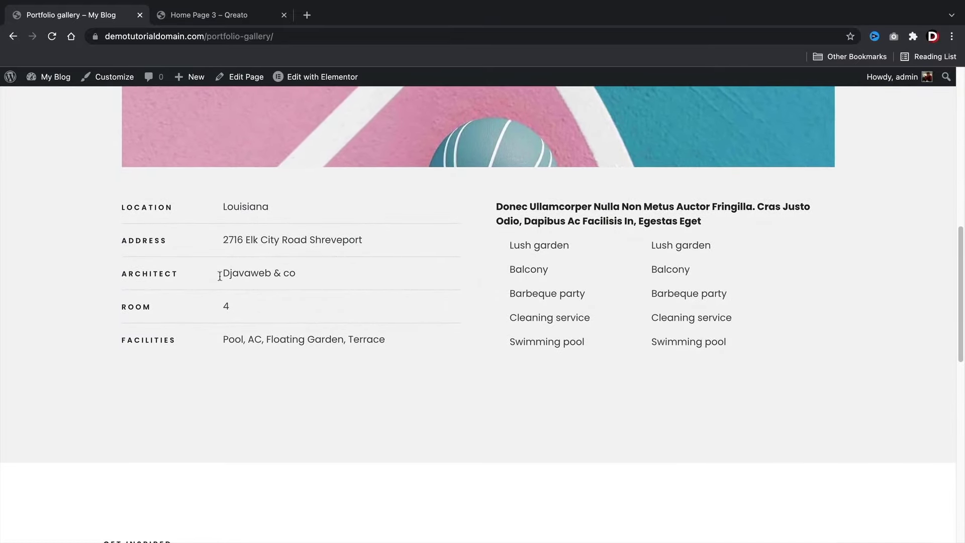
{"action": "left_click_drag", "start_coordinate": [527, 207], "coordinate": [612, 341]}
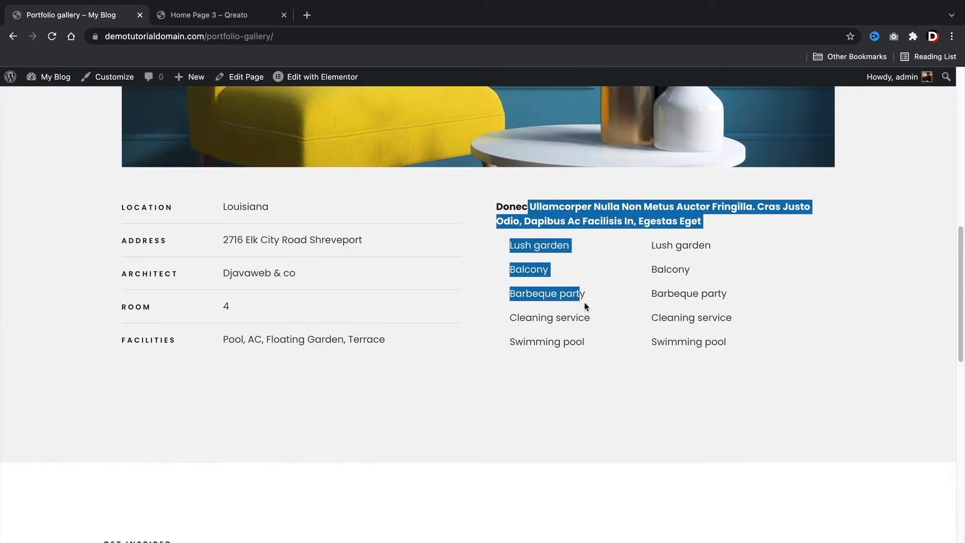
{"action": "left_click", "coordinate": [612, 341]}
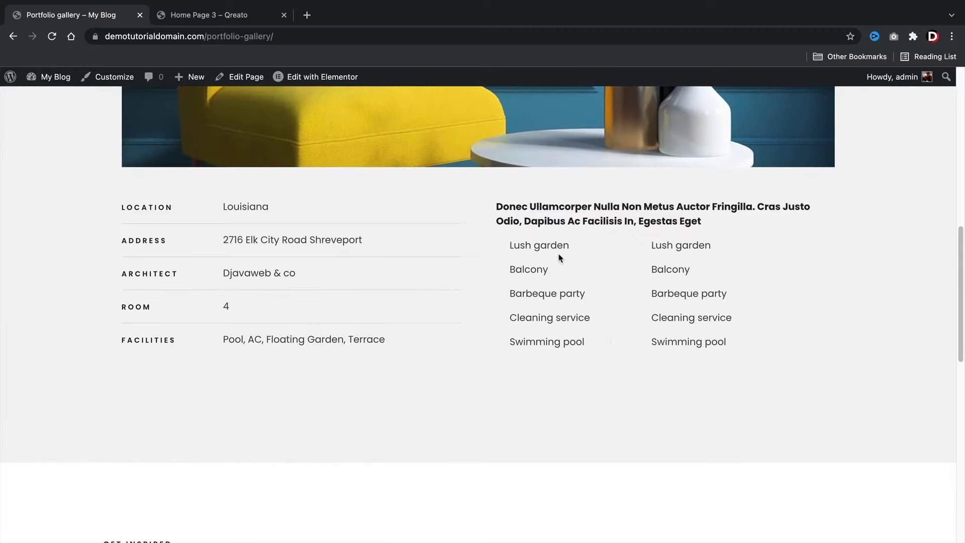
Scroll through the rest of the page, then go to Portfolio Creative from the header menu
{"action": "scroll", "coordinate": [558, 254], "scroll_direction": "down", "scroll_amount": 4}
{"action": "scroll", "coordinate": [561, 258], "scroll_direction": "down", "scroll_amount": 1}
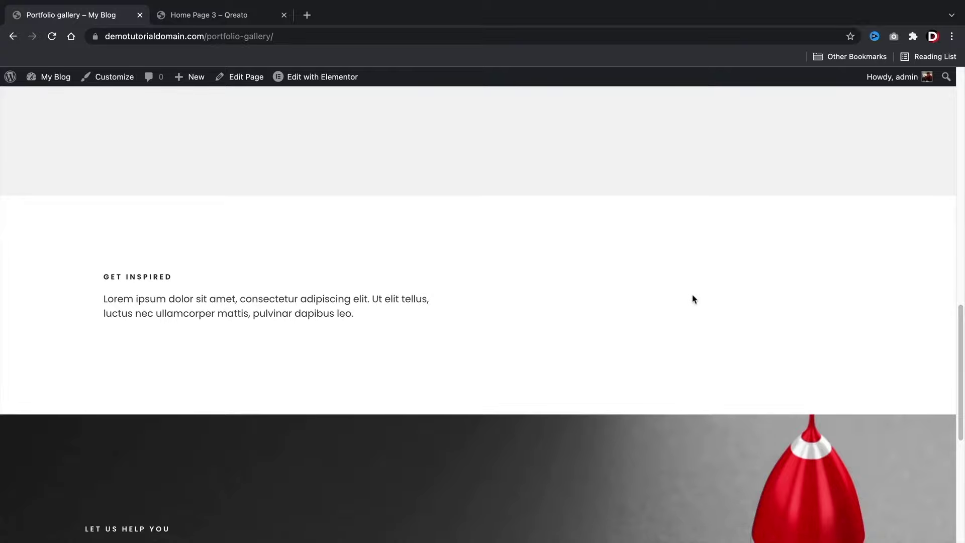
{"action": "scroll", "coordinate": [692, 299], "scroll_direction": "down", "scroll_amount": 6}
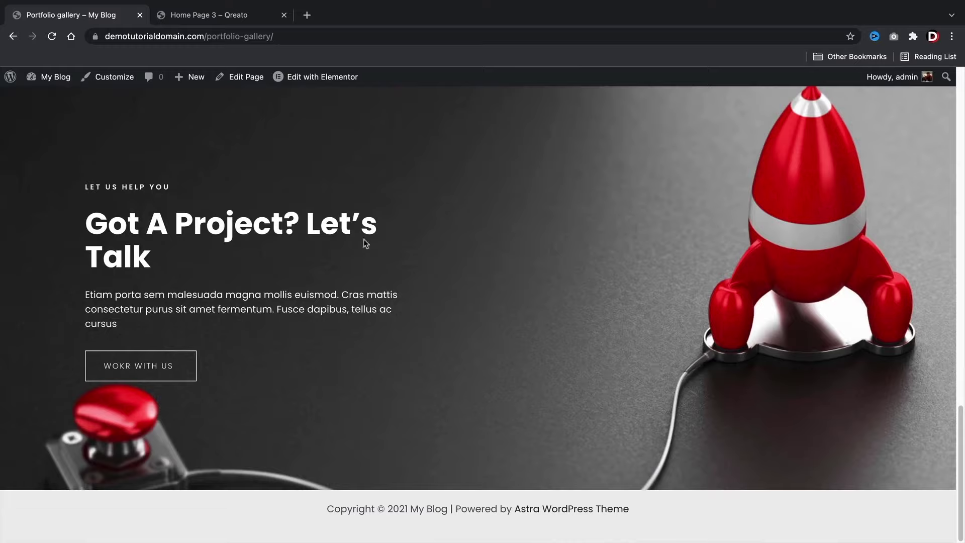
{"action": "scroll", "coordinate": [382, 354], "scroll_direction": "up", "scroll_amount": 15}
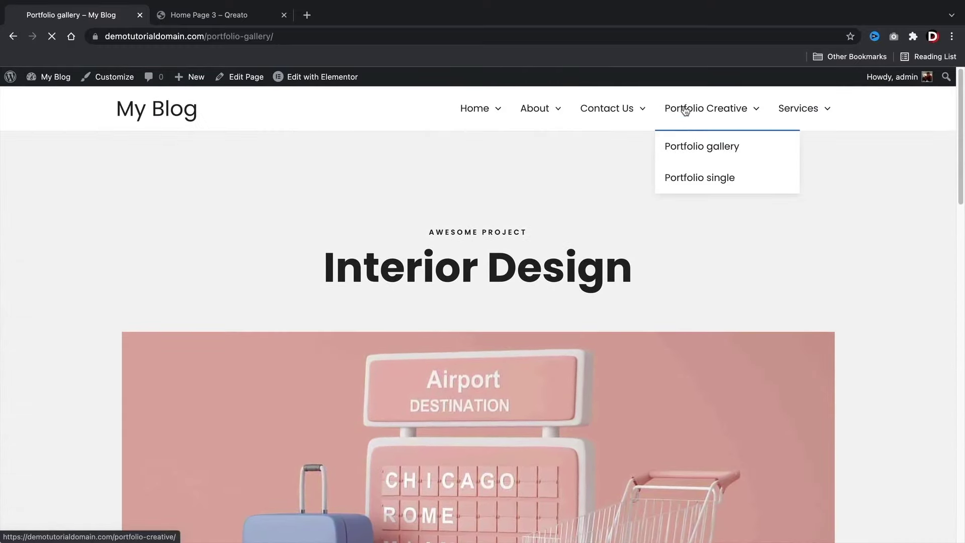
{"action": "left_click", "coordinate": [685, 110]}
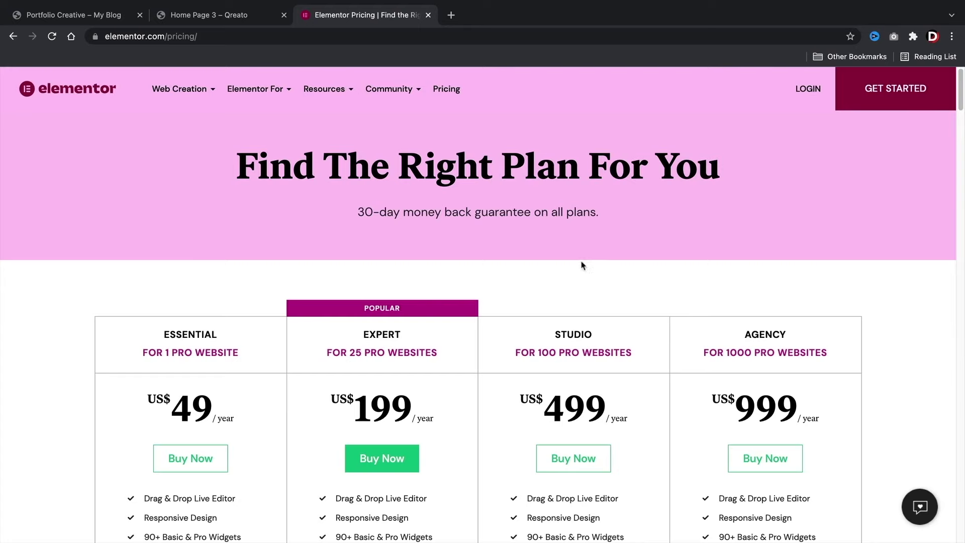
Buy the Essential Elementor Pro plan and review the US$49.00 per year checkout
{"action": "scroll", "coordinate": [580, 266], "scroll_direction": "down", "scroll_amount": 5}
{"action": "scroll", "coordinate": [402, 347], "scroll_direction": "up", "scroll_amount": 2}
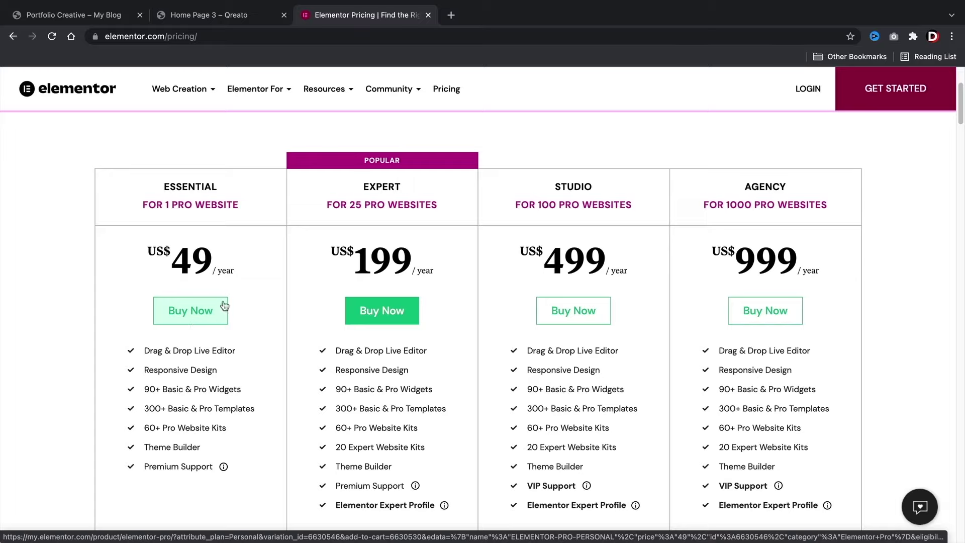
{"action": "left_click", "coordinate": [213, 319]}
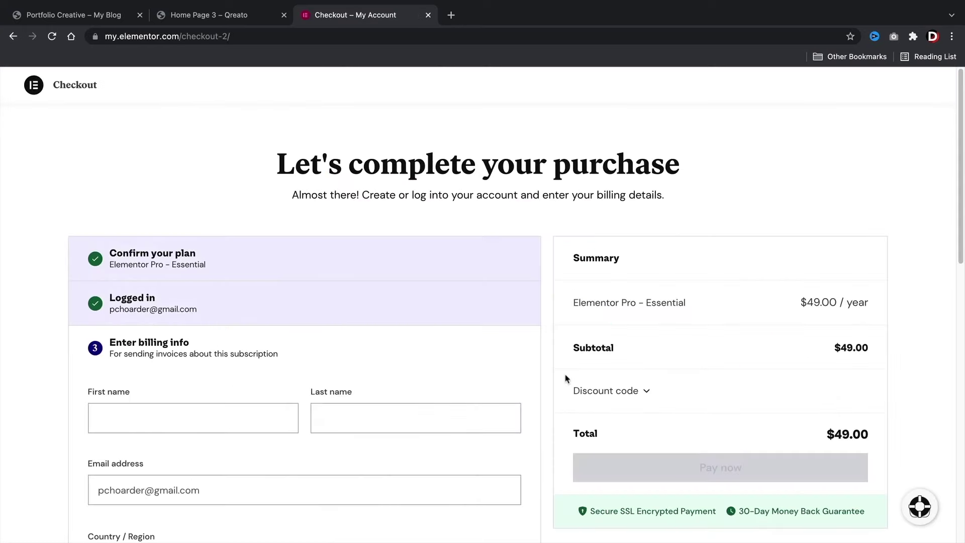
{"action": "scroll", "coordinate": [561, 370], "scroll_direction": "down", "scroll_amount": 2}
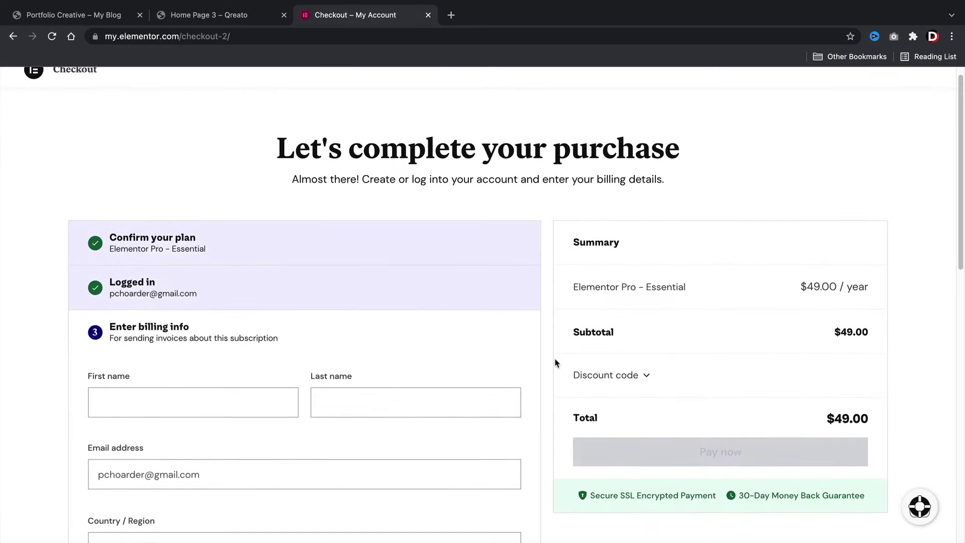
{"action": "scroll", "coordinate": [517, 334], "scroll_direction": "down", "scroll_amount": 3}
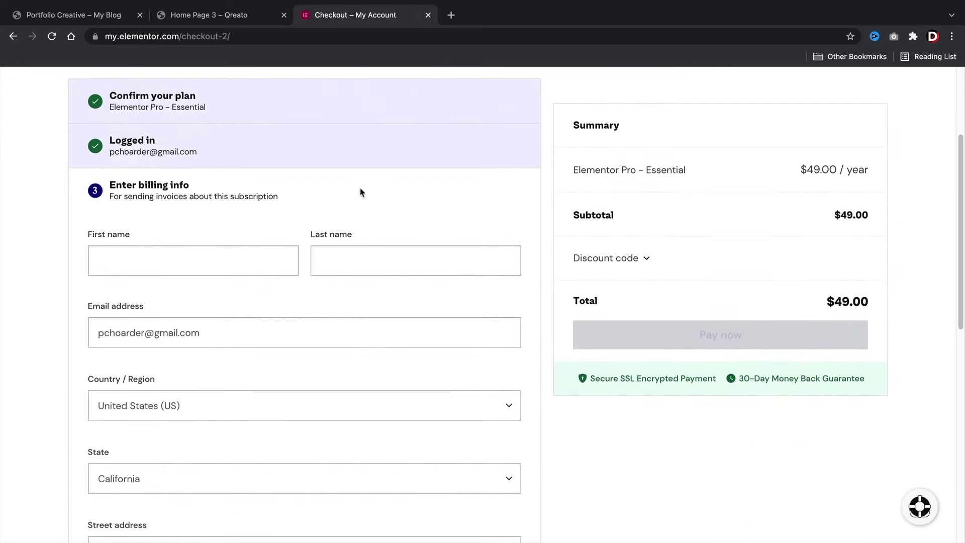
{"action": "scroll", "coordinate": [541, 419], "scroll_direction": "up", "scroll_amount": 3}
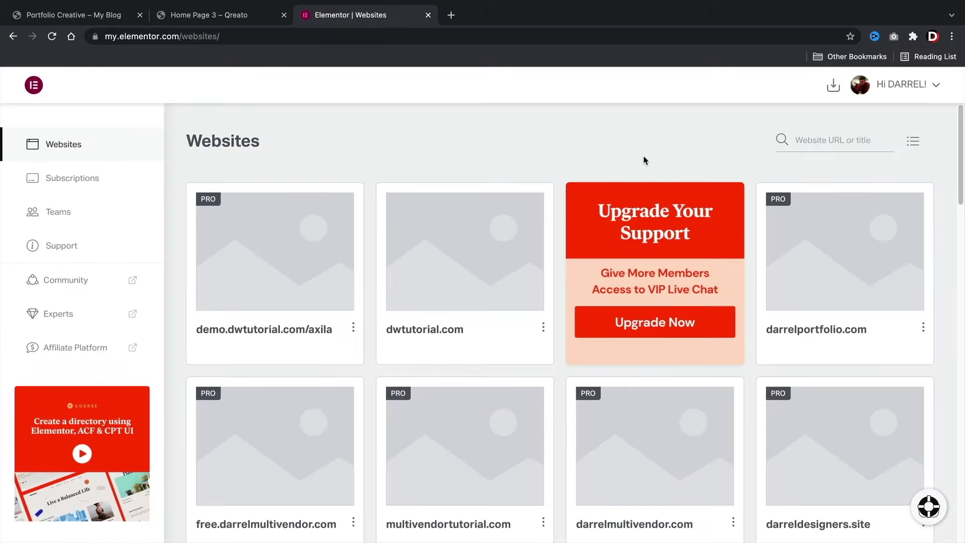
Download the Elementor Pro zip from My Elementor's downloads and return to the Portfolio Creative tab
{"action": "left_click", "coordinate": [833, 88]}
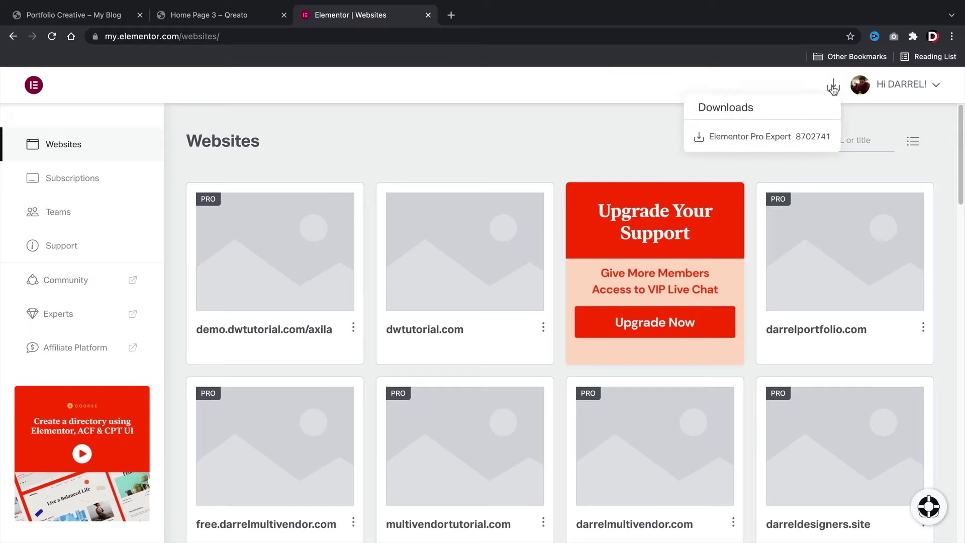
{"action": "left_click", "coordinate": [745, 142]}
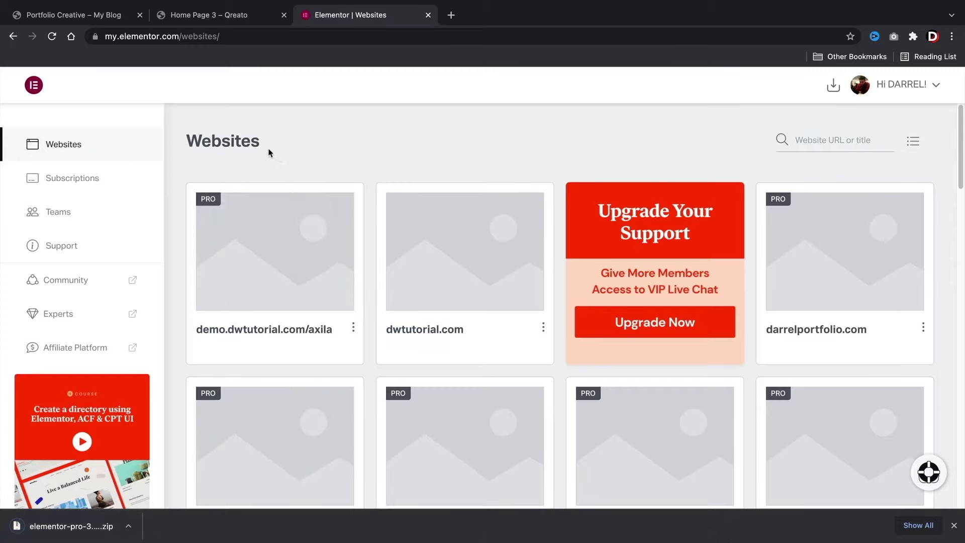
{"action": "left_click", "coordinate": [100, 16]}
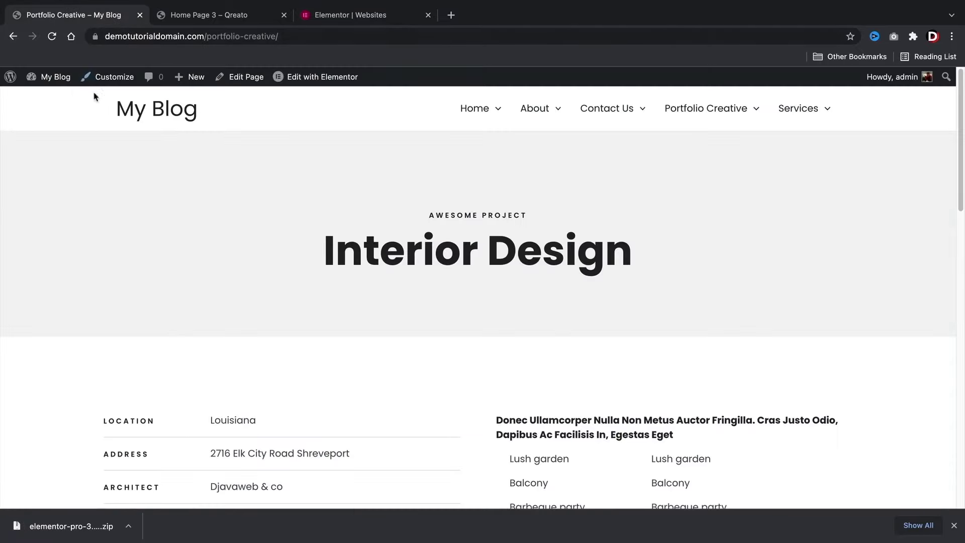
Go to the WordPress Dashboard, then Plugins > Add New
{"action": "mouse_move", "coordinate": [50, 76]}
{"action": "left_click", "coordinate": [61, 103]}
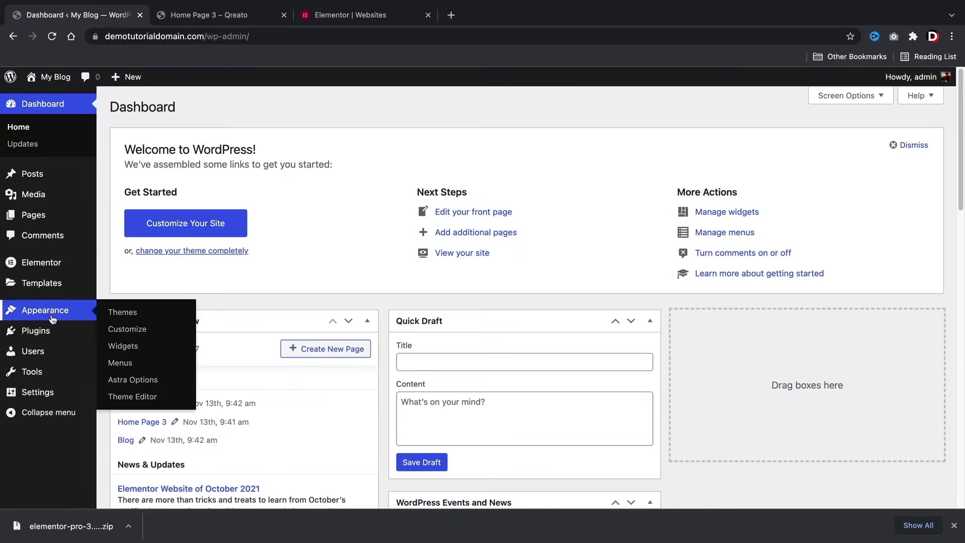
{"action": "mouse_move", "coordinate": [52, 330]}
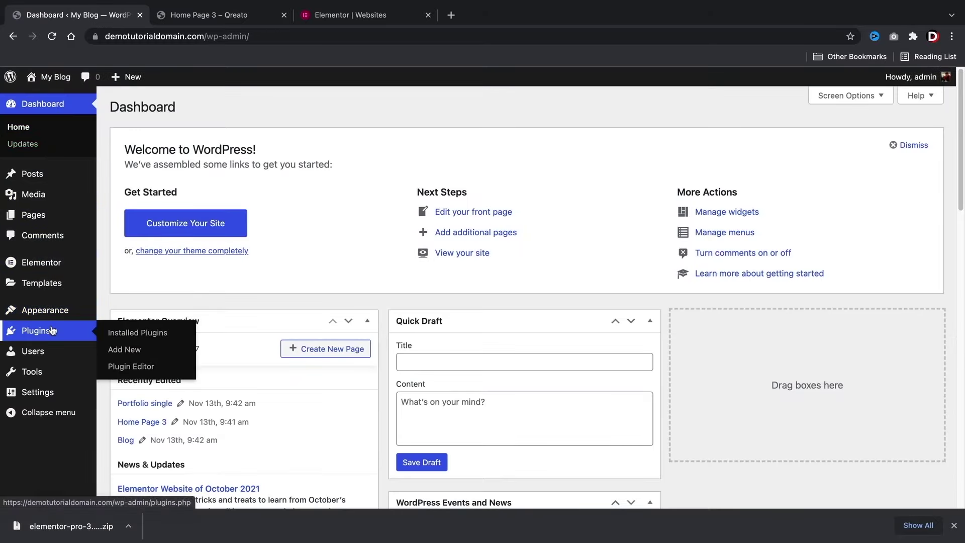
{"action": "left_click", "coordinate": [123, 350]}
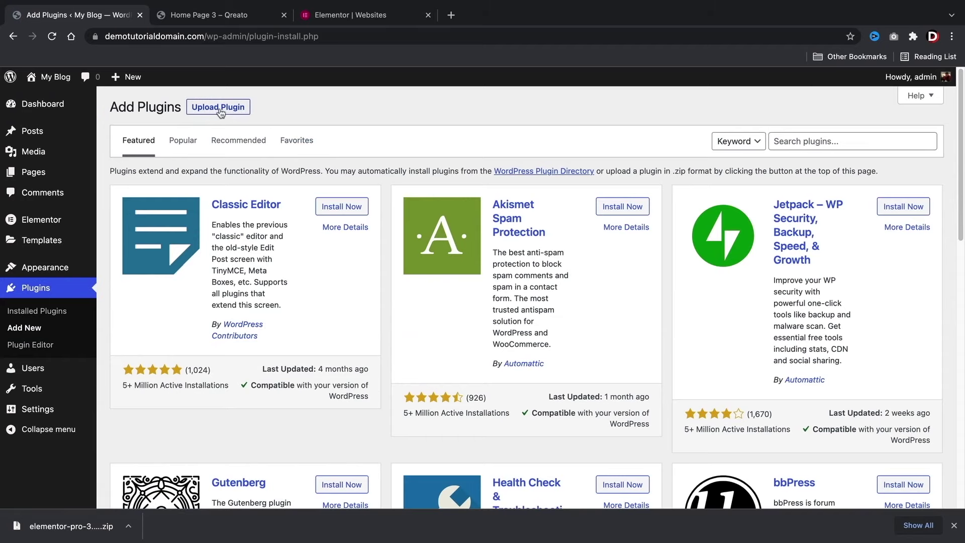
Choose elementor-pro-3.5.1 (1).zip from the Desktop in the Upload Plugin form
{"action": "left_click", "coordinate": [221, 109]}
{"action": "left_click", "coordinate": [426, 217]}
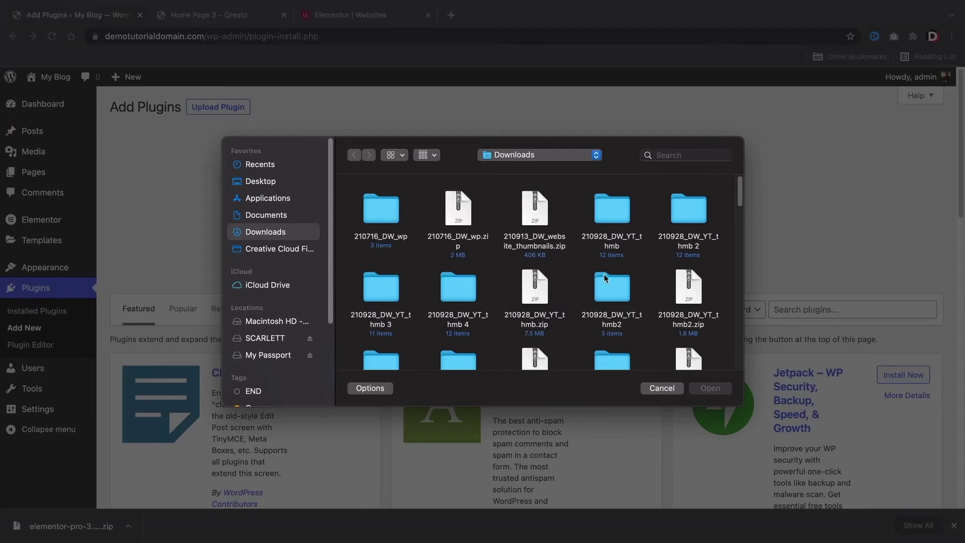
{"action": "key", "text": "super+shift+d"}
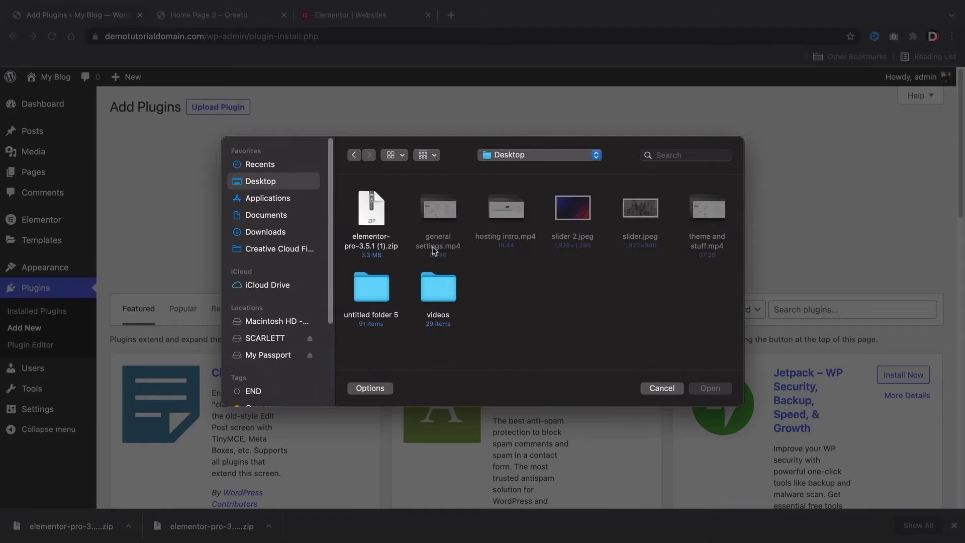
{"action": "left_click", "coordinate": [376, 247]}
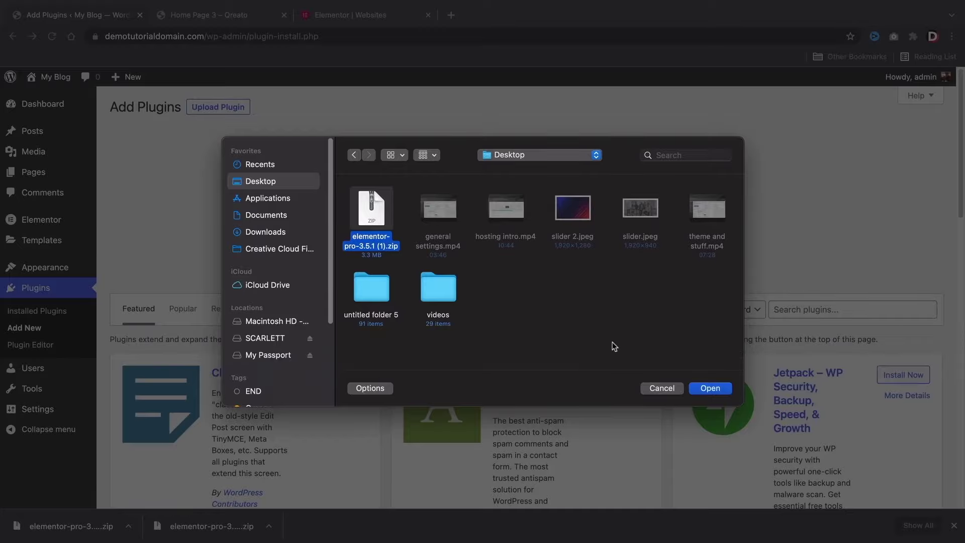
{"action": "left_click", "coordinate": [710, 388]}
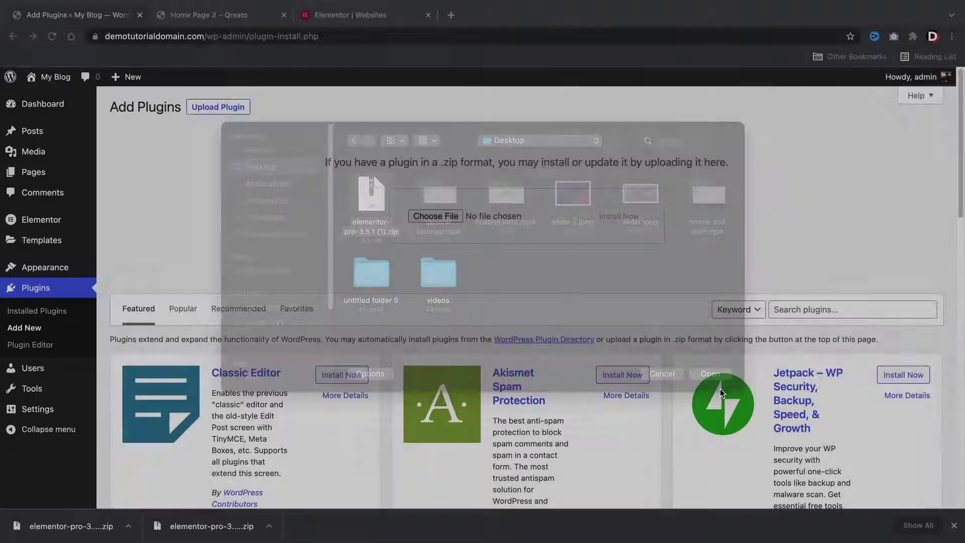
Install and activate Elementor Pro 3.5.1, then connect and activate its licence
{"action": "left_click", "coordinate": [623, 218]}
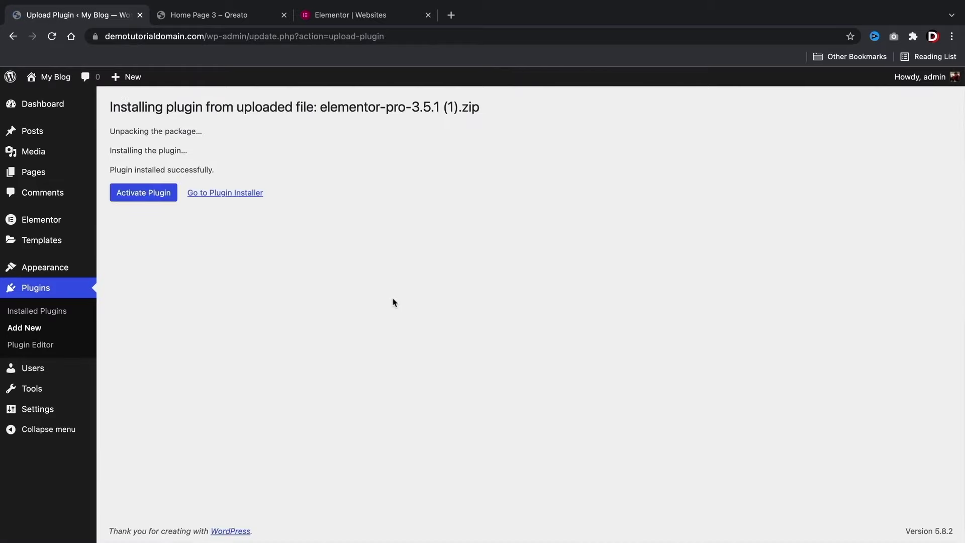
{"action": "left_click", "coordinate": [160, 195]}
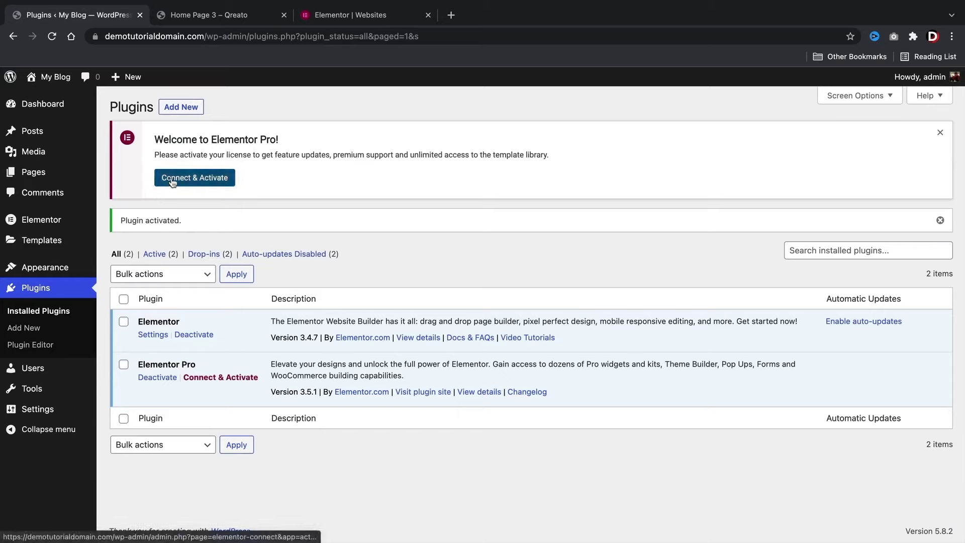
{"action": "left_click", "coordinate": [170, 176]}
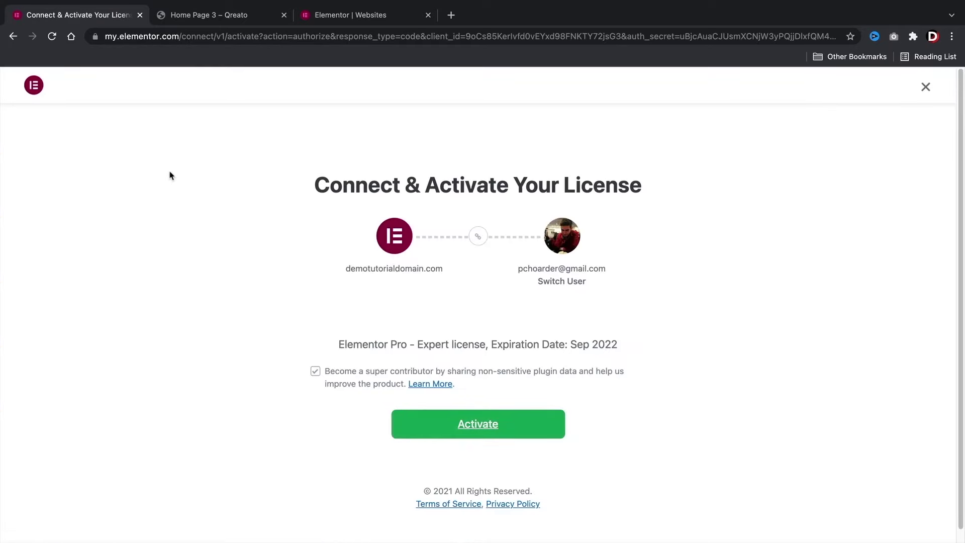
{"action": "left_click", "coordinate": [480, 429]}
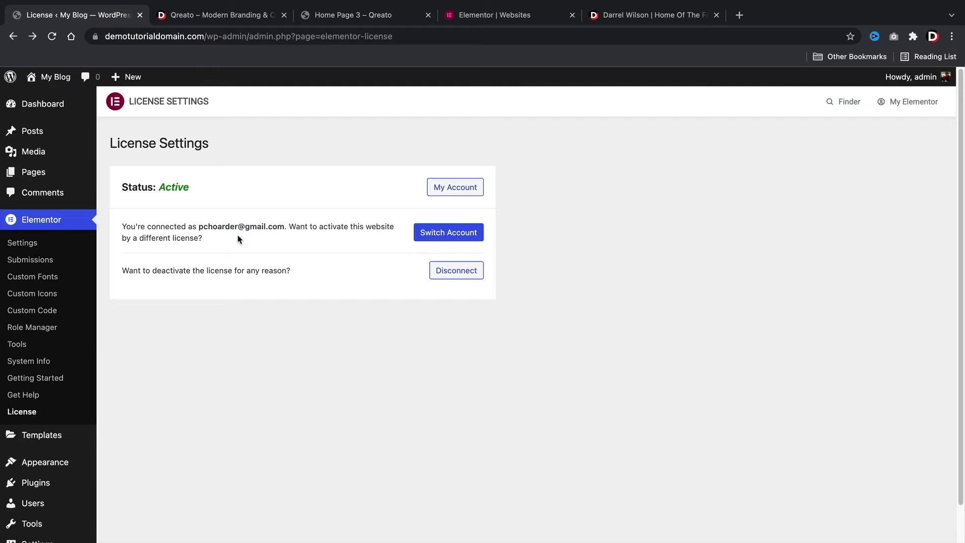
{"action": "left_click", "coordinate": [216, 15]}
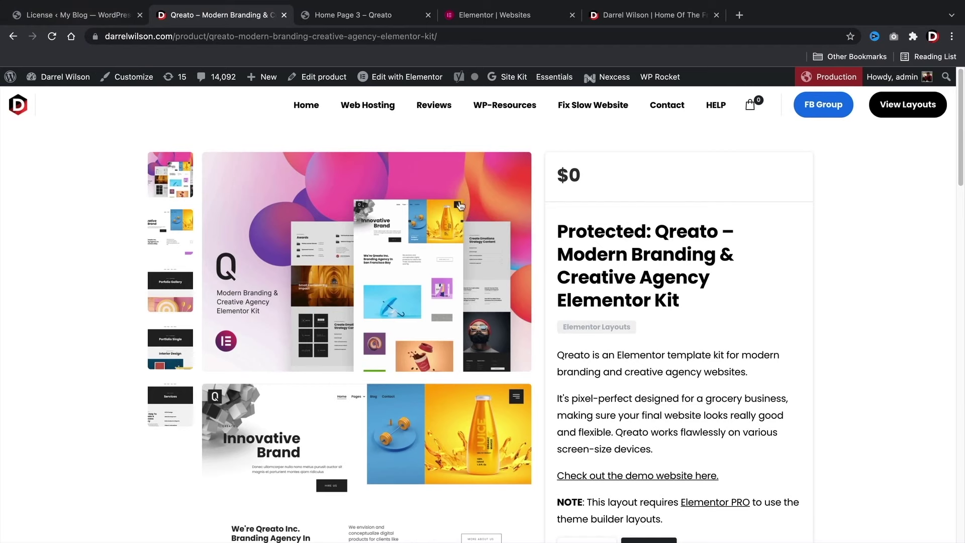
{"action": "left_click", "coordinate": [360, 15]}
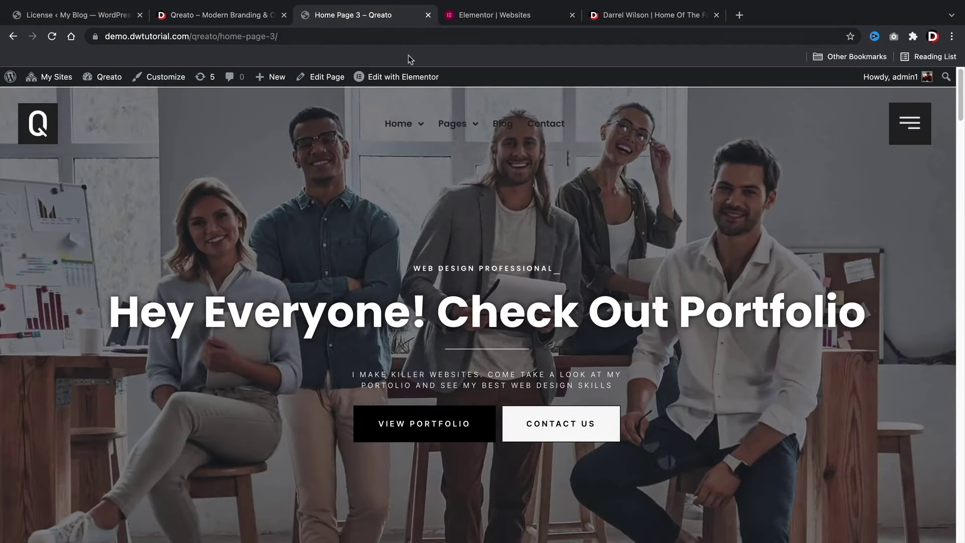
{"action": "left_click", "coordinate": [909, 125]}
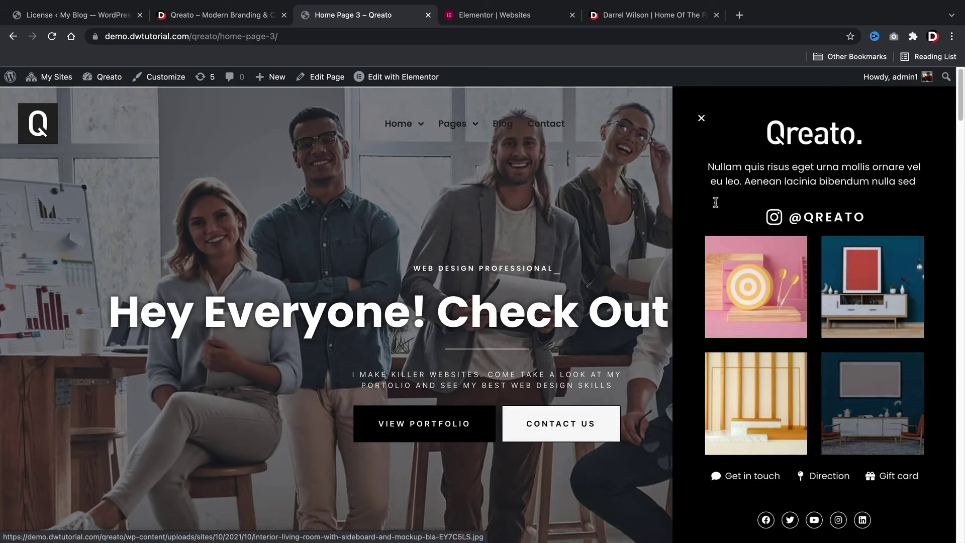
{"action": "left_click", "coordinate": [702, 119]}
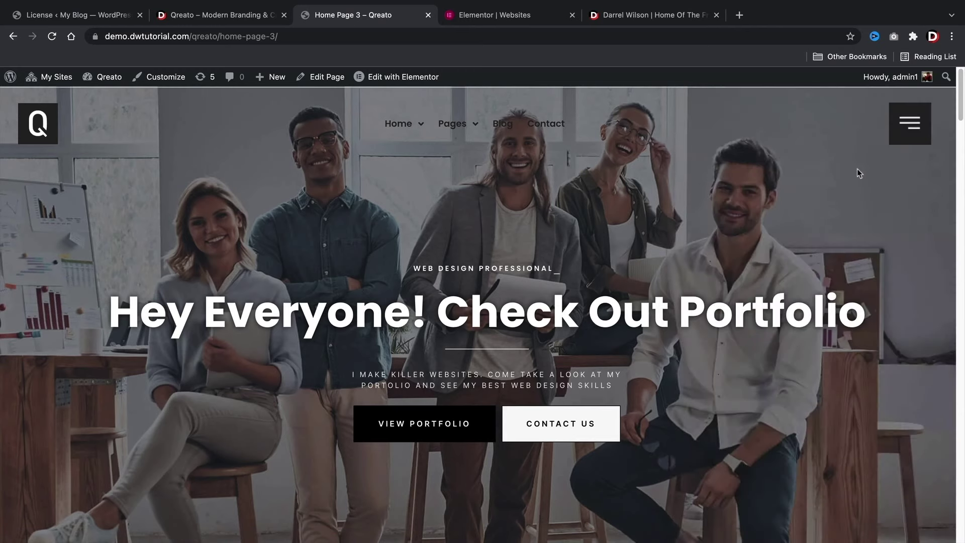
{"action": "left_click", "coordinate": [903, 131]}
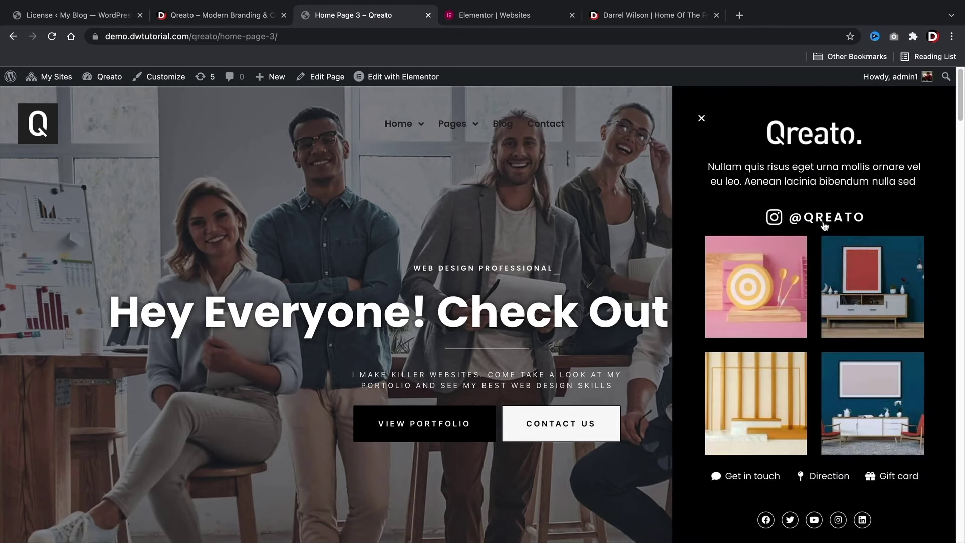
{"action": "left_click", "coordinate": [701, 118]}
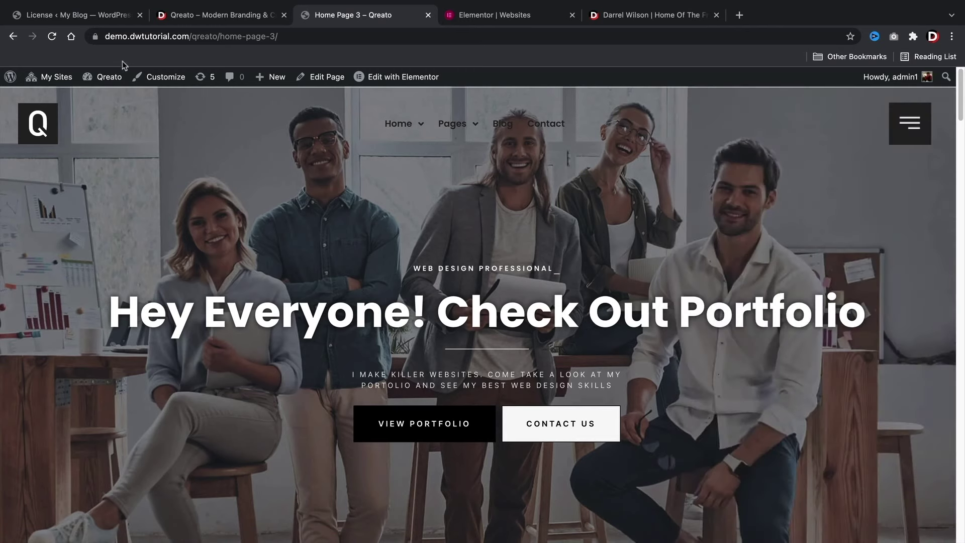
{"action": "left_click", "coordinate": [92, 20]}
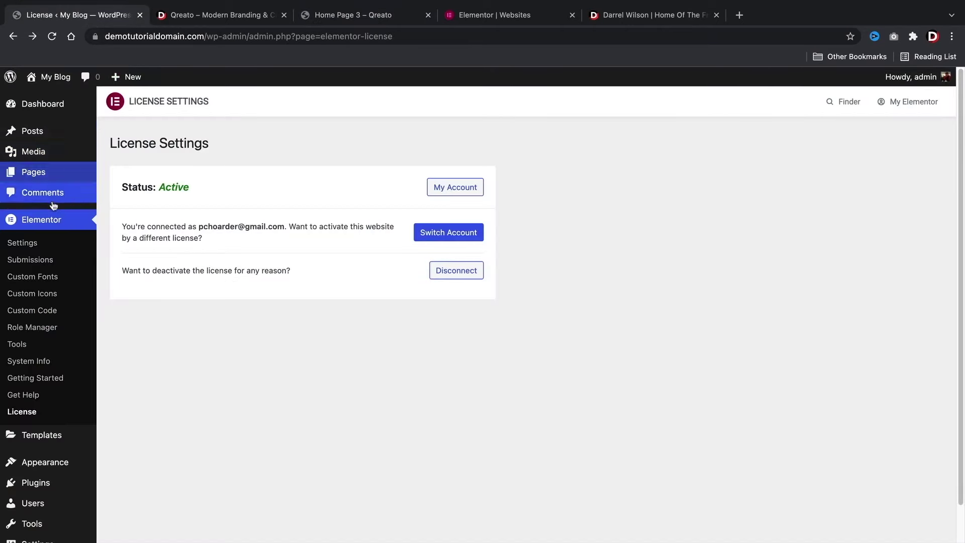
Start a template kit import from Elementor's Tools Import / Export Kit section
{"action": "left_click", "coordinate": [22, 350]}
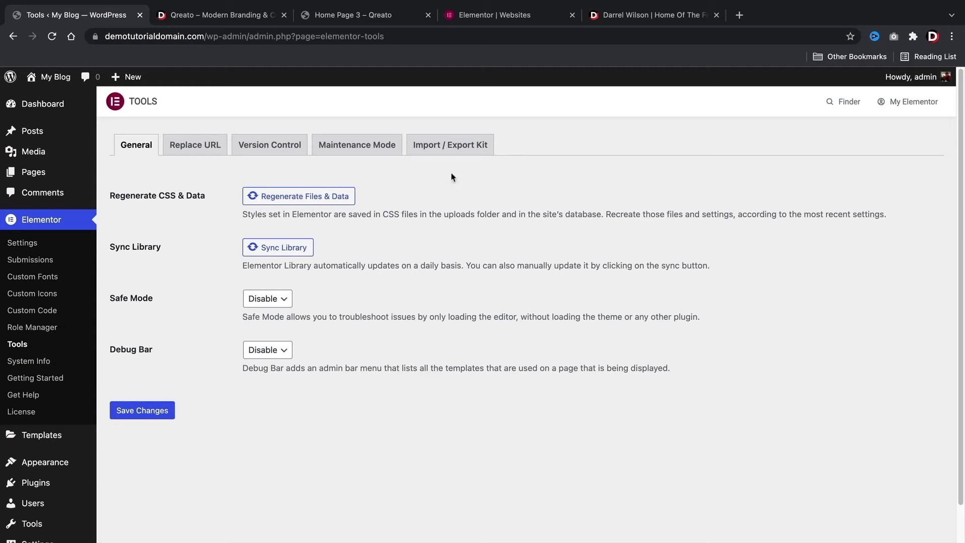
{"action": "left_click", "coordinate": [455, 145]}
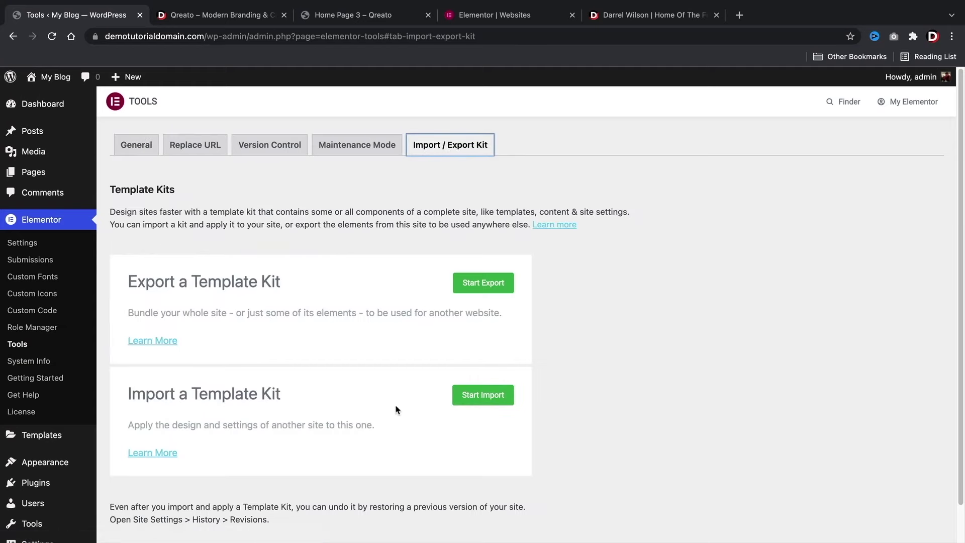
{"action": "left_click", "coordinate": [475, 395]}
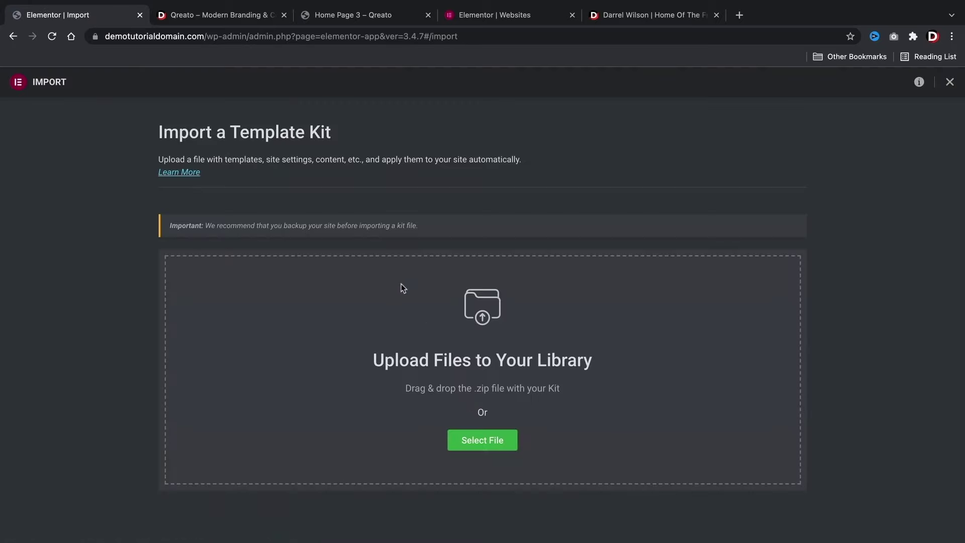
Upload elementor-kit (1).zip and import all its templates, content and site settings
{"action": "left_click", "coordinate": [486, 443]}
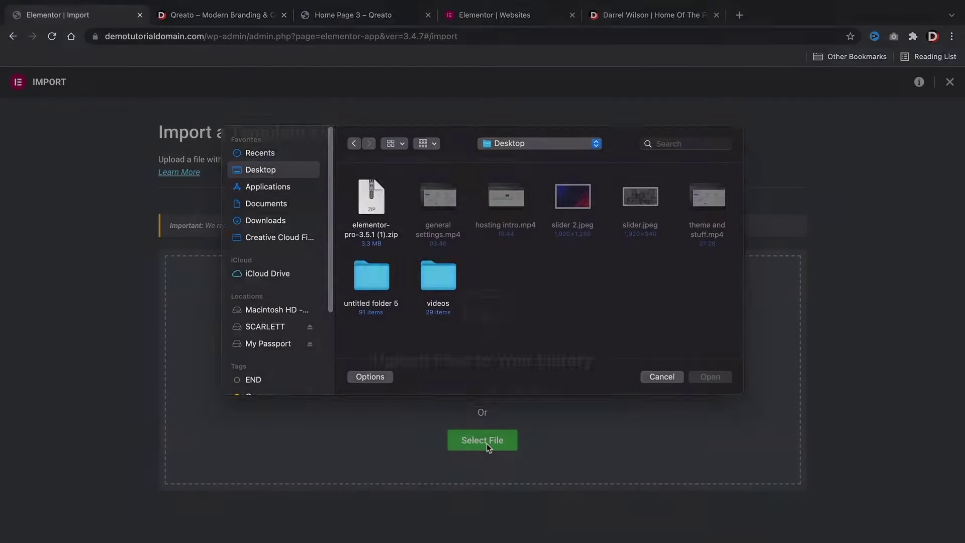
{"action": "type", "text": "elementor-kit"}
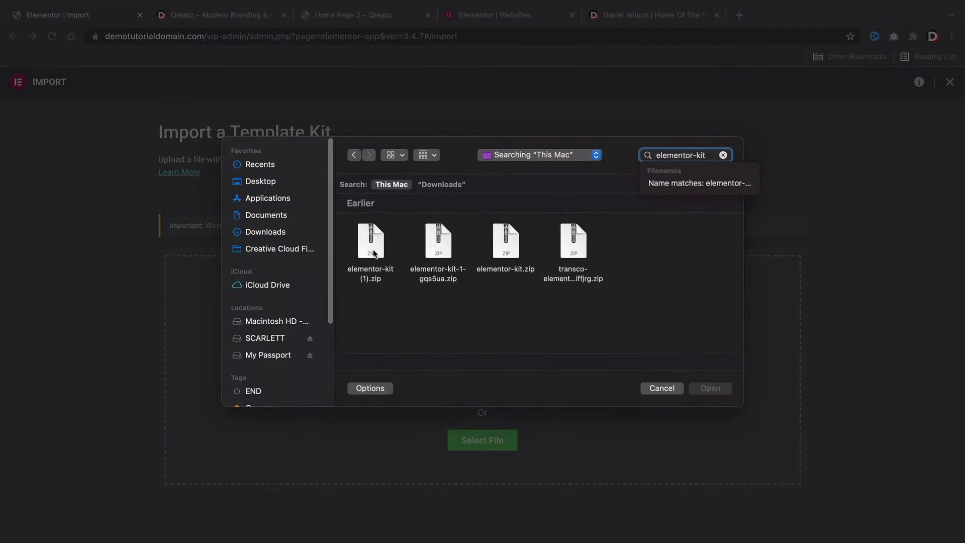
{"action": "left_click", "coordinate": [371, 241]}
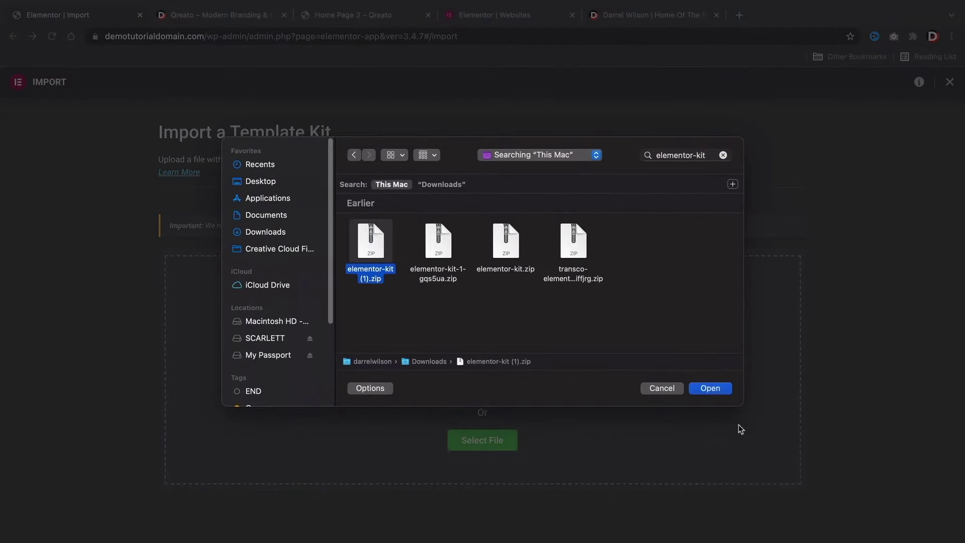
{"action": "left_click", "coordinate": [710, 388]}
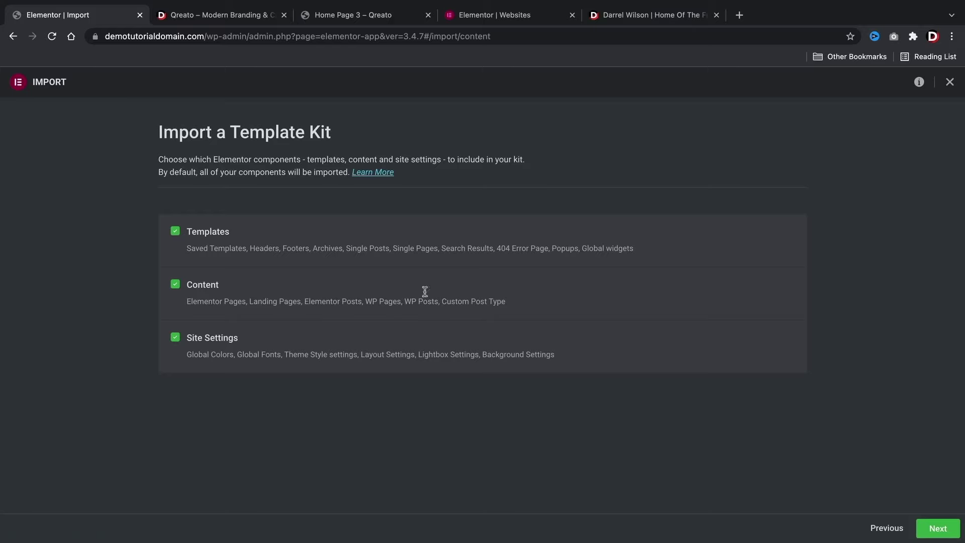
{"action": "left_click_drag", "start_coordinate": [198, 249], "coordinate": [578, 249]}
{"action": "left_click", "coordinate": [939, 529]}
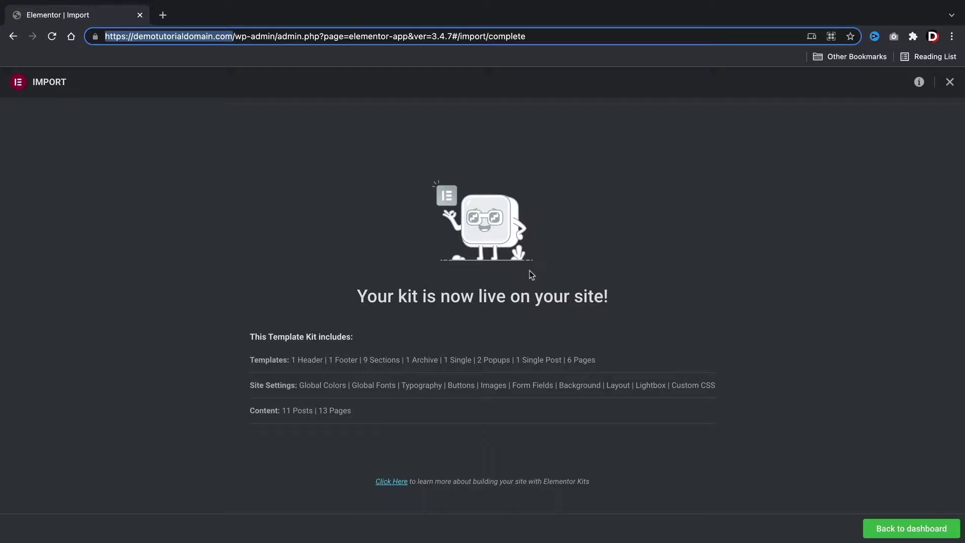
Return to the WordPress dashboard and open the live site via My Blog > Visit Site
{"action": "left_click", "coordinate": [529, 271]}
{"action": "left_click", "coordinate": [888, 531]}
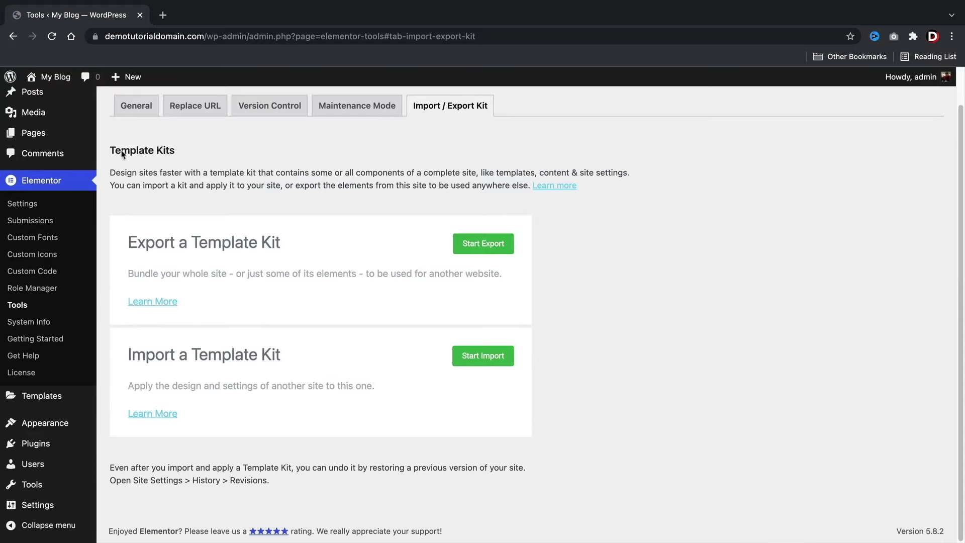
{"action": "left_click", "coordinate": [56, 99]}
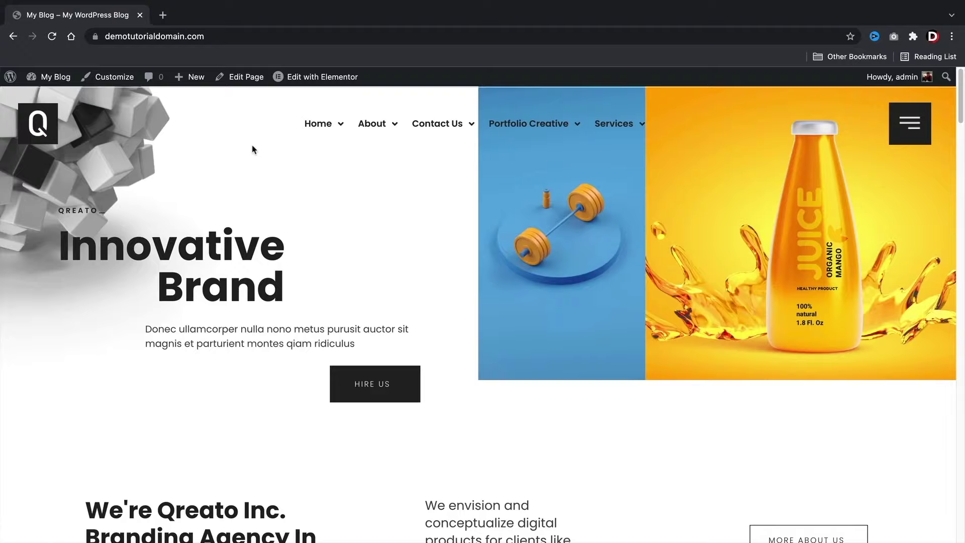
Scroll down the homepage to the Qreato footer and back to the top
{"action": "scroll", "coordinate": [259, 186], "scroll_direction": "down", "scroll_amount": 10}
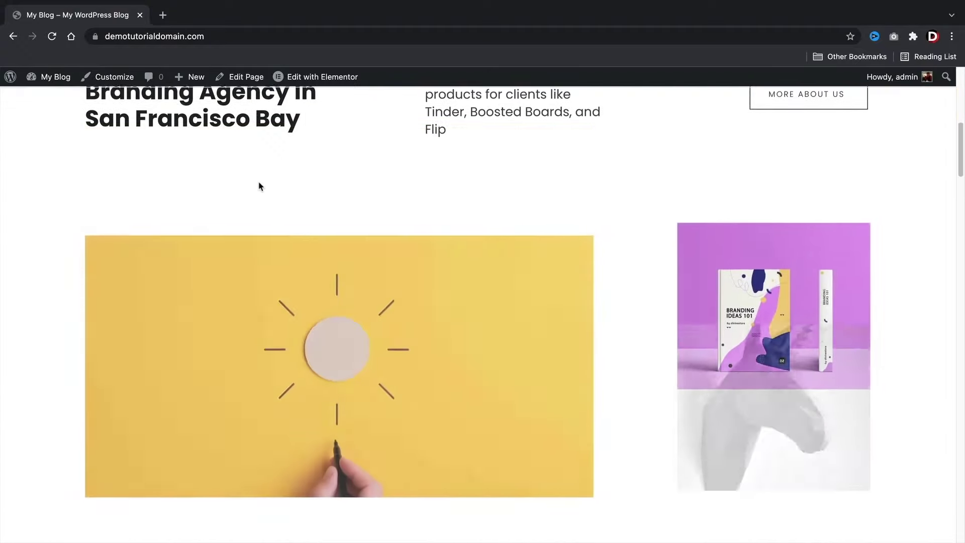
{"action": "scroll", "coordinate": [259, 183], "scroll_direction": "down", "scroll_amount": 10}
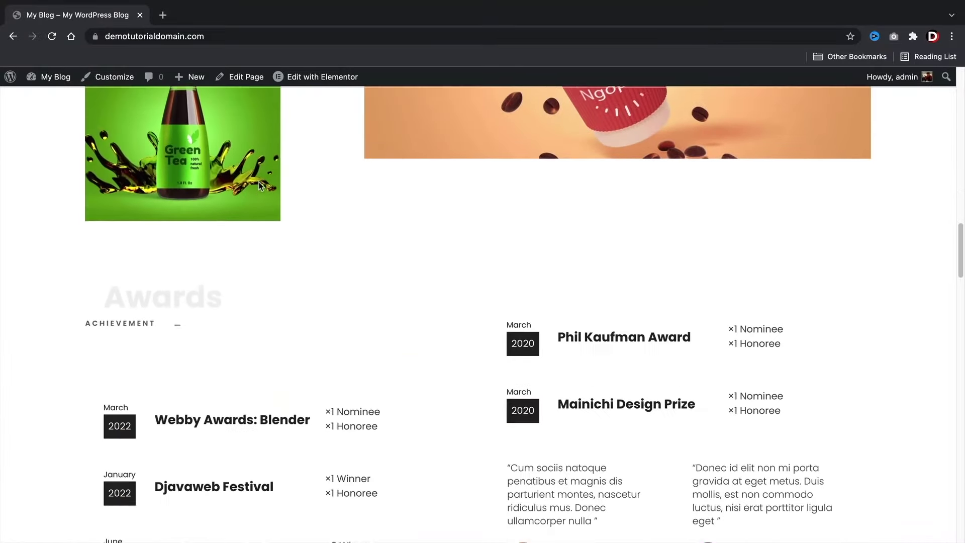
{"action": "scroll", "coordinate": [258, 183], "scroll_direction": "down", "scroll_amount": 14}
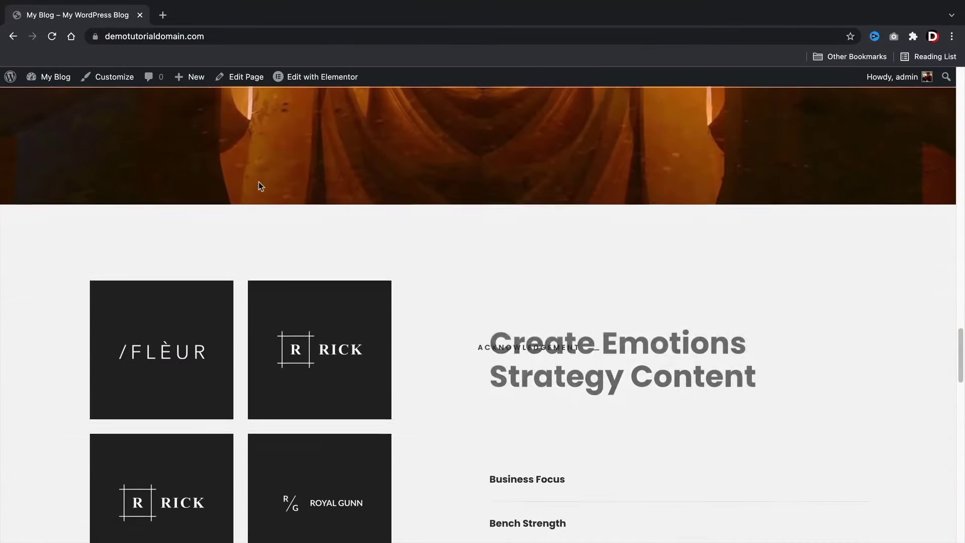
{"action": "scroll", "coordinate": [265, 283], "scroll_direction": "down", "scroll_amount": 15}
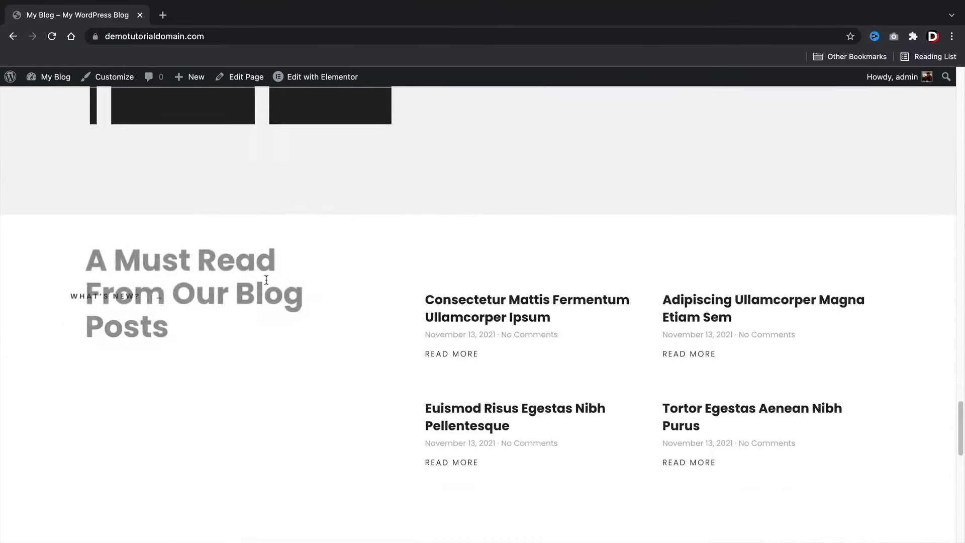
{"action": "scroll", "coordinate": [266, 279], "scroll_direction": "down", "scroll_amount": 3}
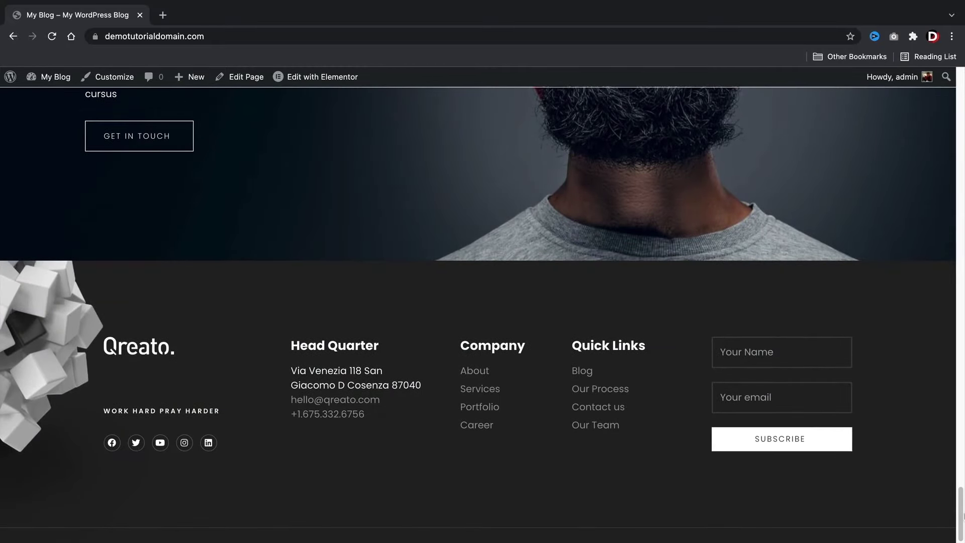
{"action": "left_click_drag", "start_coordinate": [961, 516], "coordinate": [958, 93]}
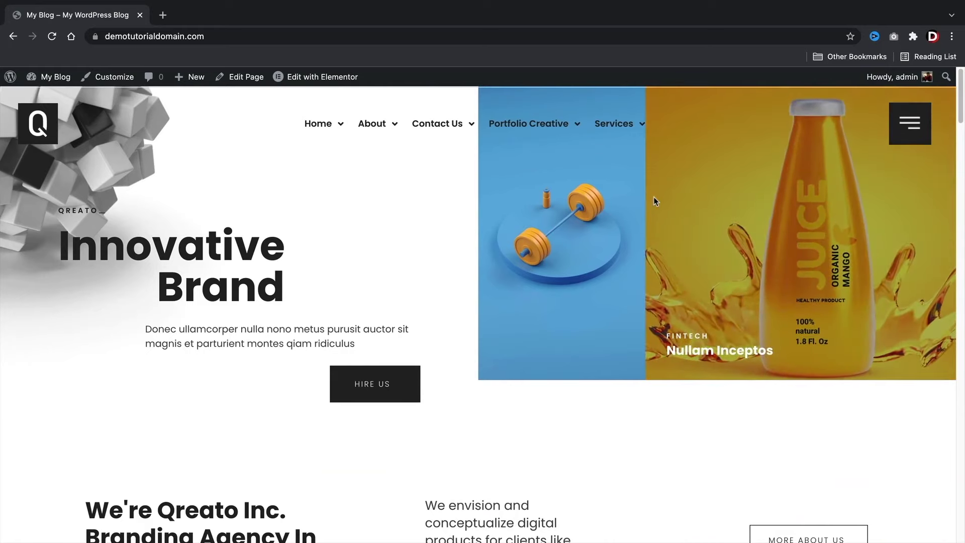
Open Portfolio Creative from the site menu and launch Edit with Elementor
{"action": "mouse_move", "coordinate": [549, 128]}
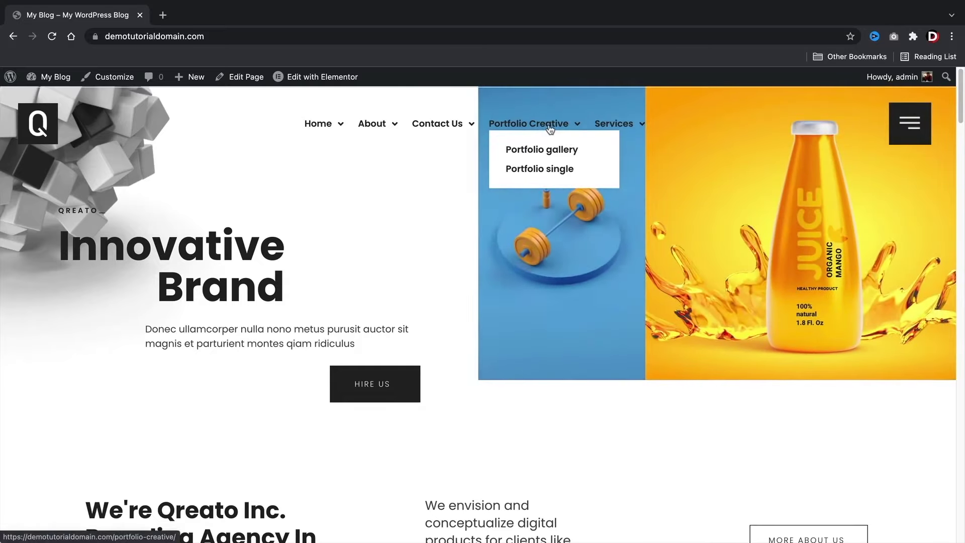
{"action": "left_click", "coordinate": [536, 128]}
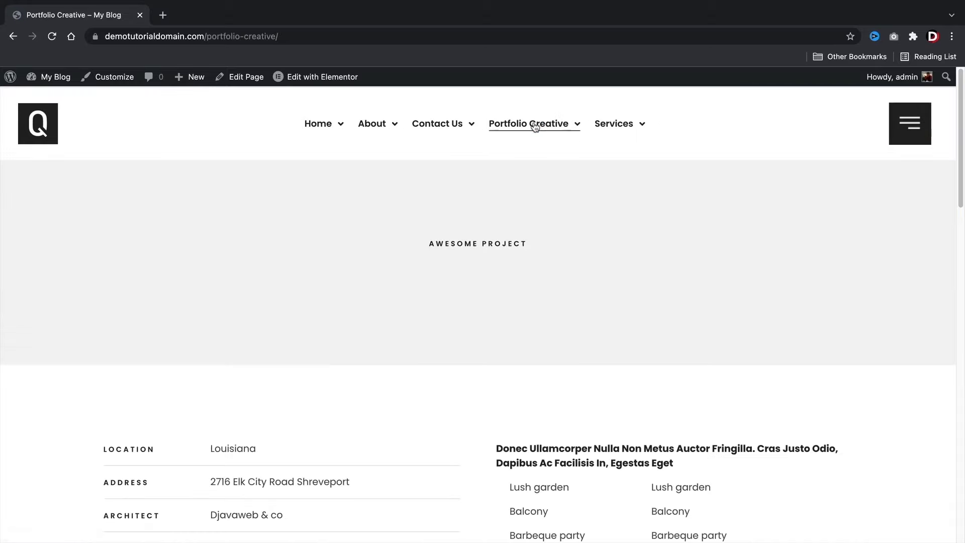
{"action": "scroll", "coordinate": [544, 259], "scroll_direction": "down", "scroll_amount": 8}
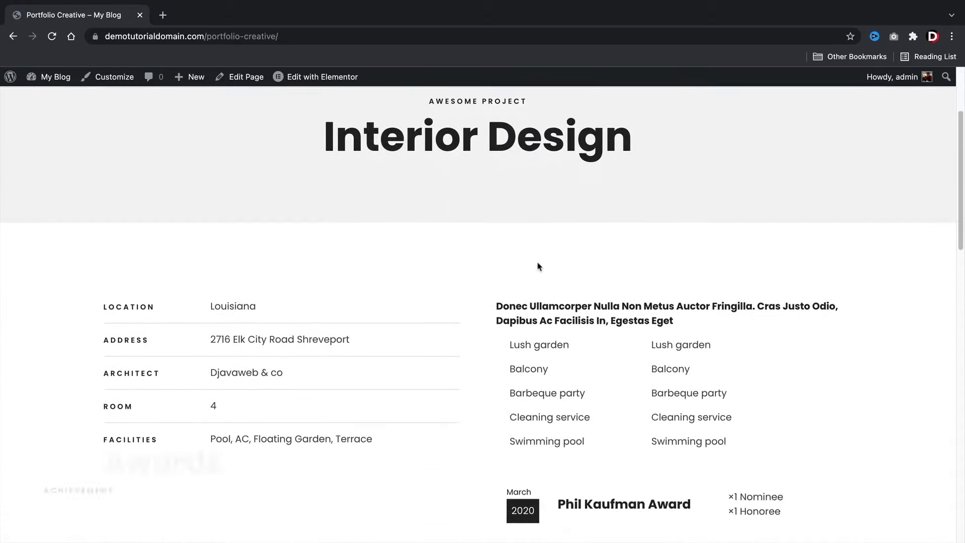
{"action": "scroll", "coordinate": [510, 249], "scroll_direction": "down", "scroll_amount": 4}
{"action": "scroll", "coordinate": [510, 250], "scroll_direction": "up", "scroll_amount": 12}
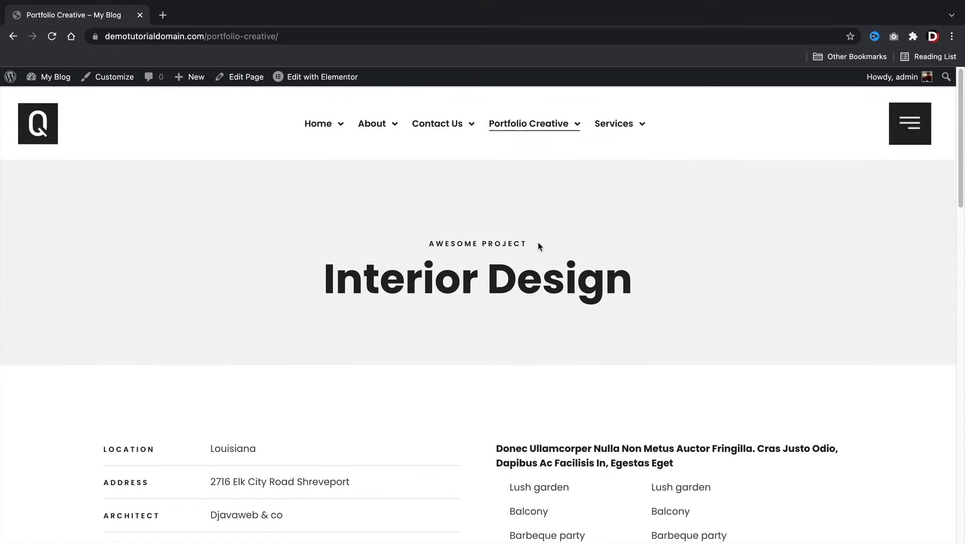
{"action": "left_click", "coordinate": [338, 83]}
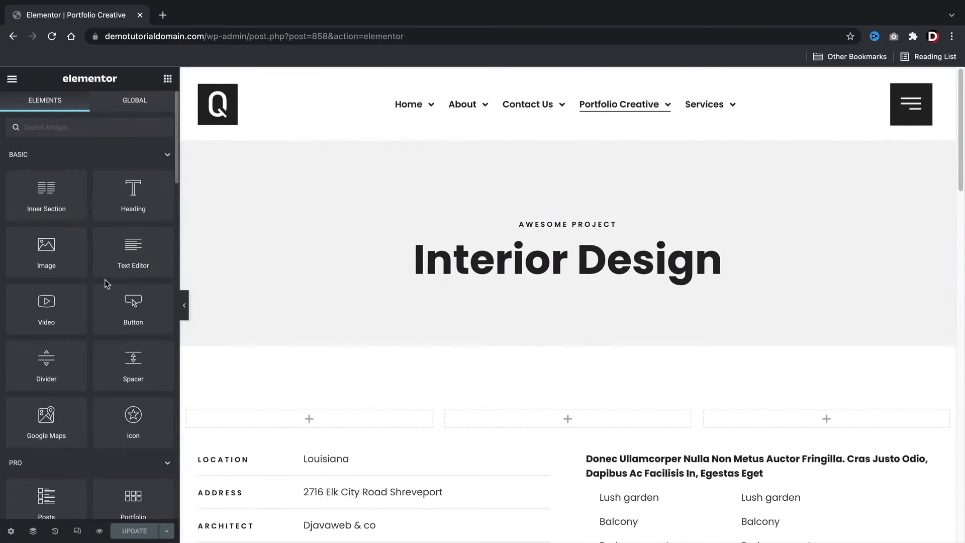
Drop the Pro Portfolio widget under the Interior Design heading and review the six-tile, three-column grid
{"action": "scroll", "coordinate": [105, 280], "scroll_direction": "down", "scroll_amount": 3}
{"action": "scroll", "coordinate": [105, 280], "scroll_direction": "down", "scroll_amount": 6}
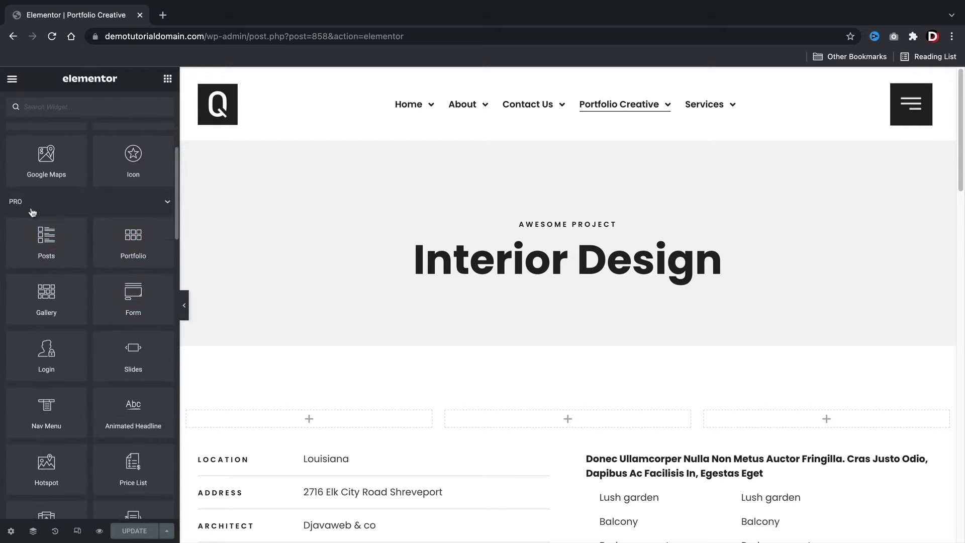
{"action": "left_click_drag", "start_coordinate": [133, 239], "coordinate": [545, 318]}
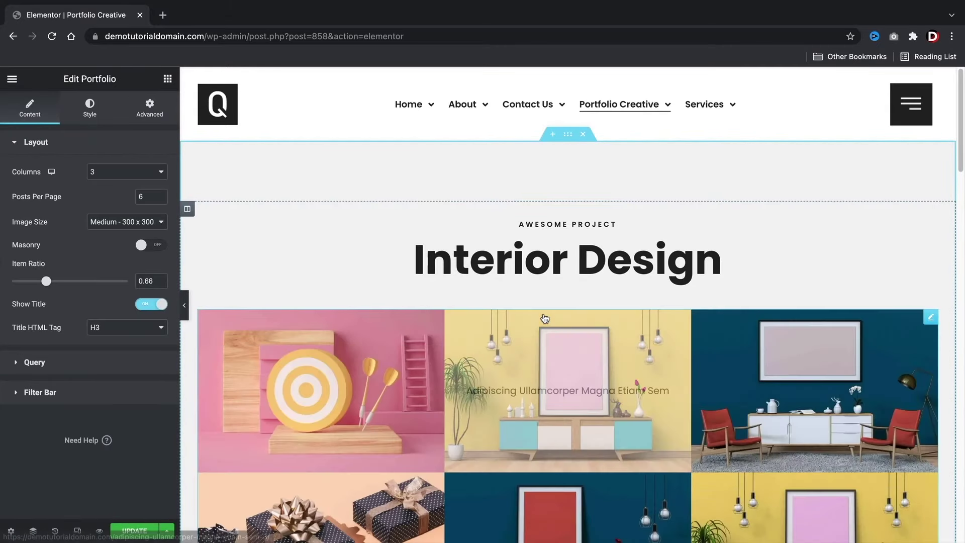
{"action": "scroll", "coordinate": [546, 319], "scroll_direction": "down", "scroll_amount": 1}
{"action": "scroll", "coordinate": [545, 319], "scroll_direction": "down", "scroll_amount": 2}
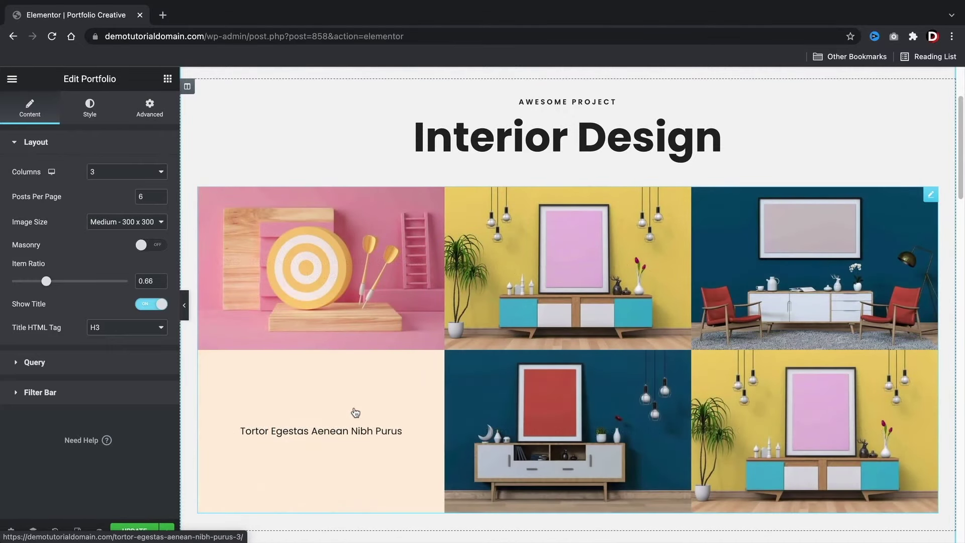
{"action": "scroll", "coordinate": [355, 412], "scroll_direction": "down", "scroll_amount": 20}
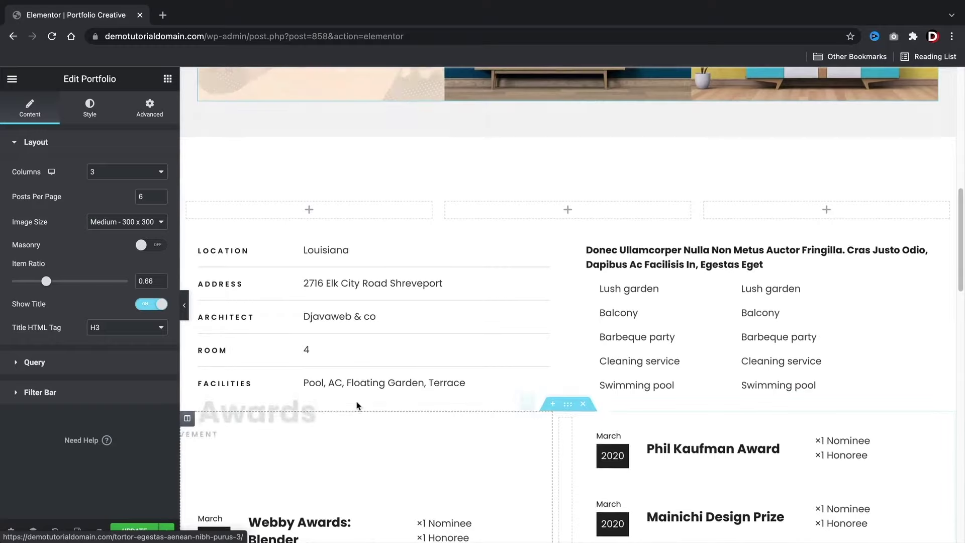
{"action": "scroll", "coordinate": [358, 406], "scroll_direction": "up", "scroll_amount": 20}
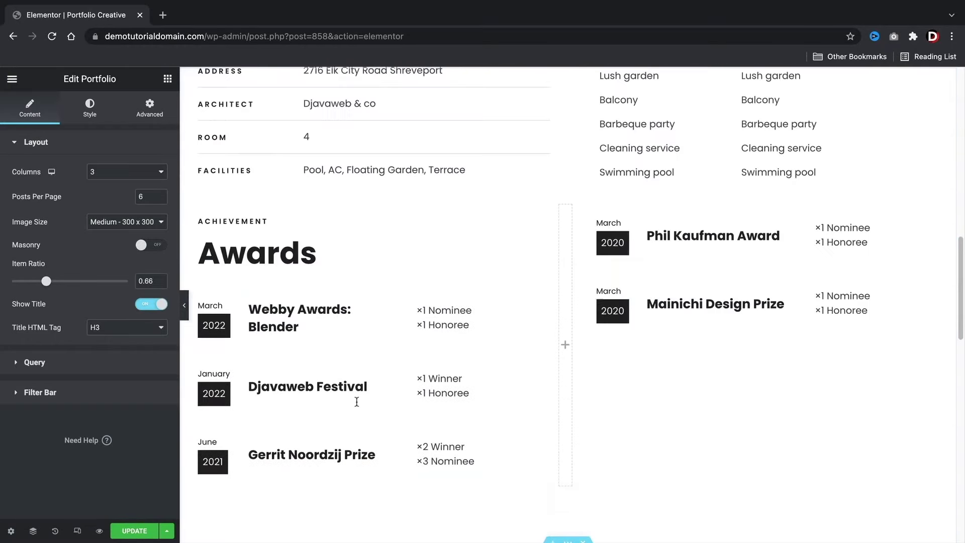
{"action": "scroll", "coordinate": [357, 401], "scroll_direction": "up", "scroll_amount": 5}
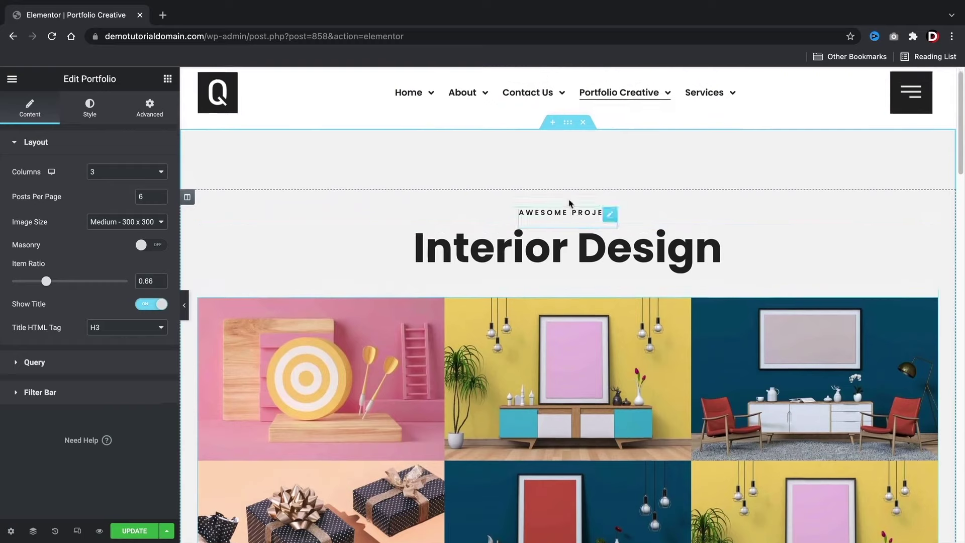
{"action": "mouse_move", "coordinate": [624, 114]}
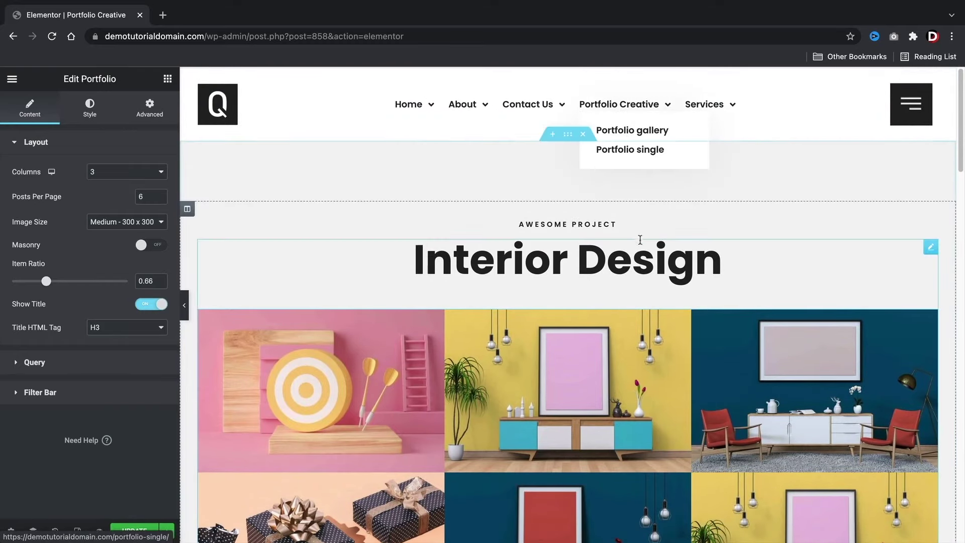
{"action": "scroll", "coordinate": [599, 282], "scroll_direction": "down", "scroll_amount": 3}
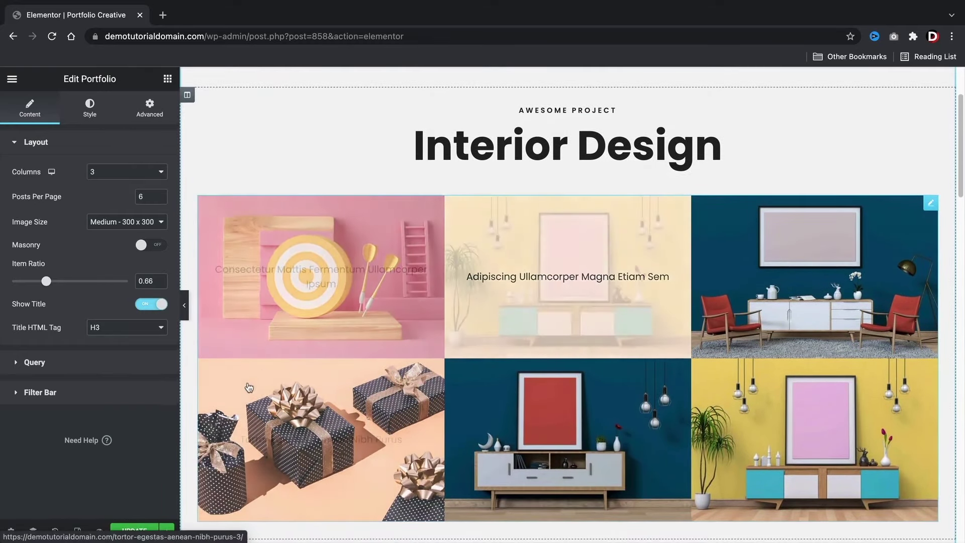
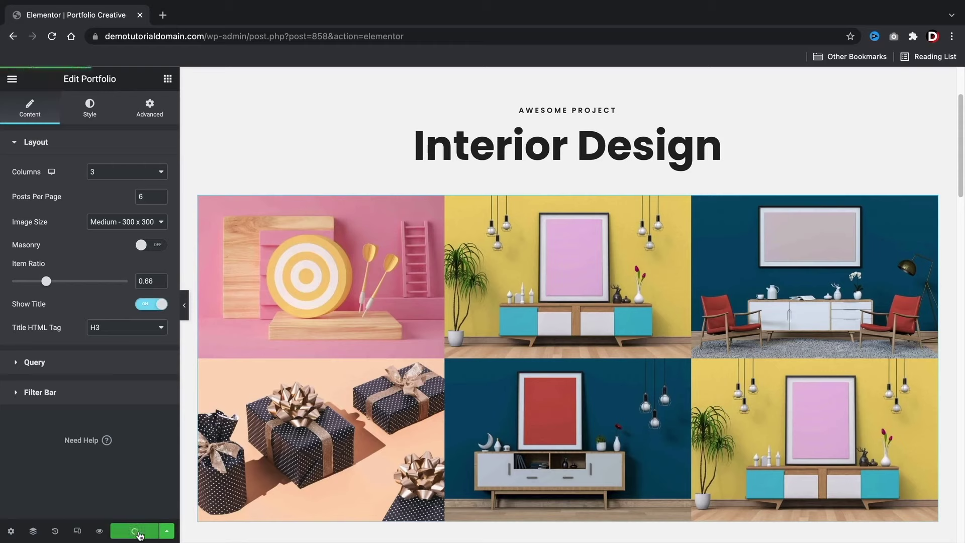
Exit Elementor to the dashboard and open All Posts, showing the 19 published posts
{"action": "left_click", "coordinate": [10, 80]}
{"action": "left_click", "coordinate": [64, 297]}
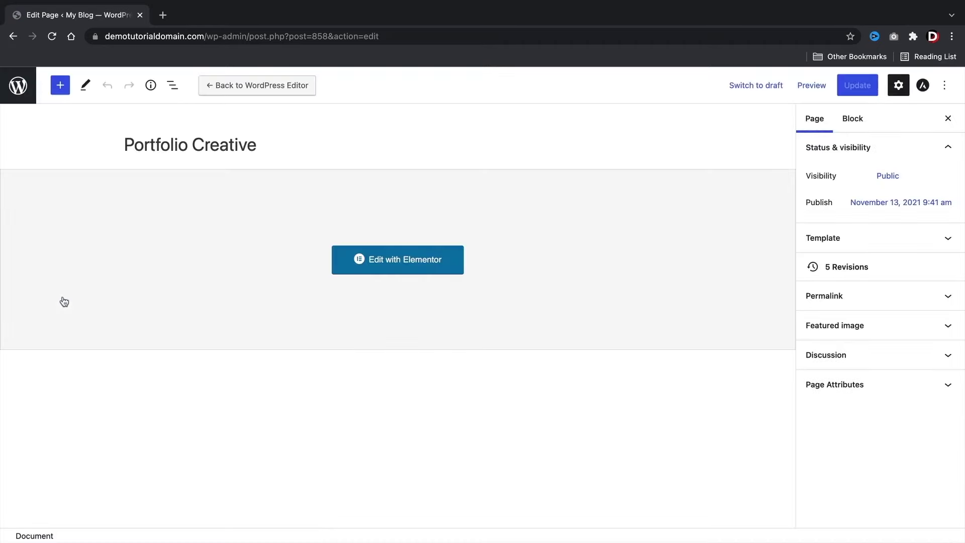
{"action": "left_click", "coordinate": [18, 85]}
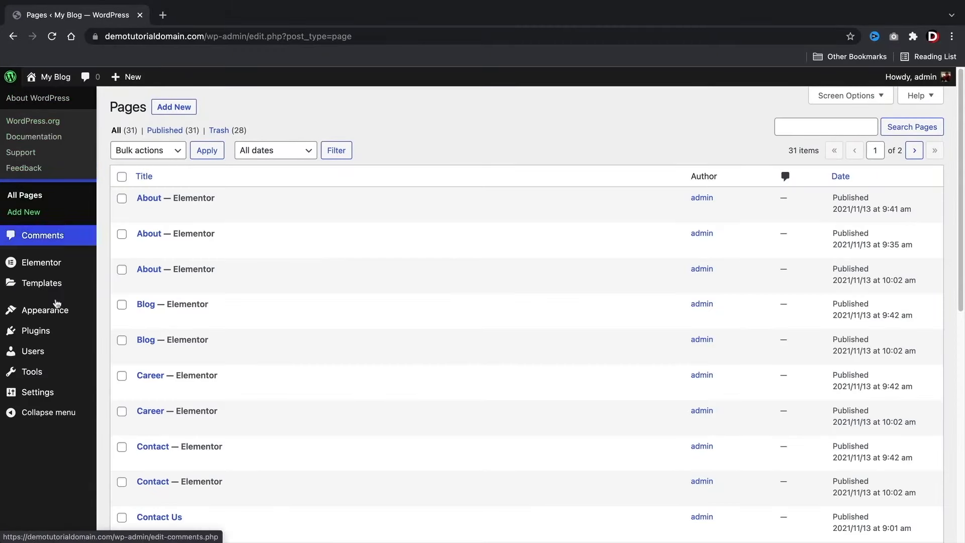
{"action": "mouse_move", "coordinate": [45, 133]}
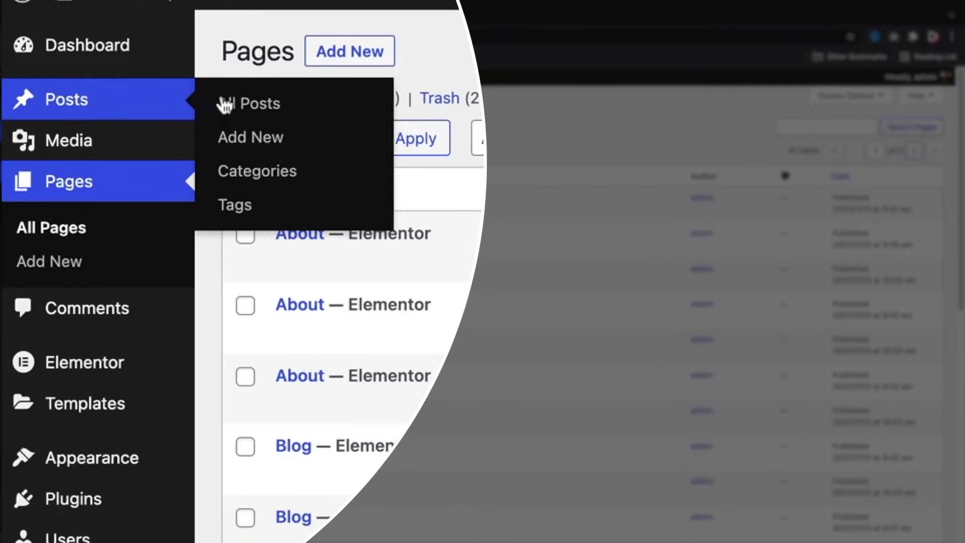
{"action": "left_click", "coordinate": [231, 104]}
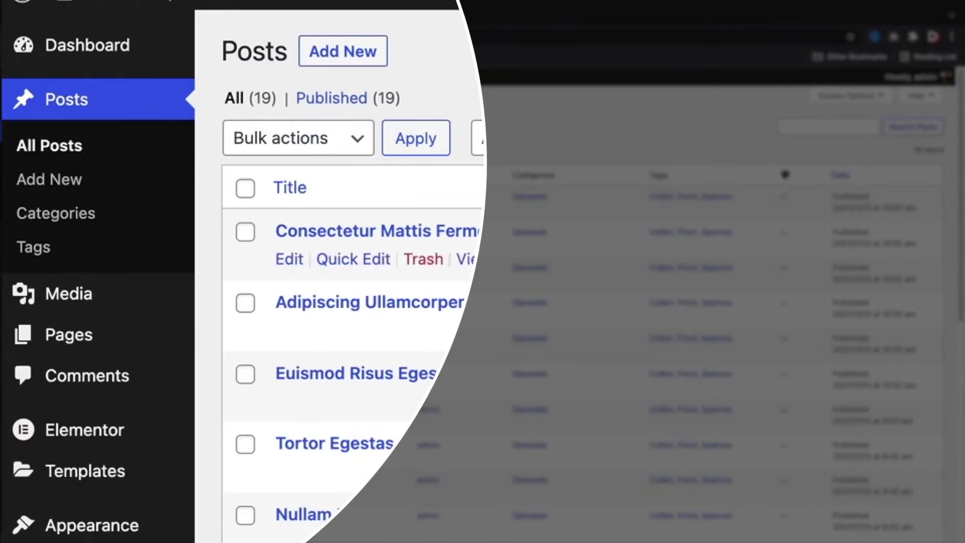
{"action": "mouse_move", "coordinate": [312, 452]}
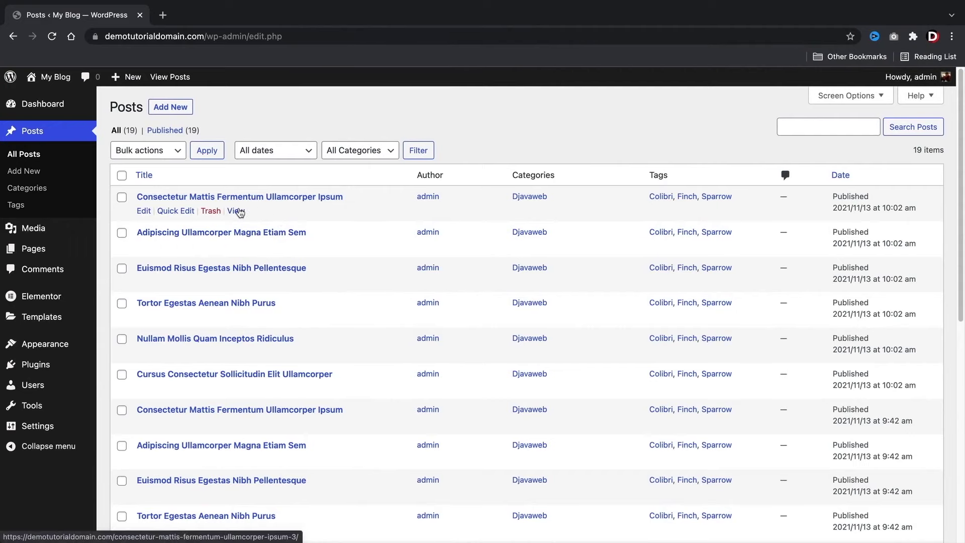
View 'Consectetur Mattis Fermentum Ullamcorper Ipsum' live and scroll through its page and right sidebar
{"action": "left_click", "coordinate": [239, 212]}
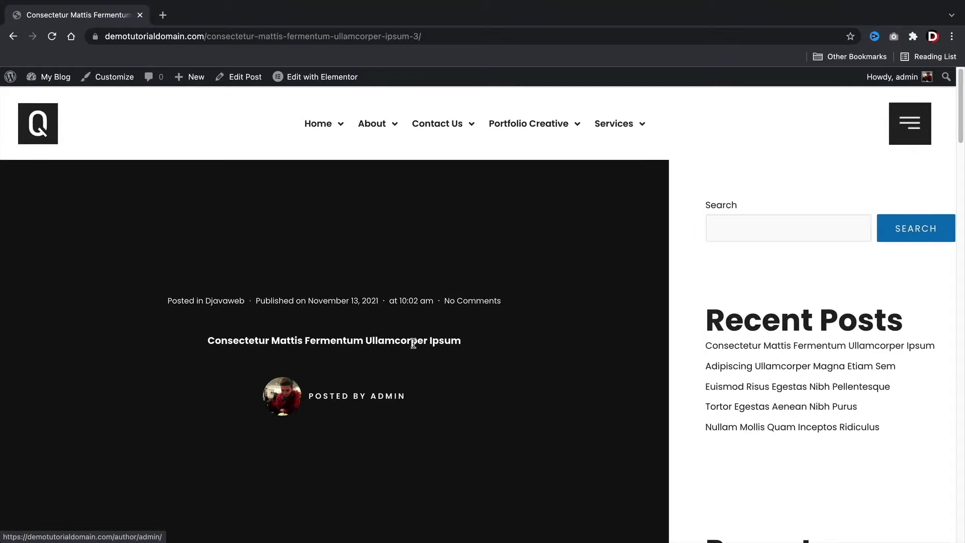
{"action": "scroll", "coordinate": [411, 302], "scroll_direction": "down", "scroll_amount": 10}
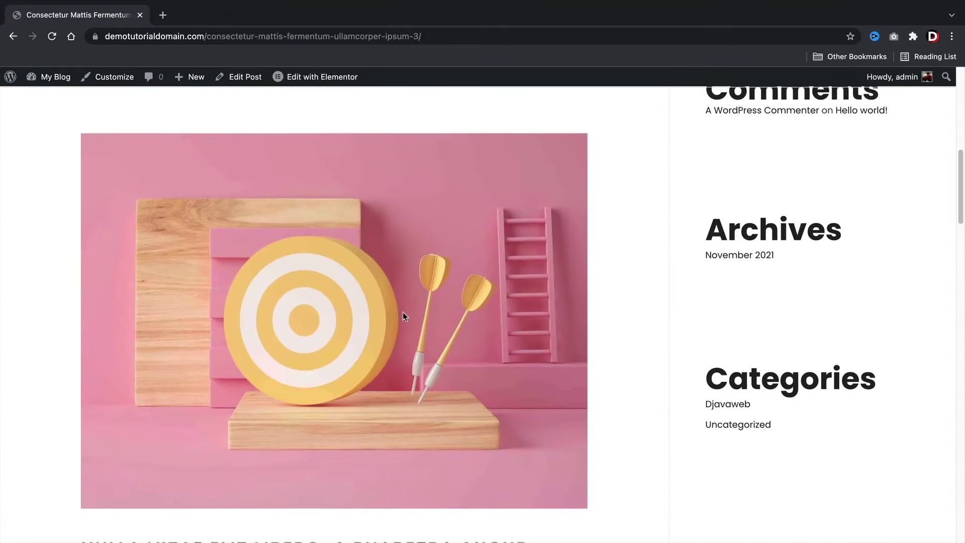
{"action": "scroll", "coordinate": [402, 317], "scroll_direction": "down", "scroll_amount": 7}
{"action": "scroll", "coordinate": [408, 326], "scroll_direction": "up", "scroll_amount": 12}
{"action": "scroll", "coordinate": [410, 329], "scroll_direction": "up", "scroll_amount": 5}
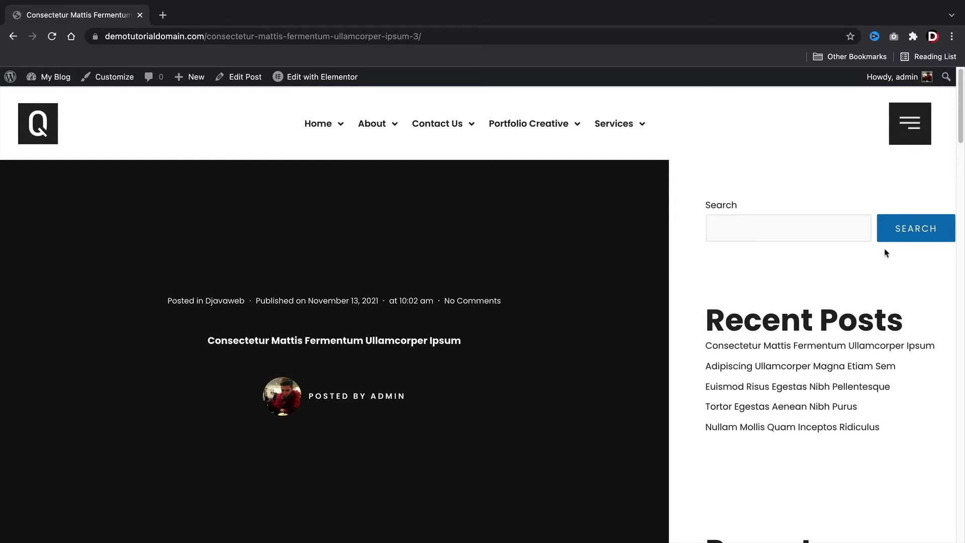
In the Customizer, set the Sidebar default layout to No Sidebar and publish it
{"action": "left_click", "coordinate": [123, 81]}
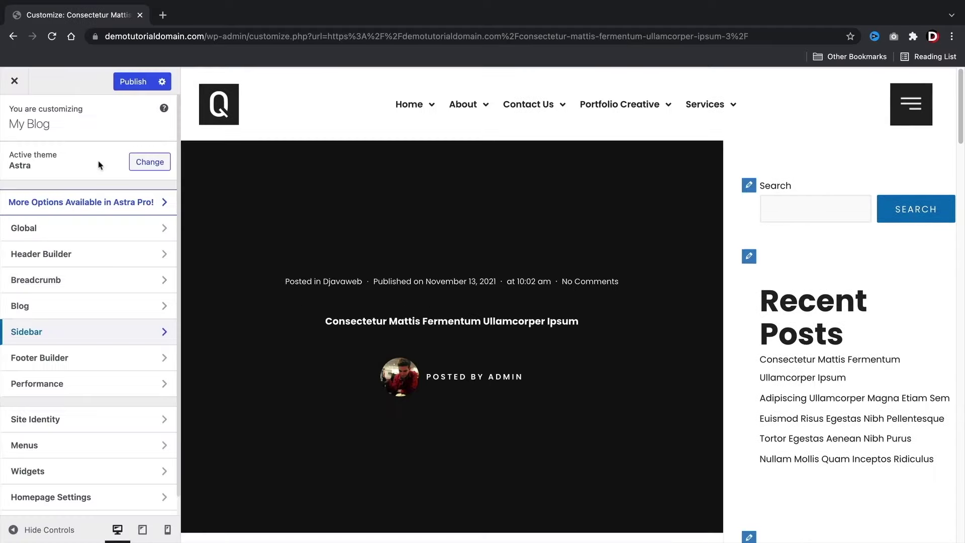
{"action": "left_click", "coordinate": [36, 332]}
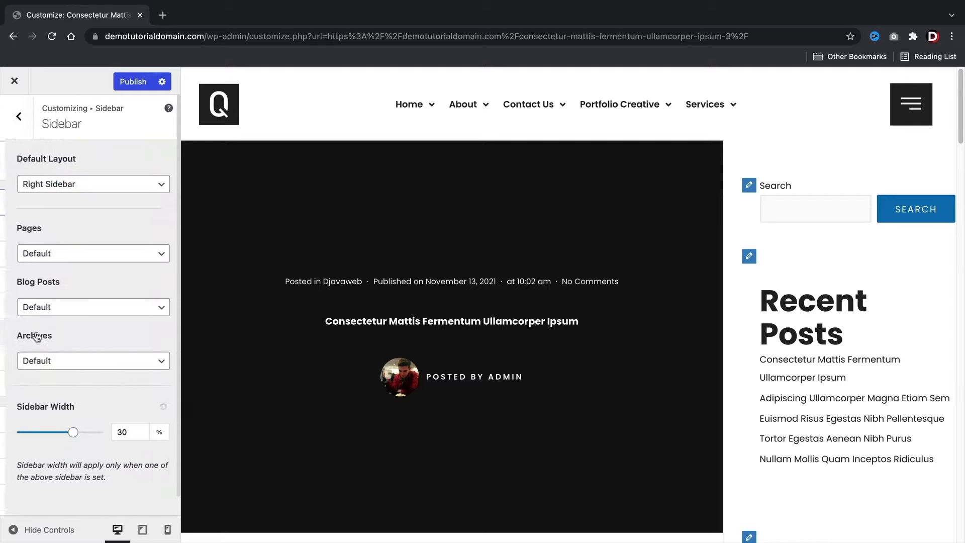
{"action": "left_click", "coordinate": [103, 184]}
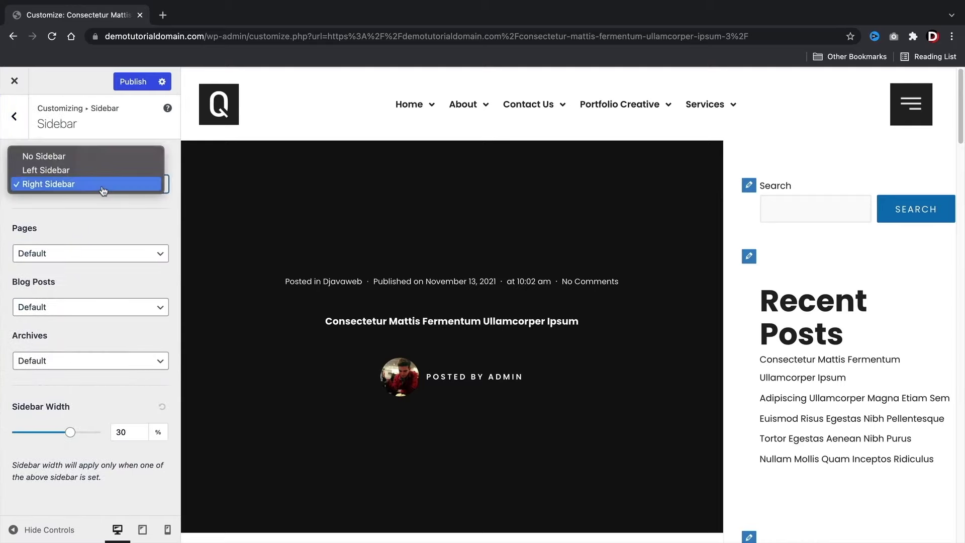
{"action": "left_click", "coordinate": [109, 156]}
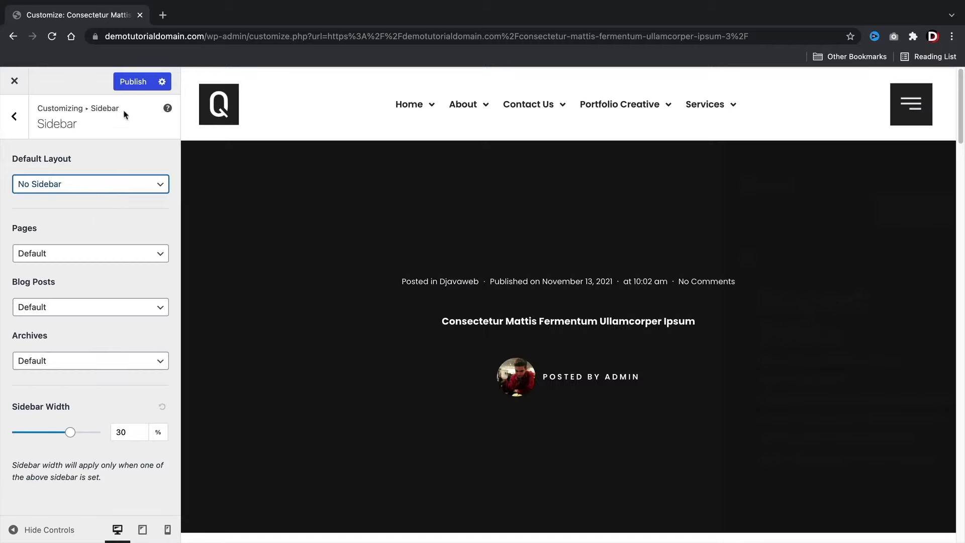
{"action": "left_click", "coordinate": [130, 83]}
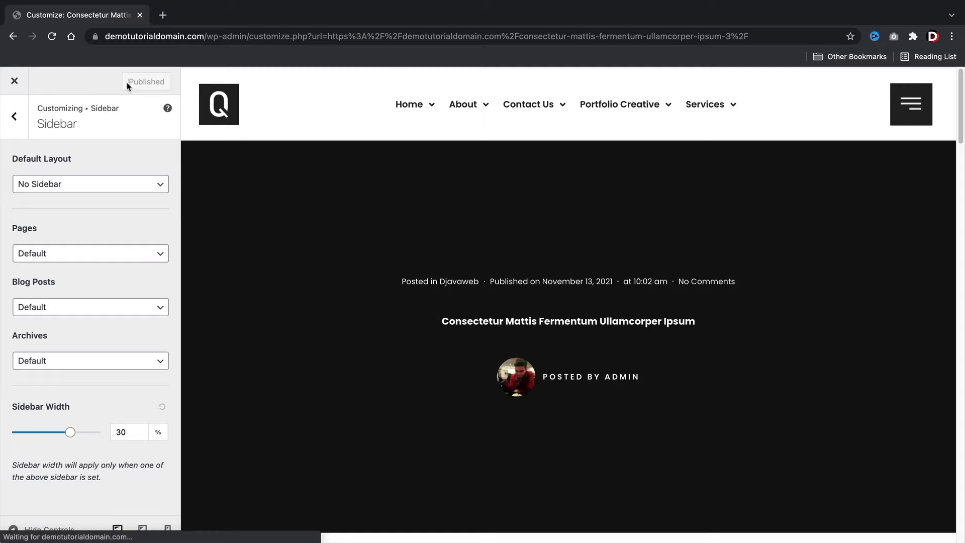
{"action": "left_click", "coordinate": [14, 82]}
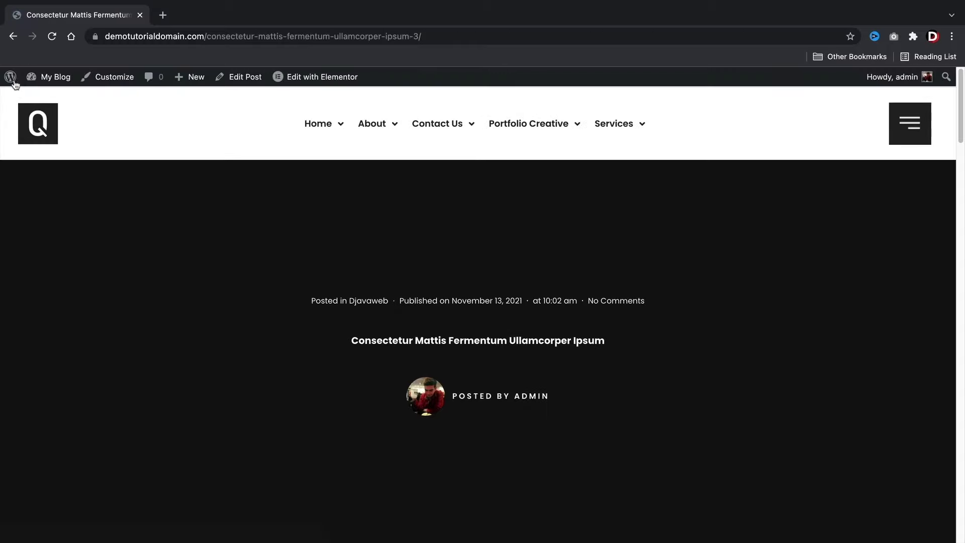
Go to the dashboard and start a new post via Posts > Add New
{"action": "mouse_move", "coordinate": [47, 77]}
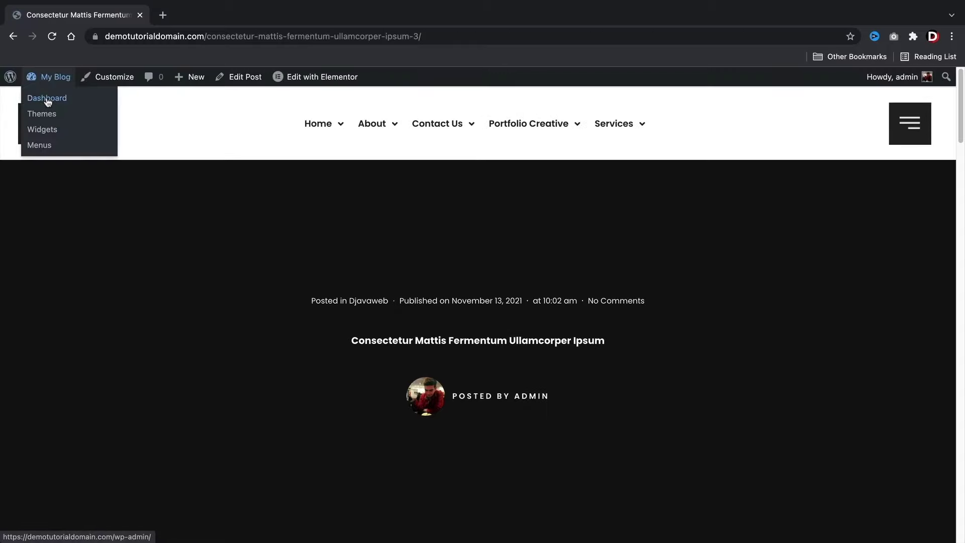
{"action": "left_click", "coordinate": [47, 98]}
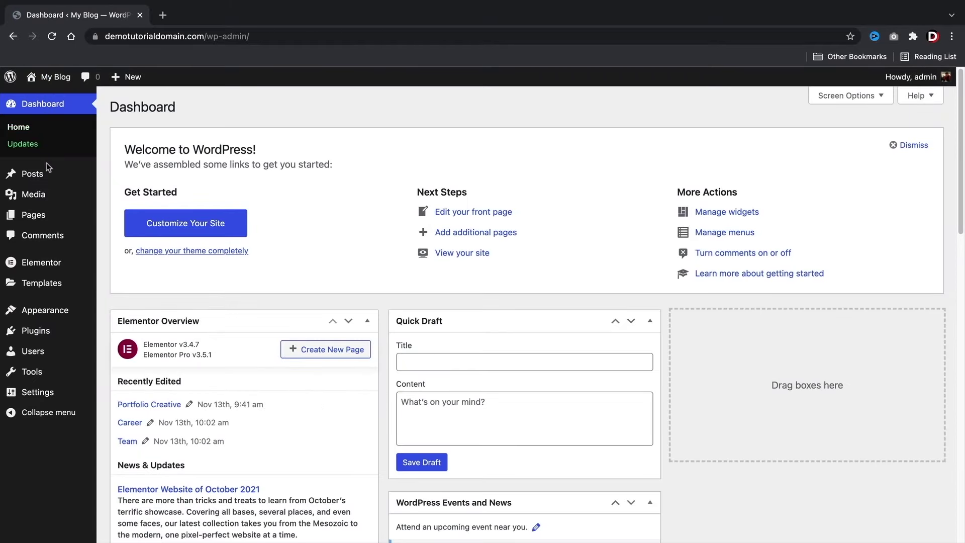
{"action": "mouse_move", "coordinate": [48, 180]}
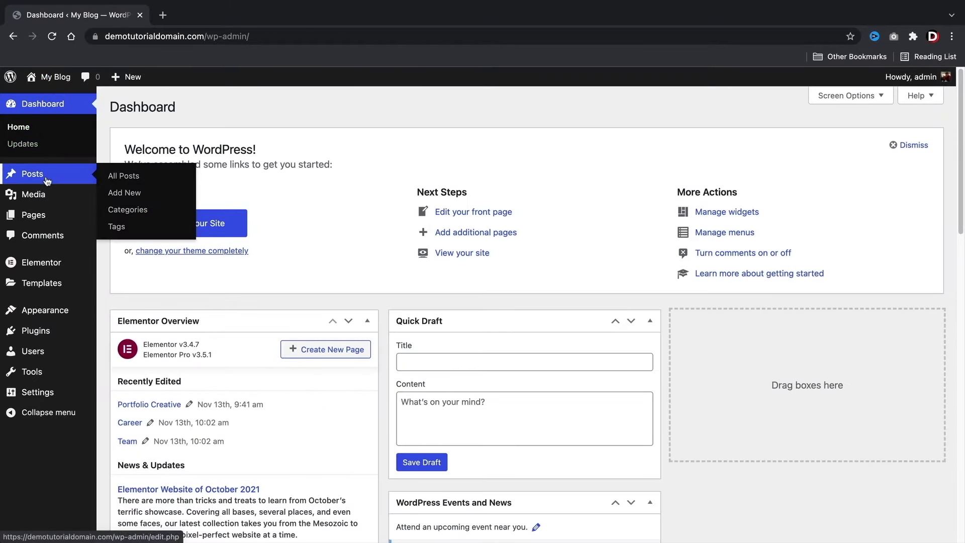
{"action": "left_click", "coordinate": [141, 199]}
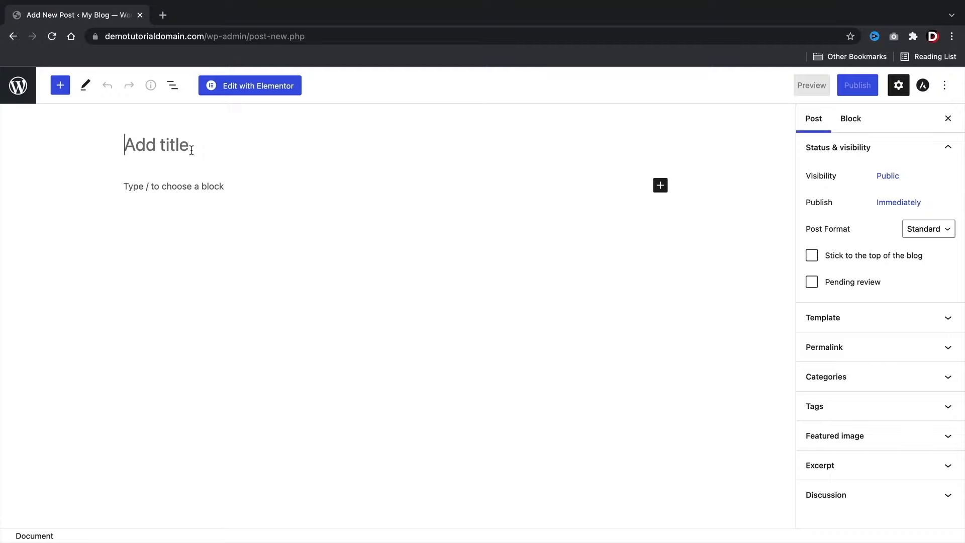
Title the post 'The Interior Design Project', fixing the typo
{"action": "type", "text": "The I"}
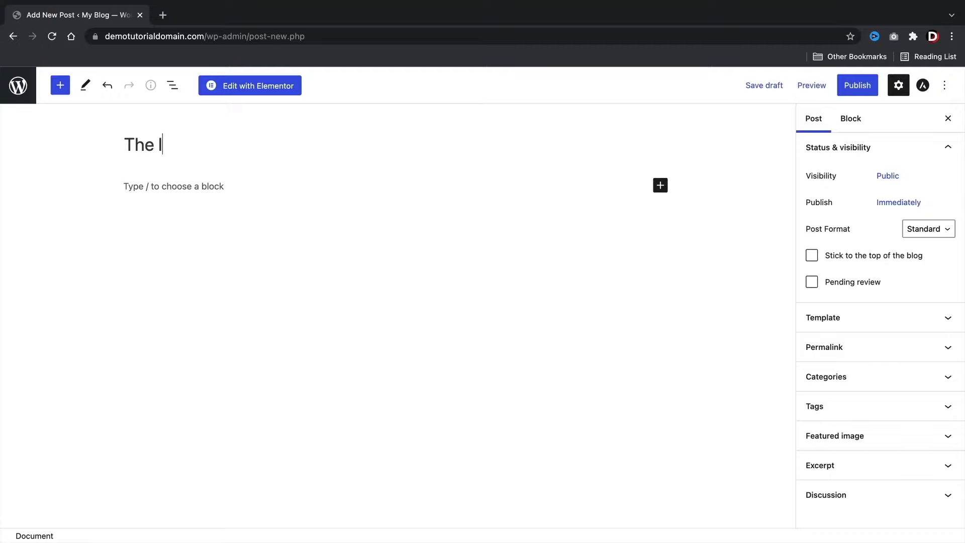
{"action": "type", "text": "nterior Design Proje"}
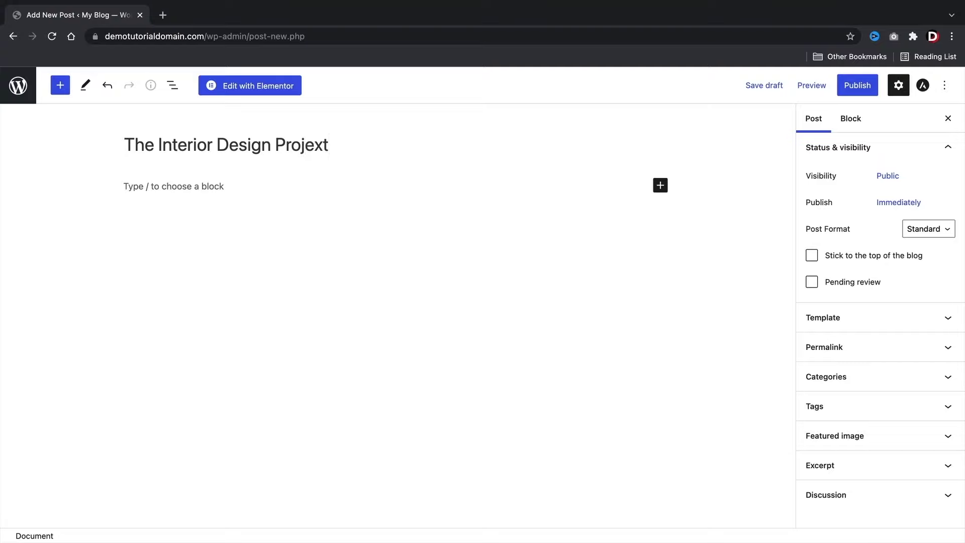
{"action": "type", "text": "x"}
{"action": "key", "text": "BackSpace"}
{"action": "type", "text": "ct"}
Set the green tea bottle photo tea-MUEUYS3-1.jpg as the post's featured image
{"action": "left_click", "coordinate": [833, 439]}
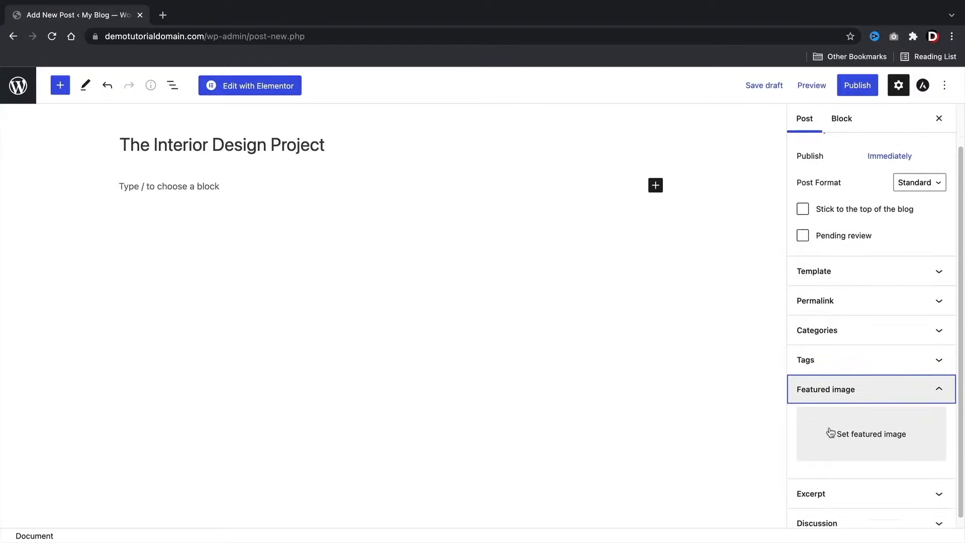
{"action": "left_click", "coordinate": [860, 427]}
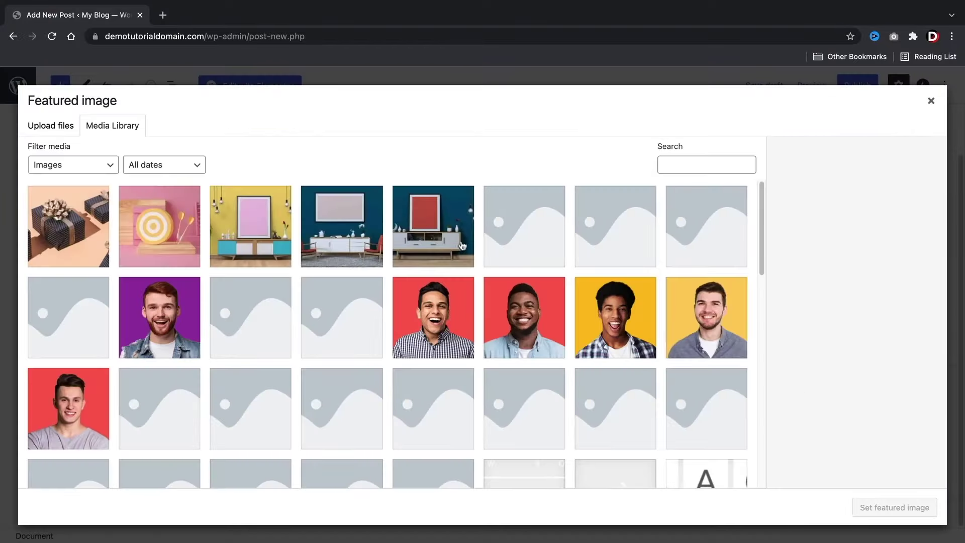
{"action": "scroll", "coordinate": [380, 257], "scroll_direction": "down", "scroll_amount": 5}
{"action": "scroll", "coordinate": [377, 257], "scroll_direction": "down", "scroll_amount": 10}
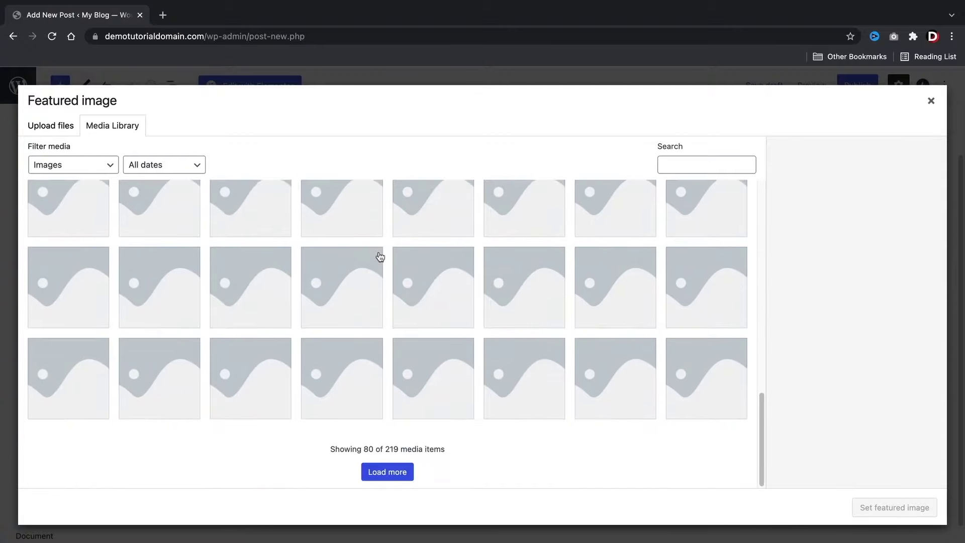
{"action": "left_click", "coordinate": [402, 471]}
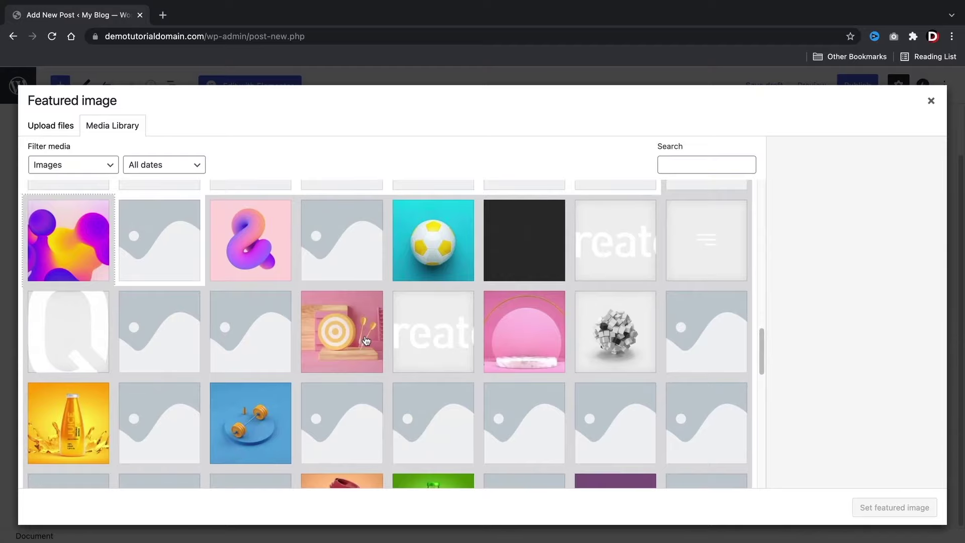
{"action": "scroll", "coordinate": [366, 341], "scroll_direction": "down", "scroll_amount": 2}
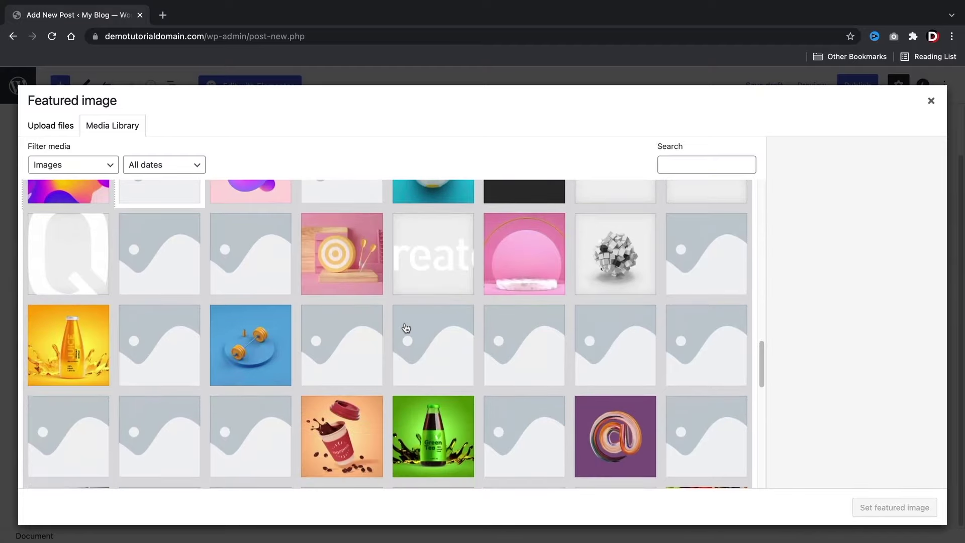
{"action": "left_click", "coordinate": [429, 414]}
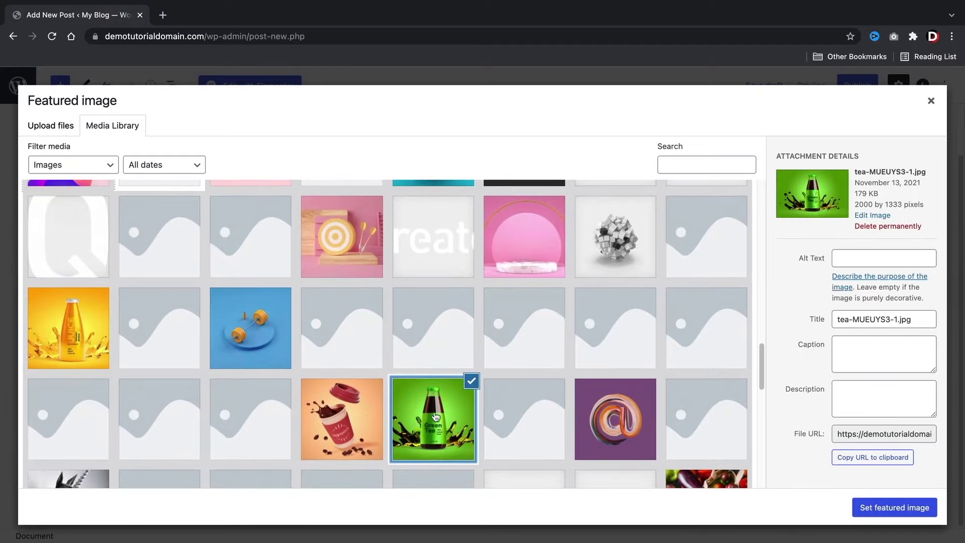
{"action": "scroll", "coordinate": [593, 396], "scroll_direction": "down", "scroll_amount": 2}
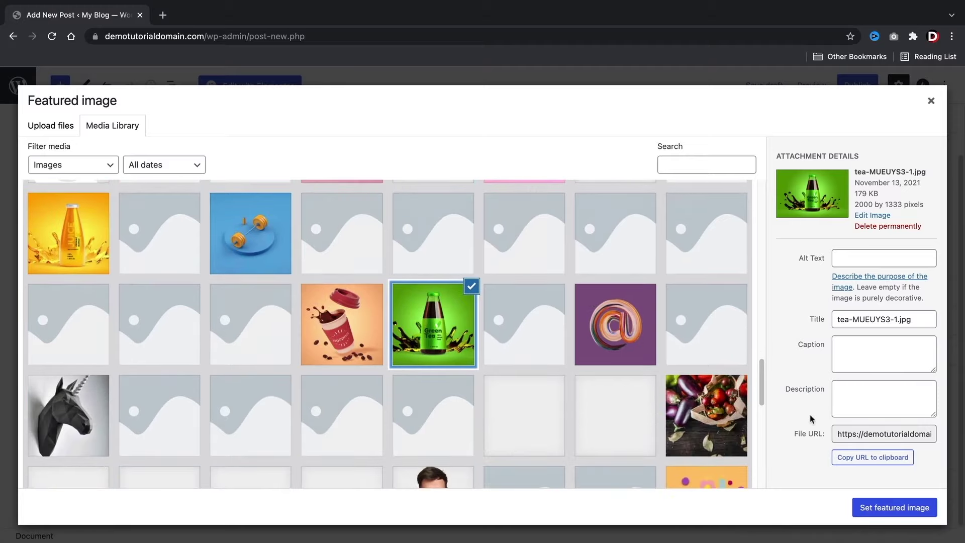
{"action": "left_click", "coordinate": [887, 506]}
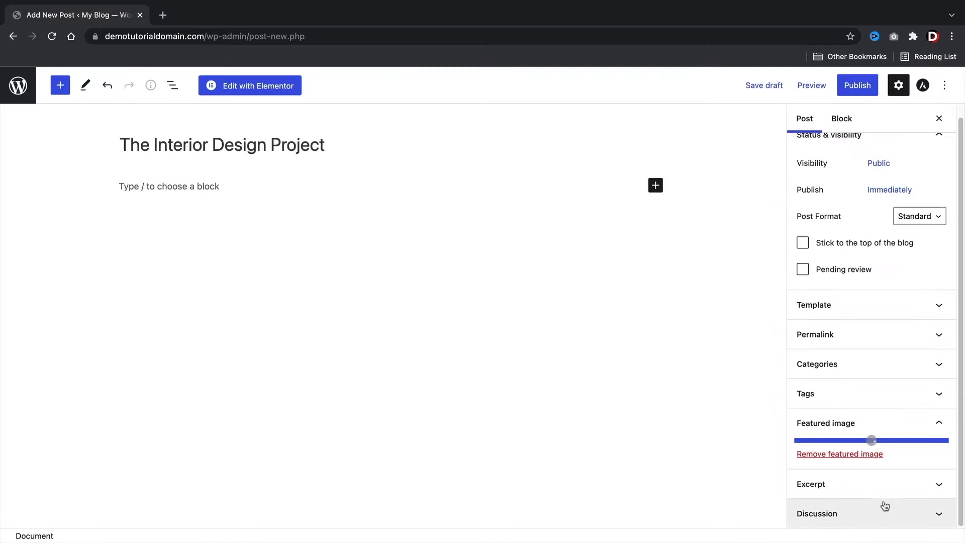
Publish The Interior Design Project post and switch to Edit with Elementor
{"action": "left_click", "coordinate": [237, 183]}
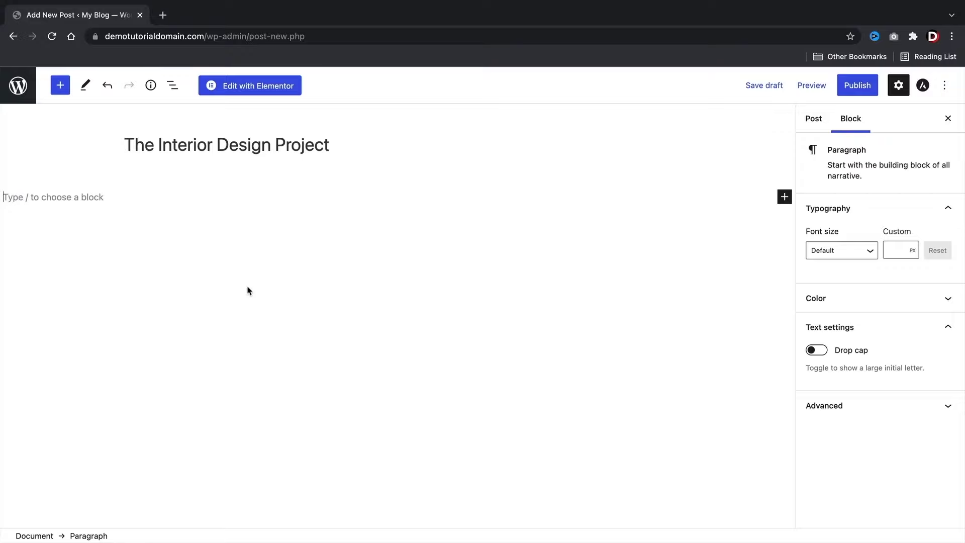
{"action": "left_click", "coordinate": [858, 87]}
{"action": "left_click", "coordinate": [859, 86]}
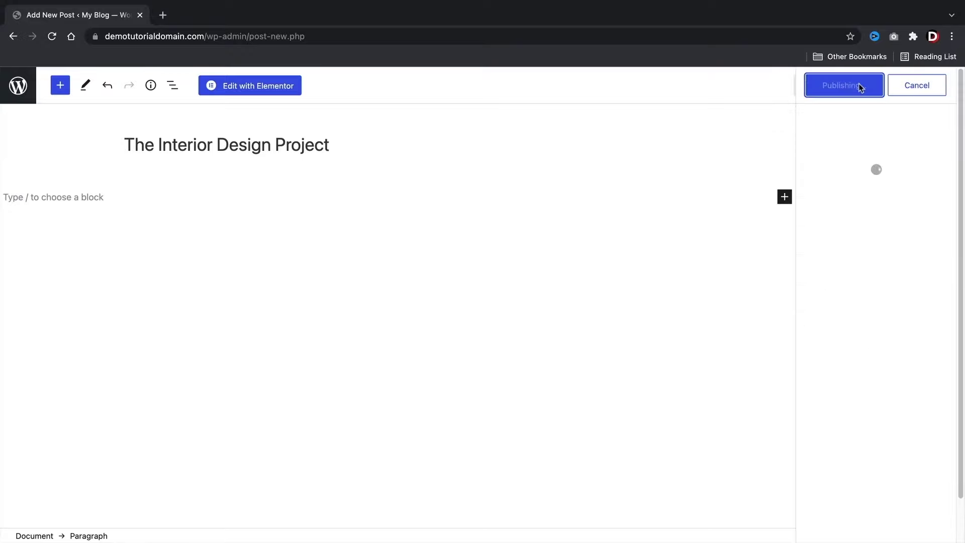
{"action": "left_click", "coordinate": [273, 88]}
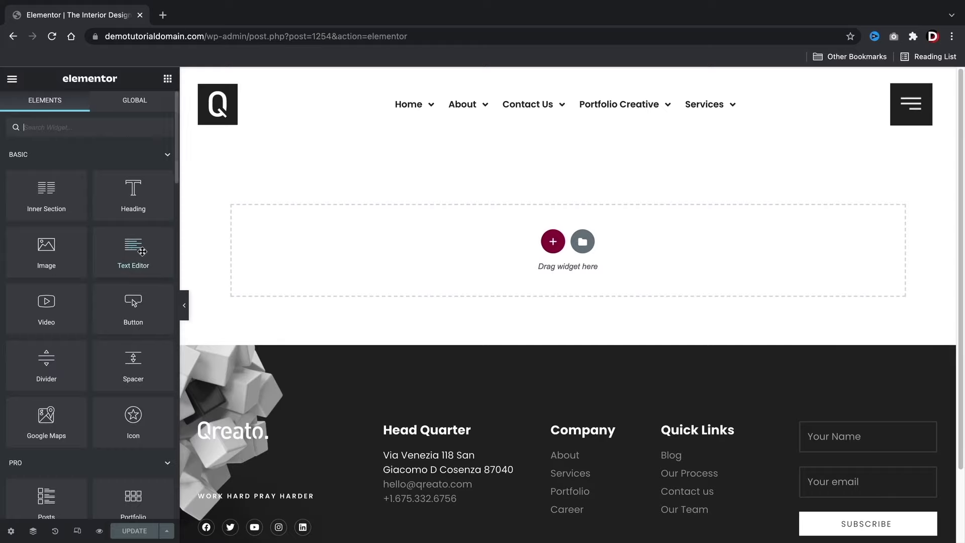
Replace a misplaced Text Editor widget with a Lorem ipsum Text Editor below the header
{"action": "left_click_drag", "start_coordinate": [135, 250], "coordinate": [466, 267]}
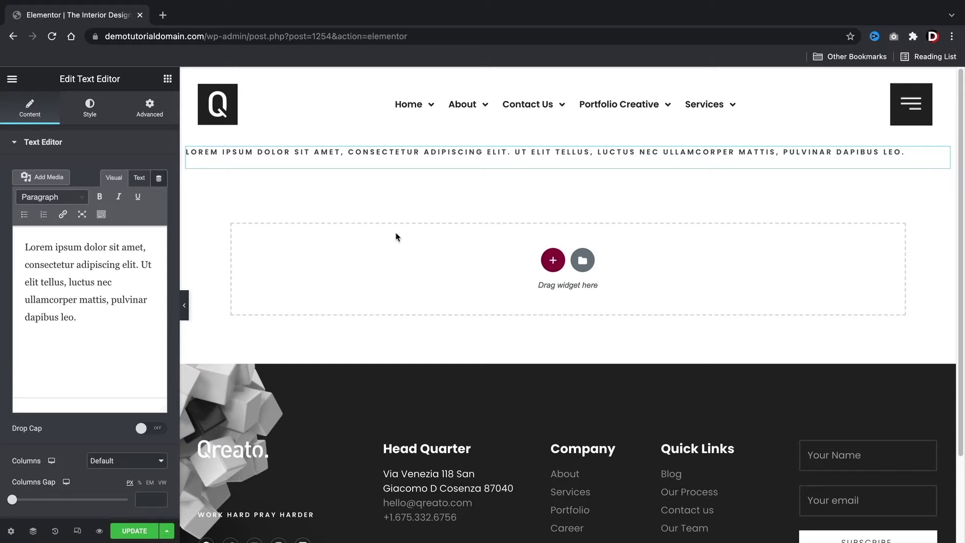
{"action": "mouse_move", "coordinate": [575, 134]}
{"action": "key", "text": "Delete"}
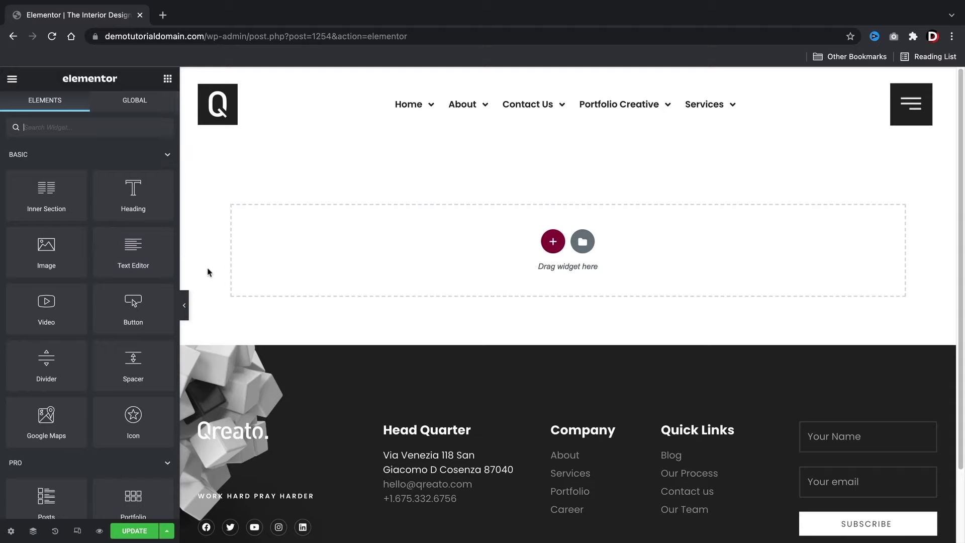
{"action": "left_click_drag", "start_coordinate": [128, 247], "coordinate": [440, 272]}
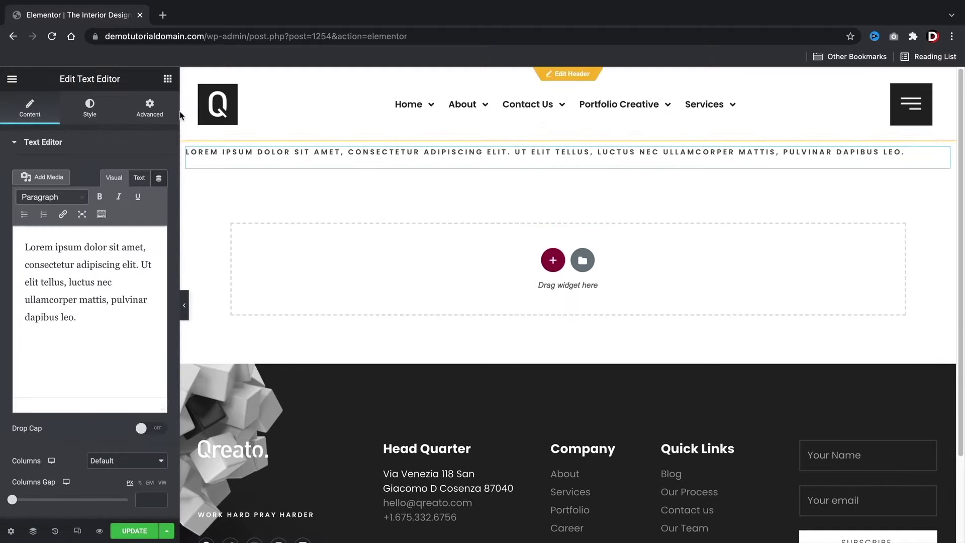
Add an Image widget under the text showing the gift-box photo
{"action": "left_click", "coordinate": [167, 79]}
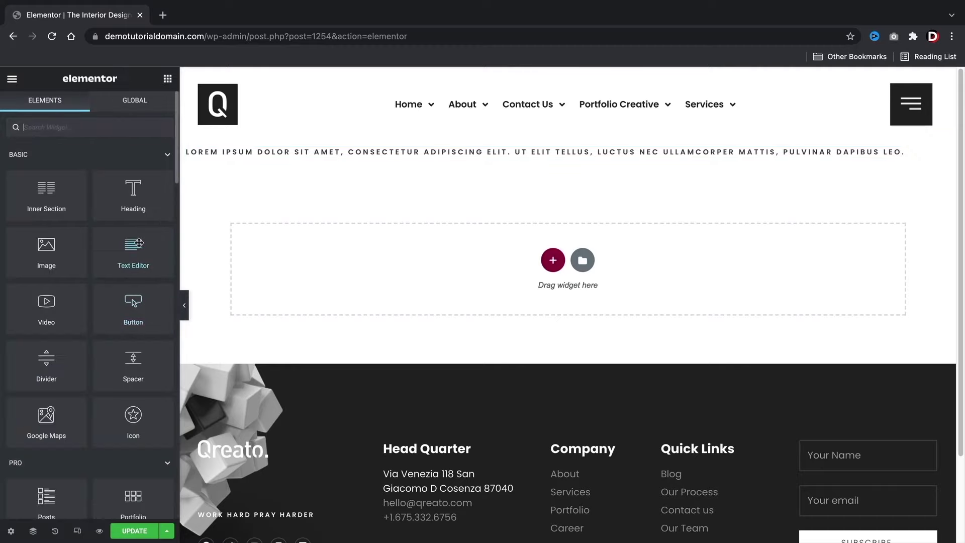
{"action": "left_click_drag", "start_coordinate": [47, 251], "coordinate": [370, 161]}
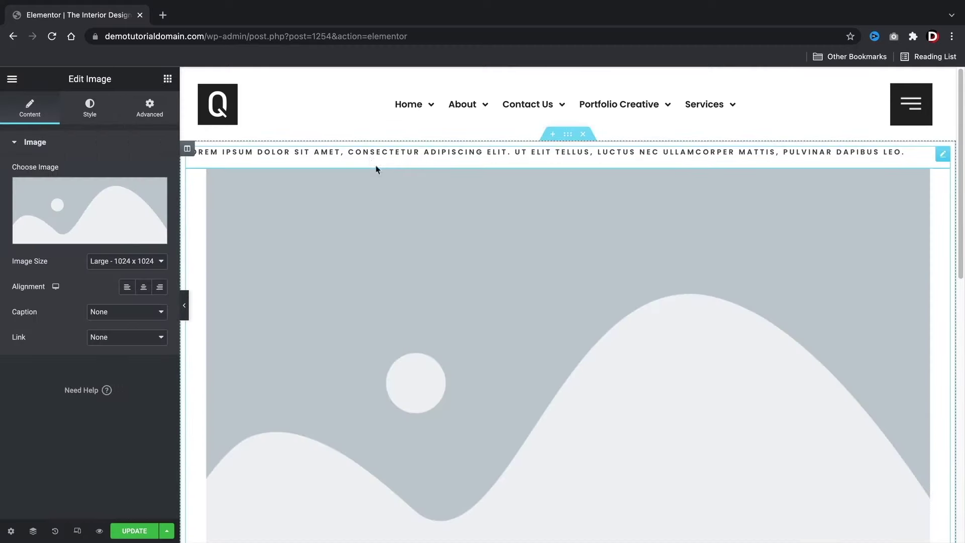
{"action": "scroll", "coordinate": [504, 308], "scroll_direction": "down", "scroll_amount": 2}
{"action": "scroll", "coordinate": [461, 282], "scroll_direction": "up", "scroll_amount": 2}
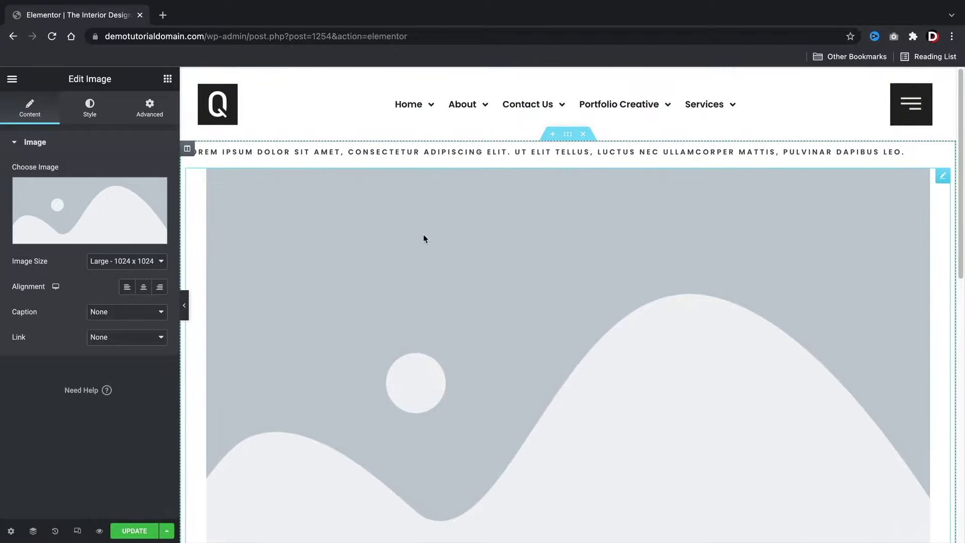
{"action": "left_click", "coordinate": [80, 205]}
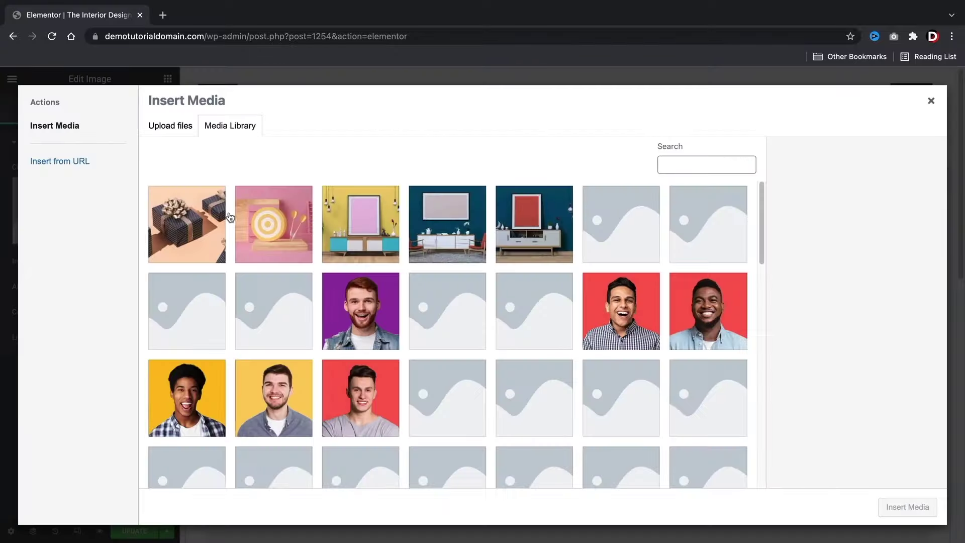
{"action": "left_click", "coordinate": [189, 229]}
{"action": "left_click", "coordinate": [907, 507]}
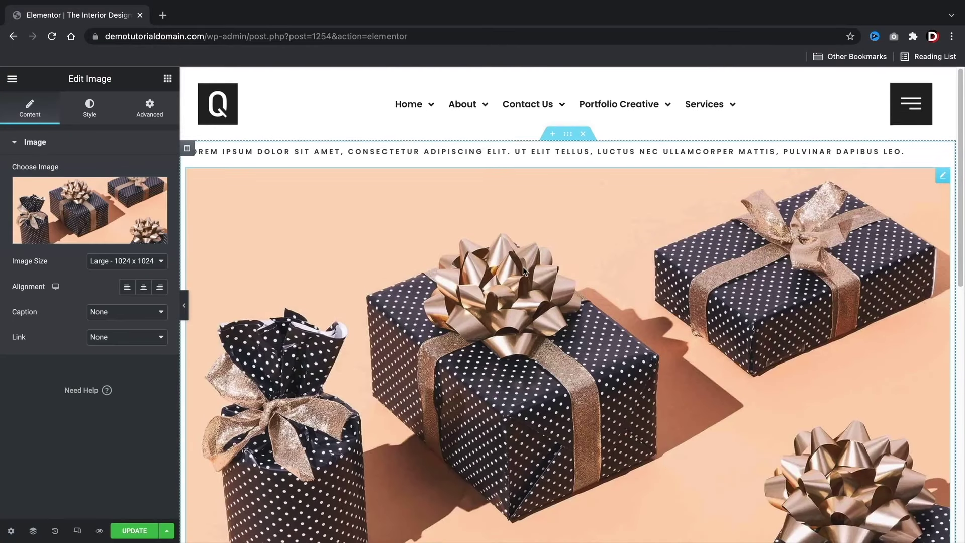
Set the image size to Medium - 300 x 300 and update the post
{"action": "scroll", "coordinate": [437, 261], "scroll_direction": "down", "scroll_amount": 2}
{"action": "left_click", "coordinate": [132, 261]}
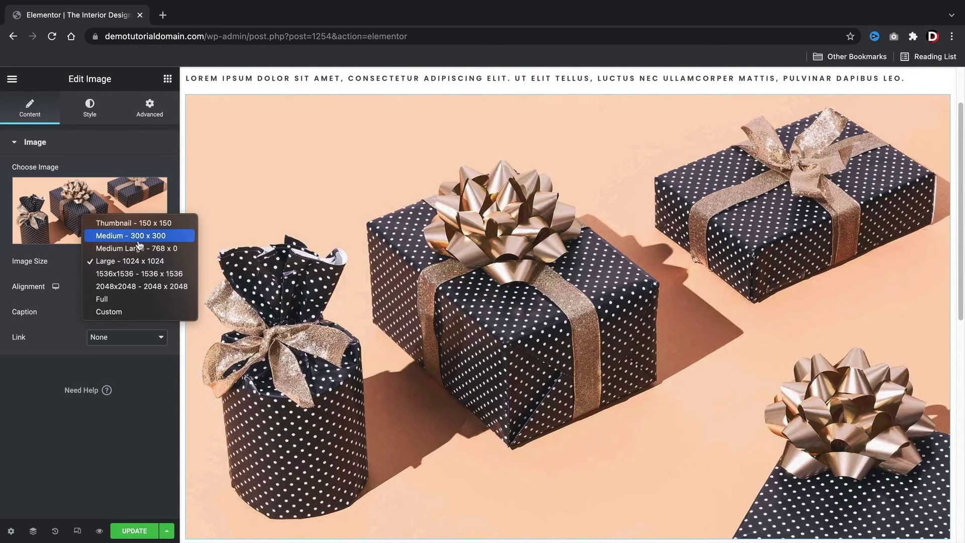
{"action": "left_click", "coordinate": [139, 241]}
{"action": "scroll", "coordinate": [536, 217], "scroll_direction": "up", "scroll_amount": 2}
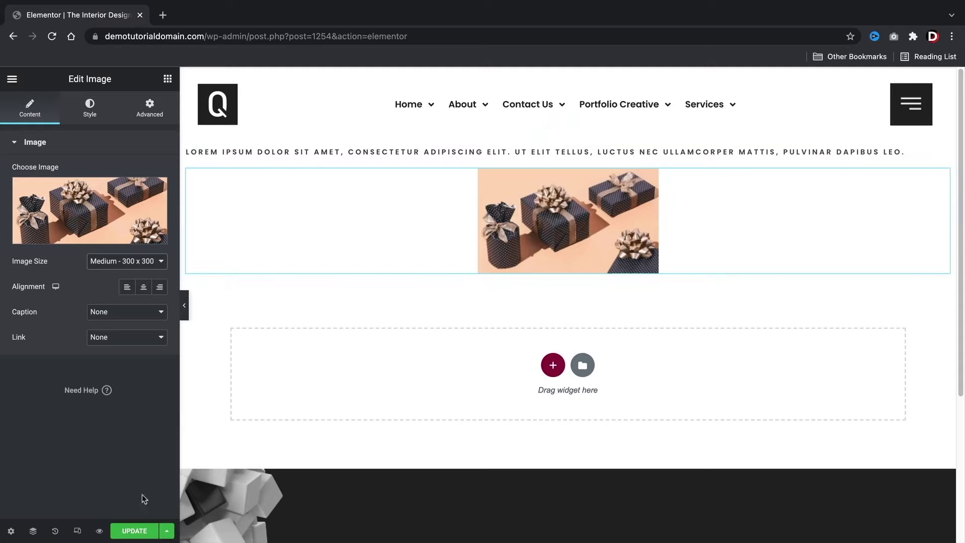
{"action": "left_click", "coordinate": [133, 530]}
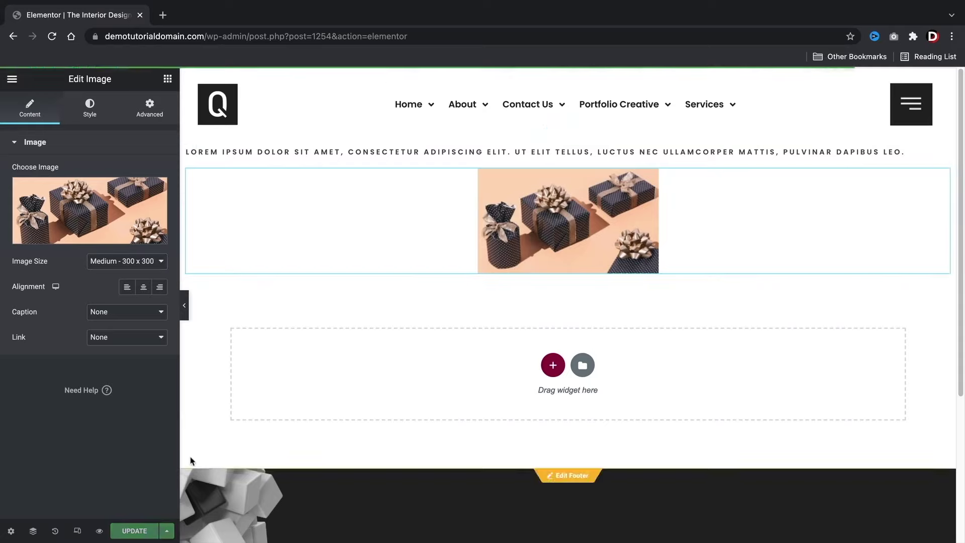
{"action": "left_click", "coordinate": [14, 87]}
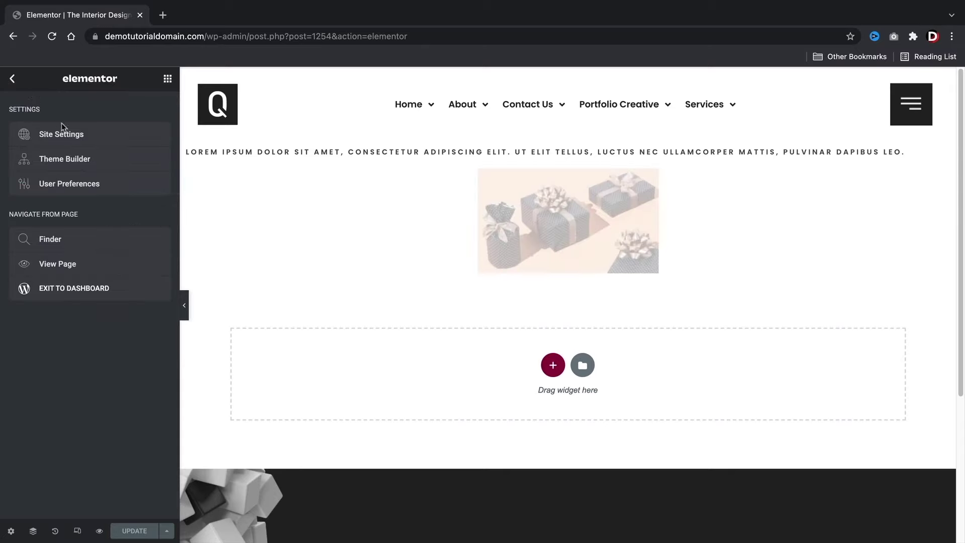
Go from the live post to the Portfolio Creative gallery and edit it with Elementor
{"action": "left_click", "coordinate": [75, 266]}
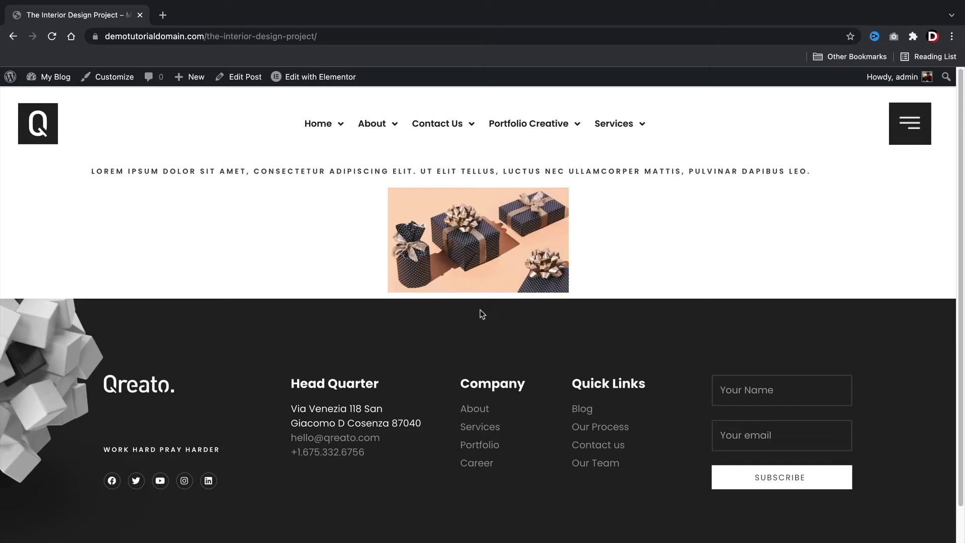
{"action": "left_click", "coordinate": [542, 123]}
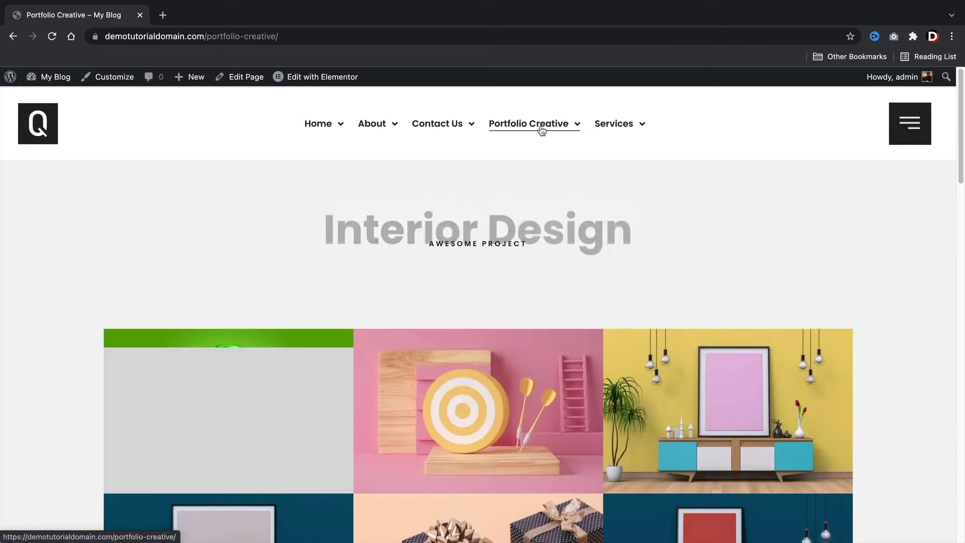
{"action": "scroll", "coordinate": [635, 211], "scroll_direction": "down", "scroll_amount": 3}
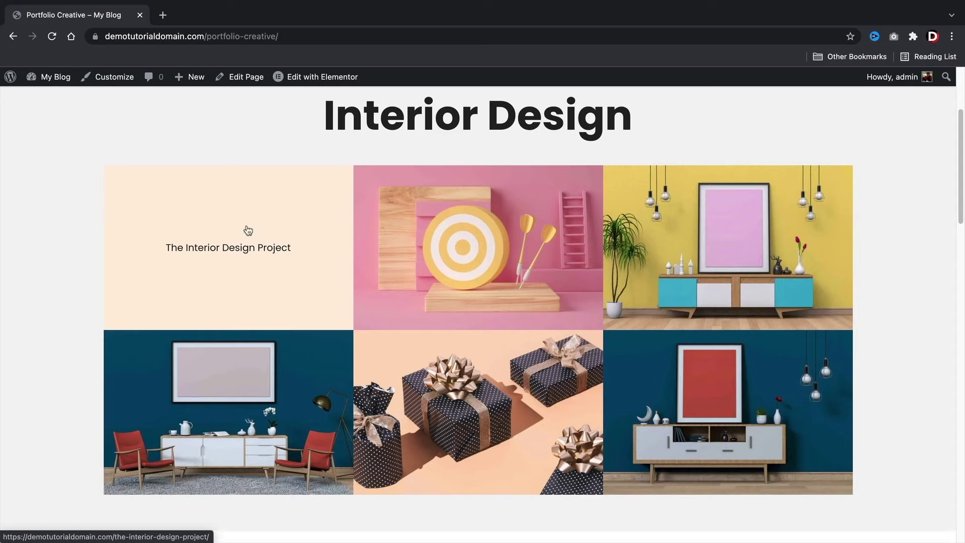
{"action": "scroll", "coordinate": [250, 276], "scroll_direction": "up", "scroll_amount": 2}
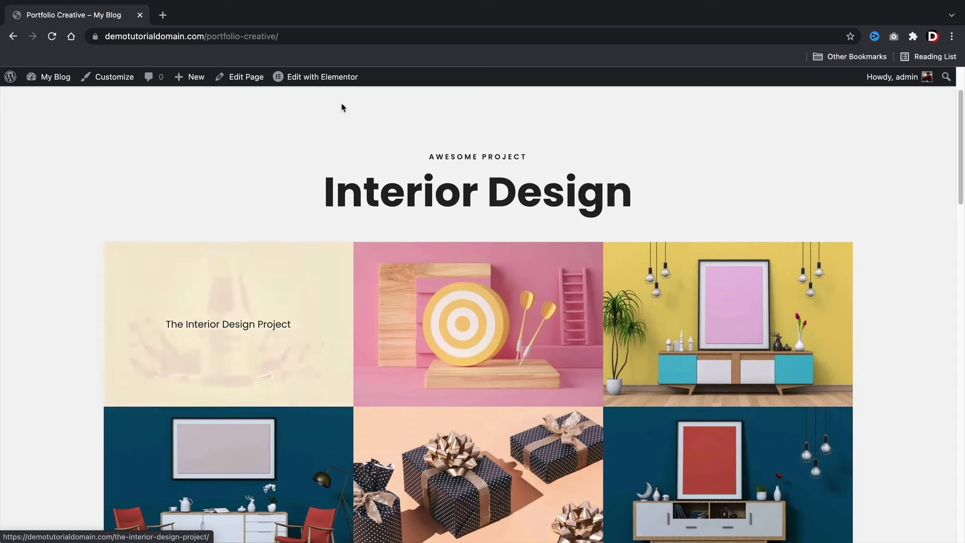
{"action": "left_click", "coordinate": [349, 82]}
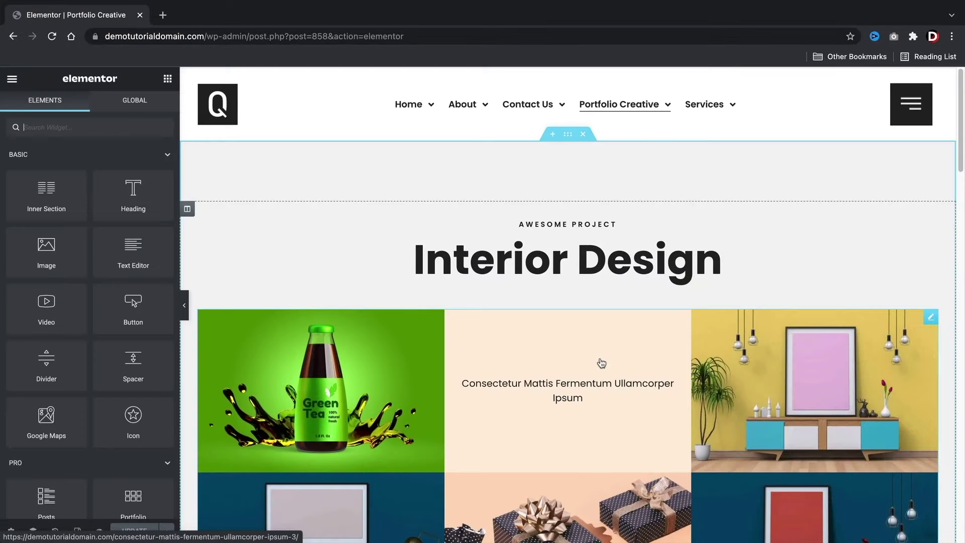
Enable the Portfolio widget's filter bar and set its Taxonomy to Categories
{"action": "scroll", "coordinate": [602, 363], "scroll_direction": "down", "scroll_amount": 2}
{"action": "left_click", "coordinate": [598, 288]}
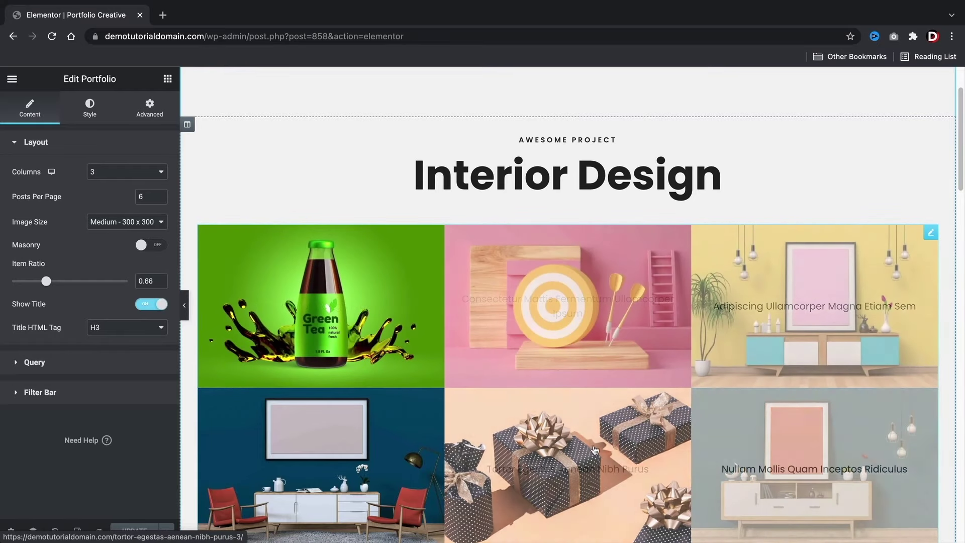
{"action": "left_click", "coordinate": [59, 393]}
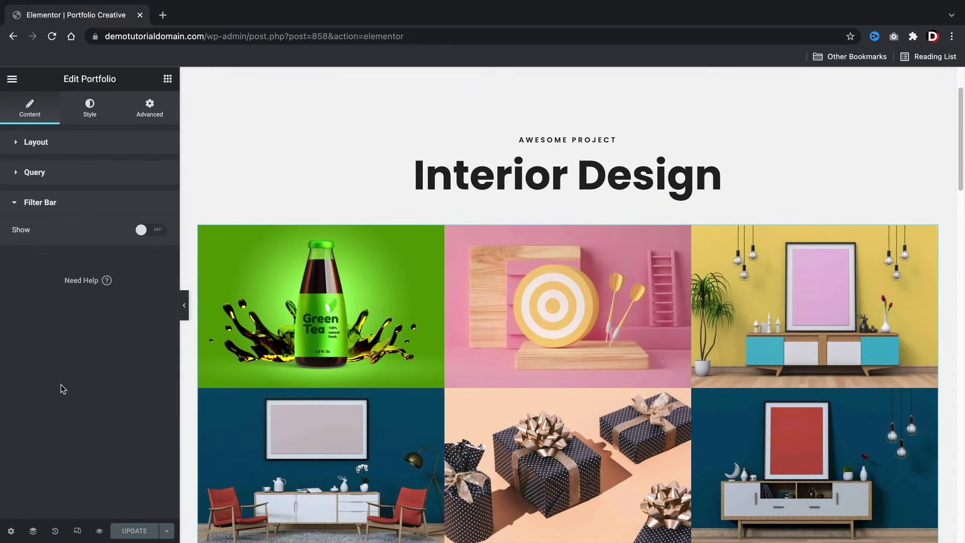
{"action": "left_click", "coordinate": [148, 231]}
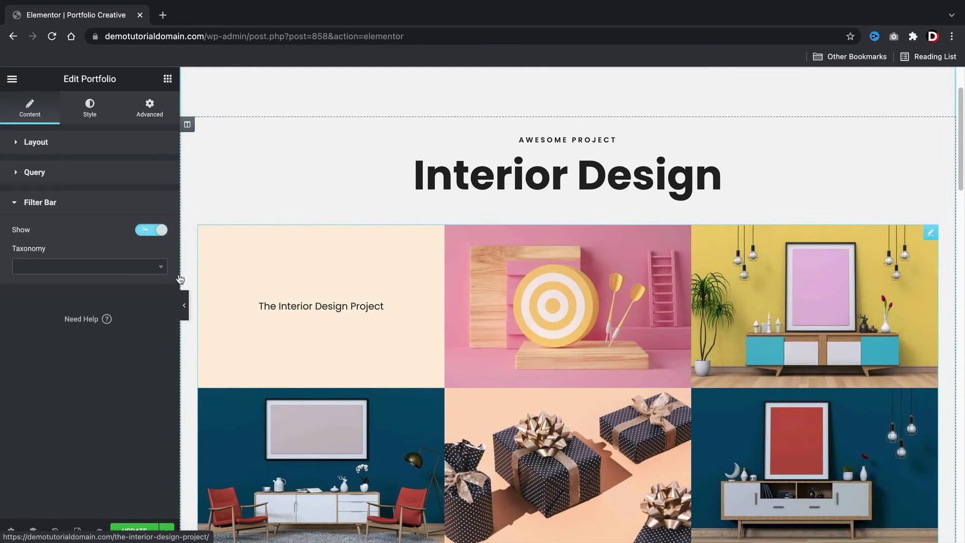
{"action": "left_click", "coordinate": [106, 271]}
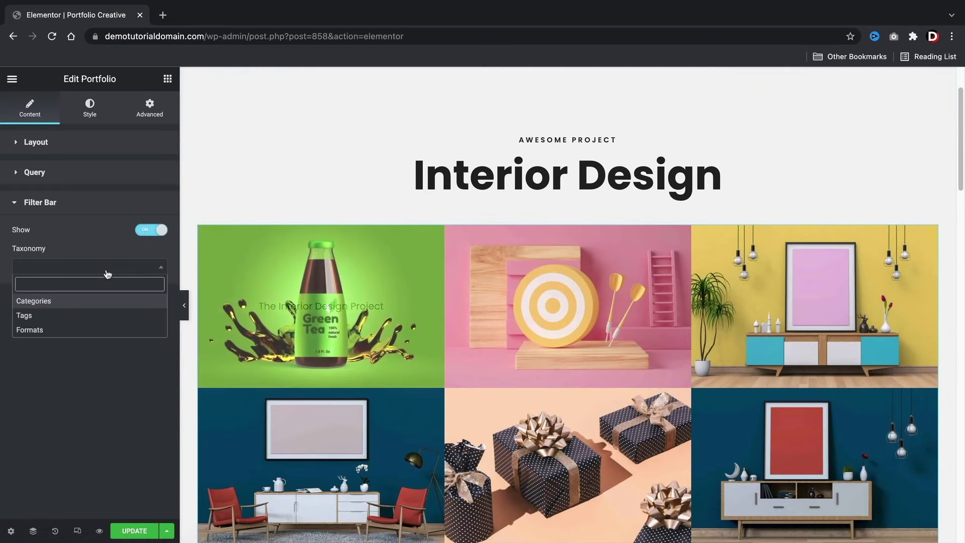
{"action": "left_click", "coordinate": [47, 302]}
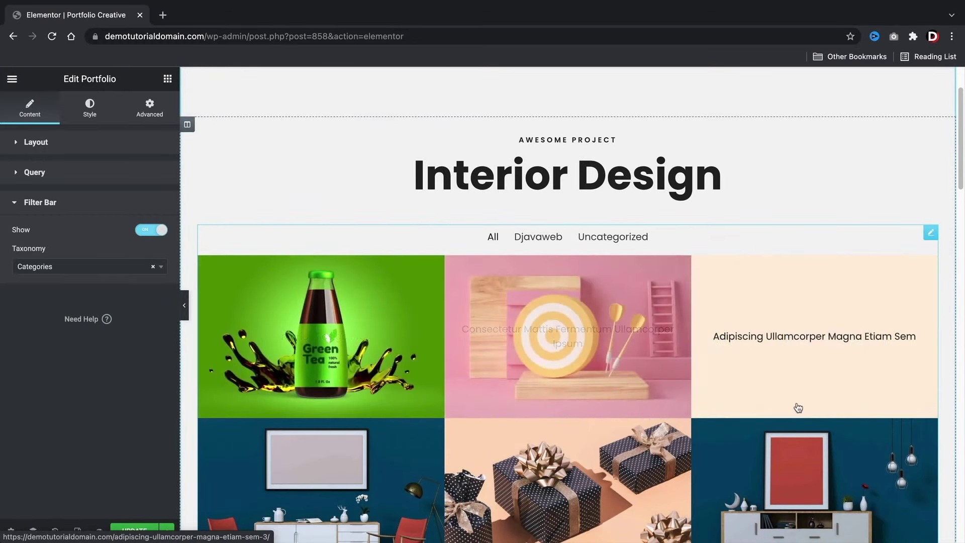
Test the Djavaweb, Uncategorized and All filters in the preview, then update the page
{"action": "left_click", "coordinate": [548, 235]}
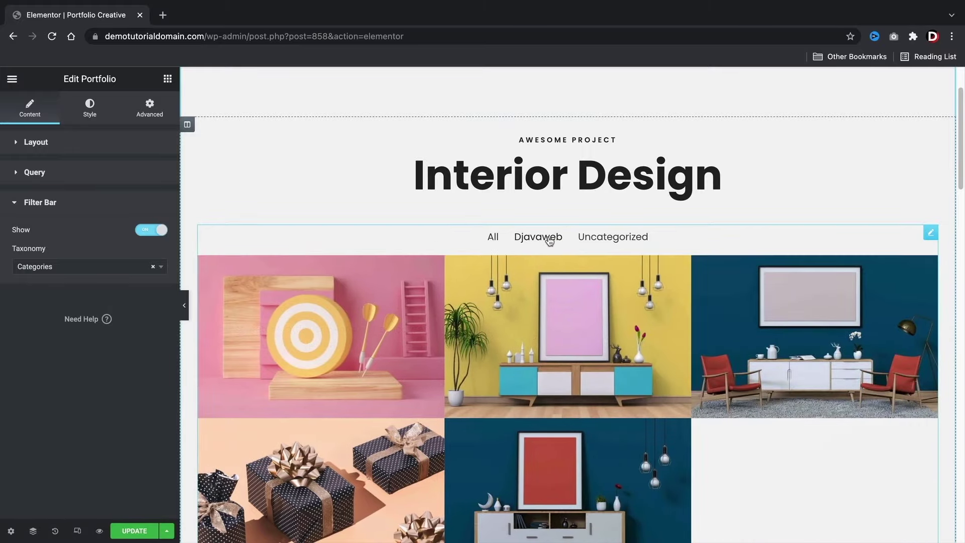
{"action": "left_click", "coordinate": [606, 243]}
{"action": "left_click", "coordinate": [548, 242]}
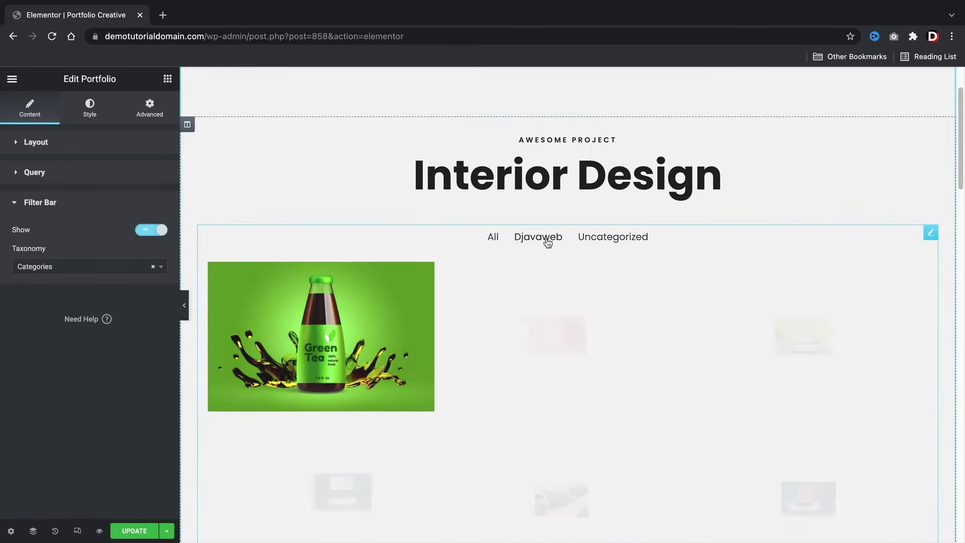
{"action": "left_click", "coordinate": [495, 239]}
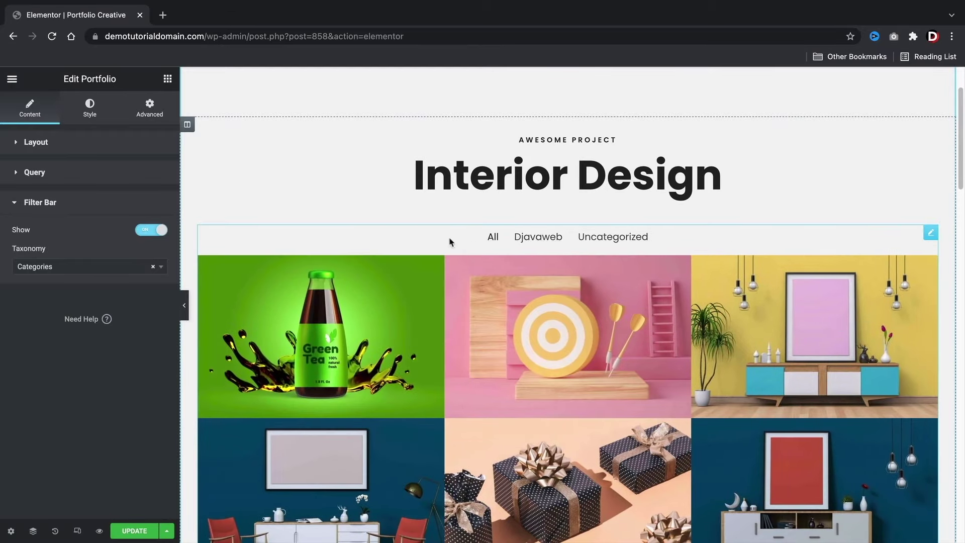
{"action": "left_click", "coordinate": [133, 532]}
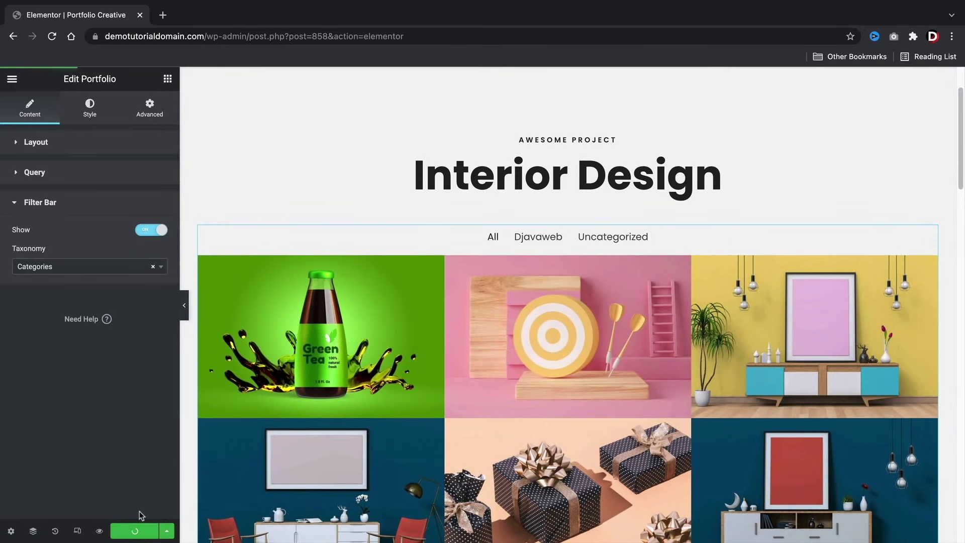
{"action": "scroll", "coordinate": [438, 390], "scroll_direction": "down", "scroll_amount": 1}
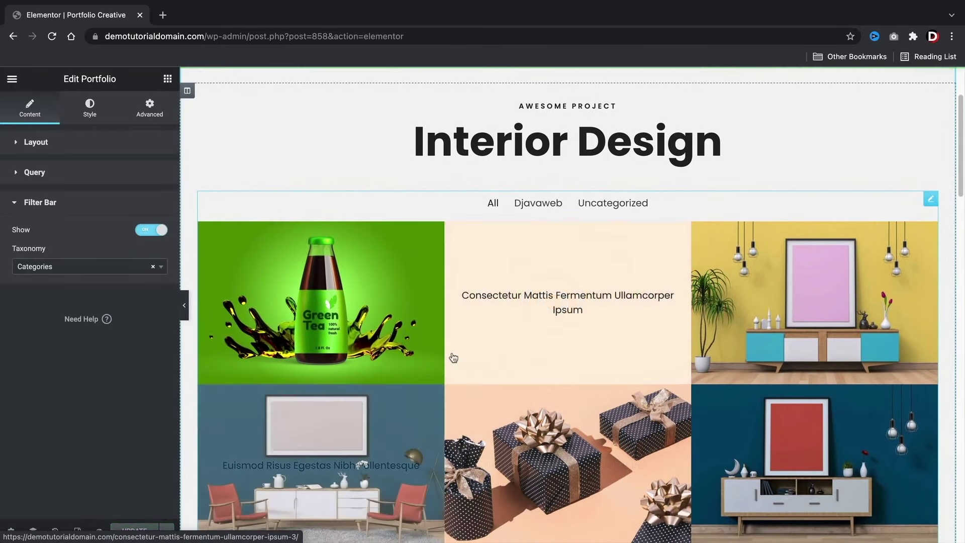
{"action": "scroll", "coordinate": [487, 324], "scroll_direction": "down", "scroll_amount": 1}
Leave Elementor for the admin and open The Interior Design Project post from All Posts
{"action": "left_click", "coordinate": [13, 79]}
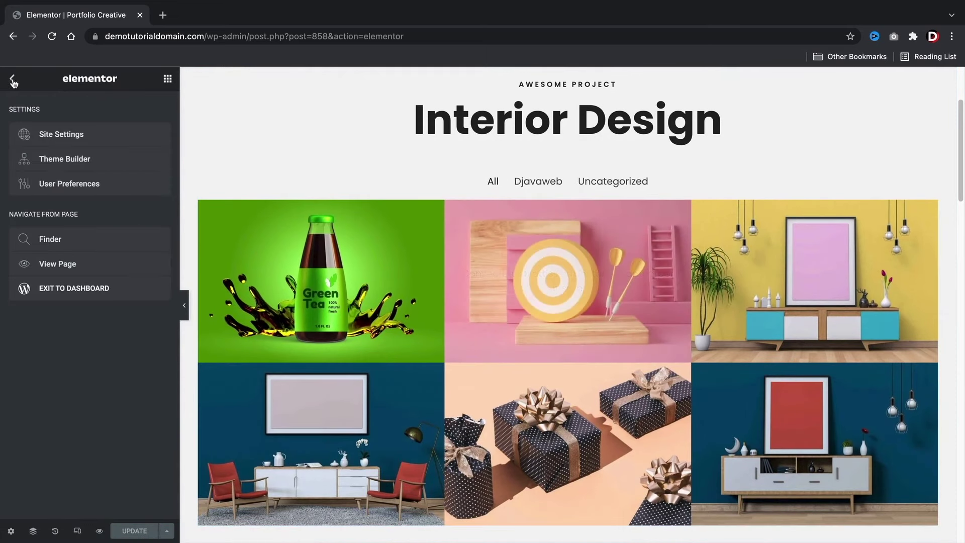
{"action": "left_click", "coordinate": [77, 289]}
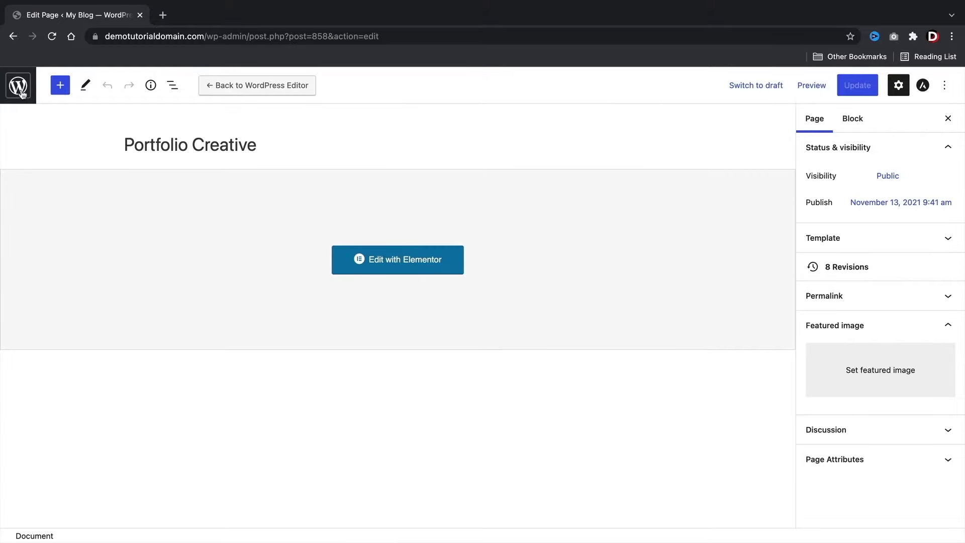
{"action": "left_click", "coordinate": [22, 92]}
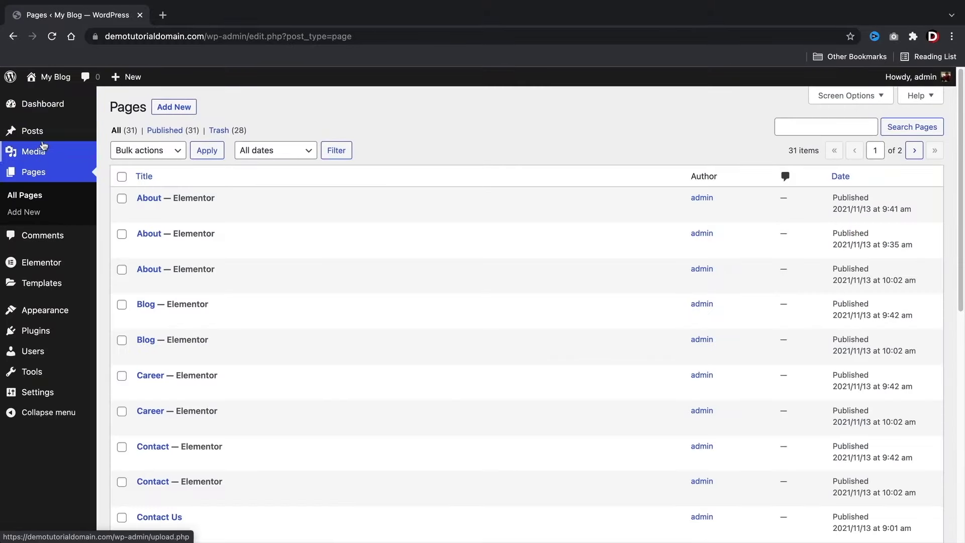
{"action": "mouse_move", "coordinate": [45, 131]}
{"action": "left_click", "coordinate": [127, 134]}
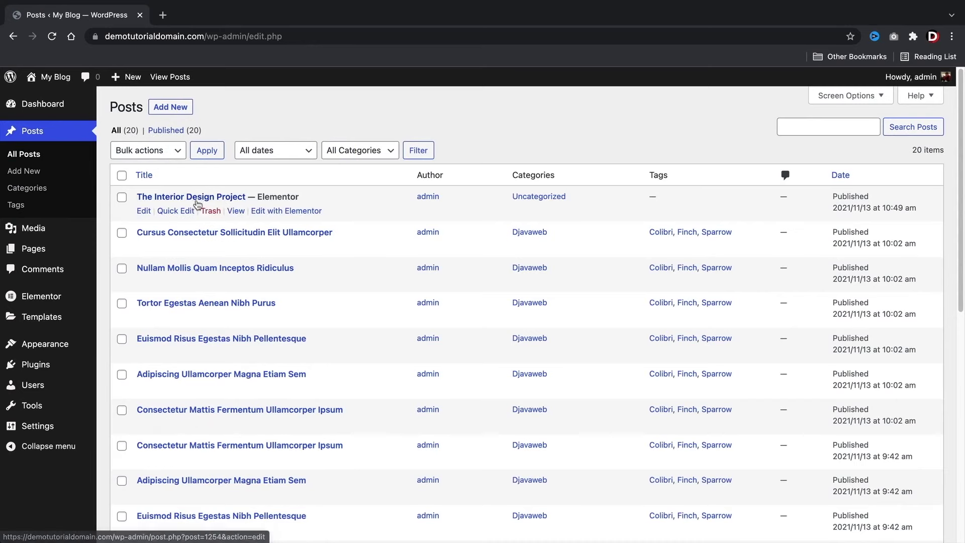
{"action": "left_click", "coordinate": [198, 201]}
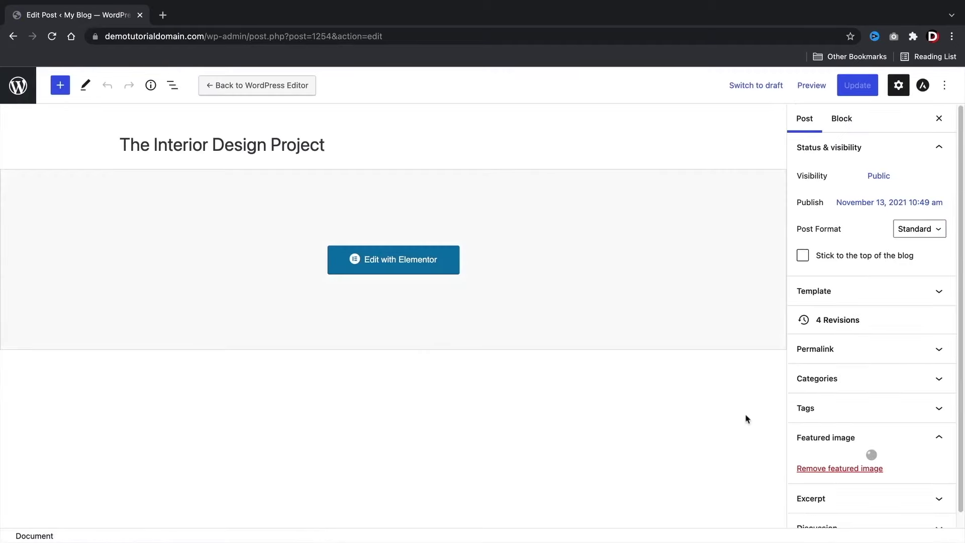
Add a new Drink category to the post alongside Uncategorized and update the post
{"action": "left_click", "coordinate": [860, 386]}
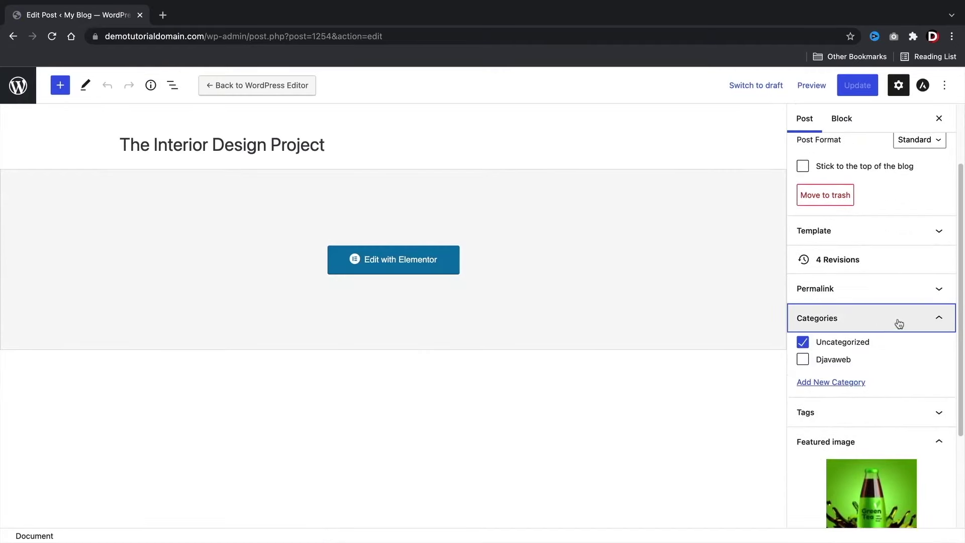
{"action": "left_click", "coordinate": [854, 305]}
{"action": "left_click", "coordinate": [824, 345]}
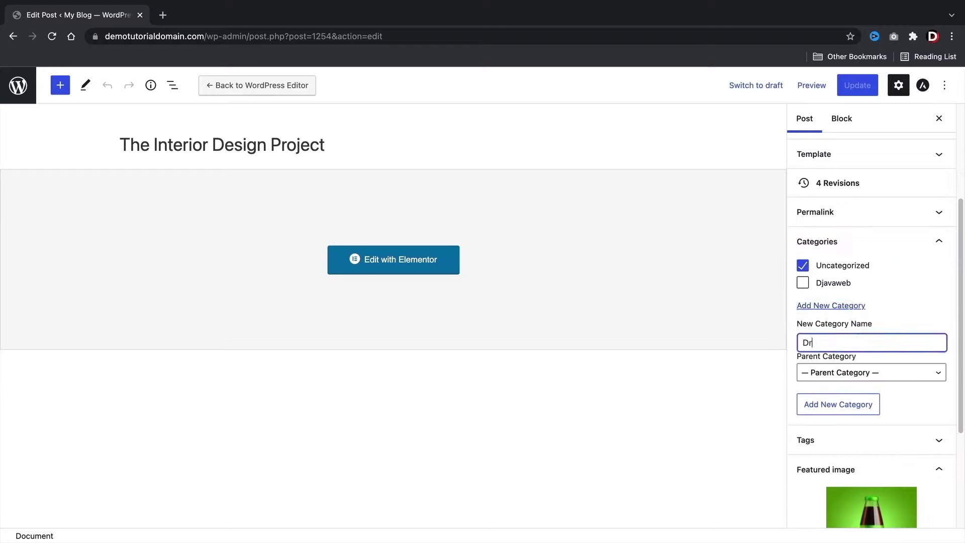
{"action": "left_click", "coordinate": [832, 405]}
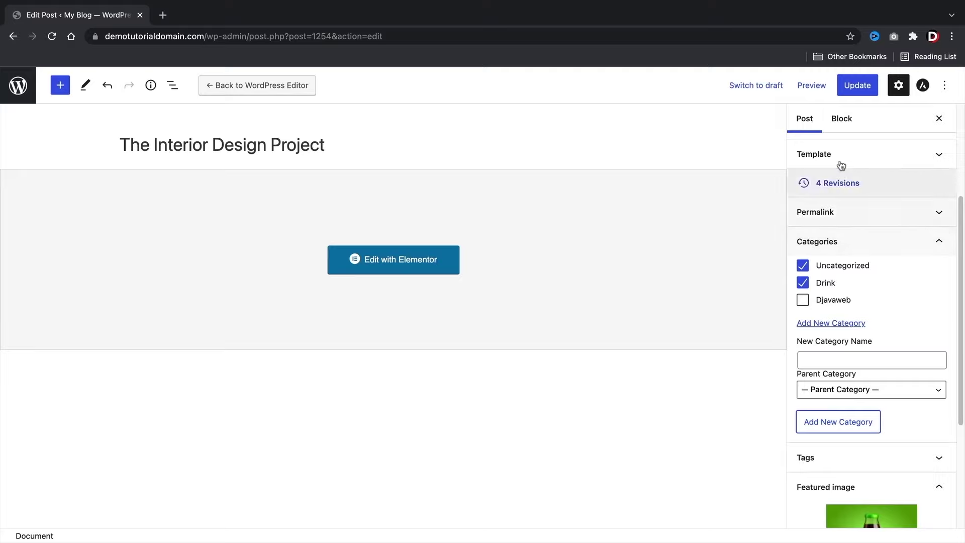
{"action": "left_click", "coordinate": [864, 92]}
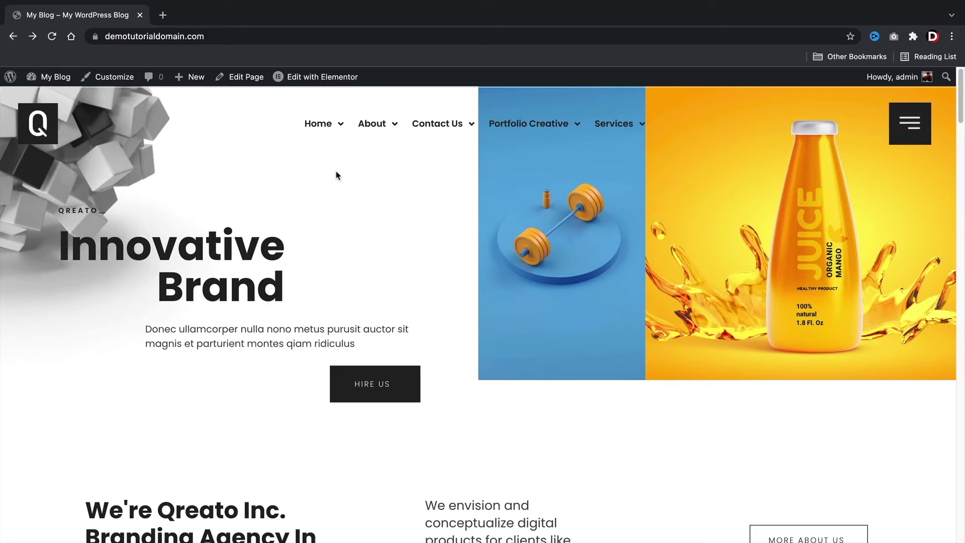
Preview the Portfolio Creative and About submenus on the live site, then head back to the Dashboard
{"action": "mouse_move", "coordinate": [553, 129]}
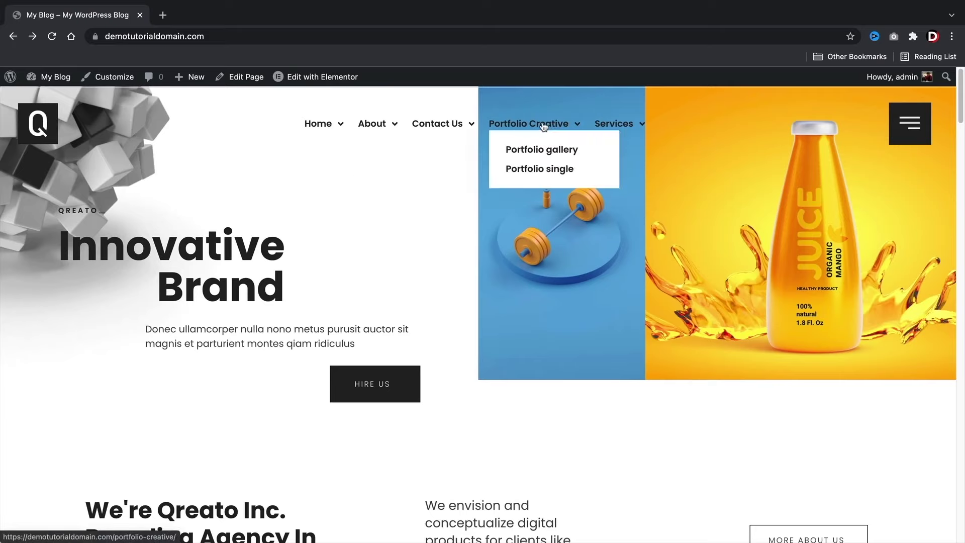
{"action": "mouse_move", "coordinate": [384, 124]}
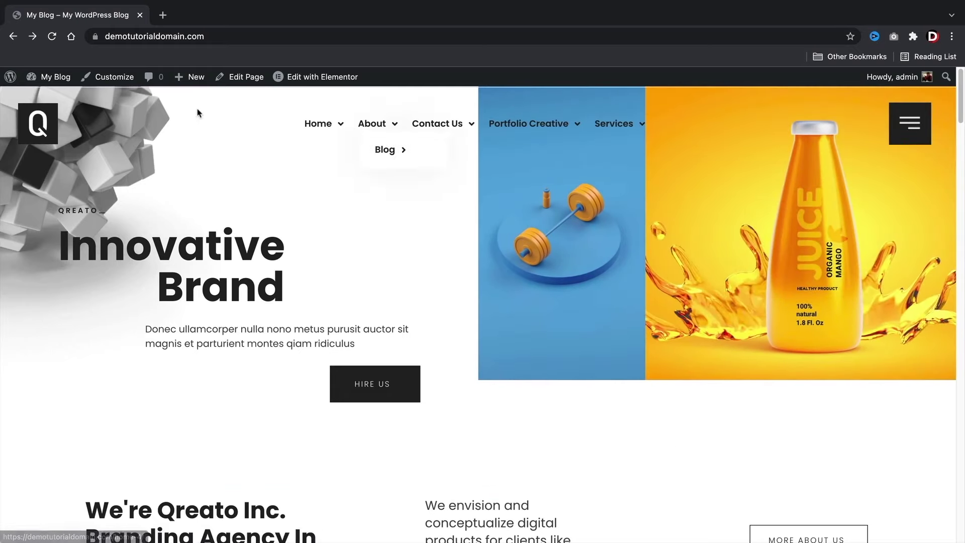
{"action": "mouse_move", "coordinate": [64, 84]}
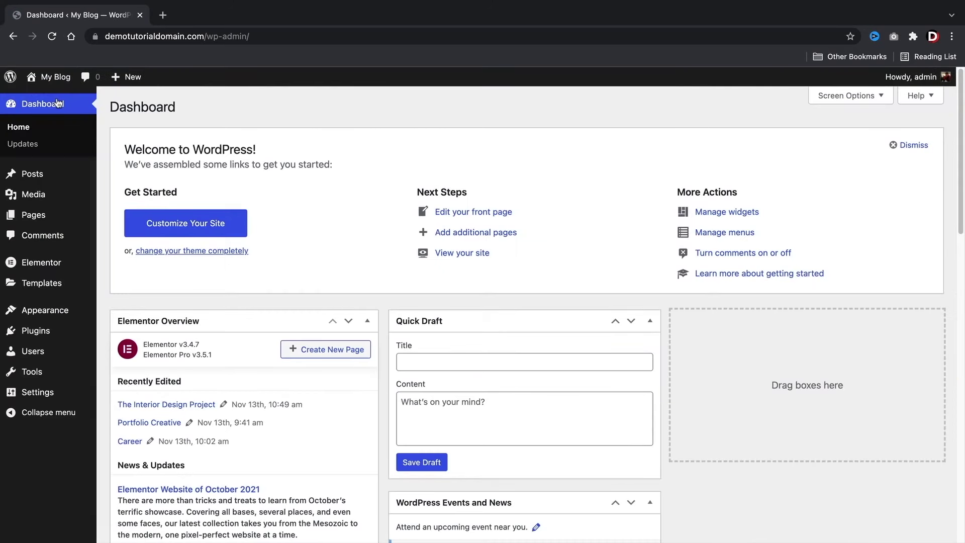
Open Templates > Theme Builder to list Blog Archive, Single post, 404, Footer and Header
{"action": "mouse_move", "coordinate": [59, 167]}
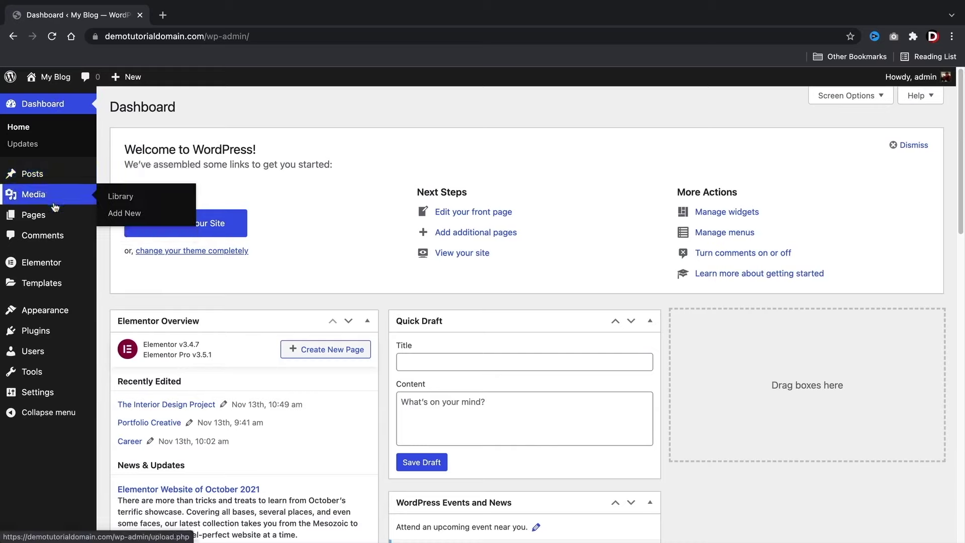
{"action": "mouse_move", "coordinate": [50, 264]}
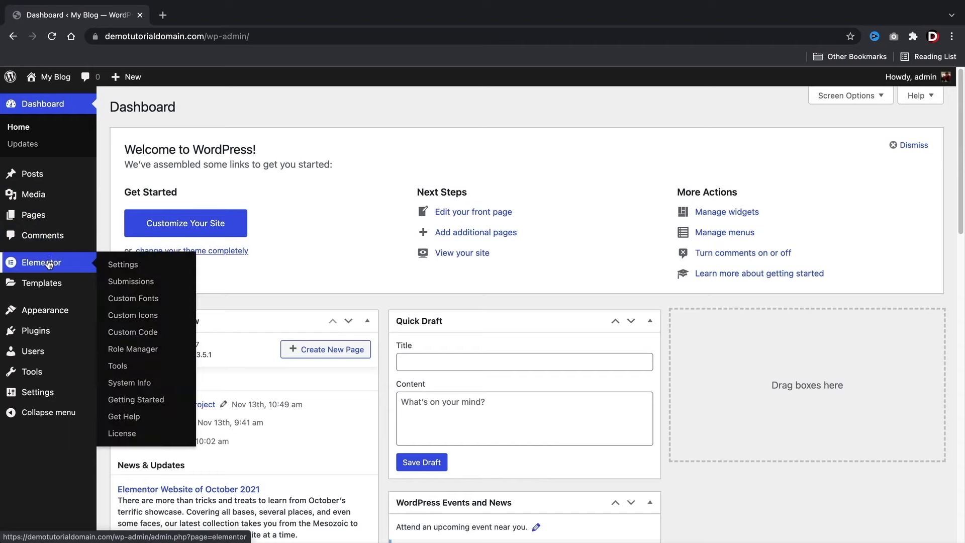
{"action": "mouse_move", "coordinate": [52, 284]}
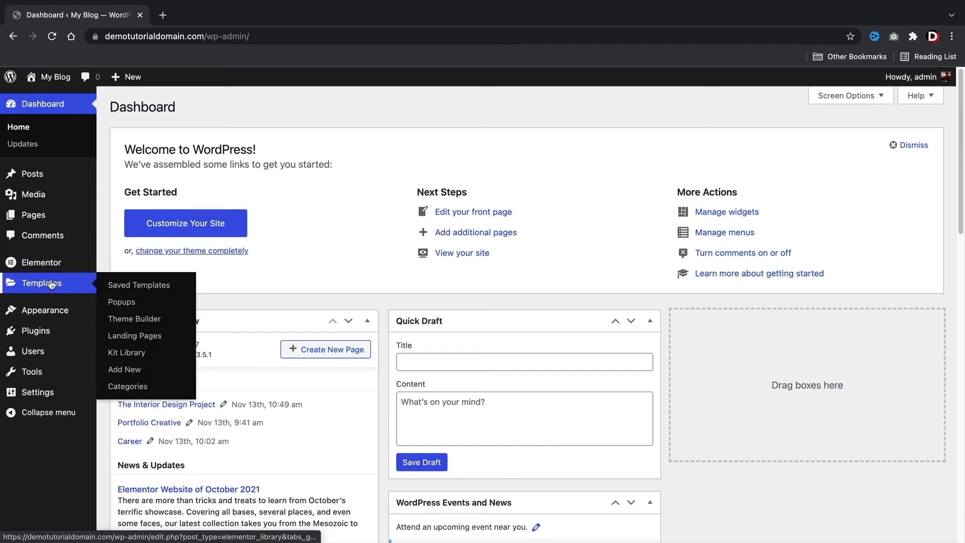
{"action": "left_click", "coordinate": [132, 322]}
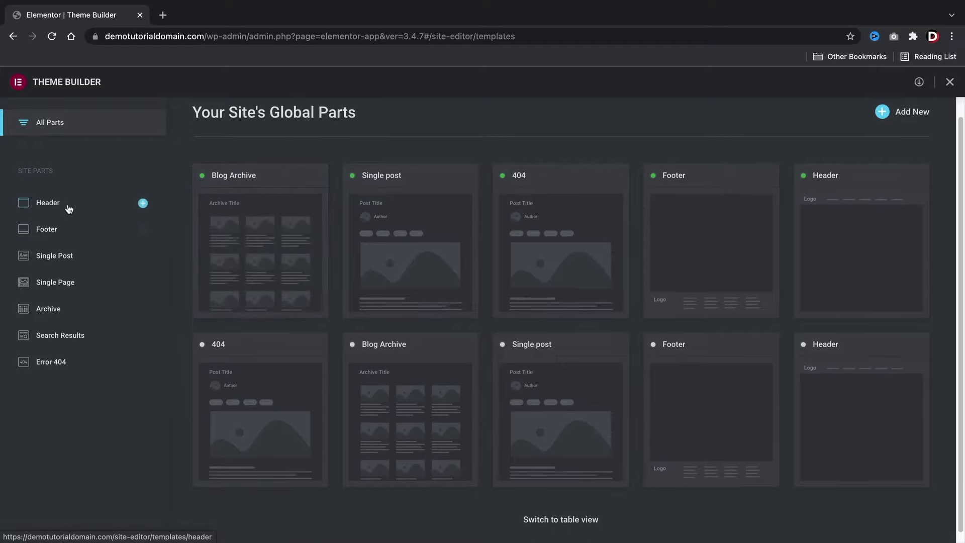
Filter the Theme Builder to headers and edit the active Entire Site header
{"action": "left_click", "coordinate": [69, 208]}
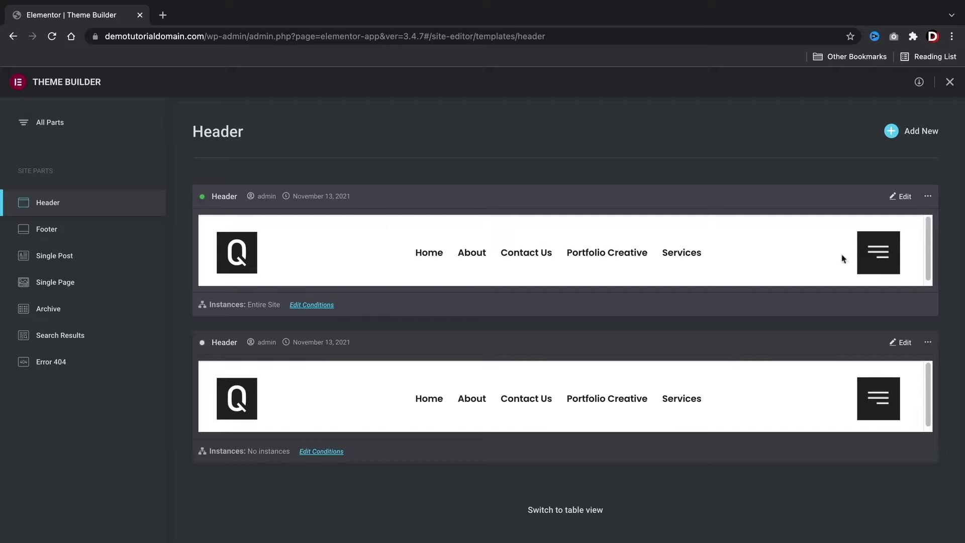
{"action": "left_click", "coordinate": [904, 199]}
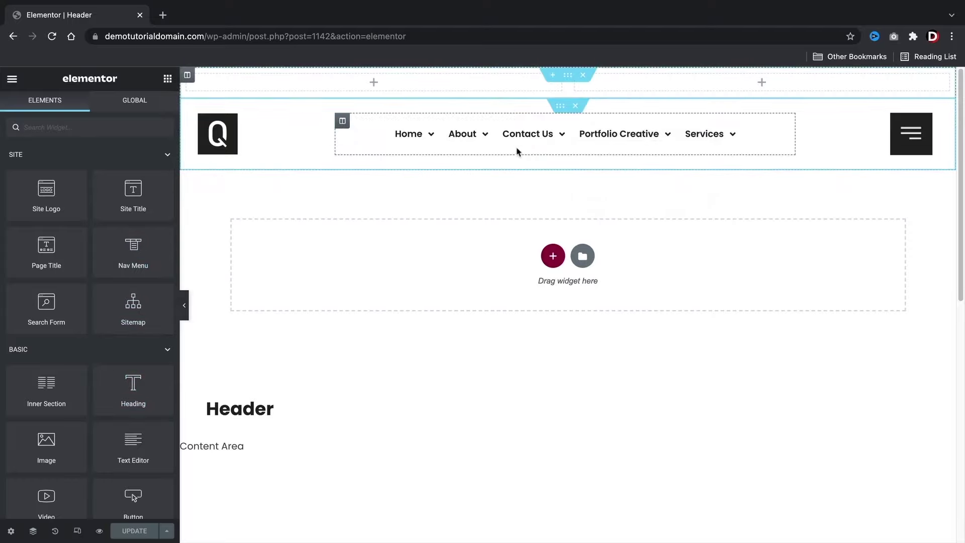
Link the hamburger icon to open the Offcanvas popup, preview it, and update the header
{"action": "left_click", "coordinate": [904, 133]}
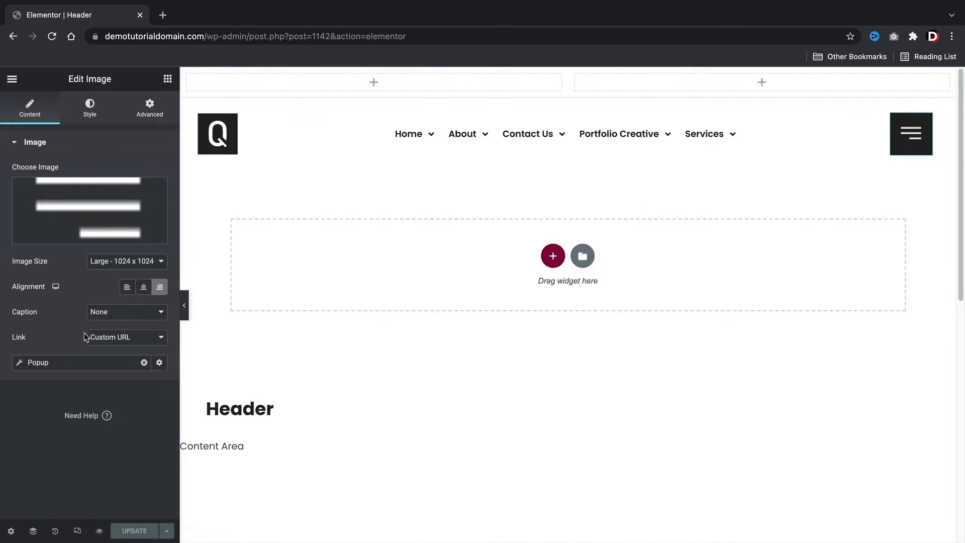
{"action": "left_click", "coordinate": [93, 364]}
{"action": "left_click", "coordinate": [51, 455]}
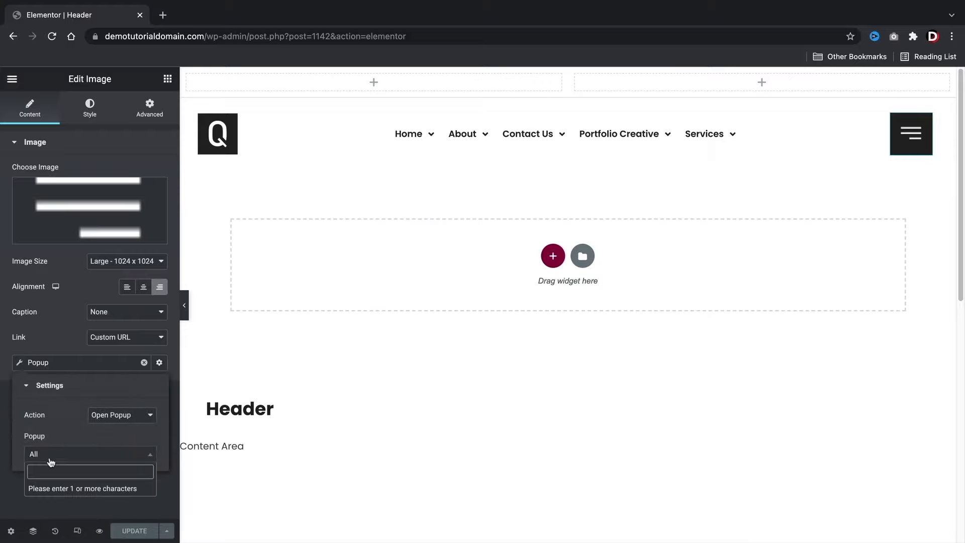
{"action": "type", "text": "off"}
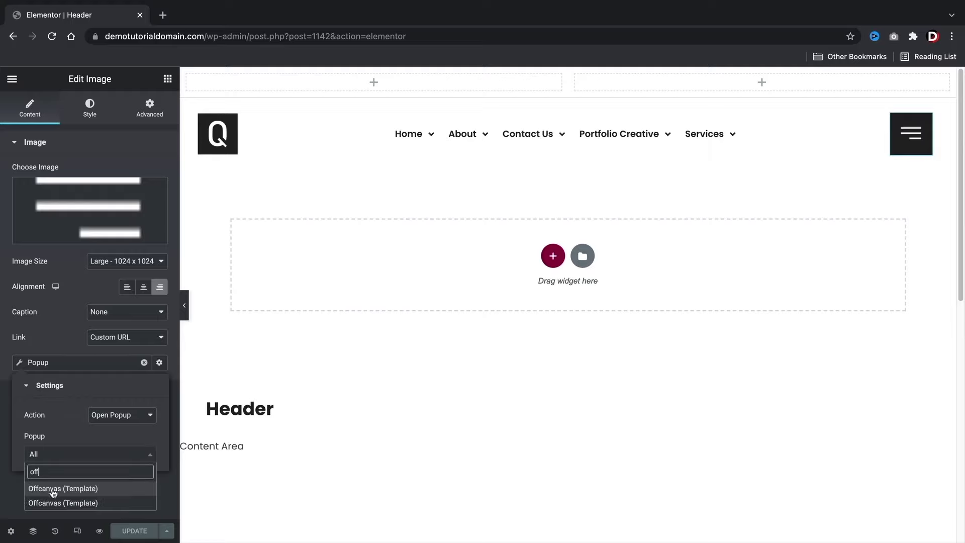
{"action": "left_click", "coordinate": [54, 490]}
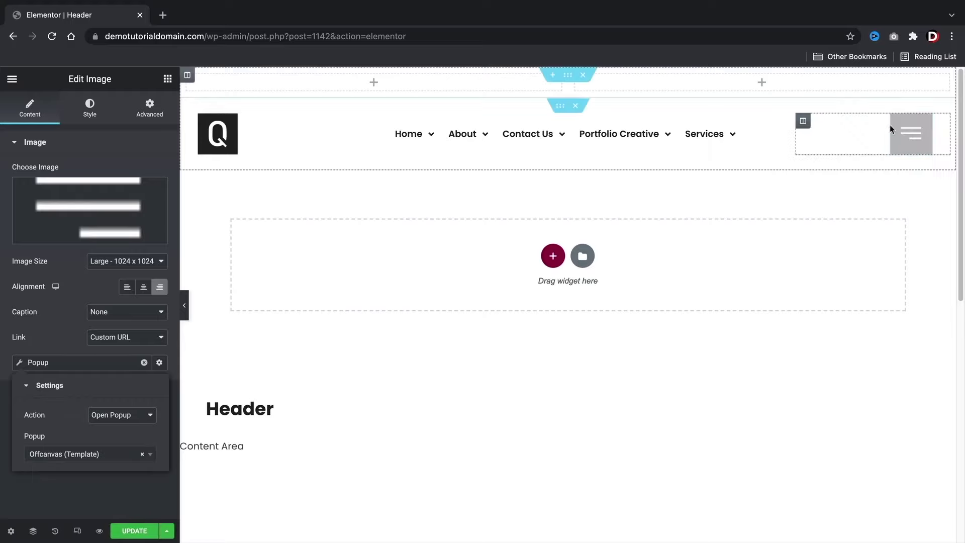
{"action": "left_click", "coordinate": [906, 141]}
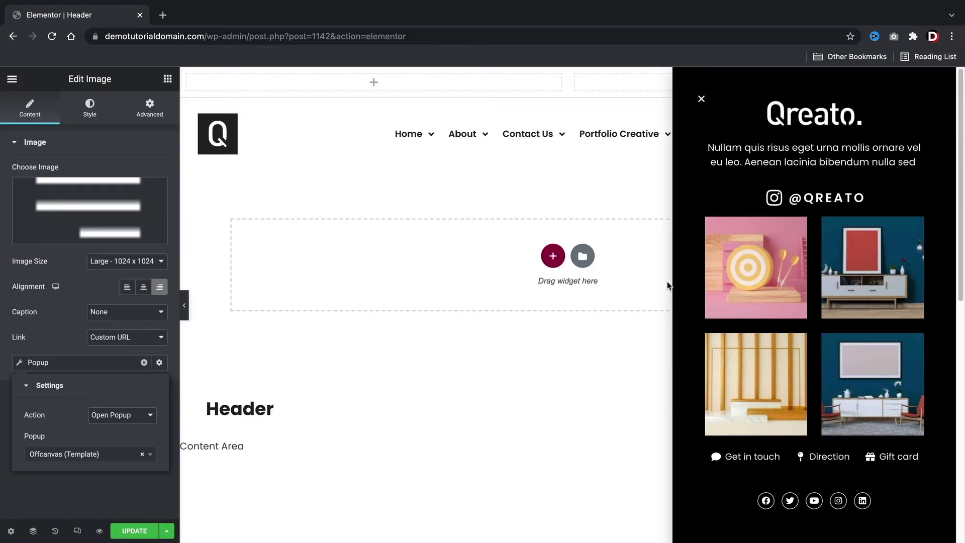
{"action": "left_click", "coordinate": [134, 531]}
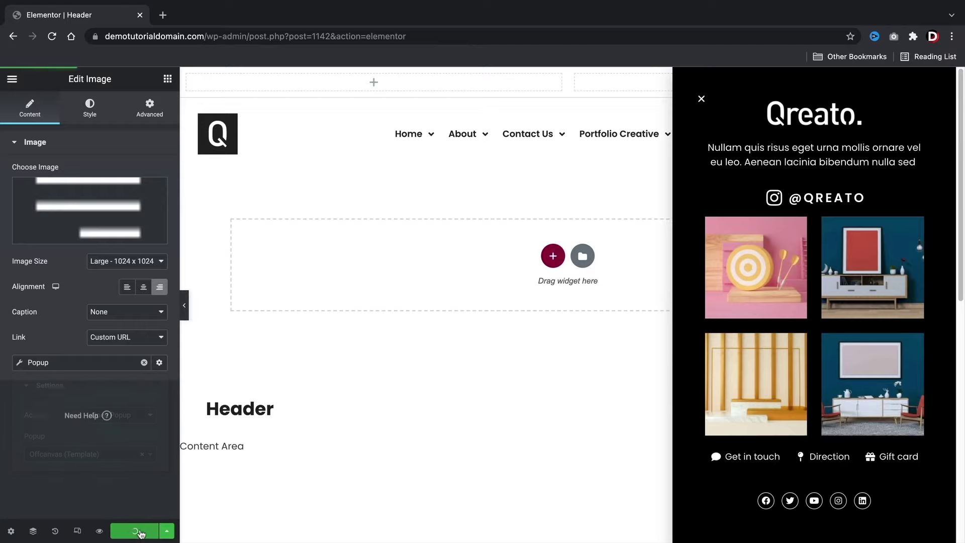
{"action": "left_click", "coordinate": [595, 176]}
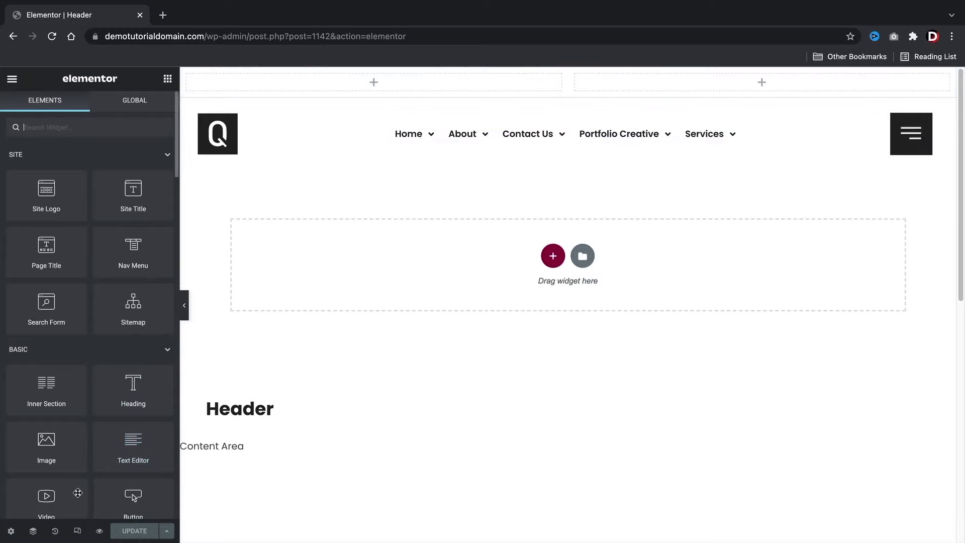
Try a Button widget beside the nav menu, delete it again, and select the Q logo
{"action": "left_click_drag", "start_coordinate": [132, 498], "coordinate": [624, 146]}
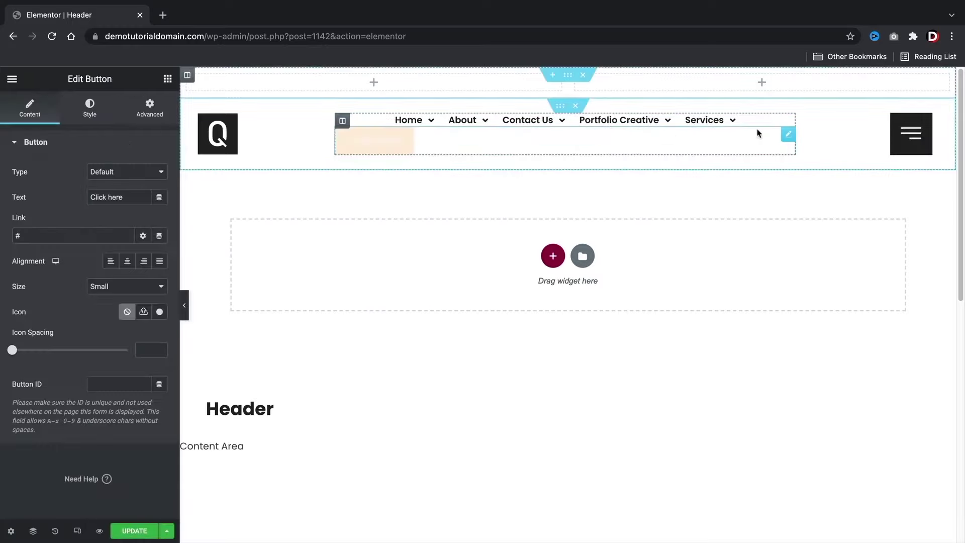
{"action": "left_click", "coordinate": [167, 79]}
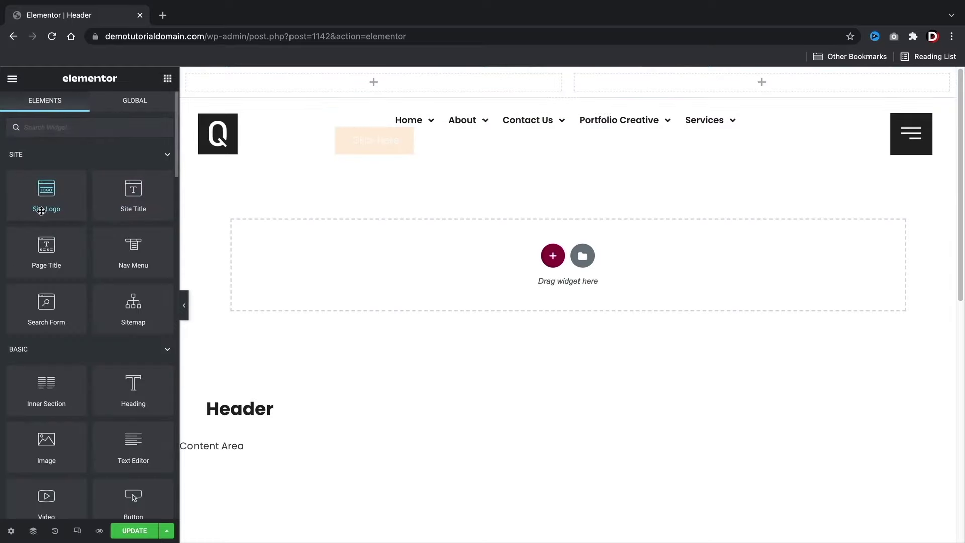
{"action": "right_click", "coordinate": [762, 139]}
{"action": "left_click", "coordinate": [811, 309]}
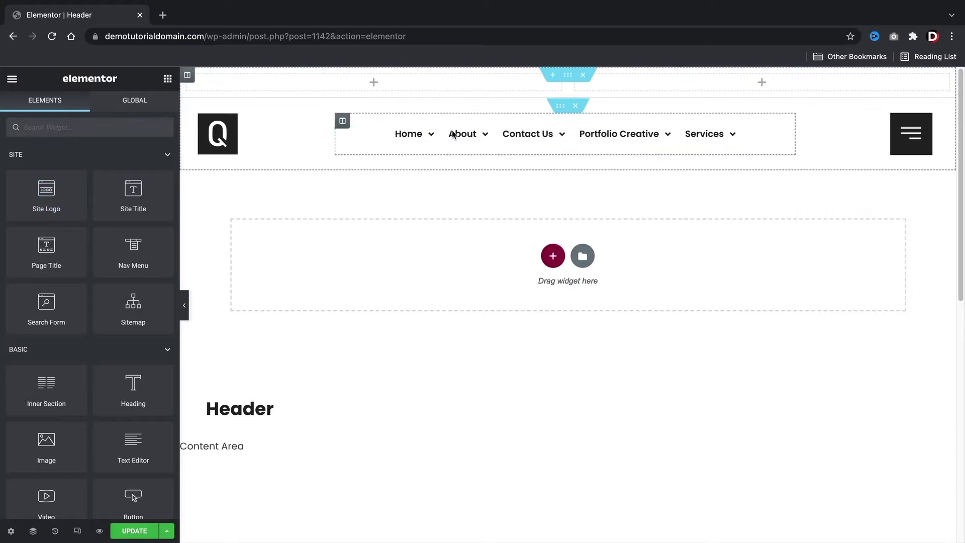
{"action": "left_click", "coordinate": [225, 137]}
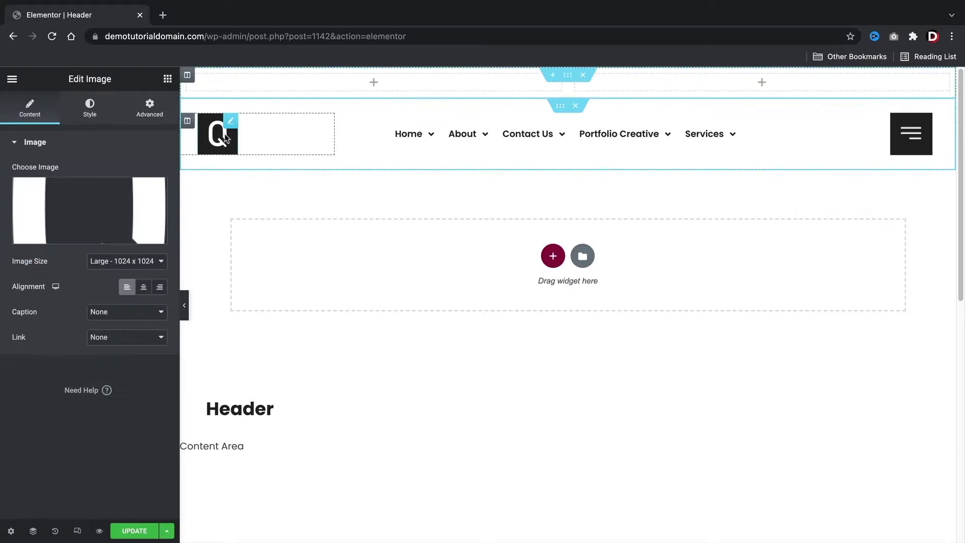
Open the media library for the logo and load more images to browse the options
{"action": "left_click", "coordinate": [96, 204]}
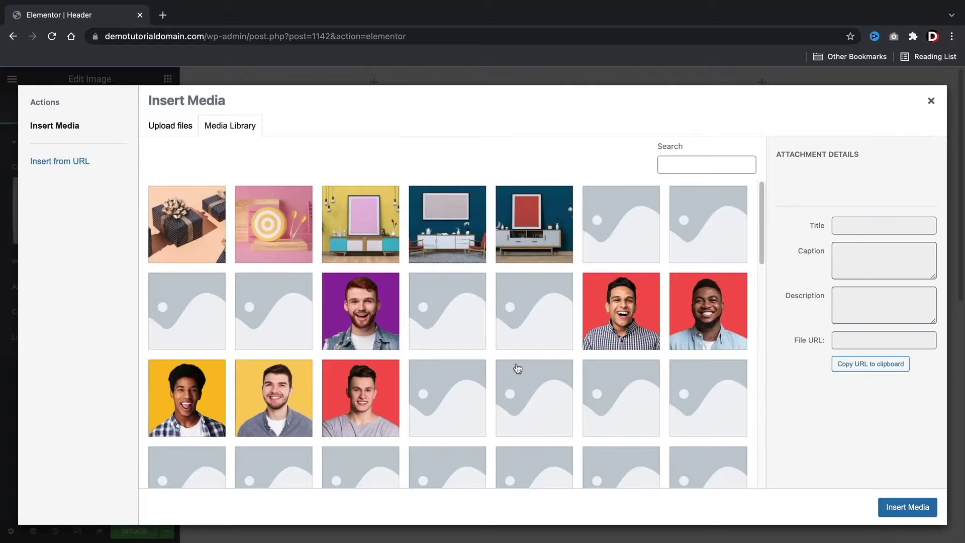
{"action": "scroll", "coordinate": [515, 367], "scroll_direction": "down", "scroll_amount": 10}
{"action": "left_click", "coordinate": [447, 470]}
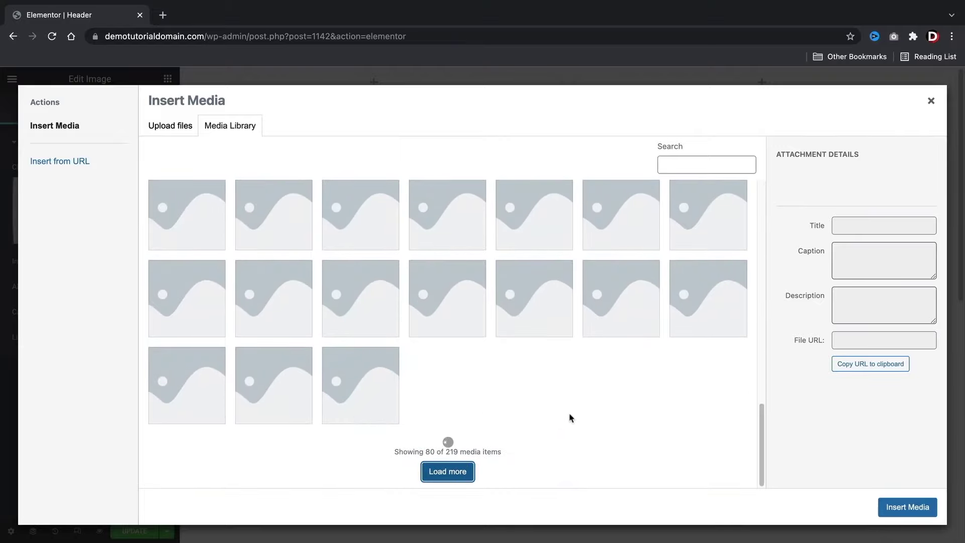
{"action": "left_click", "coordinate": [615, 408]}
{"action": "scroll", "coordinate": [615, 408], "scroll_direction": "down", "scroll_amount": 10}
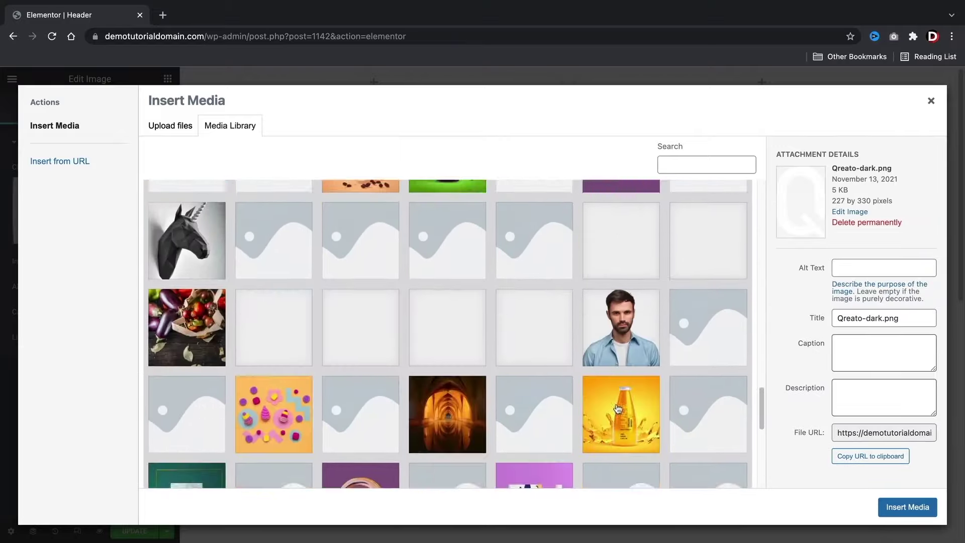
{"action": "scroll", "coordinate": [618, 408], "scroll_direction": "down", "scroll_amount": 5}
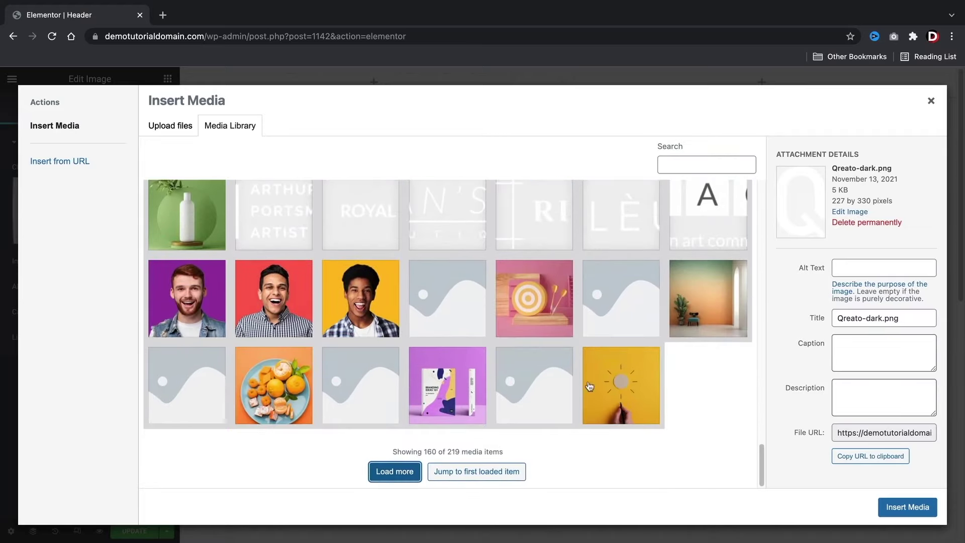
{"action": "left_click", "coordinate": [392, 470]}
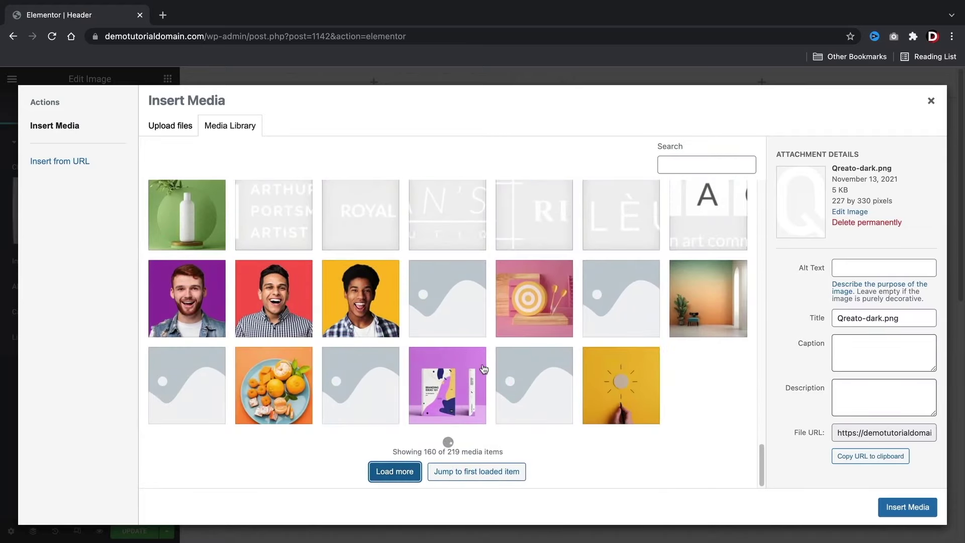
{"action": "scroll", "coordinate": [477, 340], "scroll_direction": "up", "scroll_amount": 5}
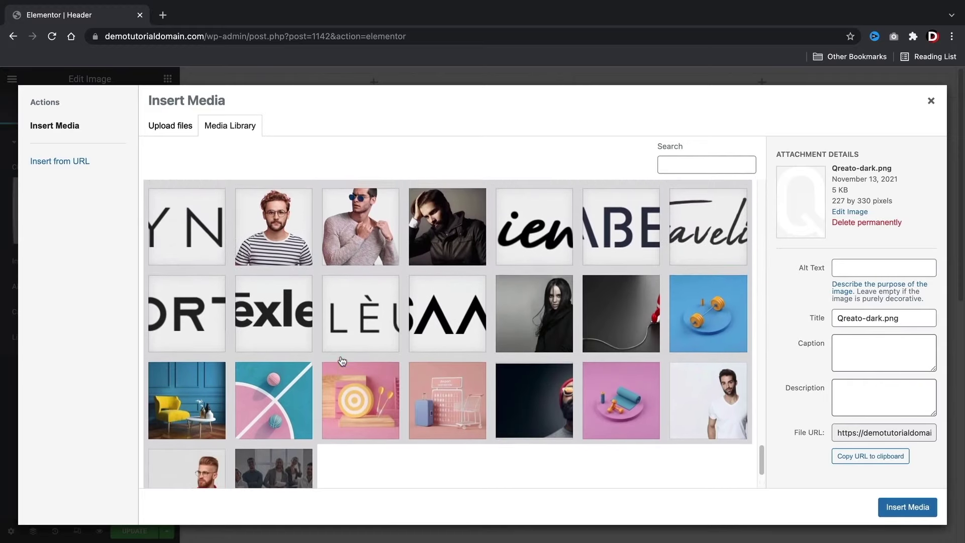
Pick the TRANSCO image custom-logo5-by-rio-1.png and insert it as the header logo
{"action": "left_click", "coordinate": [508, 393]}
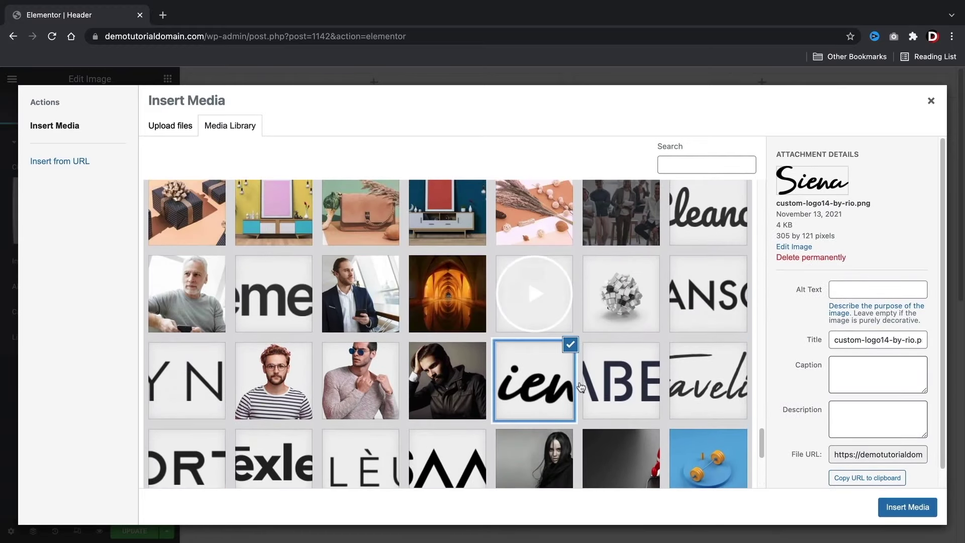
{"action": "left_click", "coordinate": [604, 385]}
{"action": "left_click", "coordinate": [708, 283]}
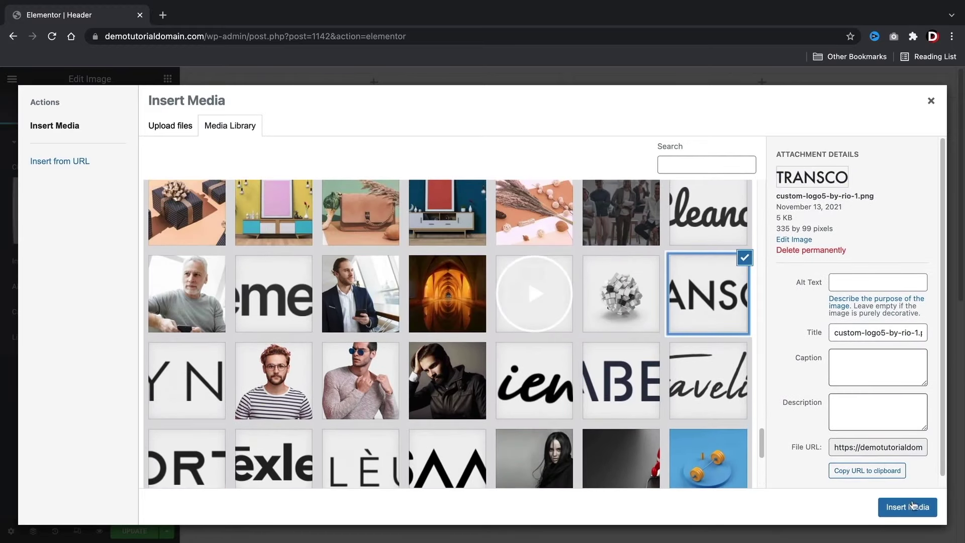
{"action": "left_click", "coordinate": [914, 506]}
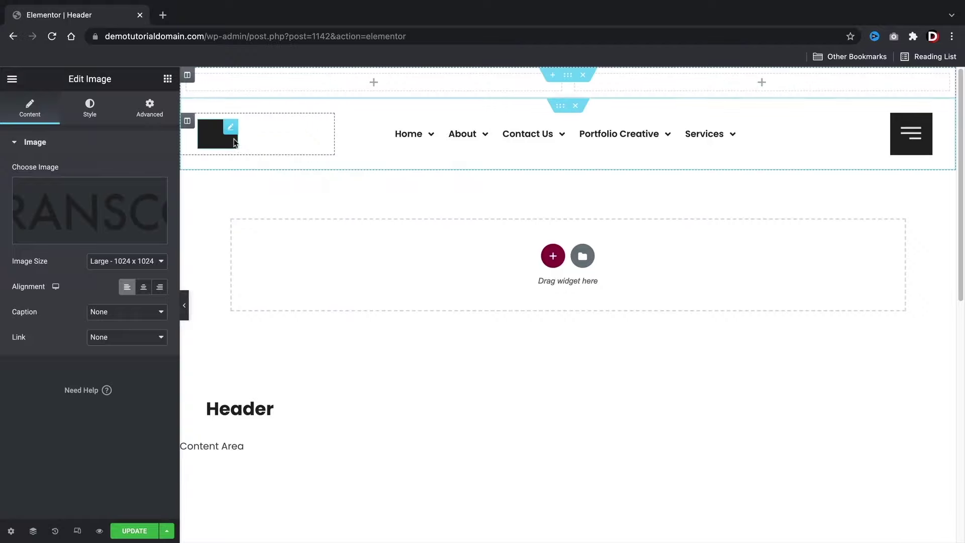
{"action": "left_click", "coordinate": [80, 108]}
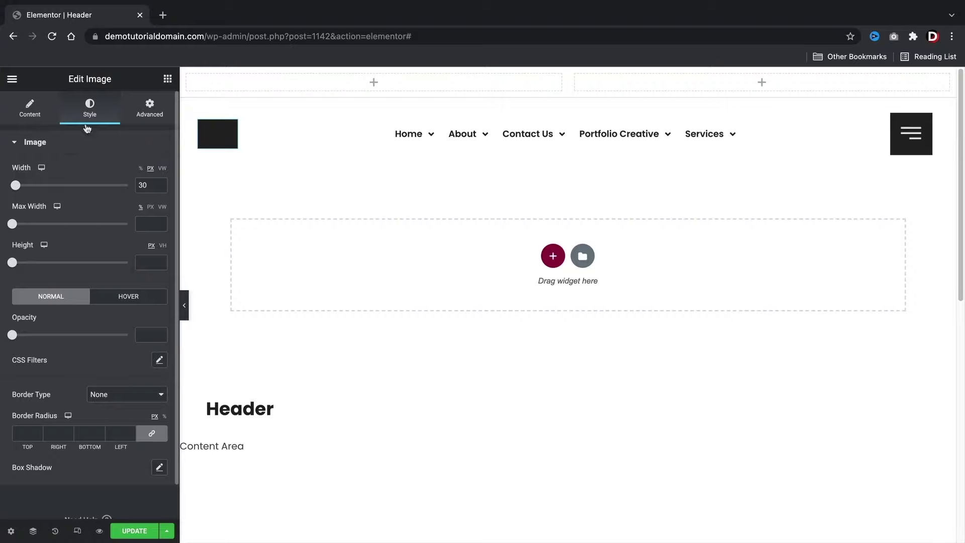
Revert to the 'Button Removed' History entry to restore the Q logo, then select the inner section
{"action": "left_click", "coordinate": [55, 531]}
{"action": "left_click", "coordinate": [105, 170]}
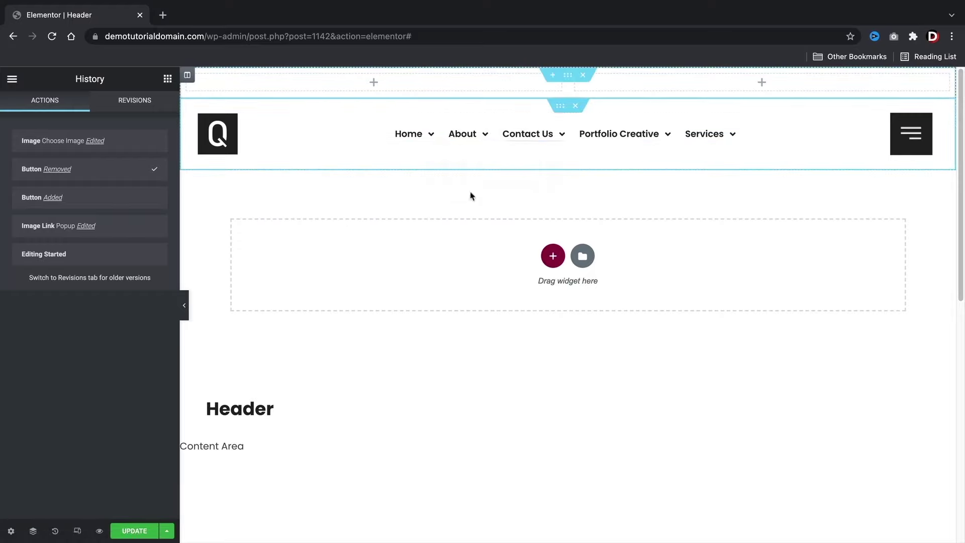
{"action": "left_click", "coordinate": [559, 107]}
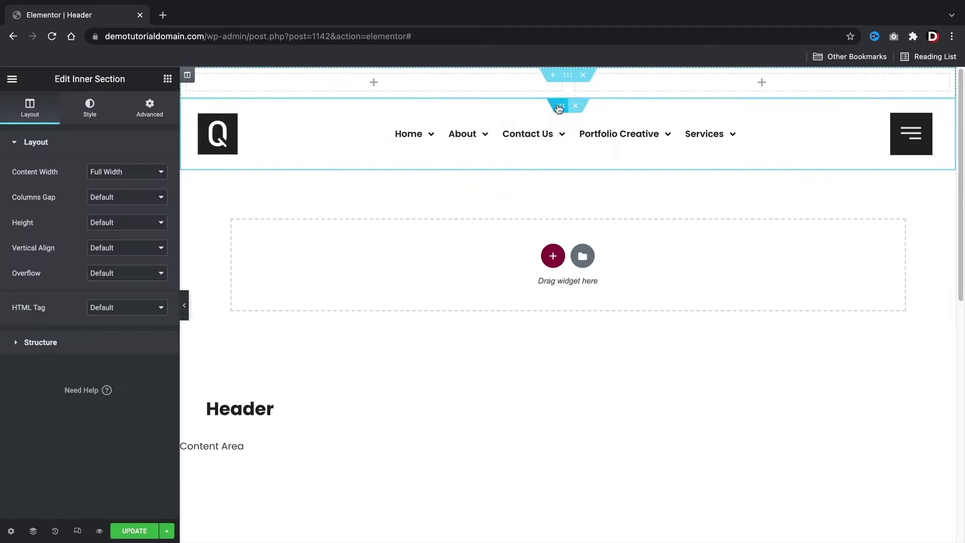
{"action": "scroll", "coordinate": [511, 308], "scroll_direction": "down", "scroll_amount": 4}
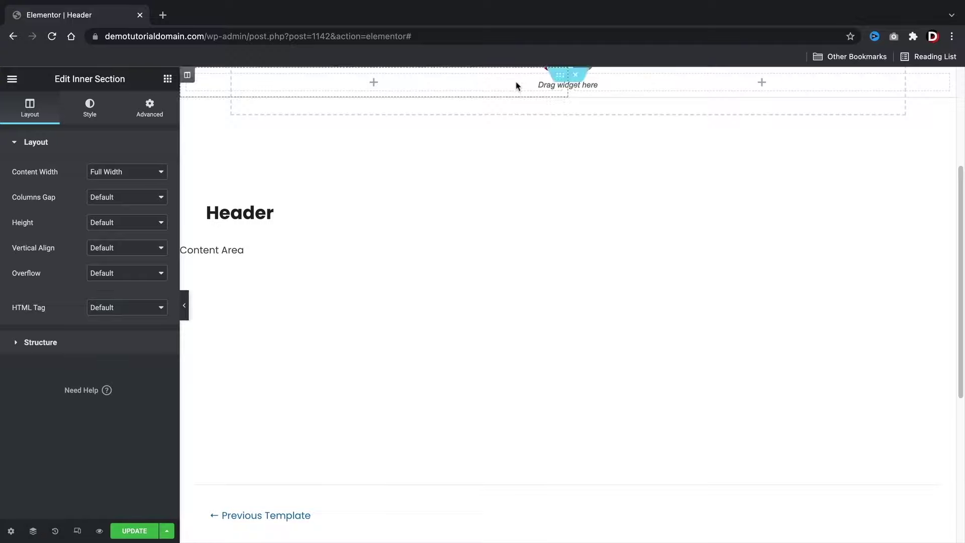
{"action": "scroll", "coordinate": [481, 331], "scroll_direction": "up", "scroll_amount": 4}
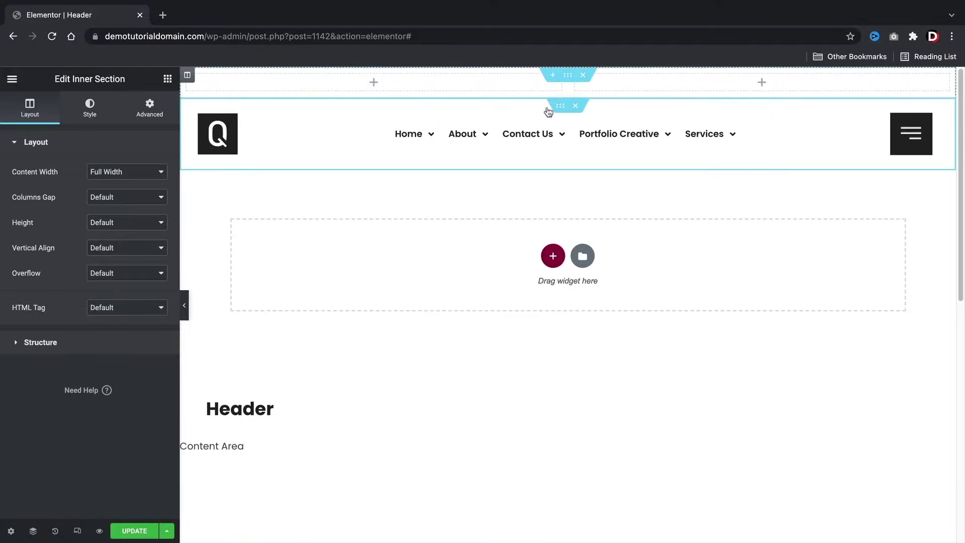
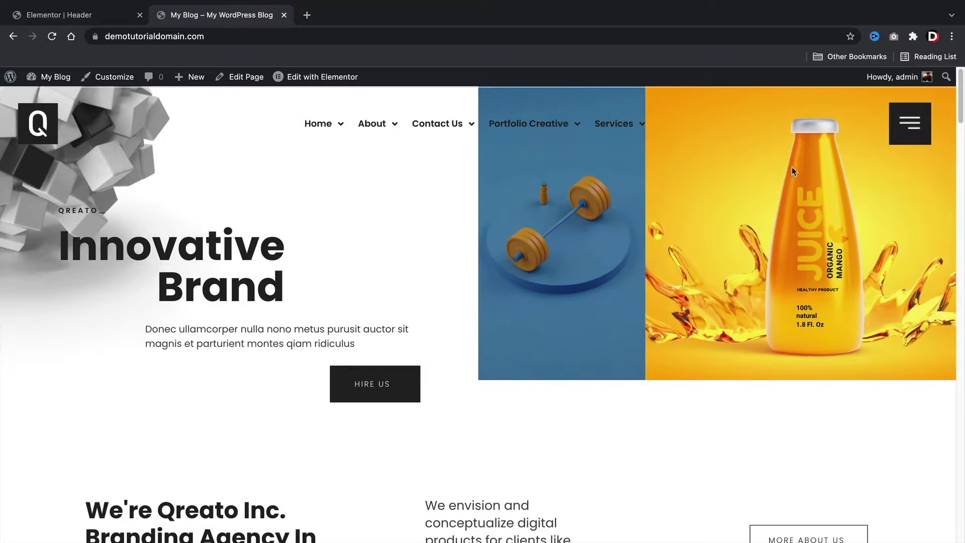
Test that the hamburger opens and closes the black off-canvas panel, then return to the Header editor
{"action": "scroll", "coordinate": [831, 269], "scroll_direction": "down", "scroll_amount": 3}
{"action": "scroll", "coordinate": [831, 273], "scroll_direction": "down", "scroll_amount": 2}
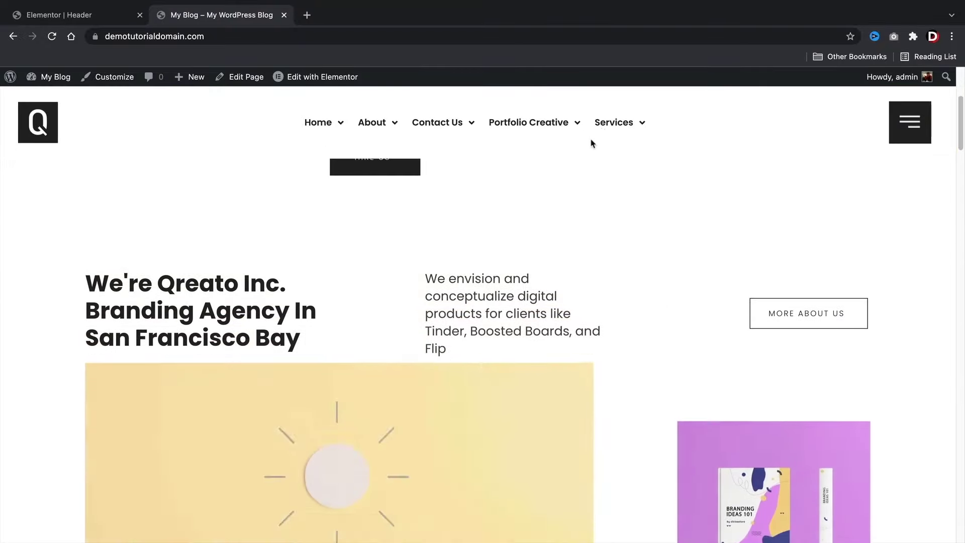
{"action": "scroll", "coordinate": [618, 219], "scroll_direction": "up", "scroll_amount": 5}
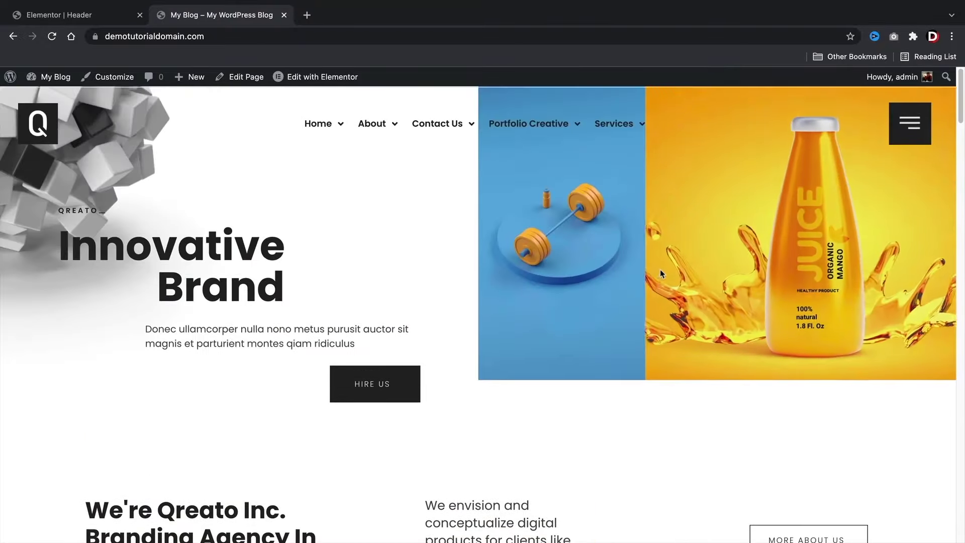
{"action": "left_click", "coordinate": [907, 127]}
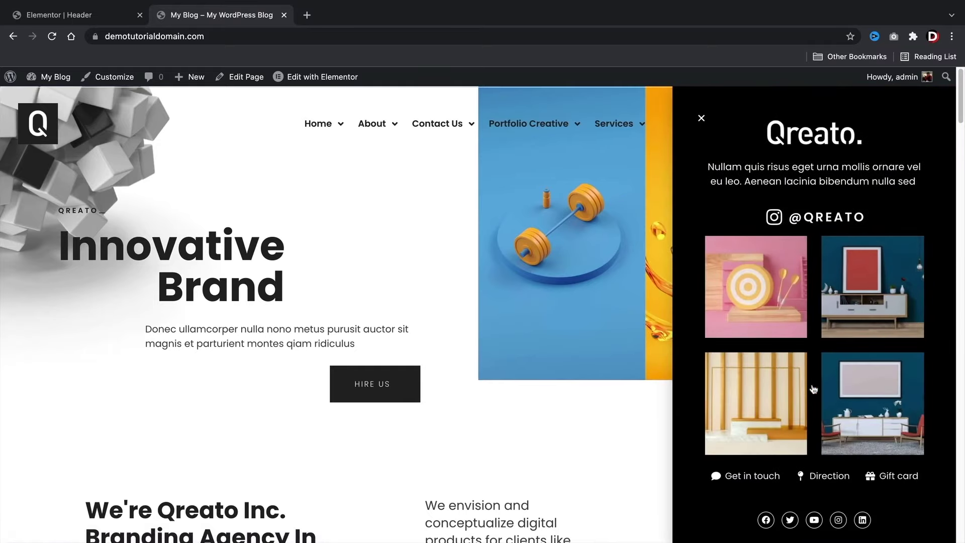
{"action": "left_click", "coordinate": [701, 119]}
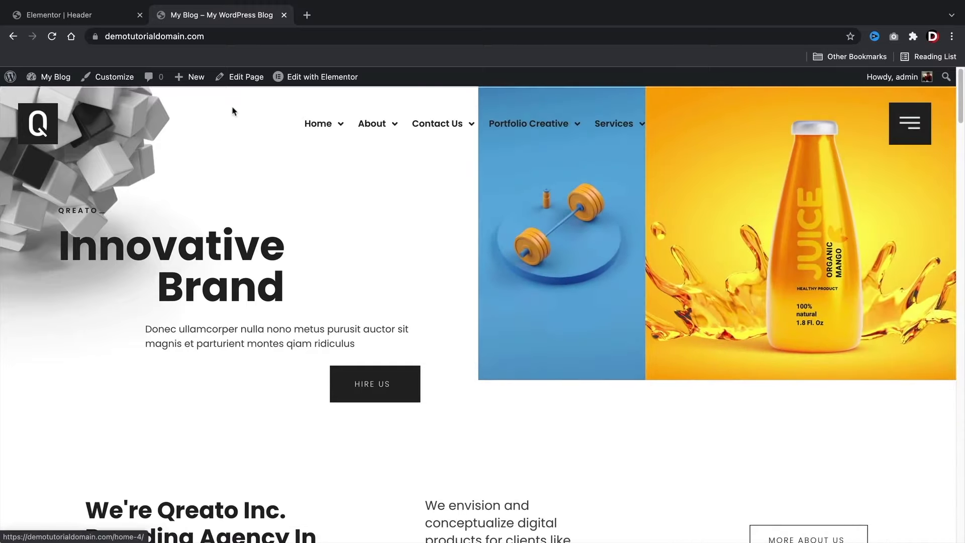
{"action": "left_click", "coordinate": [64, 15]}
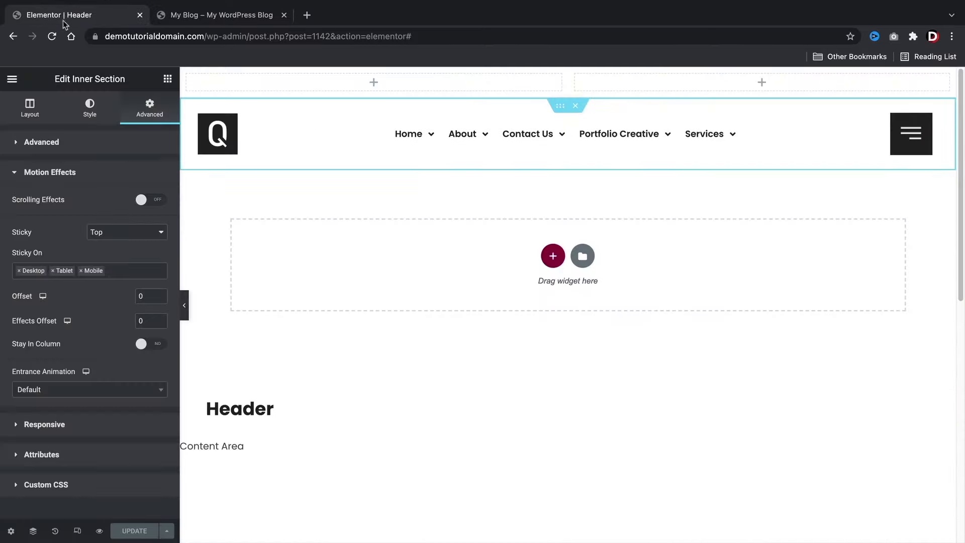
Exit the Elementor editor to the dashboard and open the Templates > Popups list
{"action": "left_click", "coordinate": [12, 79]}
{"action": "left_click", "coordinate": [74, 292]}
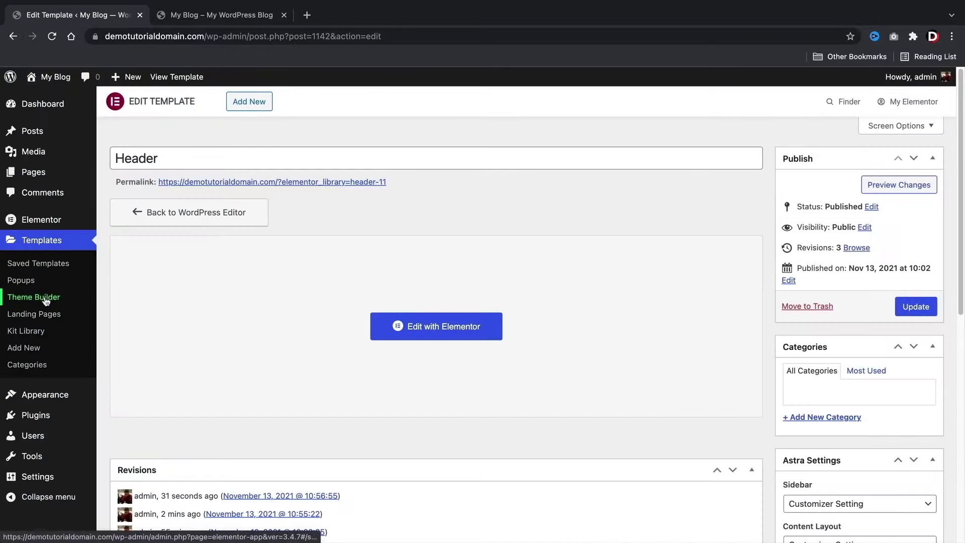
{"action": "left_click", "coordinate": [45, 300]}
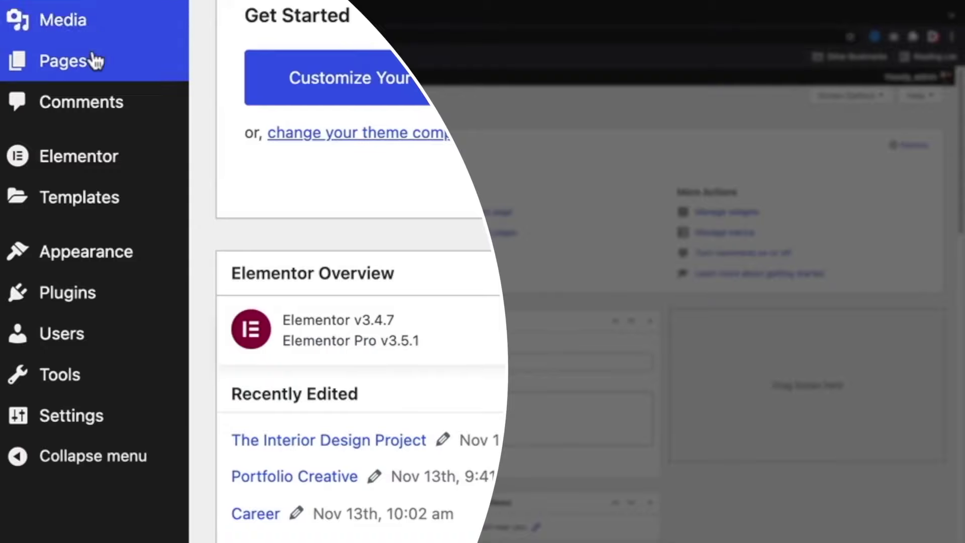
{"action": "mouse_move", "coordinate": [98, 195]}
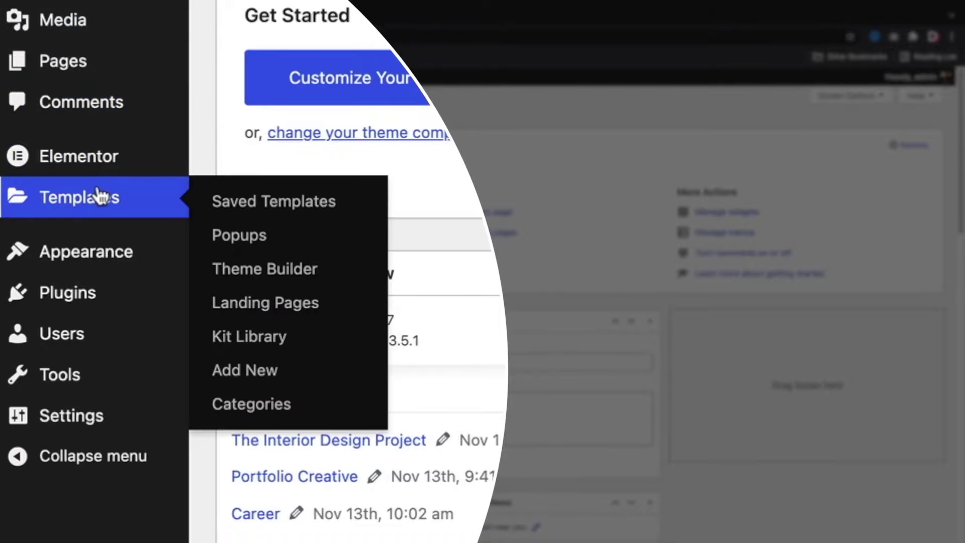
{"action": "left_click", "coordinate": [240, 236]}
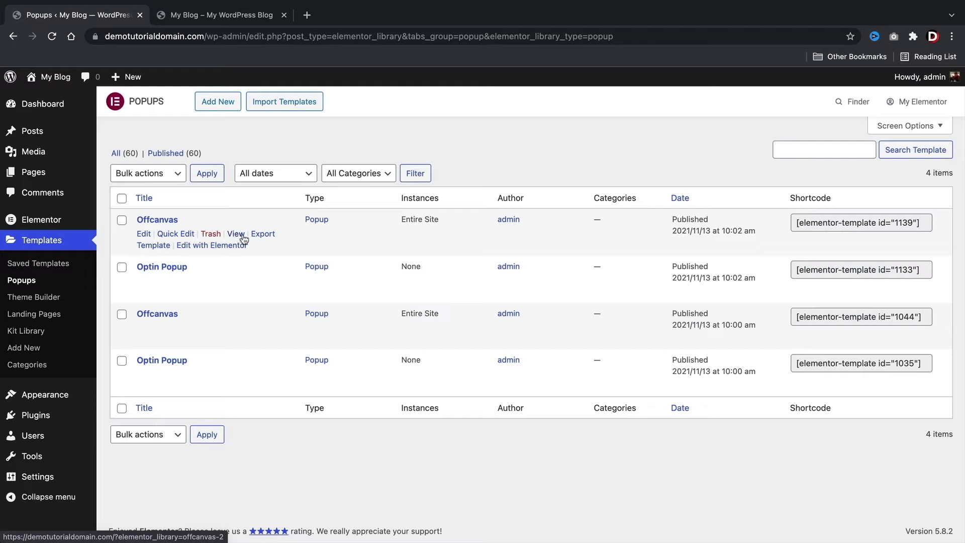
{"action": "mouse_move", "coordinate": [245, 230]}
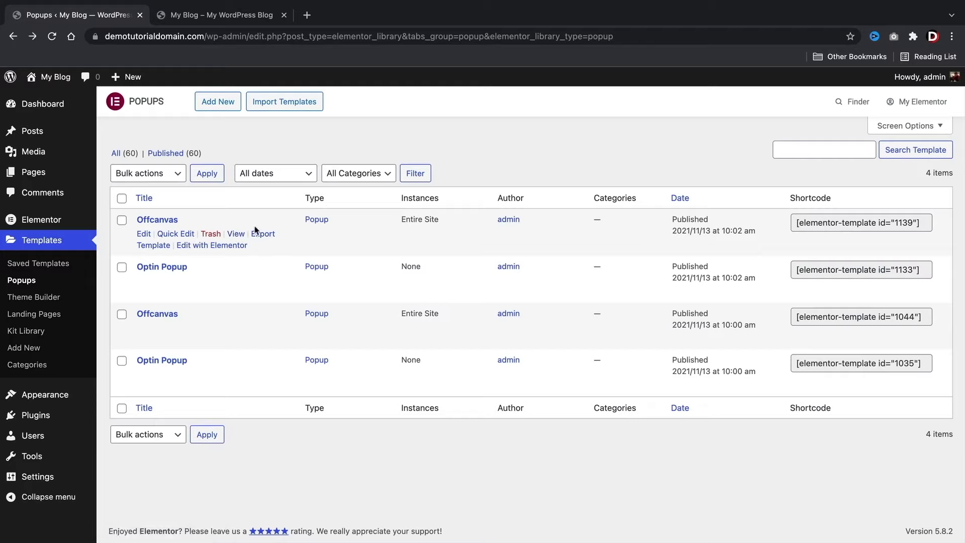
{"action": "left_click", "coordinate": [212, 246]}
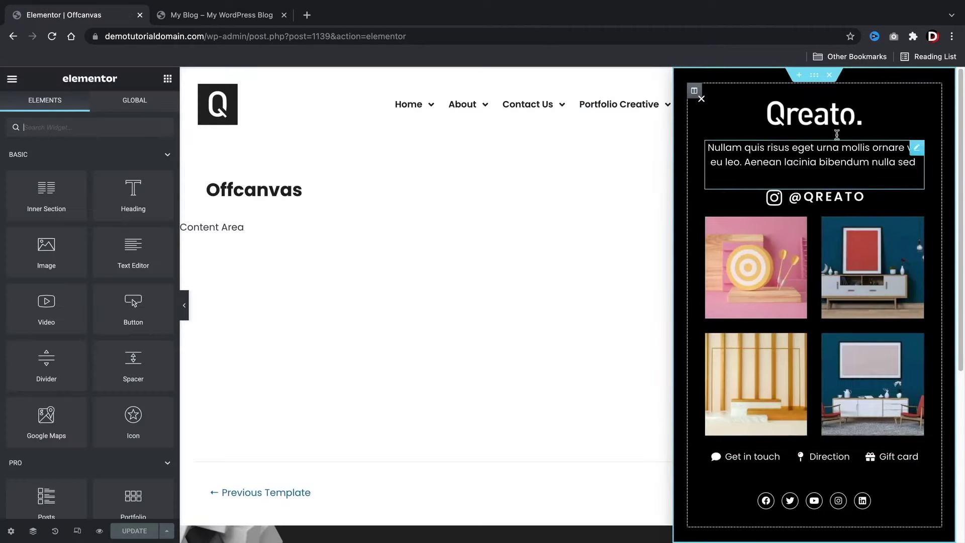
{"action": "left_click", "coordinate": [789, 135]}
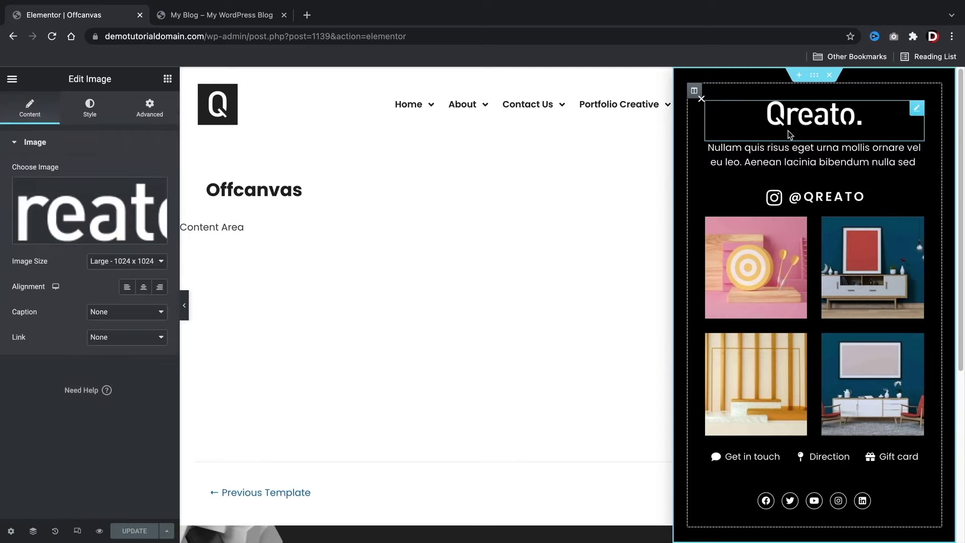
{"action": "left_click", "coordinate": [797, 164]}
{"action": "left_click", "coordinate": [805, 191]}
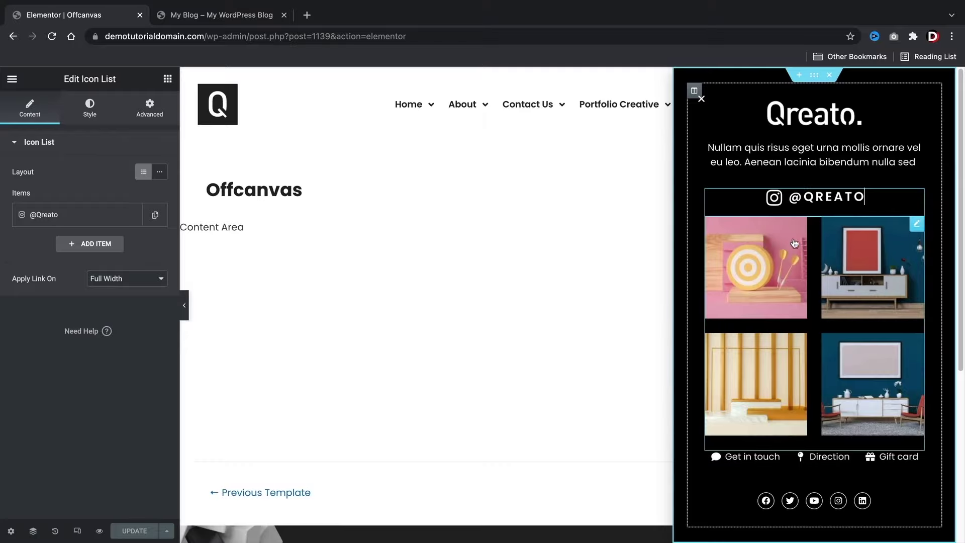
Preview the gallery images full size, stepping through to the last one
{"action": "left_click", "coordinate": [788, 261]}
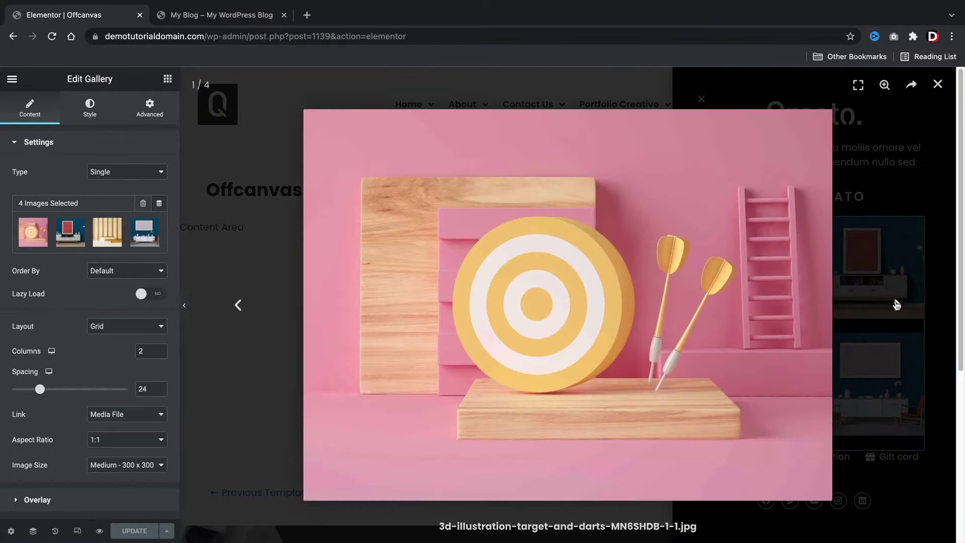
{"action": "left_click", "coordinate": [897, 305]}
{"action": "left_click", "coordinate": [897, 305]}
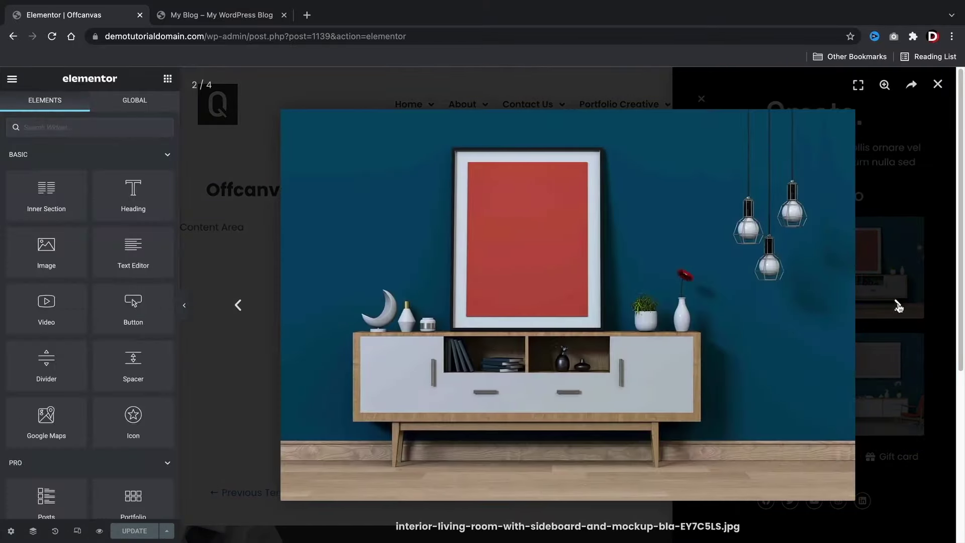
{"action": "left_click", "coordinate": [897, 306]}
{"action": "left_click", "coordinate": [898, 306]}
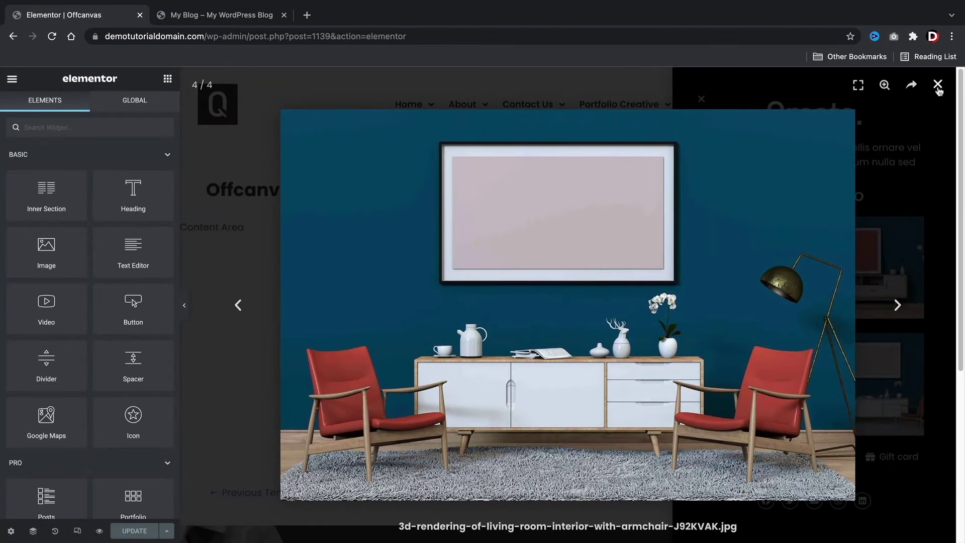
{"action": "left_click", "coordinate": [938, 85]}
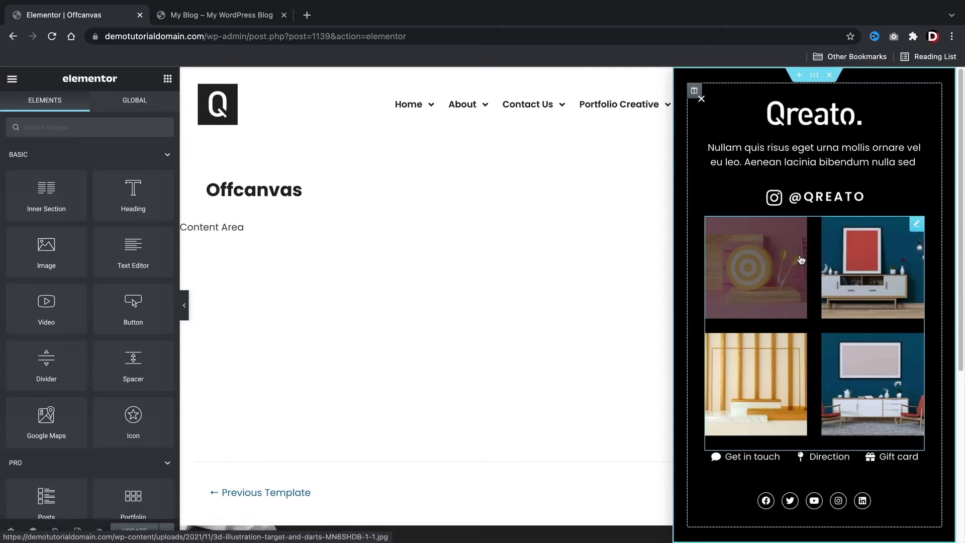
Inspect the Get in touch, Direction, Gift card links, then select the popup's outer section
{"action": "left_click", "coordinate": [768, 458]}
{"action": "left_click", "coordinate": [167, 79]}
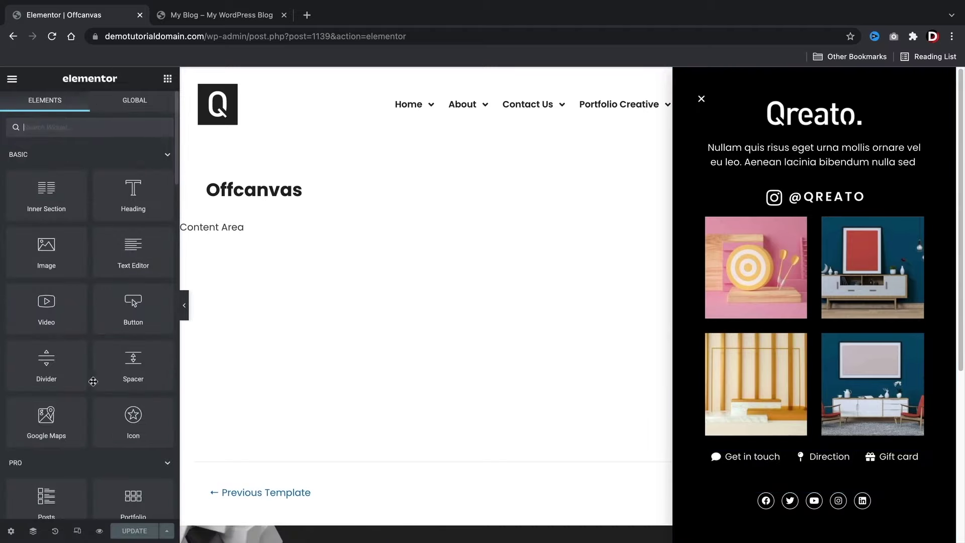
{"action": "scroll", "coordinate": [99, 362], "scroll_direction": "down", "scroll_amount": 1}
{"action": "scroll", "coordinate": [79, 336], "scroll_direction": "down", "scroll_amount": 4}
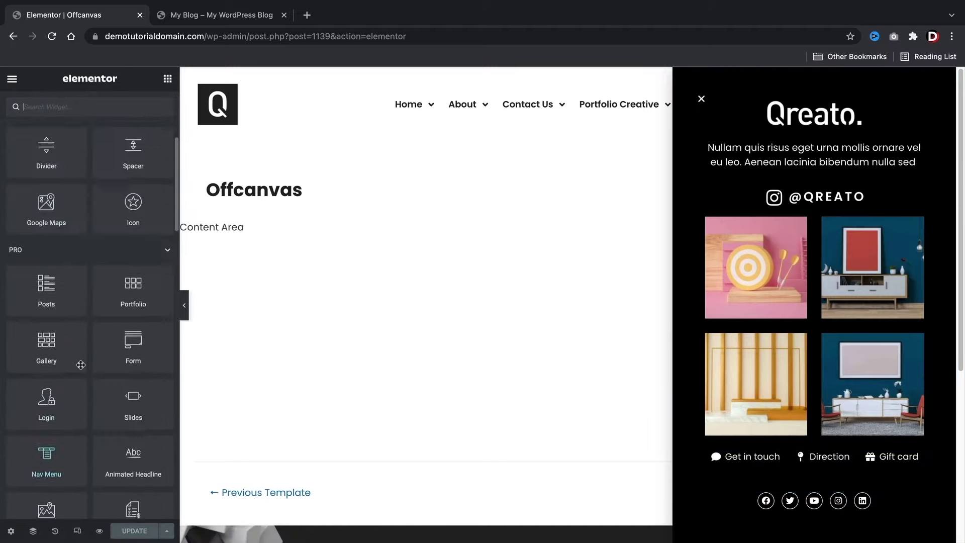
{"action": "scroll", "coordinate": [80, 361], "scroll_direction": "up", "scroll_amount": 5}
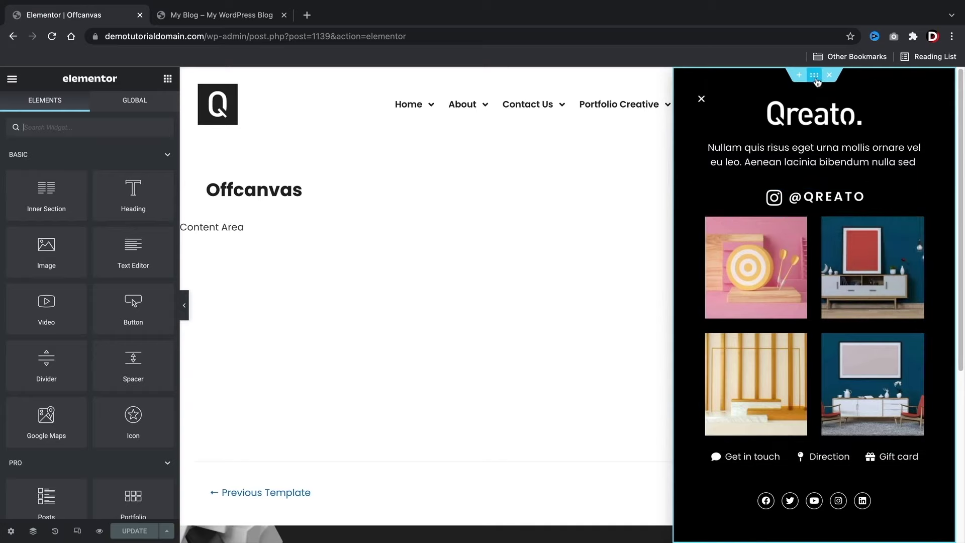
{"action": "left_click", "coordinate": [814, 75]}
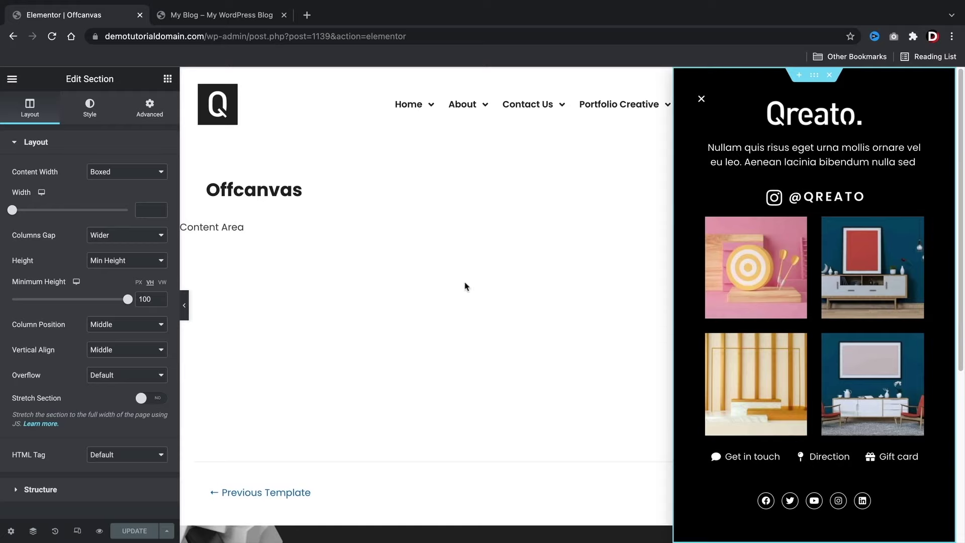
Switch the section background to Gradient with a dark blue first colour
{"action": "left_click", "coordinate": [91, 108]}
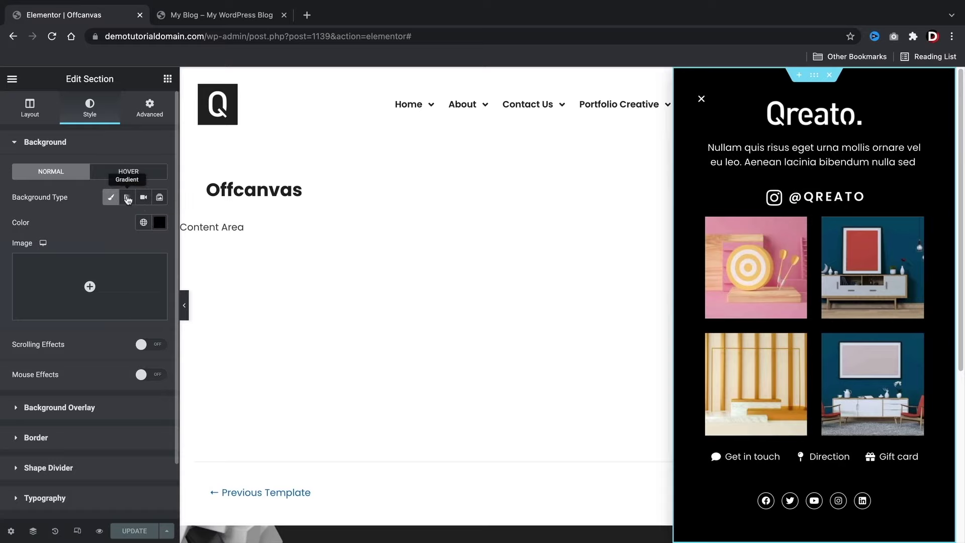
{"action": "left_click", "coordinate": [127, 197]}
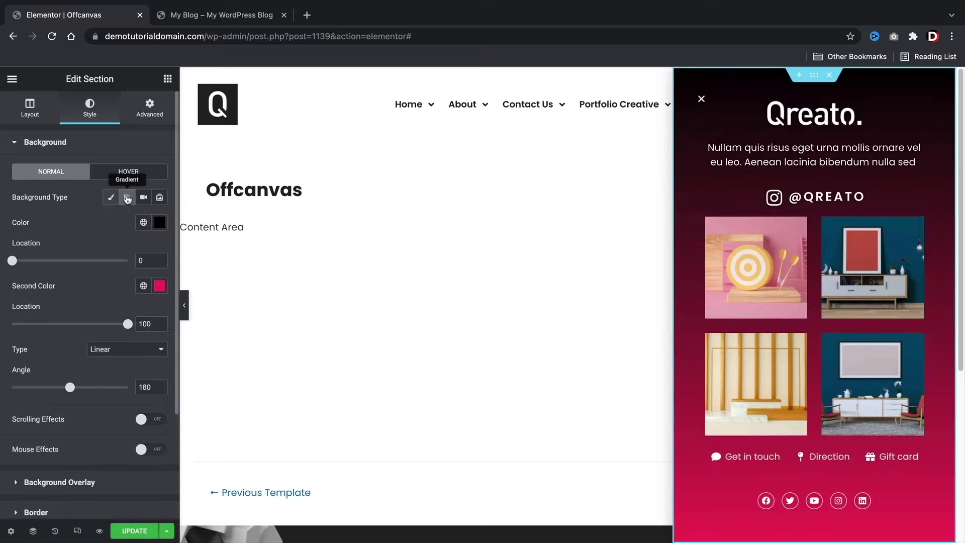
{"action": "left_click", "coordinate": [159, 223]}
{"action": "left_click", "coordinate": [148, 276]}
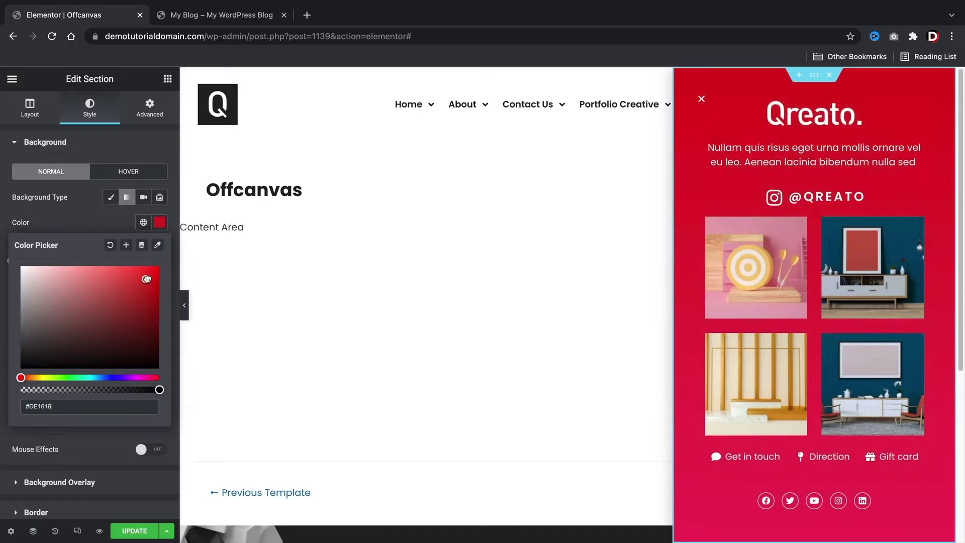
{"action": "left_click", "coordinate": [125, 300]}
{"action": "left_click", "coordinate": [113, 378]}
{"action": "left_click", "coordinate": [124, 235]}
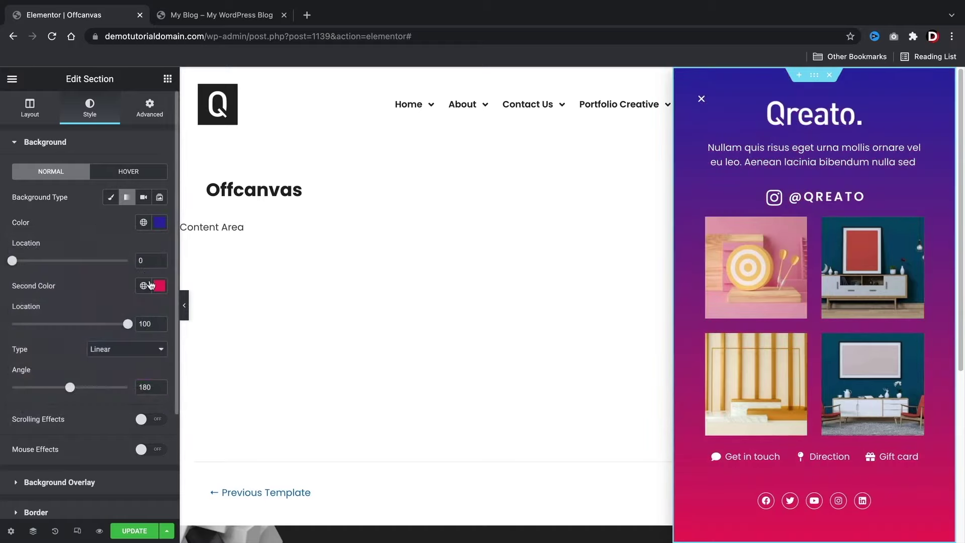
Set the second gradient colour to magenta #EF29F2 and exit to the dashboard
{"action": "left_click", "coordinate": [159, 285]}
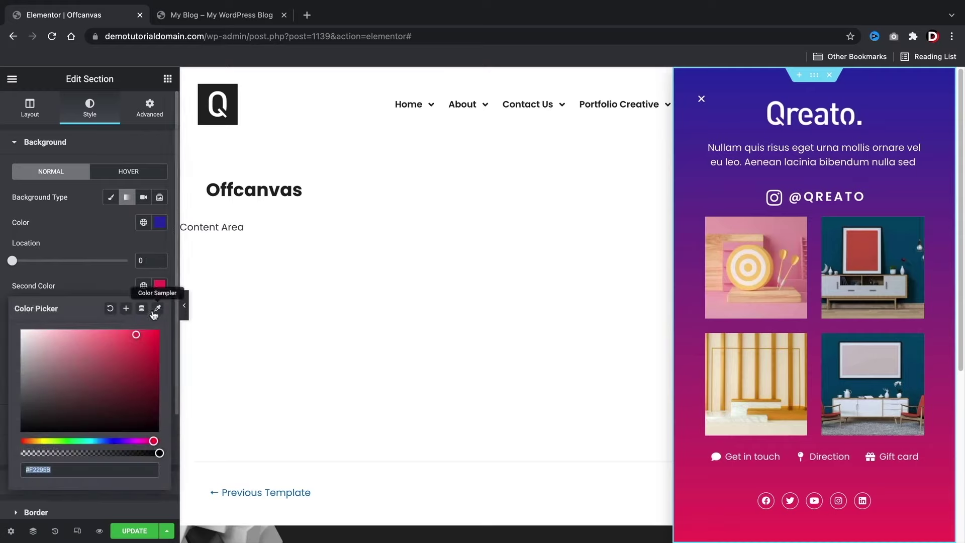
{"action": "left_click", "coordinate": [136, 441]}
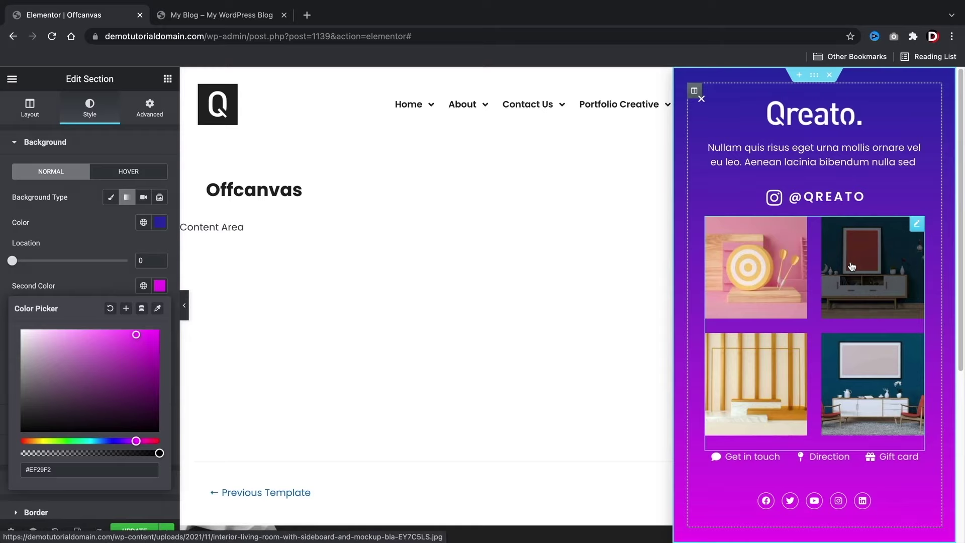
{"action": "key", "text": "Escape"}
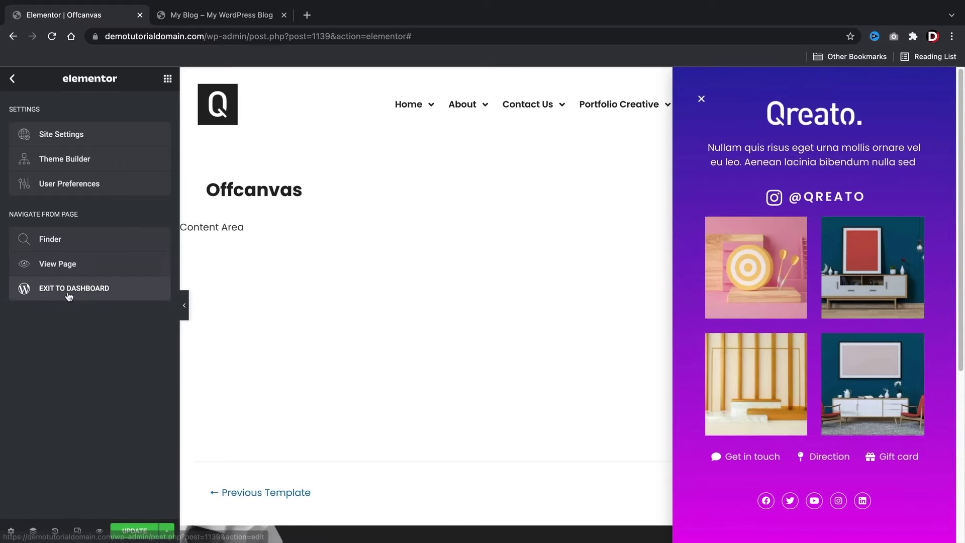
{"action": "left_click", "coordinate": [69, 296]}
Leave the editor and open Portfolio Creative via the Portfolio gallery menu on the live site
{"action": "left_click", "coordinate": [535, 208]}
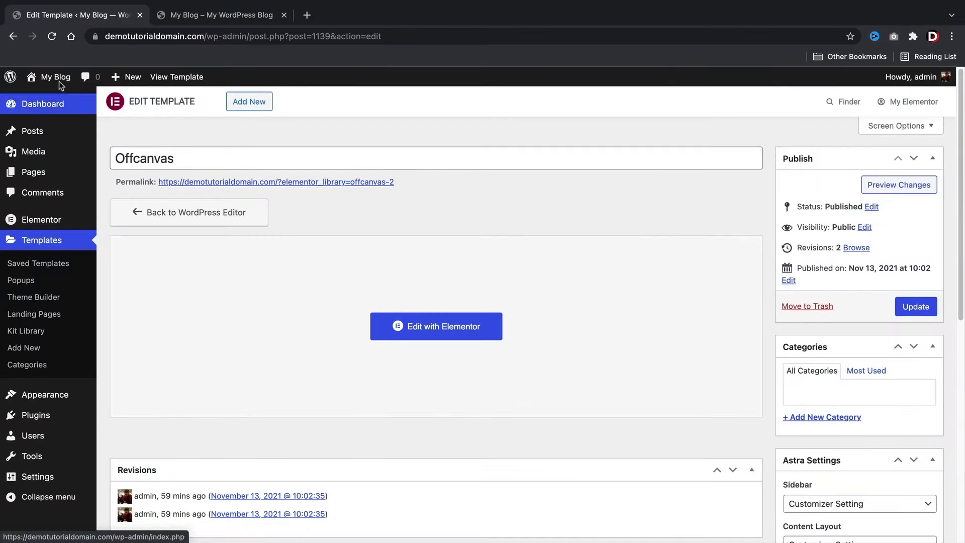
{"action": "mouse_move", "coordinate": [57, 88]}
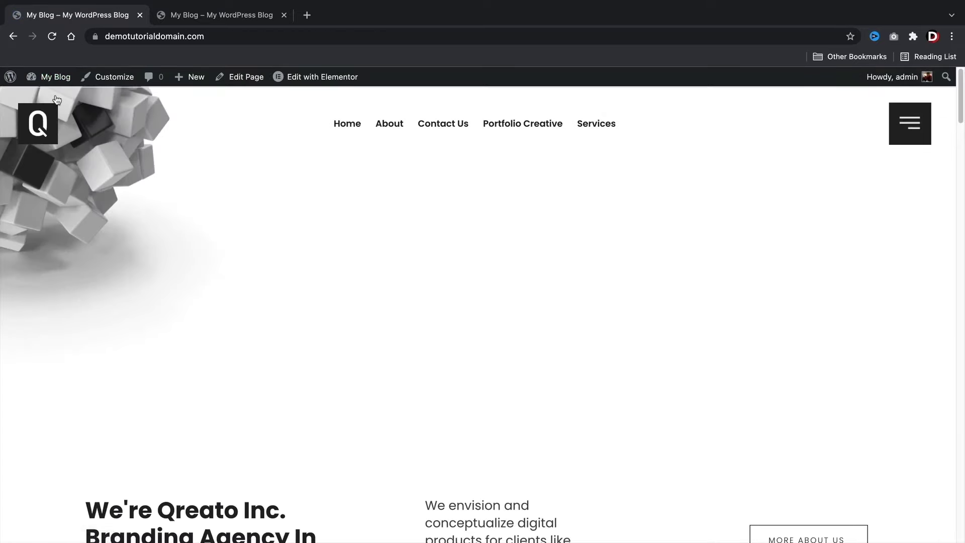
{"action": "mouse_move", "coordinate": [500, 135]}
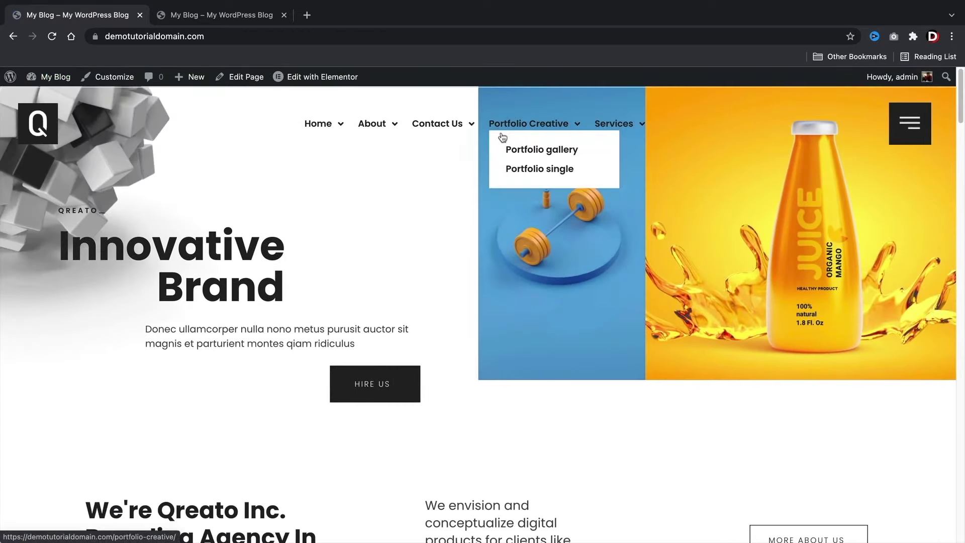
{"action": "left_click", "coordinate": [514, 153]}
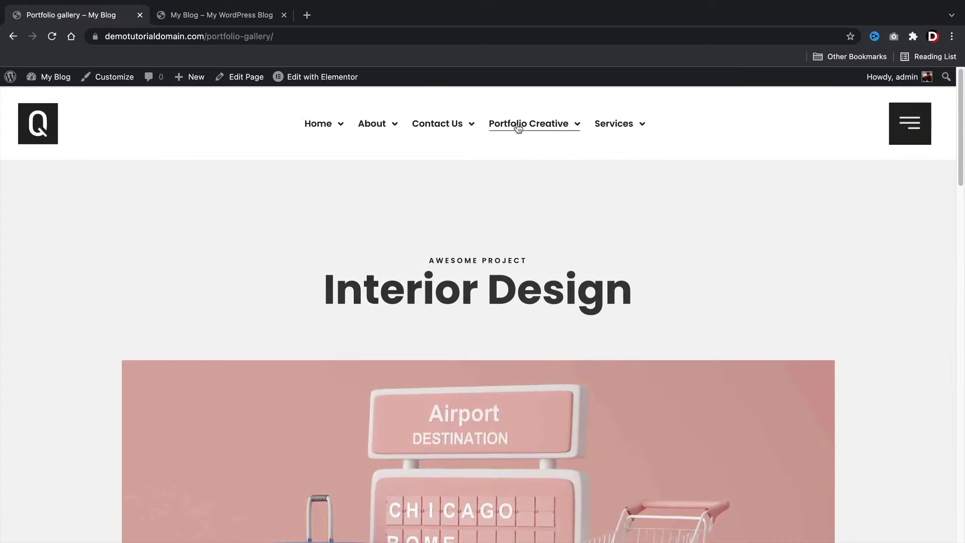
{"action": "left_click", "coordinate": [518, 129]}
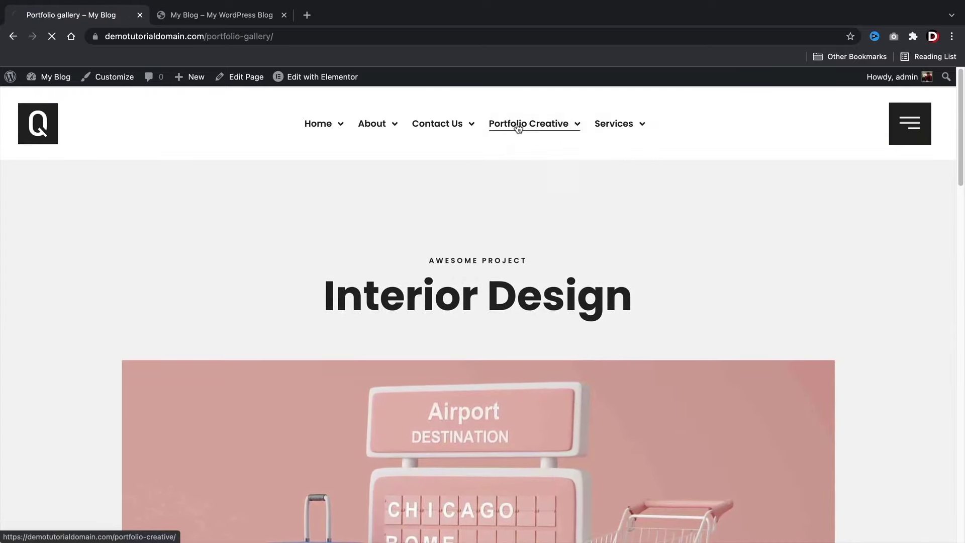
{"action": "scroll", "coordinate": [364, 244], "scroll_direction": "down", "scroll_amount": 4}
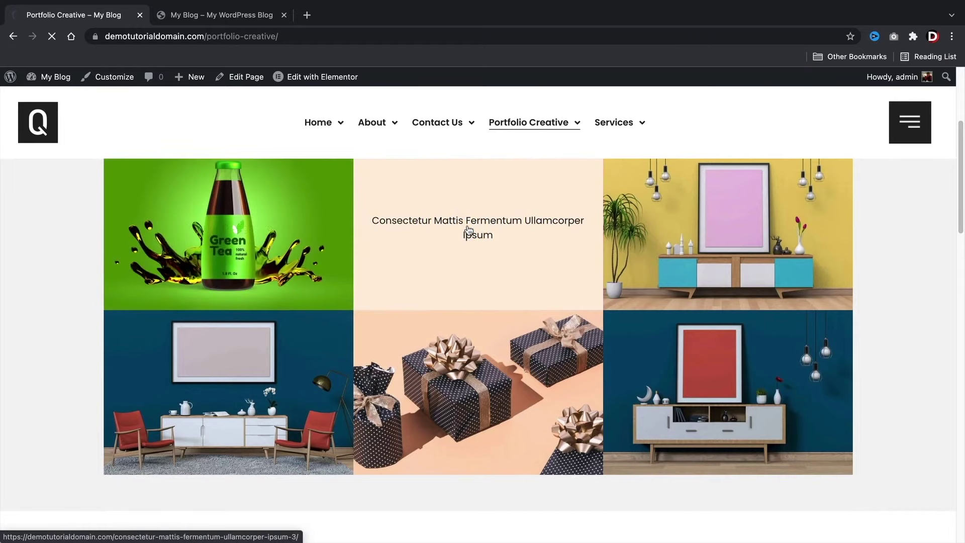
Open the Consectetur Mattis Fermentum Ullamcorper Ipsum post and scroll down to the share buttons and back
{"action": "left_click", "coordinate": [467, 232]}
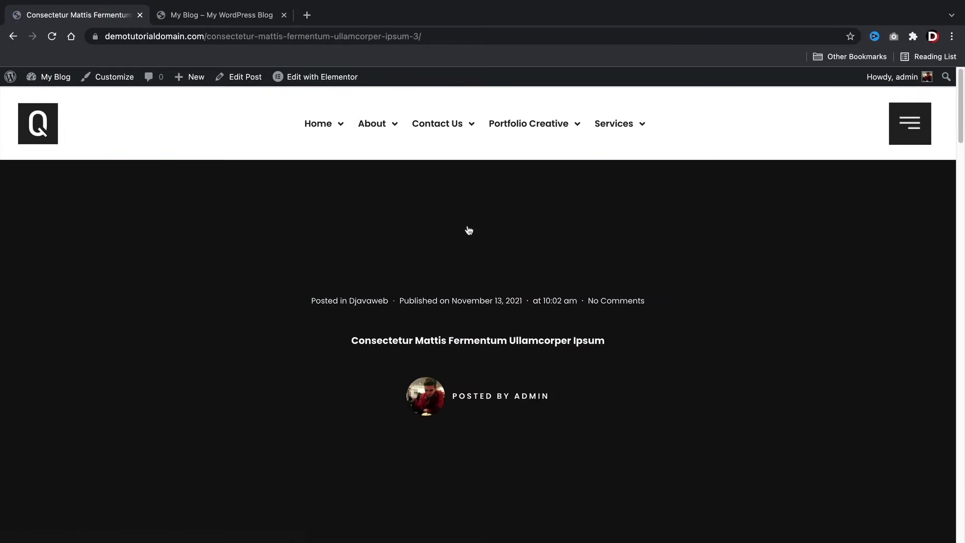
{"action": "scroll", "coordinate": [478, 261], "scroll_direction": "down", "scroll_amount": 1}
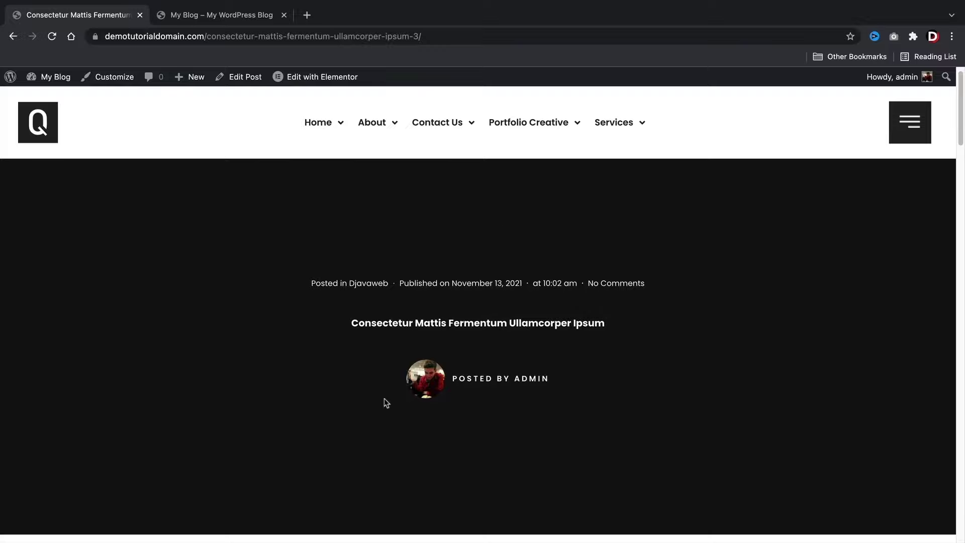
{"action": "scroll", "coordinate": [500, 354], "scroll_direction": "down", "scroll_amount": 12}
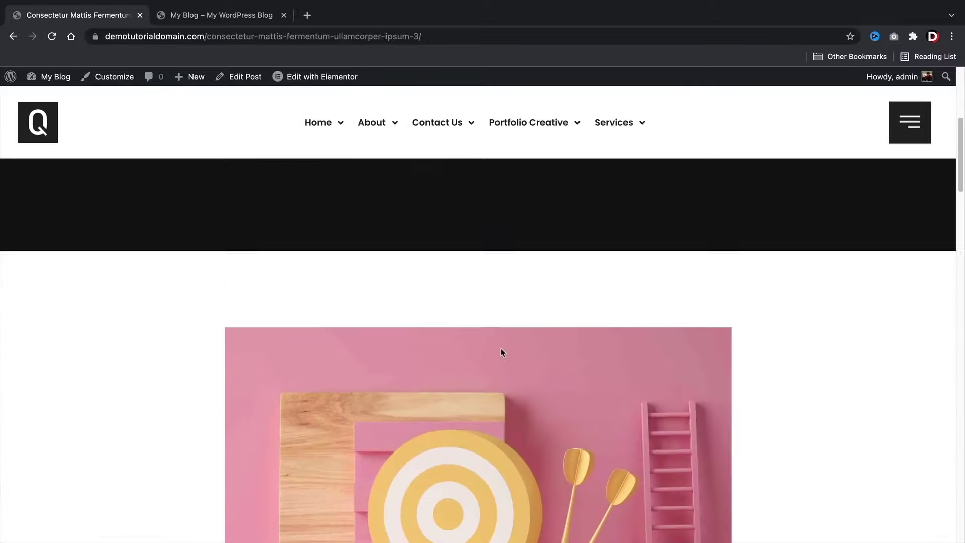
{"action": "scroll", "coordinate": [501, 352], "scroll_direction": "down", "scroll_amount": 20}
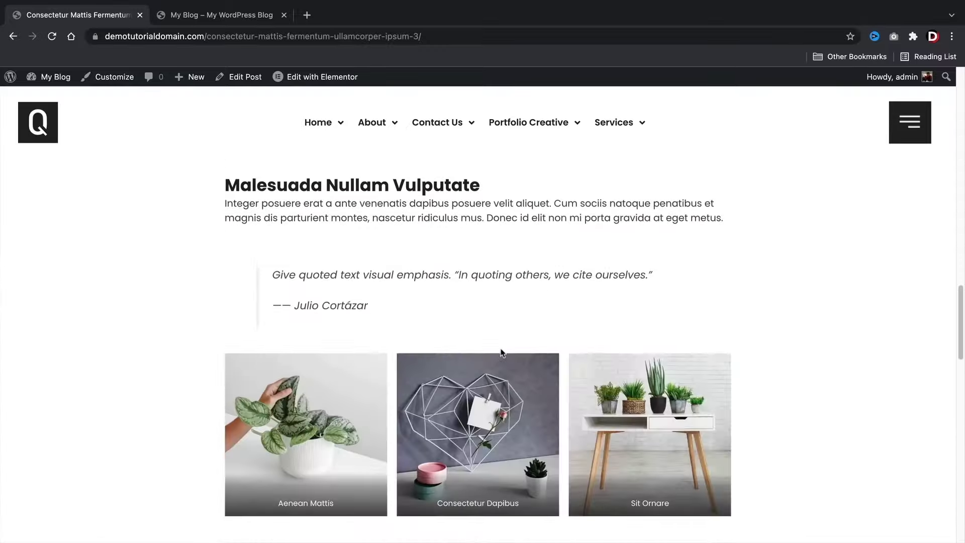
{"action": "scroll", "coordinate": [512, 360], "scroll_direction": "up", "scroll_amount": 18}
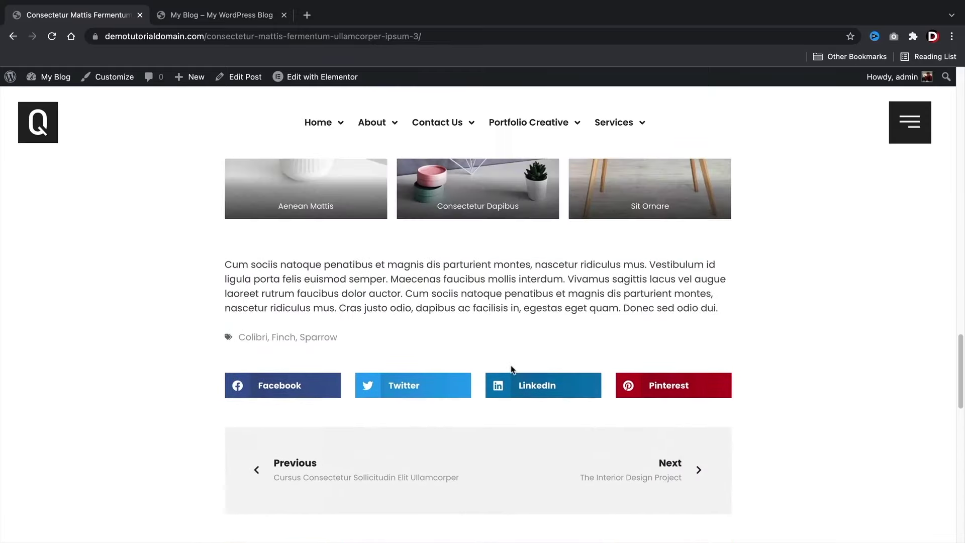
{"action": "scroll", "coordinate": [513, 364], "scroll_direction": "up", "scroll_amount": 15}
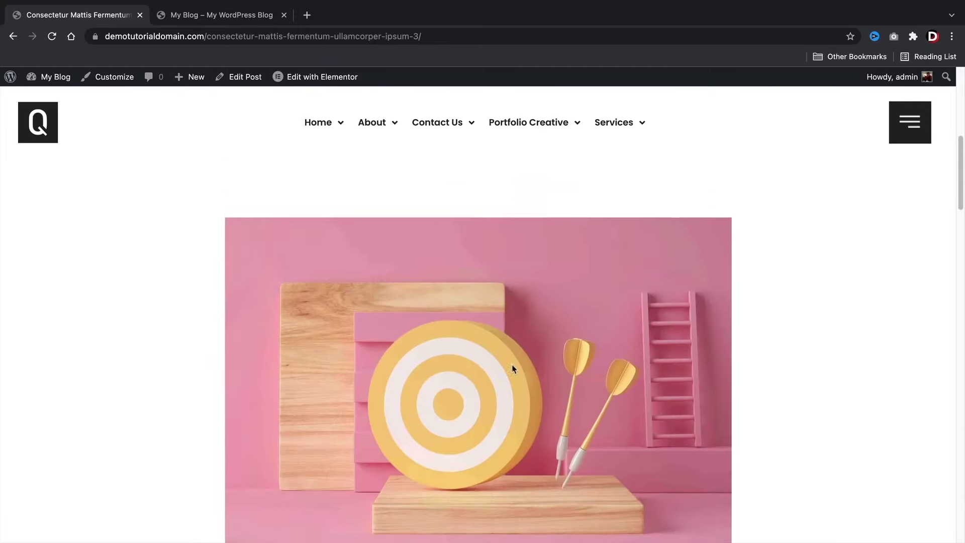
{"action": "scroll", "coordinate": [514, 363], "scroll_direction": "down", "scroll_amount": 5}
{"action": "scroll", "coordinate": [513, 362], "scroll_direction": "down", "scroll_amount": 10}
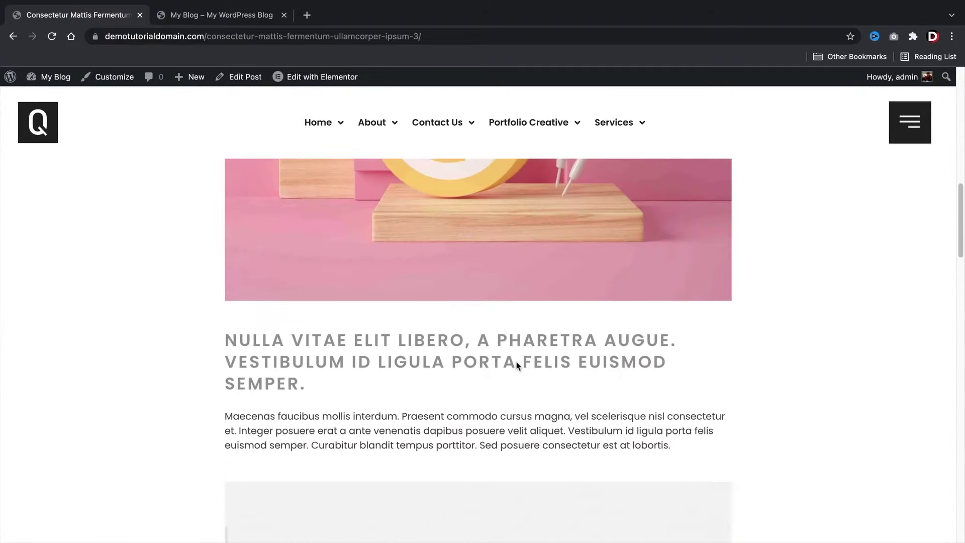
{"action": "mouse_move", "coordinate": [333, 80]}
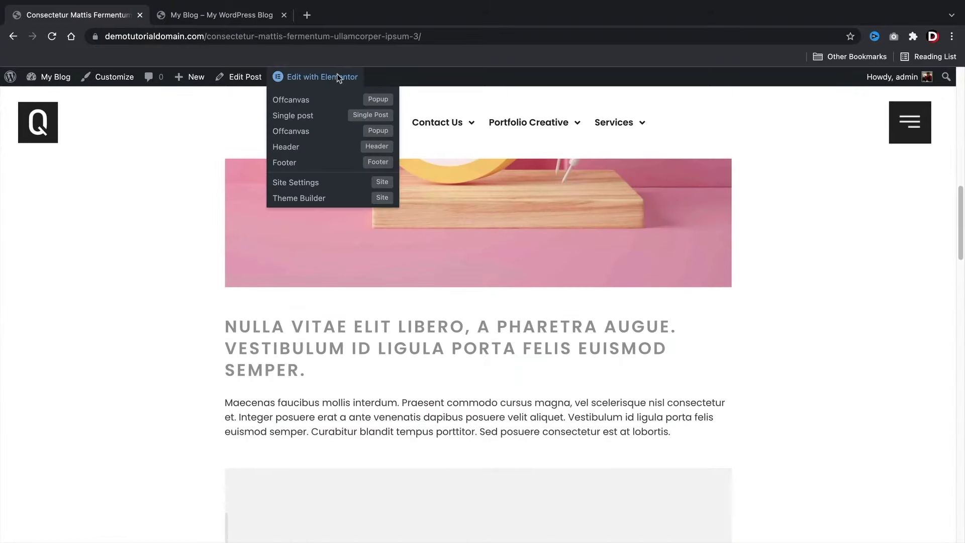
{"action": "scroll", "coordinate": [503, 337], "scroll_direction": "up", "scroll_amount": 8}
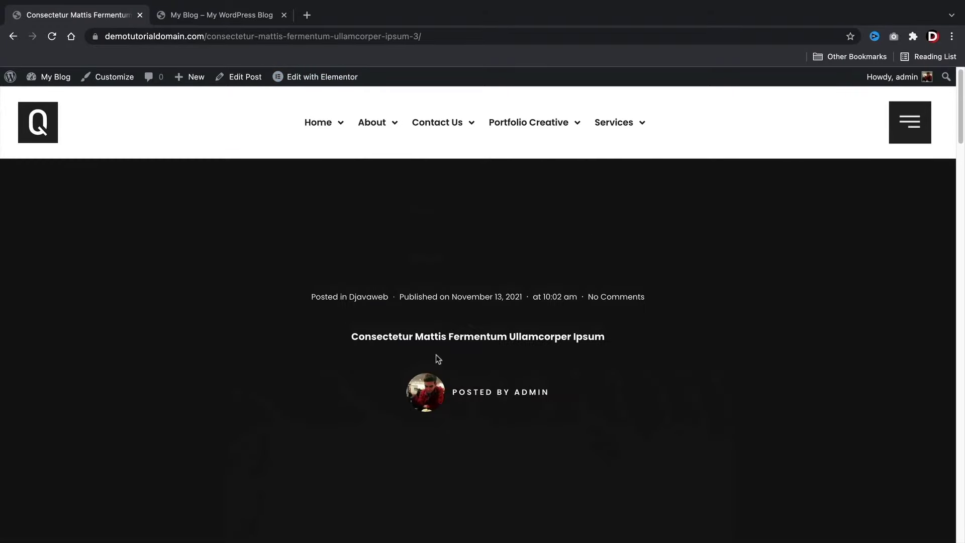
{"action": "scroll", "coordinate": [514, 367], "scroll_direction": "down", "scroll_amount": 2}
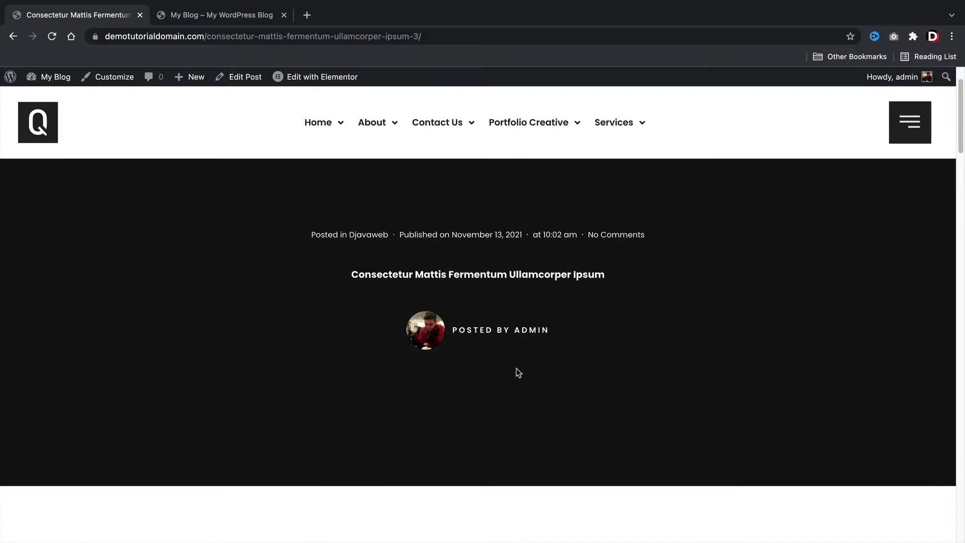
{"action": "scroll", "coordinate": [517, 367], "scroll_direction": "up", "scroll_amount": 2}
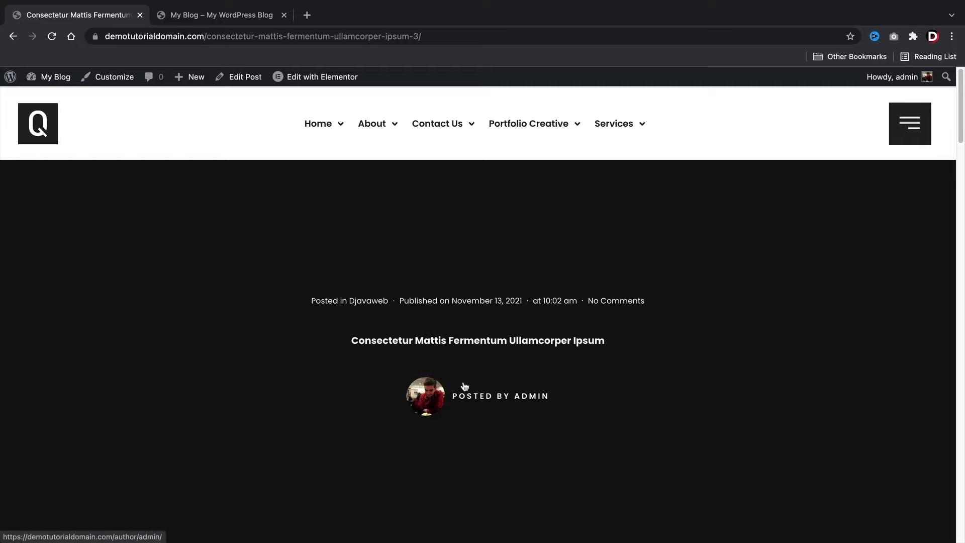
{"action": "mouse_move", "coordinate": [68, 78]}
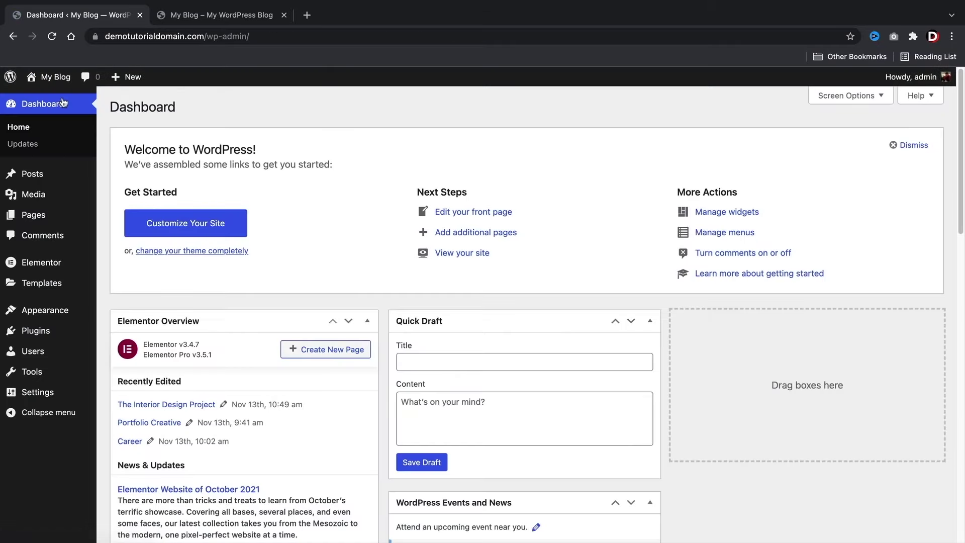
Open the Theme Builder from Templates in the admin sidebar
{"action": "mouse_move", "coordinate": [44, 312]}
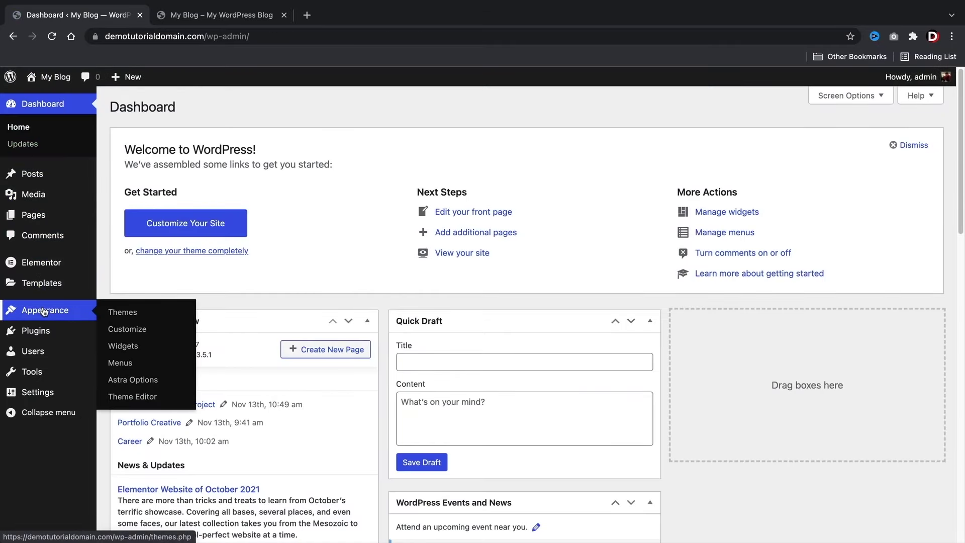
{"action": "mouse_move", "coordinate": [49, 283]}
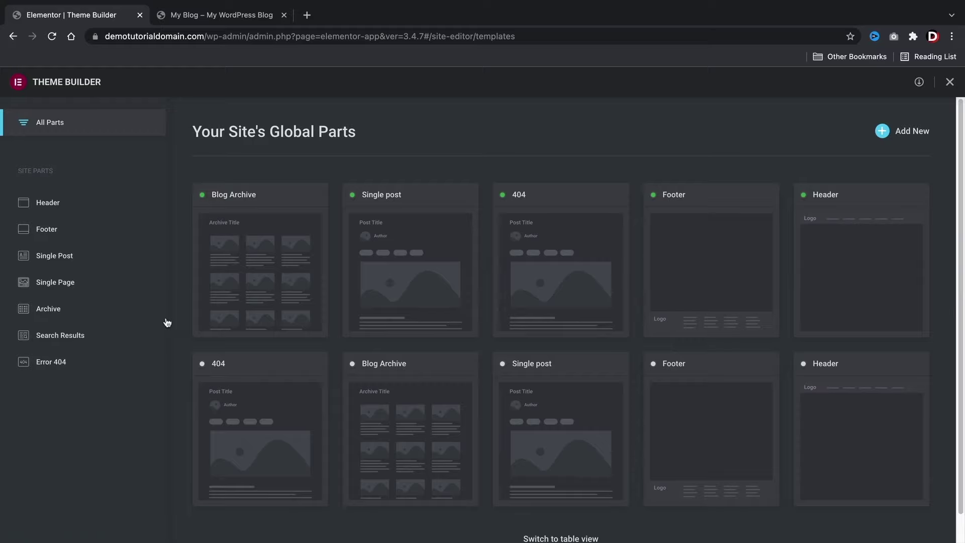
Filter to Single Post, open the active Single post template for inspection, then go back
{"action": "left_click", "coordinate": [73, 258]}
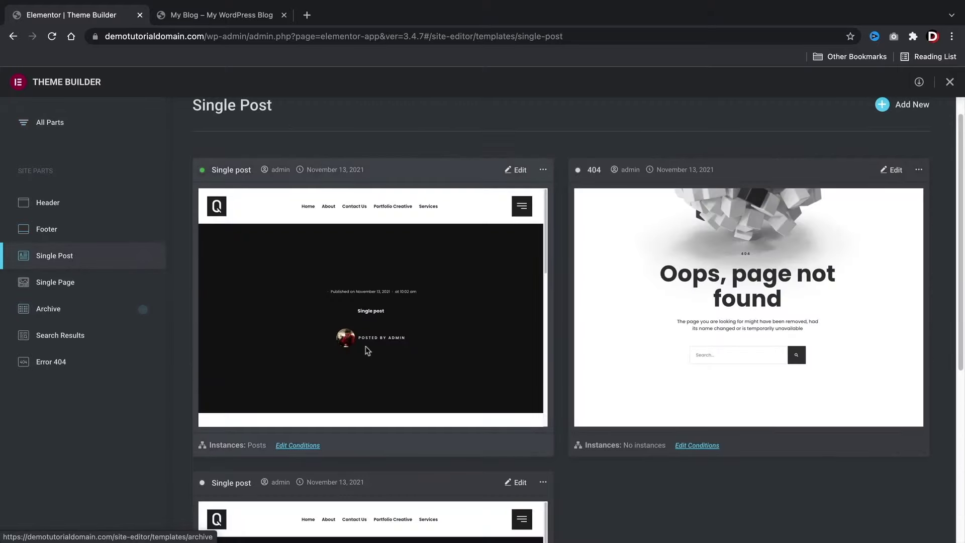
{"action": "scroll", "coordinate": [370, 340], "scroll_direction": "down", "scroll_amount": 2}
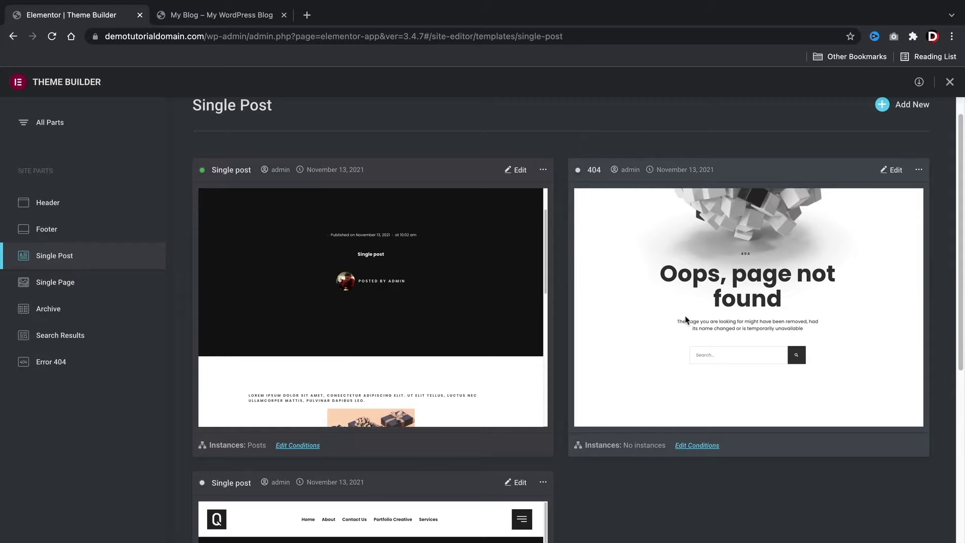
{"action": "scroll", "coordinate": [534, 253], "scroll_direction": "up", "scroll_amount": 3}
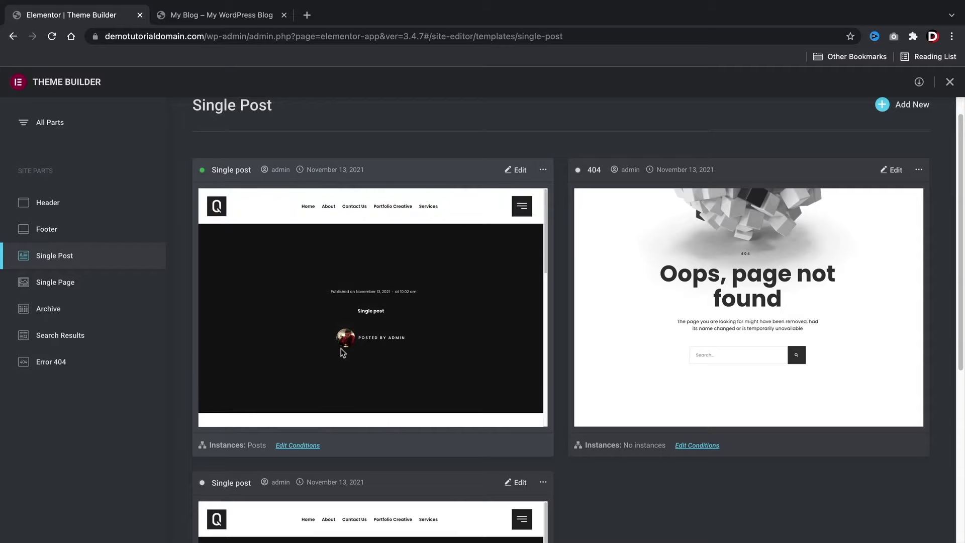
{"action": "left_click", "coordinate": [520, 171]}
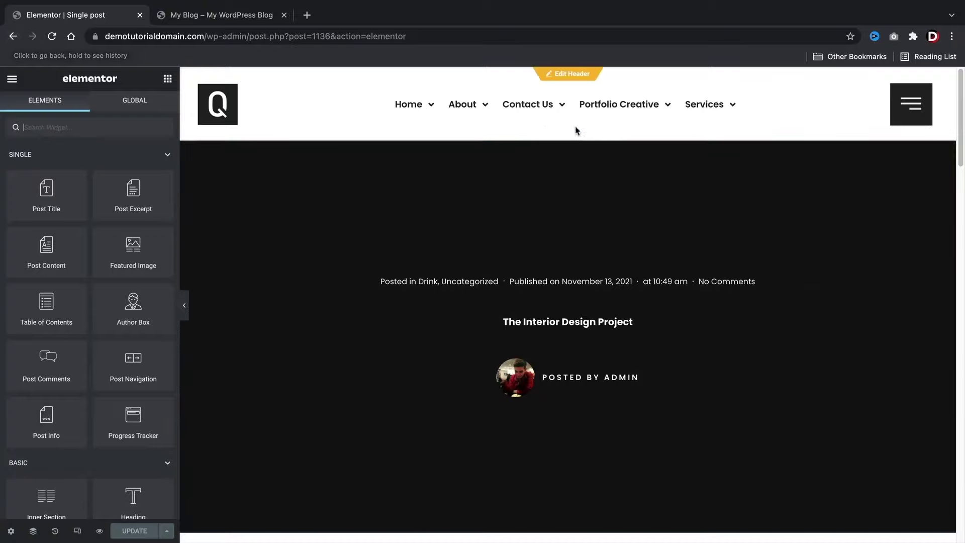
{"action": "left_click", "coordinate": [13, 37]}
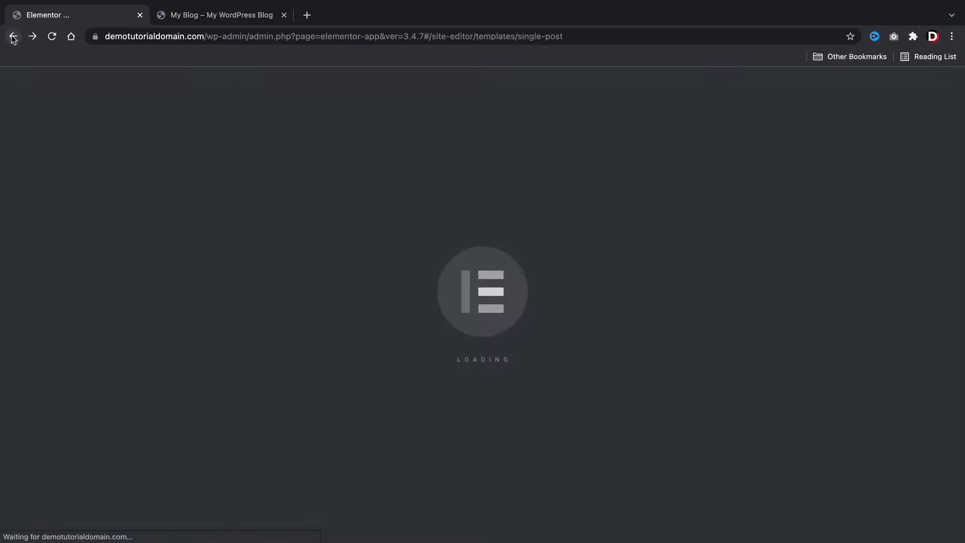